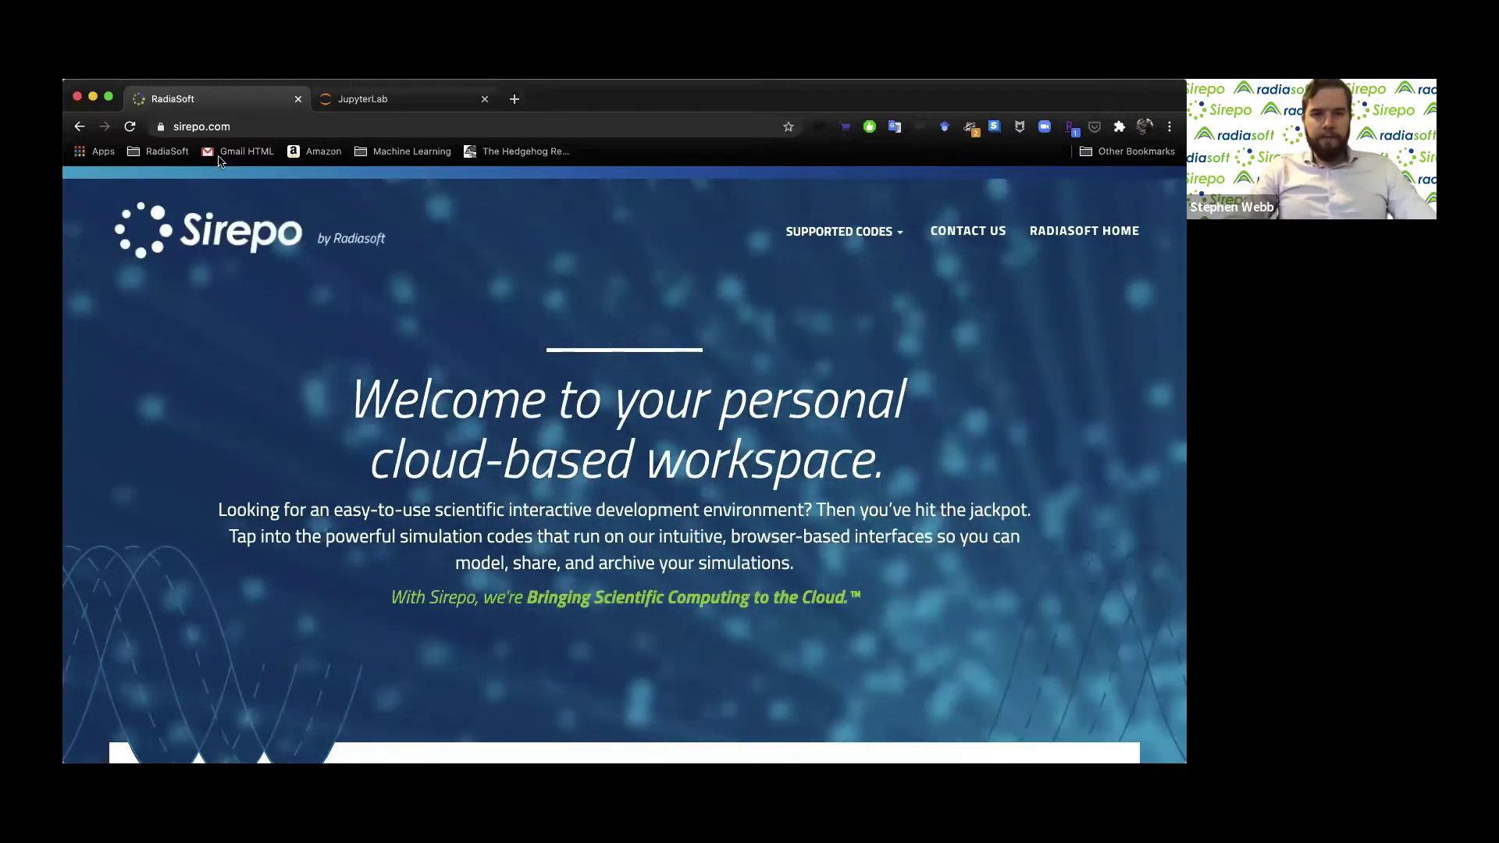
Look through the simulation applications and beta simulations offered on the Sirepo home page
{"action": "left_click", "coordinate": [262, 128]}
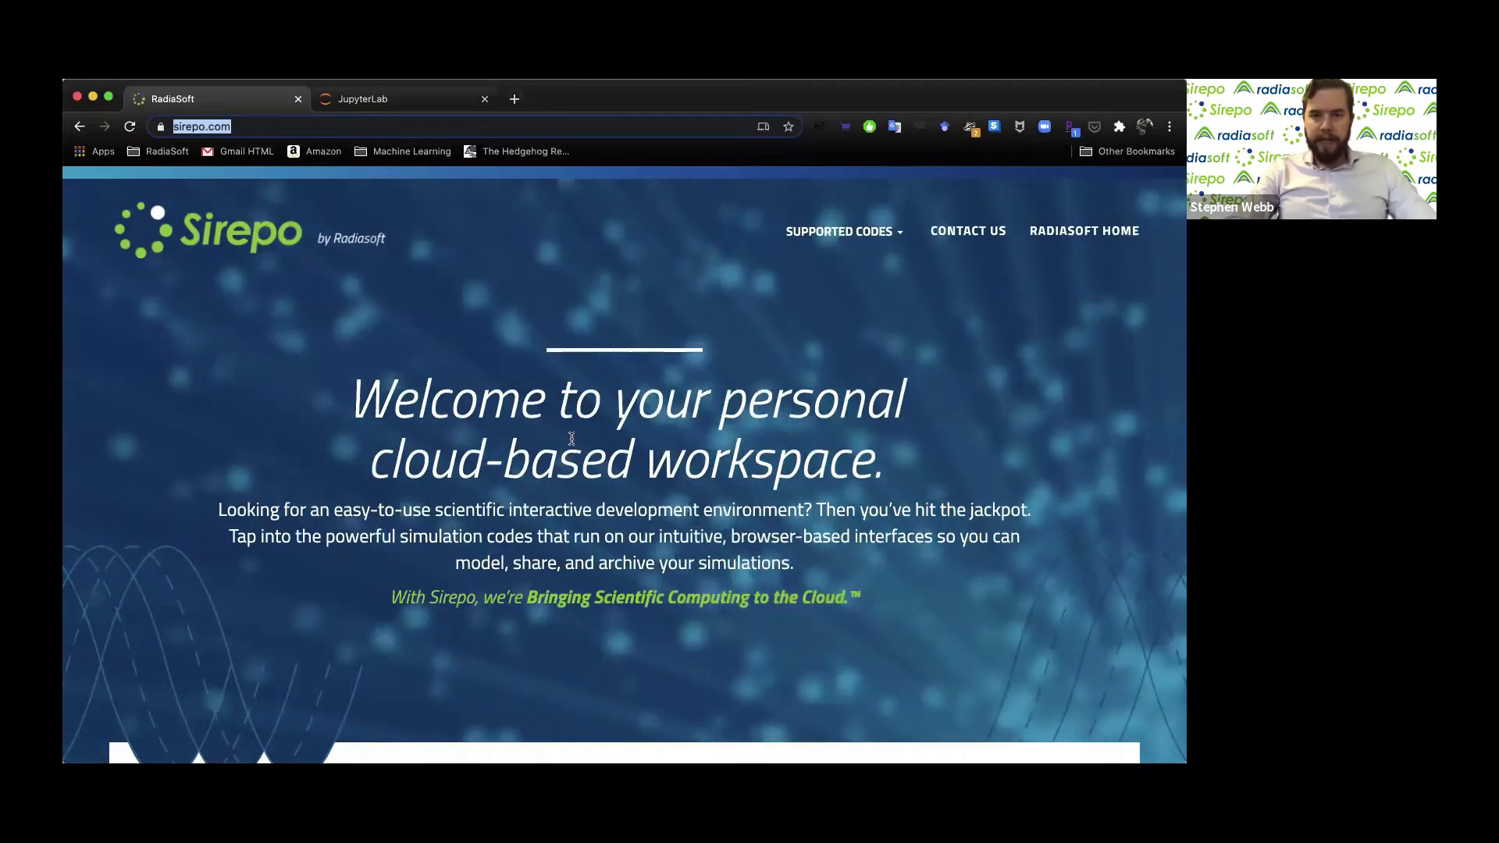
{"action": "scroll", "coordinate": [467, 562], "scroll_direction": "down", "scroll_amount": 8}
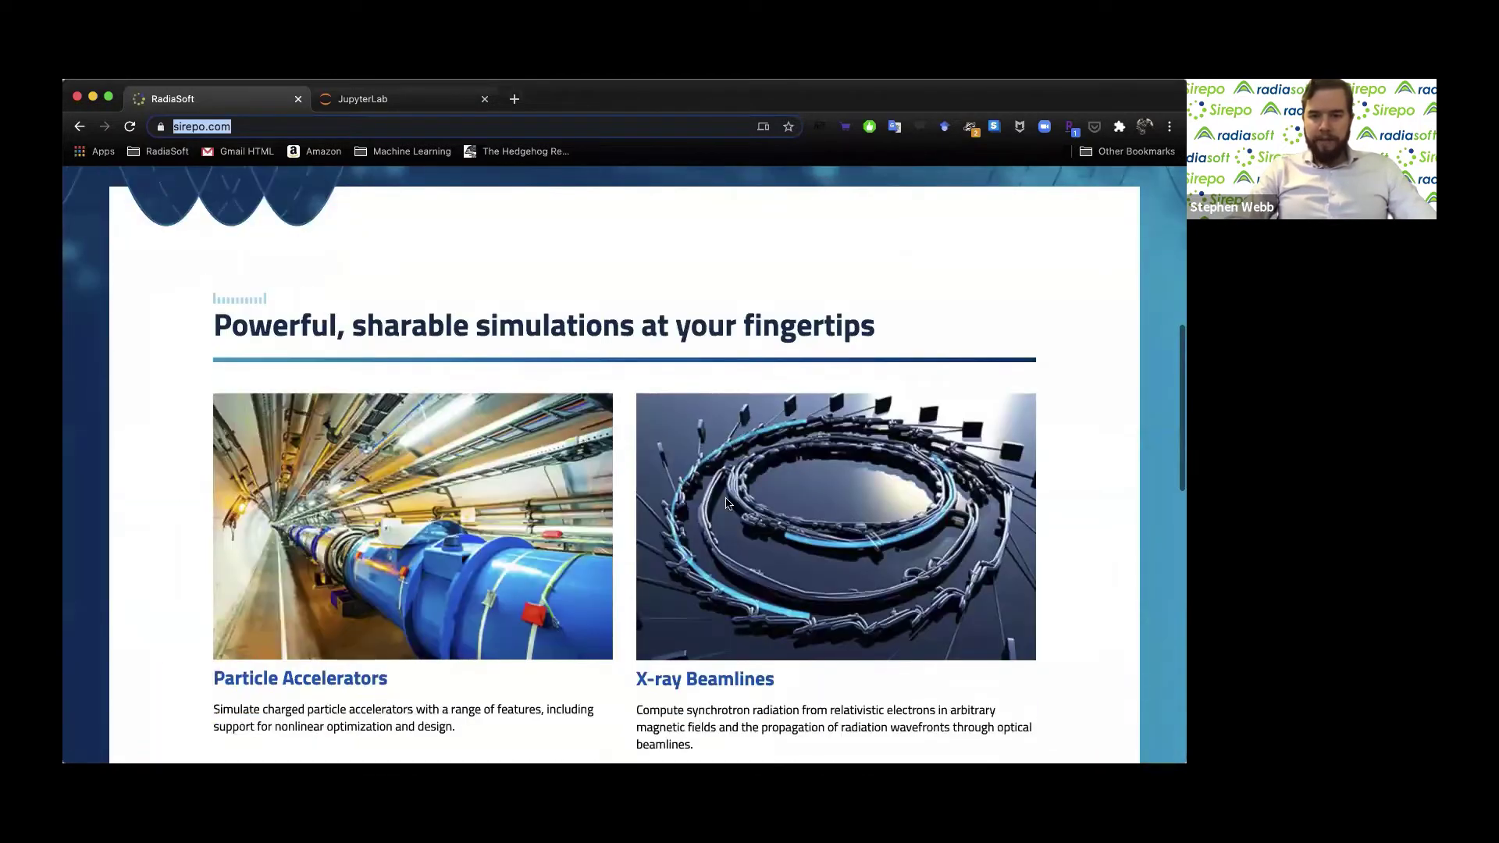
{"action": "scroll", "coordinate": [512, 535], "scroll_direction": "down", "scroll_amount": 4}
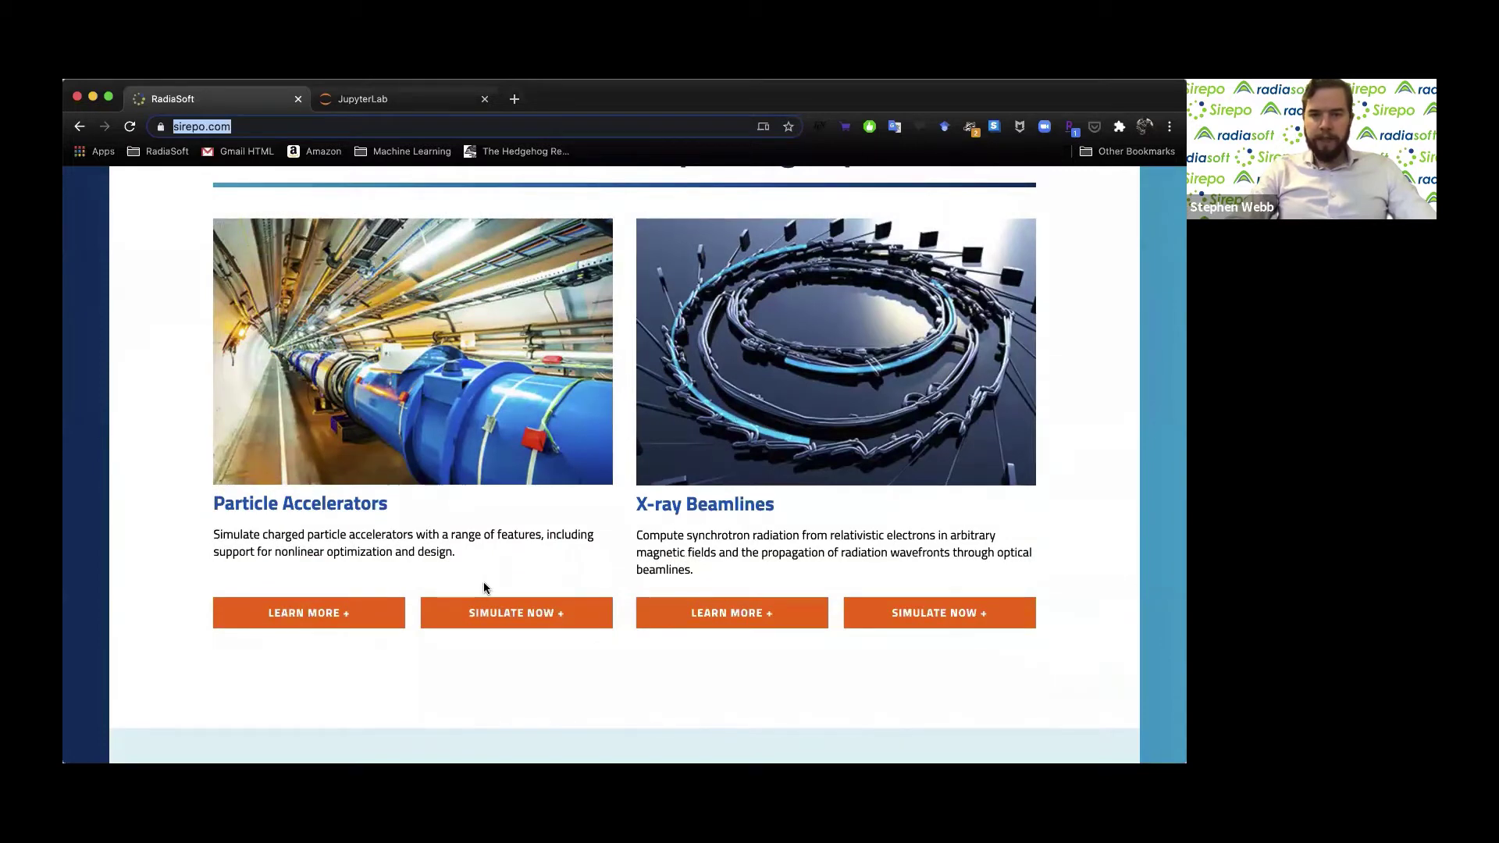
{"action": "scroll", "coordinate": [485, 586], "scroll_direction": "down", "scroll_amount": 6}
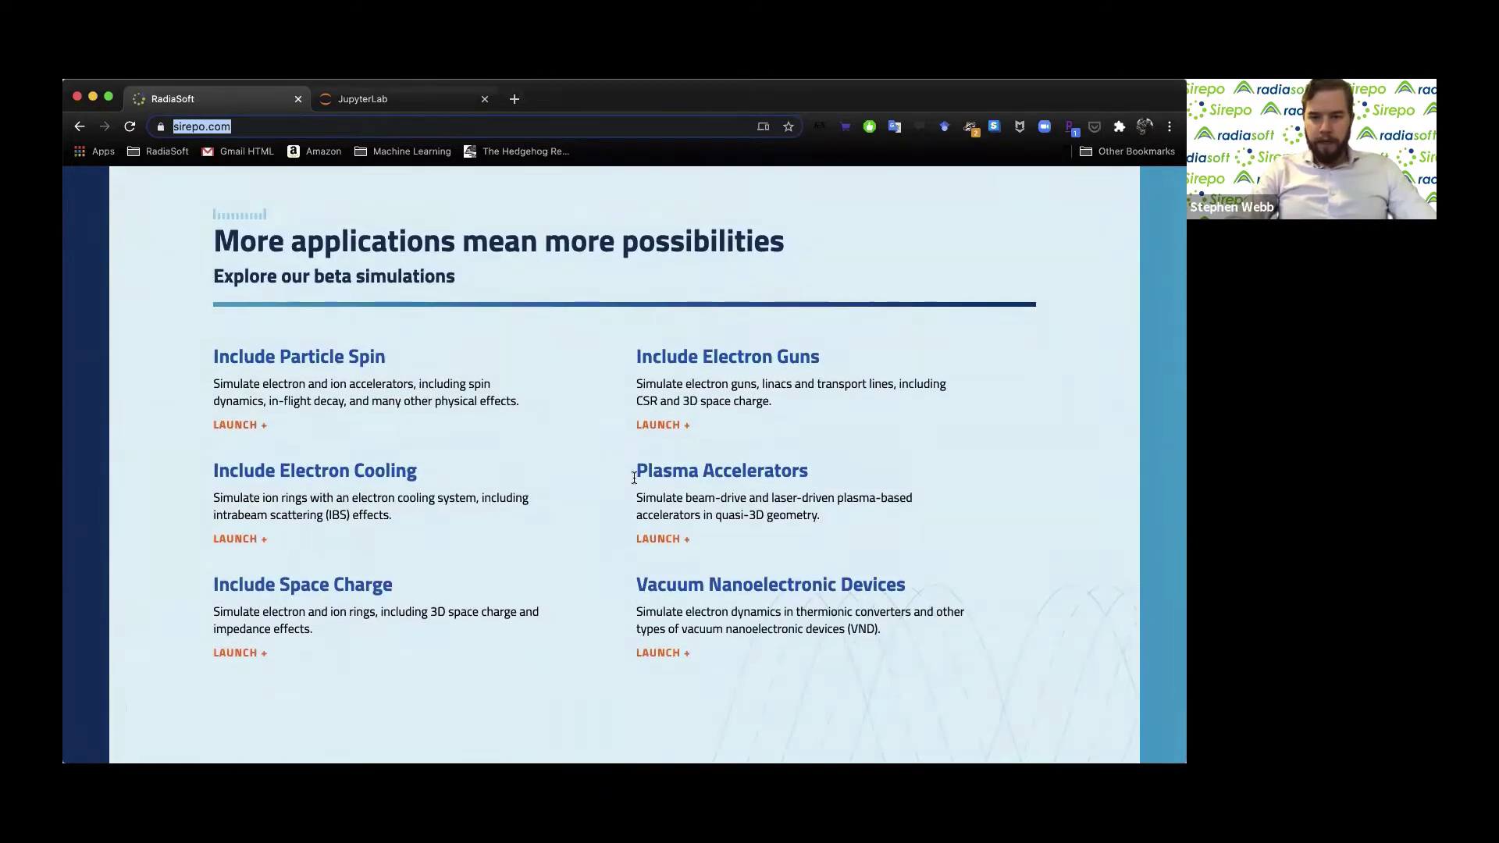
{"action": "scroll", "coordinate": [569, 539], "scroll_direction": "down", "scroll_amount": 5}
{"action": "scroll", "coordinate": [569, 543], "scroll_direction": "up", "scroll_amount": 15}
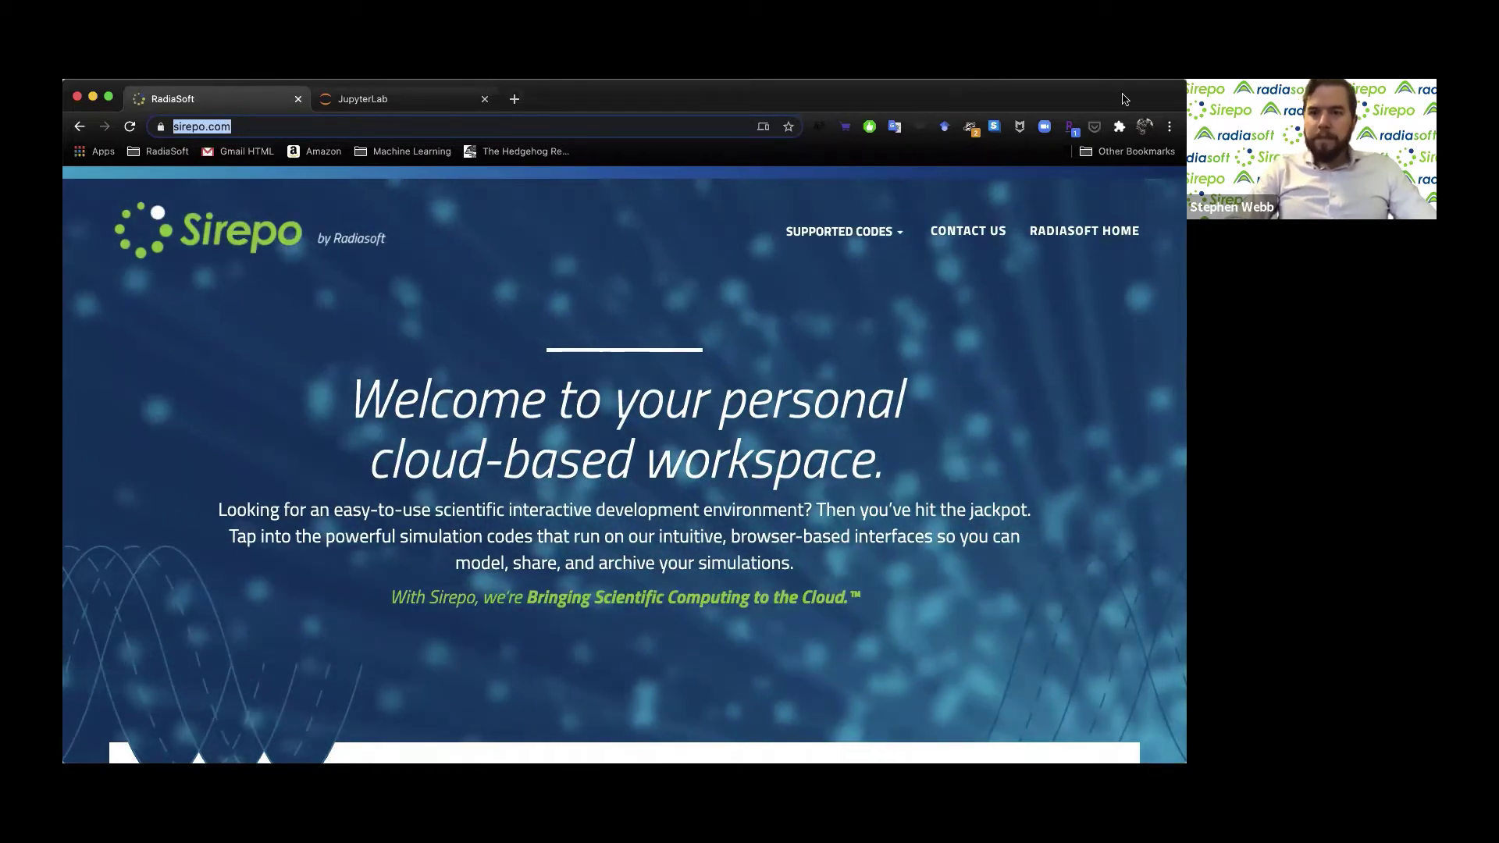
Open the elegant application from the supported codes and go into its demos folder
{"action": "left_click", "coordinate": [844, 233]}
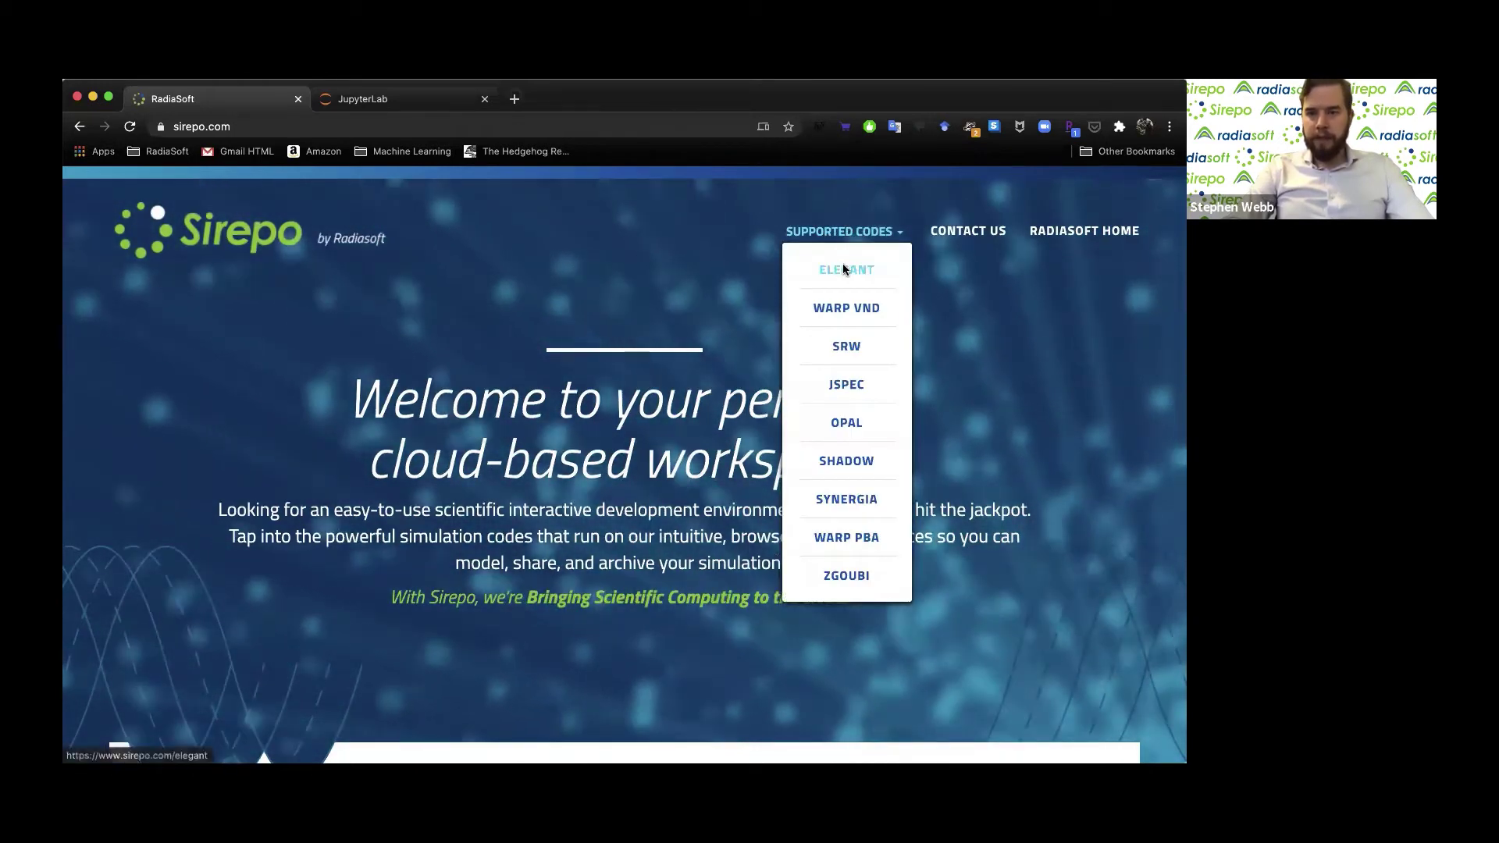
{"action": "left_click", "coordinate": [843, 269]}
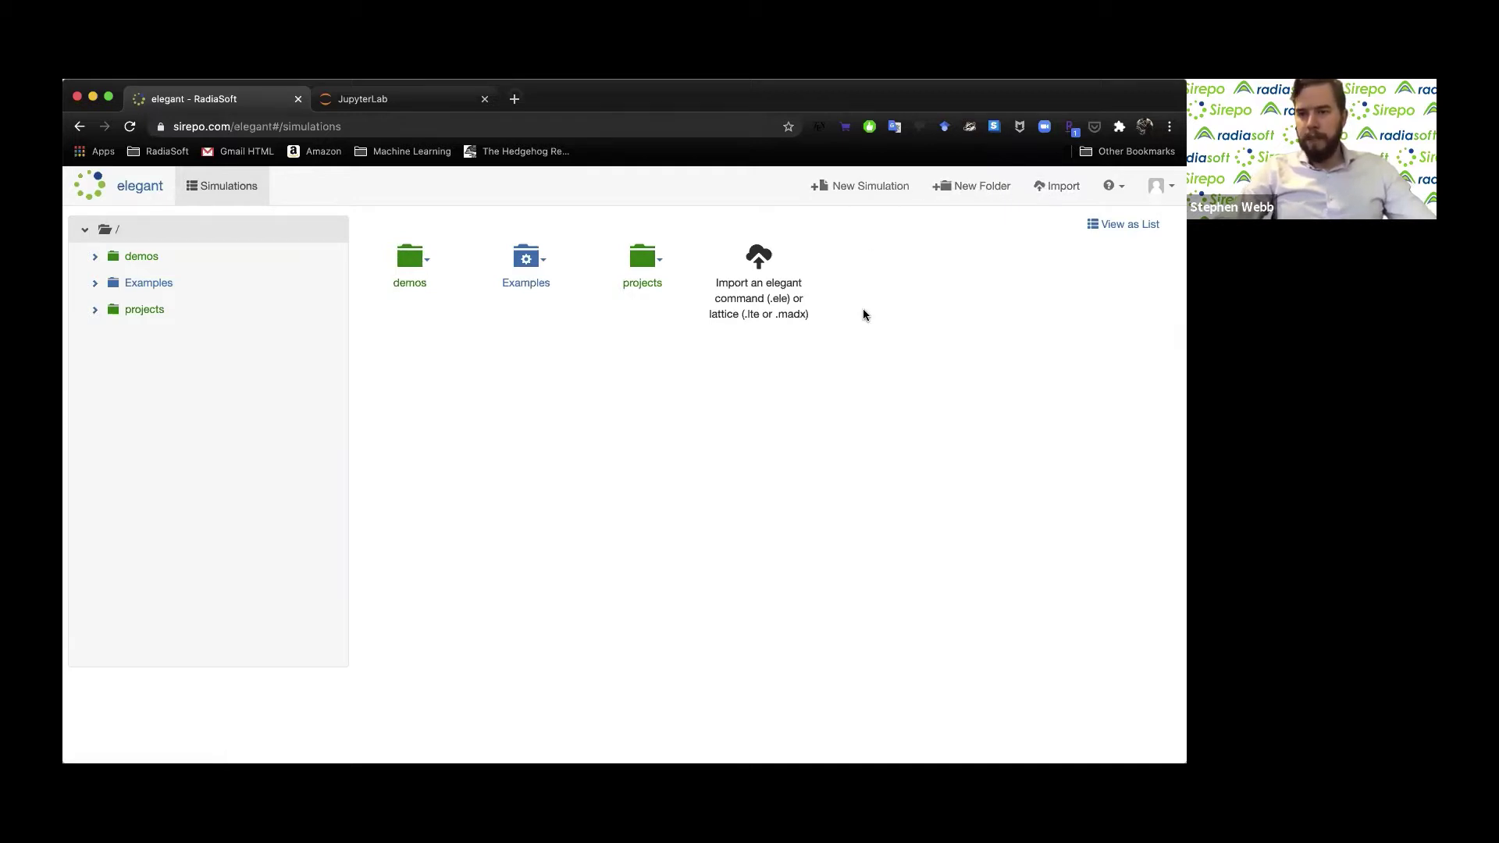
{"action": "left_click", "coordinate": [414, 262]}
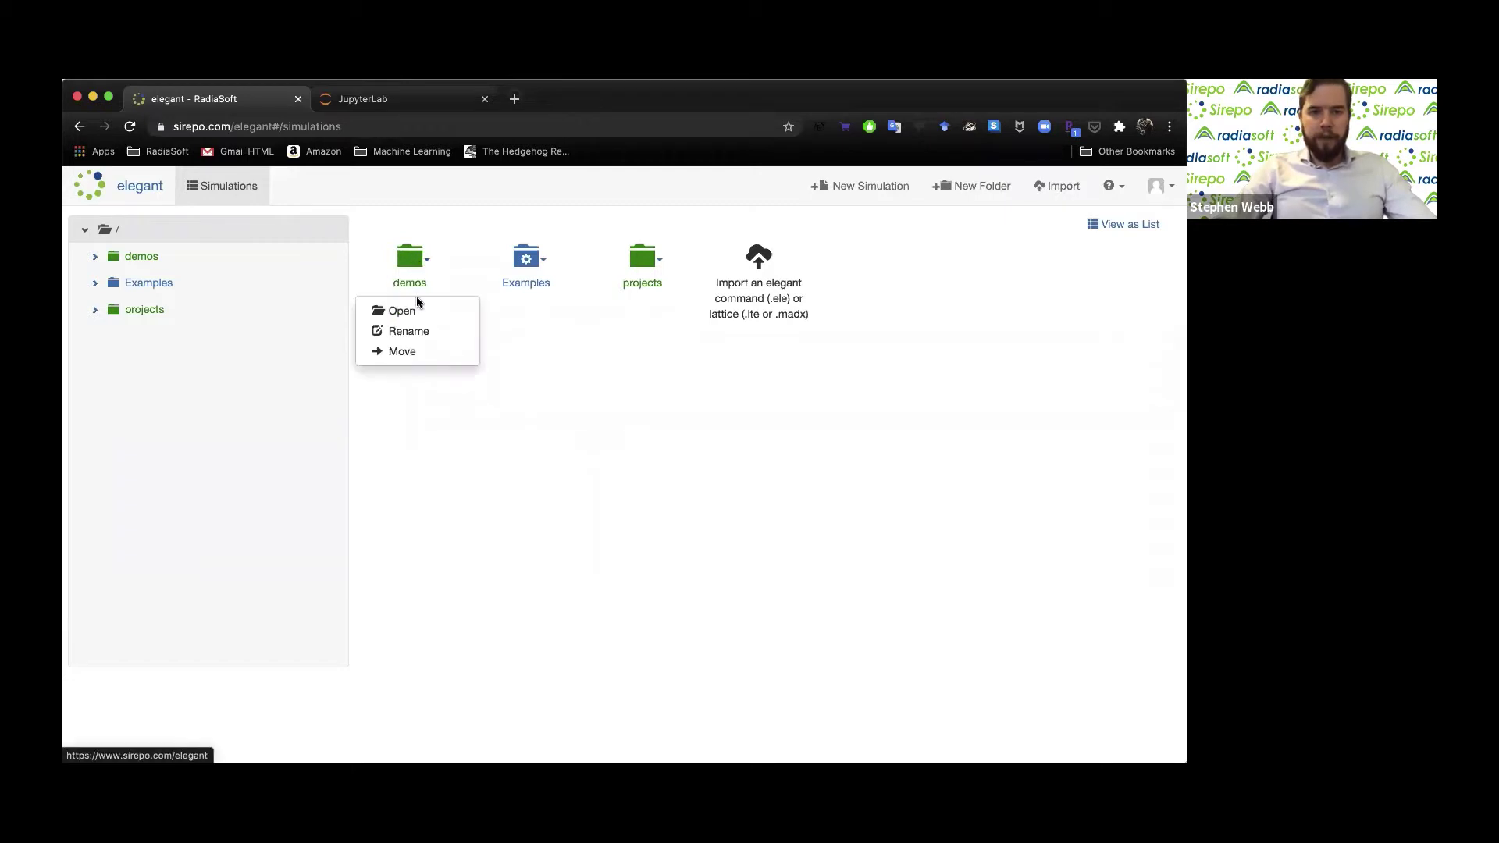
{"action": "left_click", "coordinate": [414, 313]}
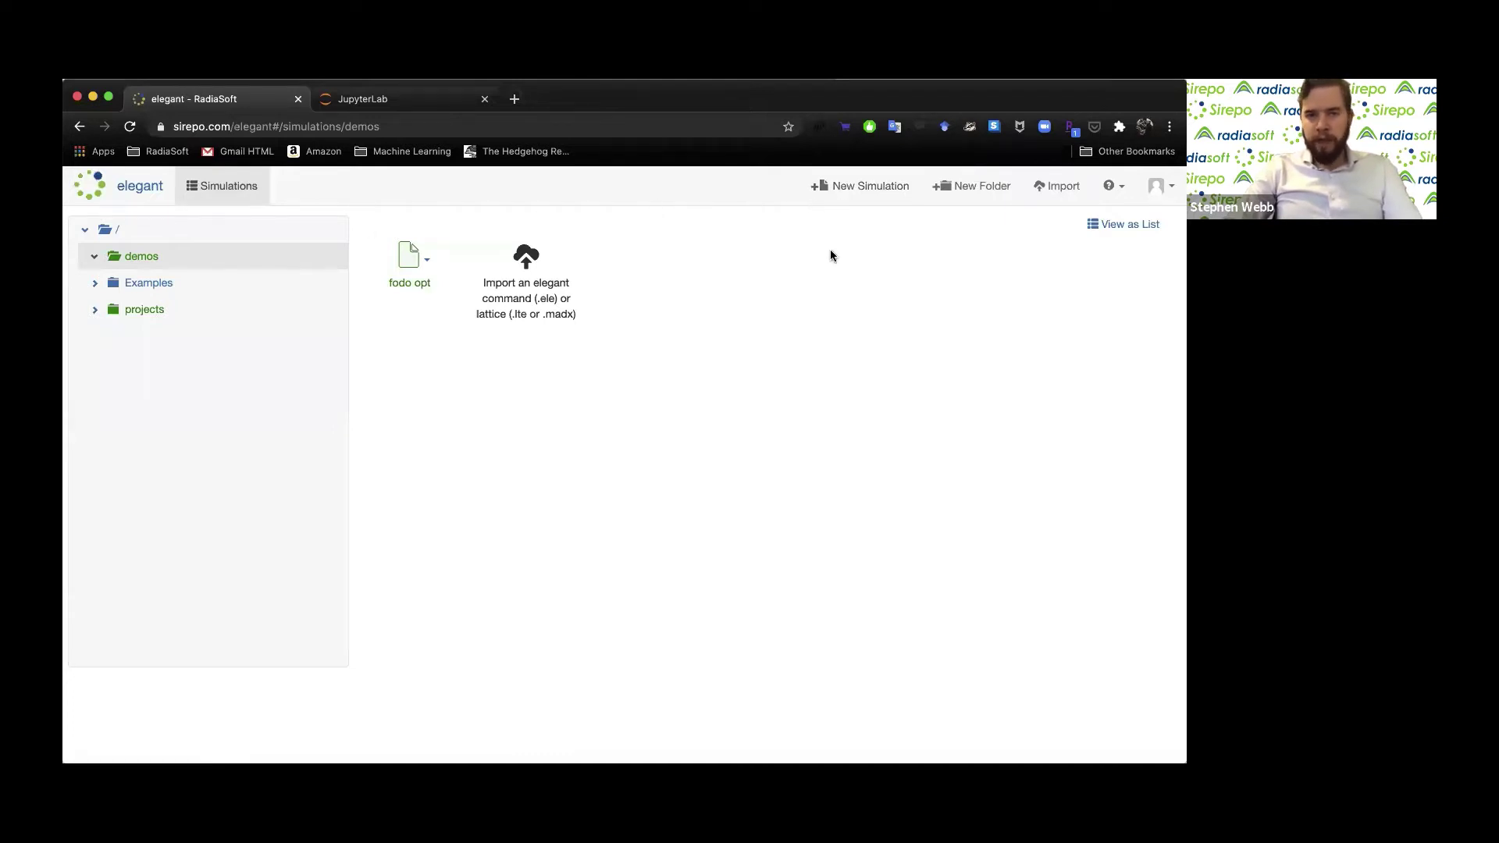
Create a simulation named FODO in the /demos folder with the note "FODO cell example for Sirepo demo"
{"action": "left_click", "coordinate": [850, 186]}
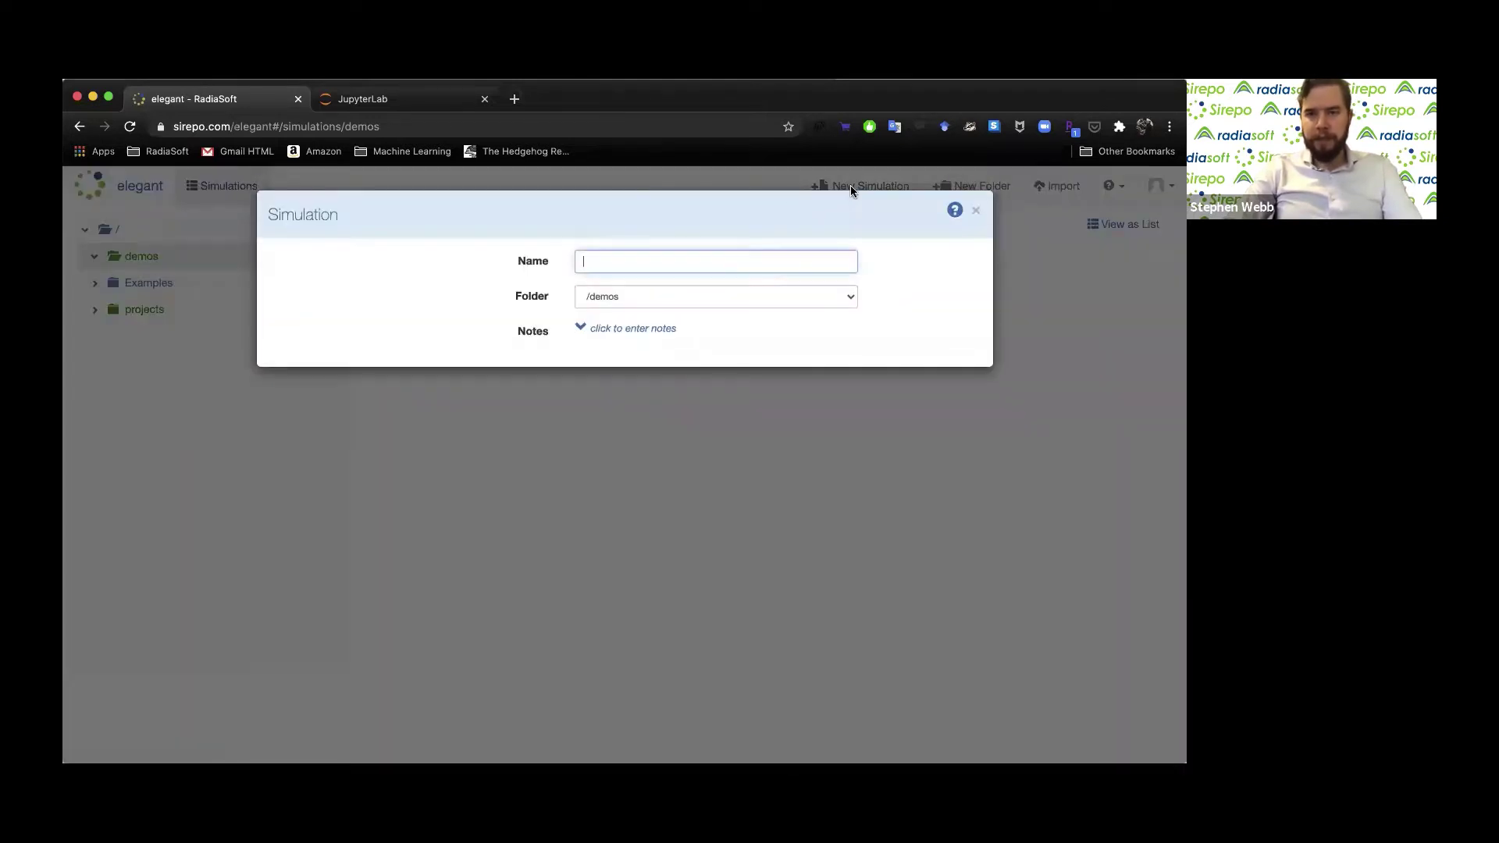
{"action": "type", "text": "FODO"}
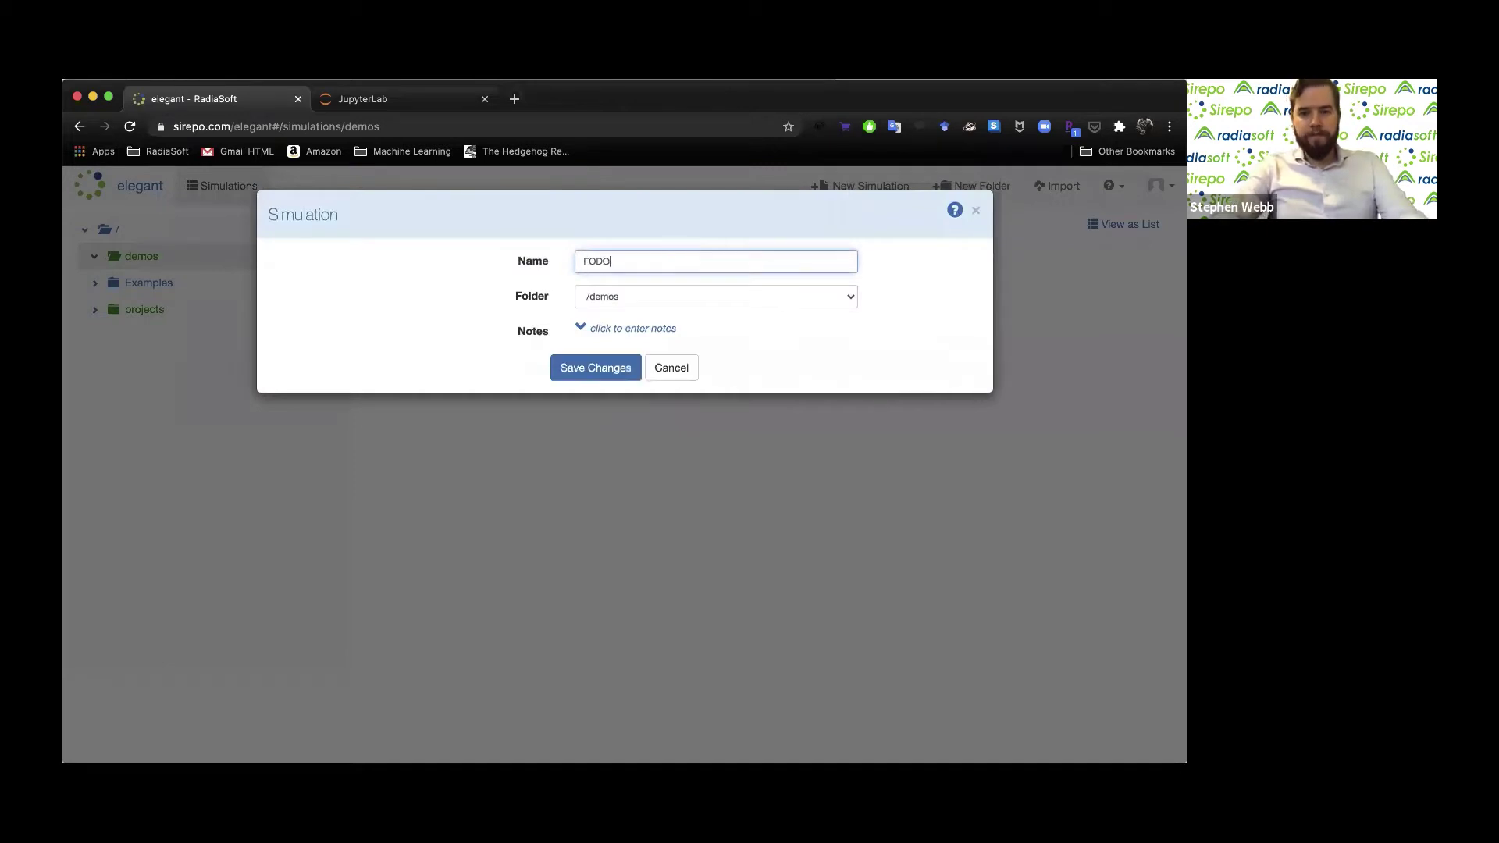
{"action": "left_click", "coordinate": [606, 331]}
{"action": "left_click", "coordinate": [595, 352]}
{"action": "type", "text": "FOD"}
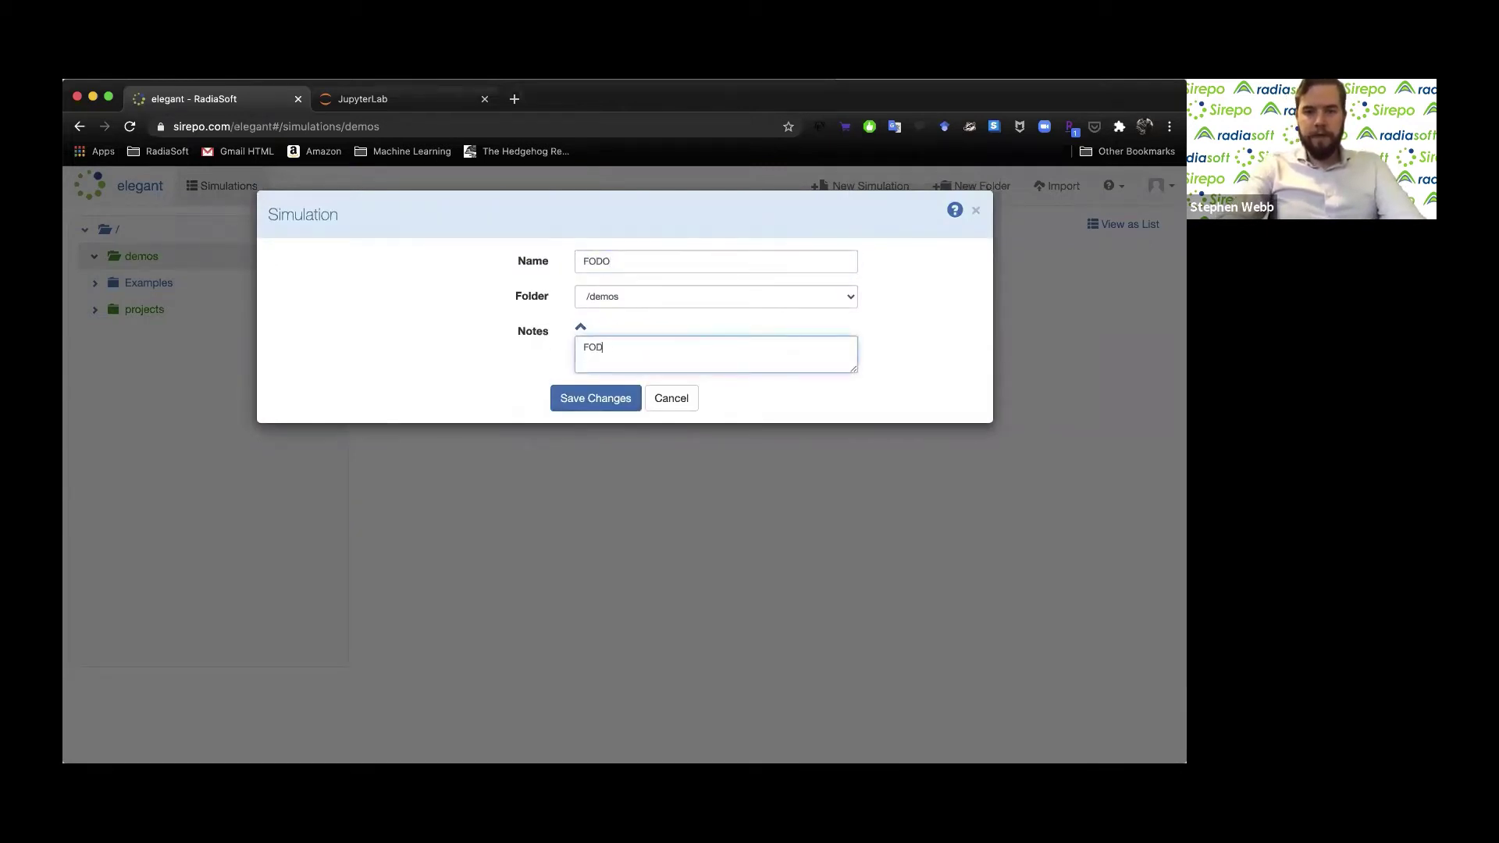
{"action": "type", "text": "O cell example for"}
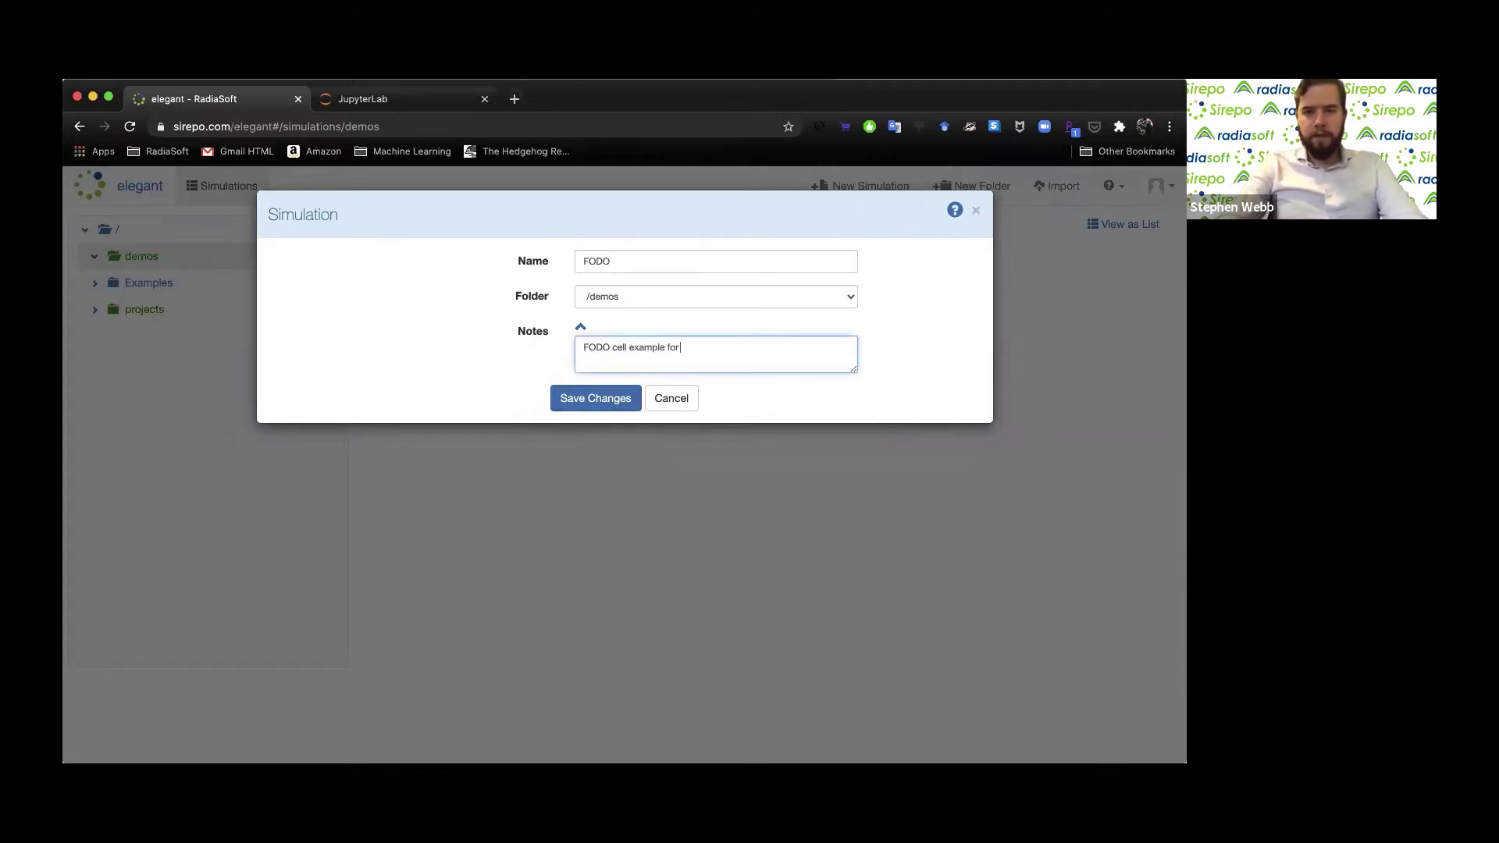
{"action": "type", "text": " Sirepo demo"}
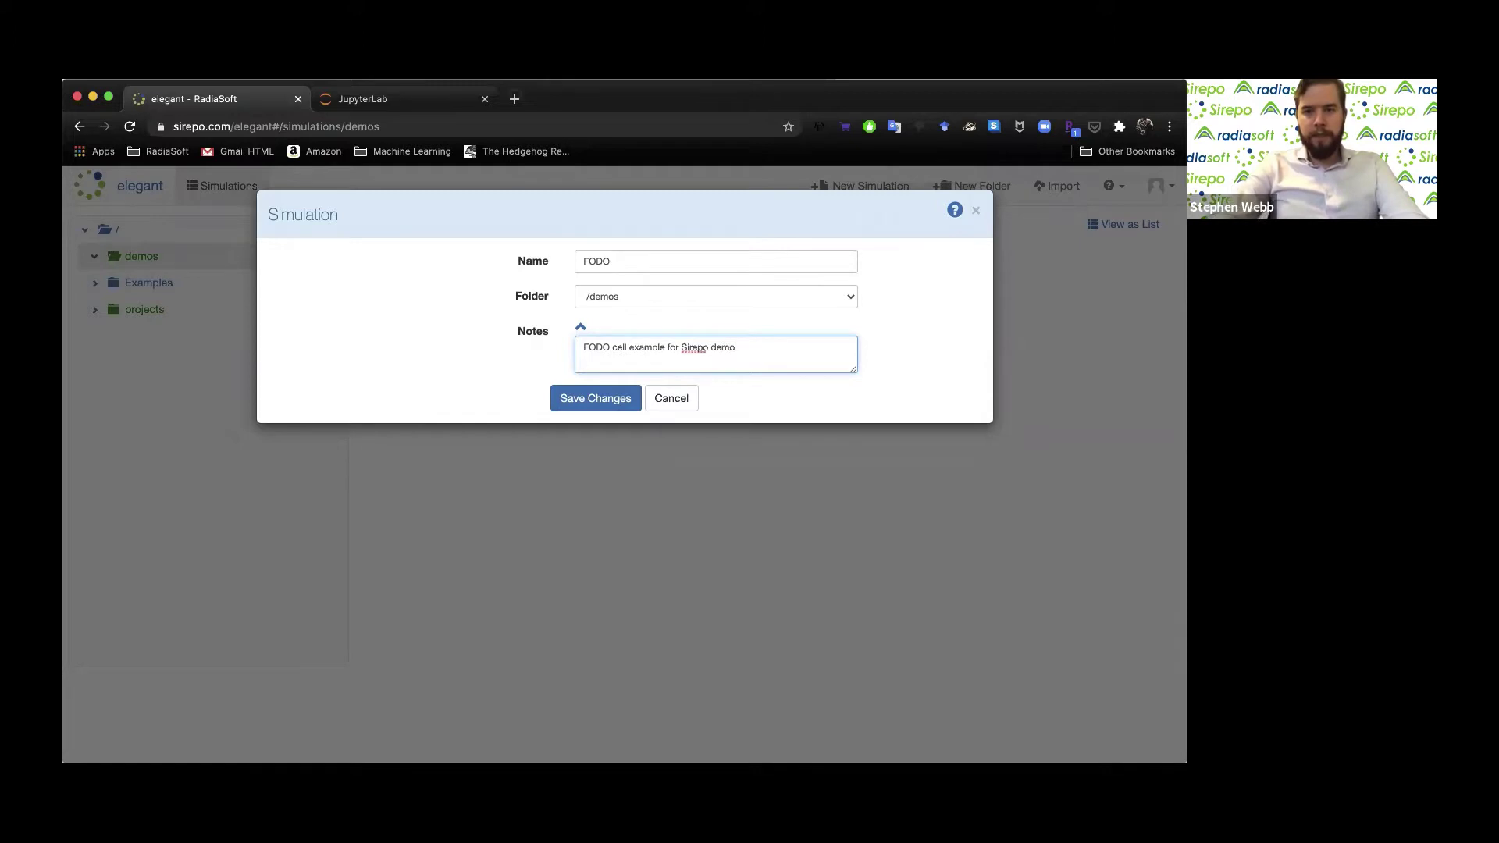
{"action": "left_click", "coordinate": [597, 397]}
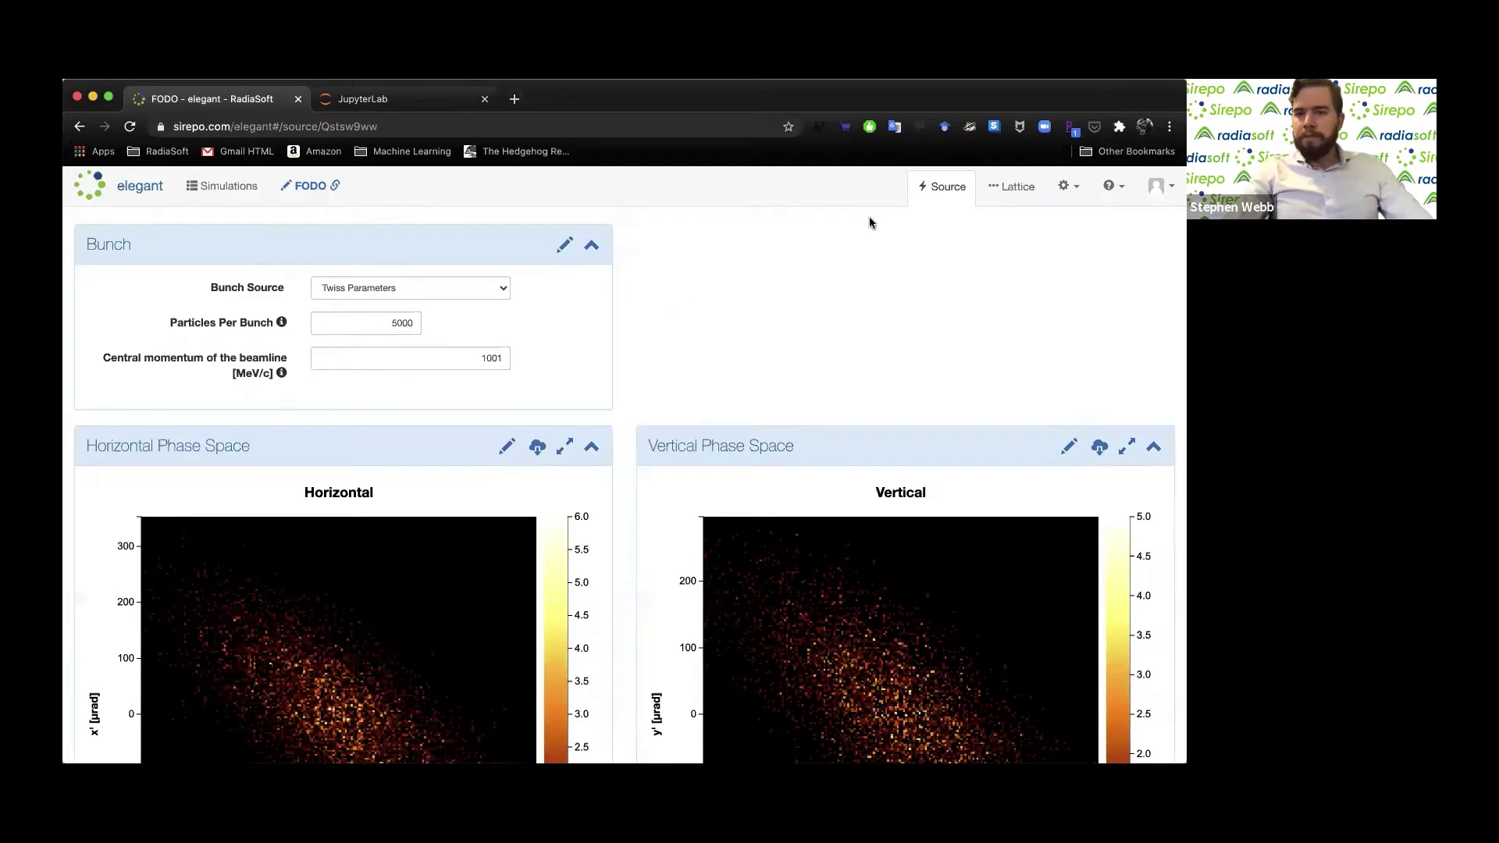
Create a new beamline named my_FODO in the simulation's lattice
{"action": "left_click", "coordinate": [1019, 187]}
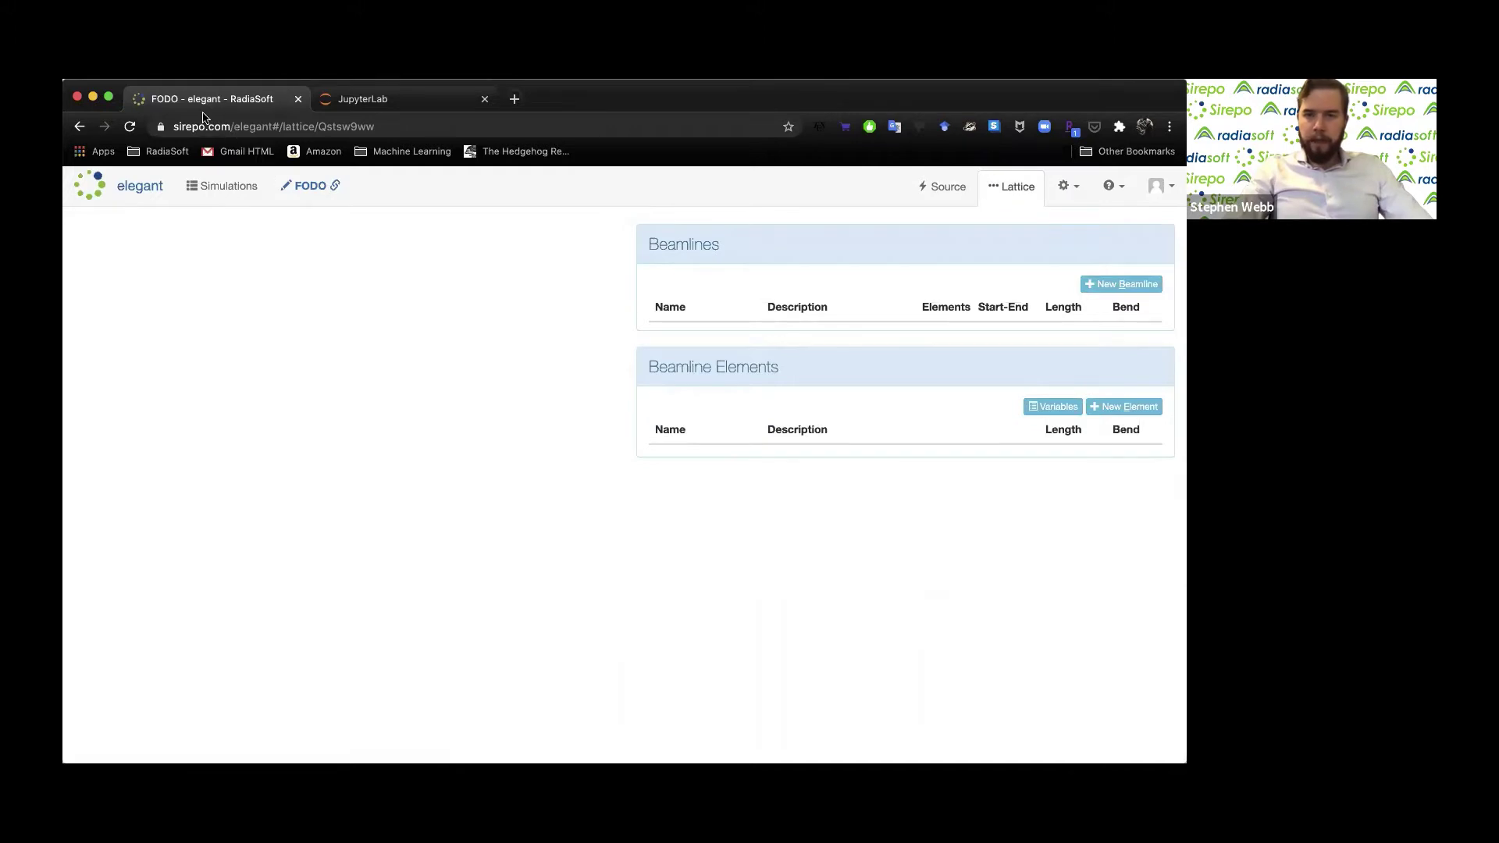
{"action": "left_click", "coordinate": [1121, 284]}
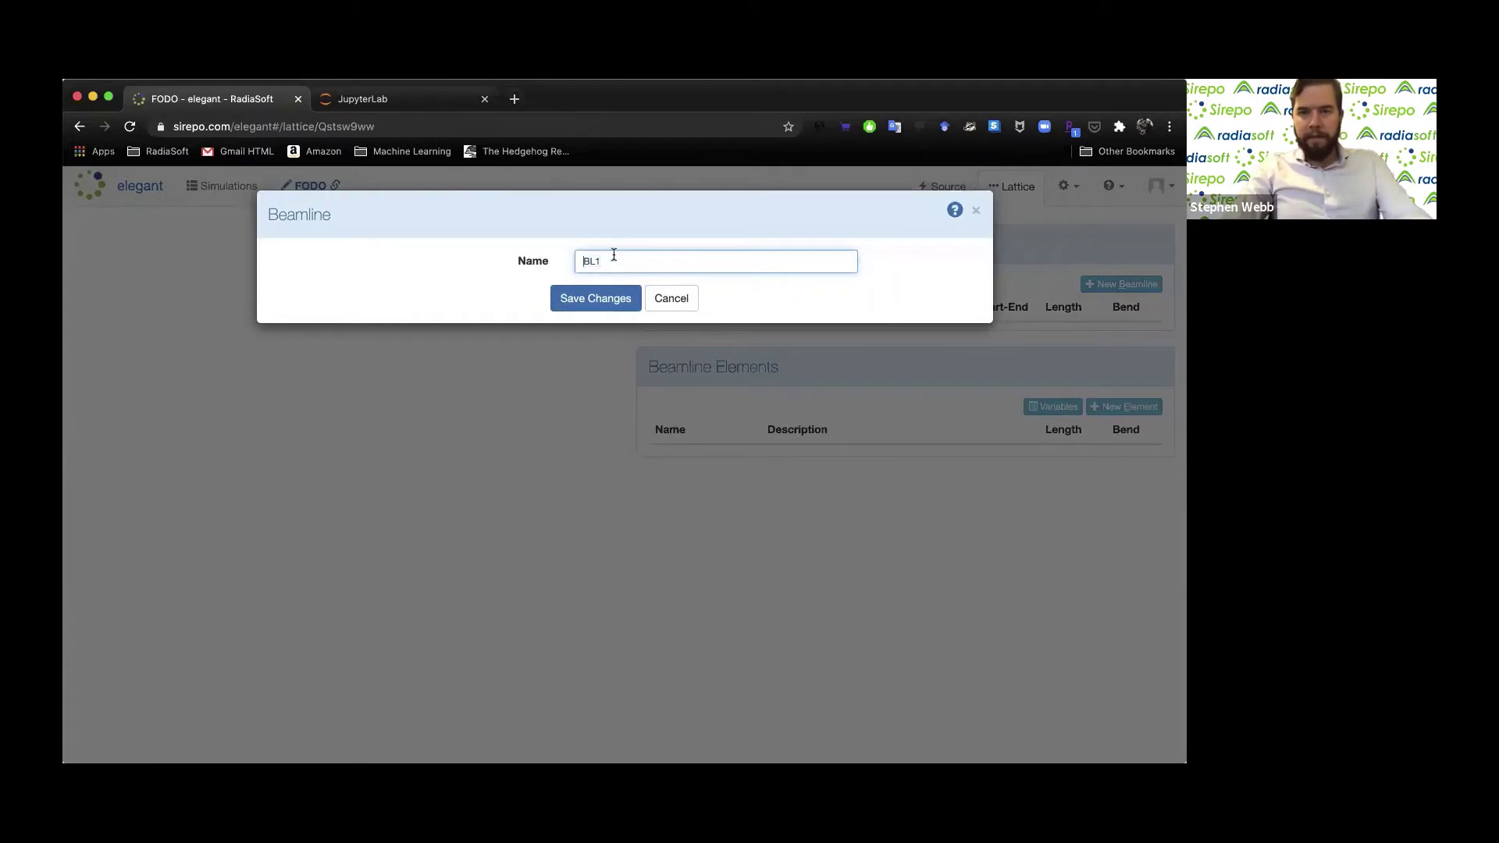
{"action": "type", "text": "FODO"}
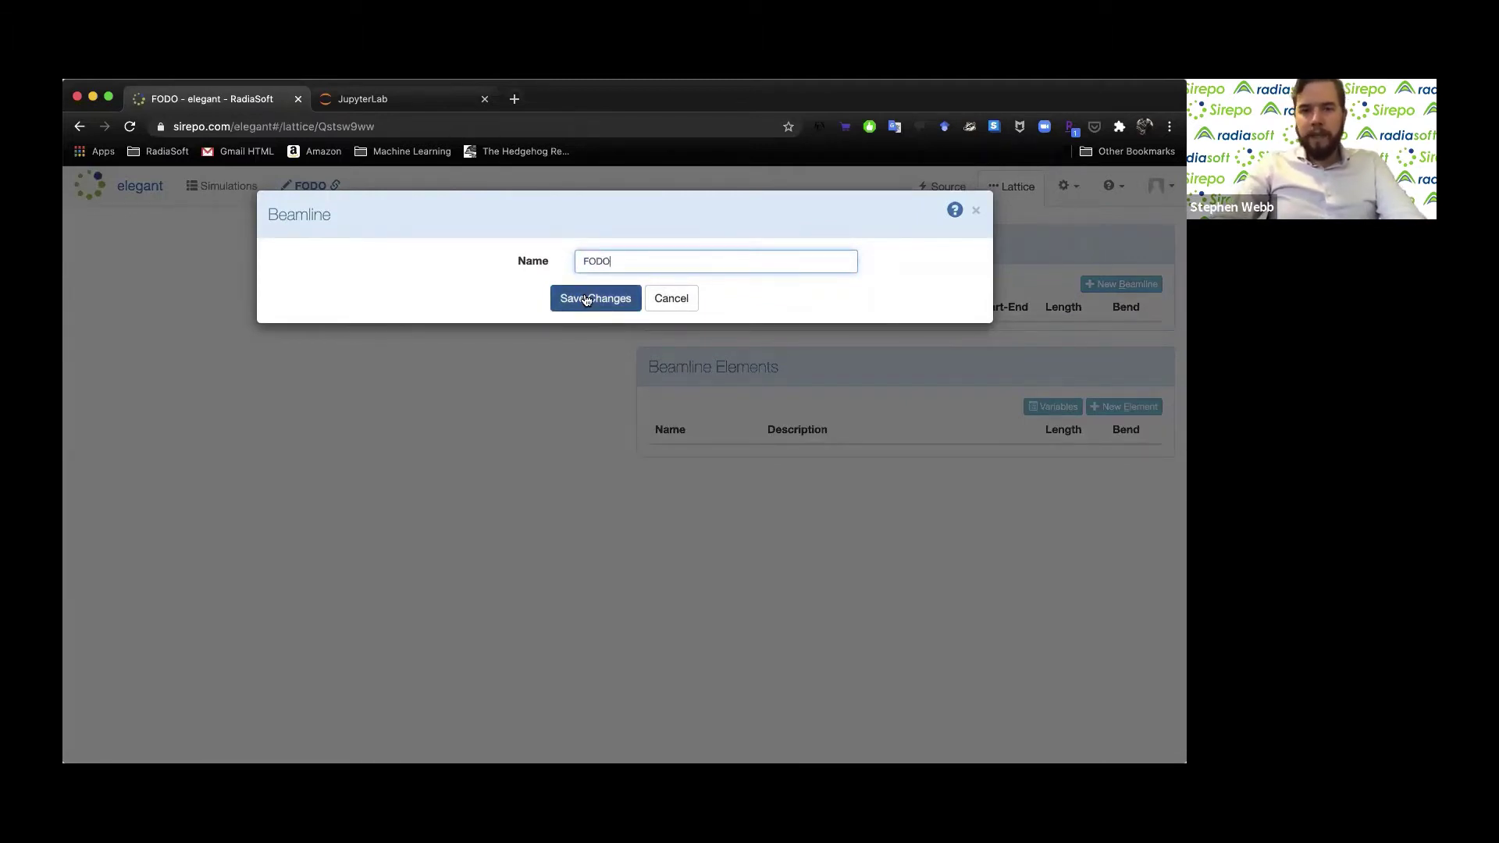
{"action": "left_click", "coordinate": [584, 262]}
{"action": "type", "text": "my_"}
{"action": "left_click", "coordinate": [591, 302]}
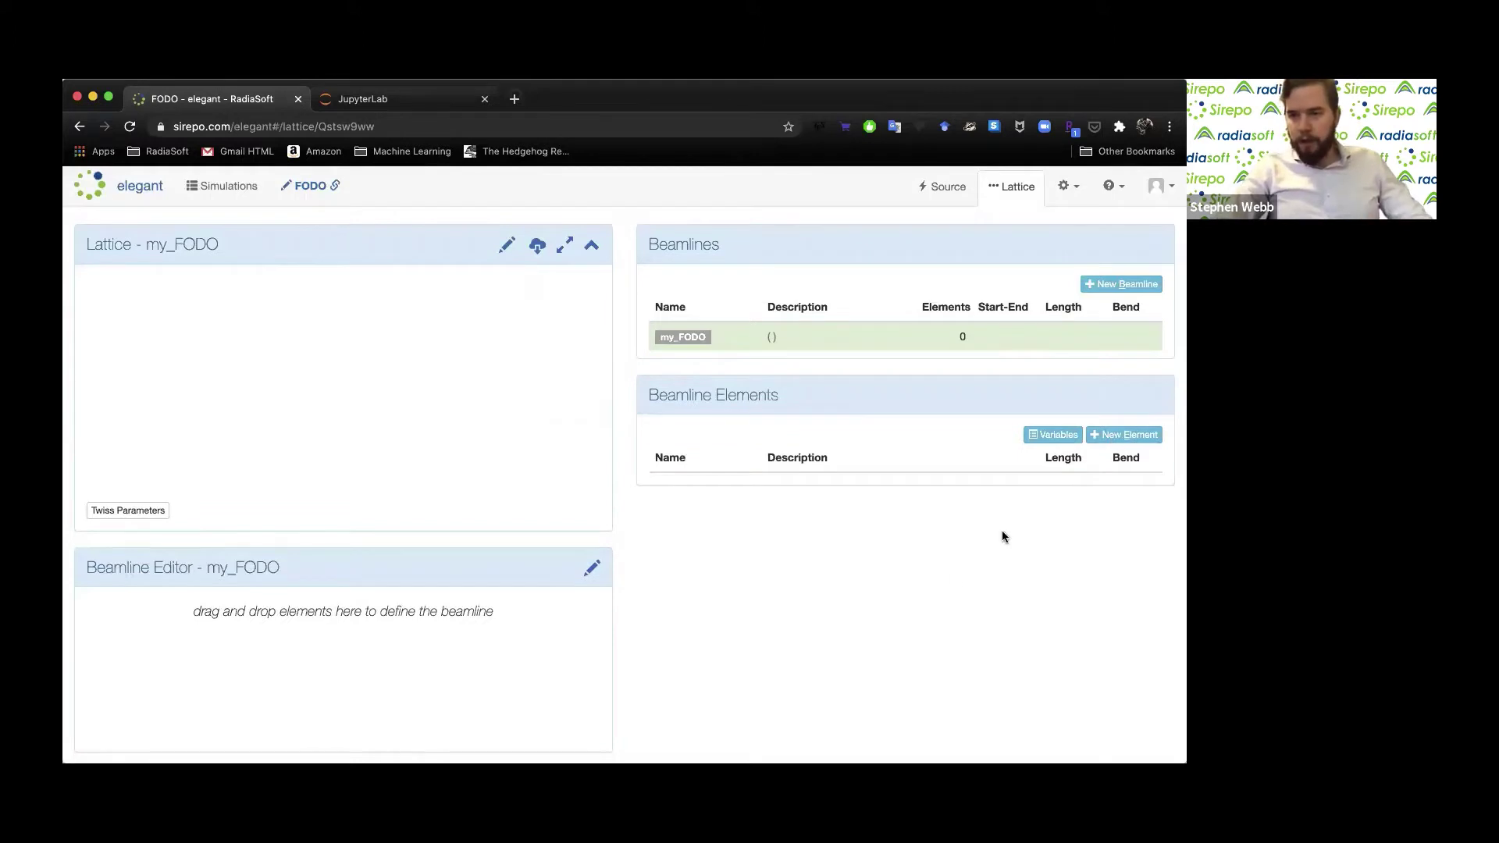
Start a new DRIF beamline element and name it drift
{"action": "left_click", "coordinate": [1116, 436]}
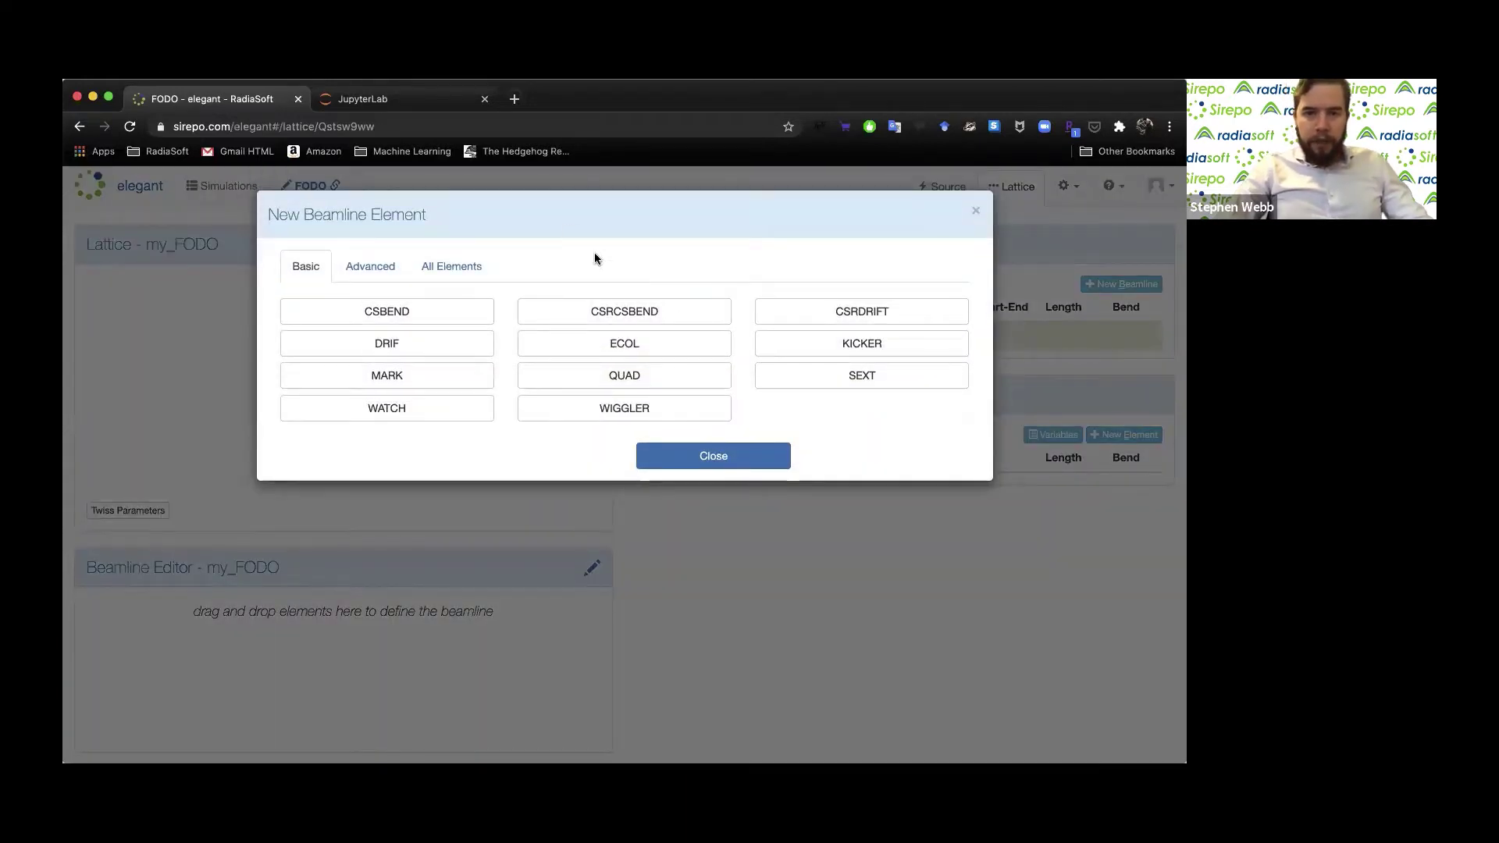
{"action": "left_click_drag", "start_coordinate": [554, 213], "coordinate": [640, 290]}
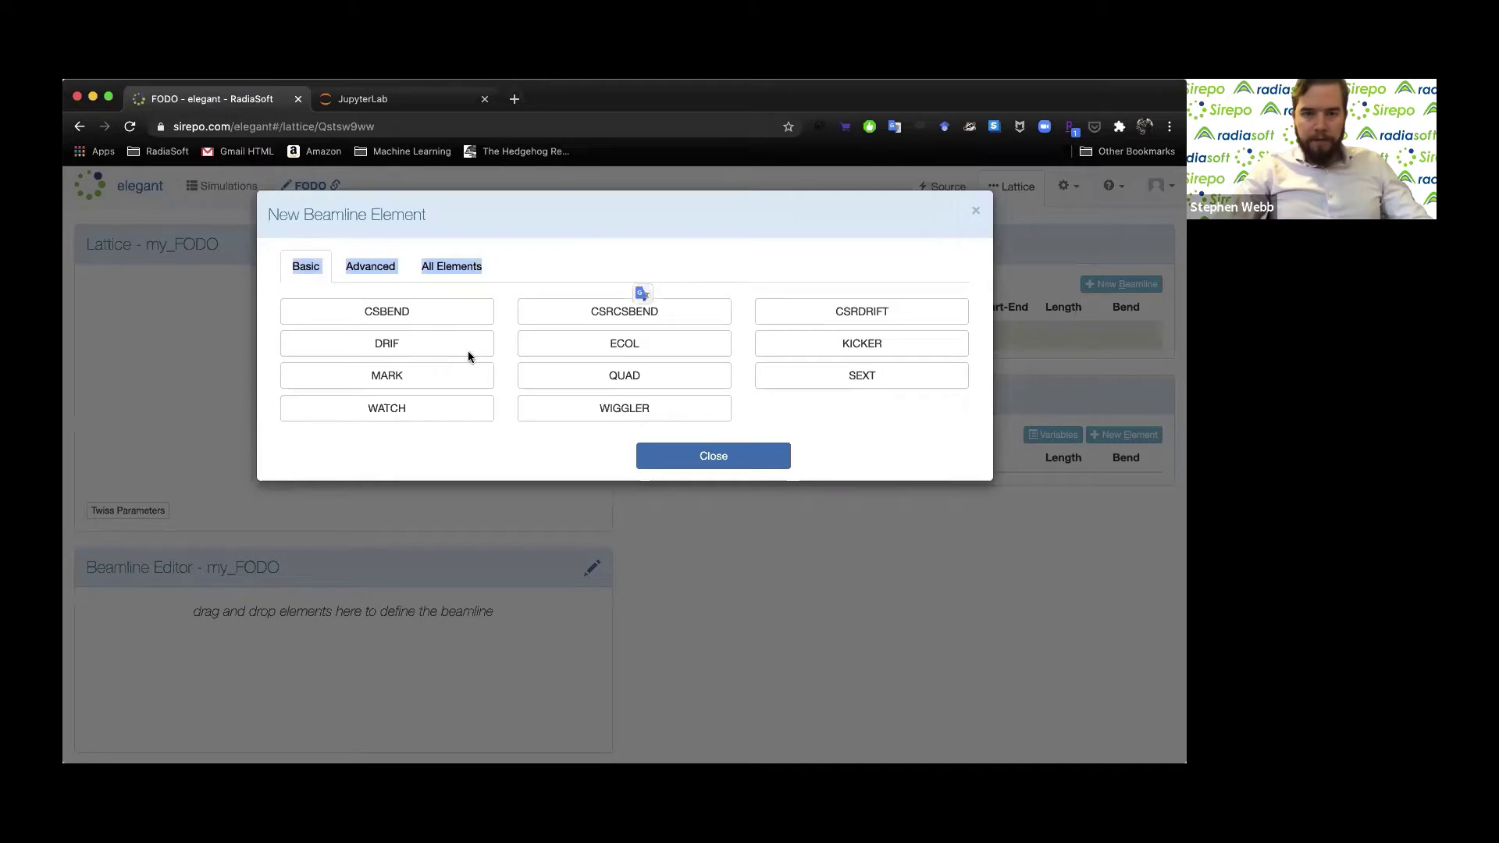
{"action": "left_click", "coordinate": [539, 247]}
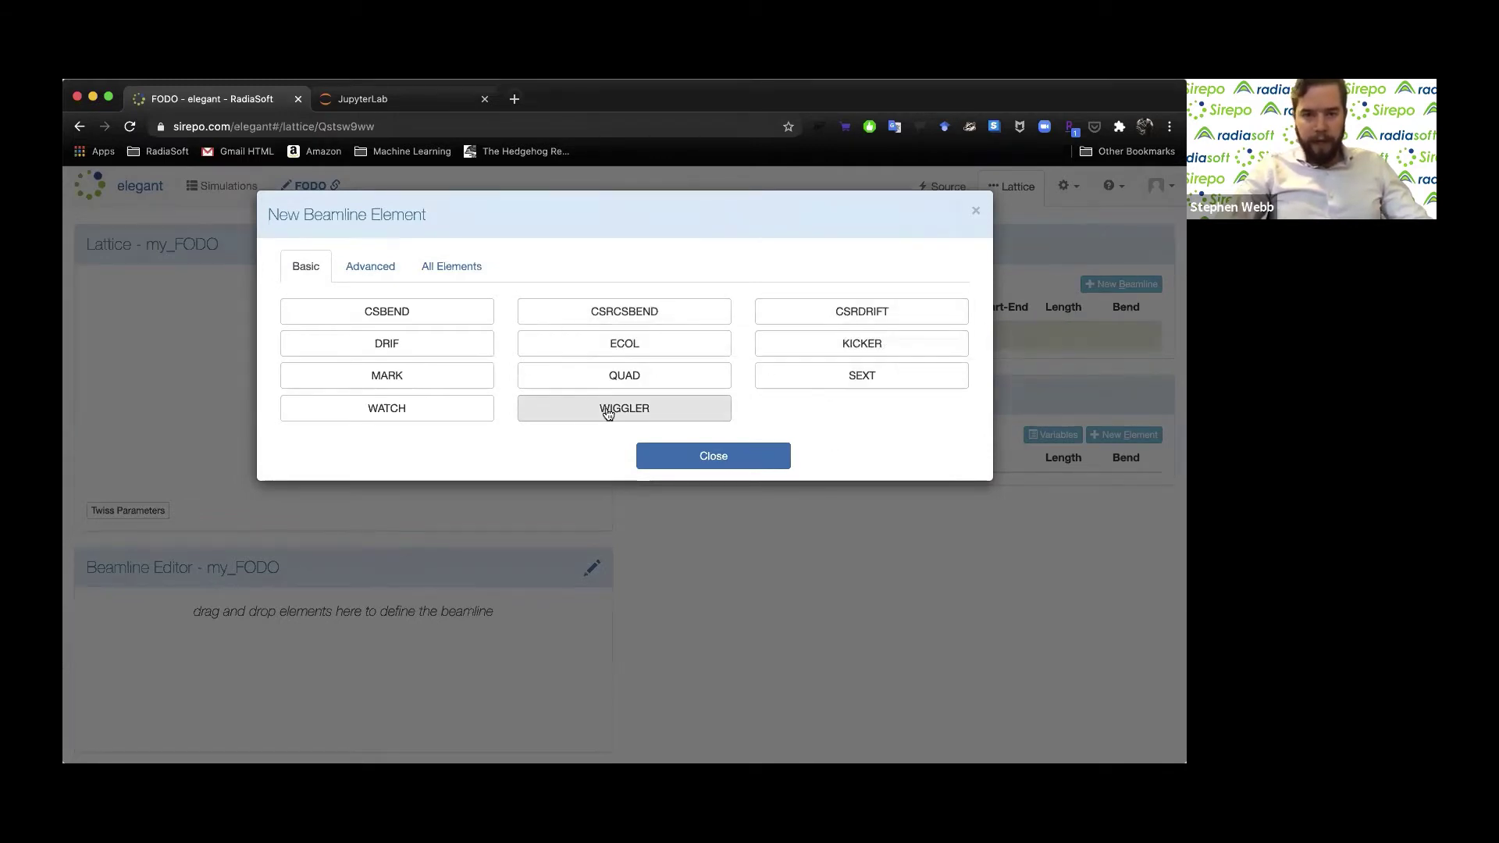
{"action": "left_click", "coordinate": [432, 343]}
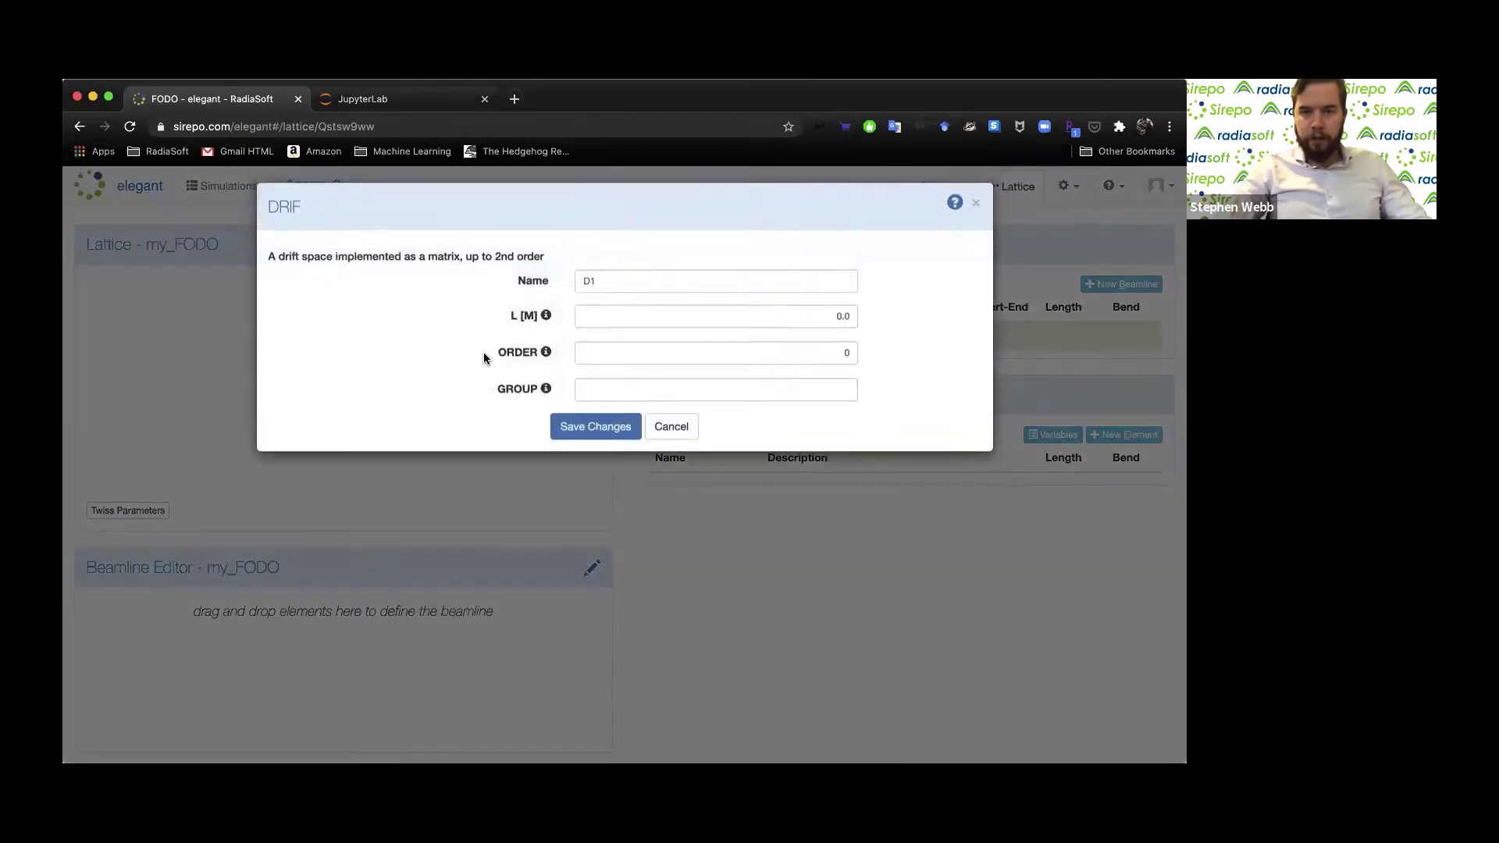
{"action": "type", "text": "drift"}
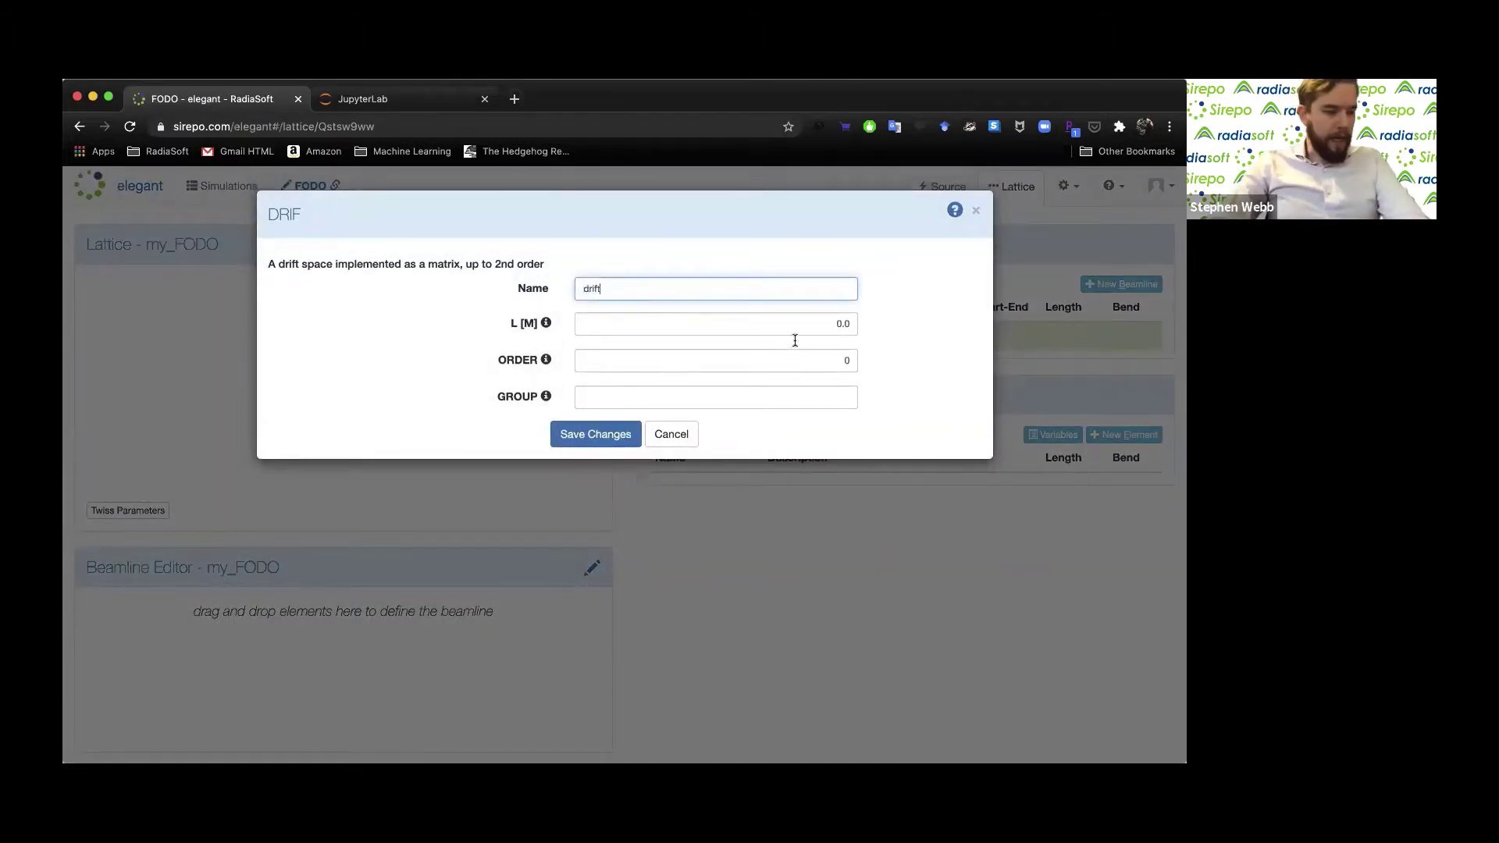
Set the drift element's length L to 1.3 m, check the parameter descriptions, and save the element
{"action": "left_click", "coordinate": [844, 324]}
{"action": "double_click", "coordinate": [844, 324]}
{"action": "key", "text": "BackSpace"}
{"action": "type", "text": "1.3"}
{"action": "left_click", "coordinate": [396, 325]}
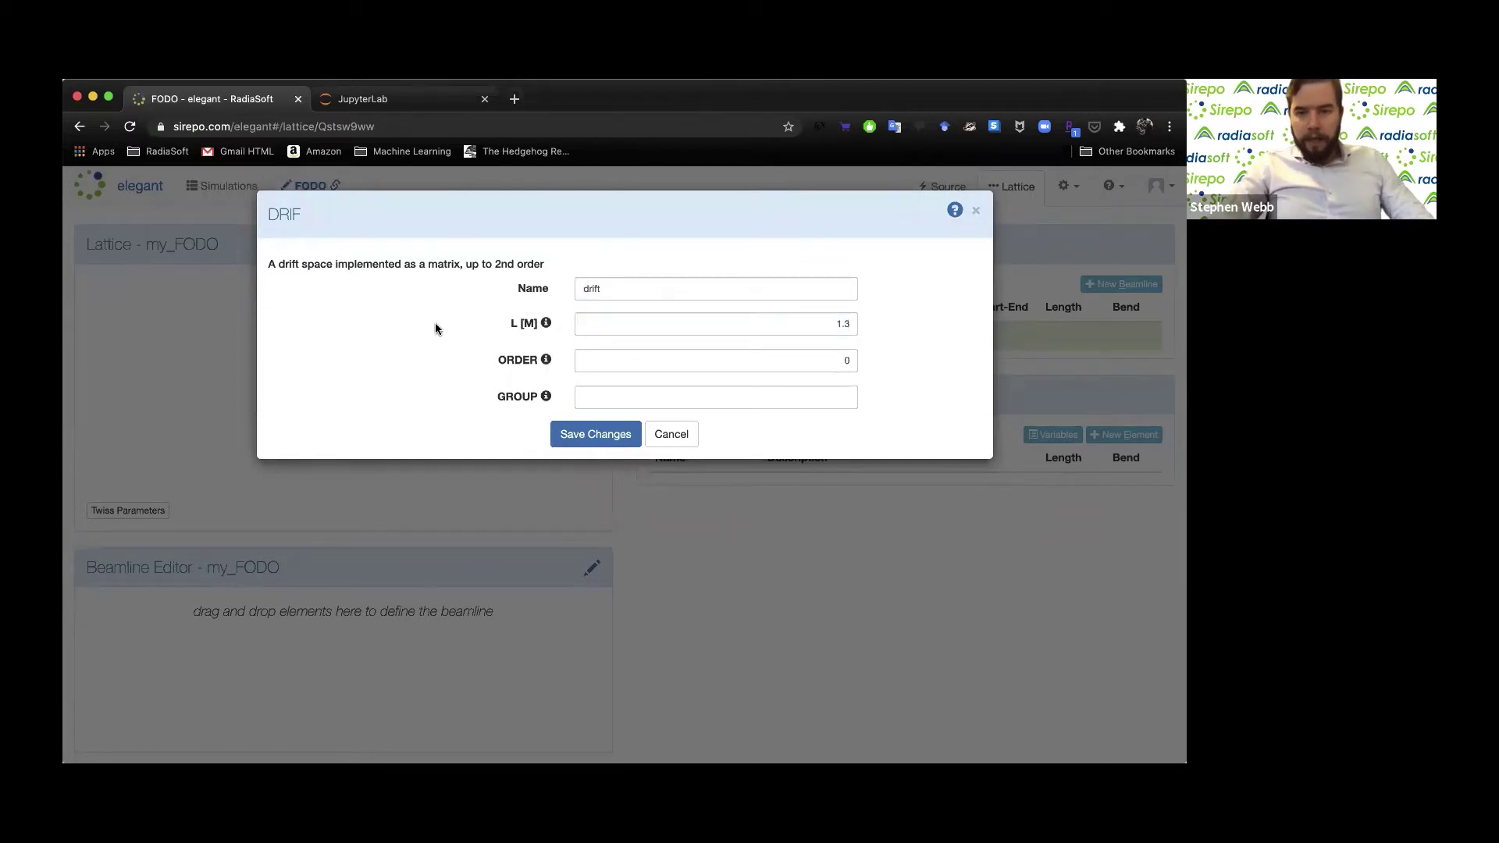
{"action": "mouse_move", "coordinate": [546, 321]}
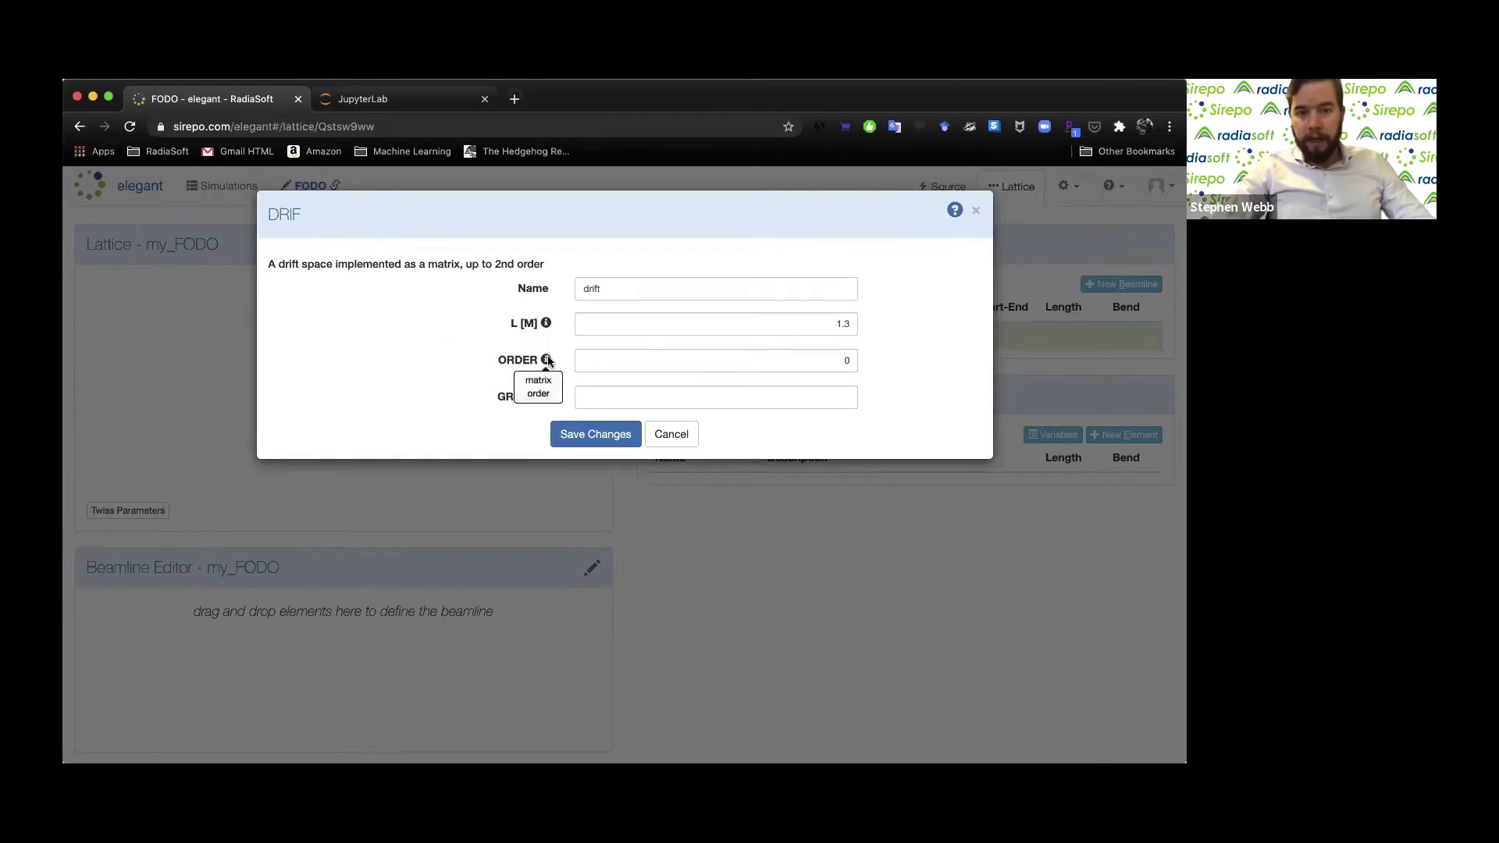
{"action": "mouse_move", "coordinate": [546, 396]}
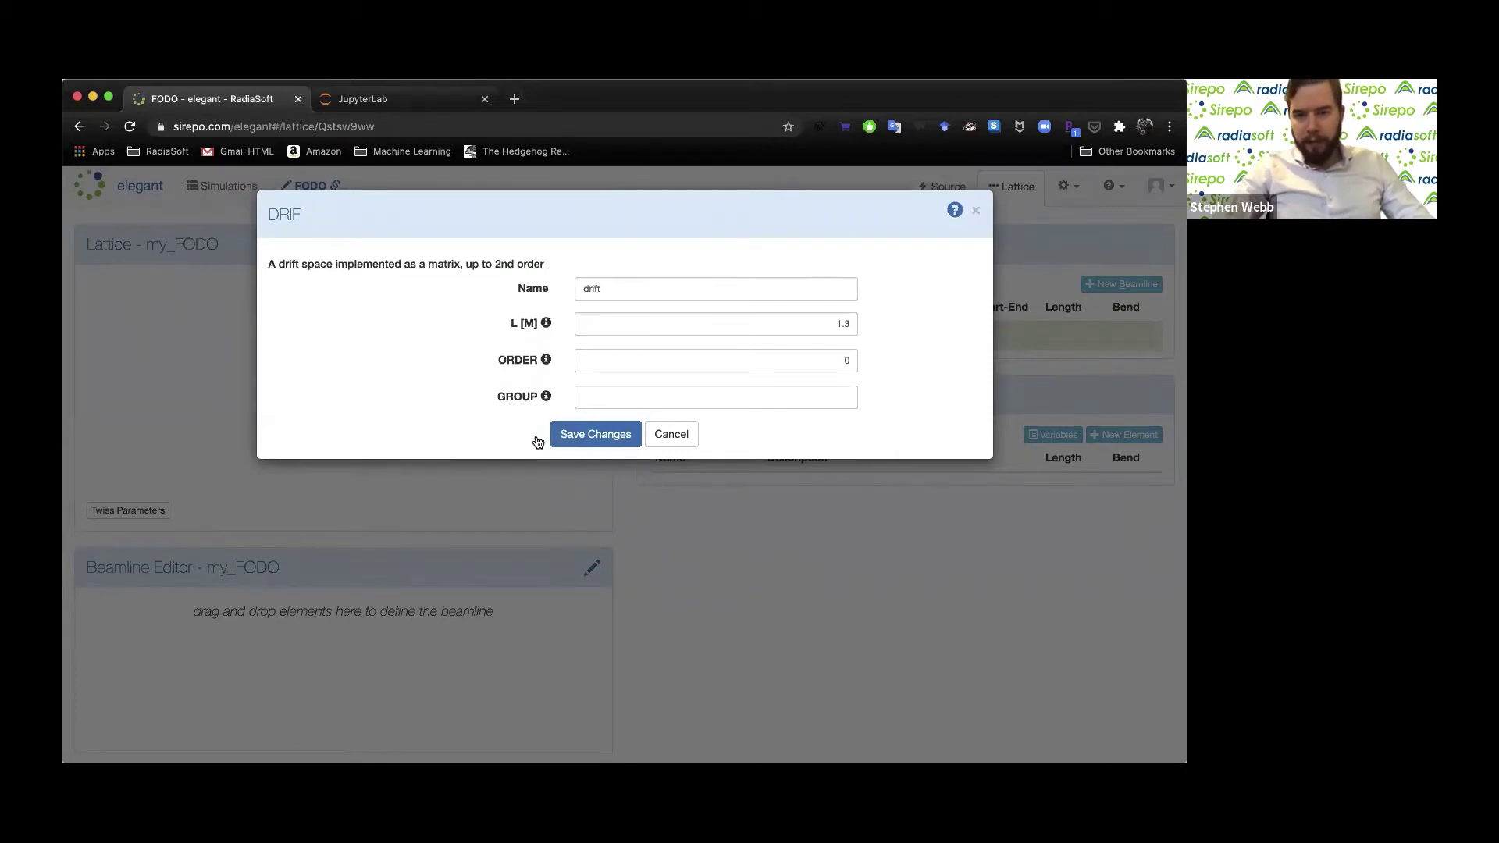
{"action": "left_click", "coordinate": [595, 437]}
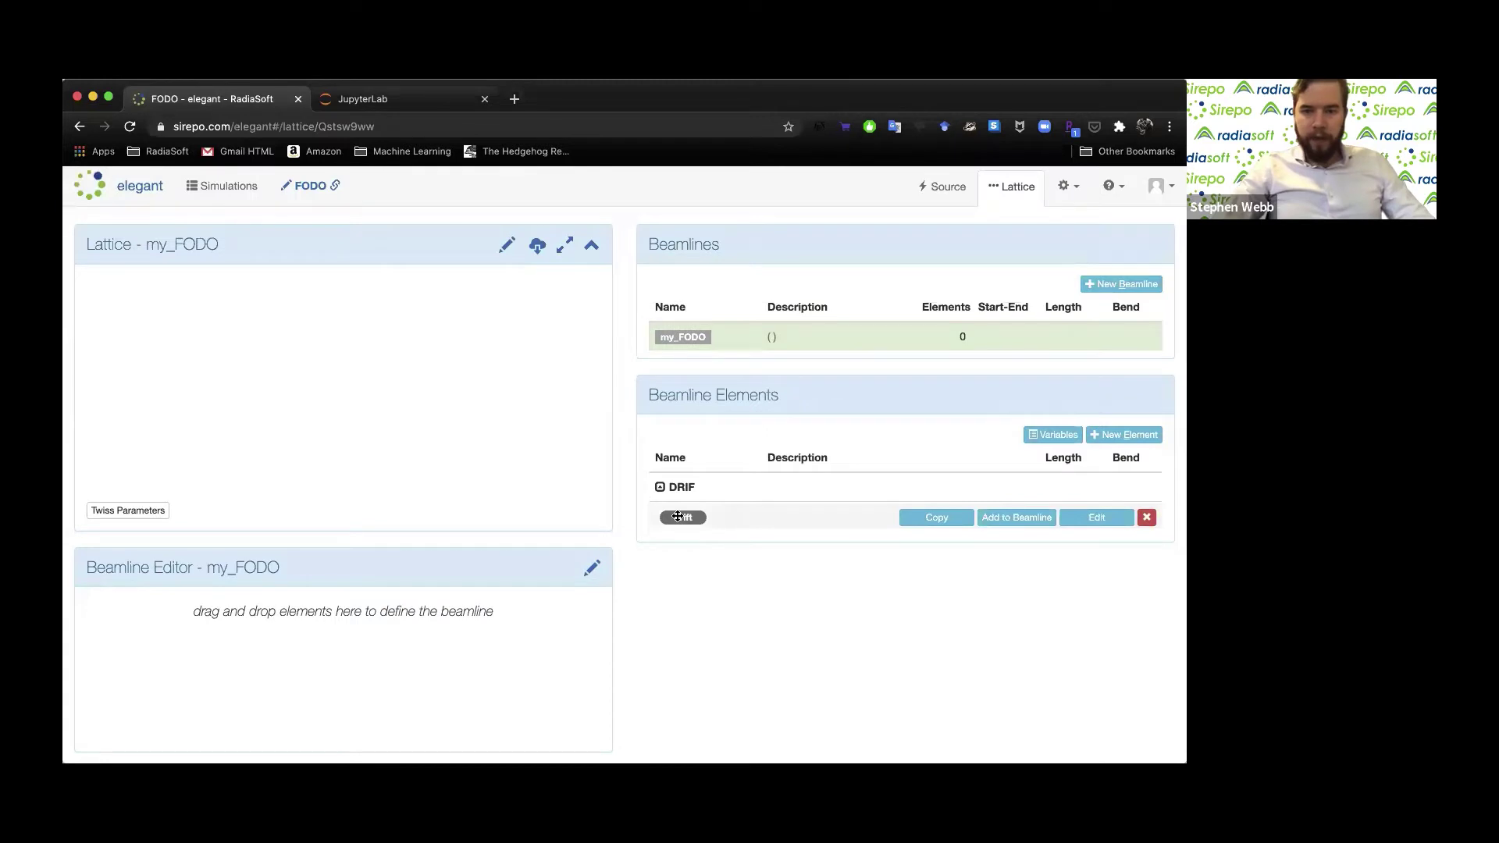
Add the drift element to the my_FODO beamline, and collapse and re-expand the lattice view
{"action": "mouse_move", "coordinate": [678, 517]}
{"action": "left_mouse_down"}
{"action": "mouse_move", "coordinate": [571, 612]}
{"action": "mouse_move", "coordinate": [393, 588]}
{"action": "mouse_move", "coordinate": [271, 633]}
{"action": "mouse_move", "coordinate": [239, 613]}
{"action": "left_mouse_up"}
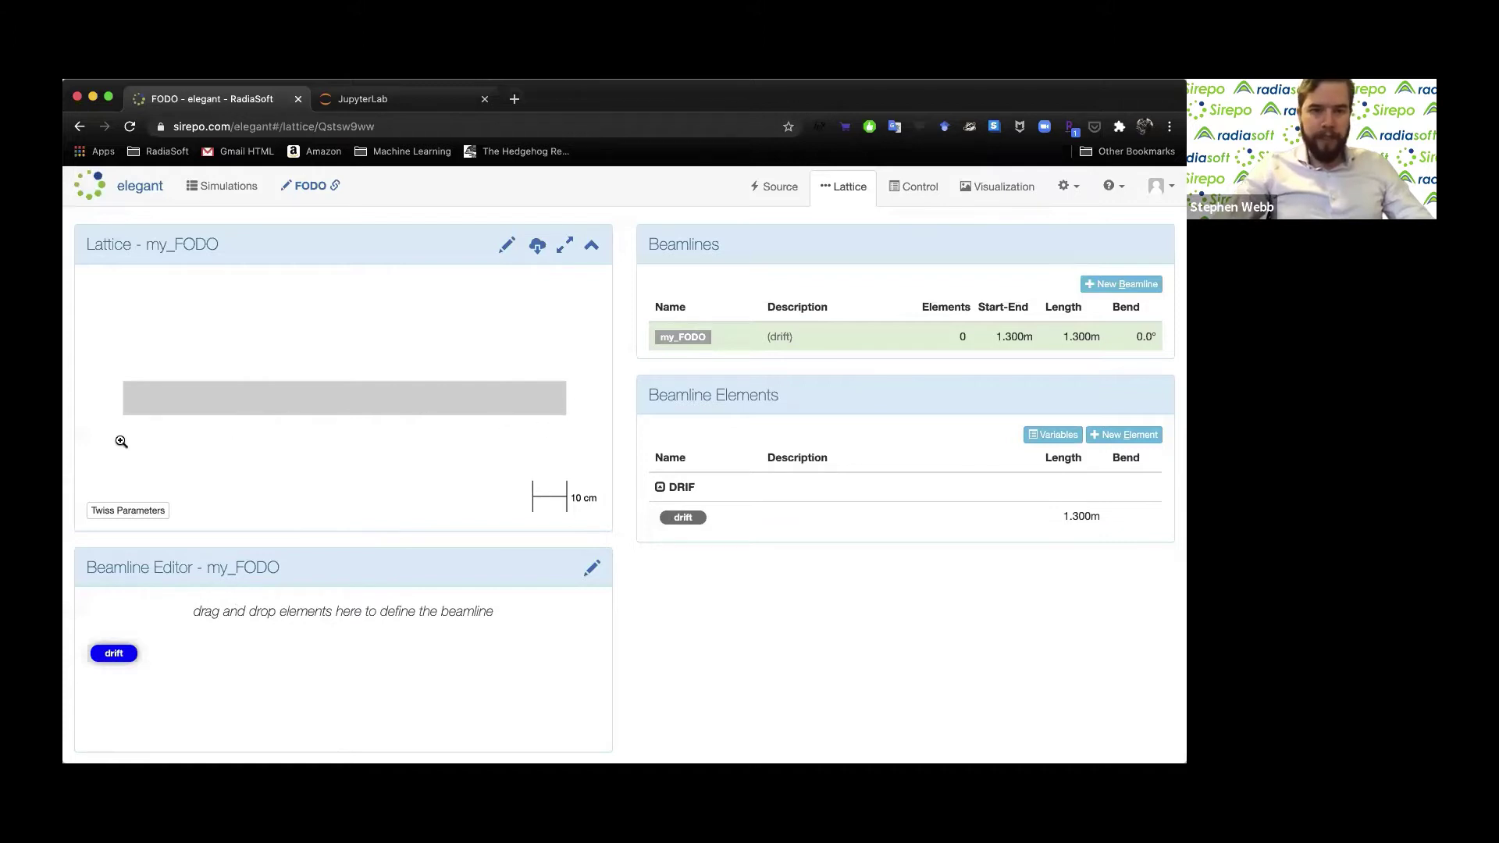
{"action": "left_click", "coordinate": [592, 250]}
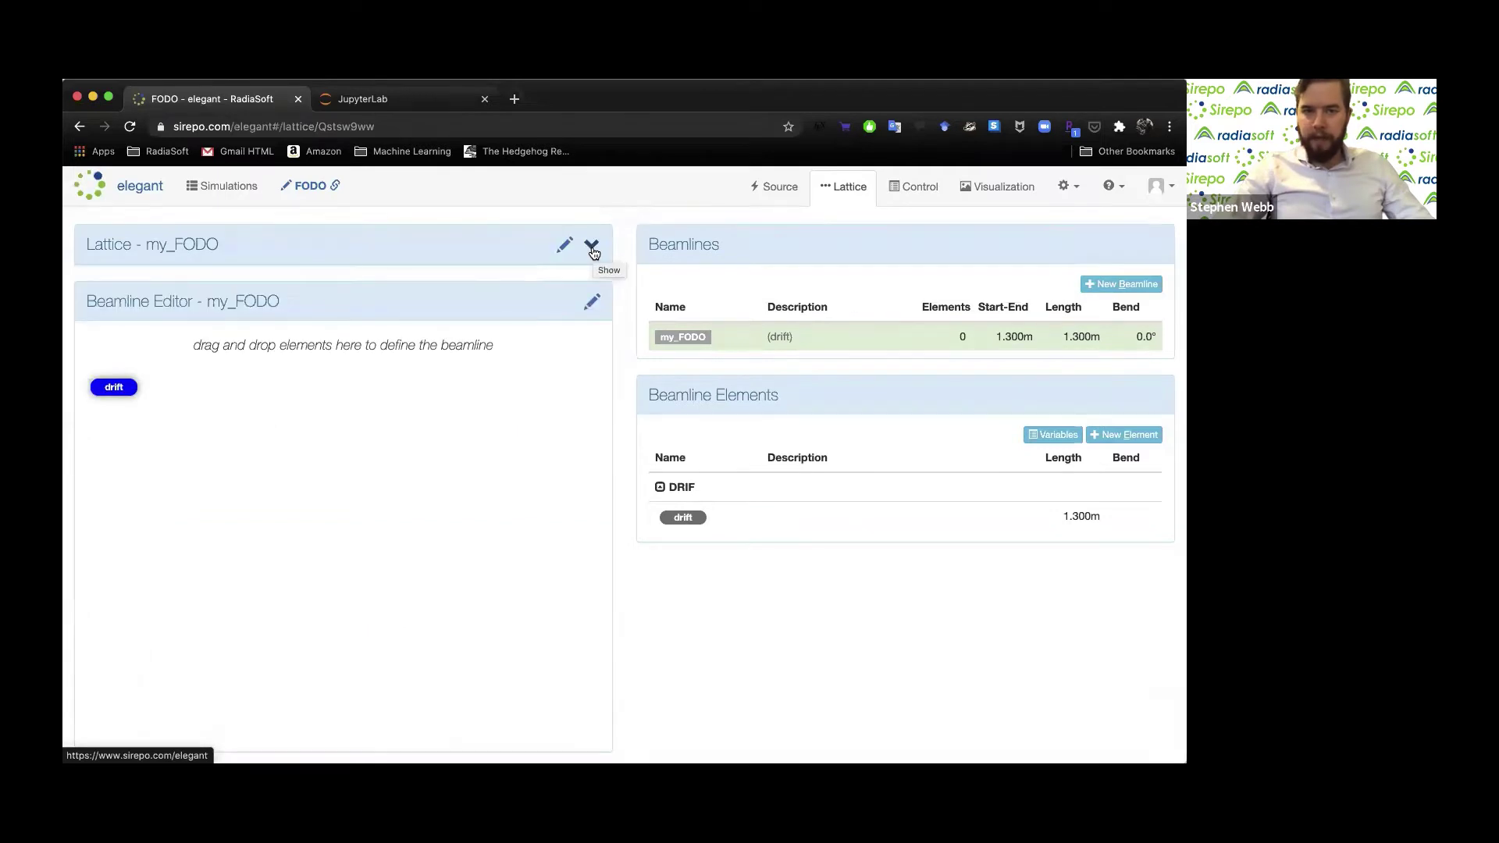
{"action": "left_click", "coordinate": [593, 248]}
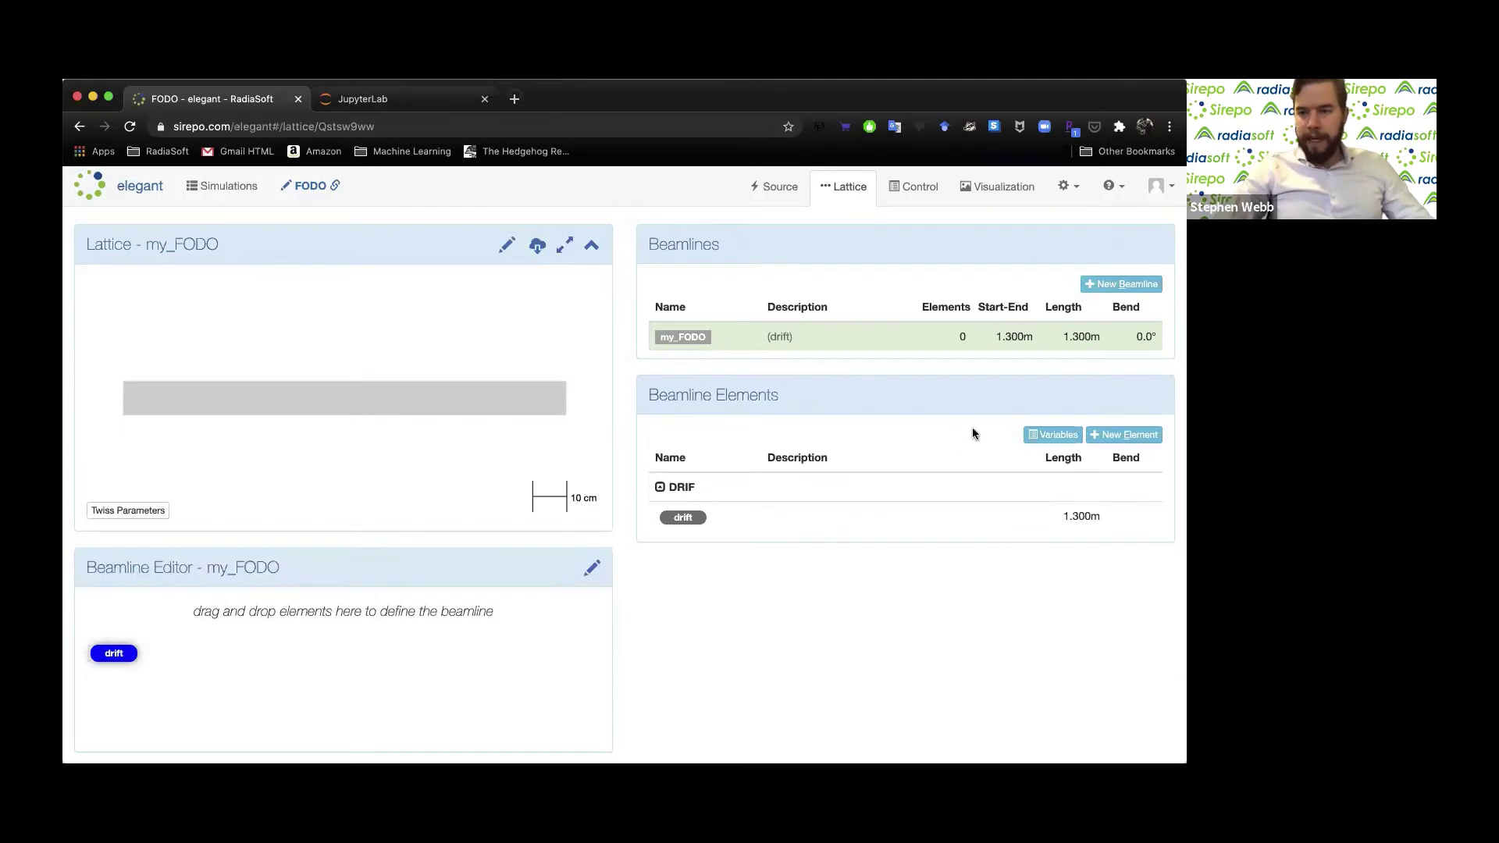
Define a lattice variable L_D with the value 1.3 and save the variables
{"action": "left_click", "coordinate": [1054, 435]}
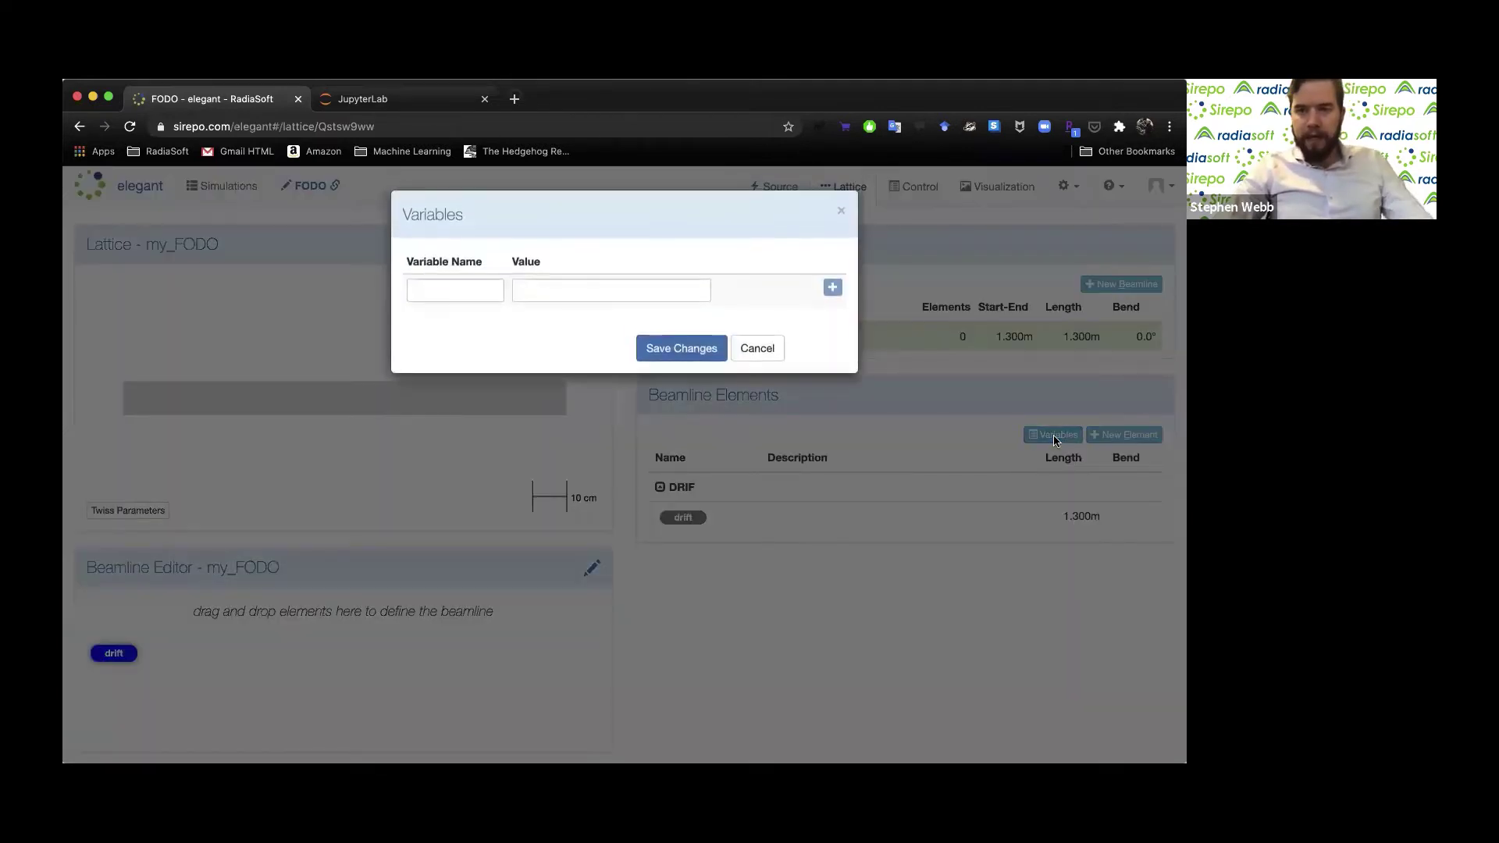
{"action": "left_click", "coordinate": [758, 349]}
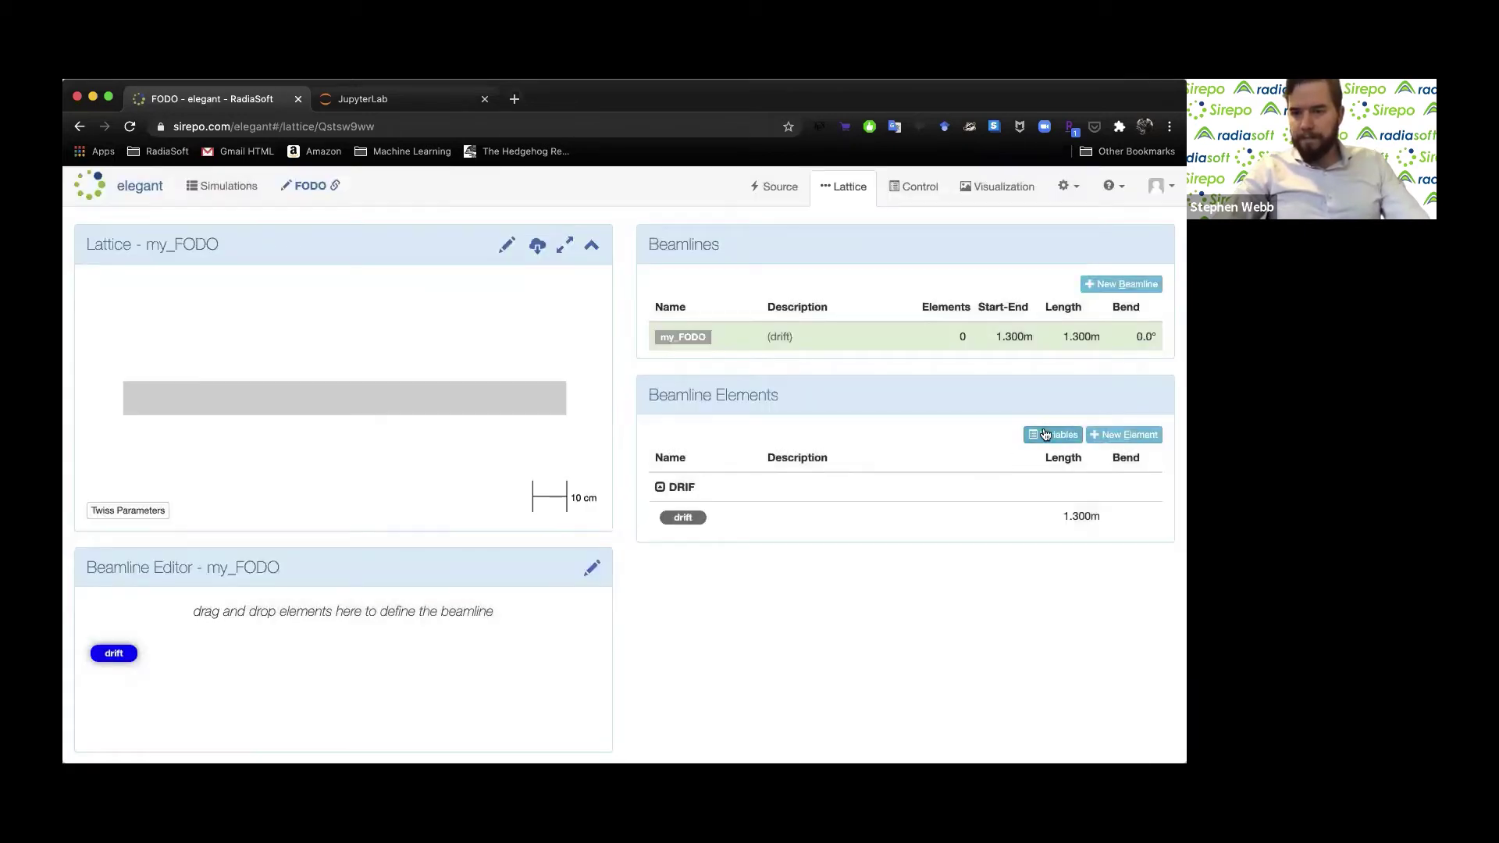
{"action": "left_click", "coordinate": [1043, 438]}
{"action": "left_click", "coordinate": [474, 296]}
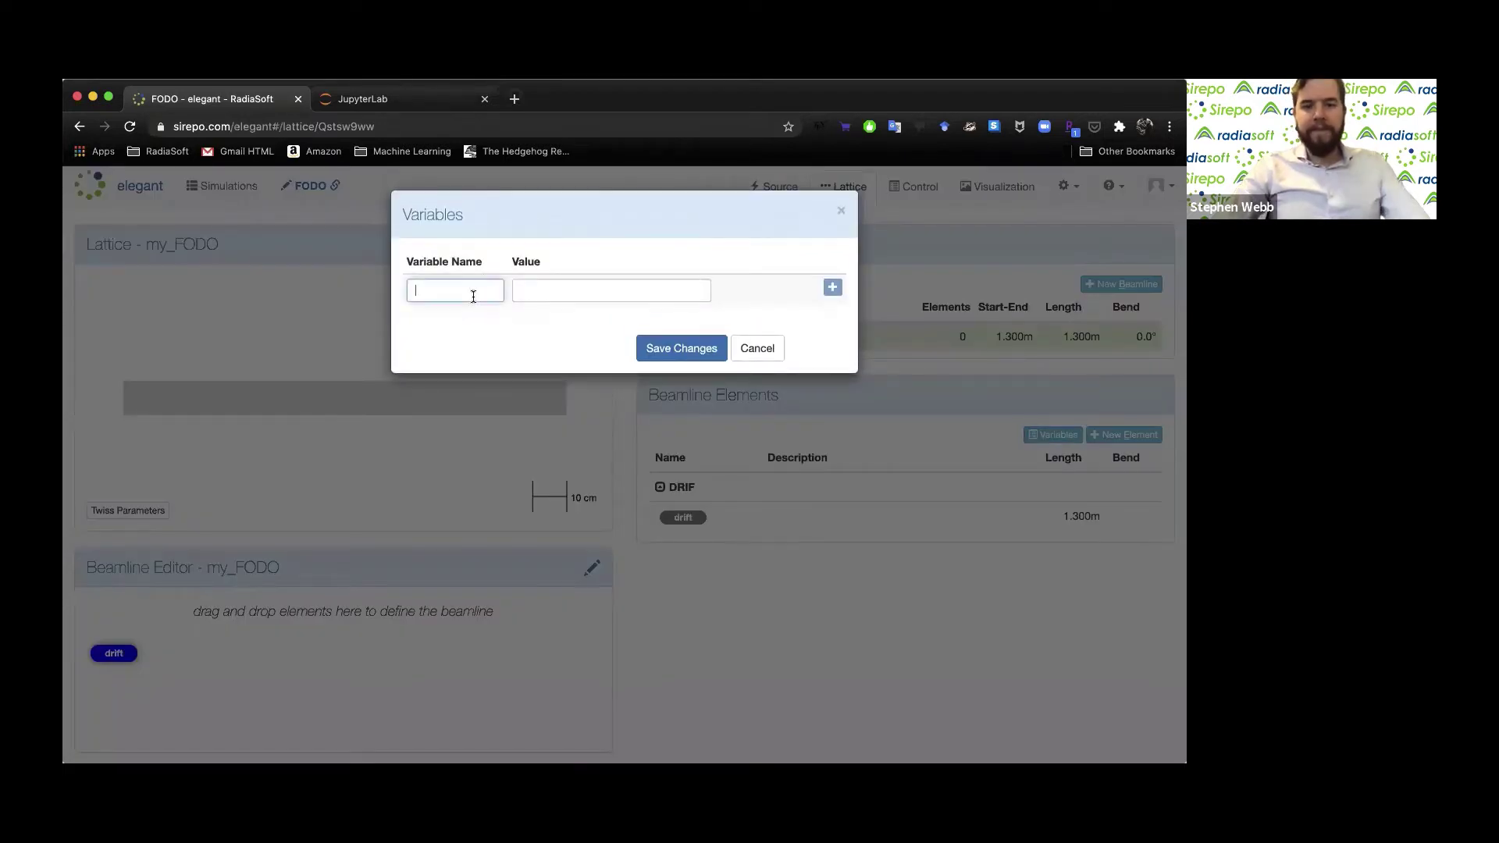
{"action": "type", "text": "L_D"}
{"action": "key", "text": "Tab"}
{"action": "type", "text": "1.3"}
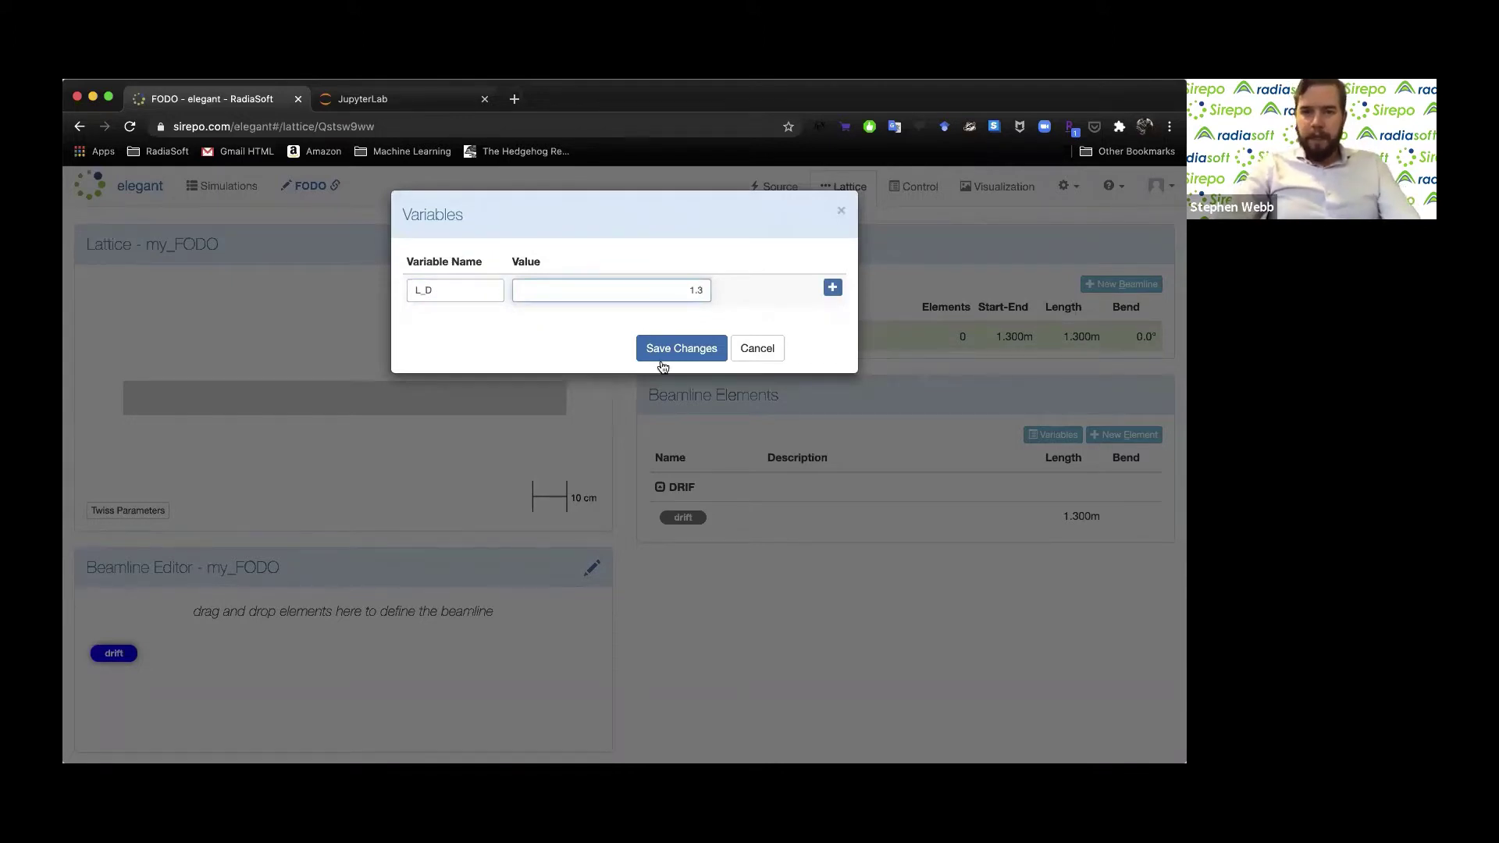
{"action": "left_click", "coordinate": [687, 350]}
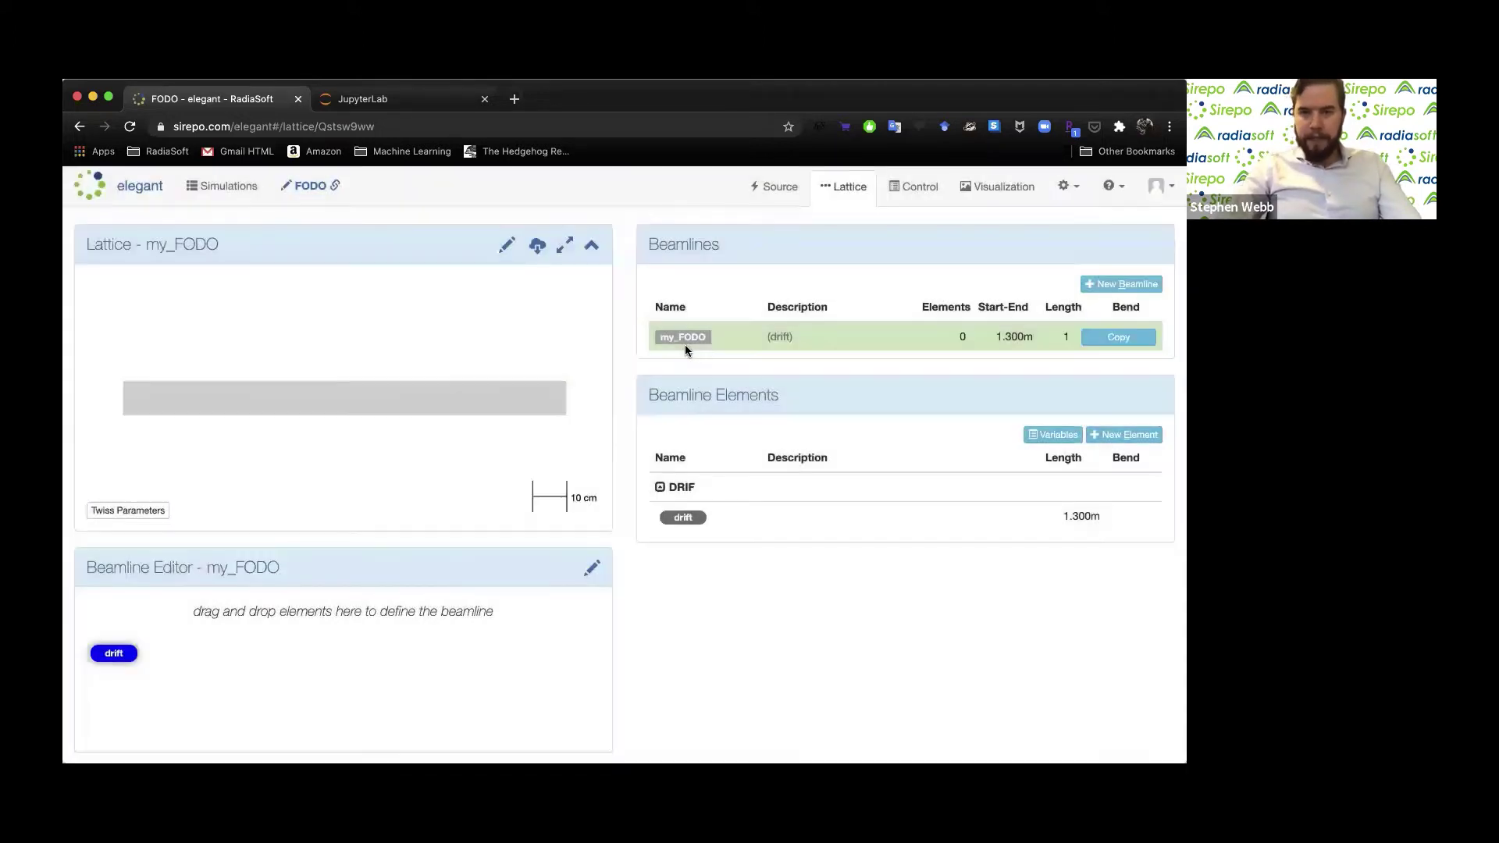
Set the drift element's length L to the variable L_D and save the element
{"action": "mouse_move", "coordinate": [1038, 528]}
{"action": "left_click", "coordinate": [1080, 519]}
{"action": "left_click", "coordinate": [840, 323]}
{"action": "key", "text": "BackSpace"}
{"action": "key", "text": "BackSpace"}
{"action": "key", "text": "BackSpace"}
{"action": "type", "text": "L_D"}
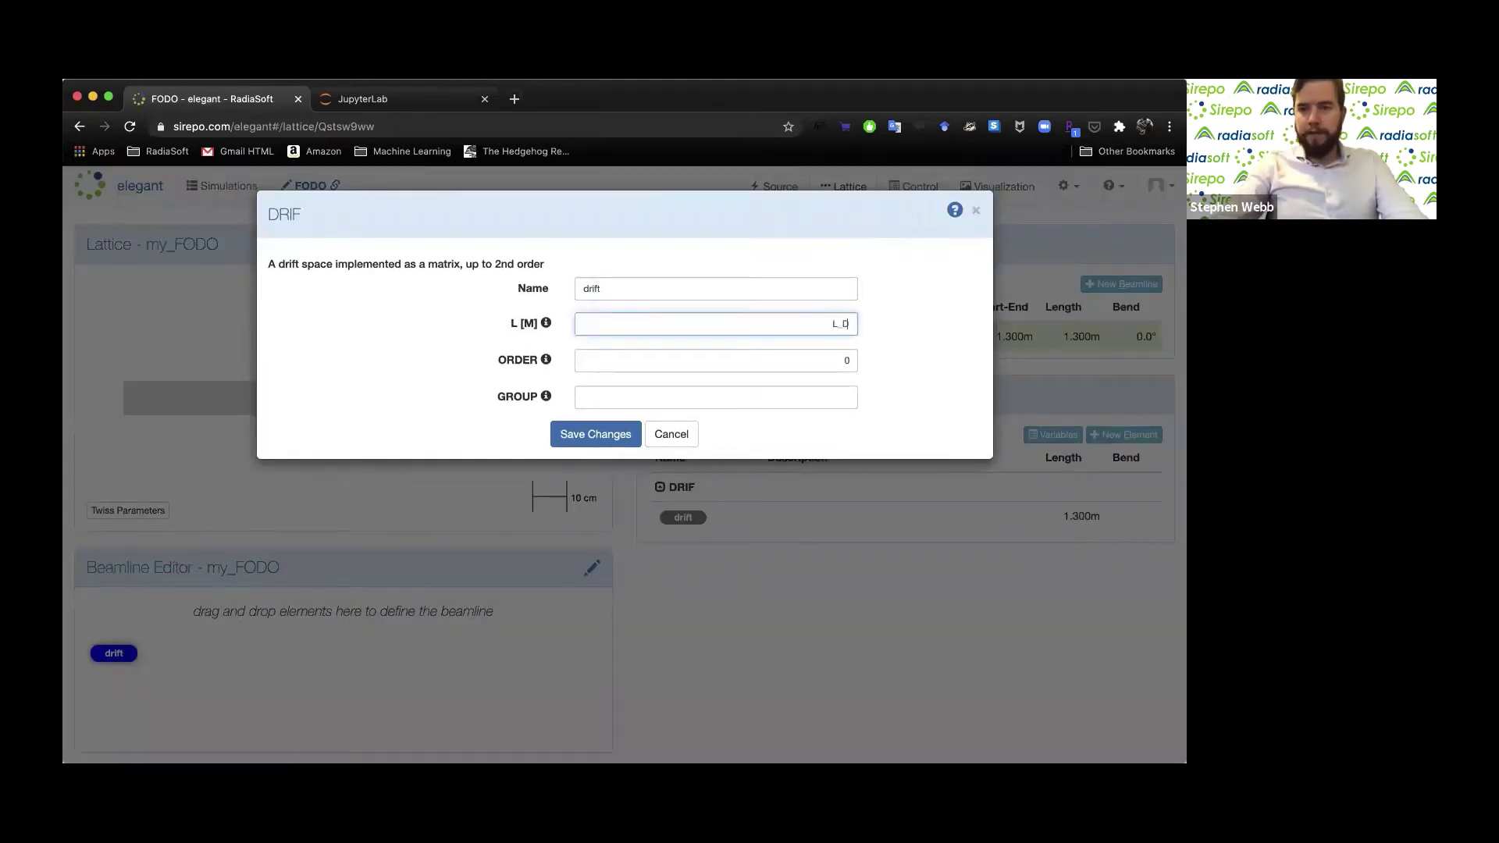
{"action": "left_click", "coordinate": [878, 346]}
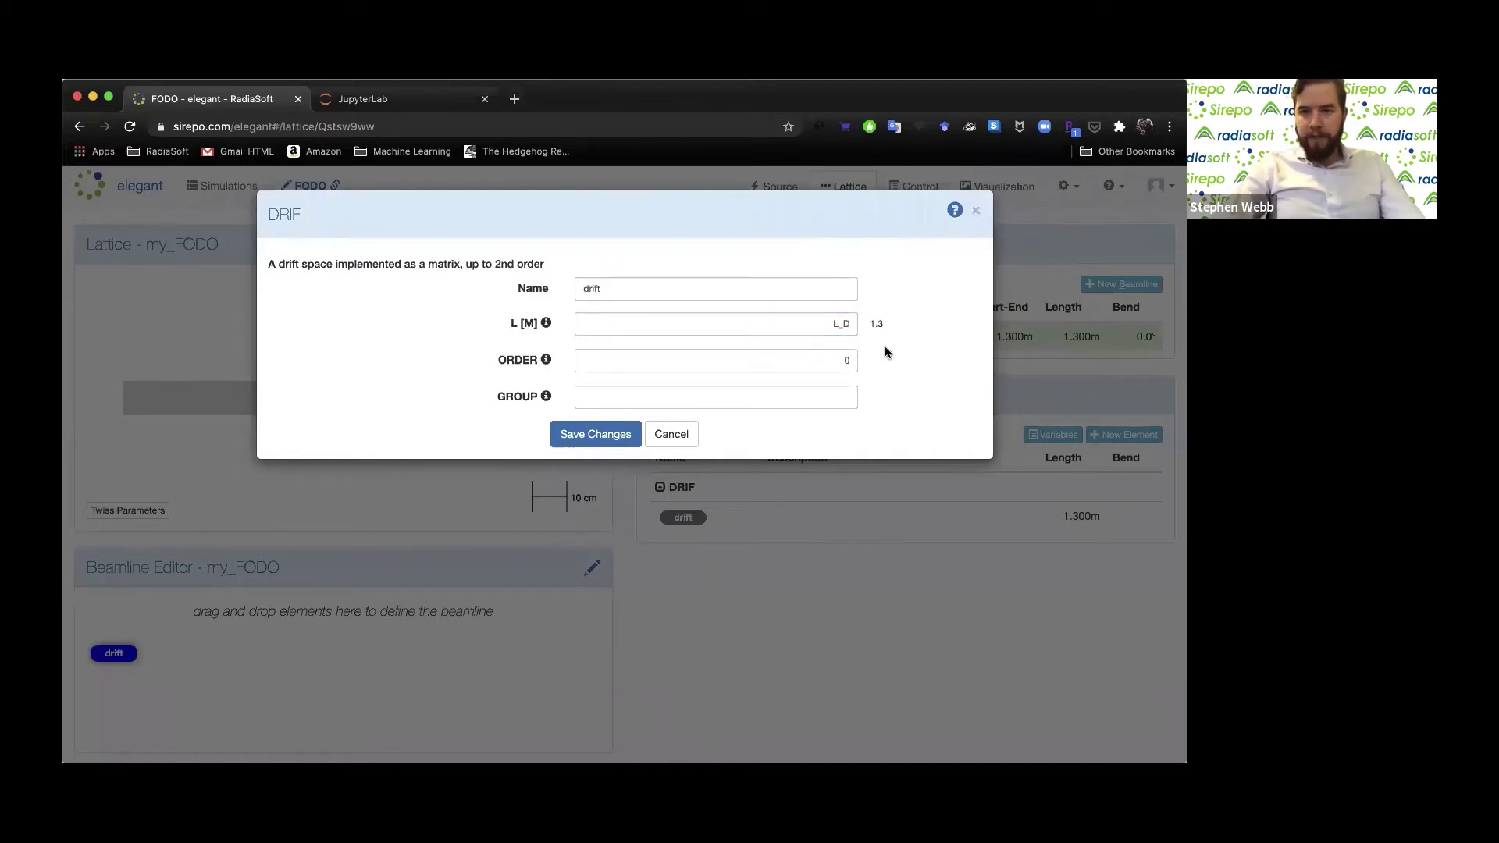
{"action": "left_click", "coordinate": [577, 439]}
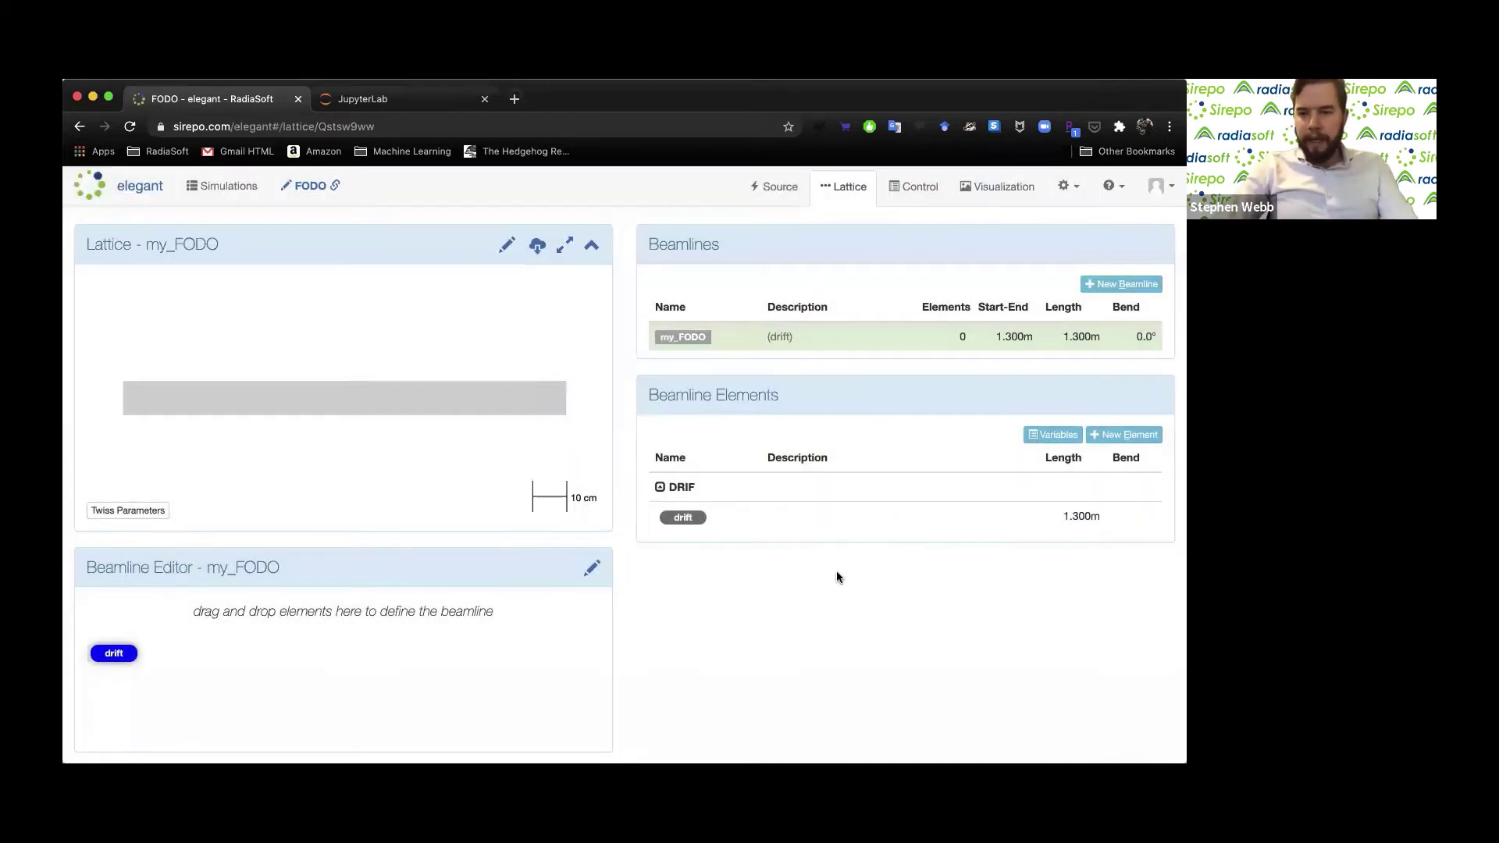
Copy the drift element as half_drift with its length L set to L_D/2, and save it
{"action": "mouse_move", "coordinate": [836, 524]}
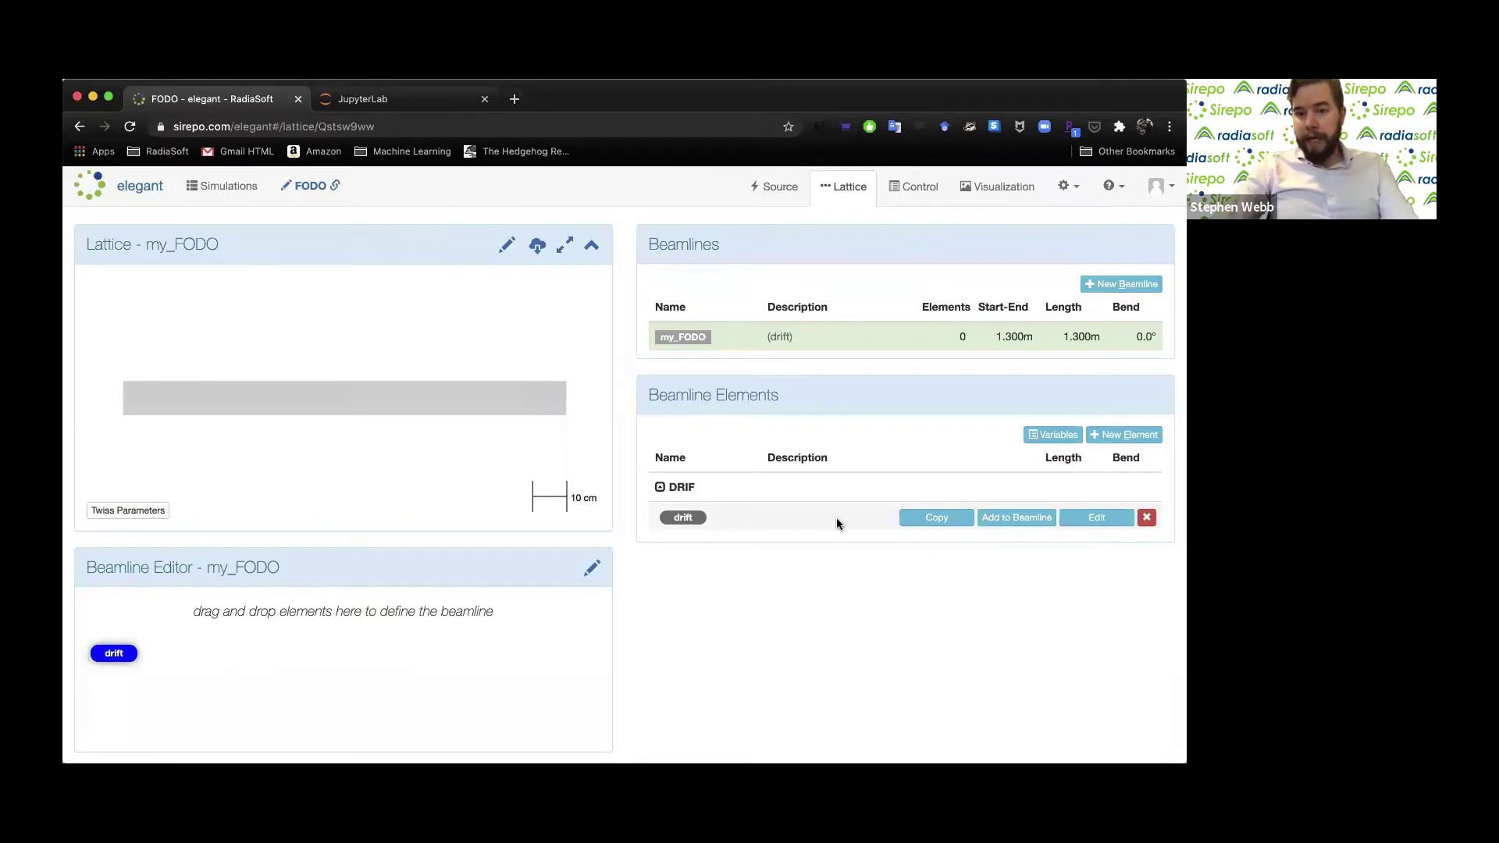
{"action": "left_click", "coordinate": [920, 521]}
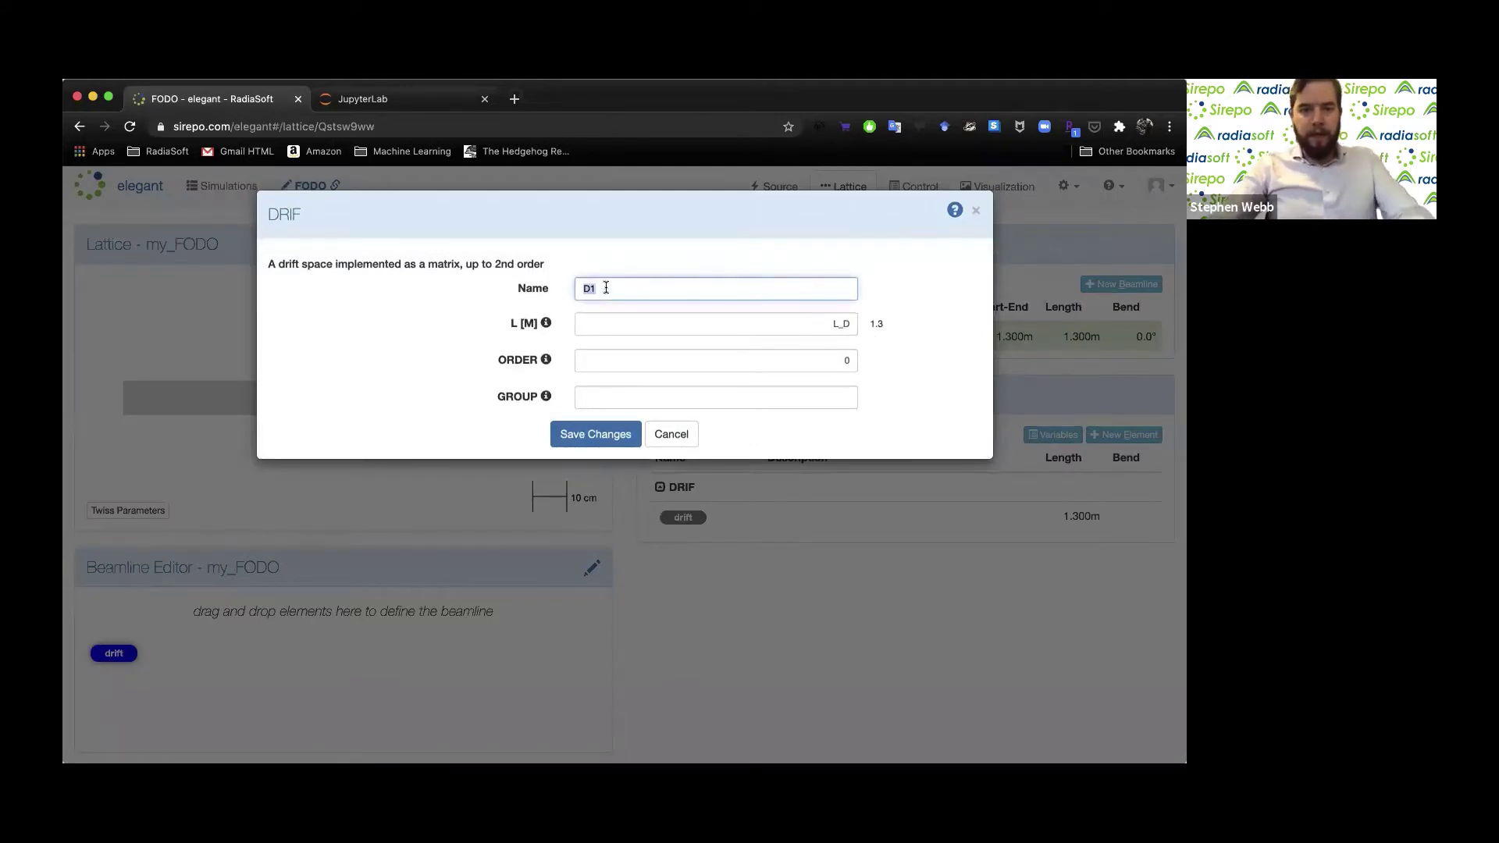
{"action": "type", "text": "half_drift"}
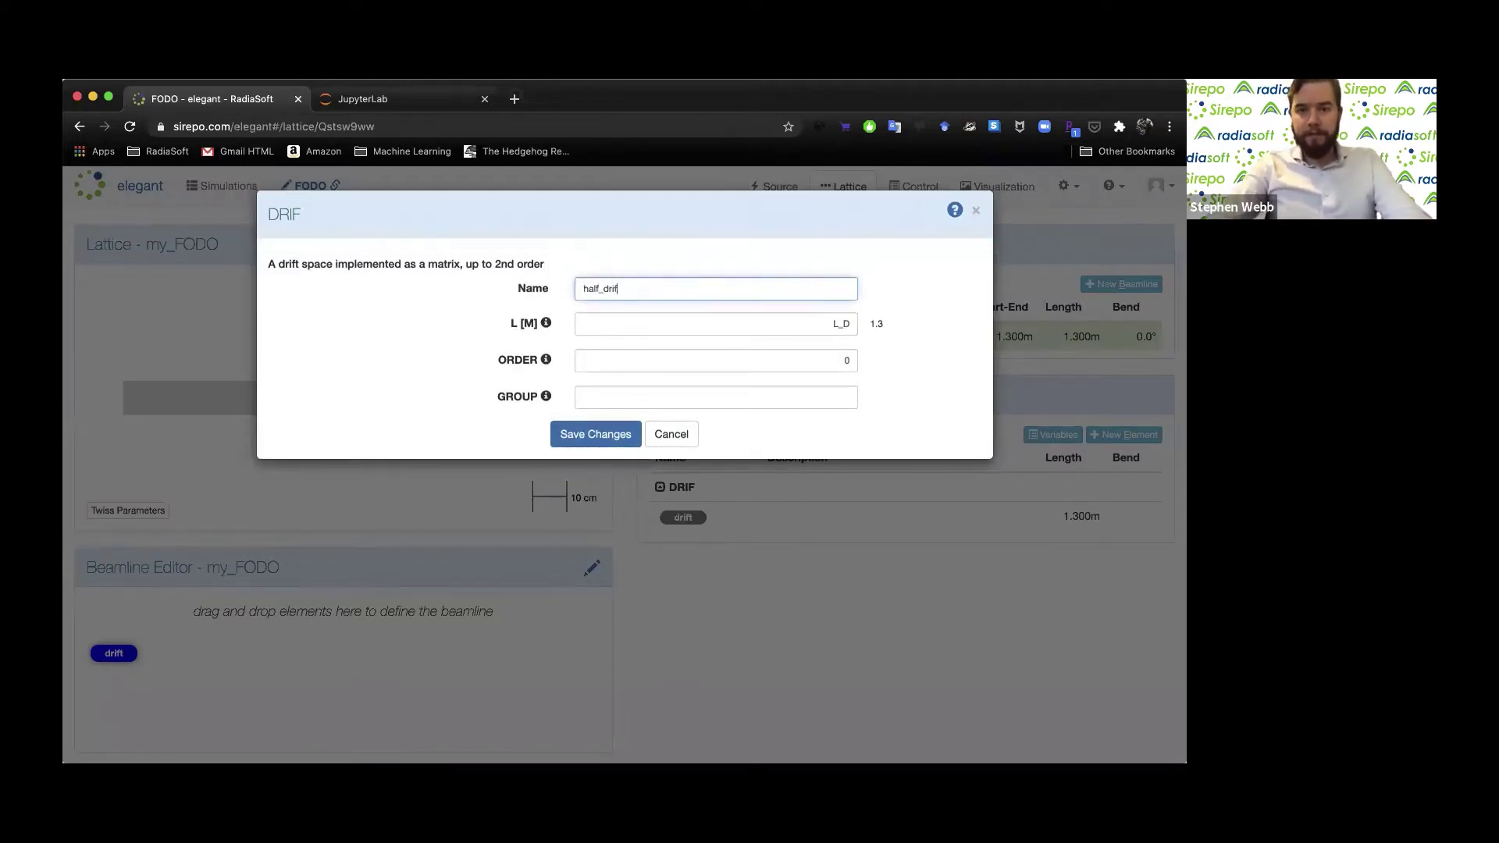
{"action": "left_click", "coordinate": [851, 323]}
{"action": "type", "text": "/2"}
{"action": "left_click", "coordinate": [582, 434]}
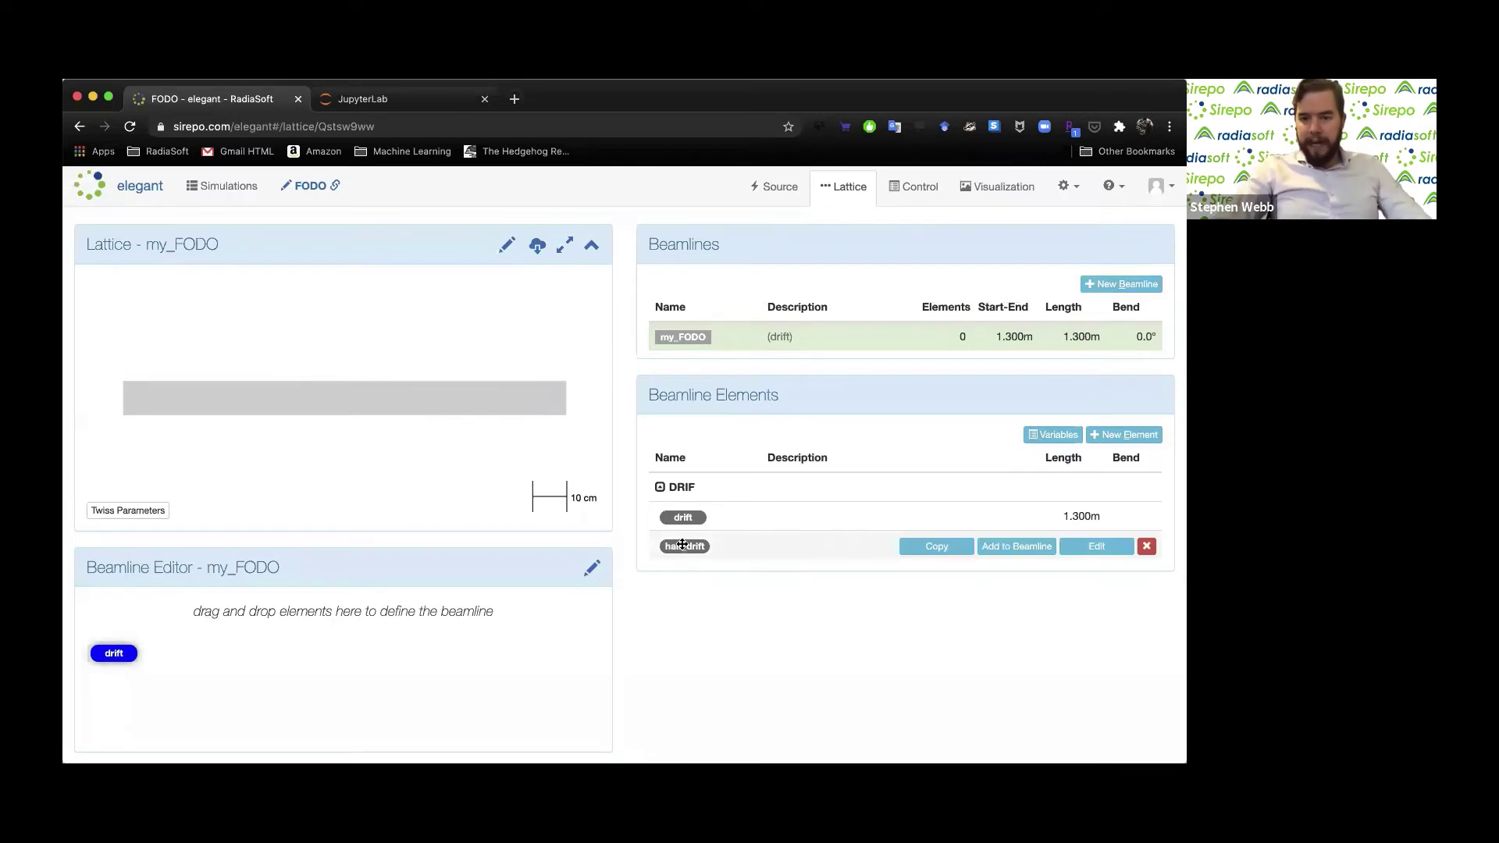
Add the half_drift element twice to the end of the my_FODO beamline
{"action": "left_click_drag", "start_coordinate": [677, 546], "coordinate": [304, 657]}
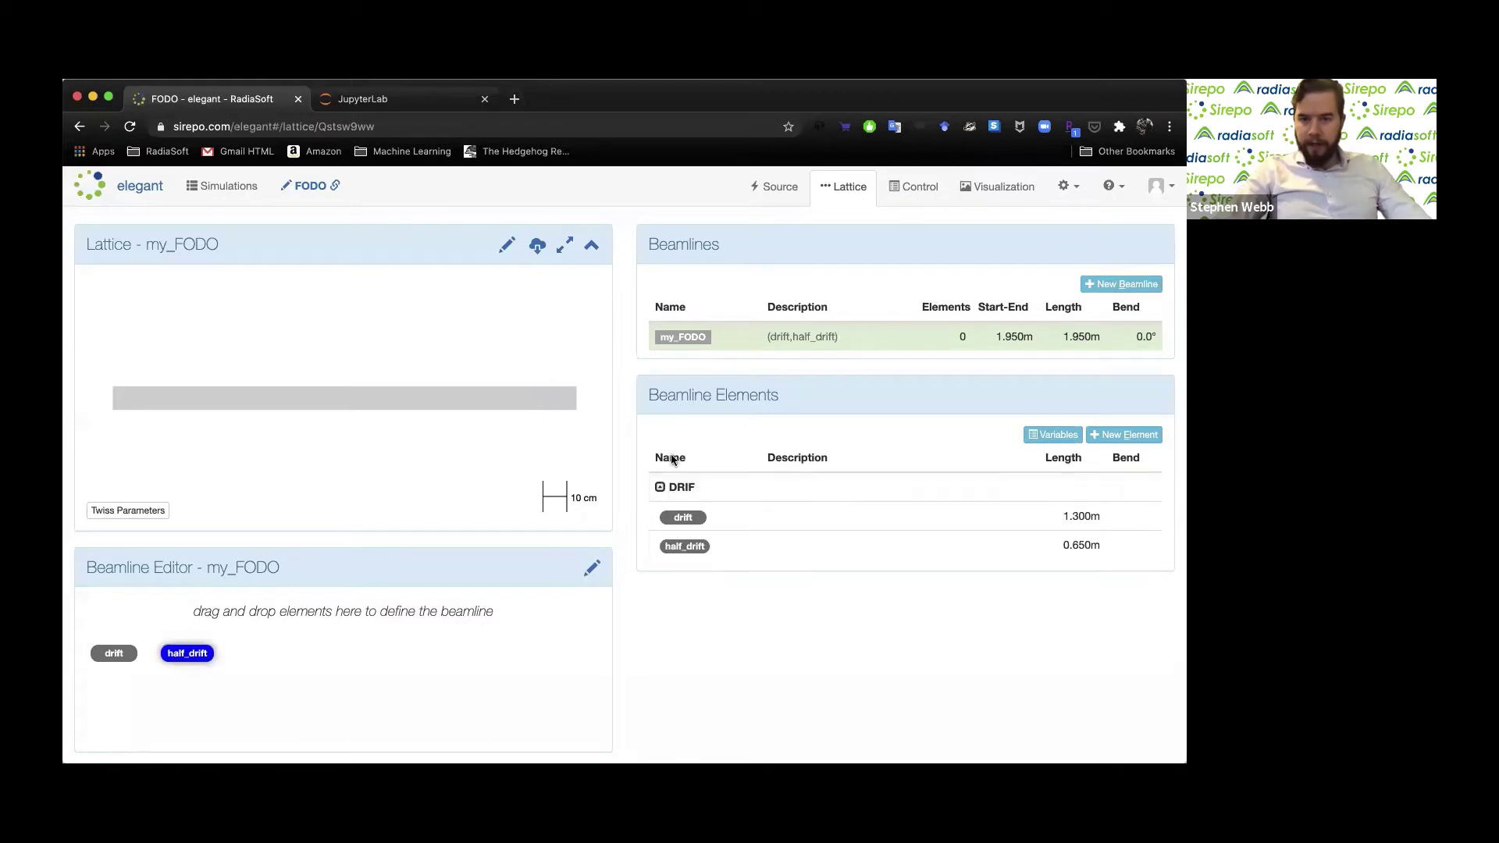
{"action": "left_click", "coordinate": [661, 488]}
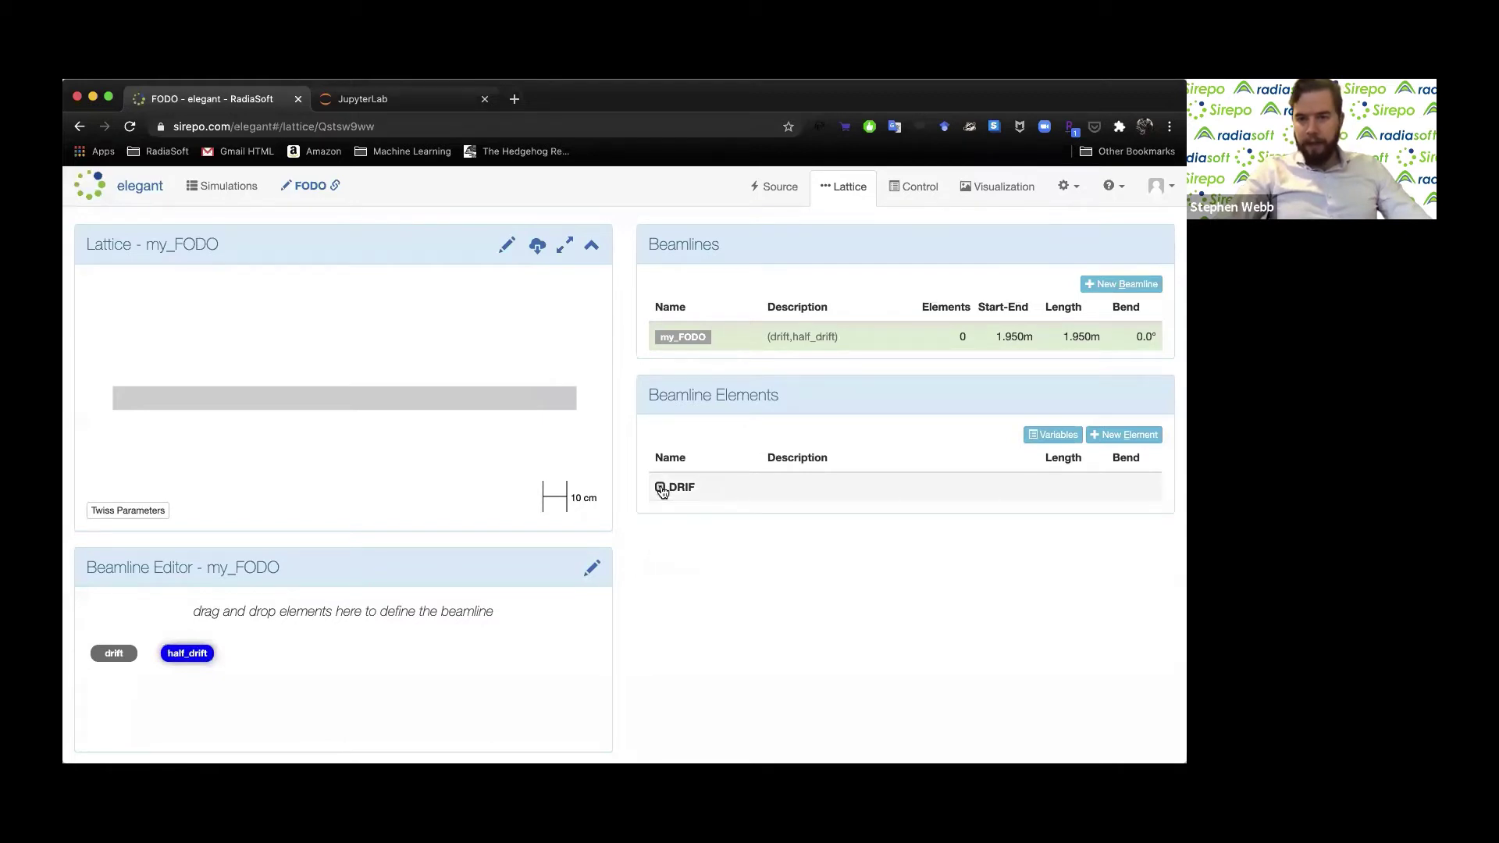
{"action": "left_click", "coordinate": [661, 488]}
{"action": "left_click_drag", "start_coordinate": [681, 547], "coordinate": [302, 653]}
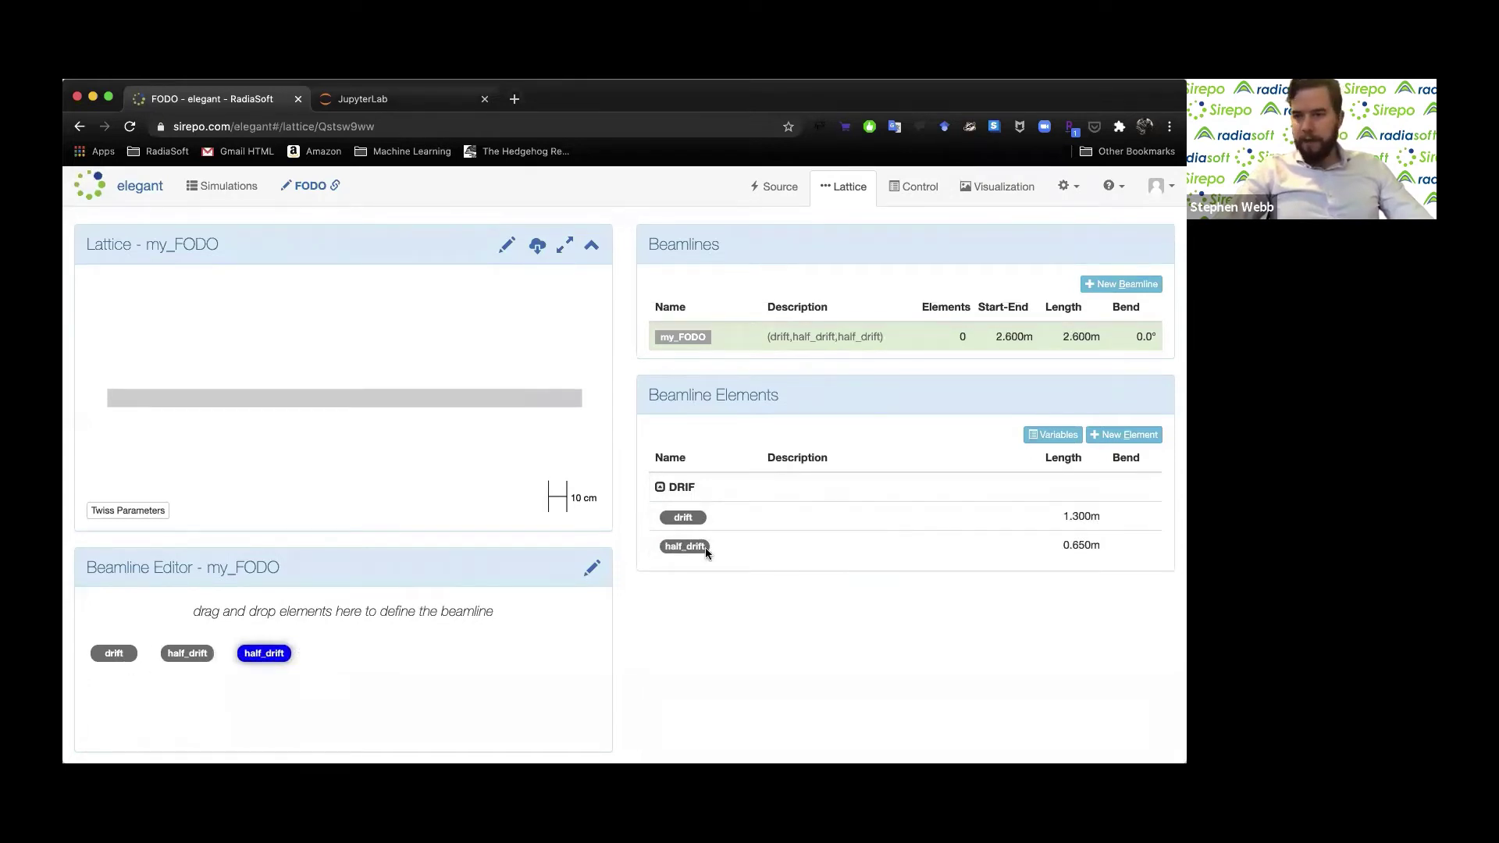
{"action": "left_click", "coordinate": [1125, 438]}
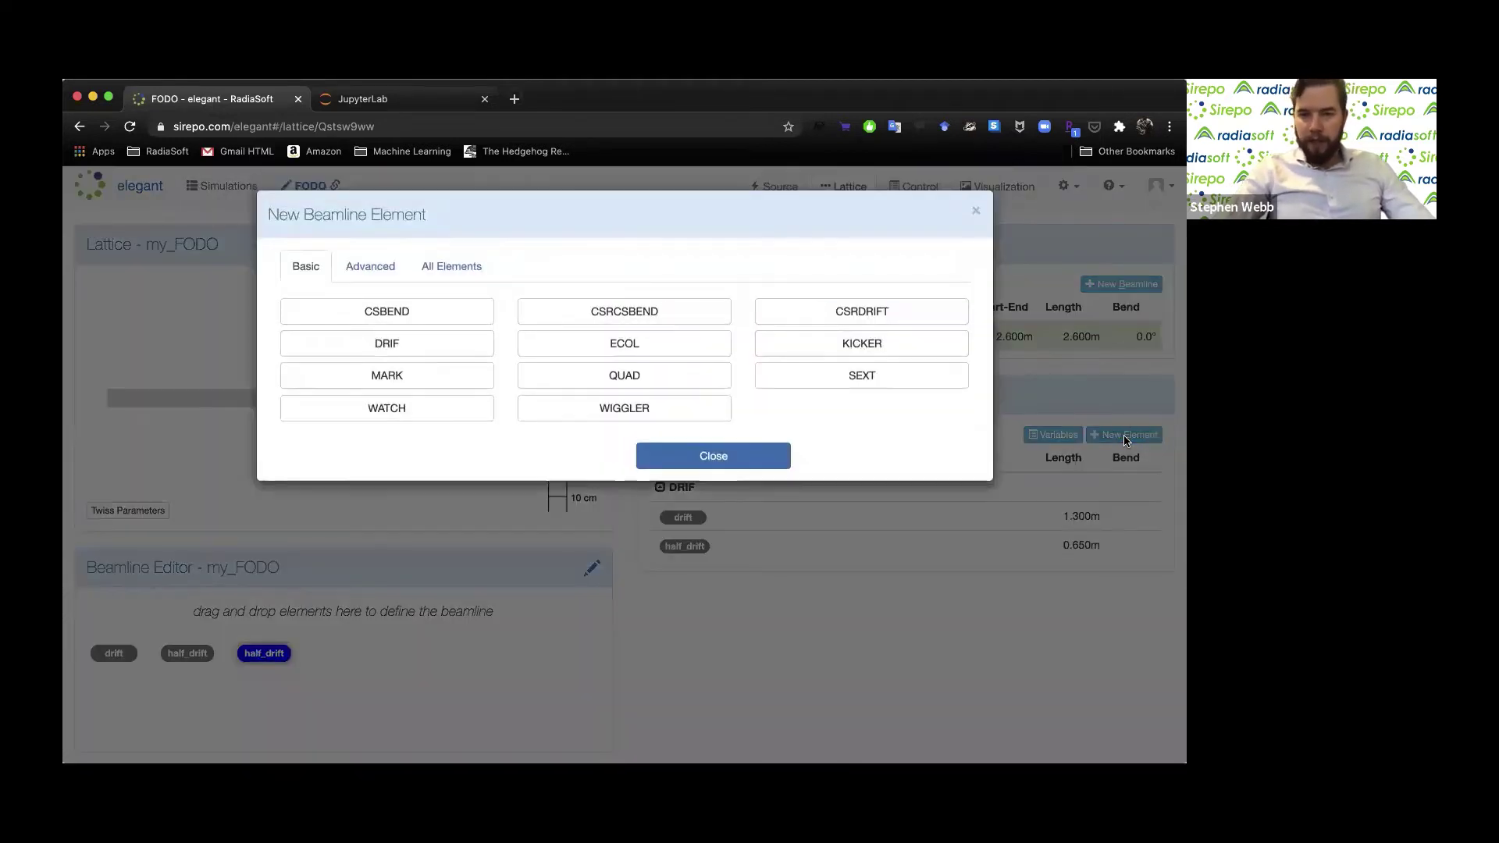
{"action": "left_click", "coordinate": [679, 381]}
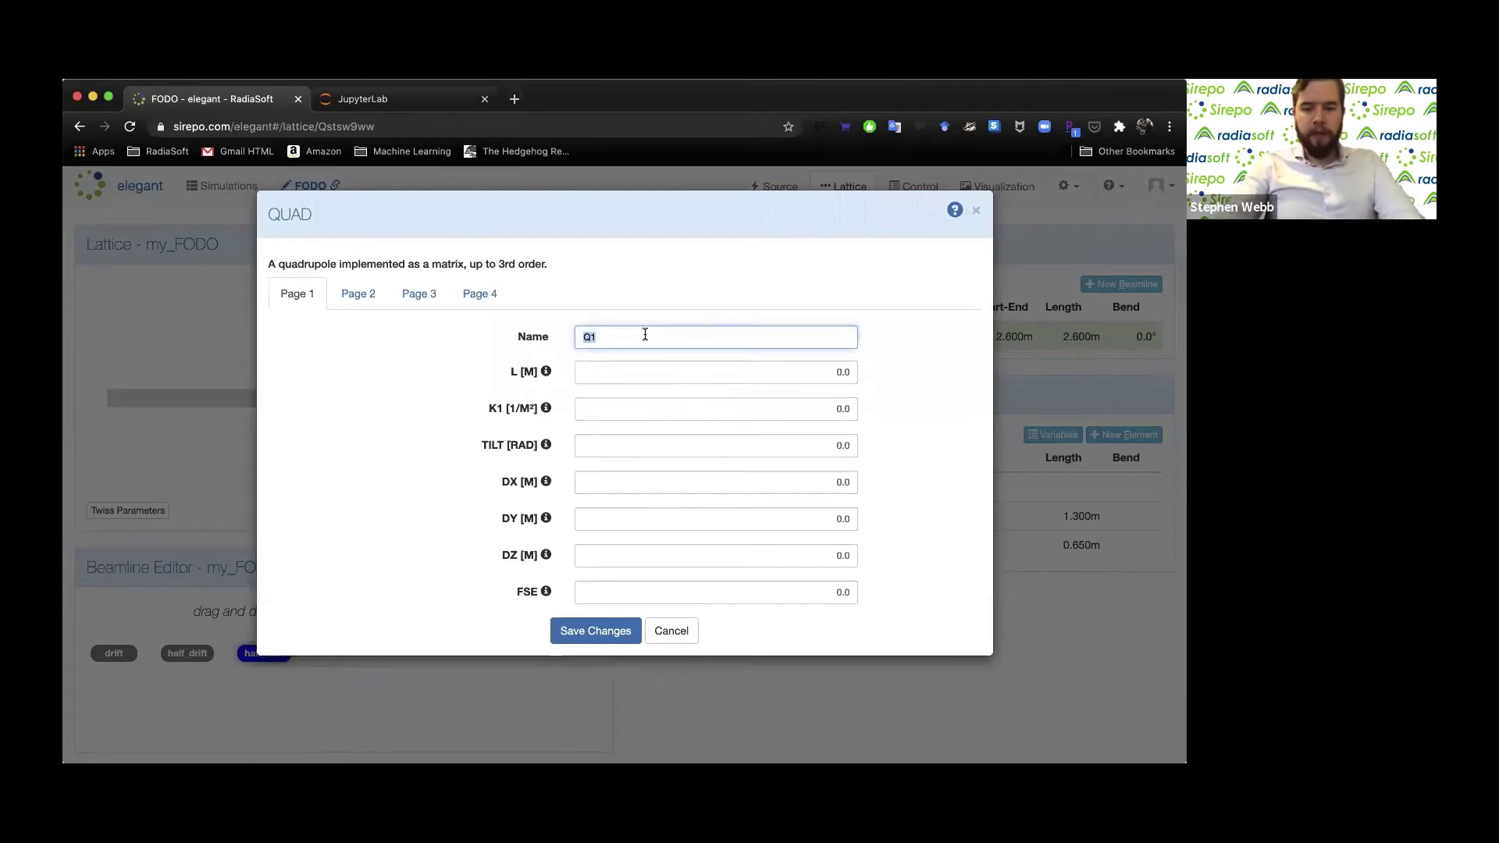
{"action": "type", "text": "Q"}
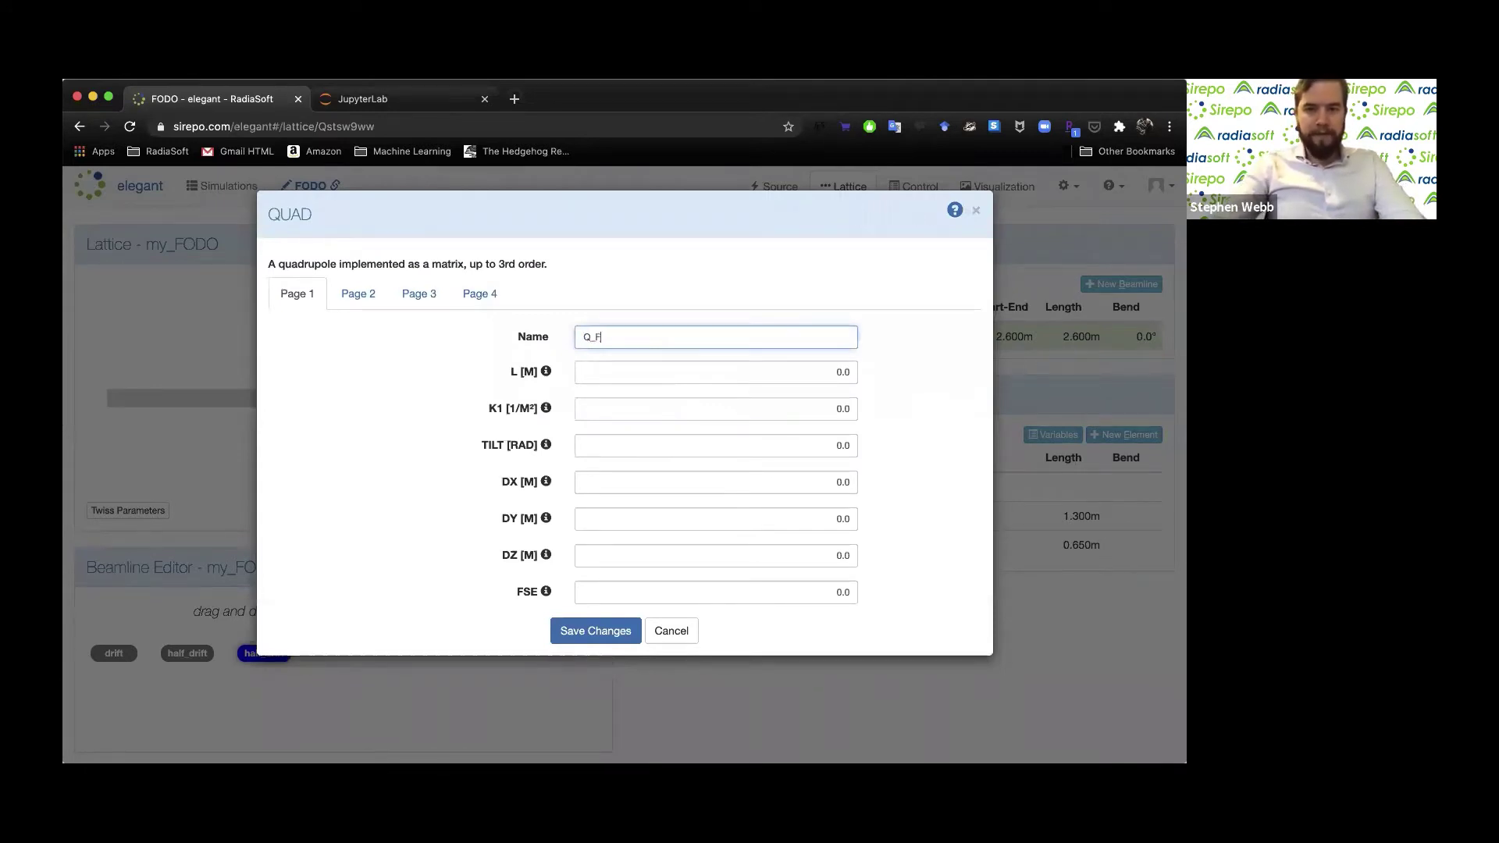
{"action": "type", "text": "_F"}
{"action": "left_click", "coordinate": [801, 372]}
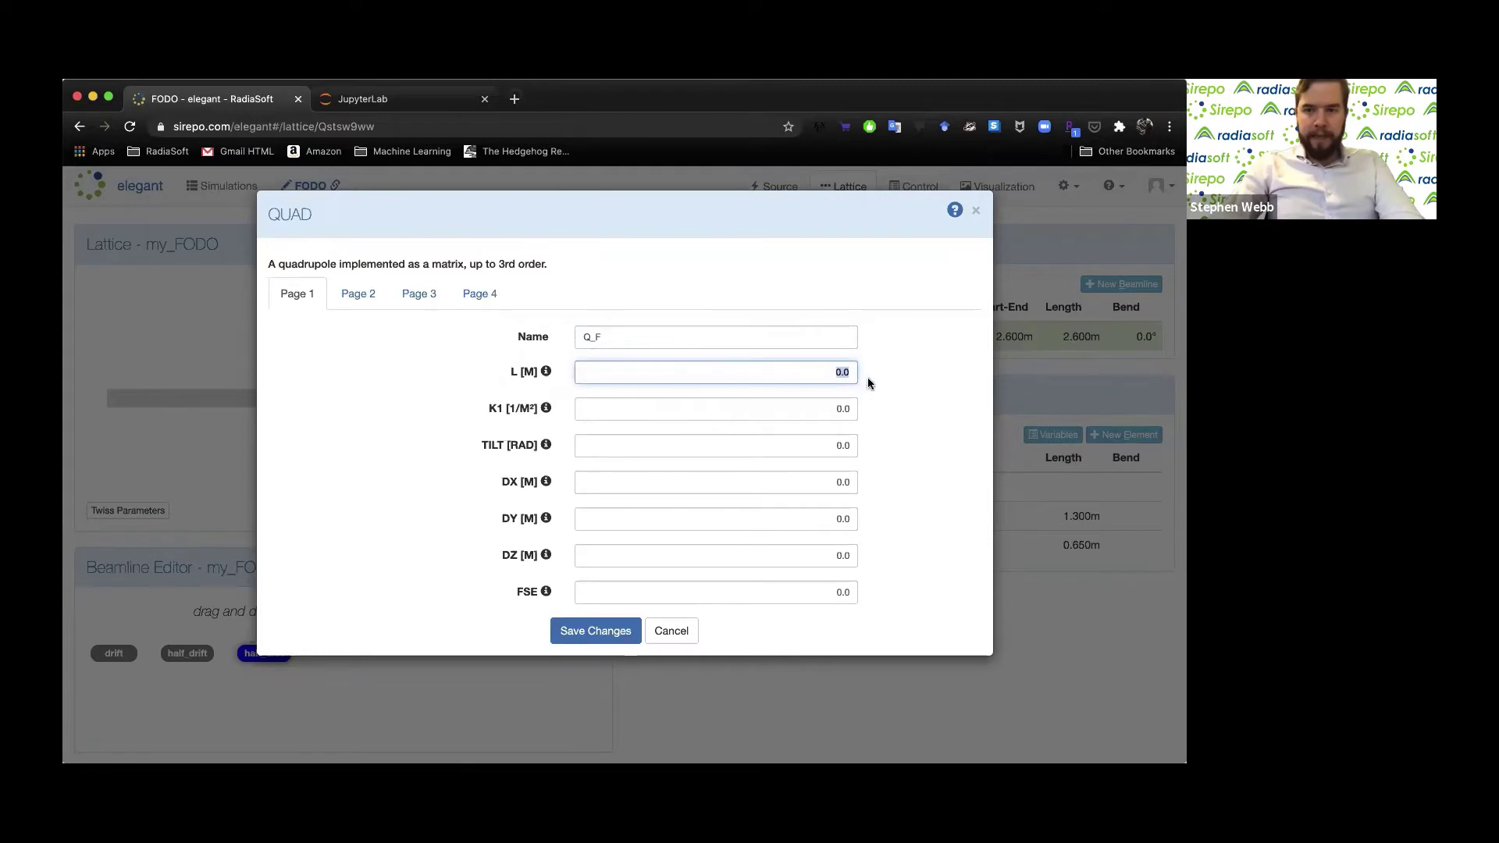
{"action": "type", "text": "1"}
{"action": "type", "text": "_Q"}
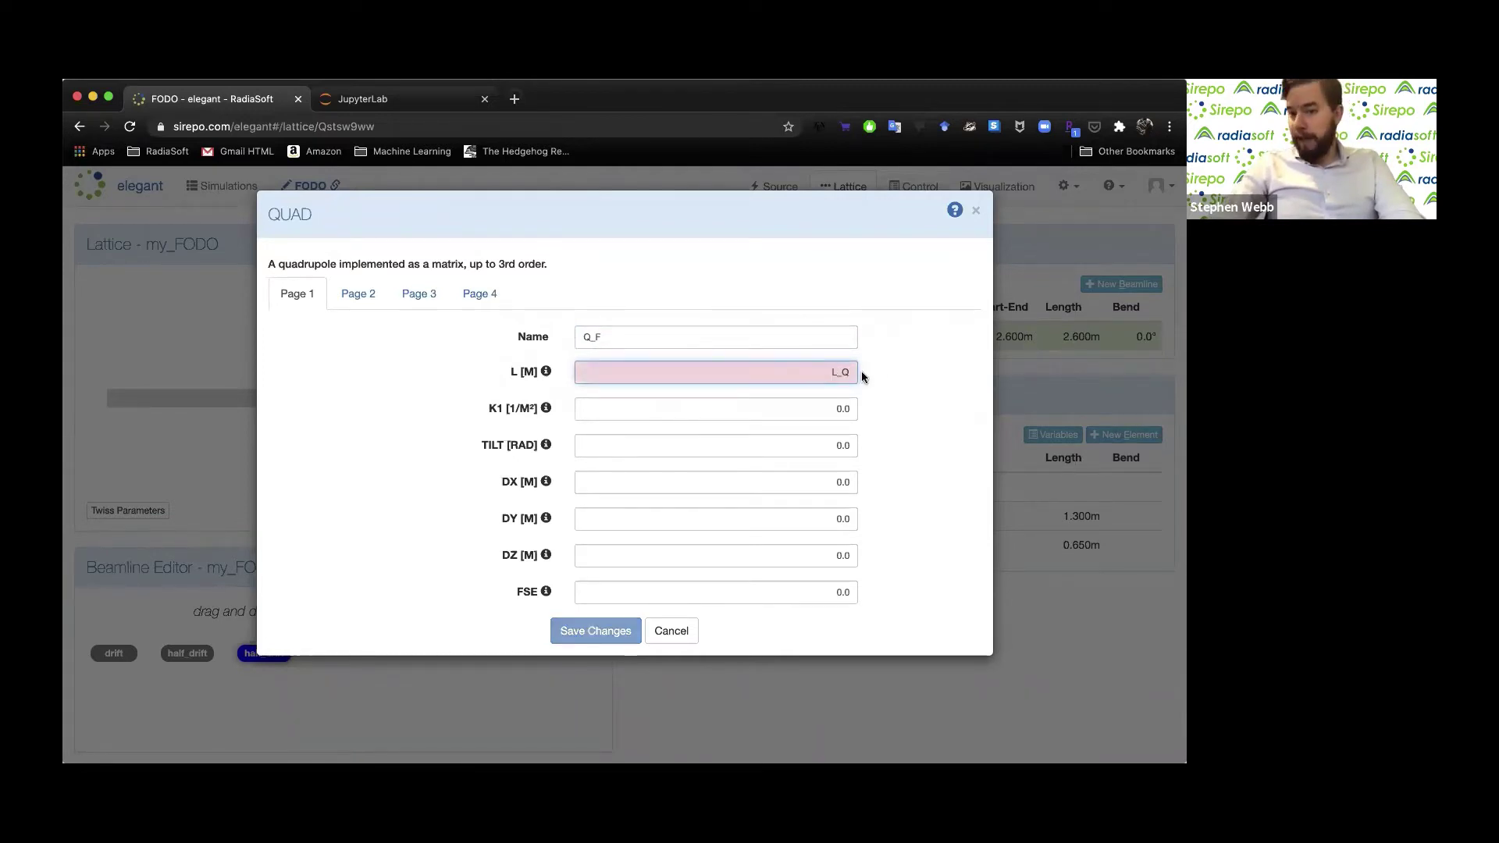
{"action": "left_click", "coordinate": [893, 419]}
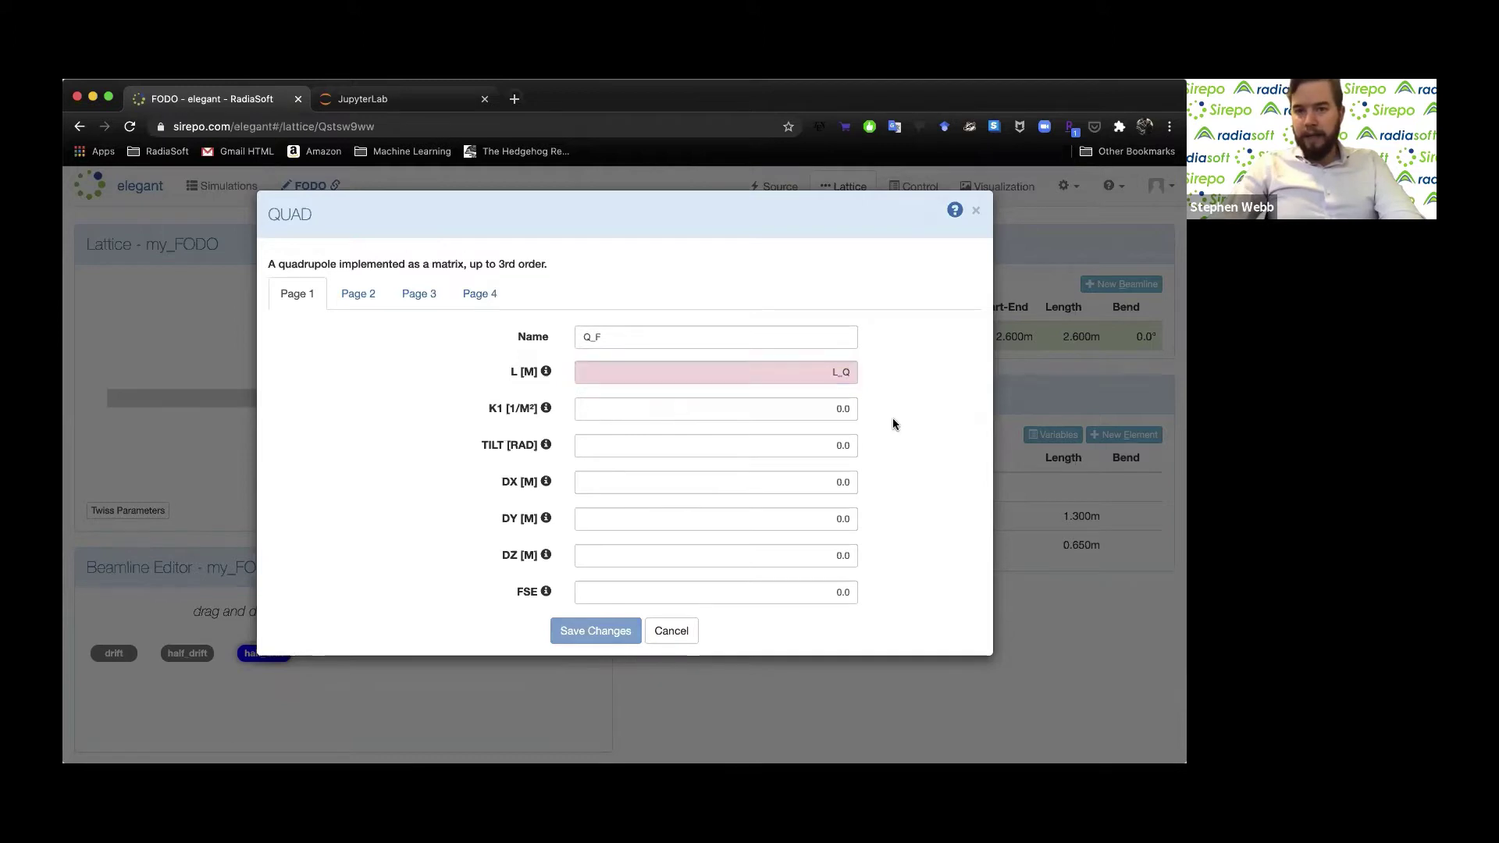
{"action": "left_click", "coordinate": [670, 631]}
Add a lattice variable L_Q with the value 0.1
{"action": "left_click", "coordinate": [1047, 434]}
{"action": "left_click", "coordinate": [444, 323]}
{"action": "type", "text": "L_Q"}
{"action": "left_click", "coordinate": [702, 324]}
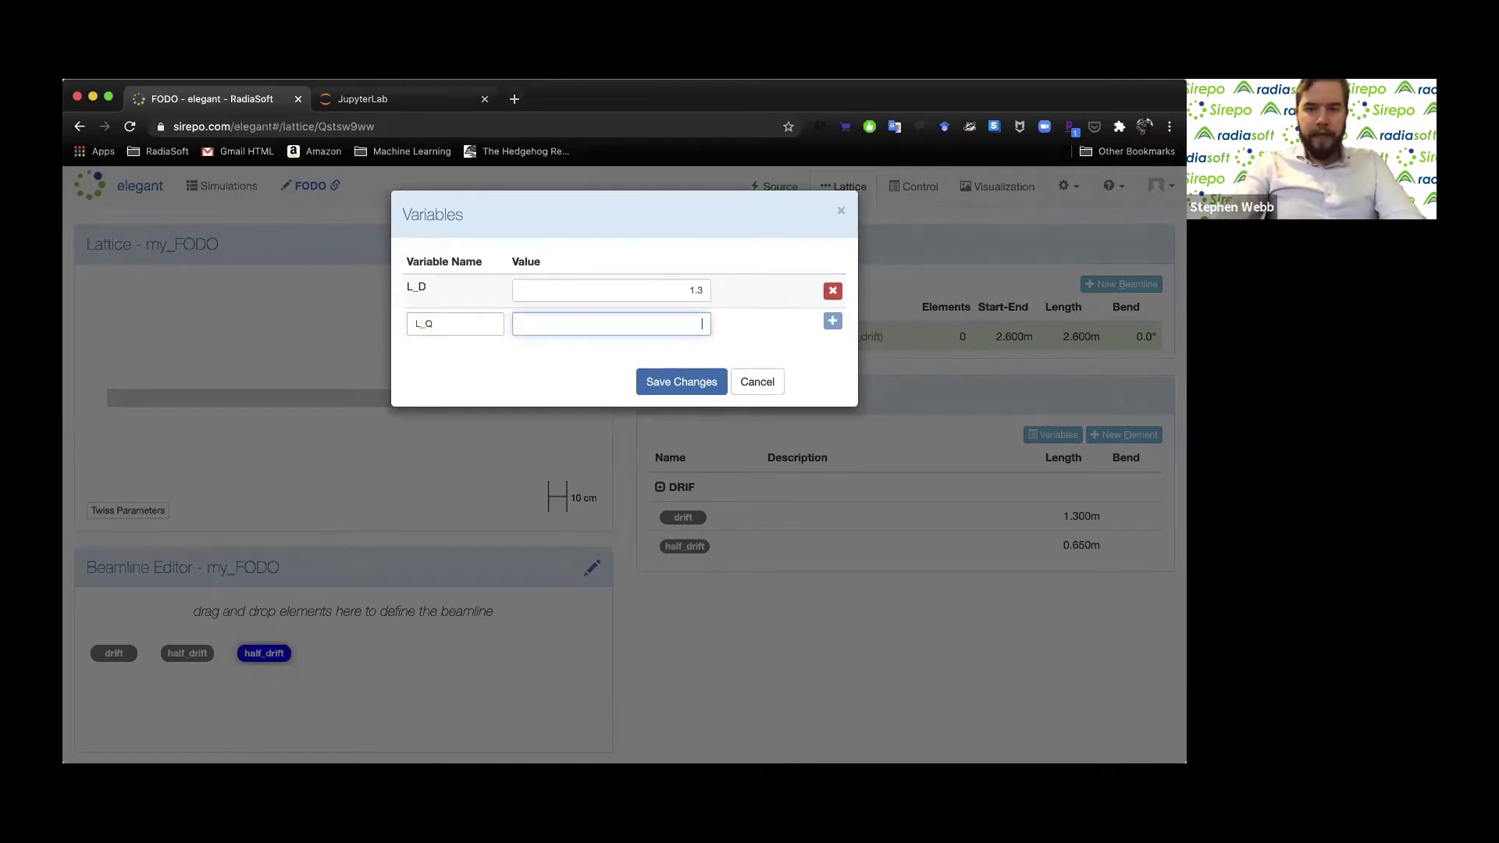
{"action": "type", "text": ".1"}
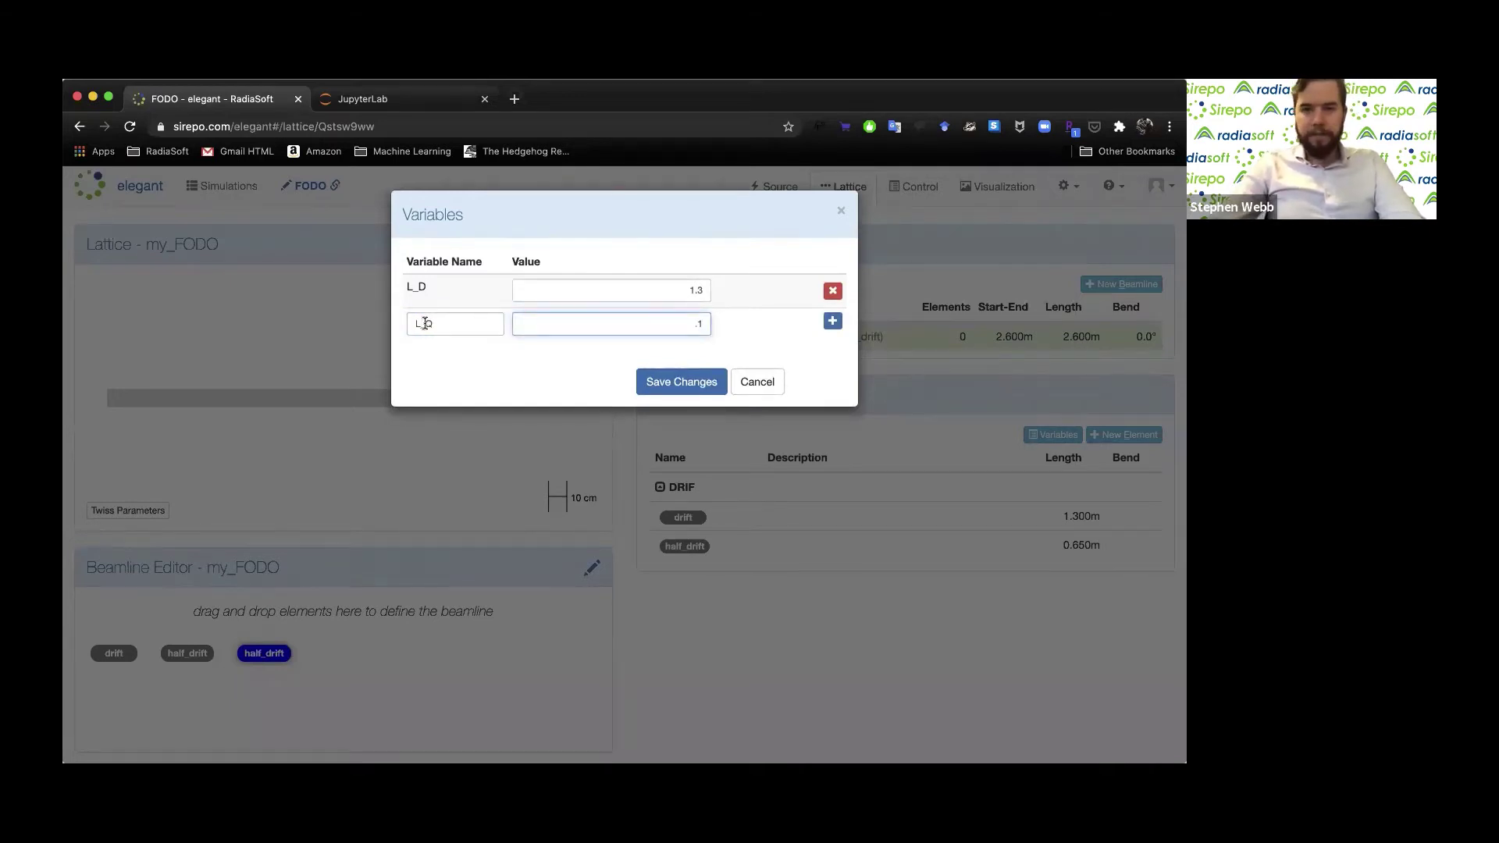
{"action": "left_click", "coordinate": [833, 321]}
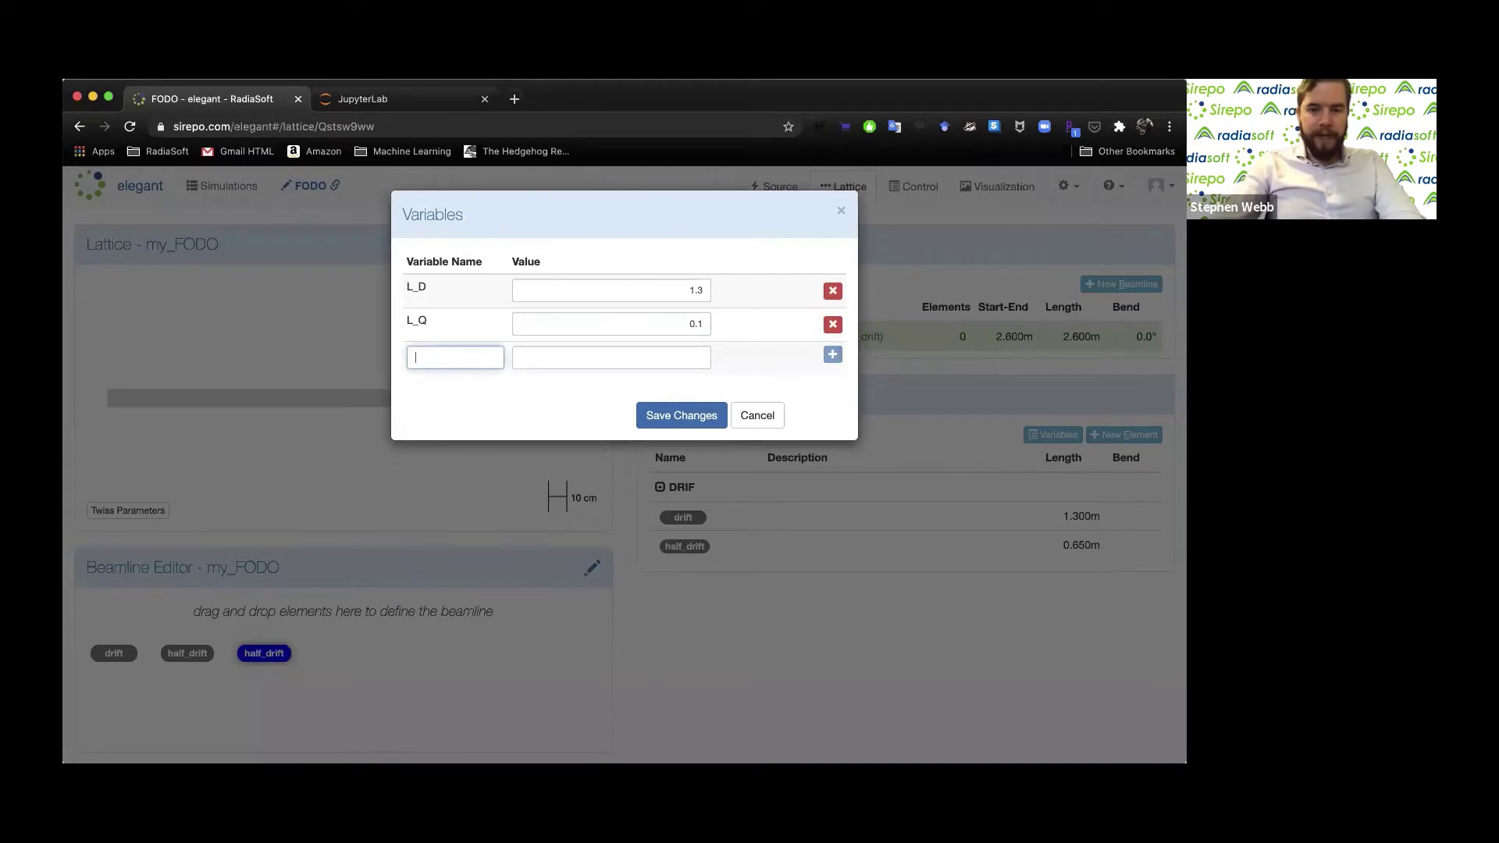
Add a variable K_Q with the value 2.5 to the variable list
{"action": "left_click", "coordinate": [702, 357]}
{"action": "type", "text": "2.5"}
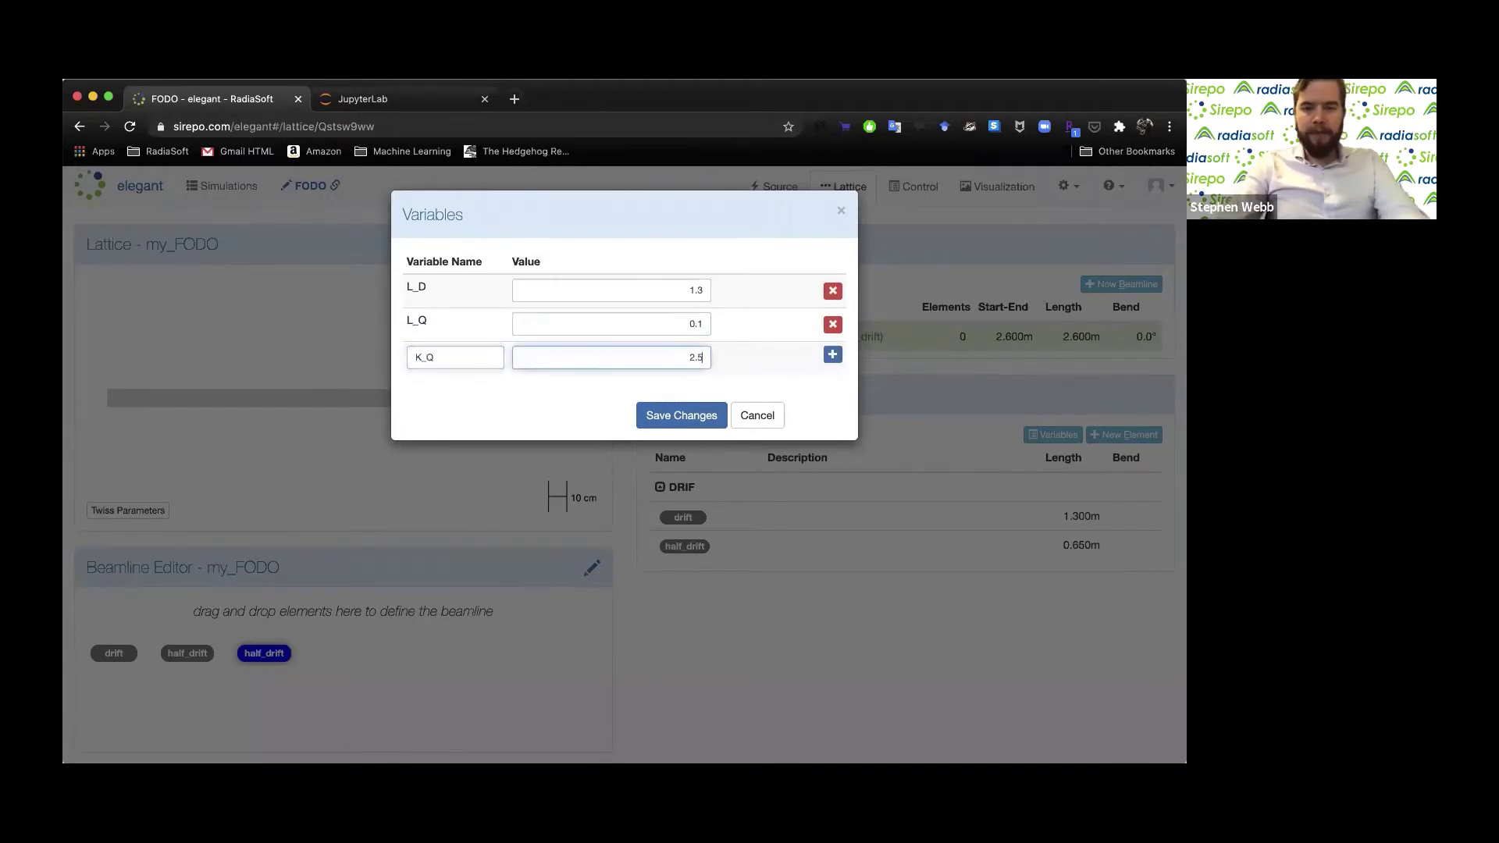
{"action": "left_click", "coordinate": [541, 400]}
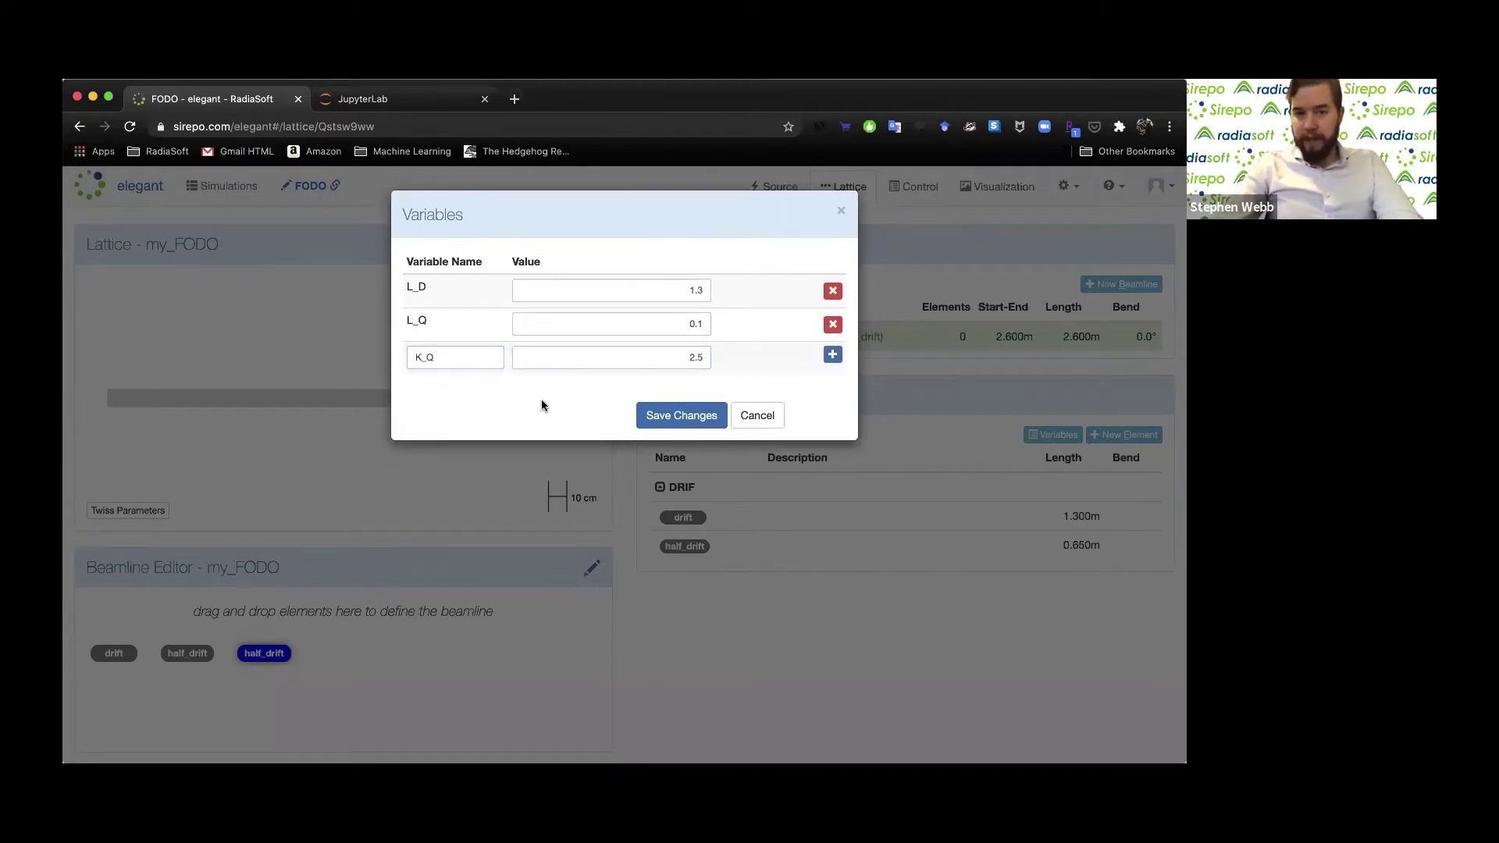
{"action": "left_click", "coordinate": [833, 357]}
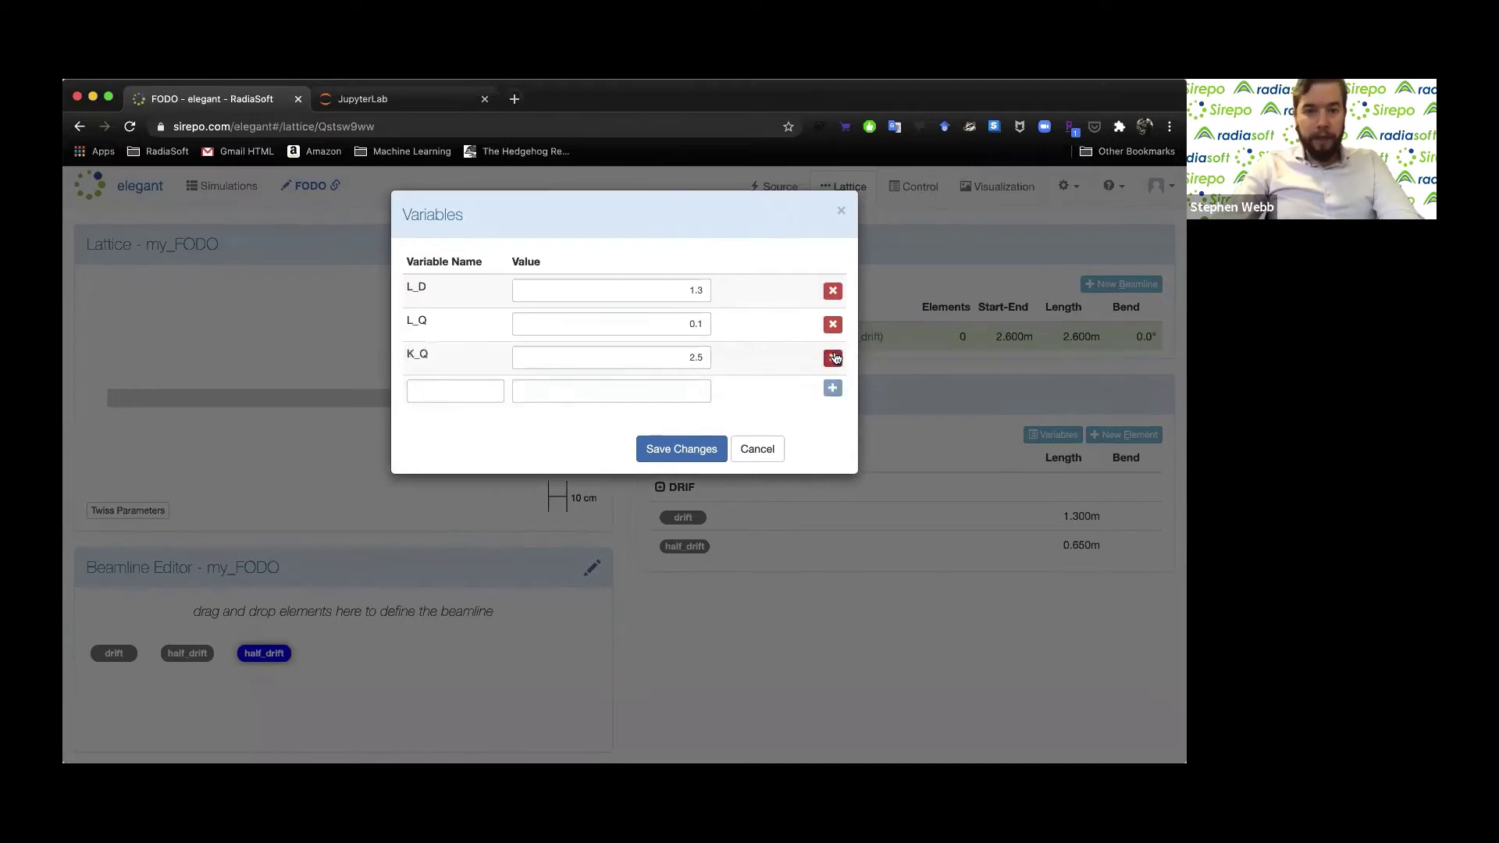
Start a fourth variable and name it cosK_QL_Qsqrd, without any parentheses in the name
{"action": "left_click", "coordinate": [421, 393]}
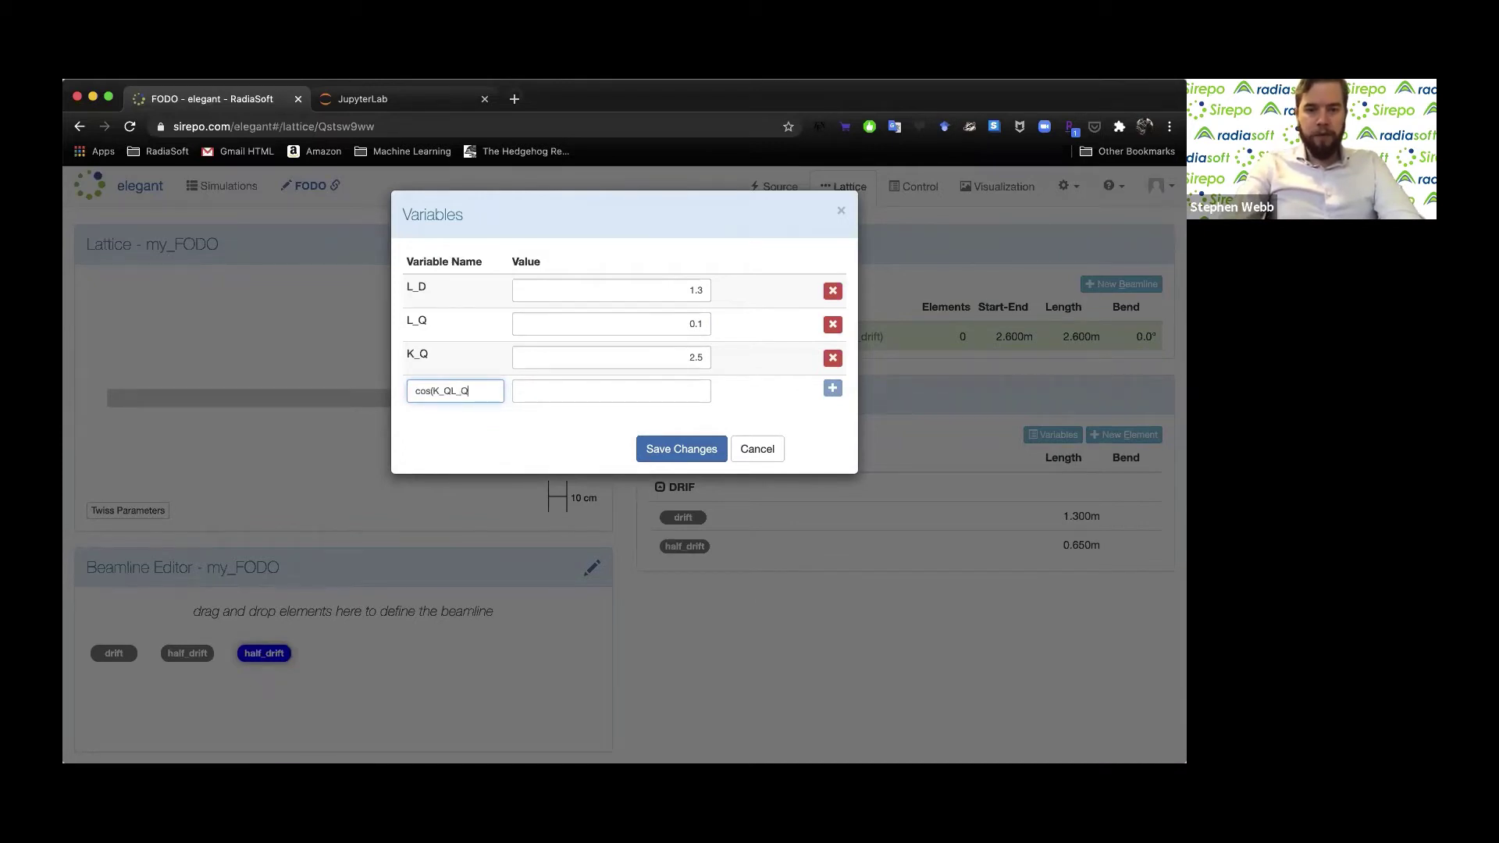
{"action": "key", "text": "Left"}
{"action": "key", "text": "Left"}
{"action": "key", "text": "Left"}
{"action": "key", "text": "Left"}
{"action": "key", "text": "Left"}
{"action": "key", "text": "Left"}
{"action": "key", "text": "Left"}
{"action": "key", "text": "Left"}
{"action": "key", "text": "Left"}
{"action": "key", "text": "Left"}
{"action": "key", "text": "BackSpace"}
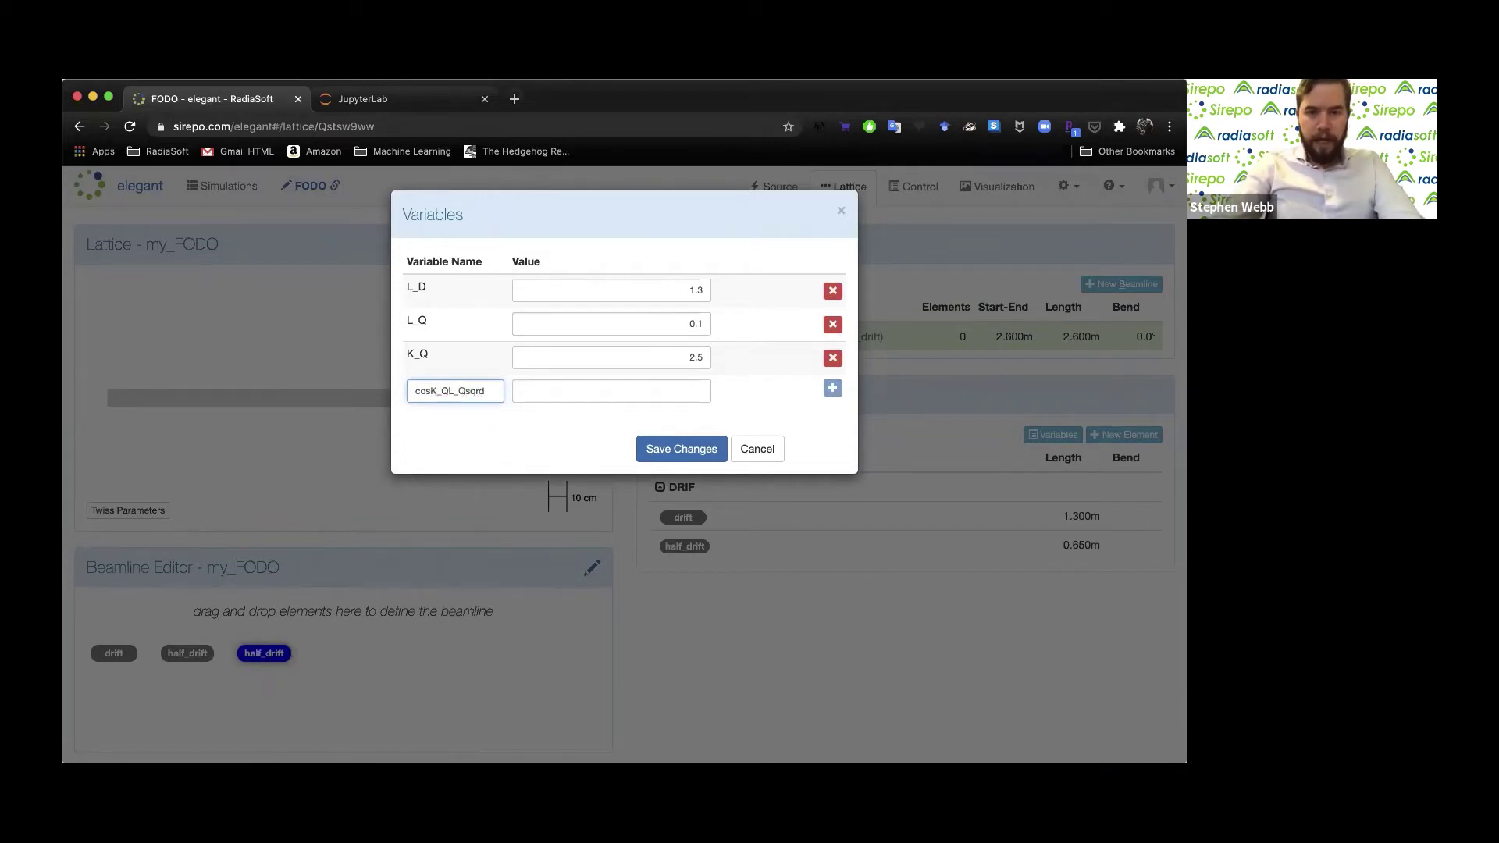
Give the cosK_QL_Qsqrd variable the expression cos(K_Q*L_Q*L_Q) as its value
{"action": "left_click", "coordinate": [573, 388]}
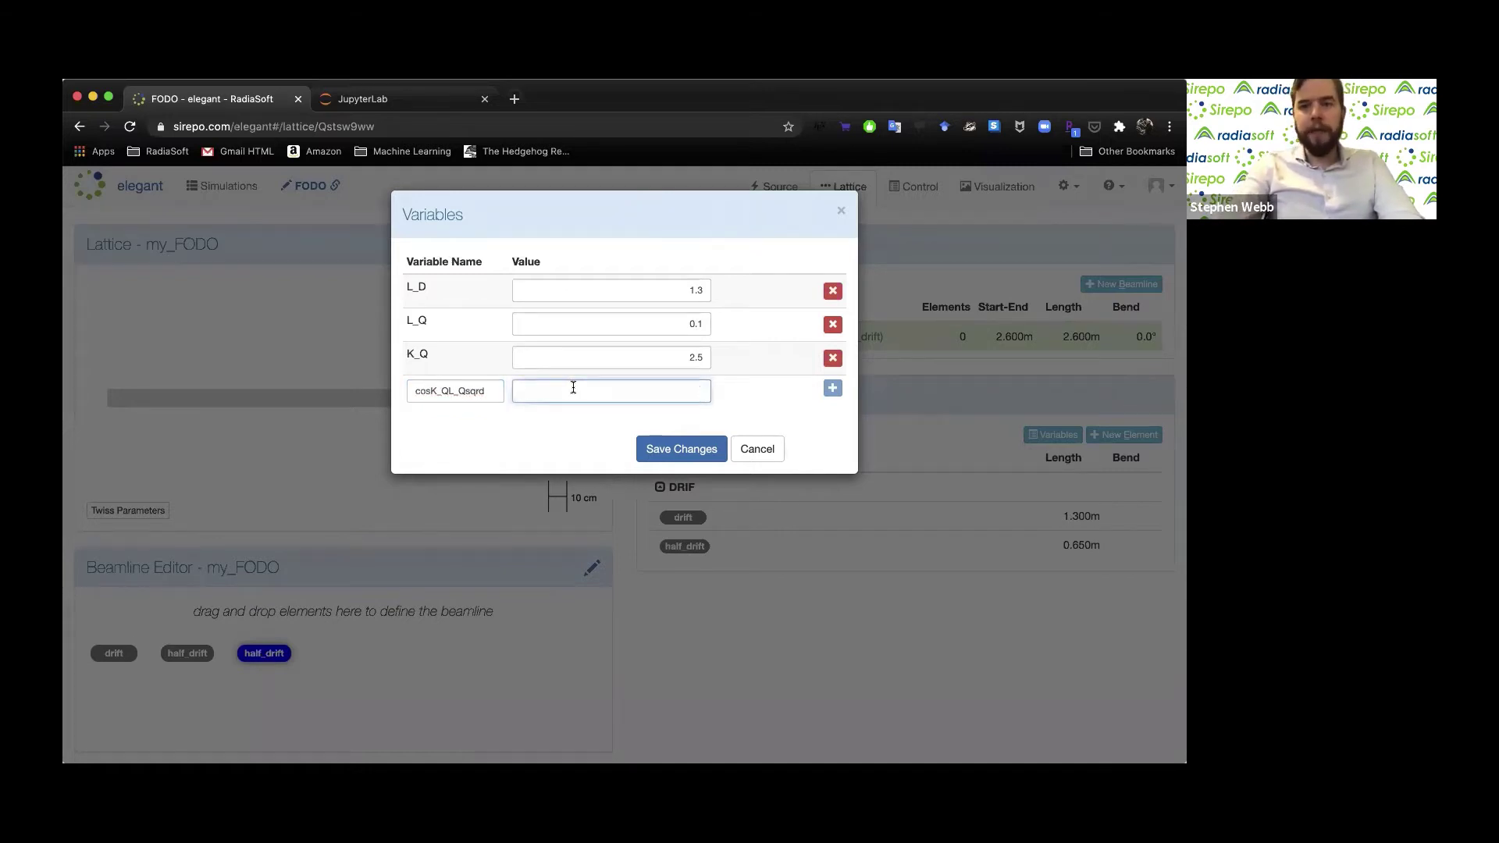
{"action": "type", "text": "cos(K_Q8L"}
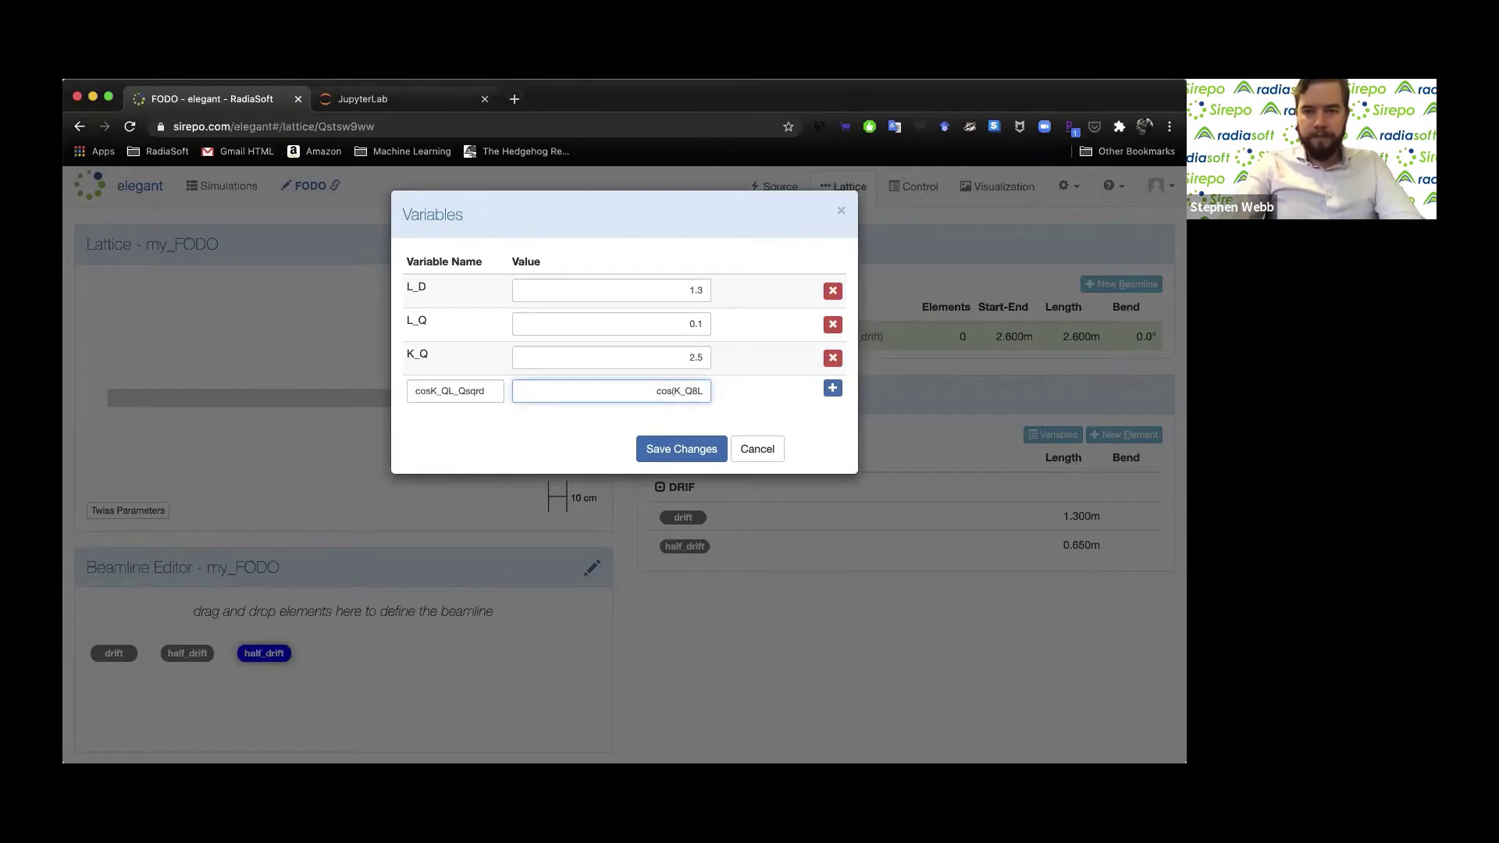
{"action": "type", "text": "_Q*L_Q*L"}
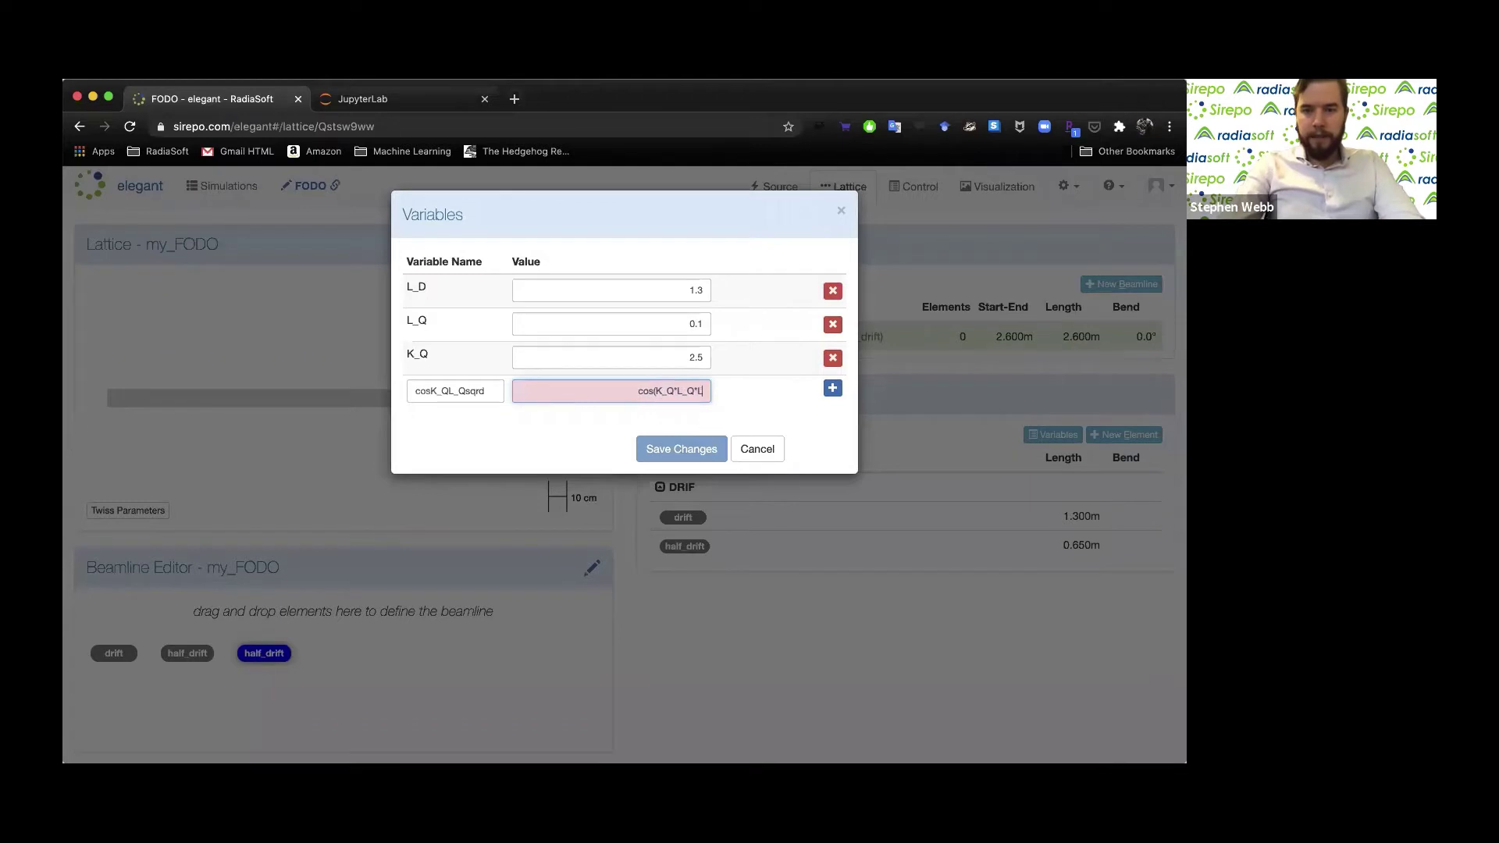
{"action": "type", "text": "_Q)"}
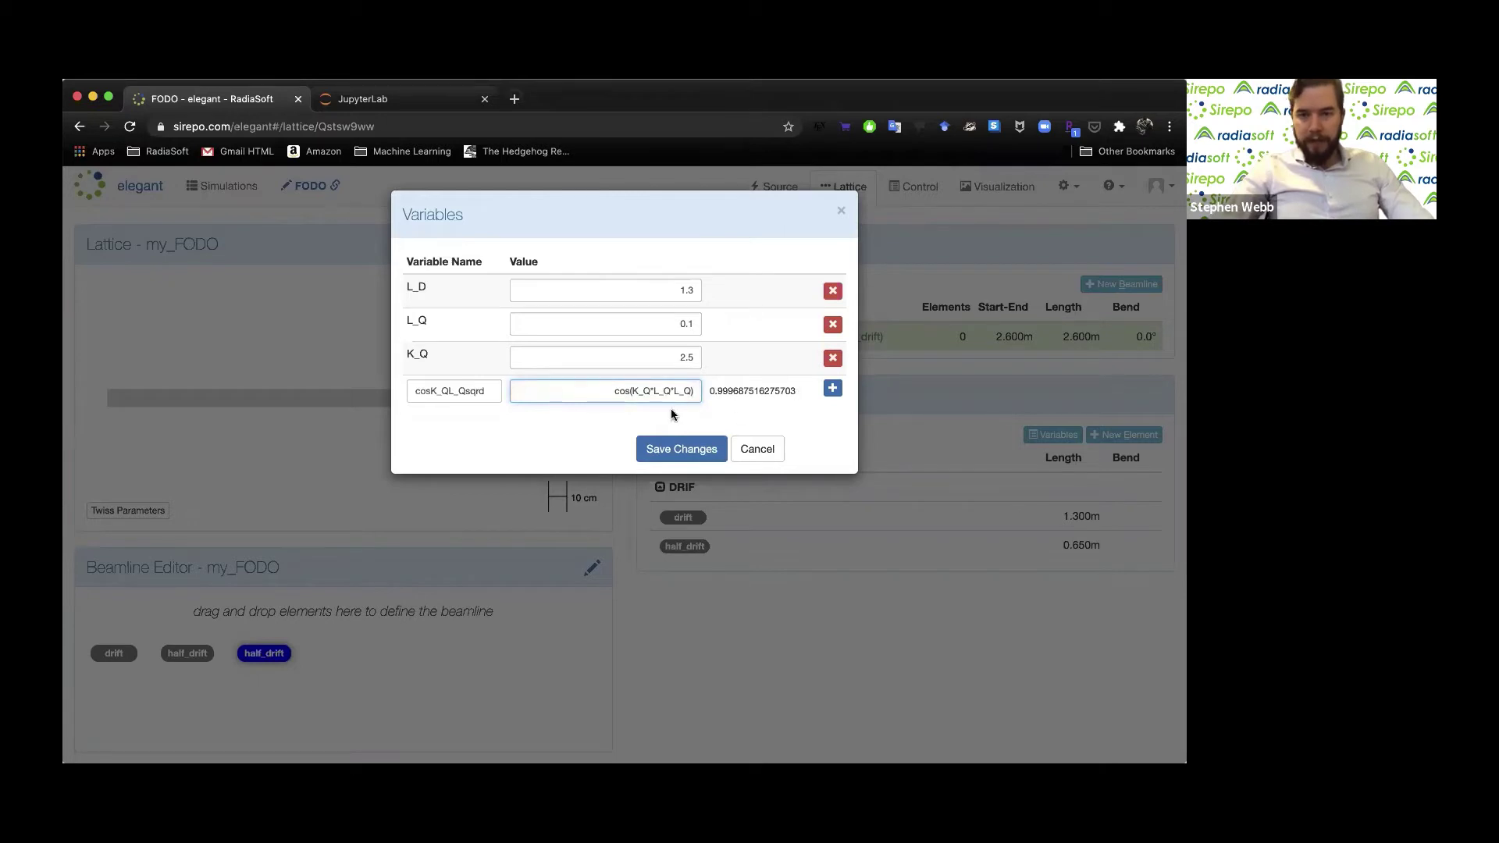
Try exp in place of cos in the cosK_QL_Qsqrd variable's expression
{"action": "double_click", "coordinate": [623, 390]}
{"action": "type", "text": "exp"}
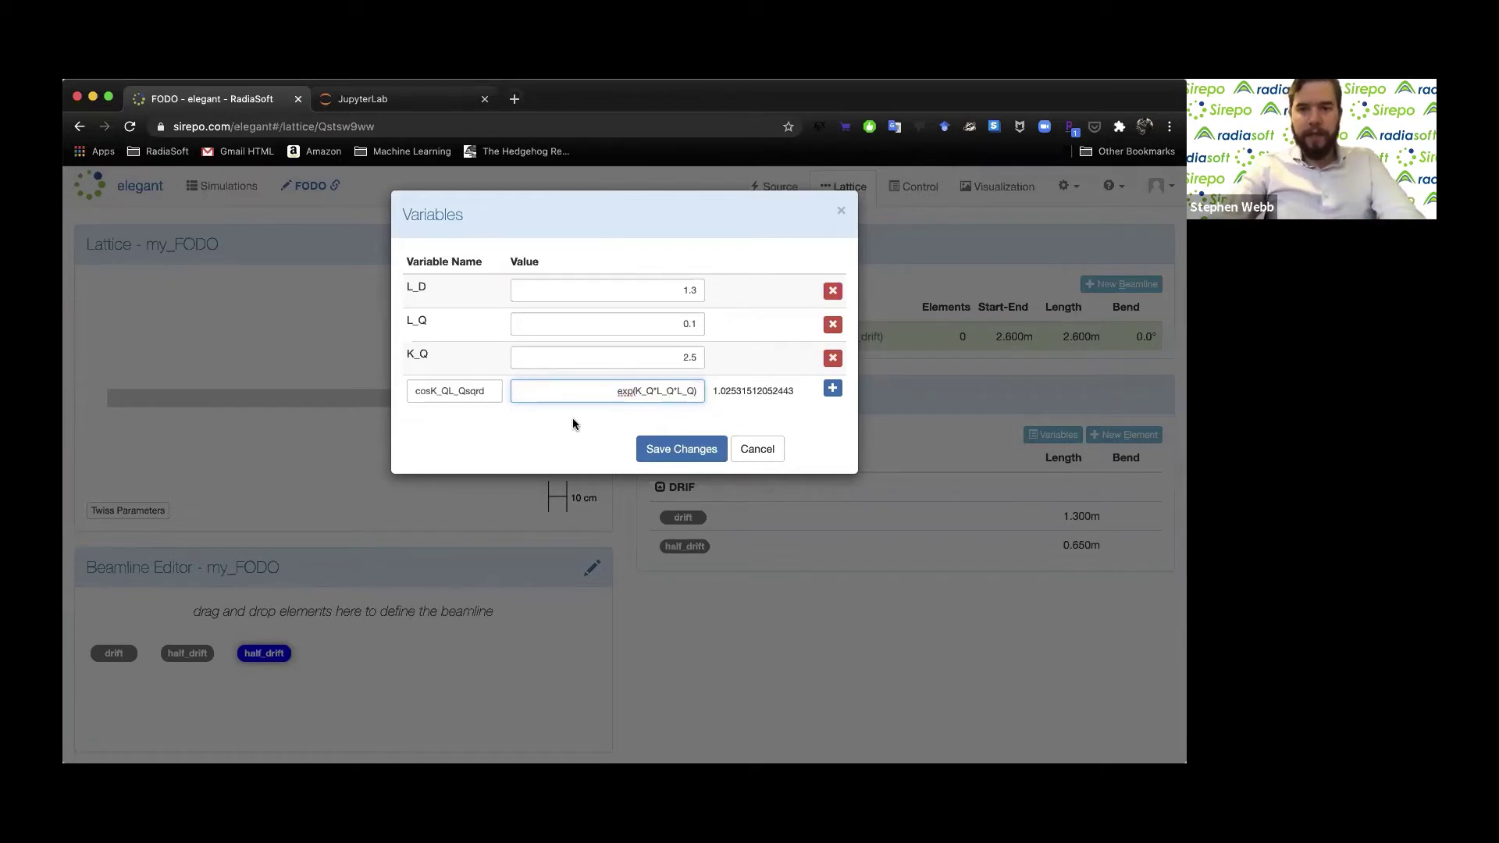
Clear the name and value of the unsaved fourth variable and save the variable list with L_D, L_Q and K_Q
{"action": "double_click", "coordinate": [490, 406]}
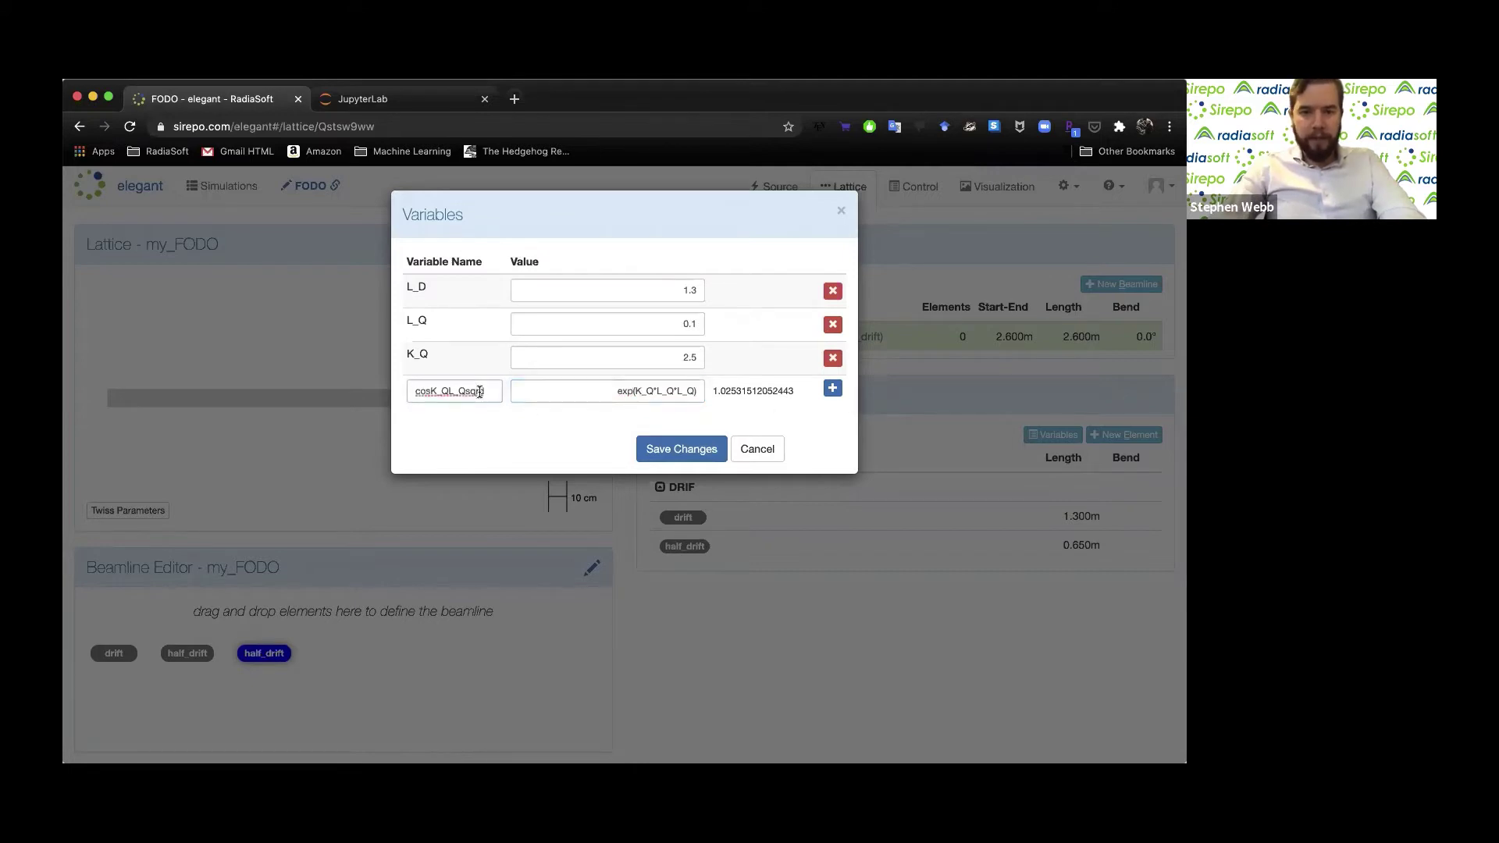
{"action": "key", "text": "BackSpace"}
{"action": "triple_click", "coordinate": [665, 393]}
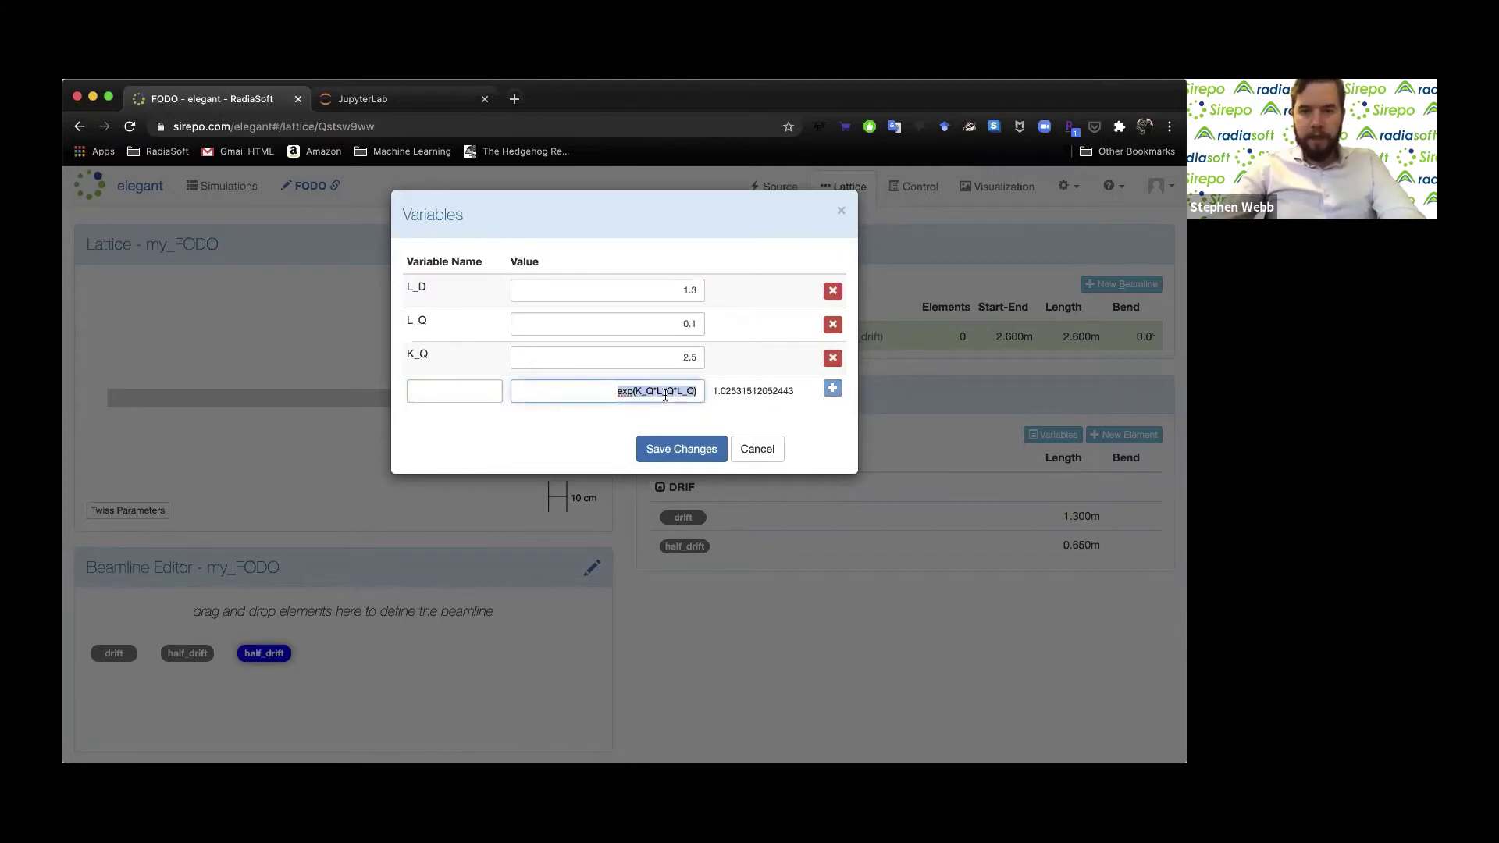
{"action": "key", "text": "BackSpace"}
{"action": "left_click", "coordinate": [526, 447]}
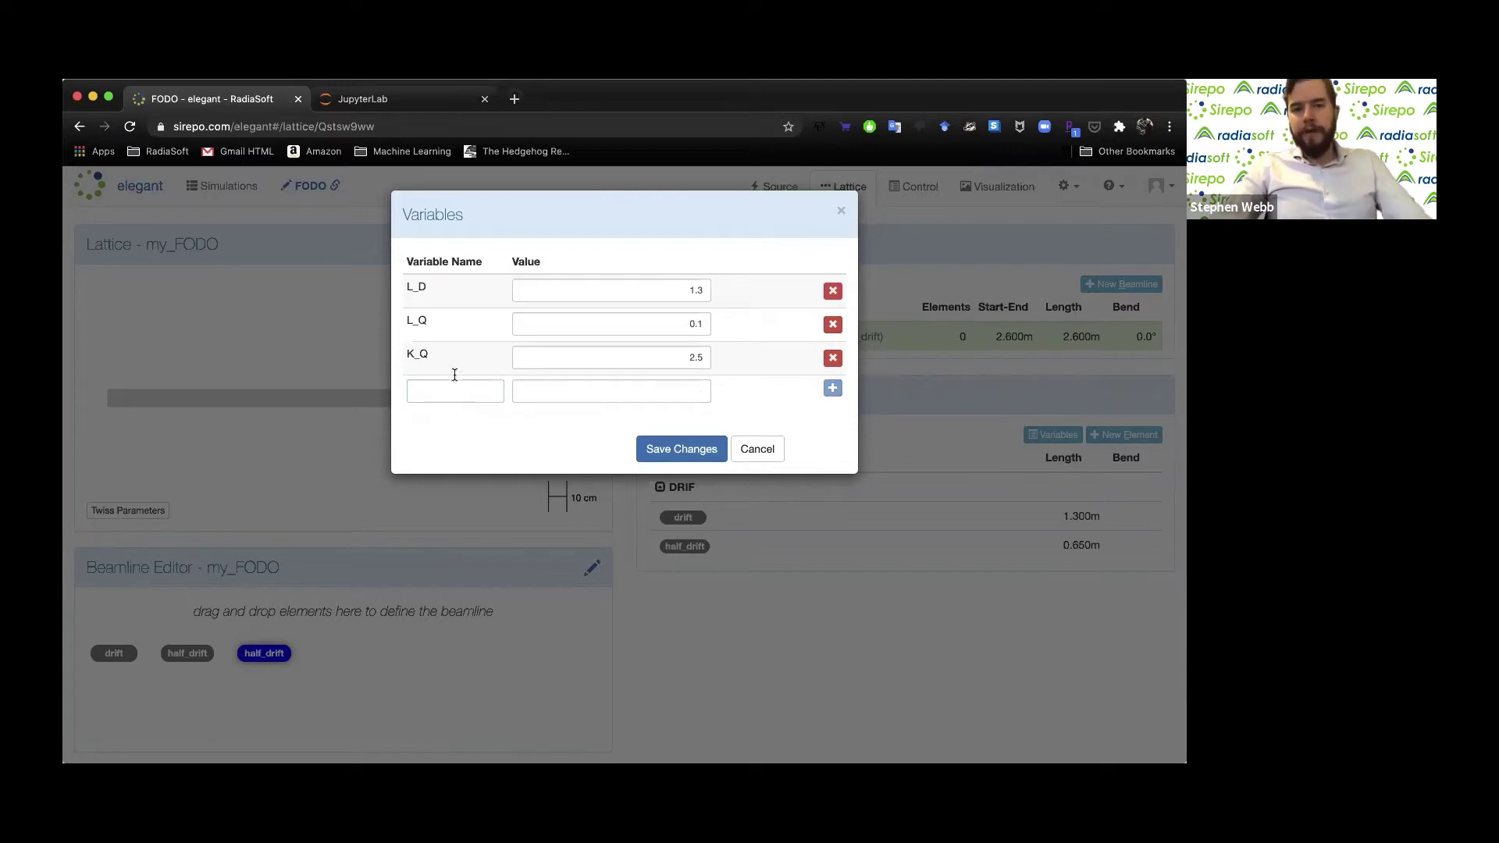
{"action": "left_click", "coordinate": [638, 442]}
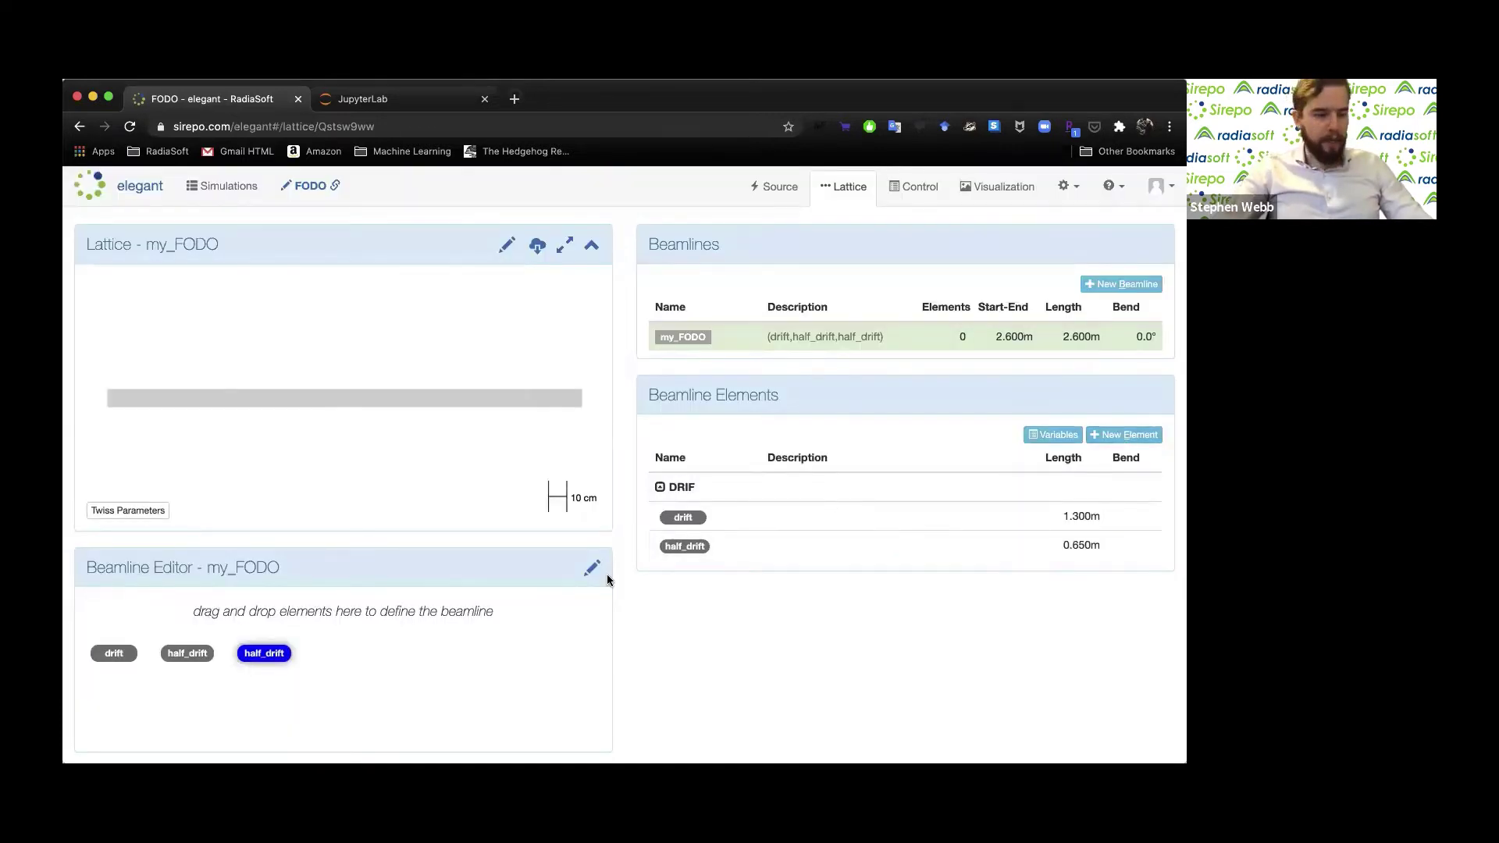
Create a new QUAD beamline element named Q_F with its length L set to L_Q
{"action": "left_click", "coordinate": [1133, 435]}
{"action": "left_click", "coordinate": [638, 378]}
{"action": "type", "text": "Q_F"}
{"action": "left_click", "coordinate": [846, 373]}
{"action": "key", "text": "BackSpace"}
{"action": "key", "text": "BackSpace"}
{"action": "key", "text": "BackSpace"}
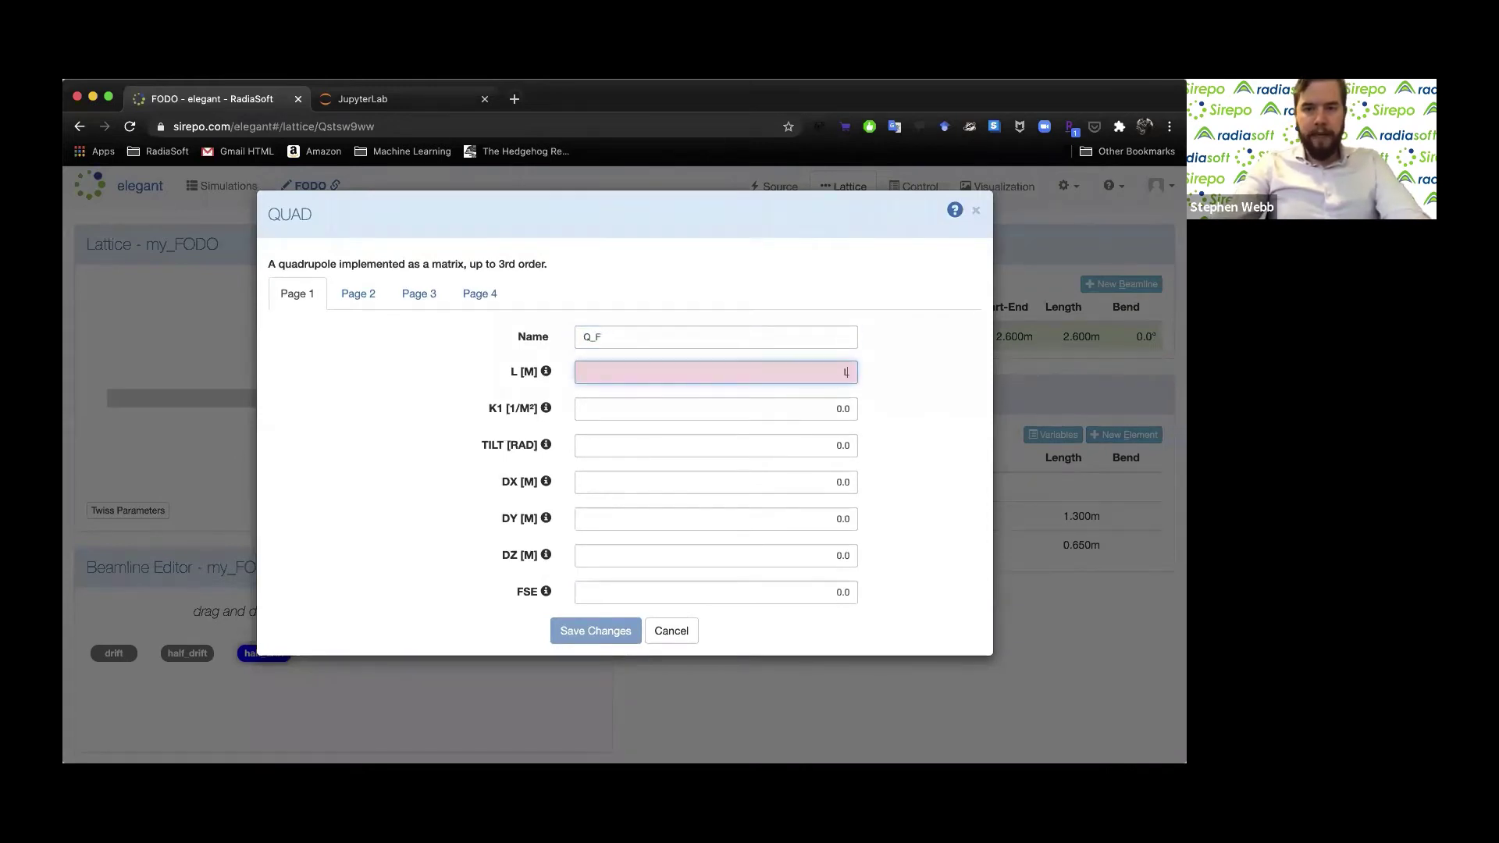
{"action": "type", "text": "L_Q"}
Set Q_F's K1 to K_Q, save the quadrupole and show the elements grouped under QUAD
{"action": "key", "text": "Tab"}
{"action": "type", "text": "K_"}
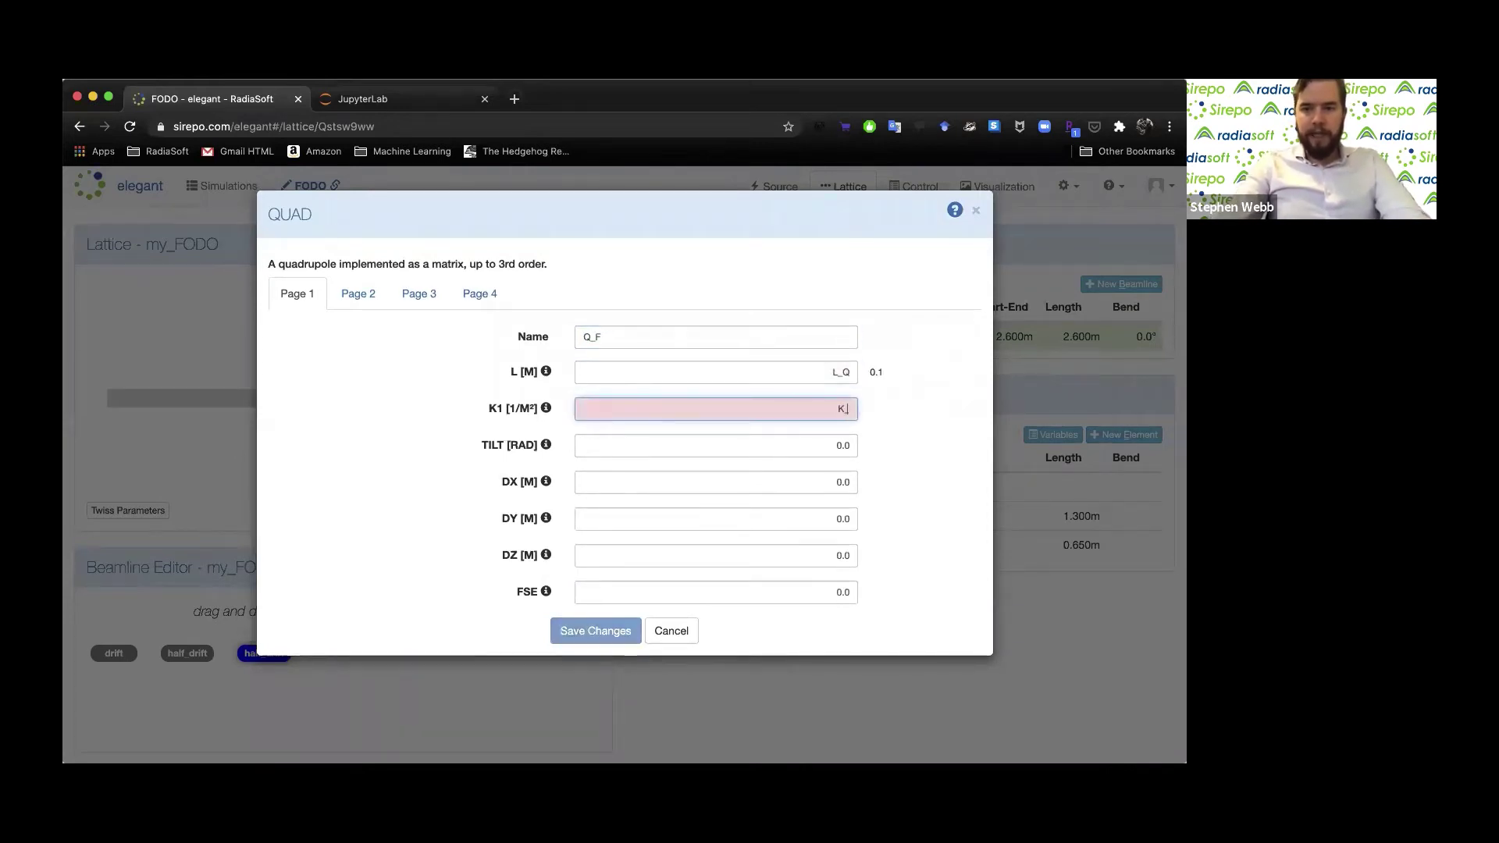
{"action": "type", "text": "Q"}
{"action": "left_click", "coordinate": [596, 631]}
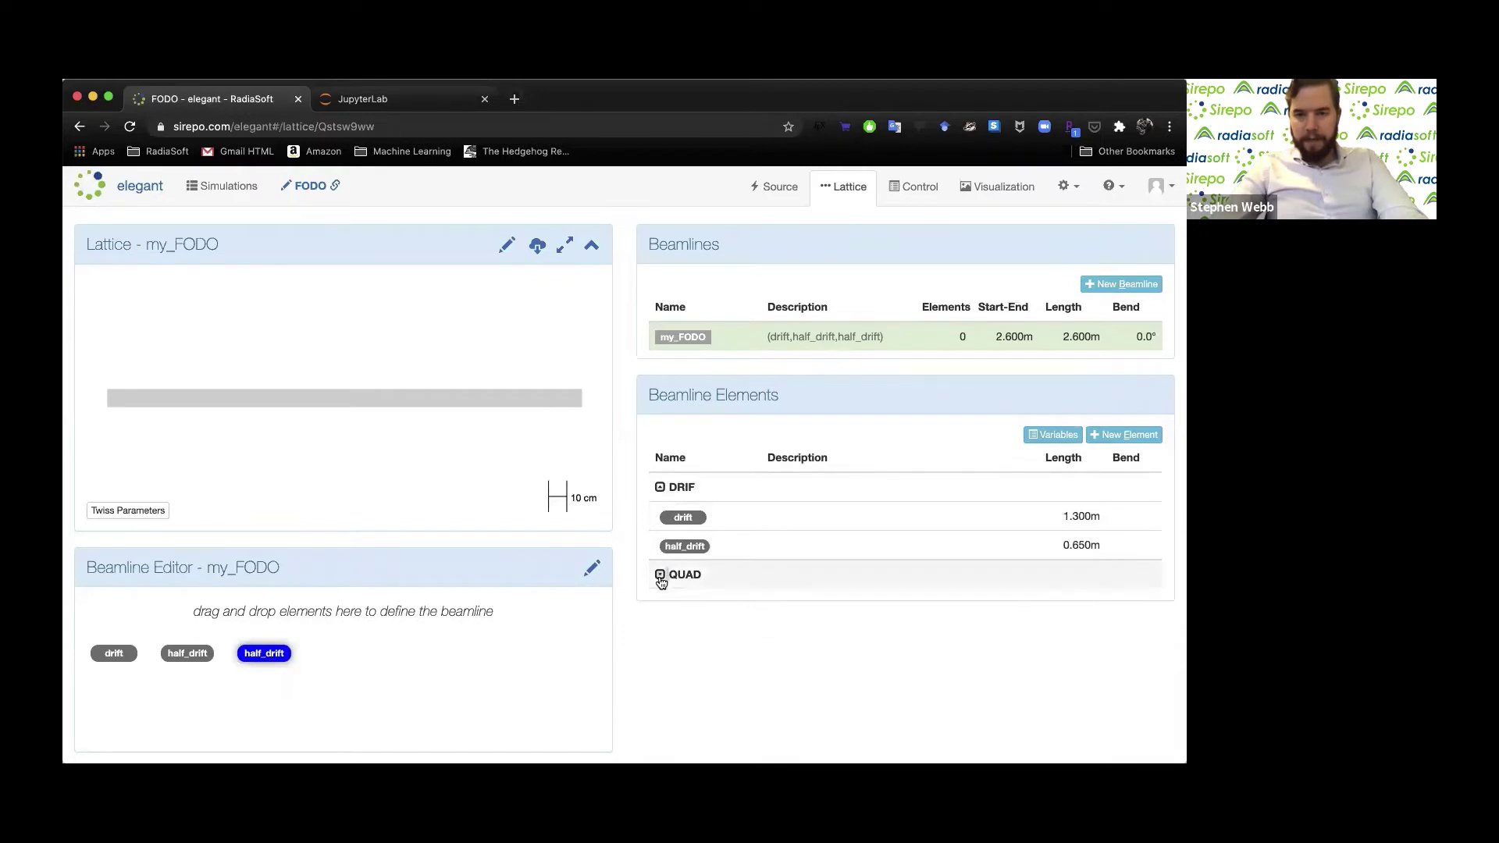
{"action": "left_click", "coordinate": [658, 492]}
{"action": "left_click", "coordinate": [657, 495]}
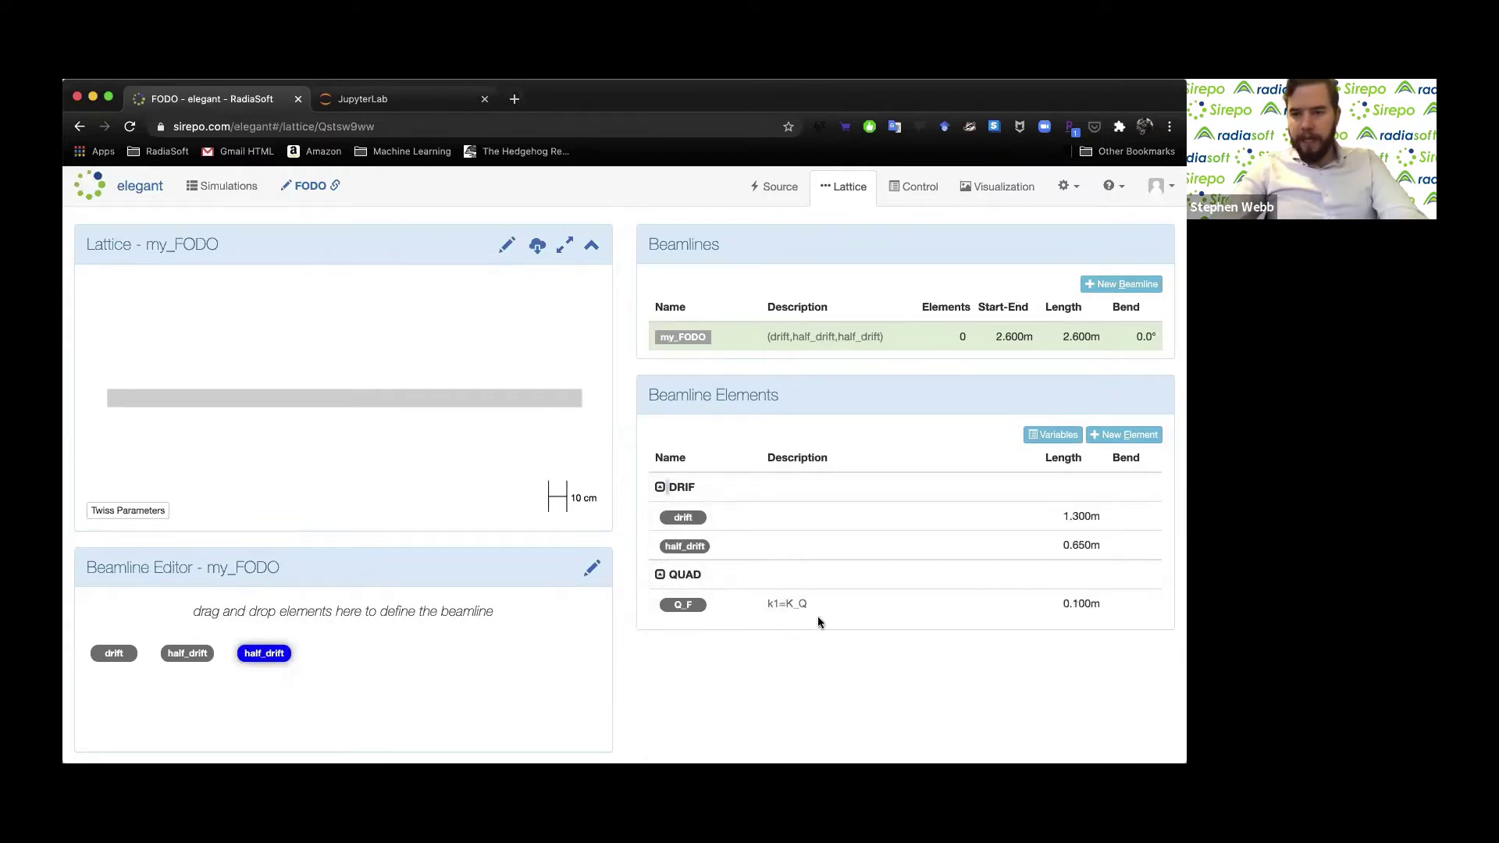
Copy Q_F as a defocusing quadrupole named Q_D with K1 set to -K_Q, and save it
{"action": "mouse_move", "coordinate": [882, 603]}
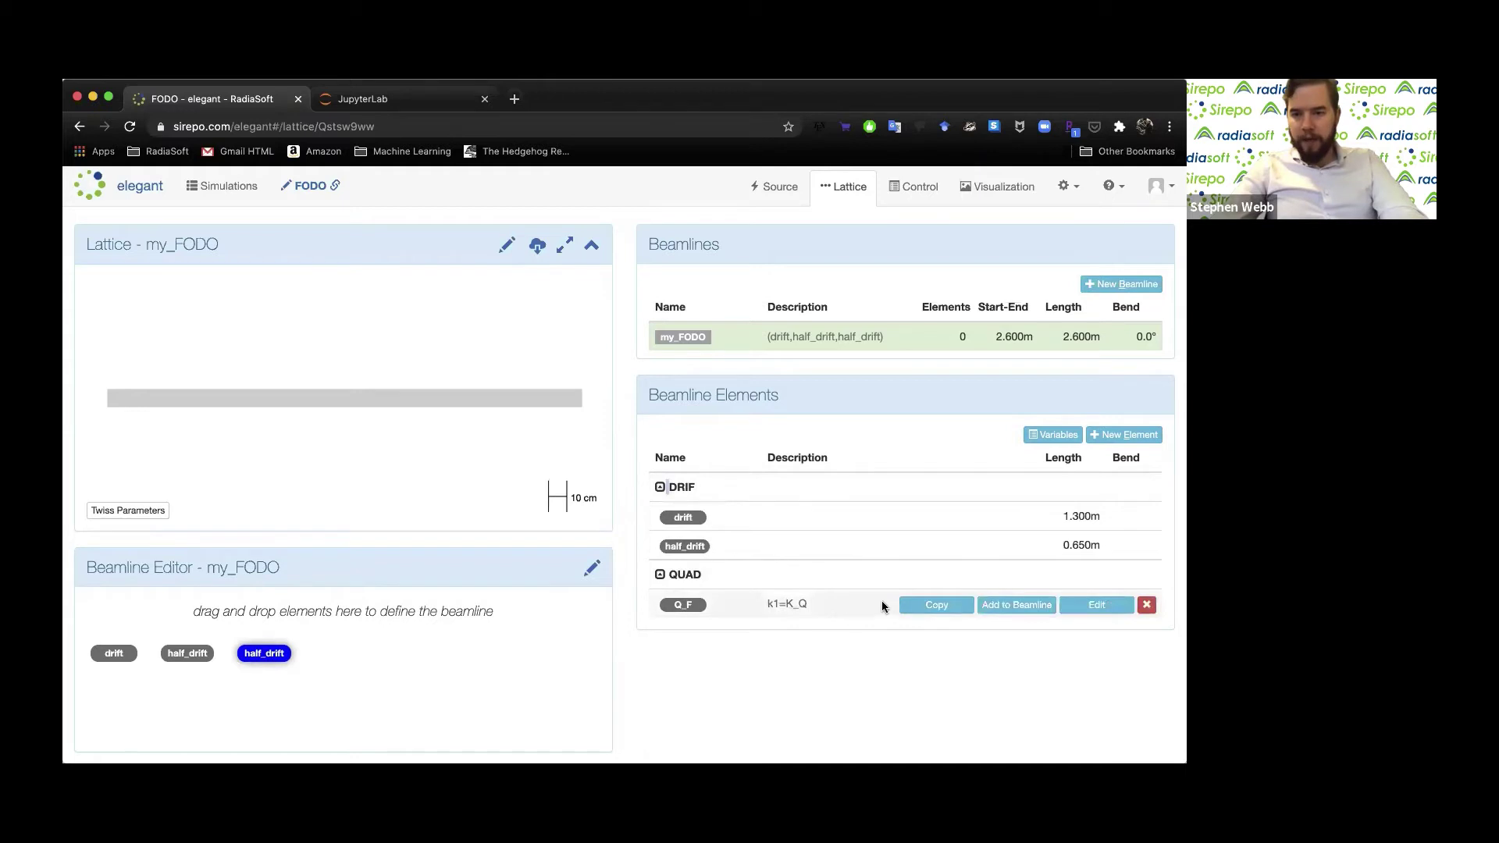
{"action": "left_click", "coordinate": [922, 606]}
{"action": "left_click", "coordinate": [648, 338]}
{"action": "key", "text": "BackSpace"}
{"action": "key", "text": "BackSpace"}
{"action": "key", "text": "BackSpace"}
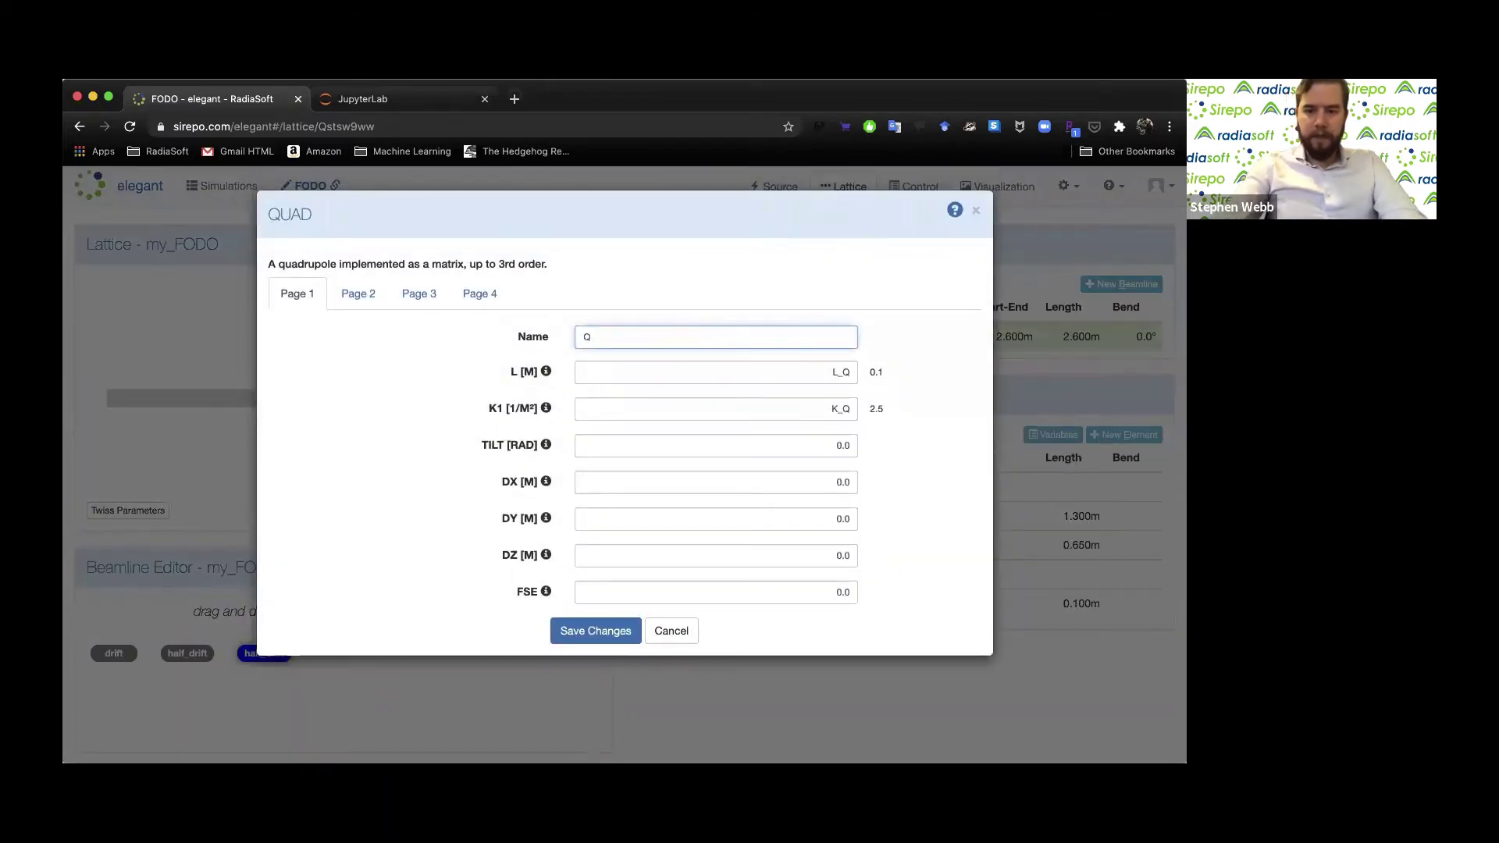
{"action": "left_click", "coordinate": [812, 404]}
{"action": "type", "text": "-"}
{"action": "left_click", "coordinate": [590, 629]}
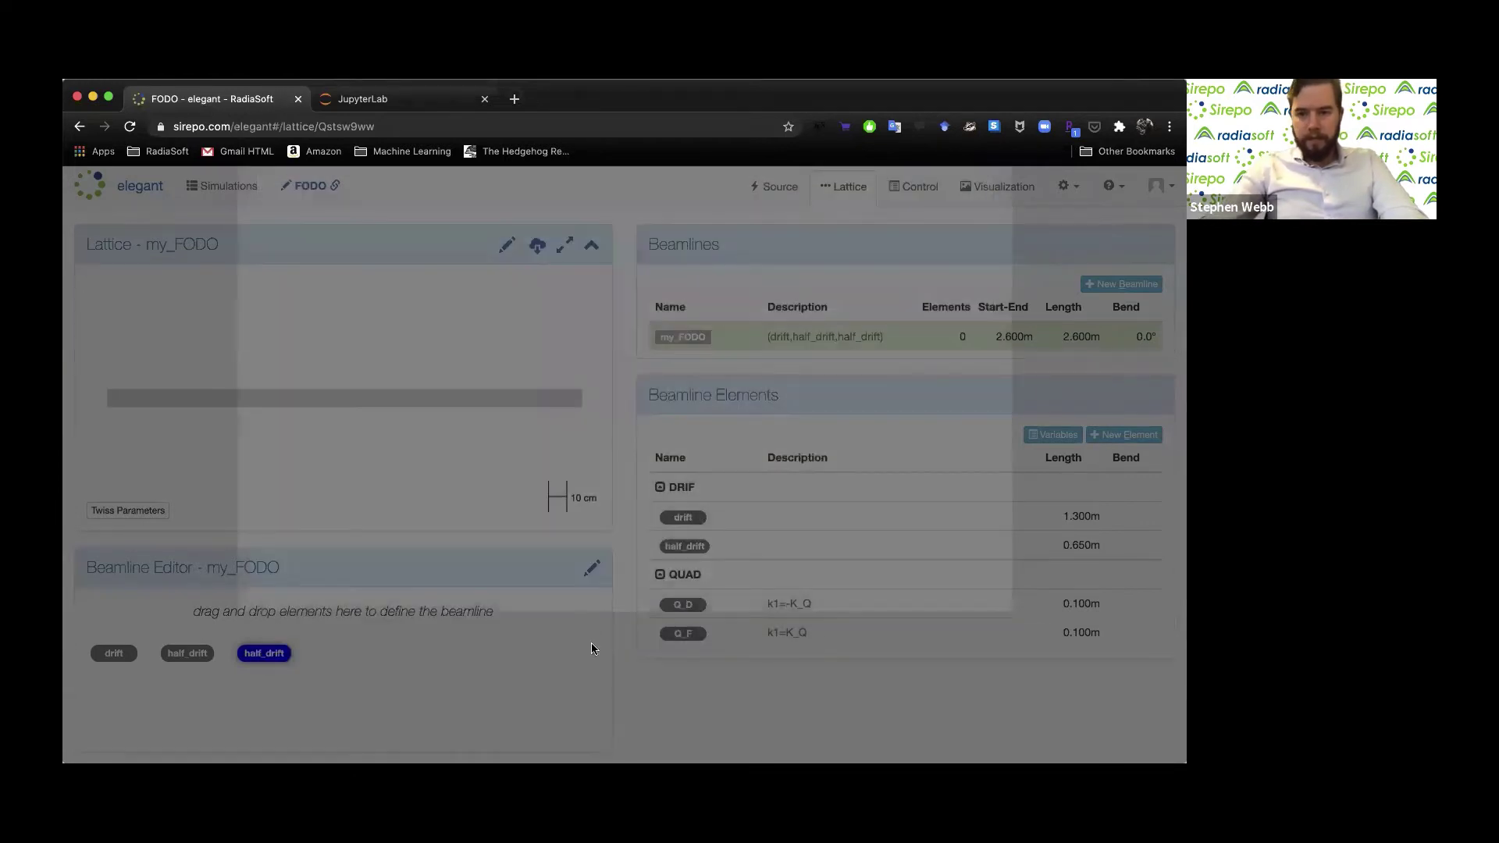
Append the Q_F and Q_D quadrupoles to the end of the my_FODO beamline
{"action": "mouse_move", "coordinate": [672, 634]}
{"action": "left_click_drag", "start_coordinate": [676, 631], "coordinate": [338, 652]}
{"action": "left_click_drag", "start_coordinate": [672, 609], "coordinate": [394, 652]}
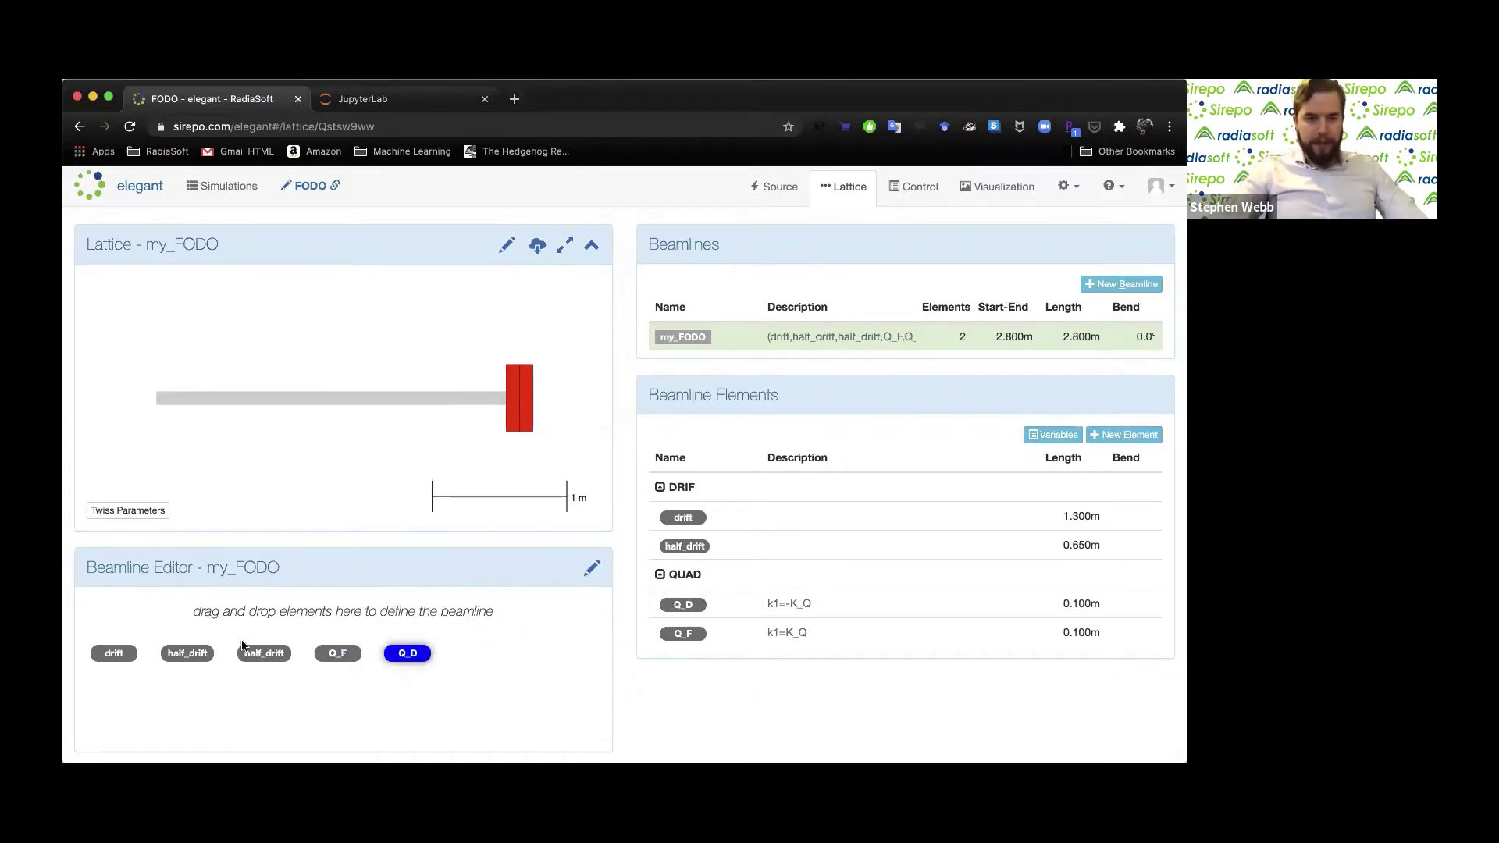
Reorder the my_FODO beamline to half_drift, Q_F, drift, Q_D, half_drift
{"action": "mouse_move", "coordinate": [188, 648]}
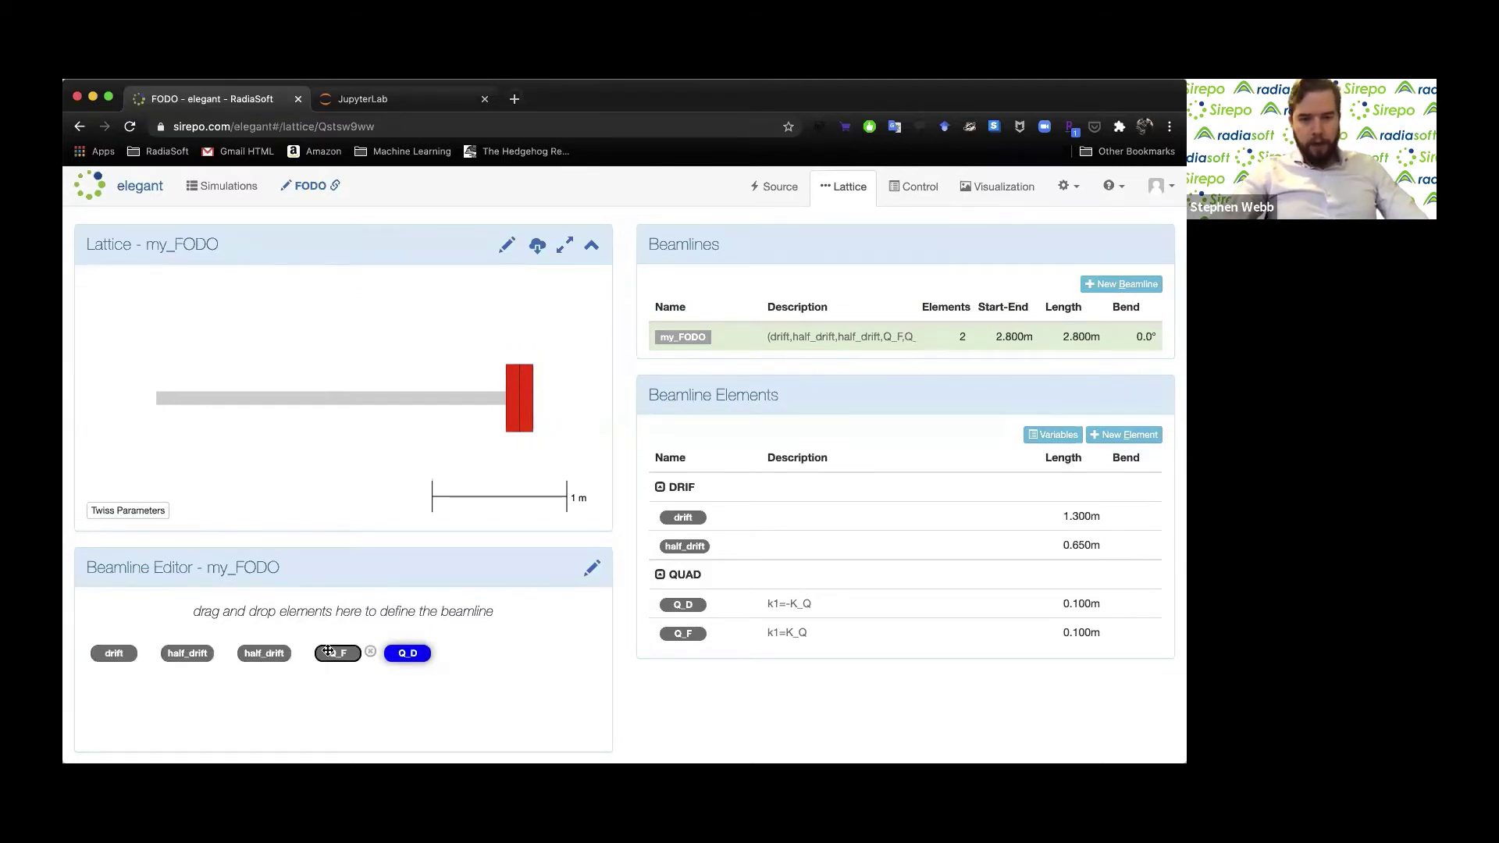
{"action": "left_click_drag", "start_coordinate": [331, 651], "coordinate": [106, 650]}
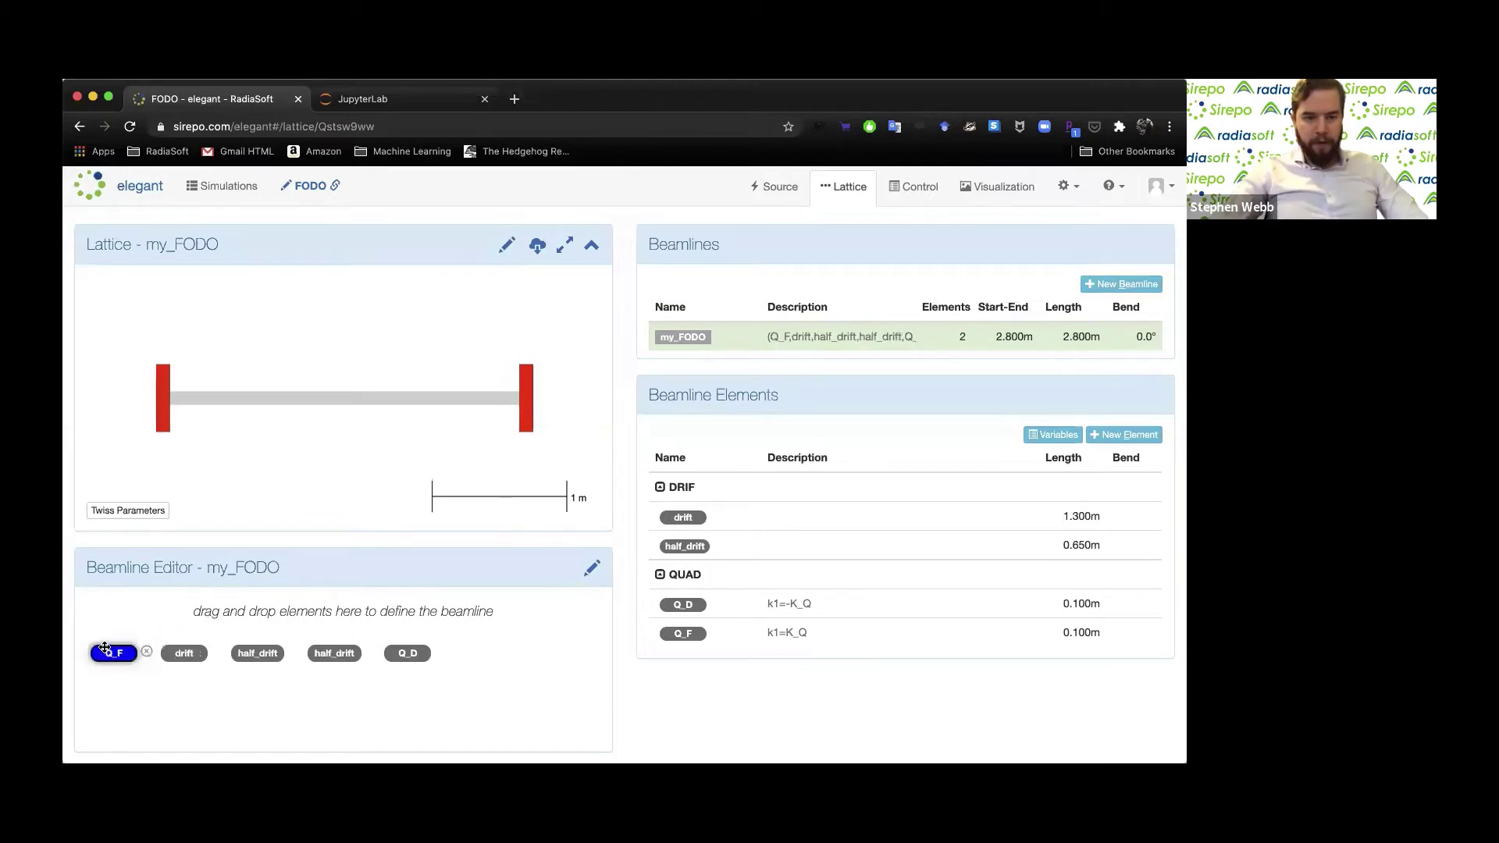
{"action": "left_click_drag", "start_coordinate": [334, 653], "coordinate": [439, 652]}
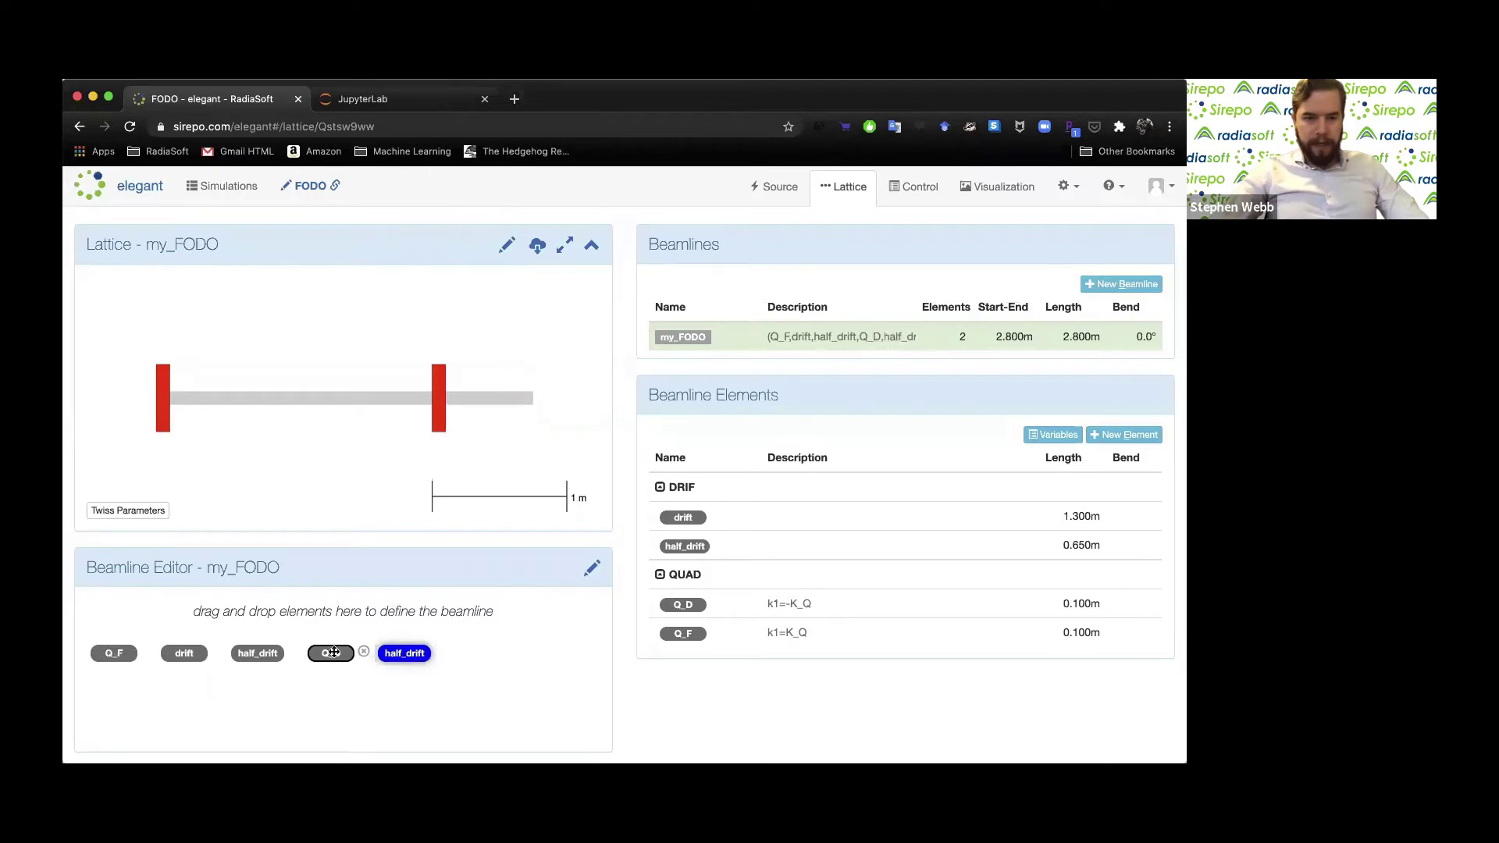
{"action": "left_click", "coordinate": [332, 652]}
{"action": "left_click_drag", "start_coordinate": [239, 653], "coordinate": [107, 645]}
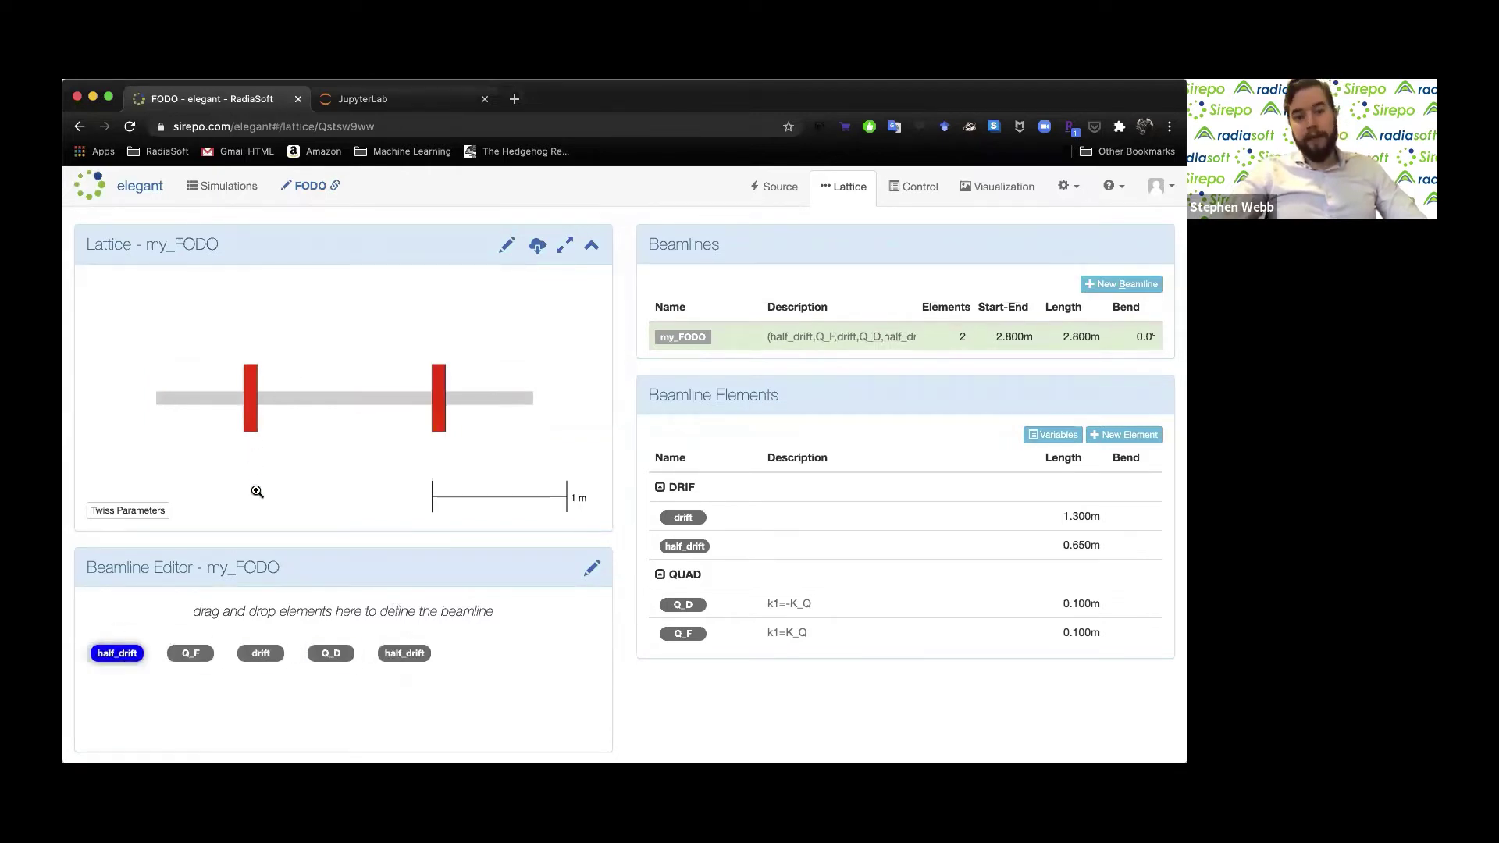
{"action": "left_click", "coordinate": [251, 653]}
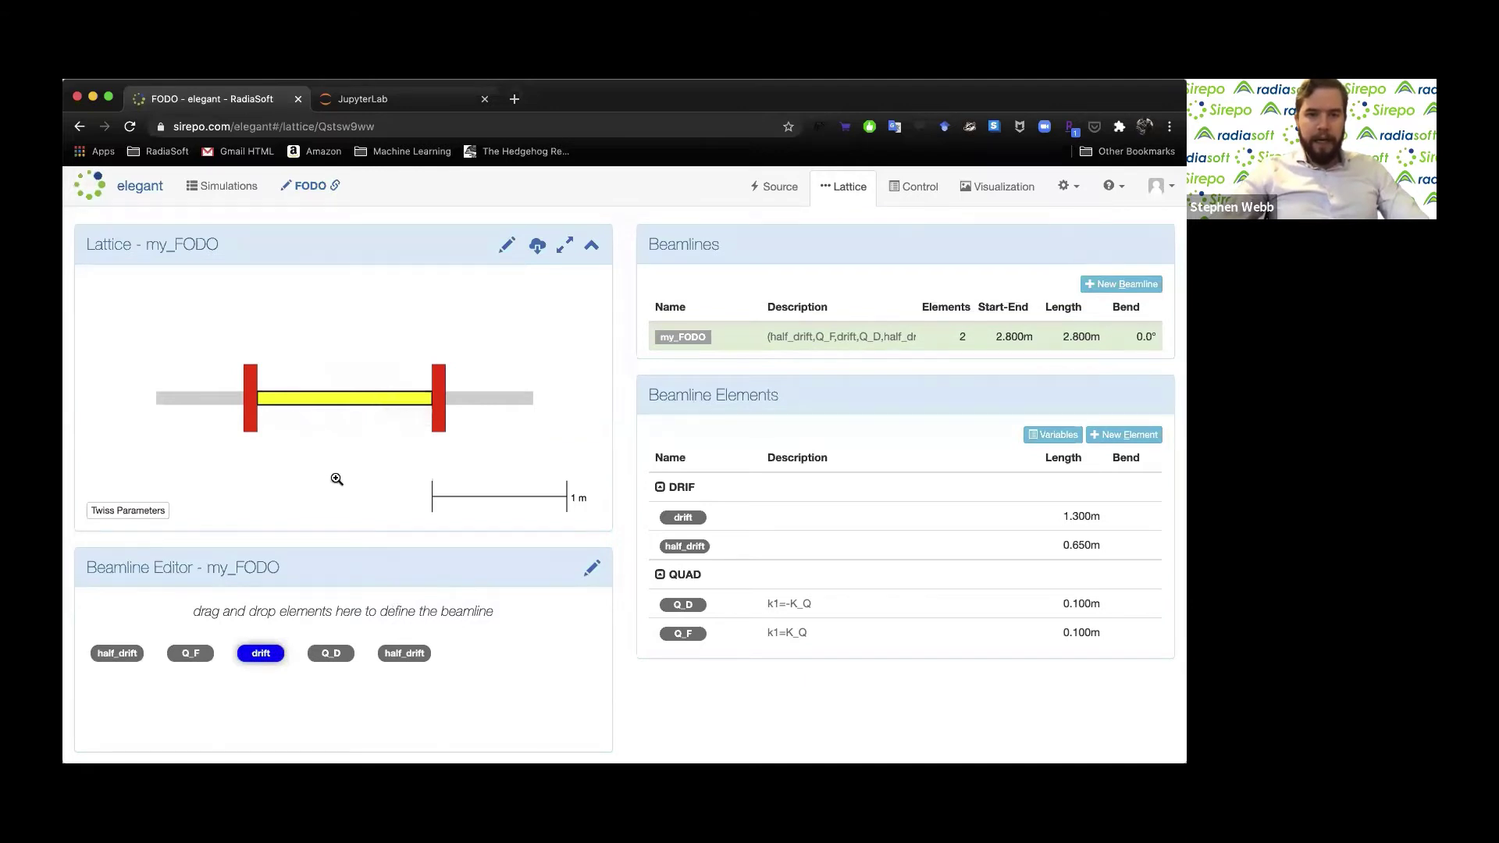
Set the K1 of the Q_D quadrupole to -K_Q*.9 and save the change
{"action": "double_click", "coordinate": [438, 400]}
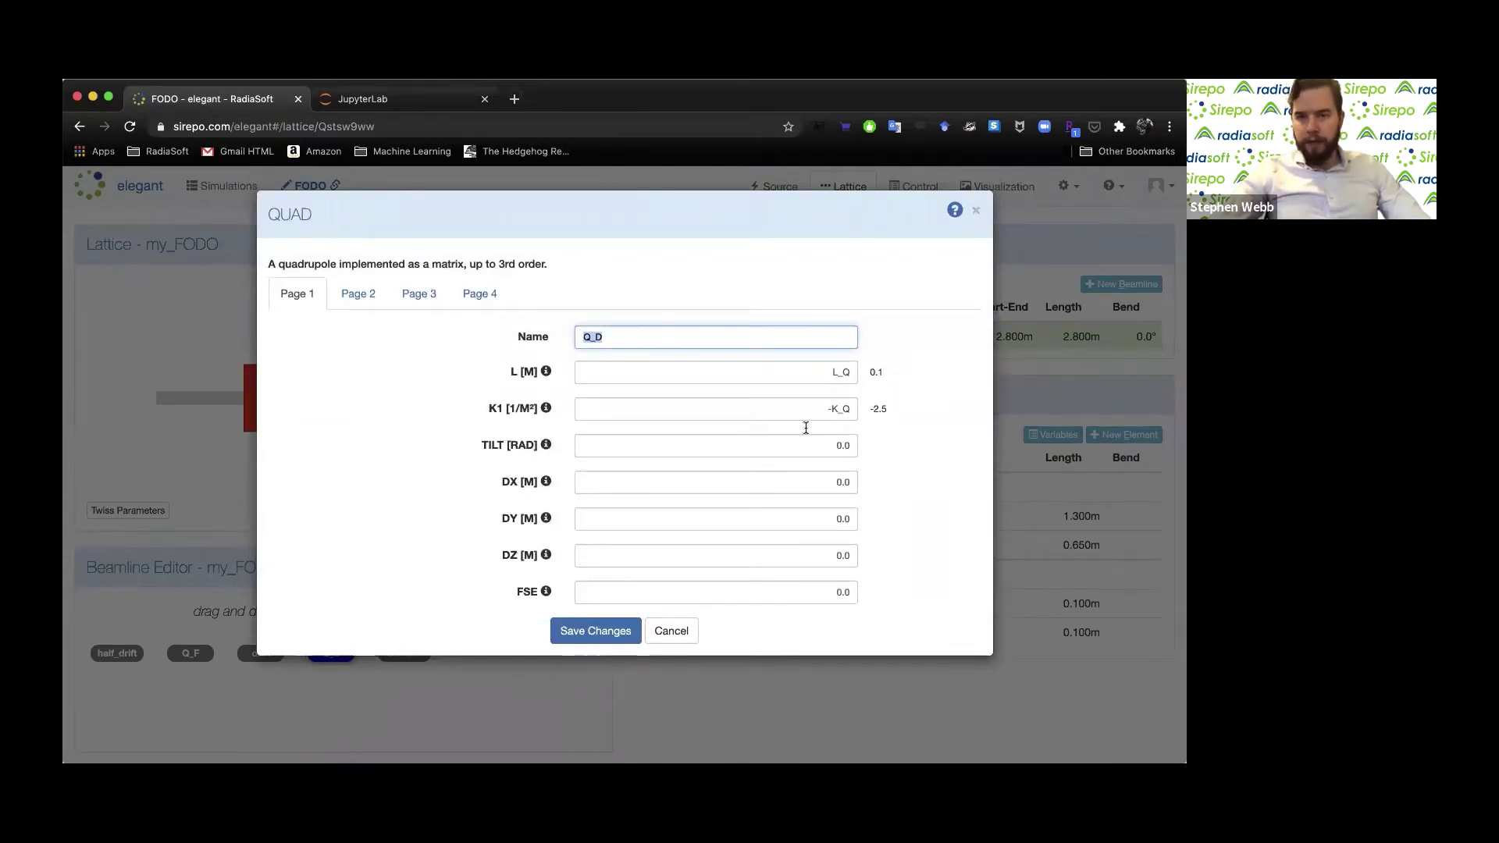
{"action": "left_click", "coordinate": [851, 410]}
{"action": "type", "text": "*.9"}
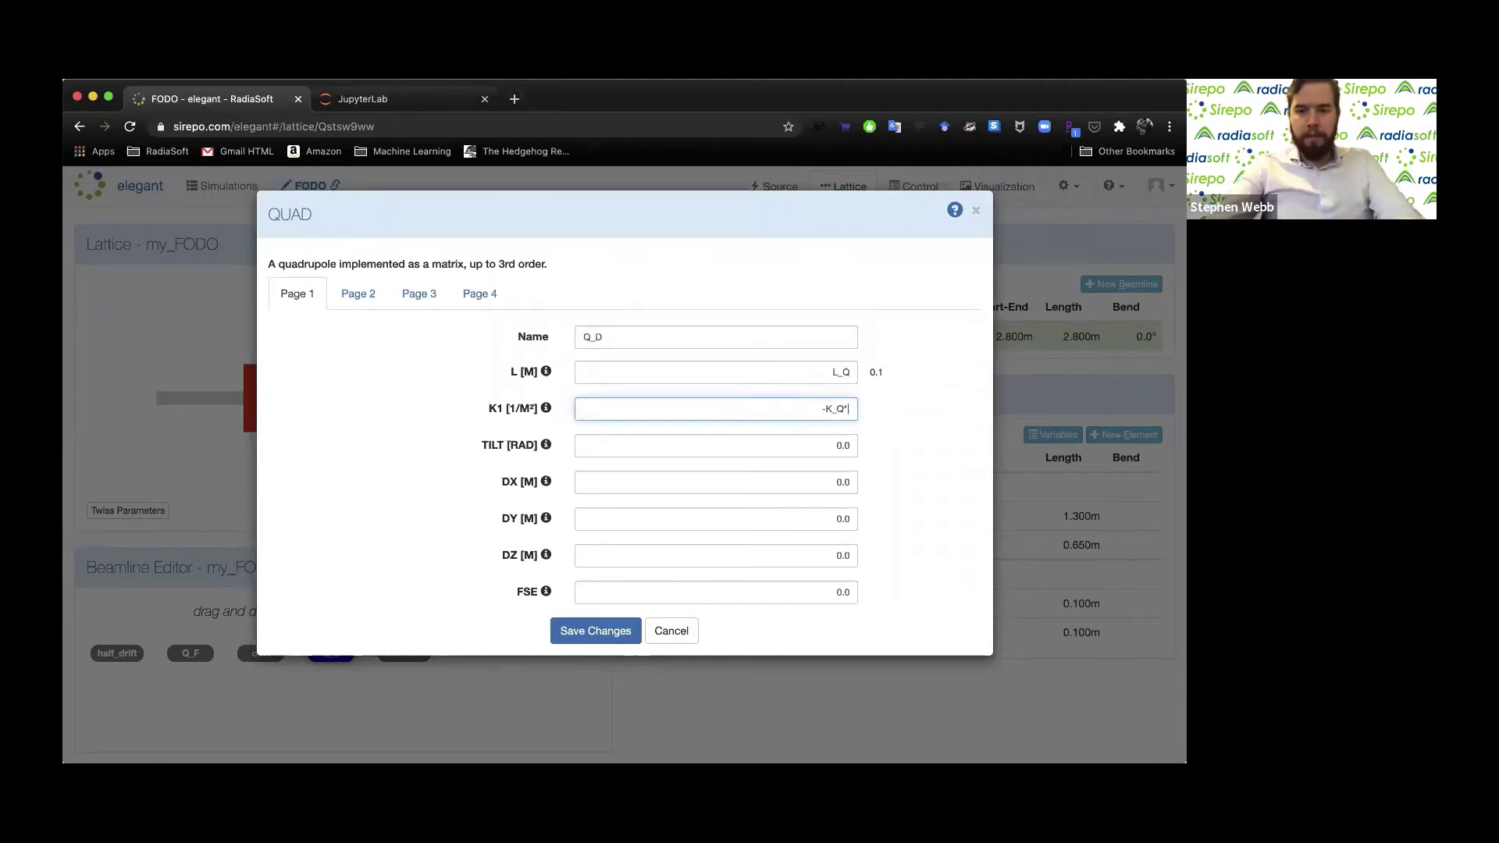
{"action": "left_click", "coordinate": [613, 639]}
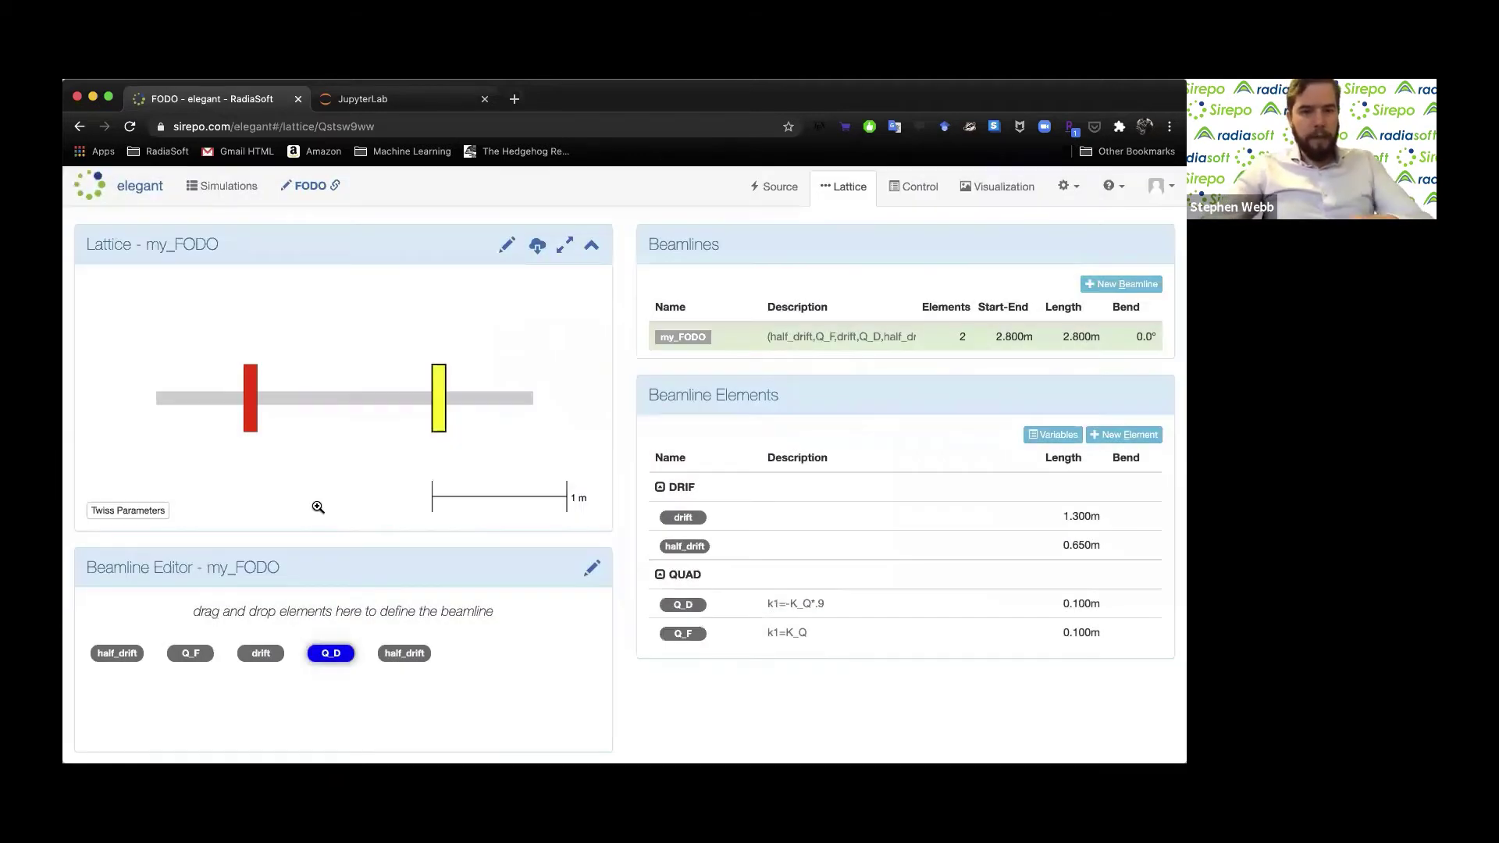
Plot the lattice's Twiss parameters with the Y3 value set to None and the lattice overlay turned off
{"action": "left_click", "coordinate": [128, 511]}
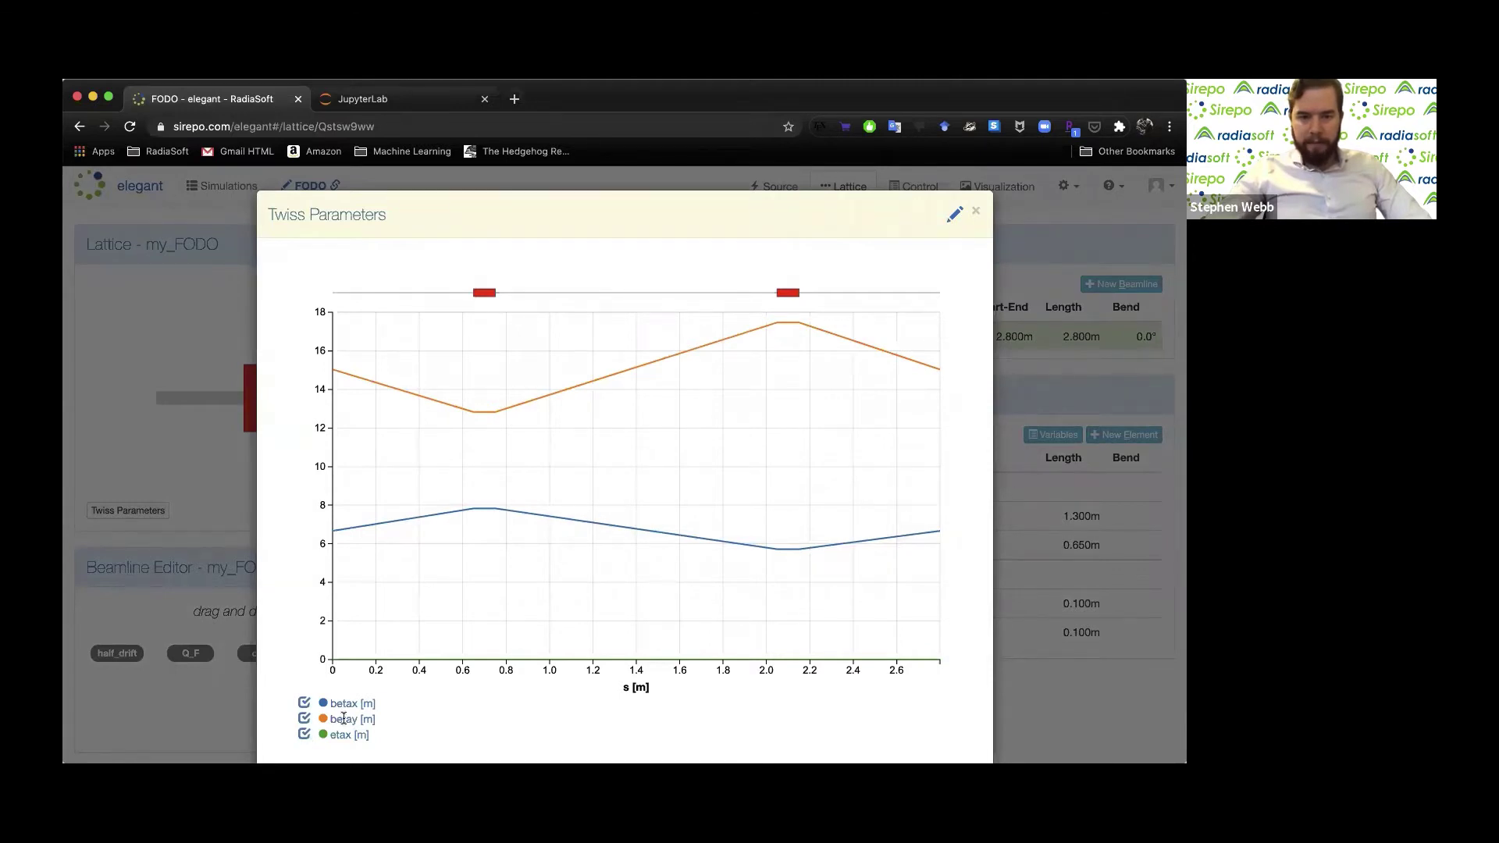
{"action": "left_click", "coordinate": [304, 736]}
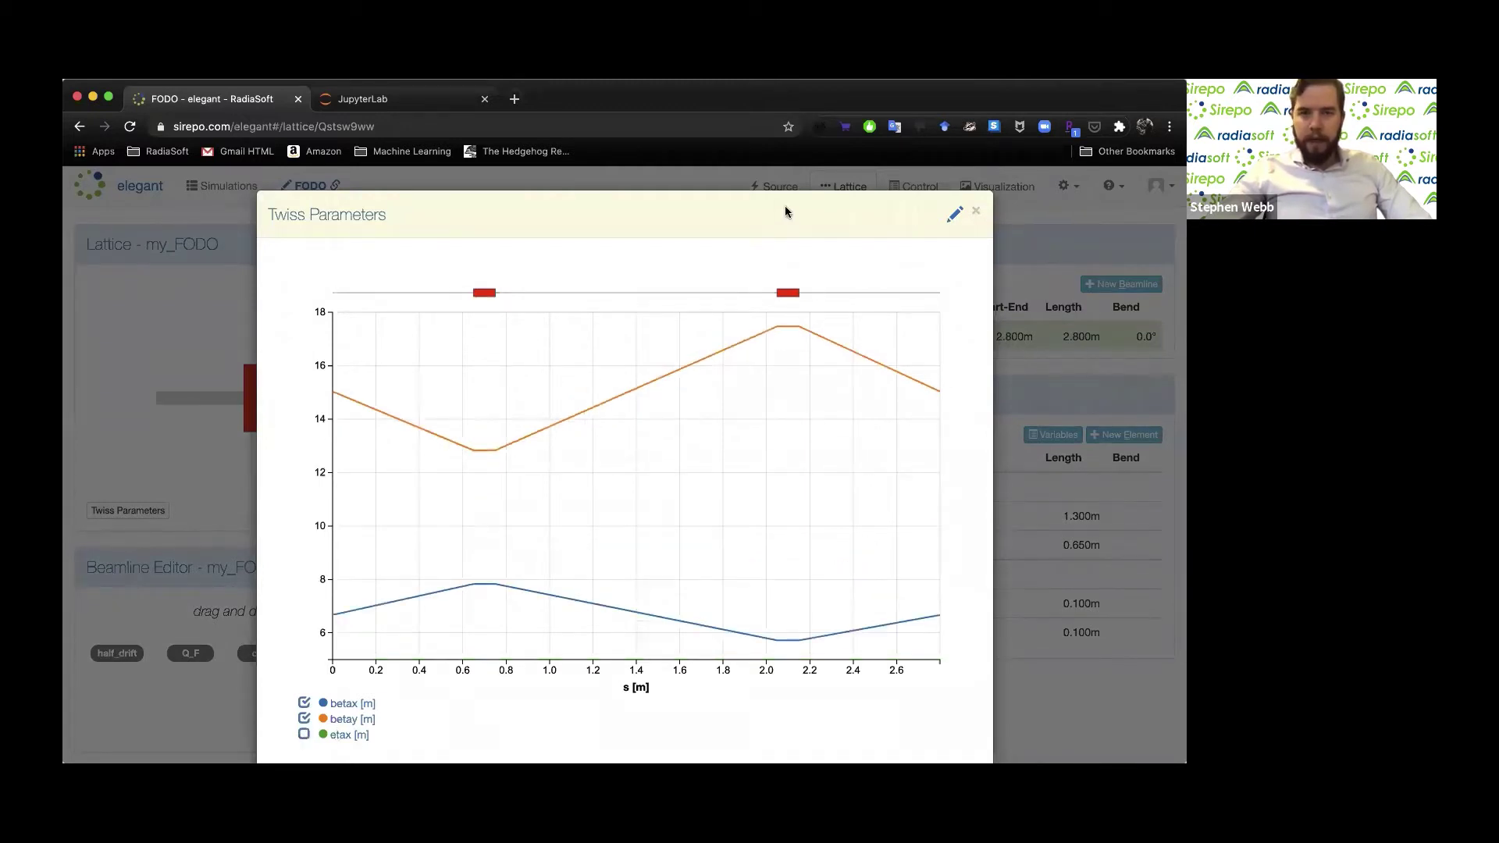
{"action": "left_click", "coordinate": [954, 216]}
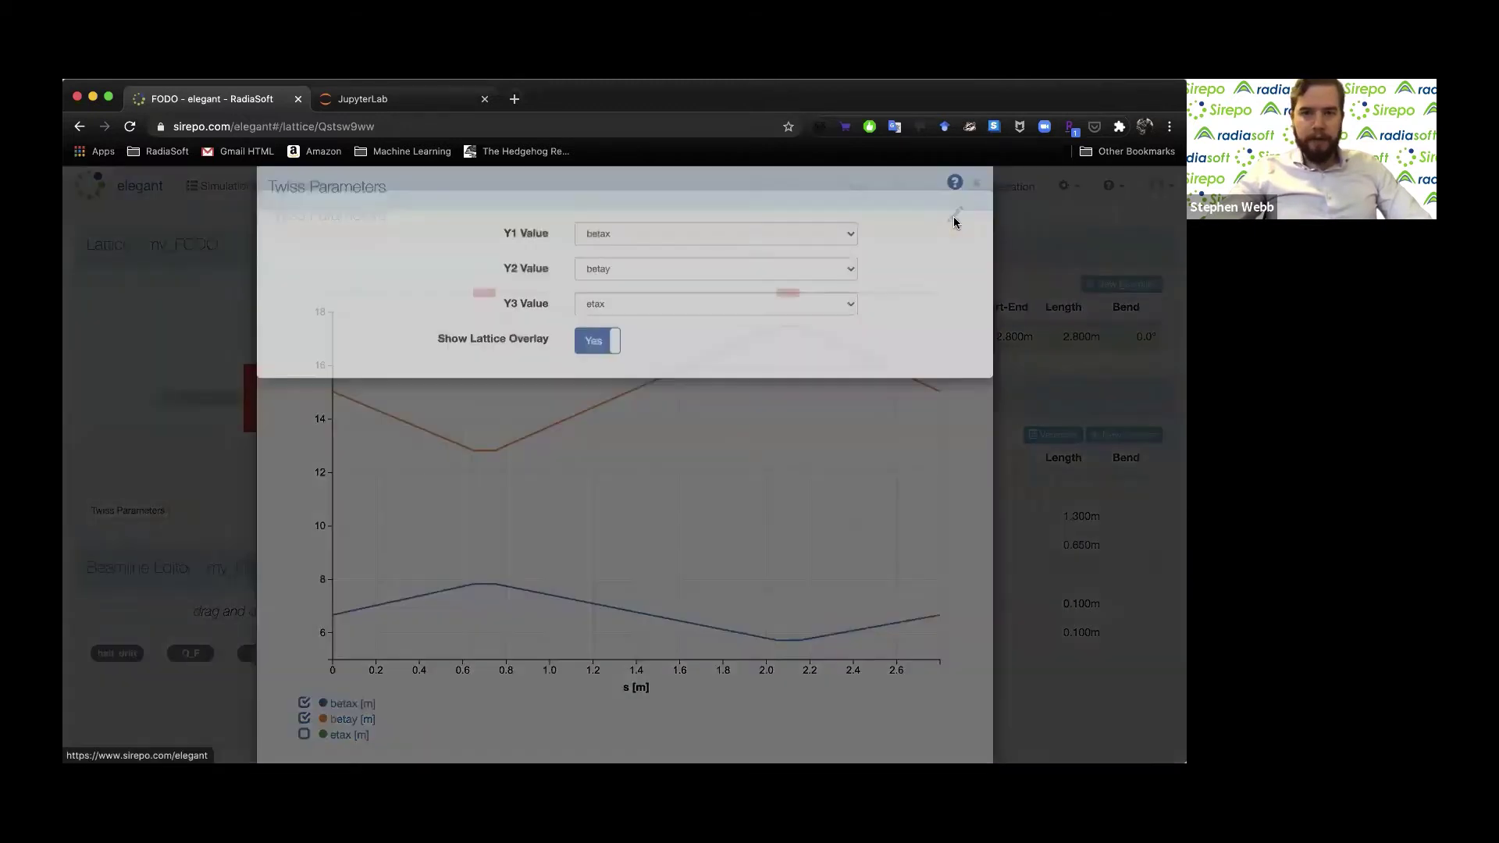
{"action": "left_click", "coordinate": [649, 331]}
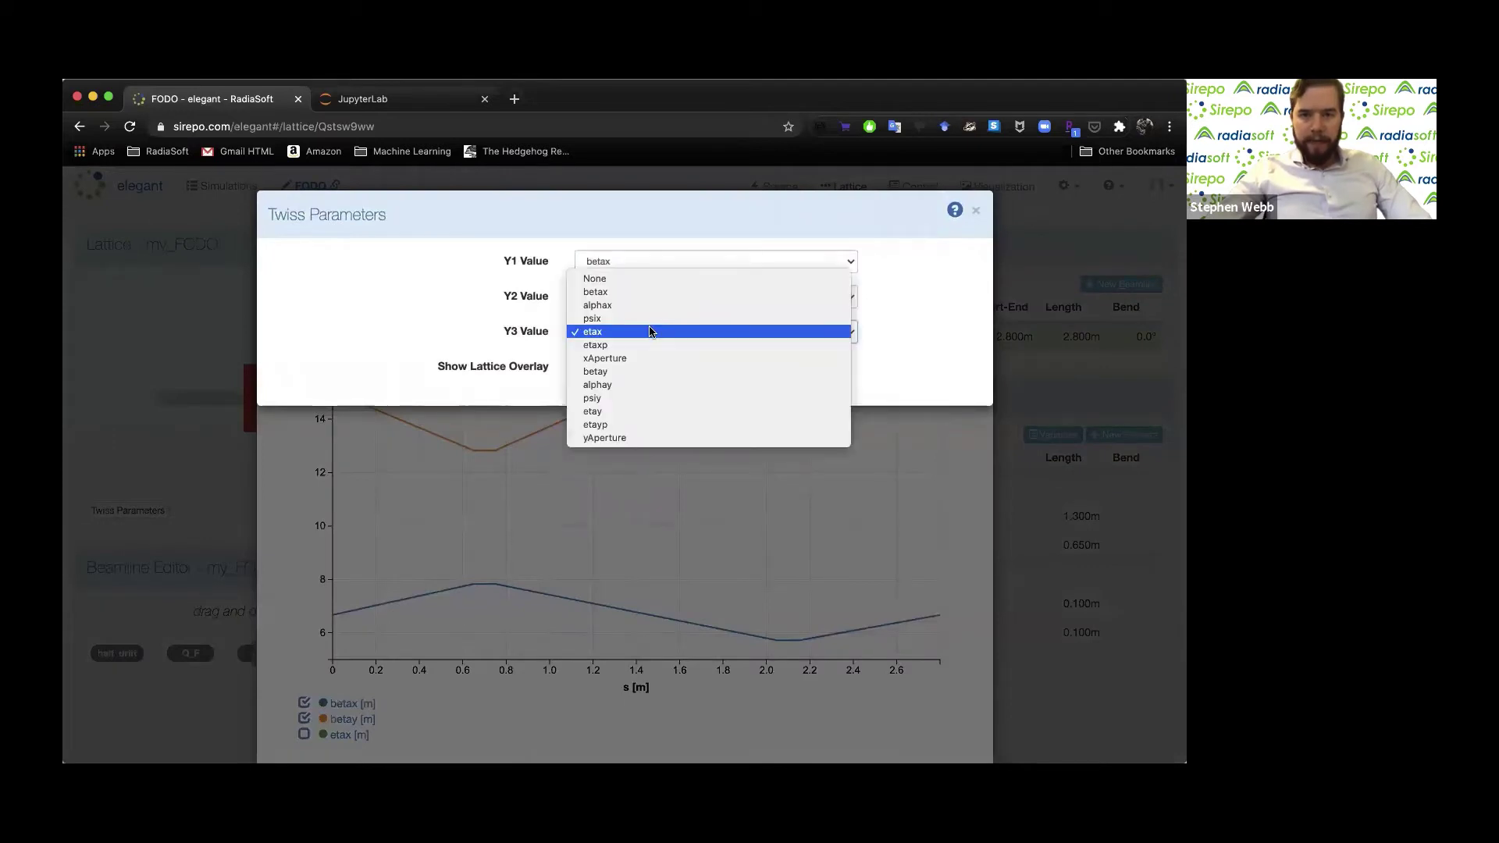
{"action": "left_click", "coordinate": [630, 279]}
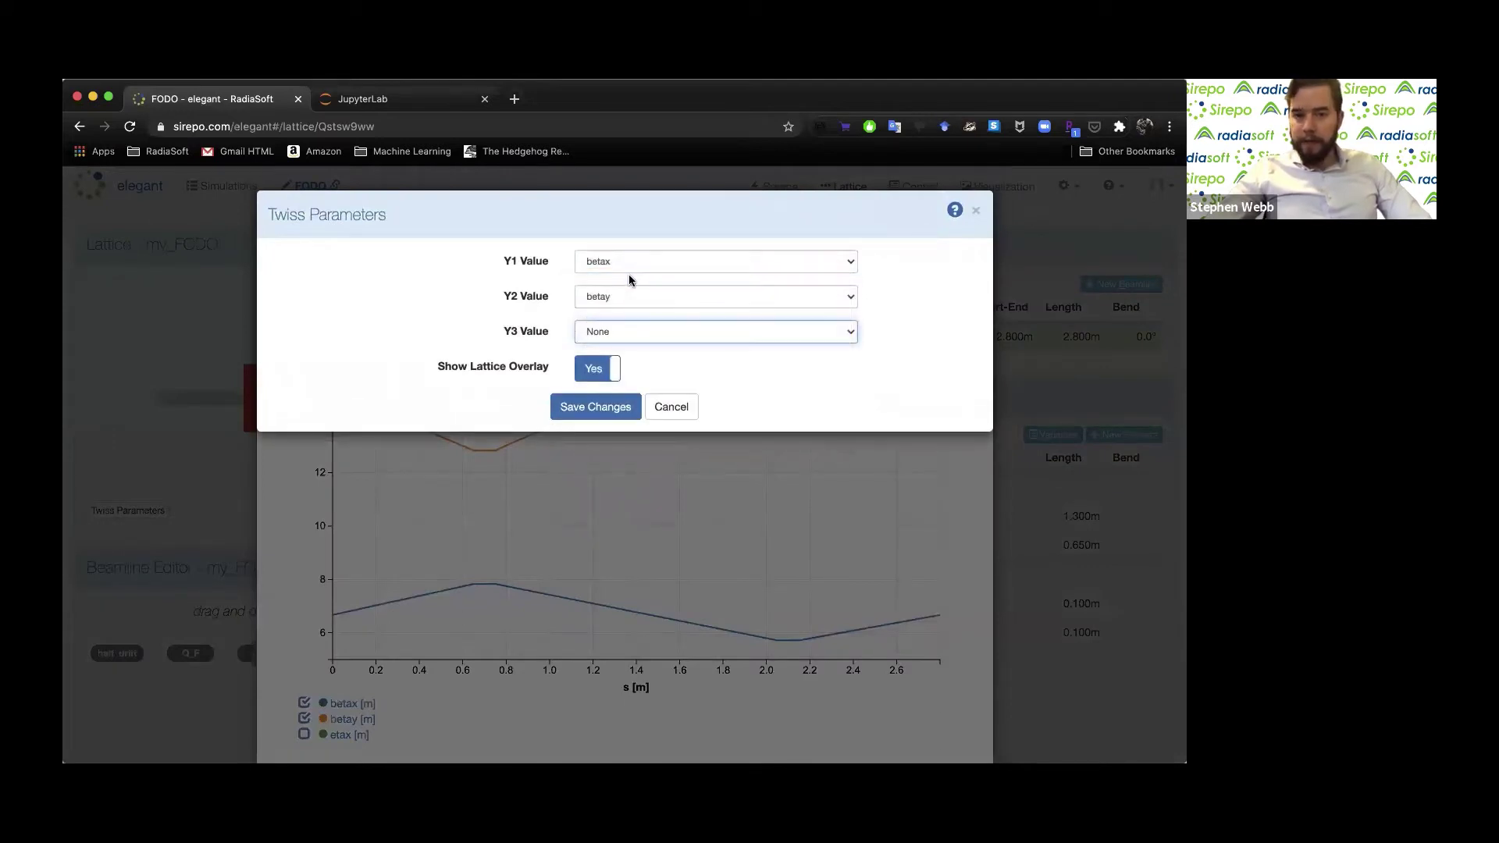
{"action": "left_click", "coordinate": [594, 373]}
{"action": "left_click", "coordinate": [596, 407]}
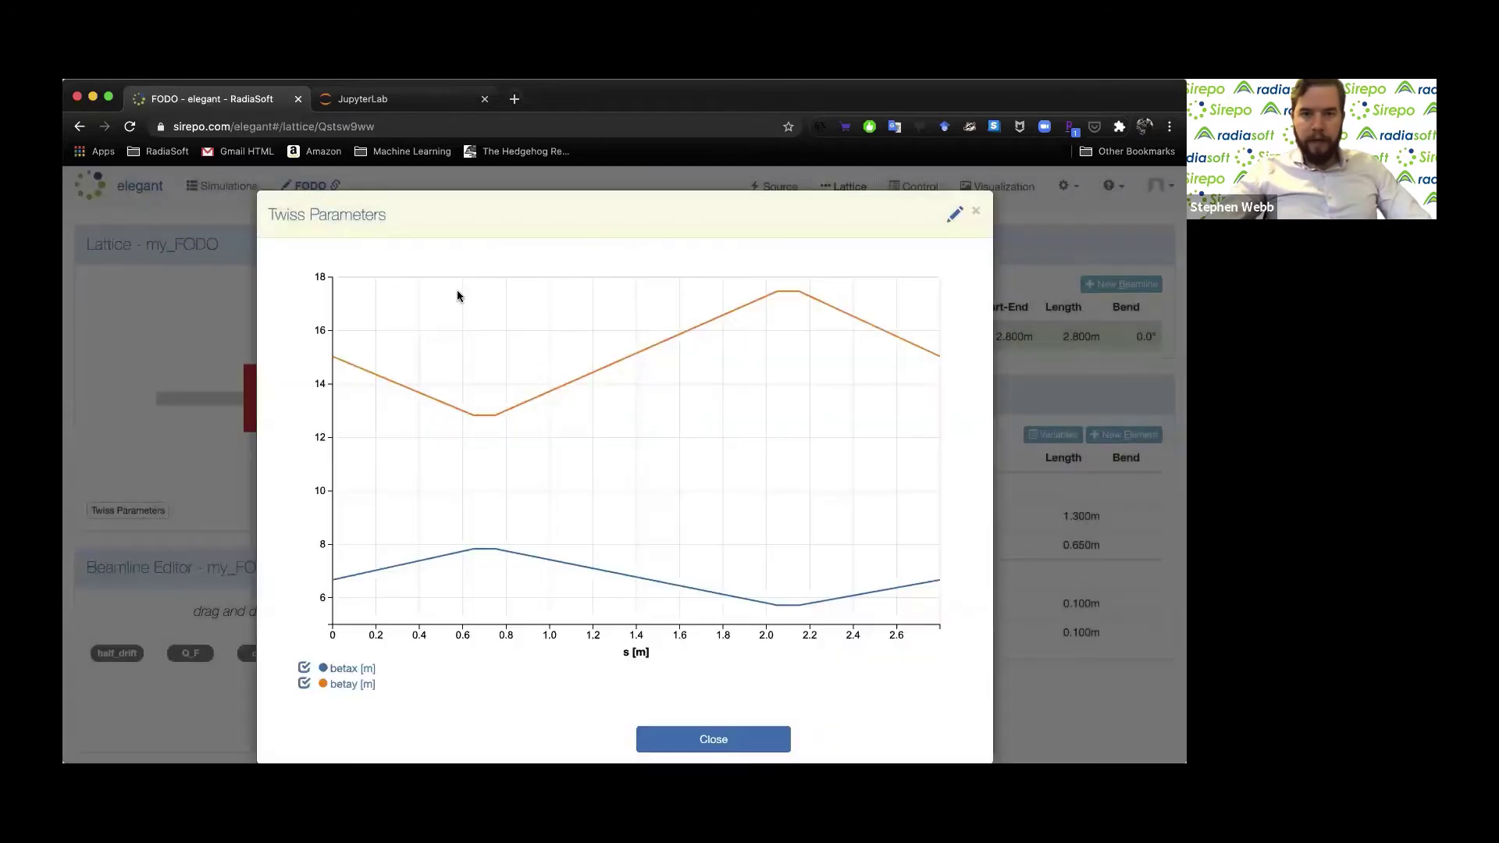
Turn the lattice overlay back on in the Twiss parameters plot and close the plot
{"action": "left_click", "coordinate": [955, 213]}
{"action": "left_click", "coordinate": [595, 367]}
{"action": "left_click", "coordinate": [596, 408]}
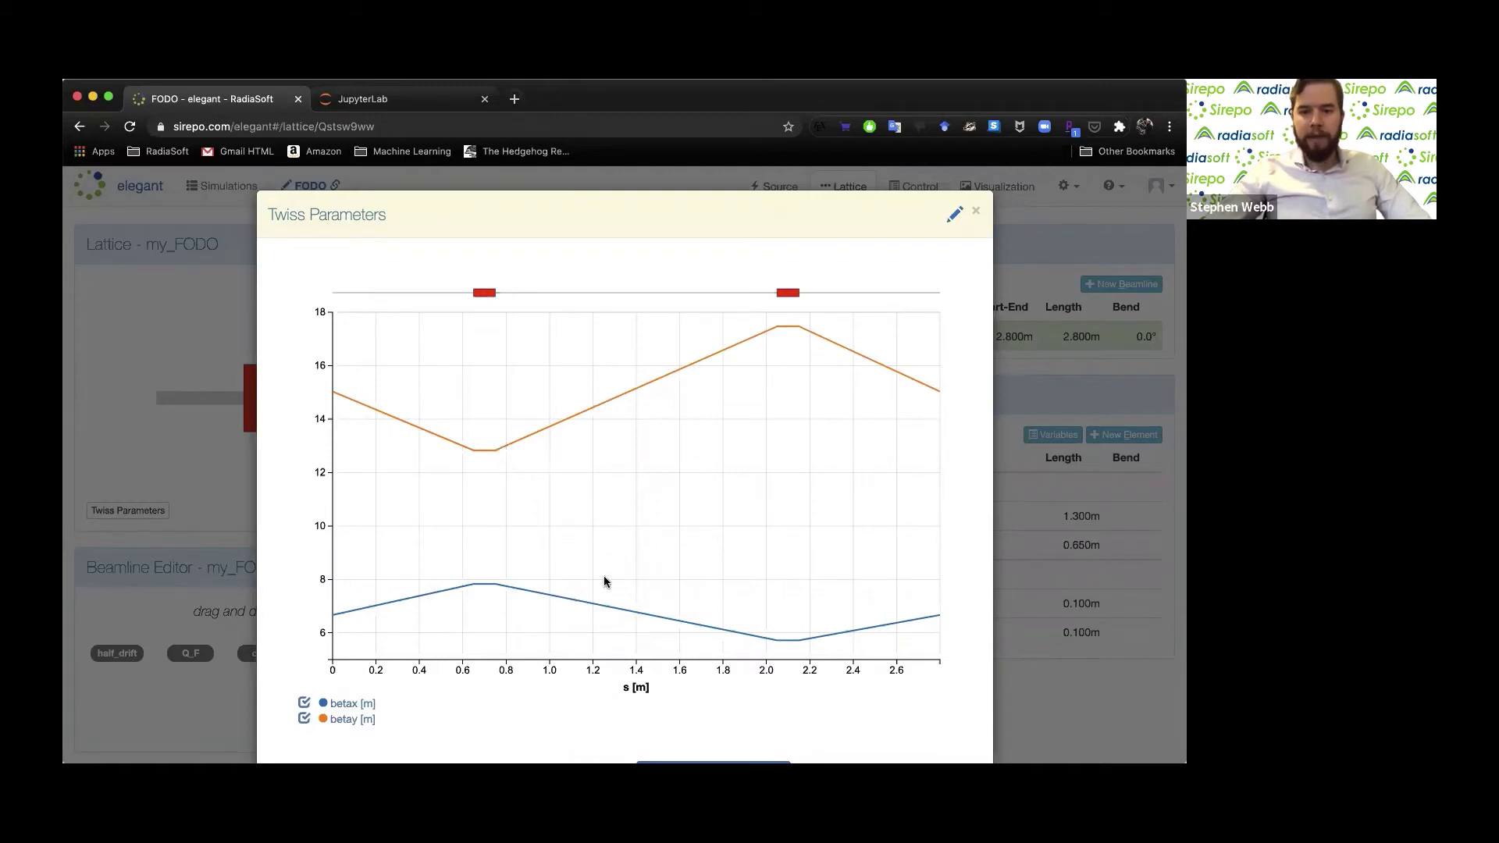
{"action": "scroll", "coordinate": [1047, 586], "scroll_direction": "down", "scroll_amount": 1}
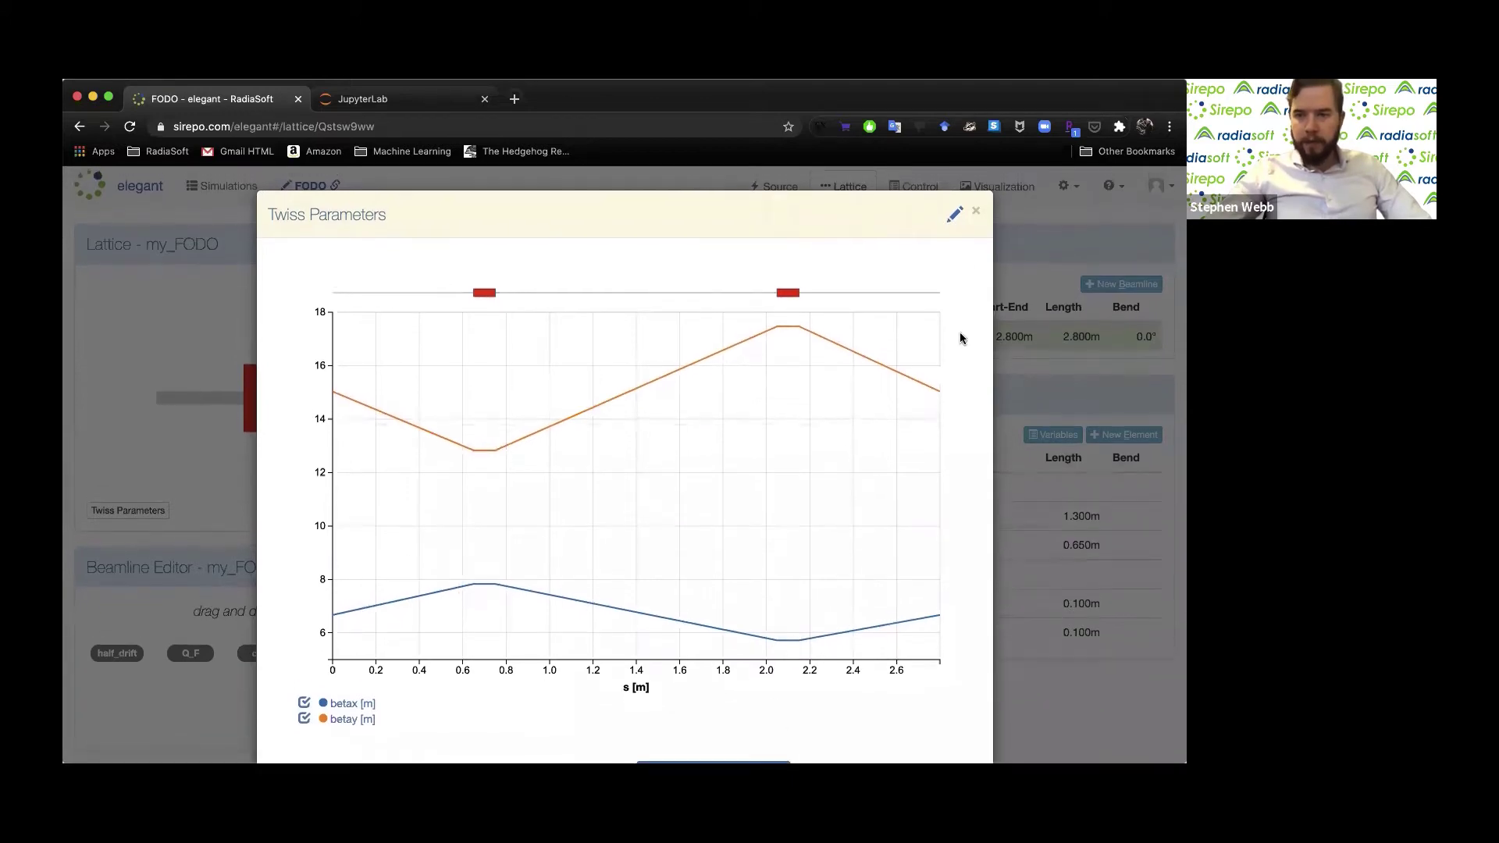
{"action": "left_click", "coordinate": [976, 213]}
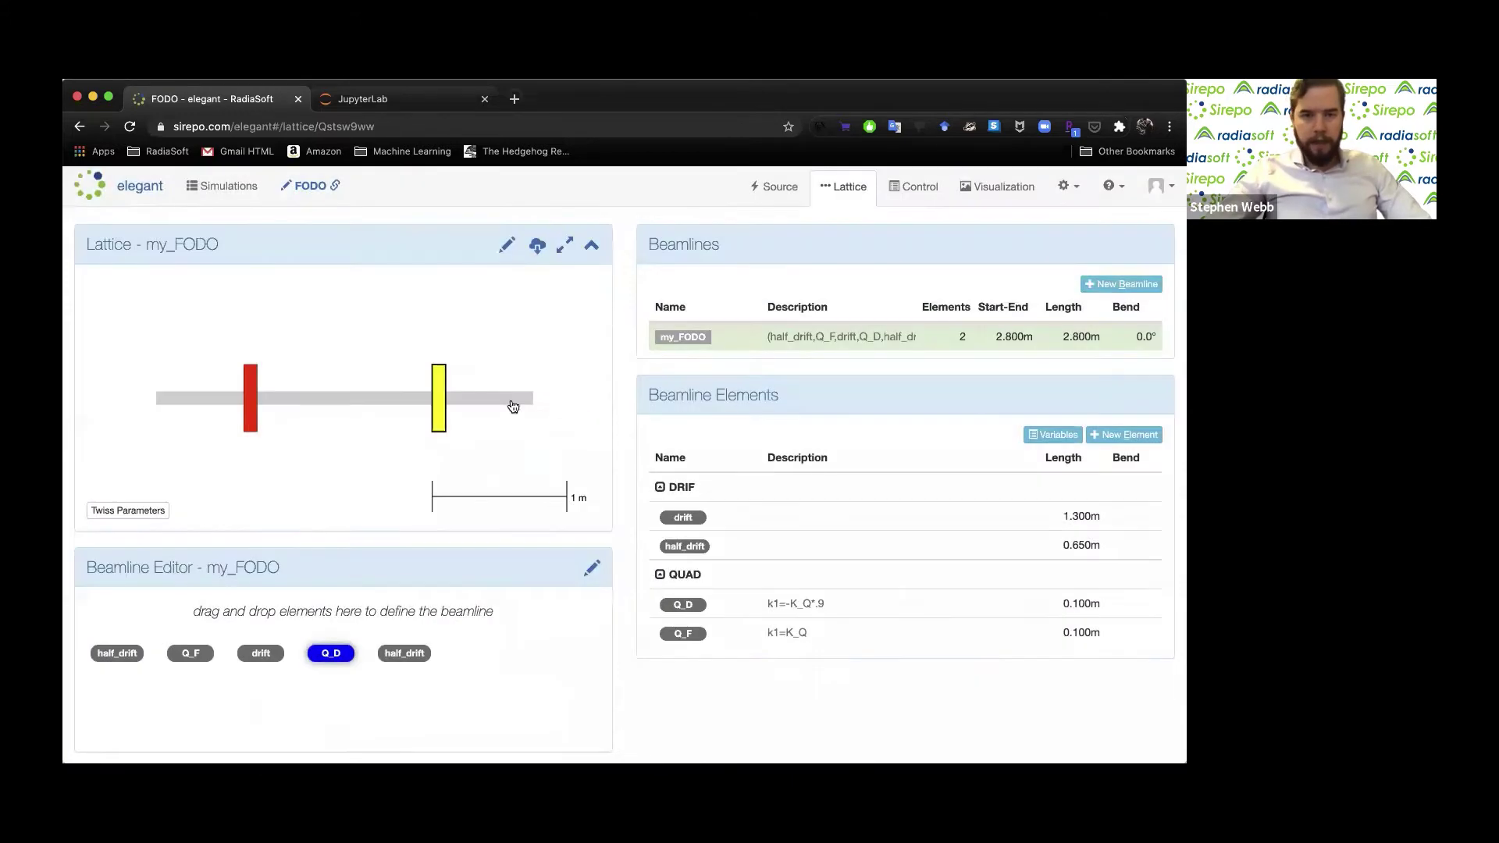
Set Q_D's K1 back to -K_Q and save the quadrupole
{"action": "double_click", "coordinate": [439, 410]}
{"action": "left_click", "coordinate": [849, 409]}
{"action": "key", "text": "BackSpace"}
{"action": "key", "text": "BackSpace"}
{"action": "key", "text": "BackSpace"}
{"action": "left_click", "coordinate": [595, 630]}
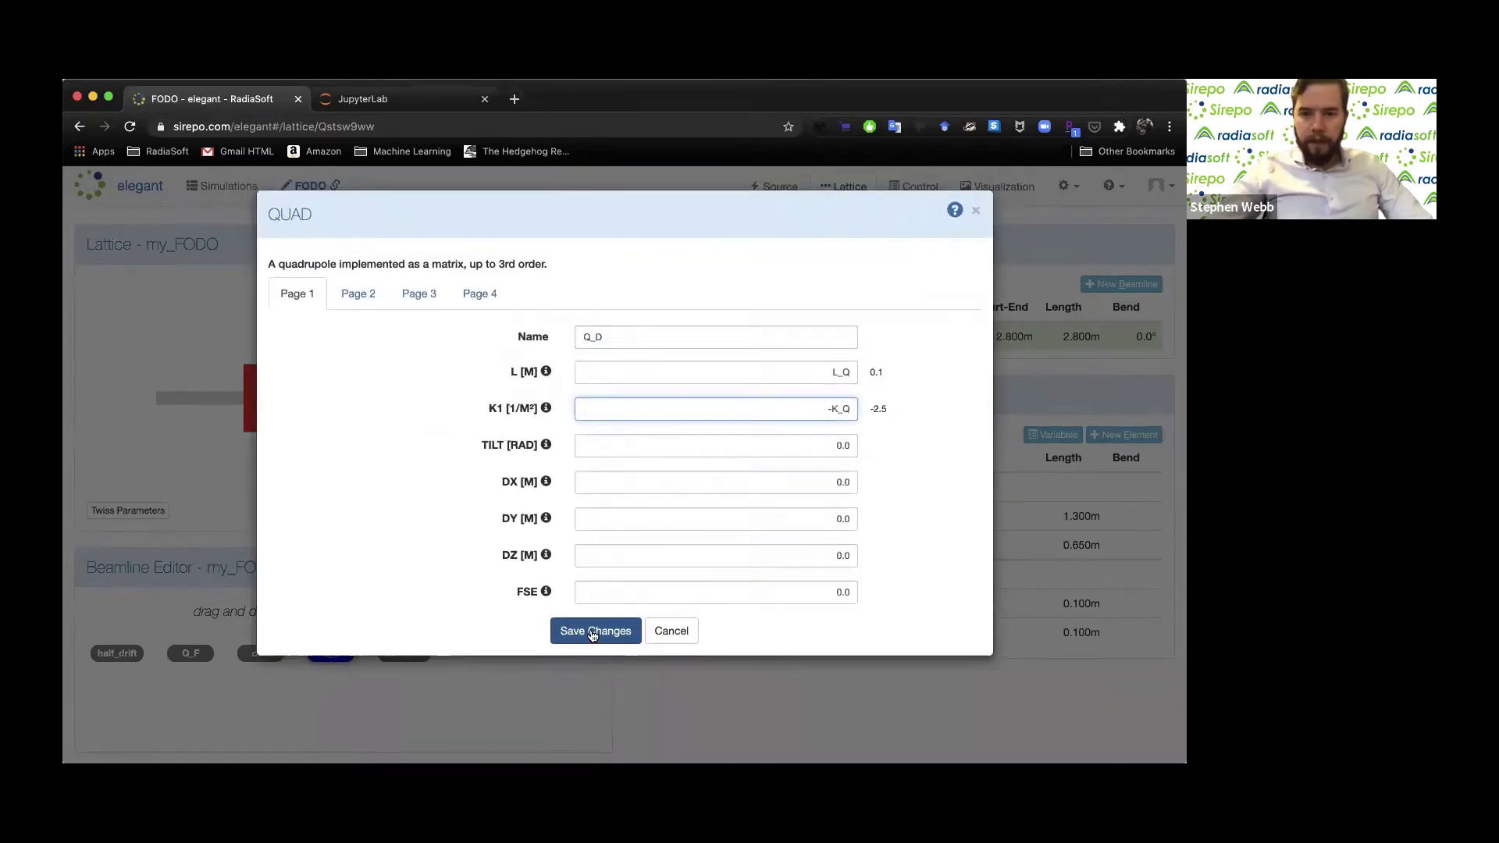
Look over the control commands and the simulation status page, and view the FODO simulation's name, folder and notes
{"action": "left_click", "coordinate": [899, 185]}
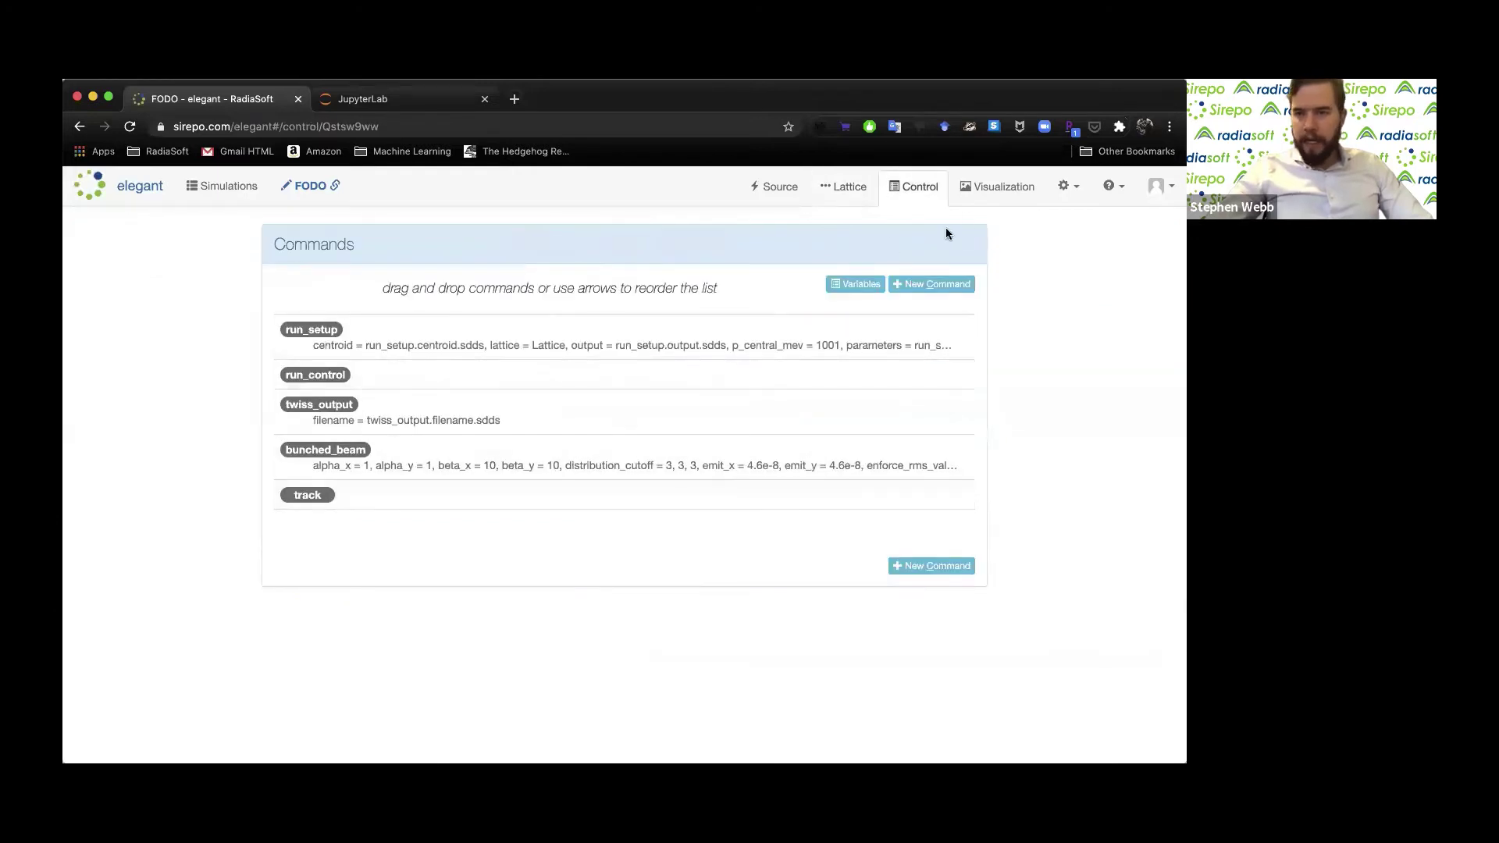
{"action": "left_click", "coordinate": [979, 196]}
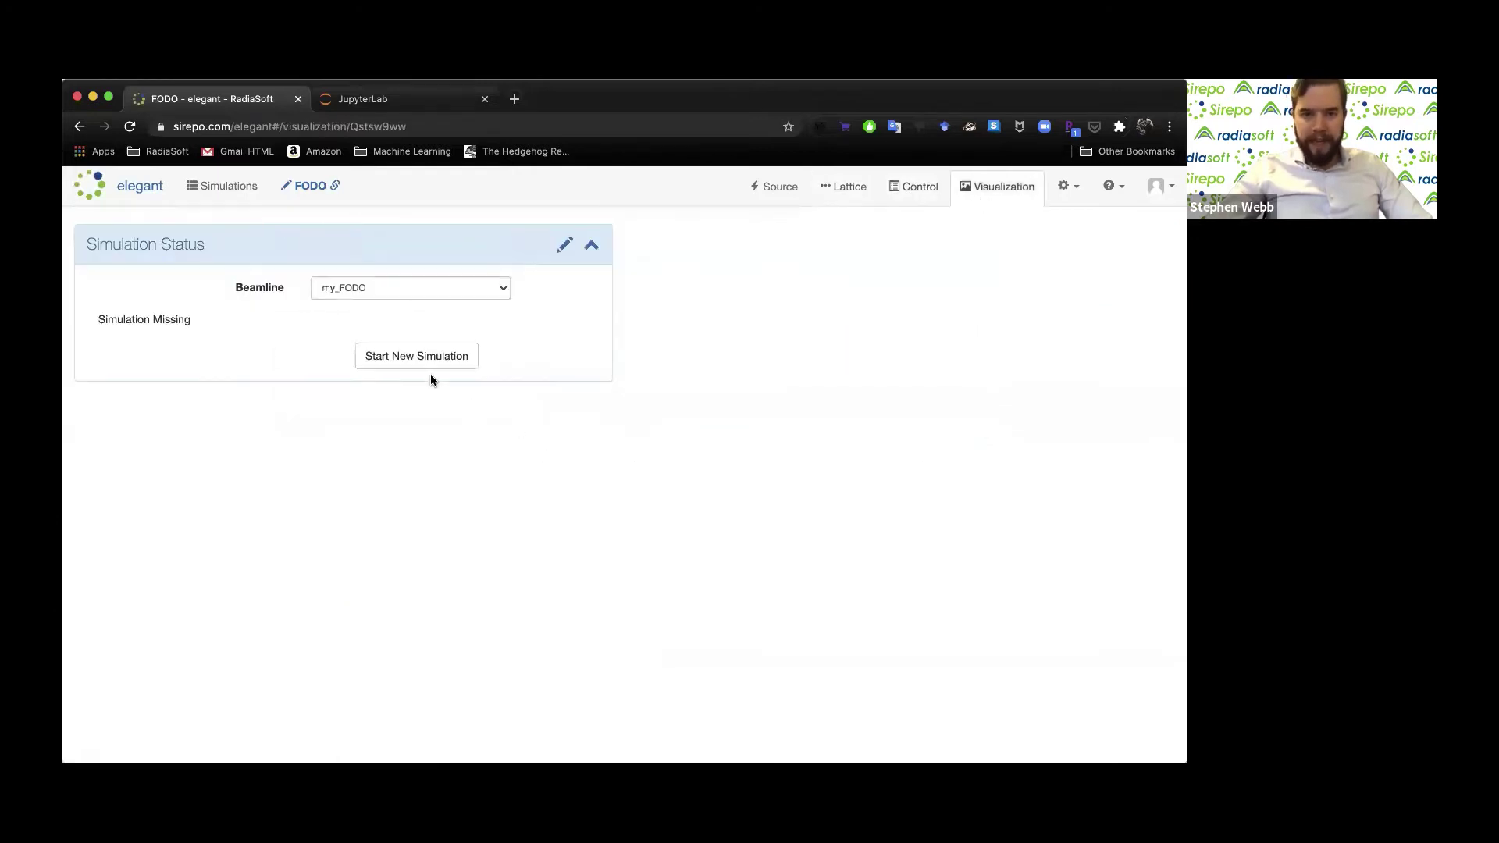
{"action": "left_click", "coordinate": [834, 193]}
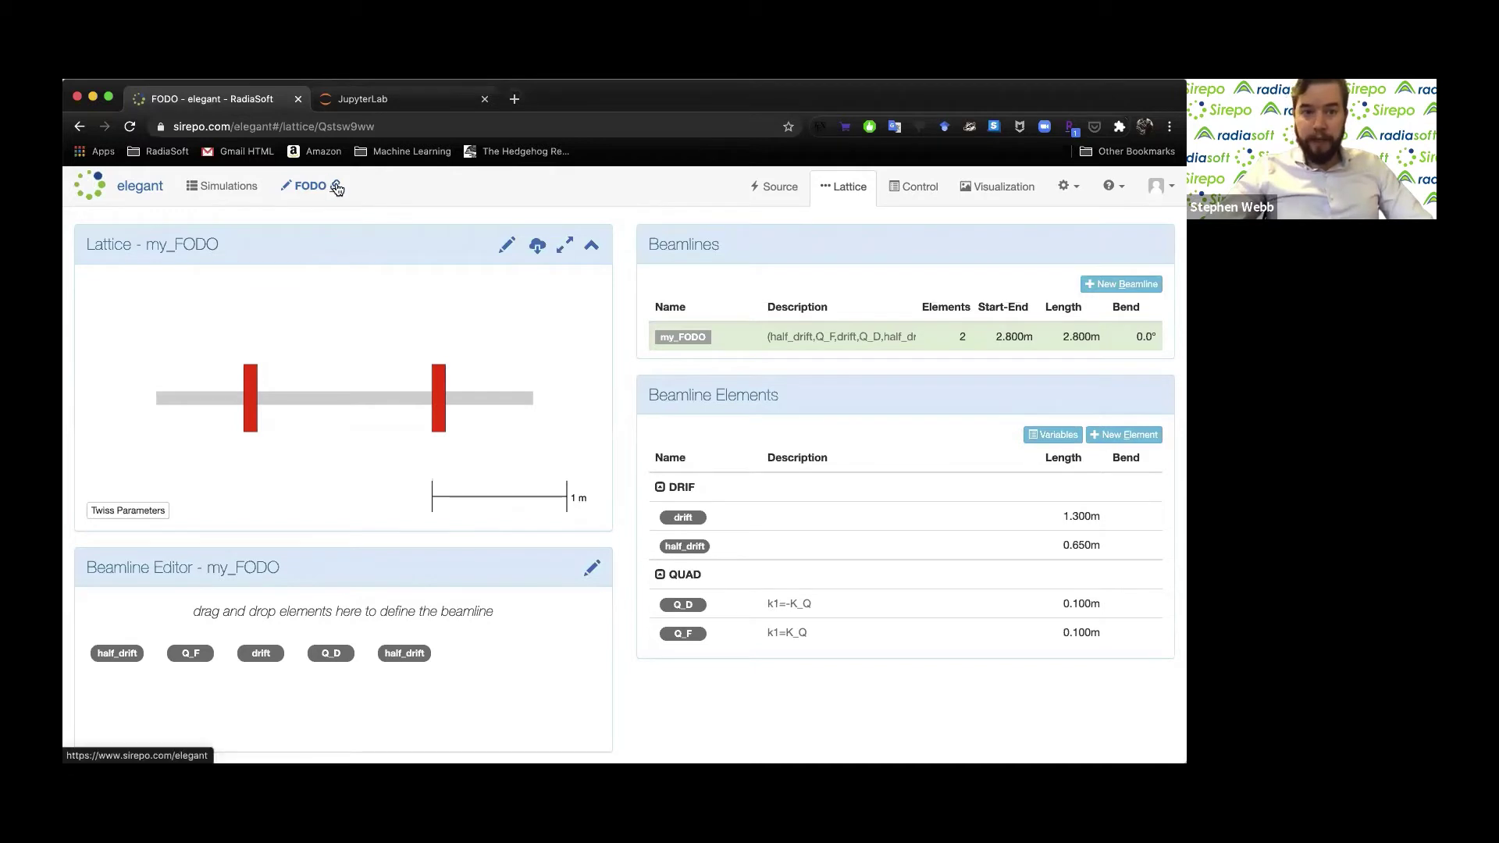
{"action": "left_click", "coordinate": [285, 187]}
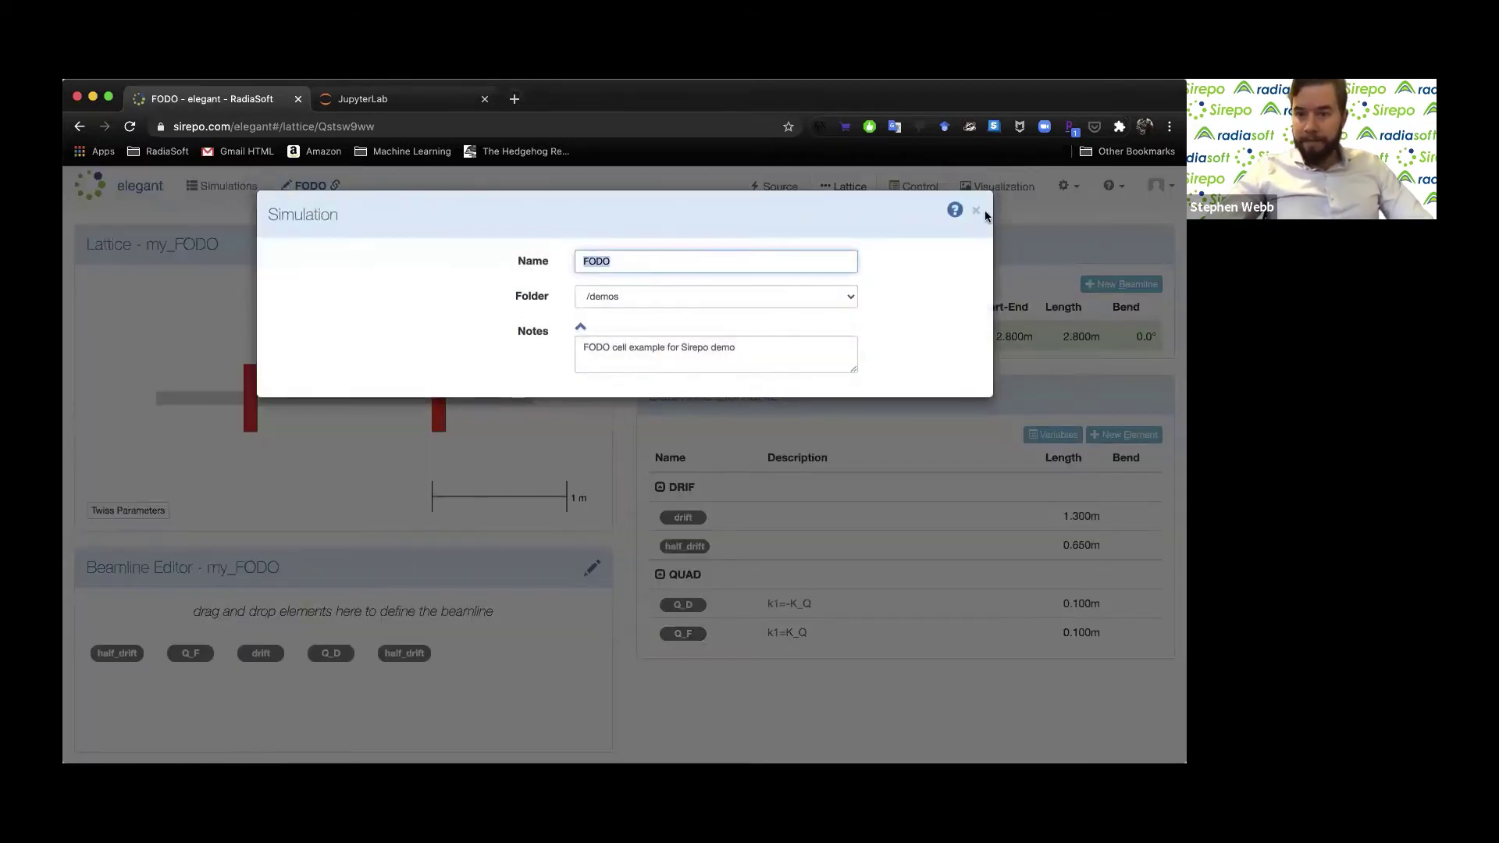
Close the simulation details, copy the share link for the FODO simulation and close the share dialog
{"action": "left_click", "coordinate": [977, 209]}
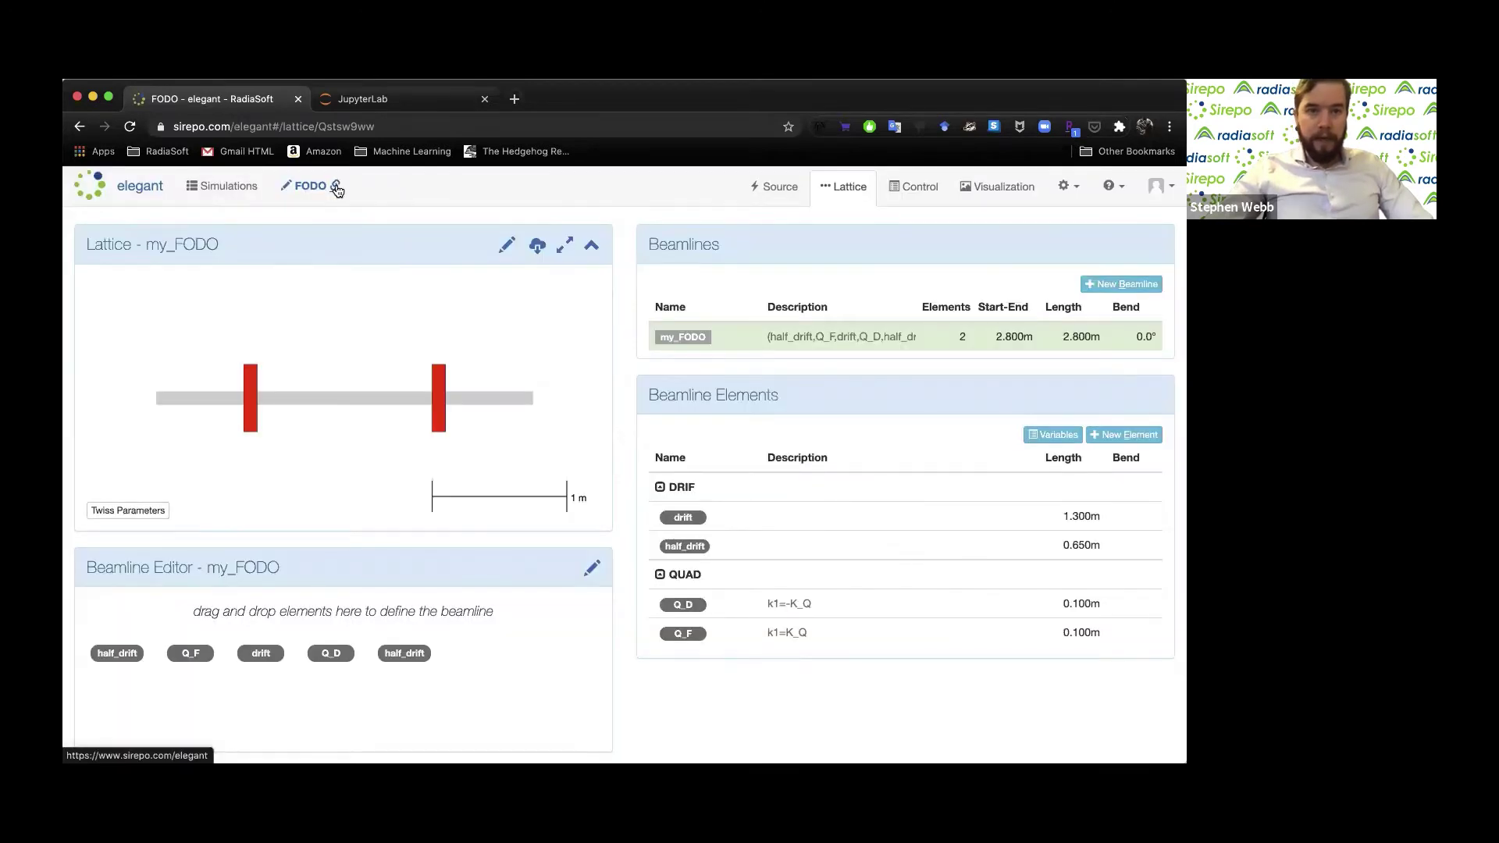
{"action": "left_click", "coordinate": [337, 190]}
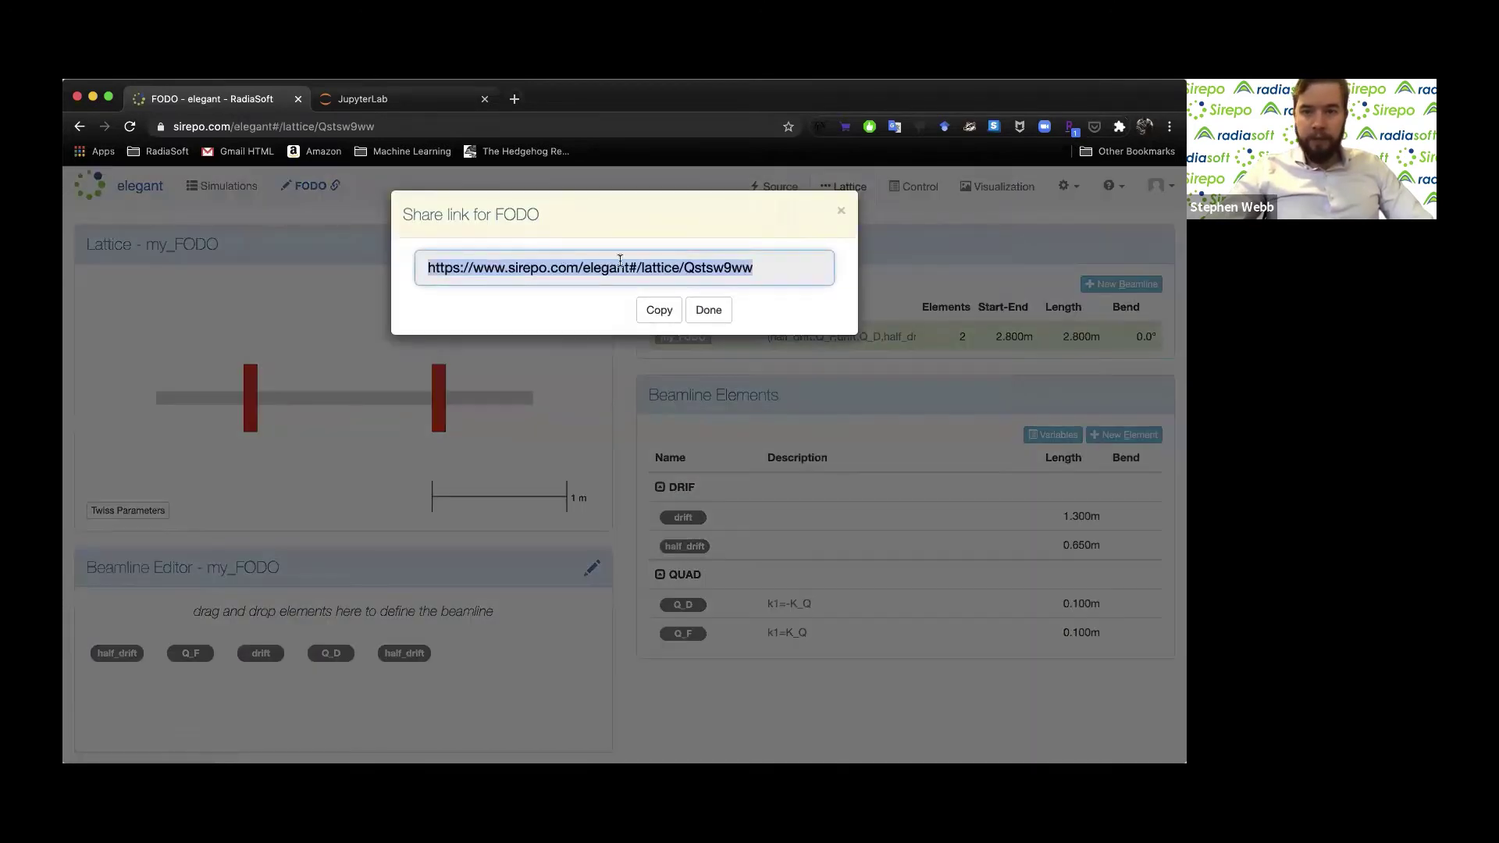
{"action": "left_click", "coordinate": [658, 312]}
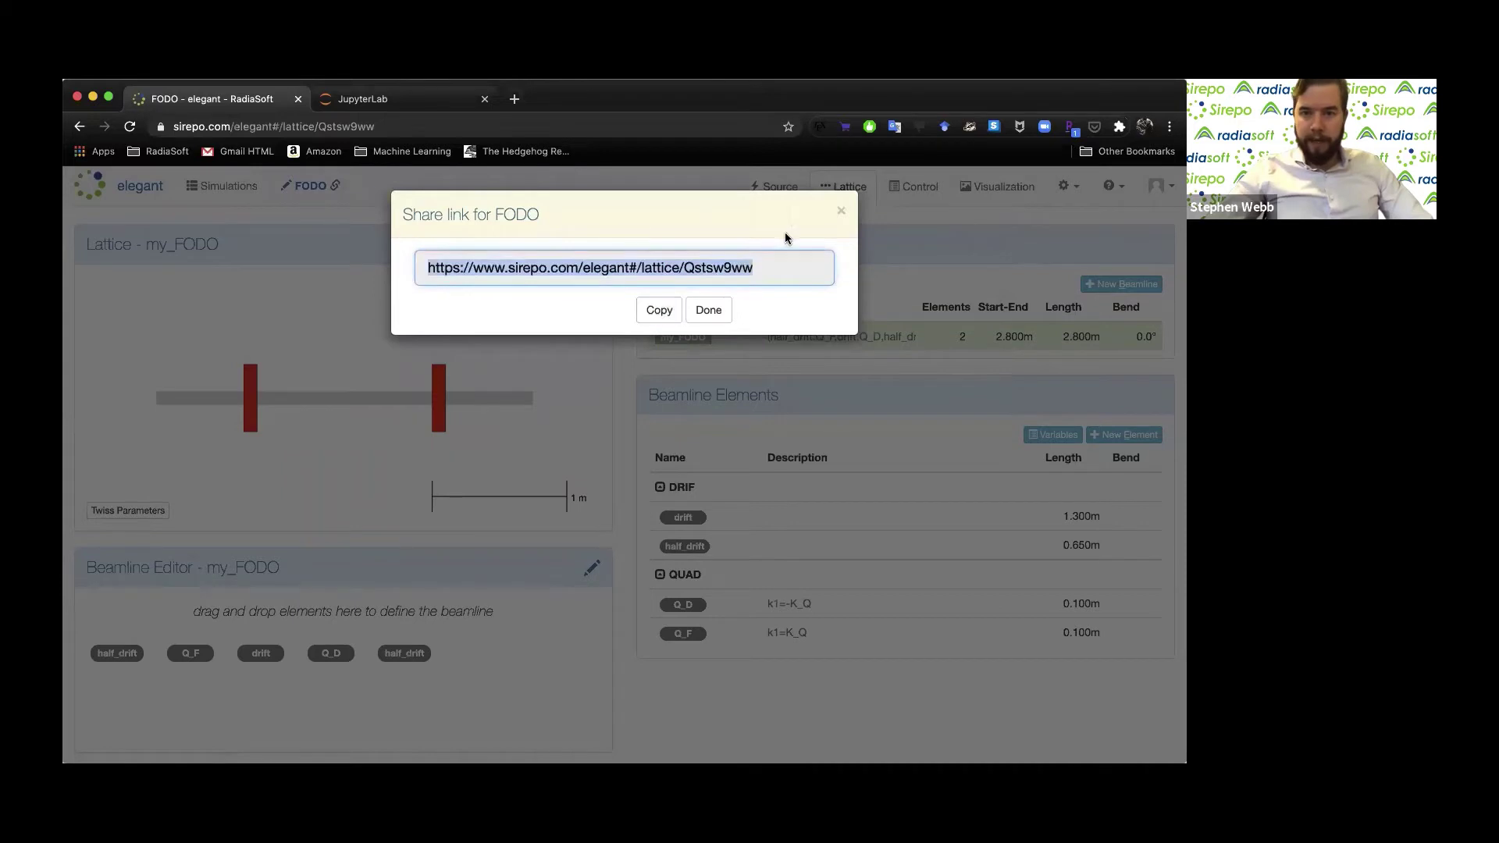
{"action": "left_click", "coordinate": [843, 216]}
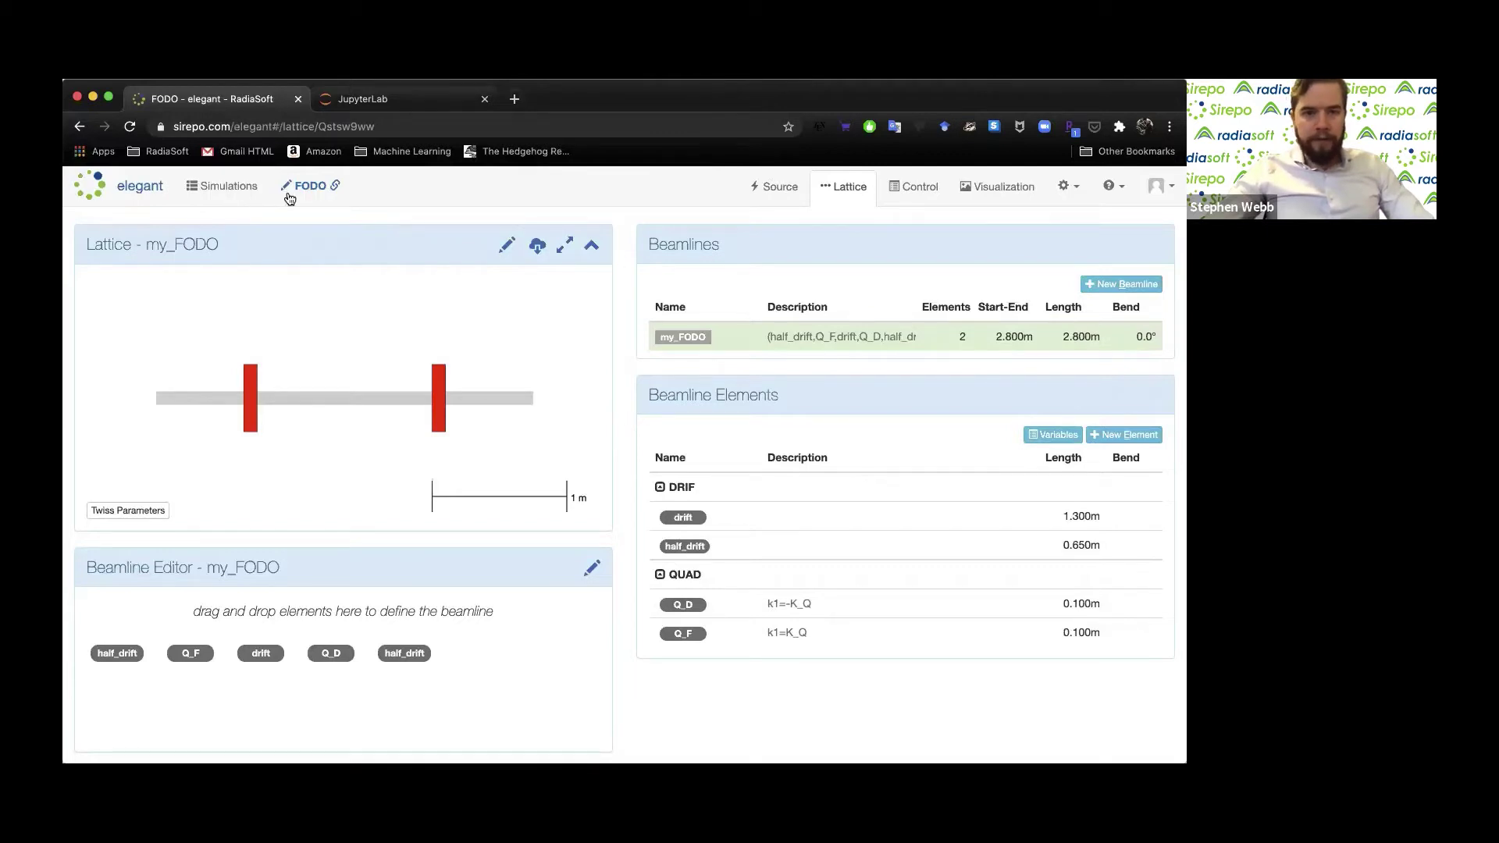
Open the fodo opt simulation from the demos folder and look over its bunch source settings and phase space plots
{"action": "left_click", "coordinate": [221, 194]}
{"action": "left_click", "coordinate": [528, 261]}
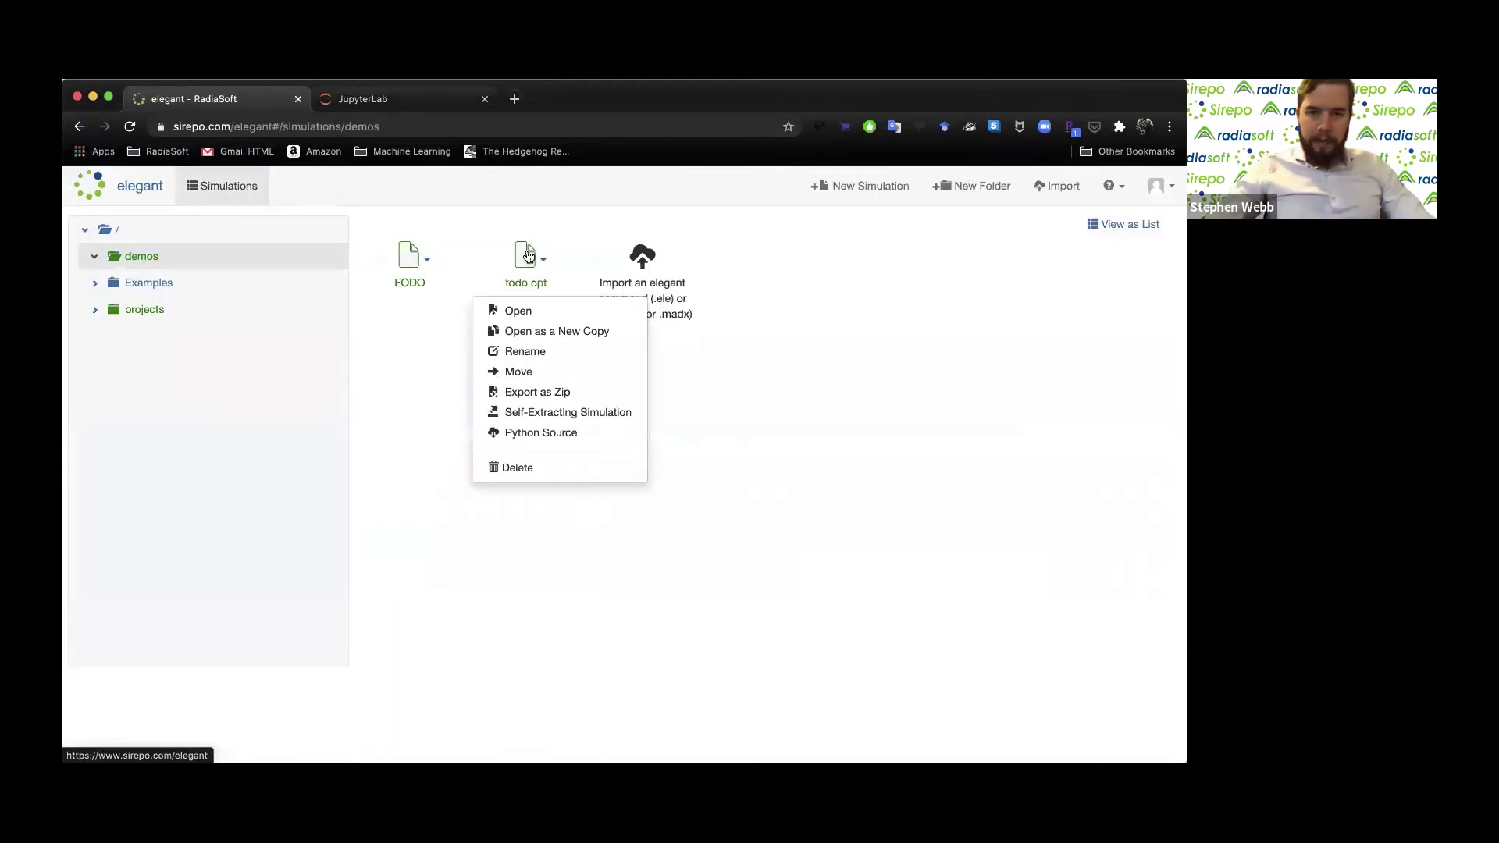
{"action": "left_click", "coordinate": [524, 307]}
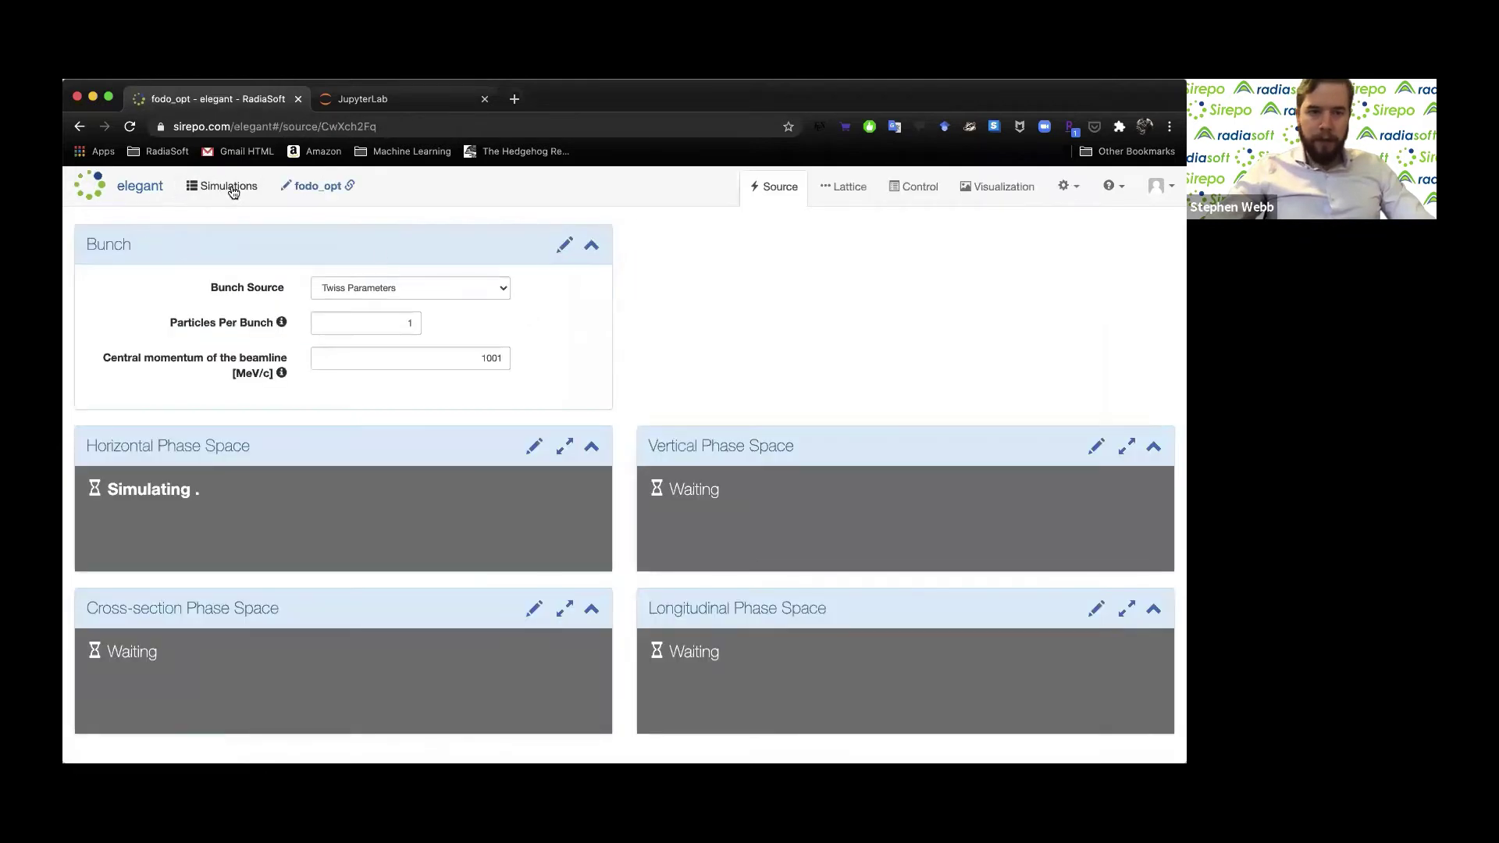
{"action": "left_click", "coordinate": [234, 189]}
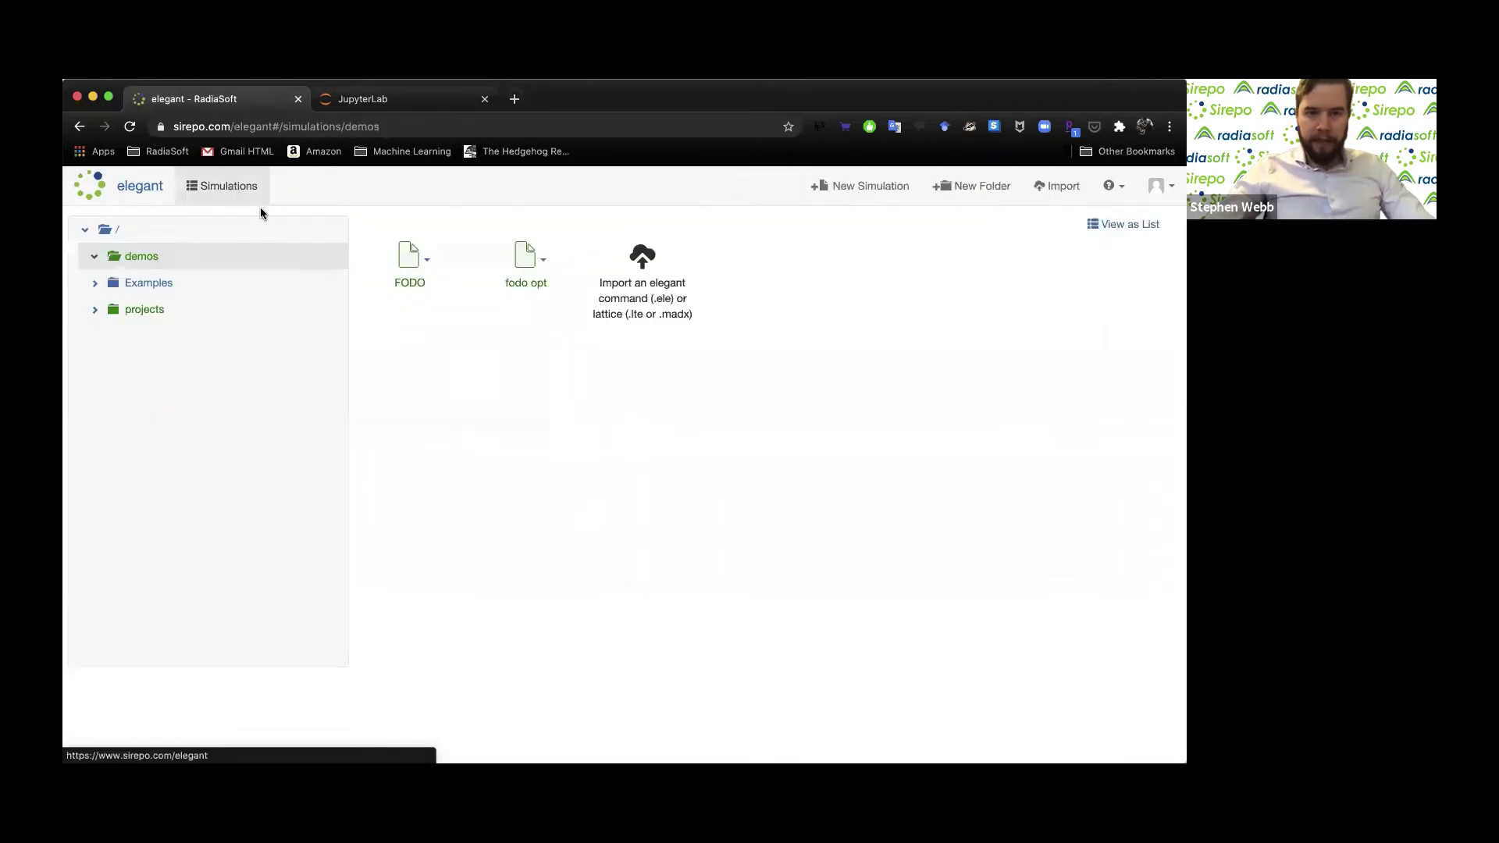
{"action": "left_click", "coordinate": [543, 263]}
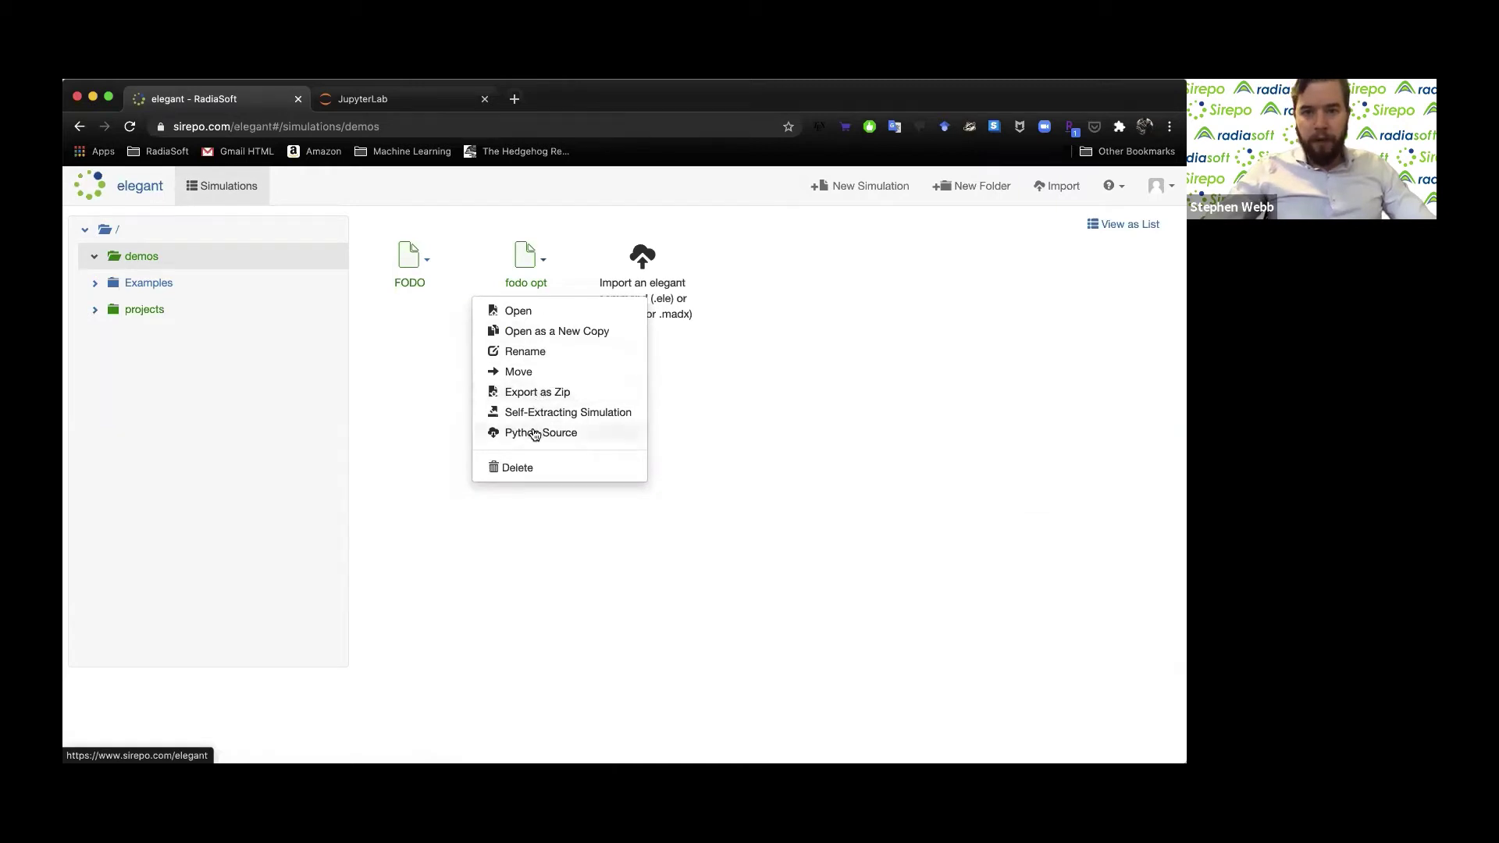
{"action": "left_click", "coordinate": [522, 312]}
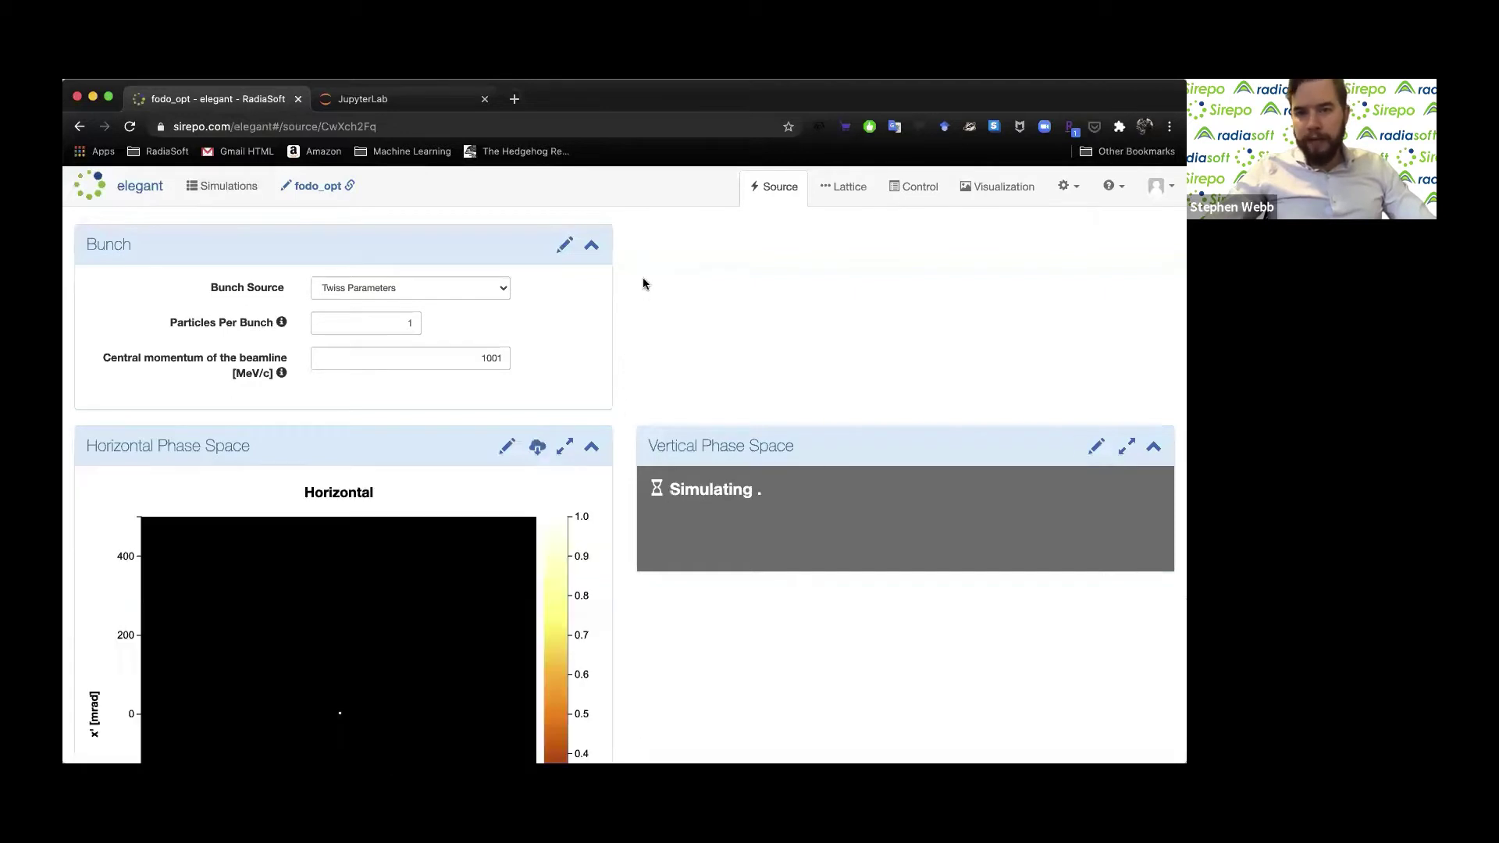
{"action": "scroll", "coordinate": [621, 392], "scroll_direction": "down", "scroll_amount": 2}
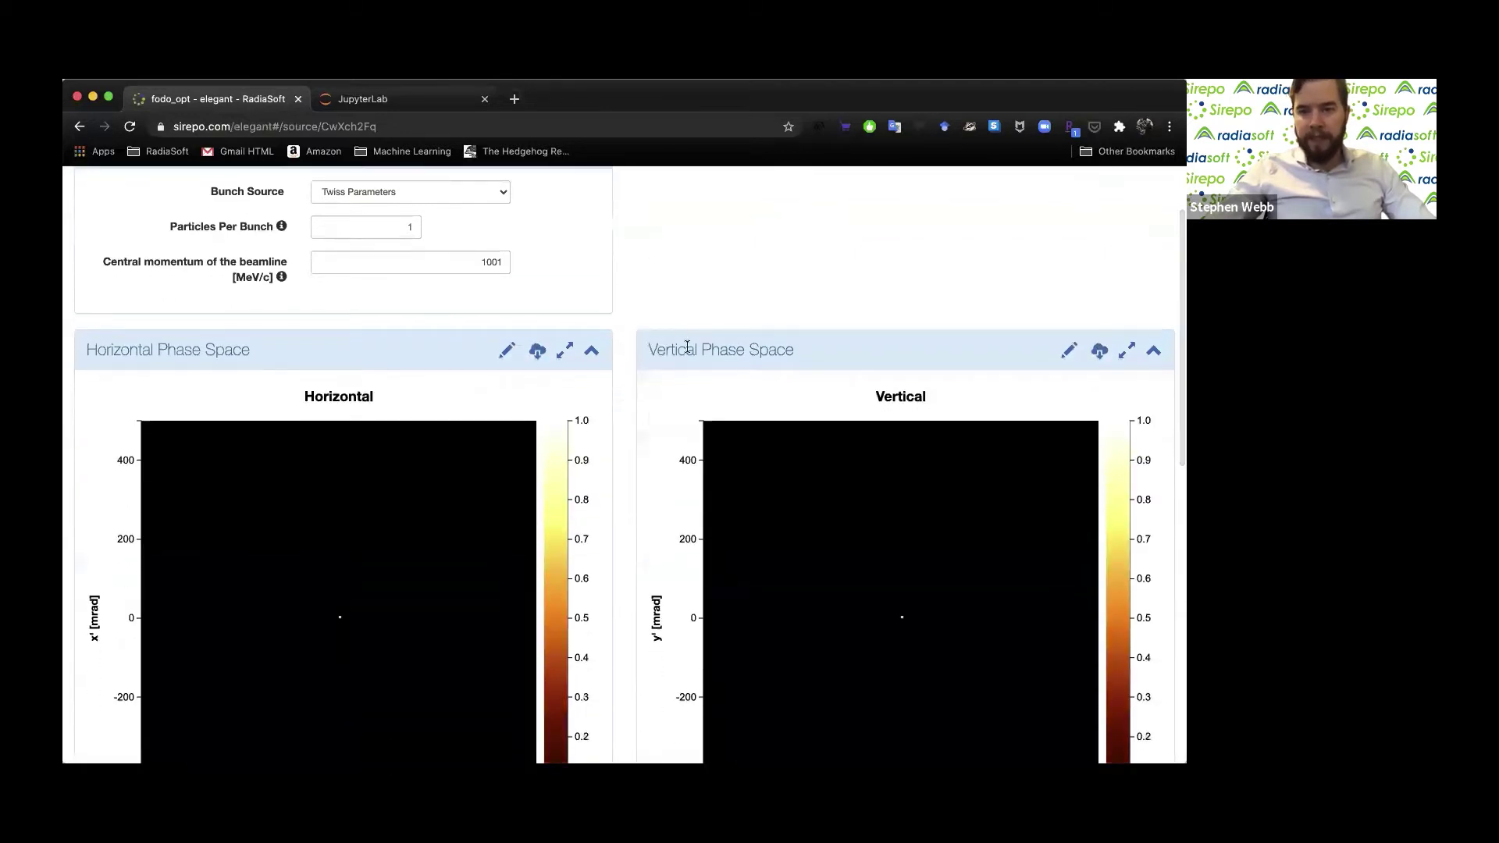
{"action": "scroll", "coordinate": [657, 300], "scroll_direction": "up", "scroll_amount": 2}
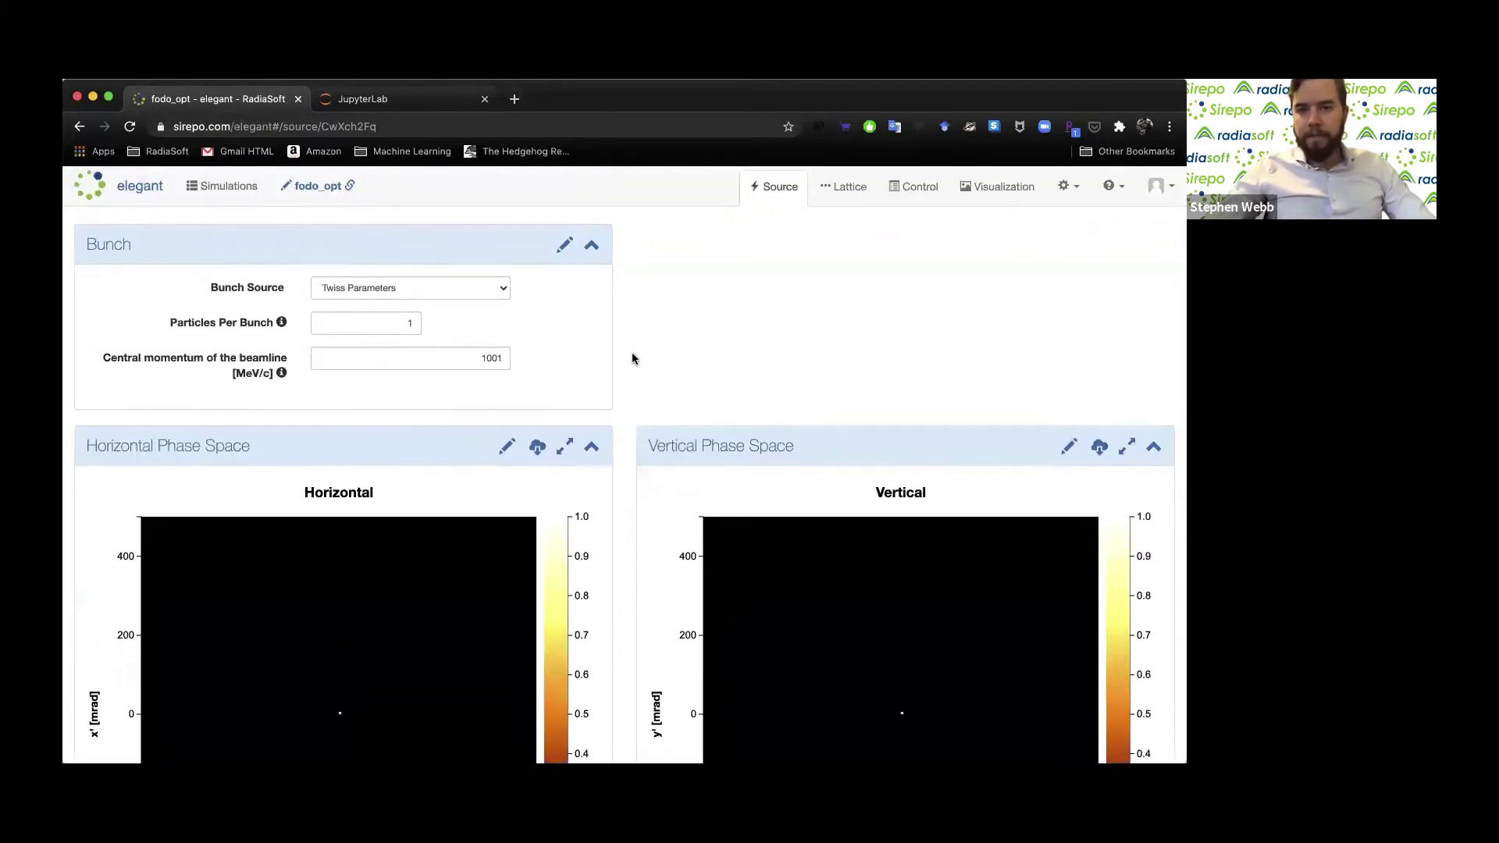
View the fodo lattice and its Twiss parameters plot, and close the plot
{"action": "left_click", "coordinate": [849, 191]}
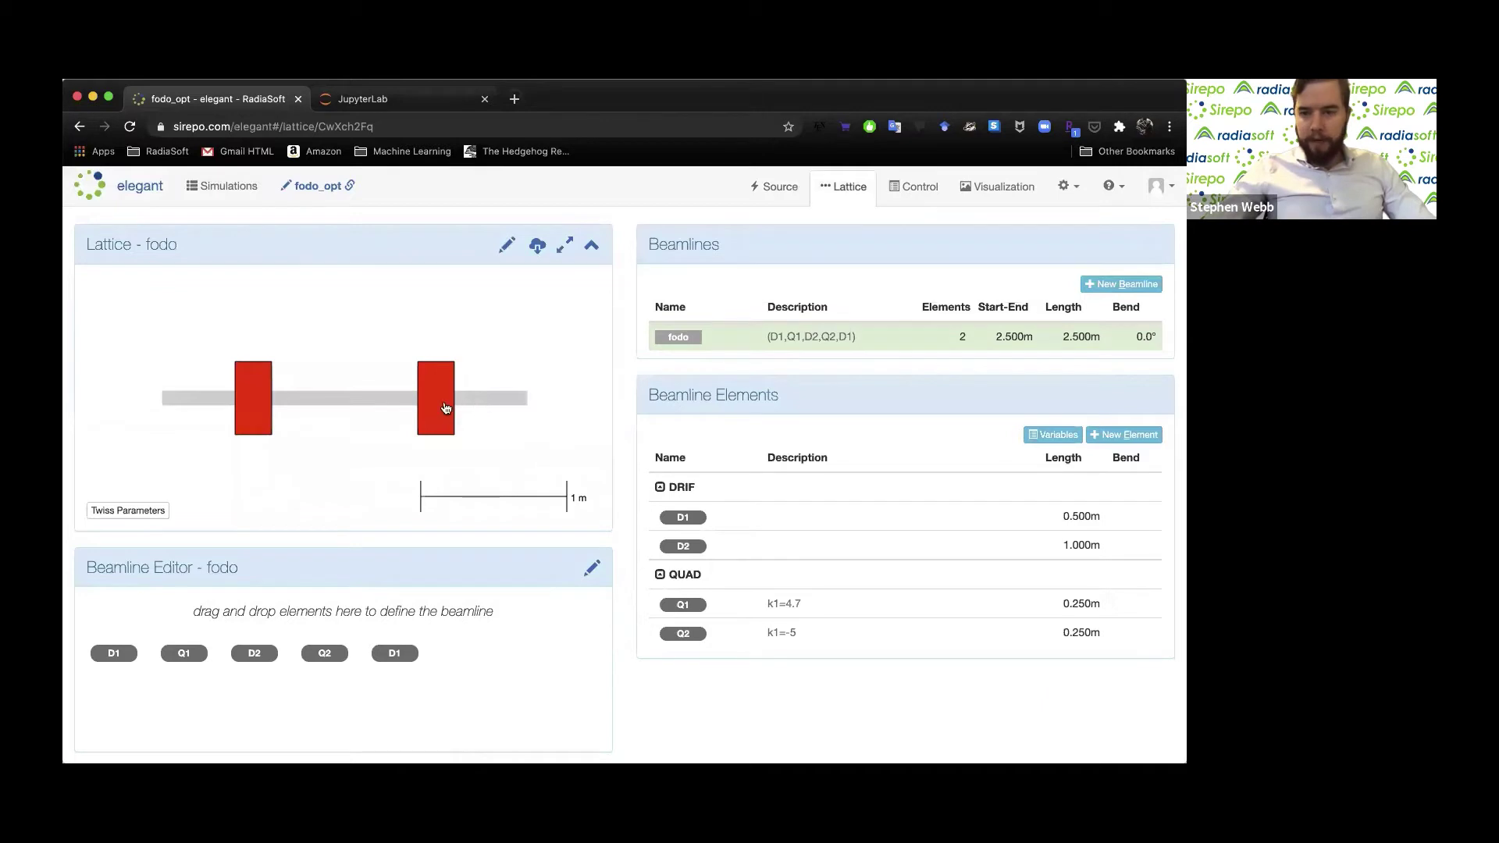
{"action": "left_click", "coordinate": [128, 511]}
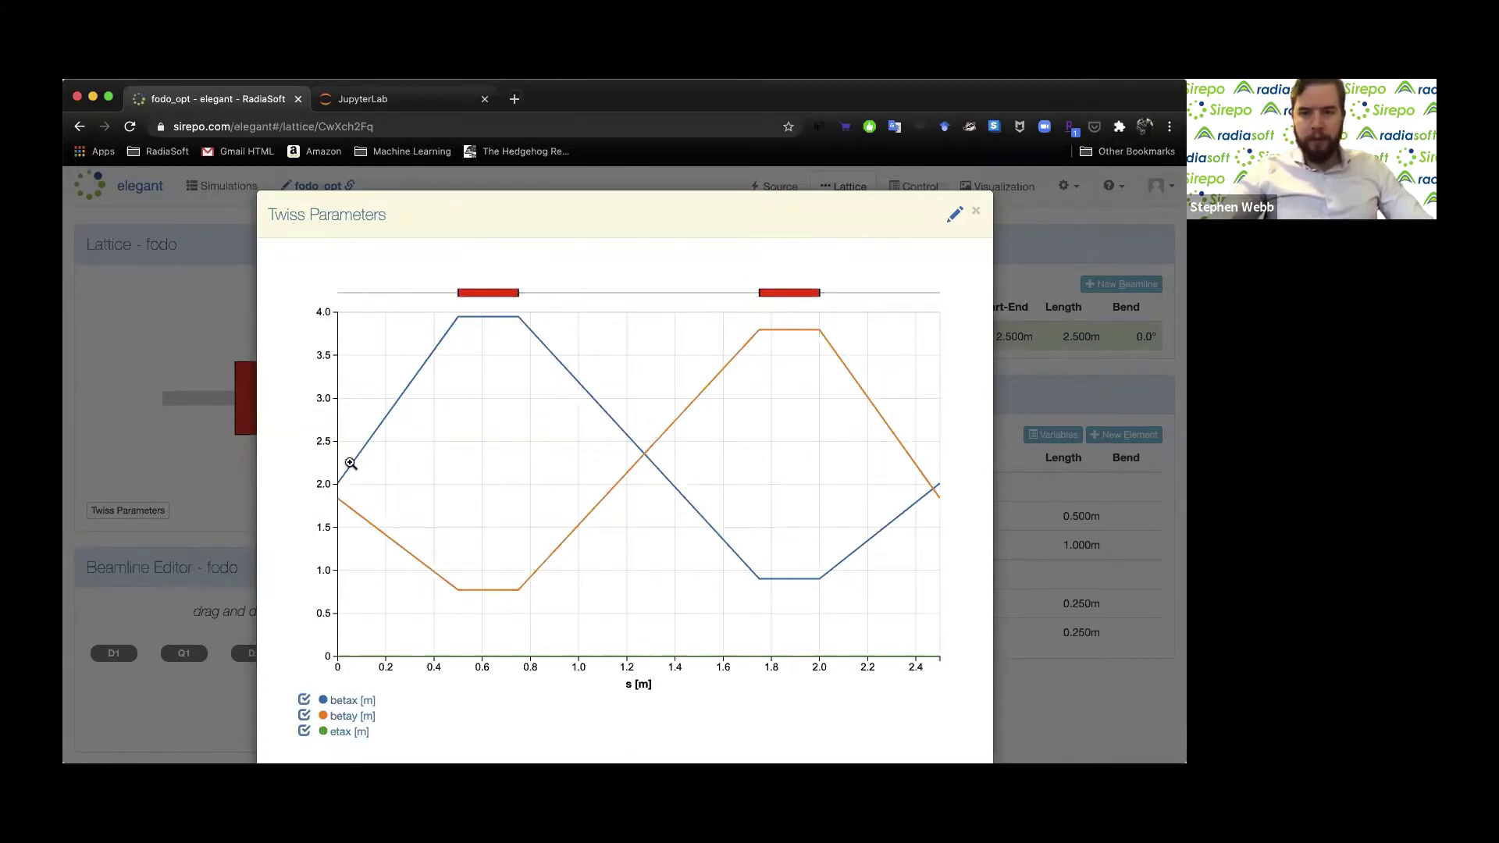
{"action": "left_click", "coordinate": [977, 209]}
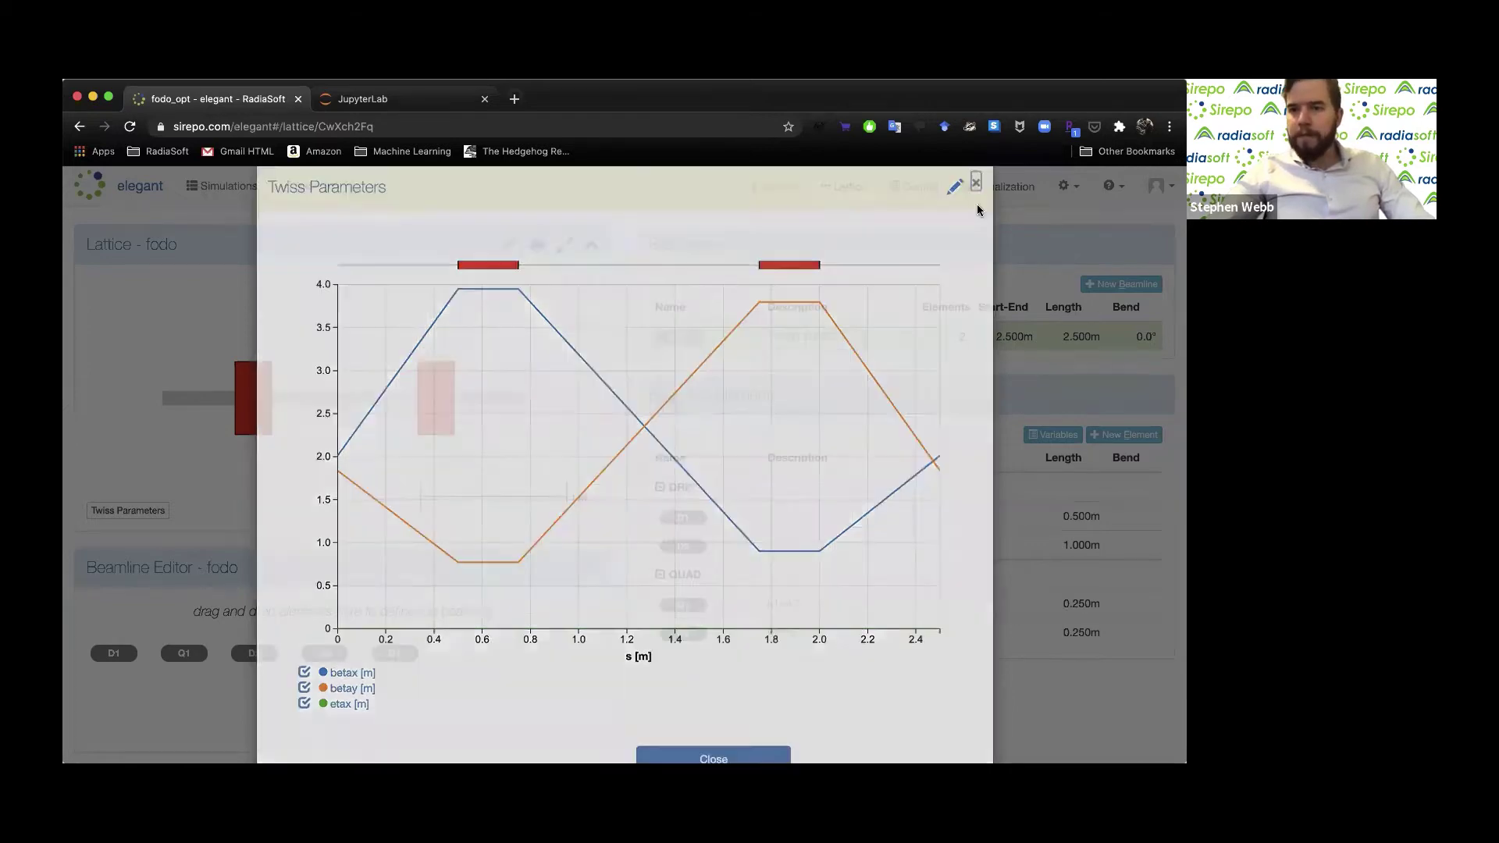
Open the first run_setup control command for editing and check its choices for the final output file and the beamline
{"action": "left_click", "coordinate": [920, 188]}
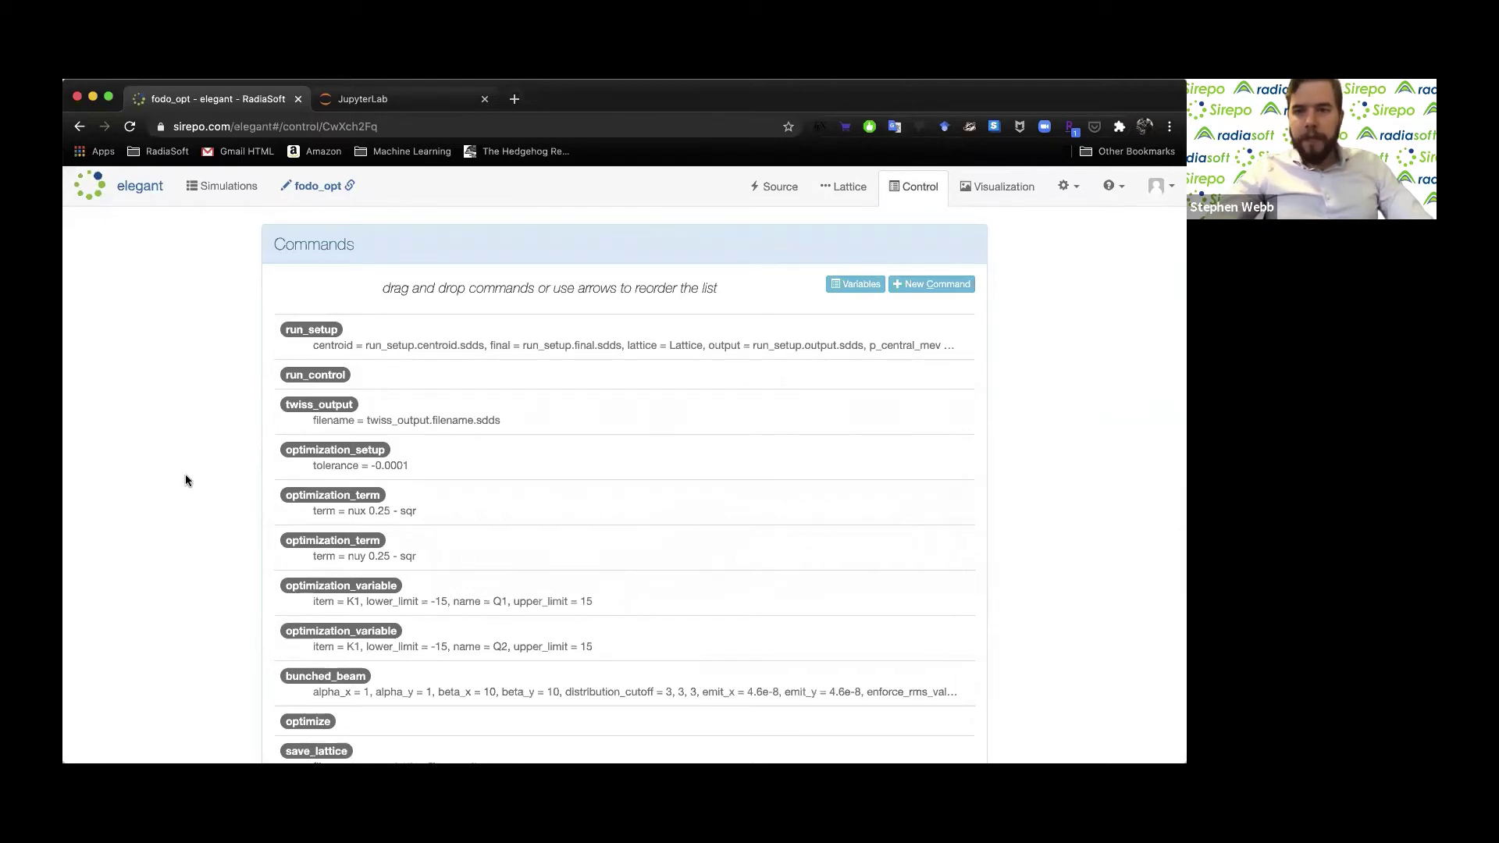
{"action": "mouse_move", "coordinate": [391, 465]}
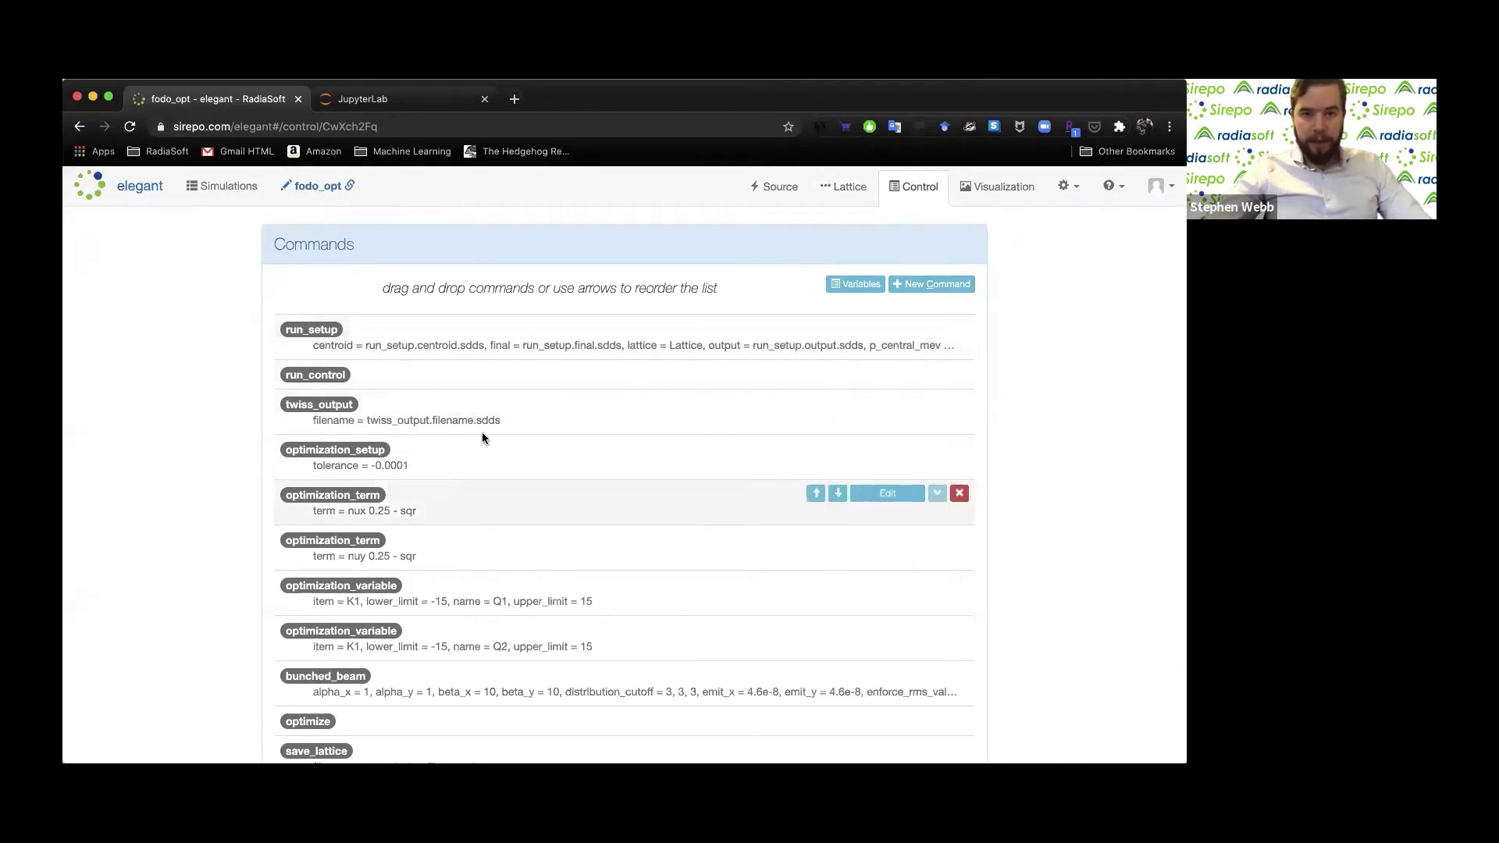
{"action": "mouse_move", "coordinate": [432, 326]}
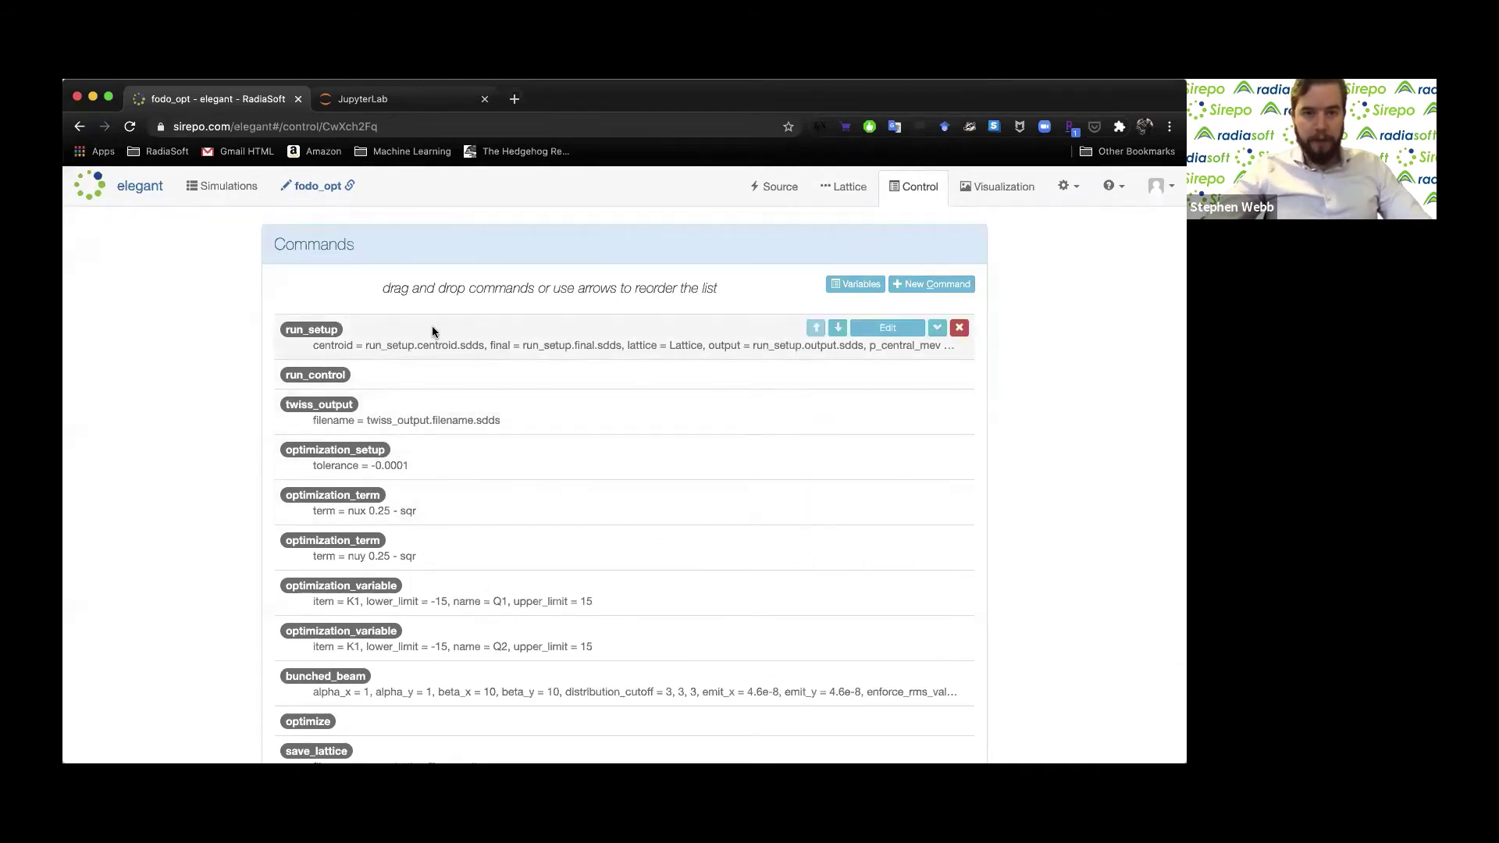
{"action": "left_click", "coordinate": [890, 328]}
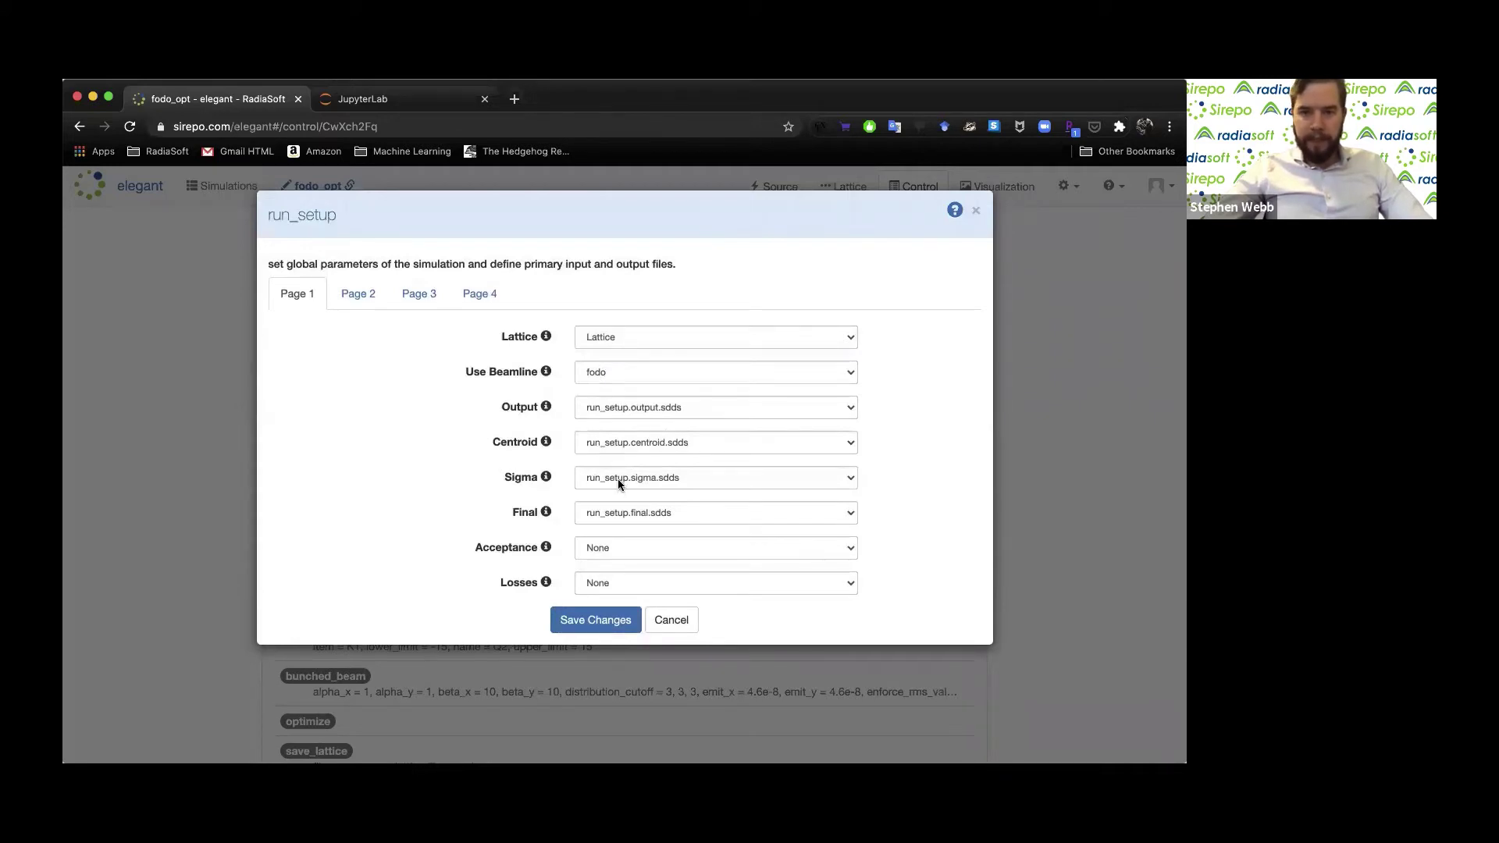
{"action": "mouse_move", "coordinate": [546, 515]}
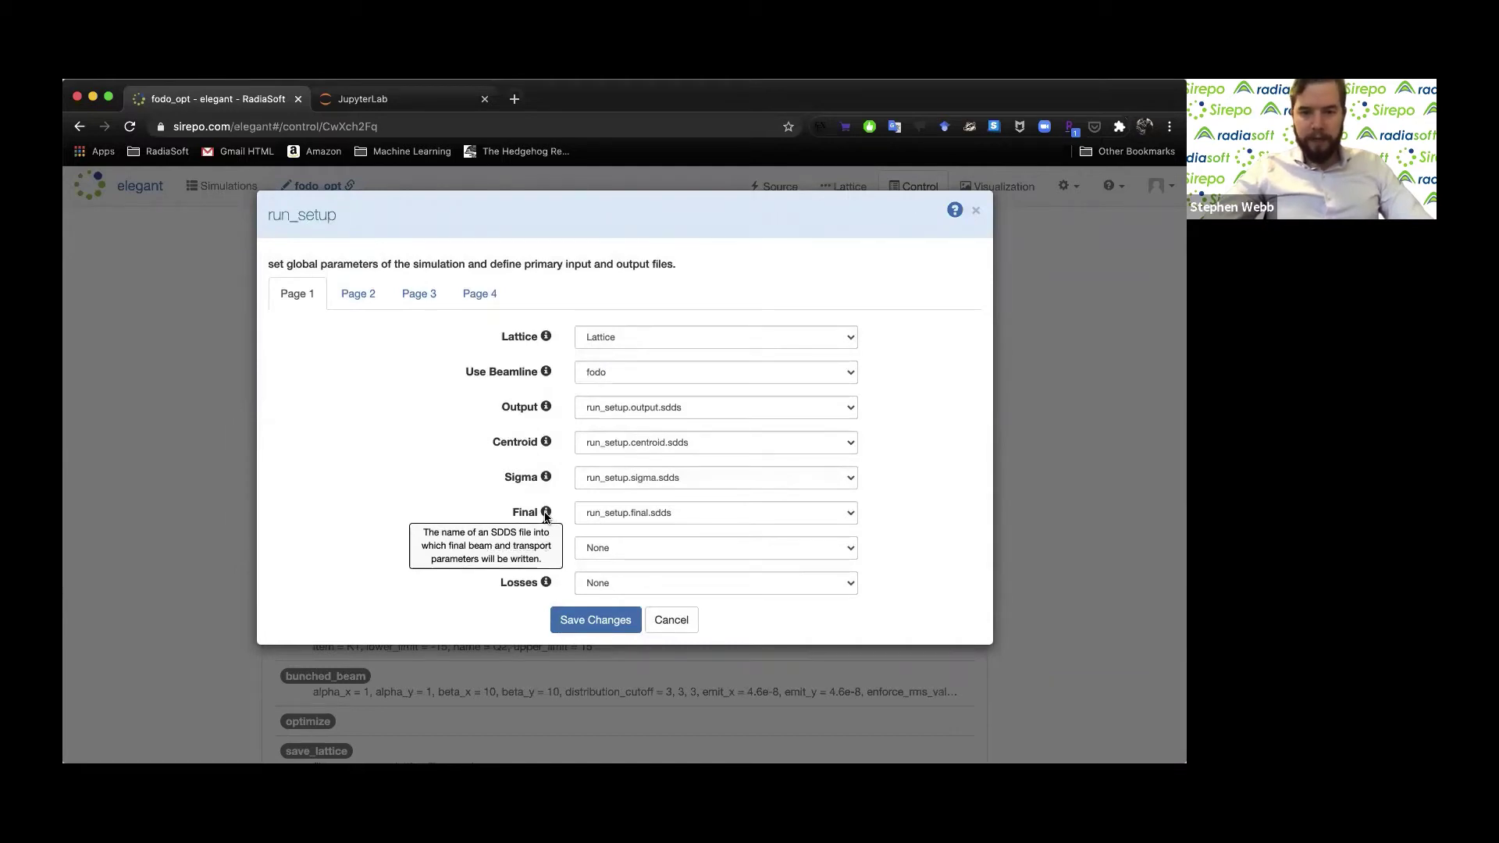
{"action": "left_click", "coordinate": [610, 513]}
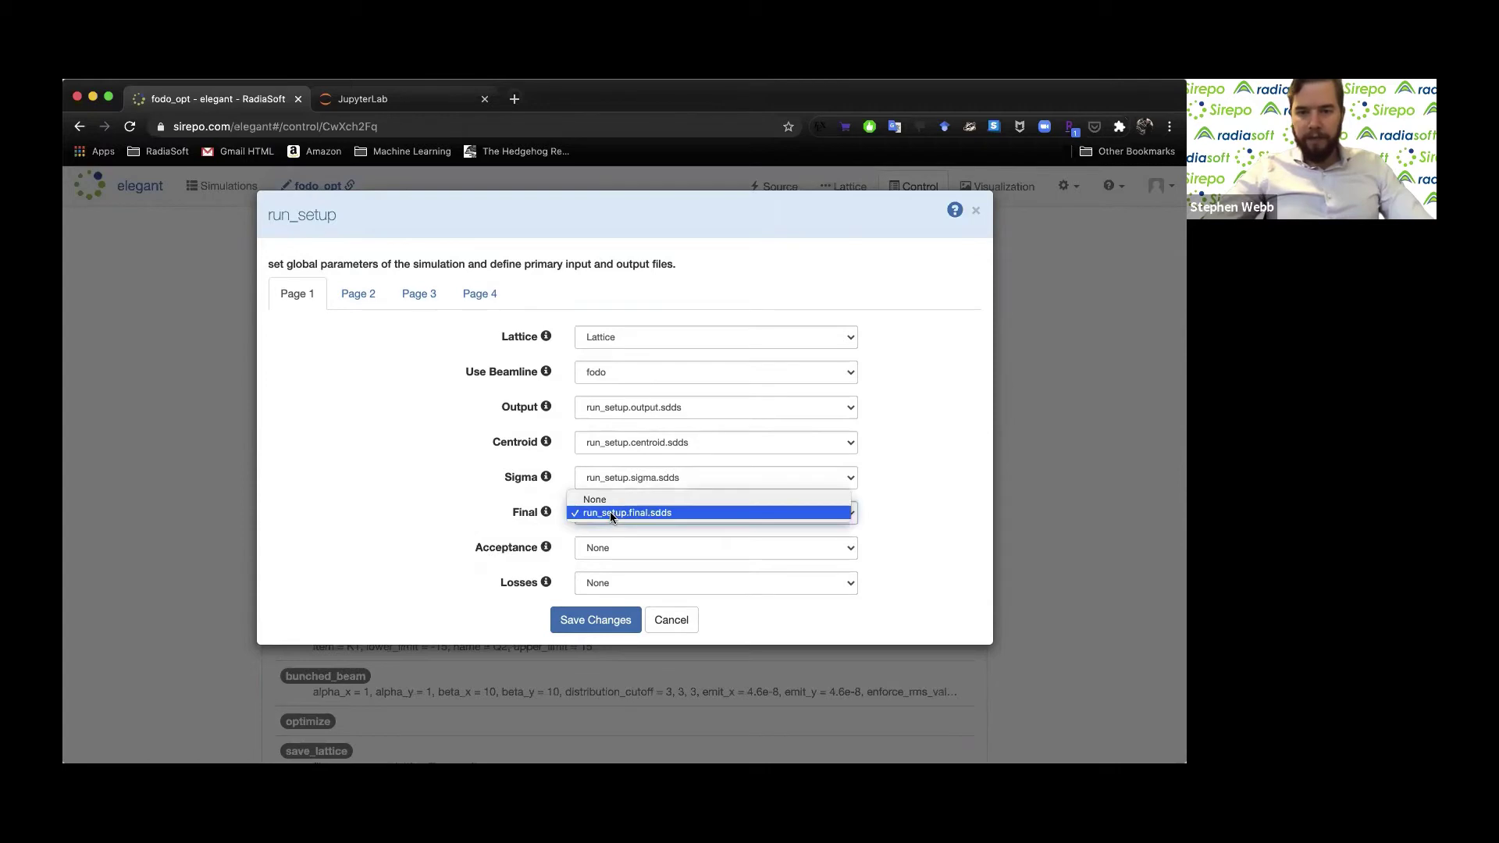
{"action": "left_click", "coordinate": [611, 514]}
{"action": "mouse_move", "coordinate": [548, 498]}
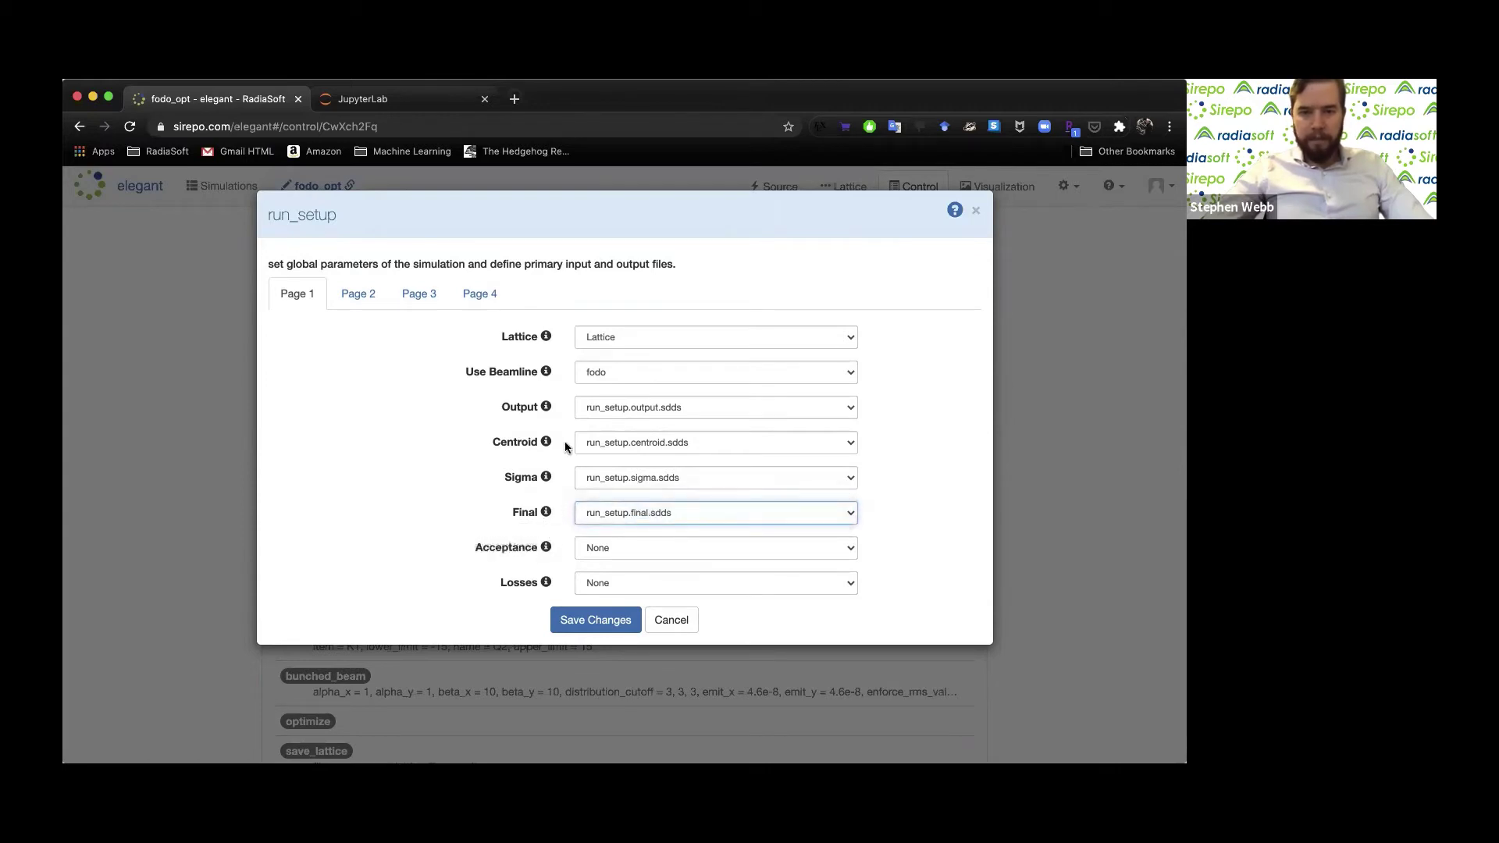
{"action": "left_click", "coordinate": [621, 373]}
{"action": "left_click", "coordinate": [621, 373]}
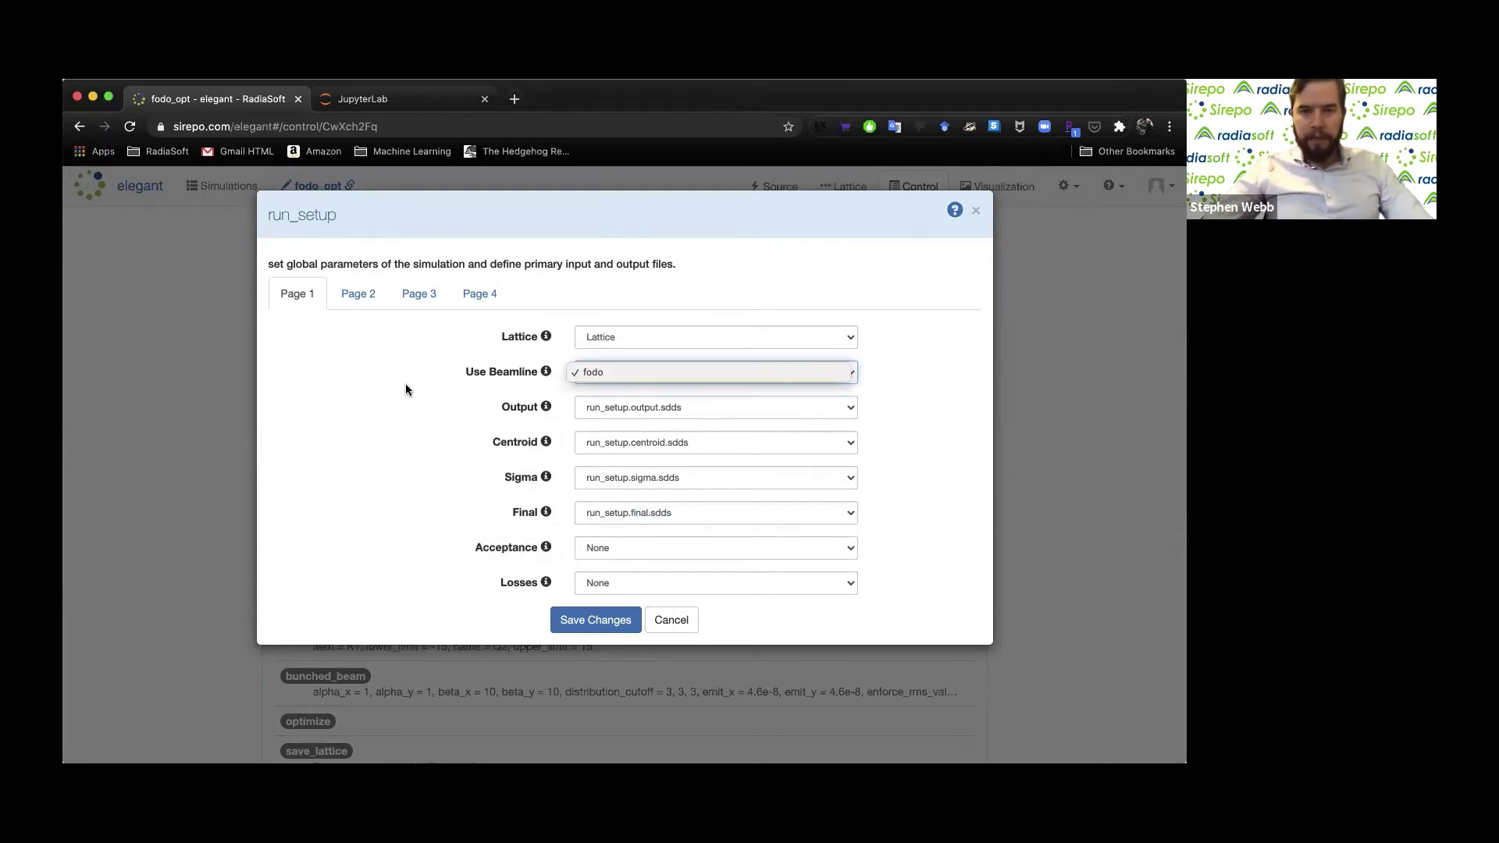
Look through the remaining pages of run_setup parameters, return to the first page and save the command
{"action": "left_click", "coordinate": [358, 295]}
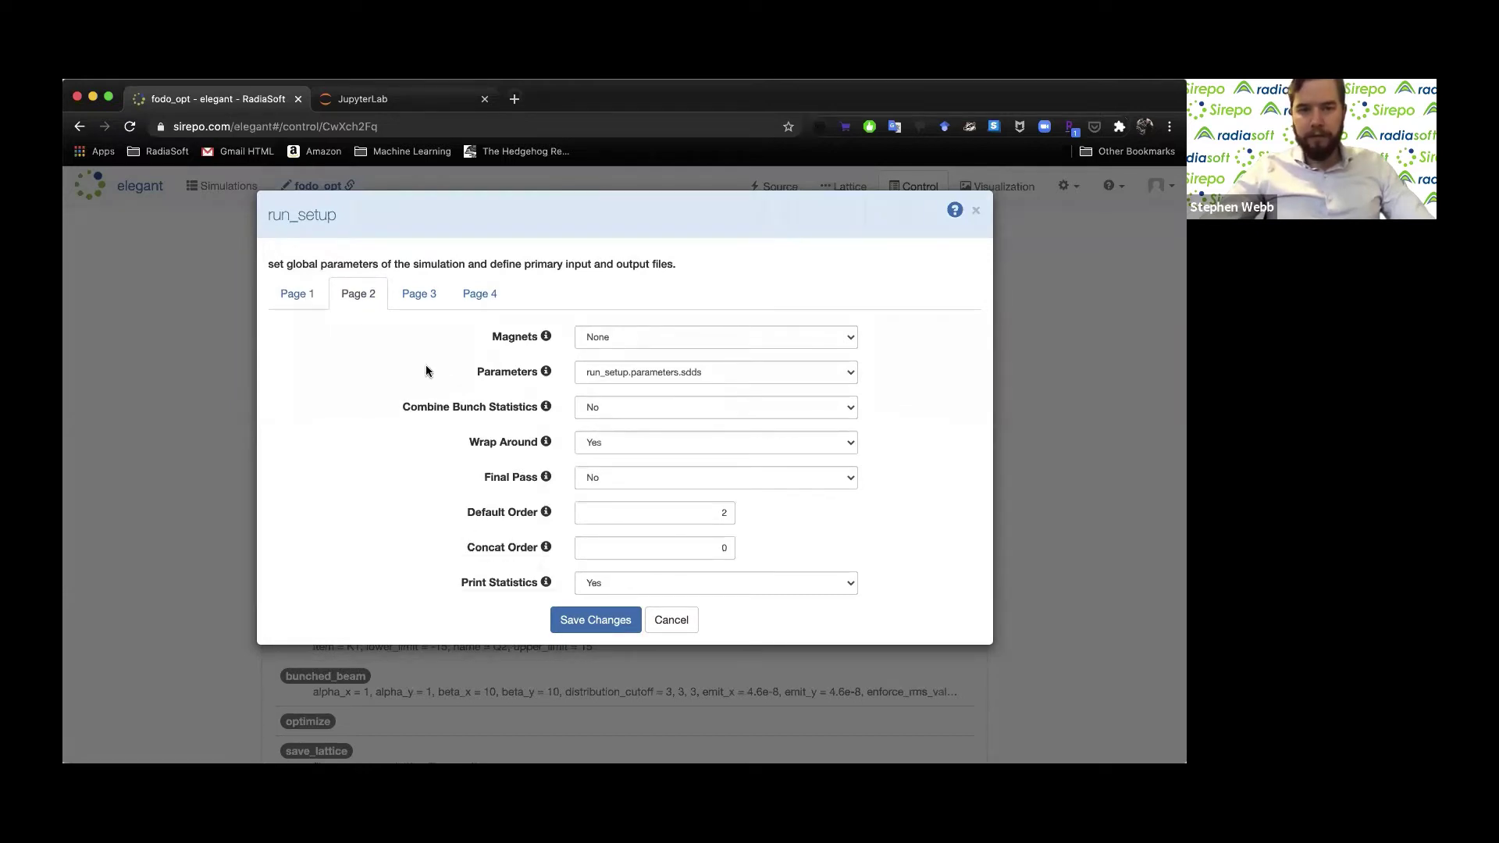
{"action": "left_click", "coordinate": [419, 295]}
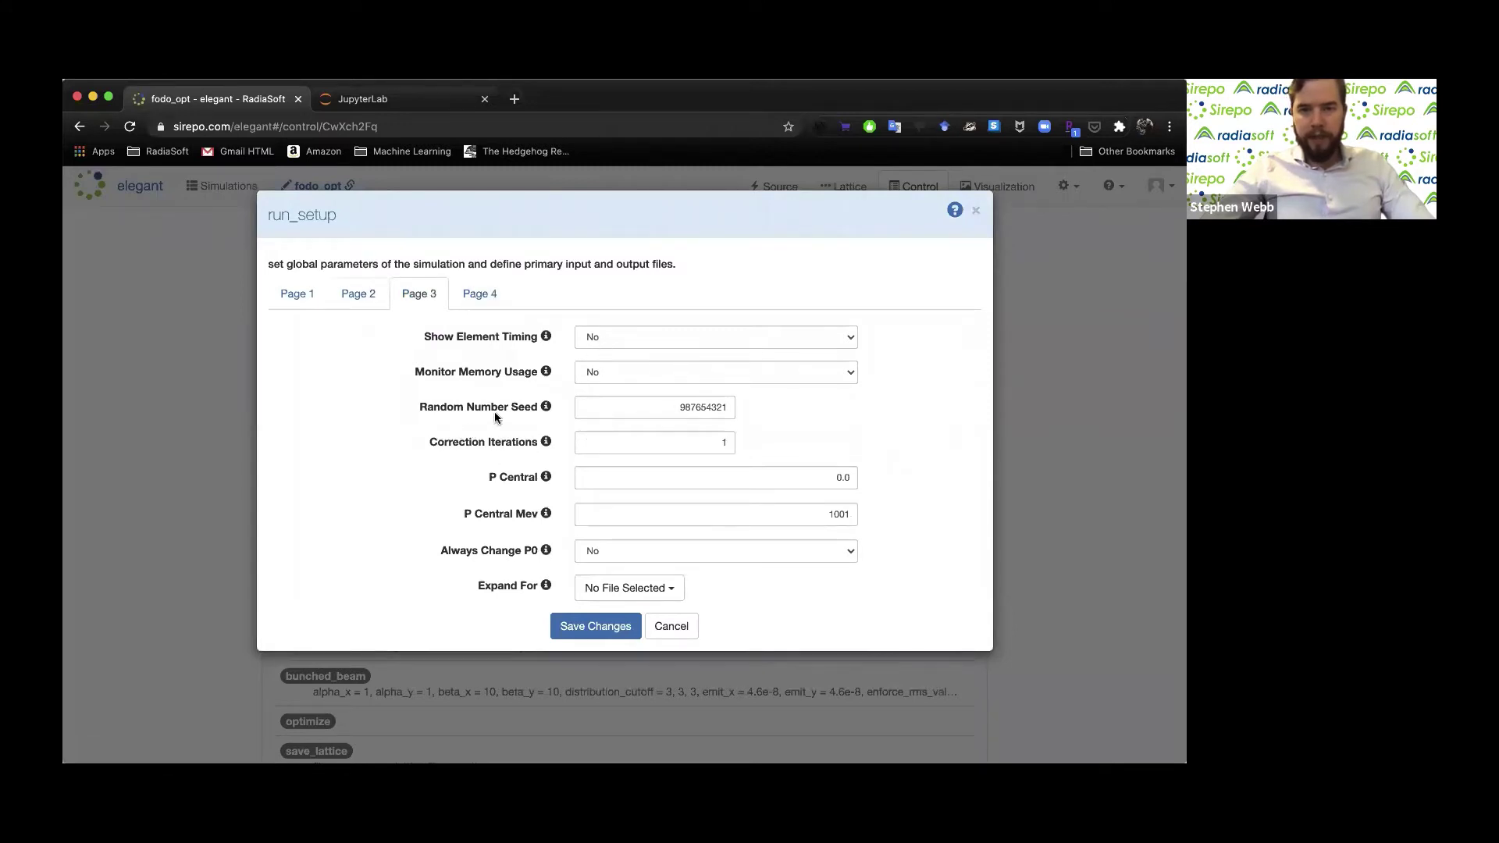
{"action": "left_click", "coordinate": [480, 295]}
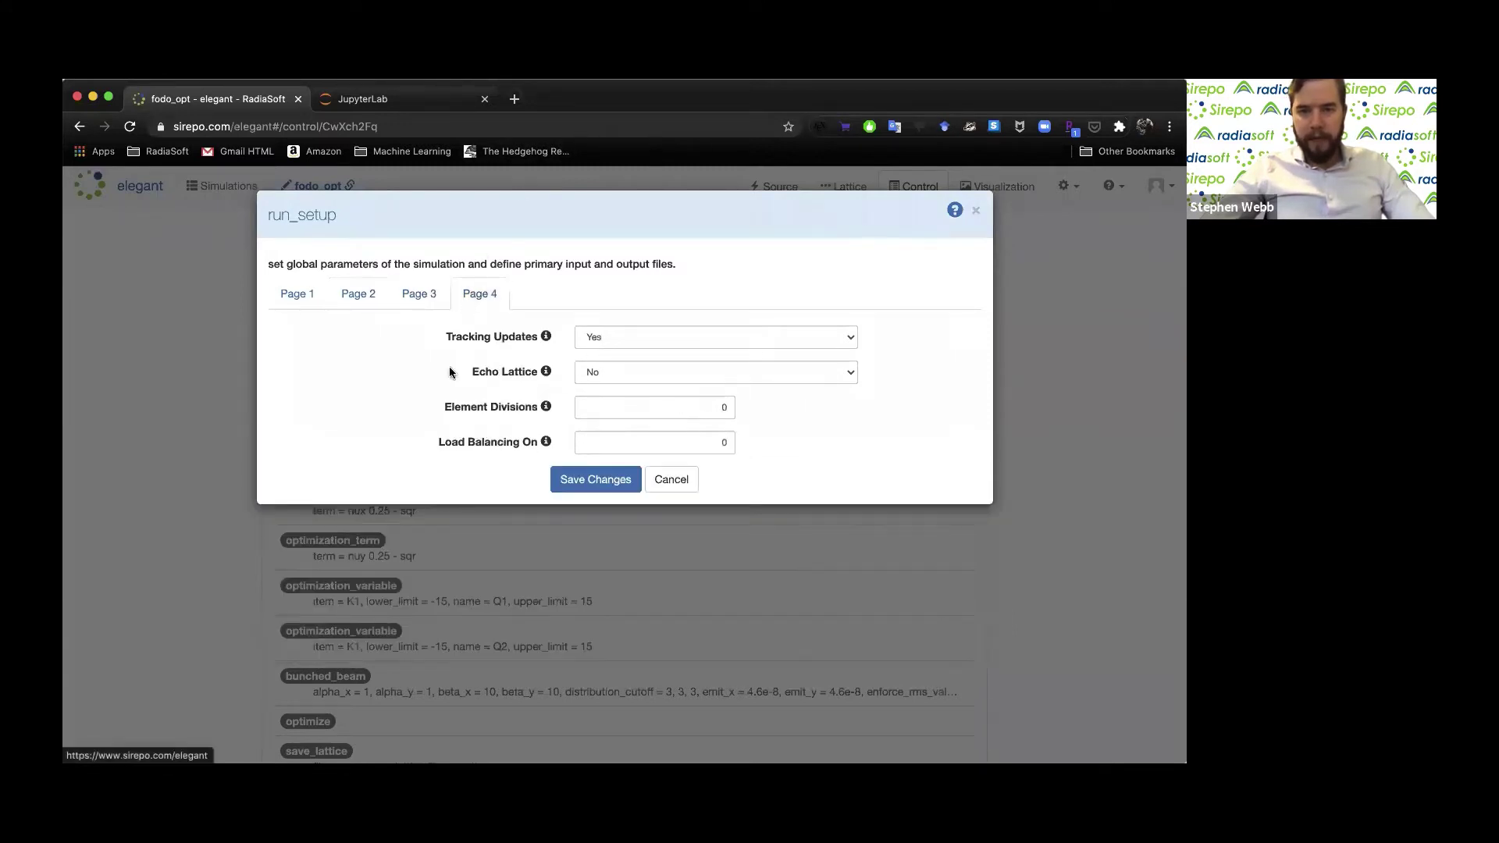
{"action": "left_click", "coordinate": [312, 296]}
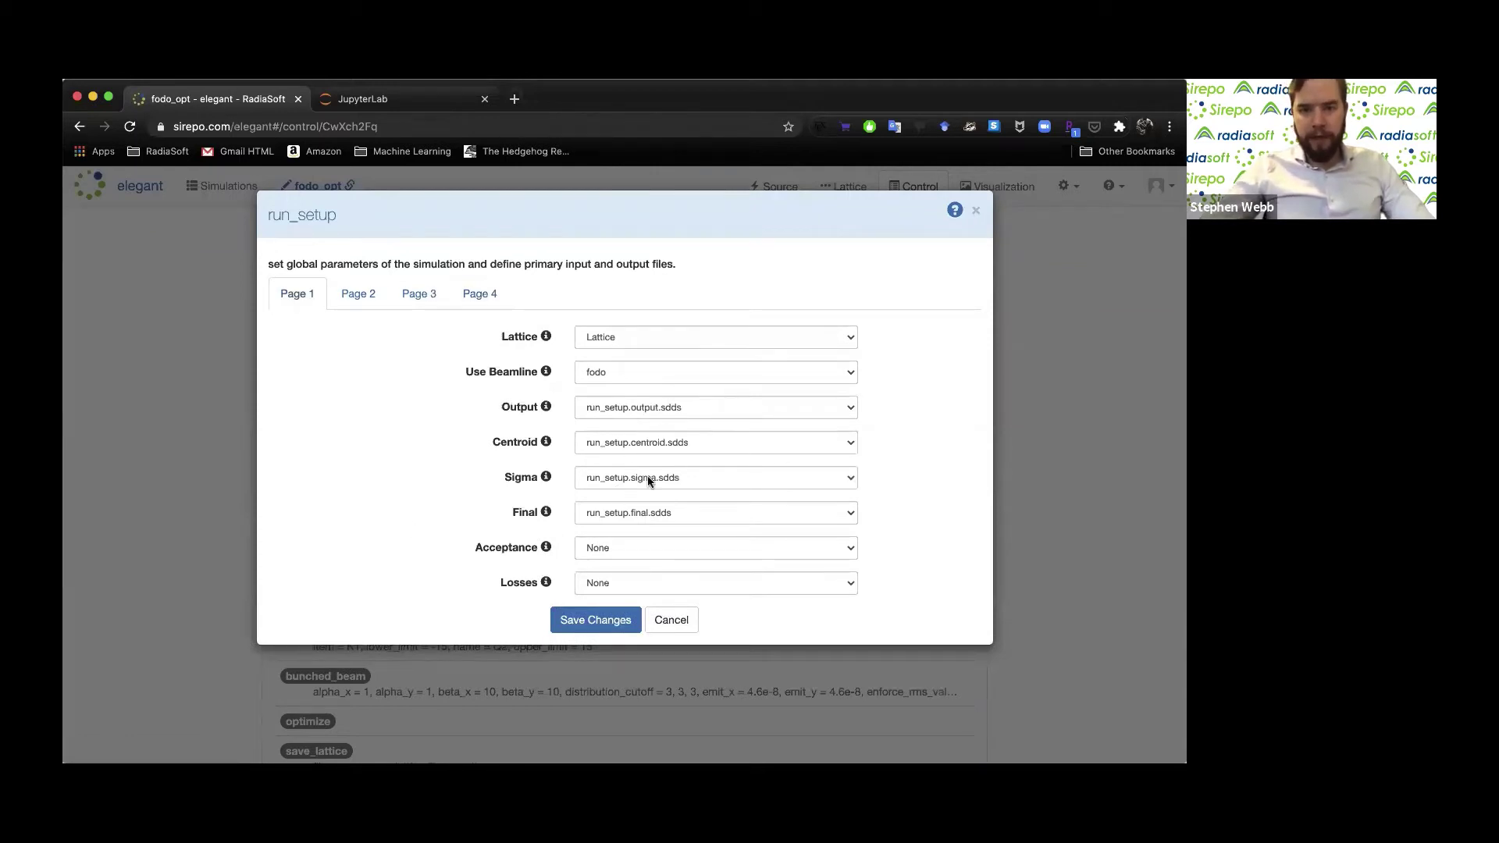
{"action": "left_click", "coordinate": [601, 620]}
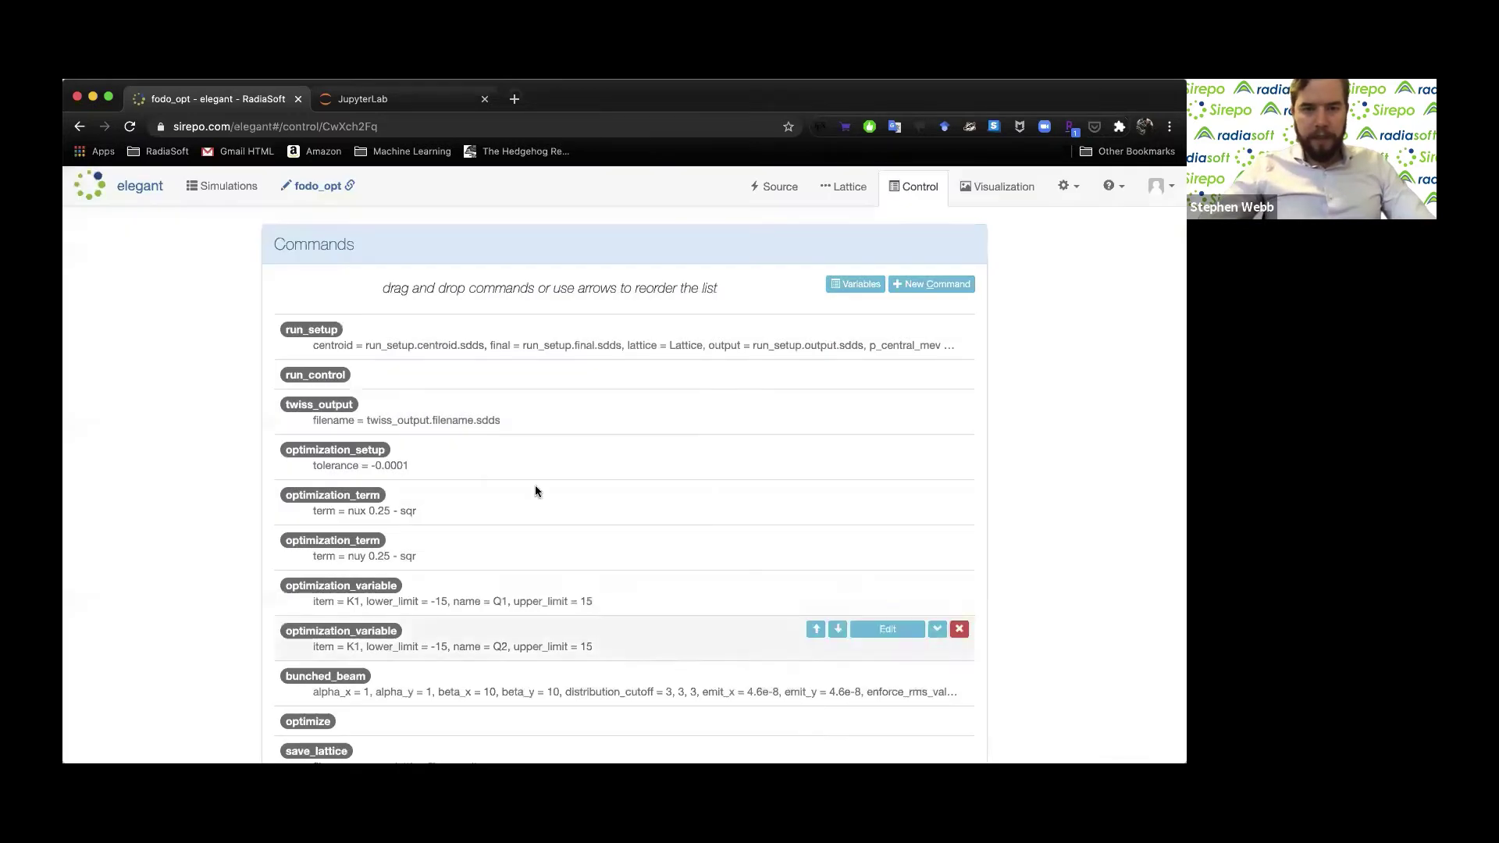
Browse the basic commands that can be added, and examine the optimization_setup parameters, including the target's description, without saving
{"action": "left_click", "coordinate": [918, 286]}
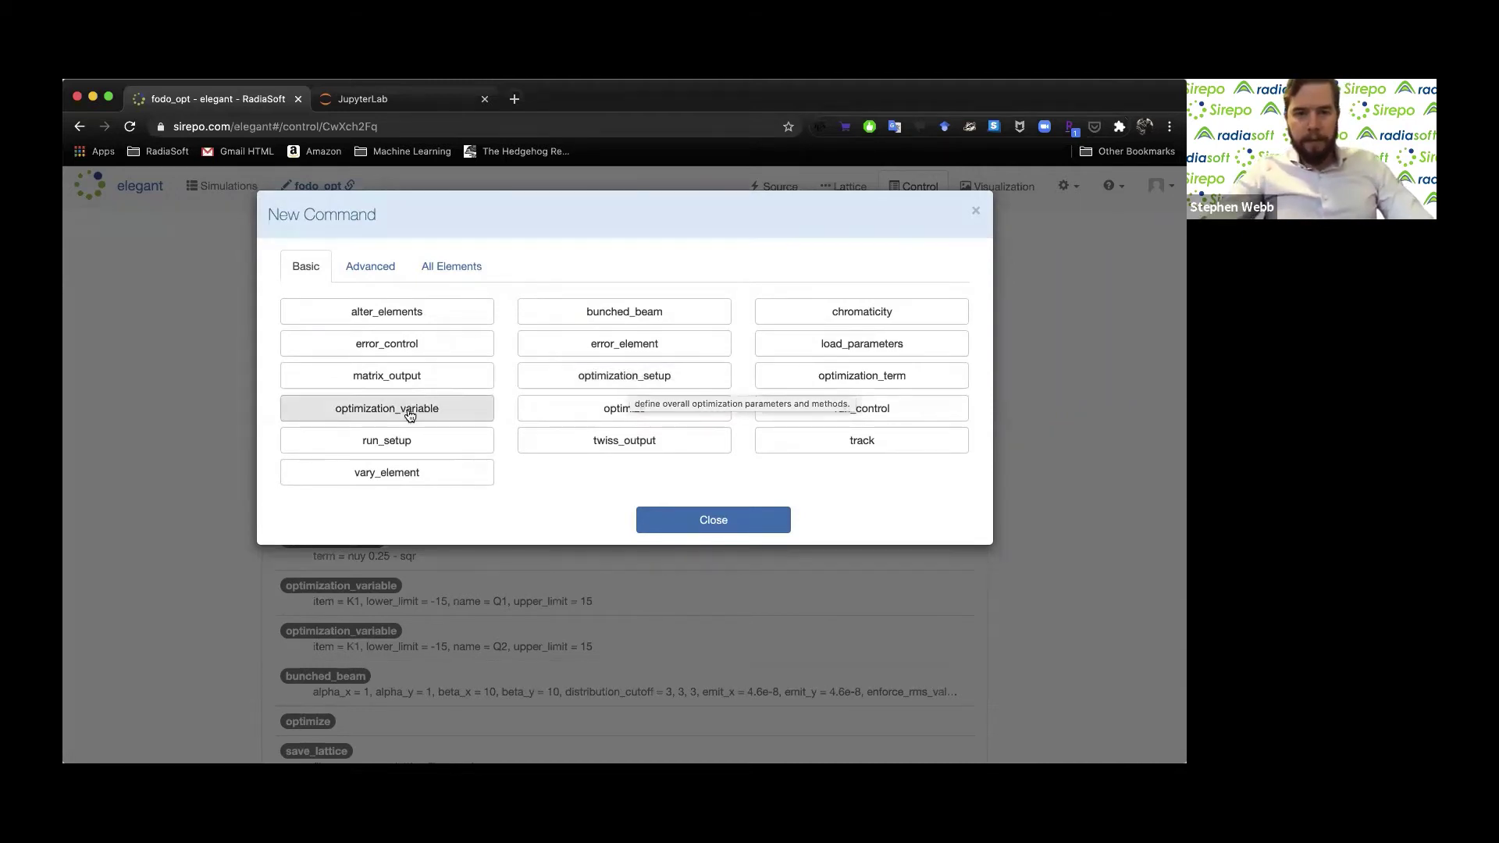
{"action": "left_click", "coordinate": [713, 520]}
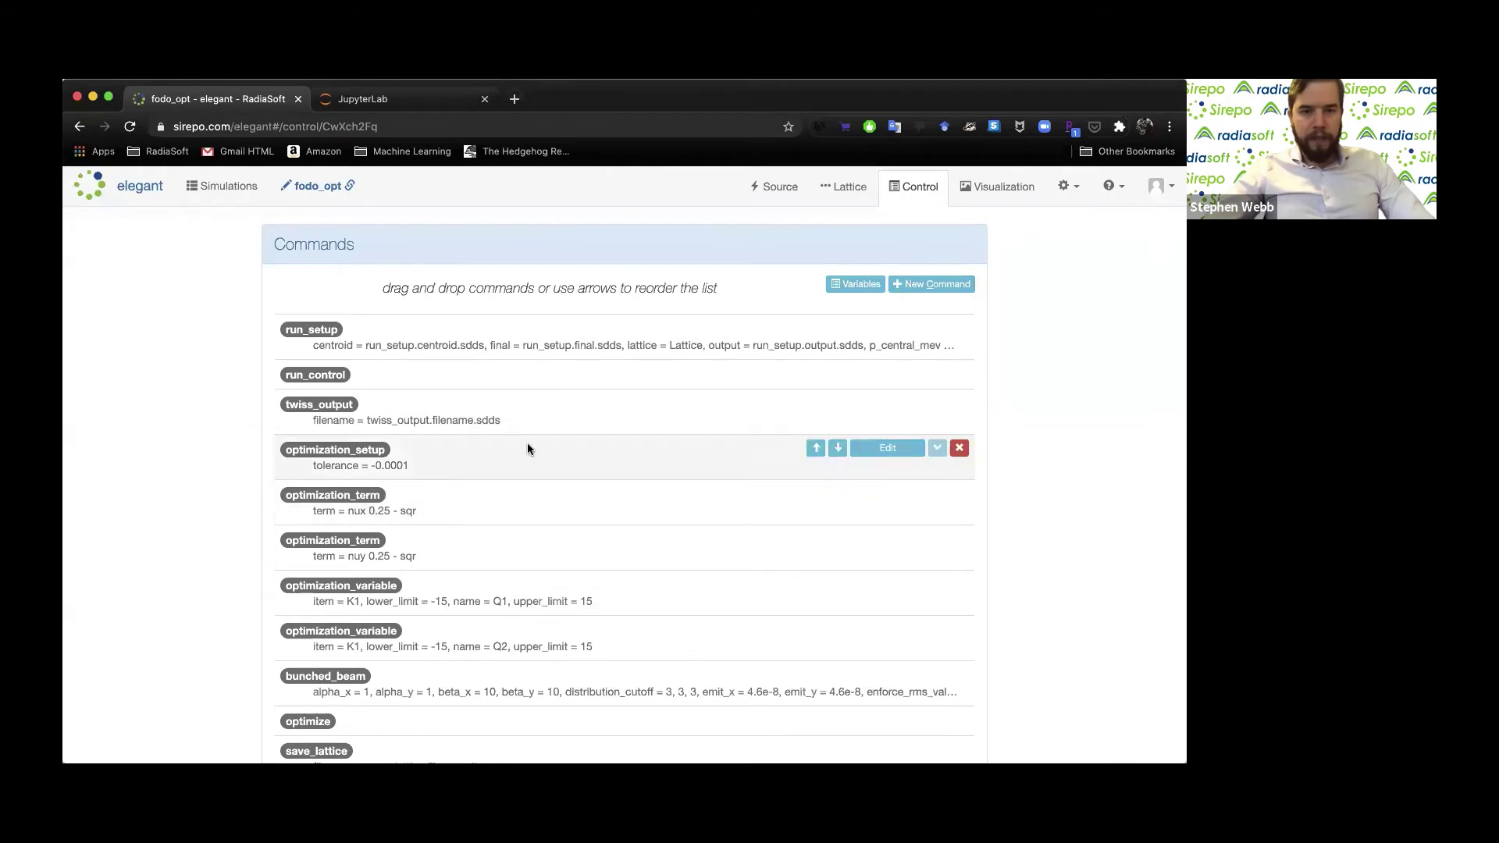
{"action": "scroll", "coordinate": [536, 406], "scroll_direction": "down", "scroll_amount": 3}
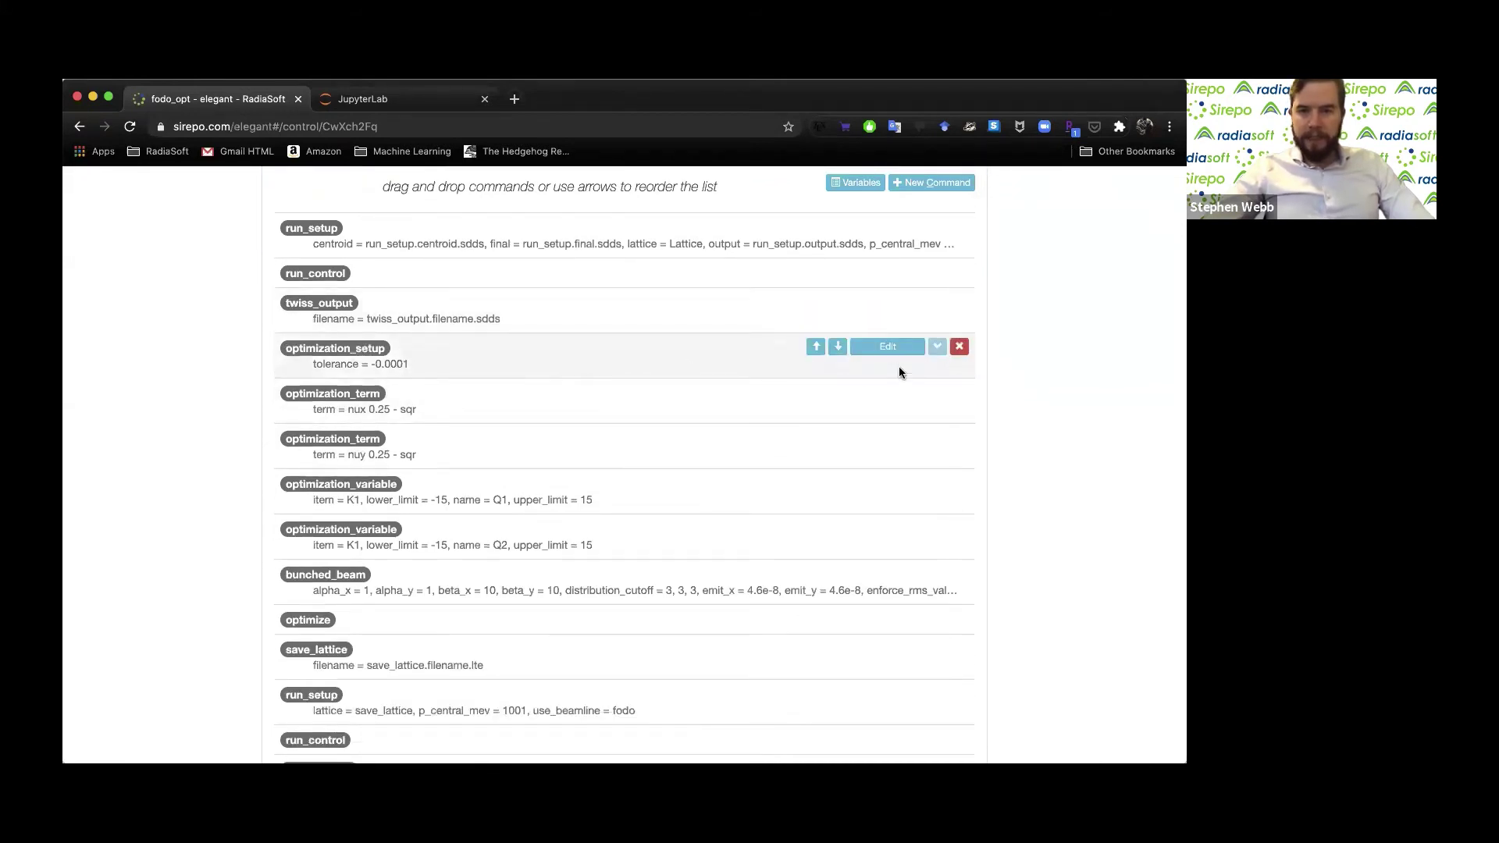
{"action": "left_click", "coordinate": [891, 346]}
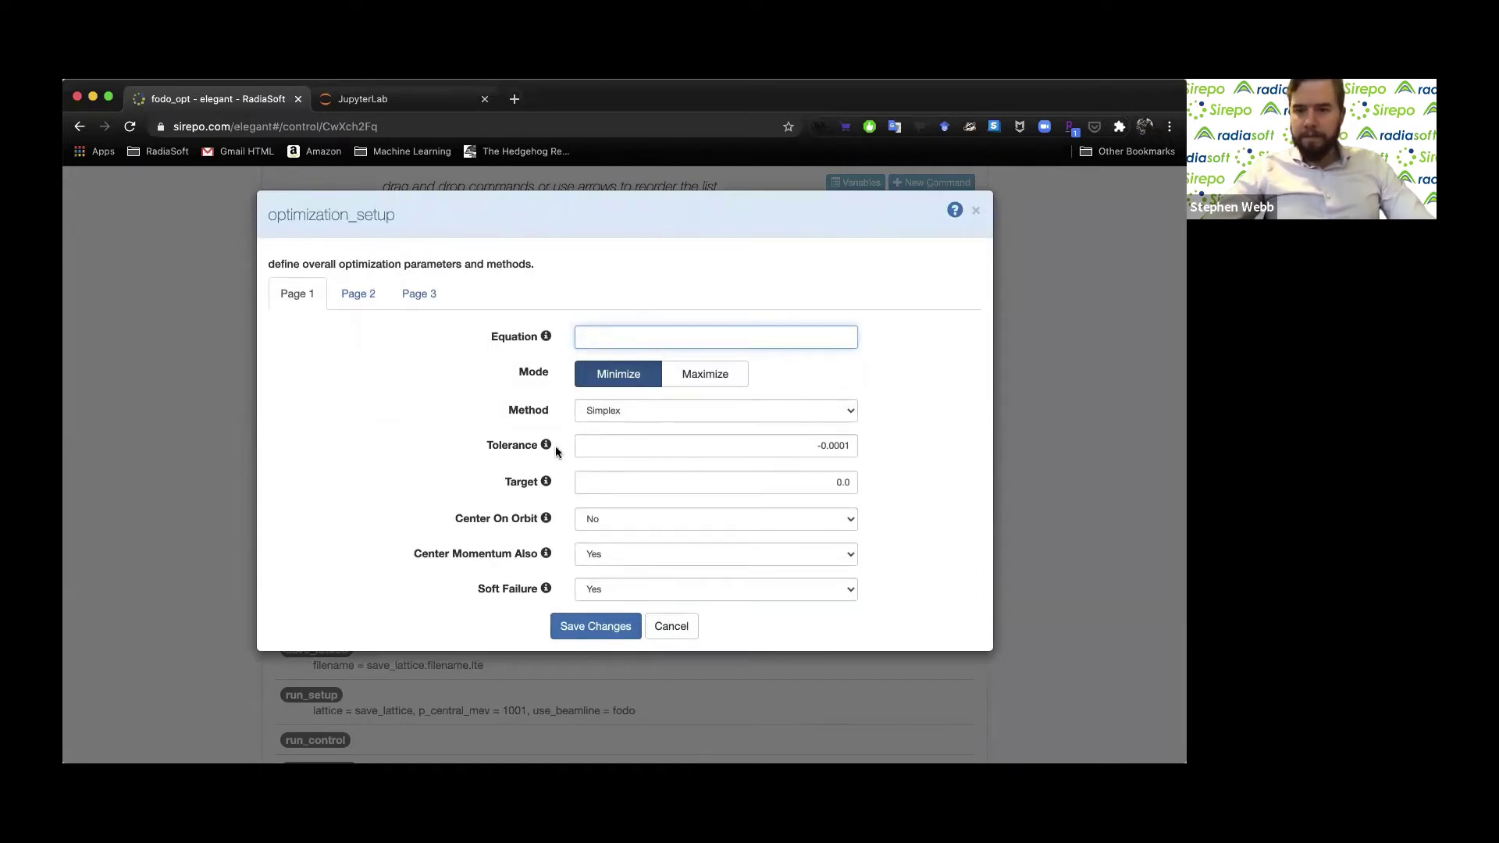
{"action": "mouse_move", "coordinate": [545, 483]}
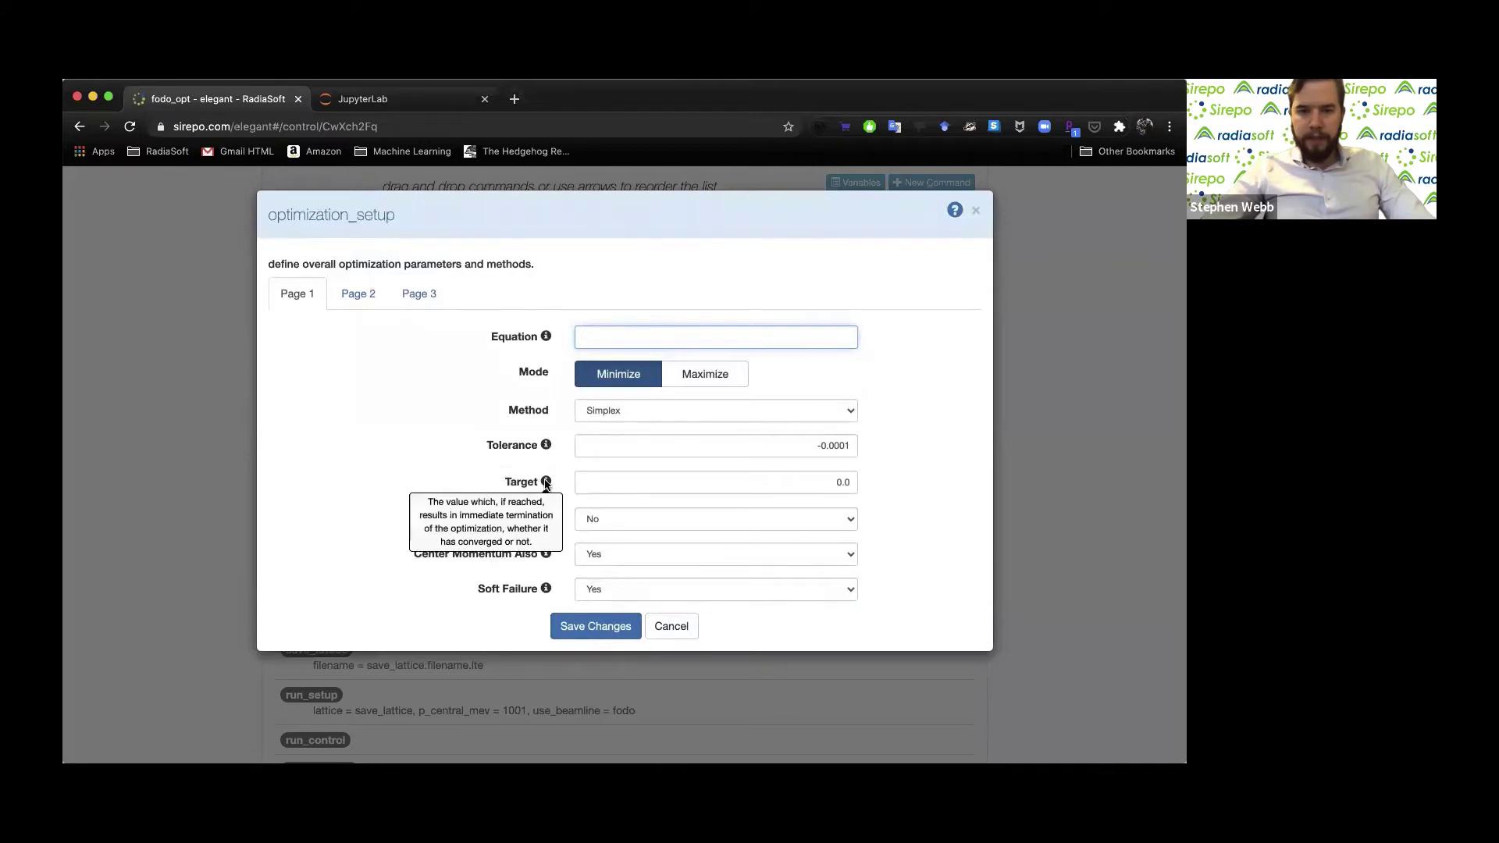
{"action": "left_click", "coordinate": [676, 630]}
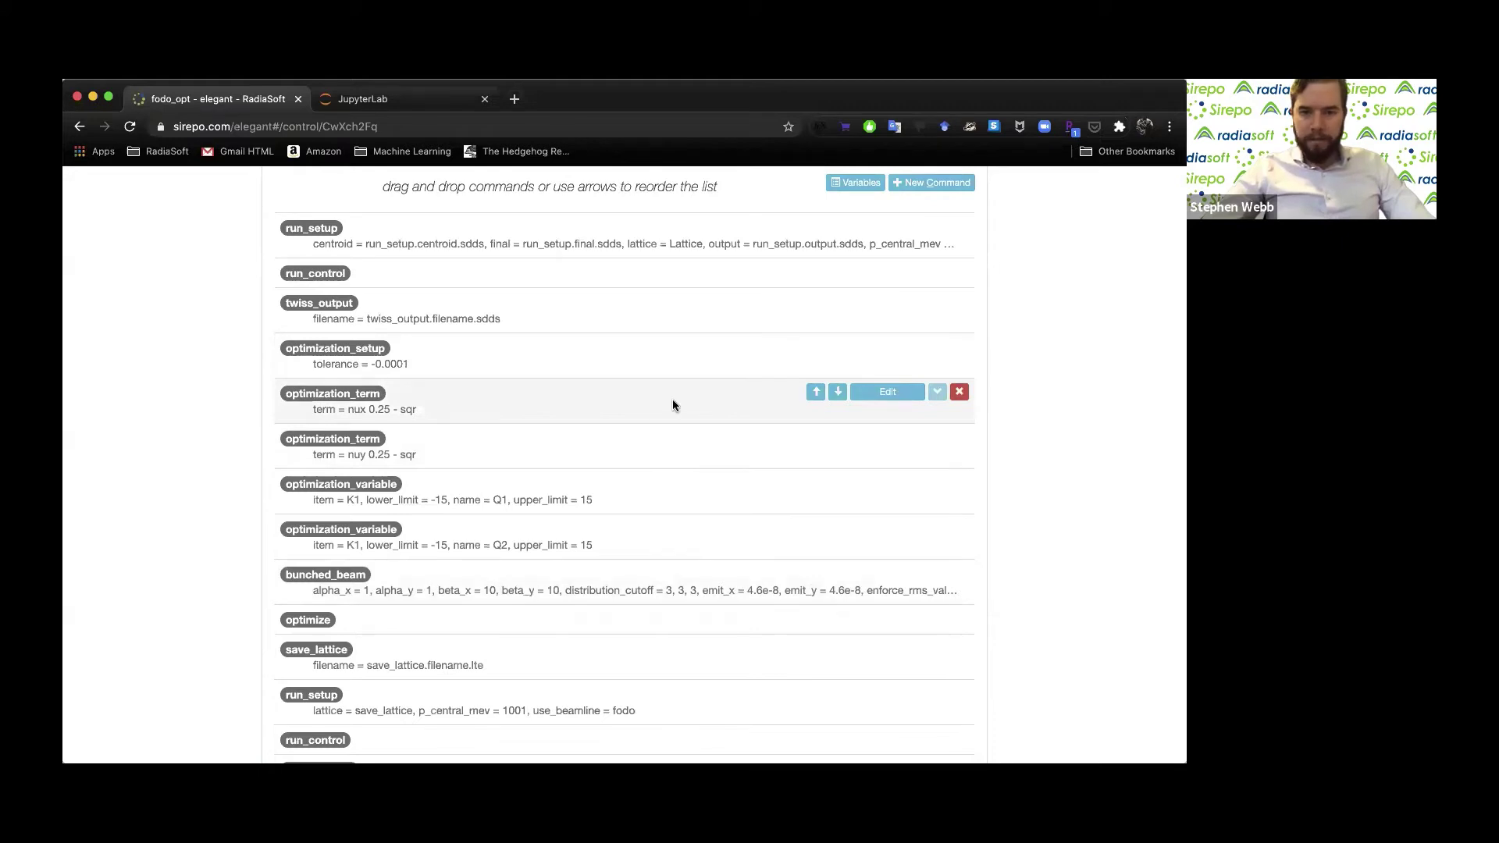
Examine the parameters of the nux optimization_term command, including the descriptions of its weight and input file, without saving
{"action": "left_click", "coordinate": [897, 392]}
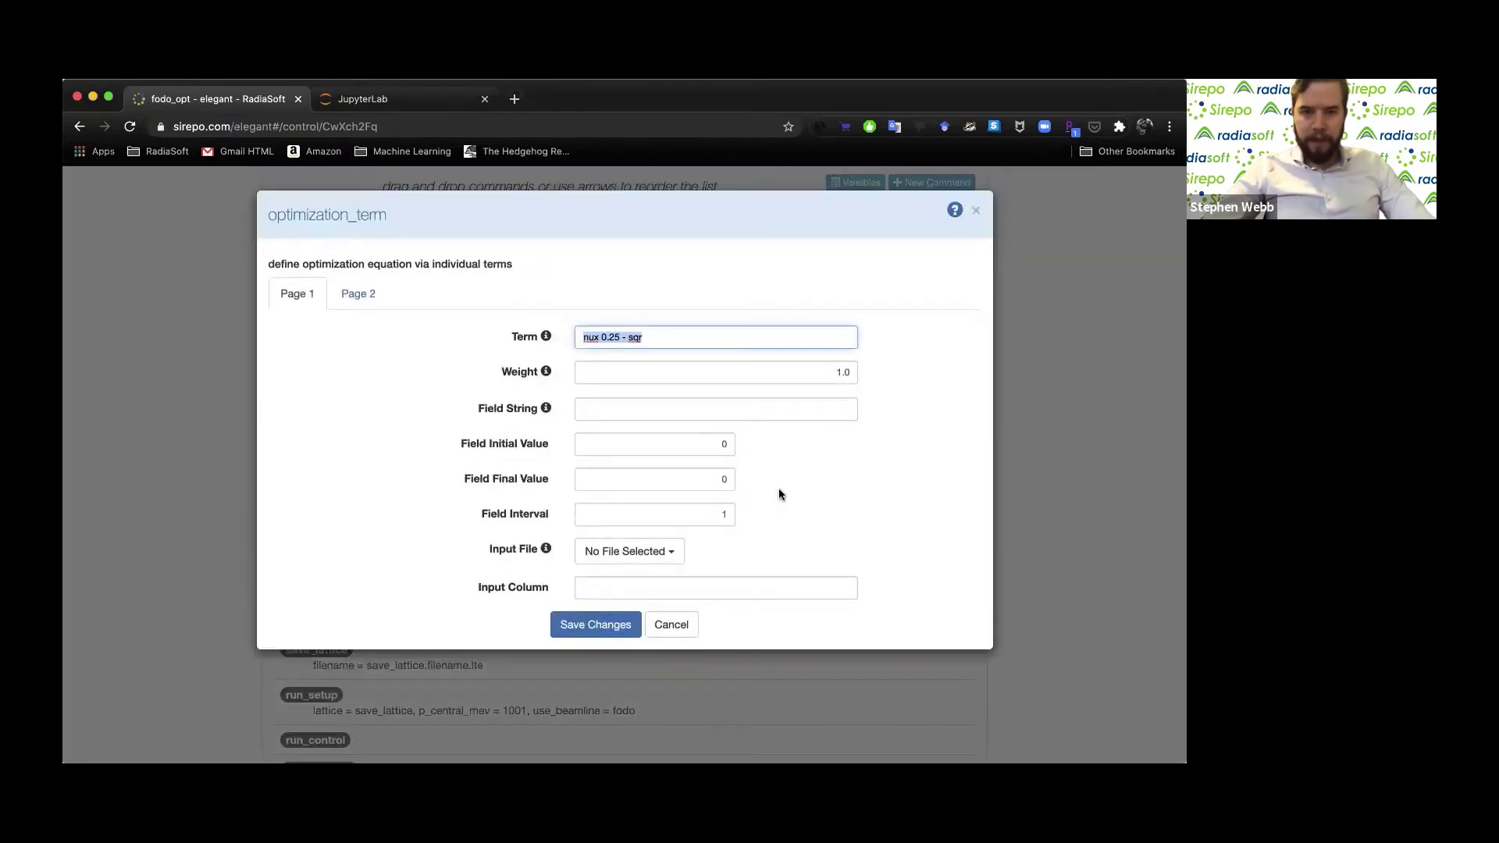
{"action": "left_click", "coordinate": [658, 337]}
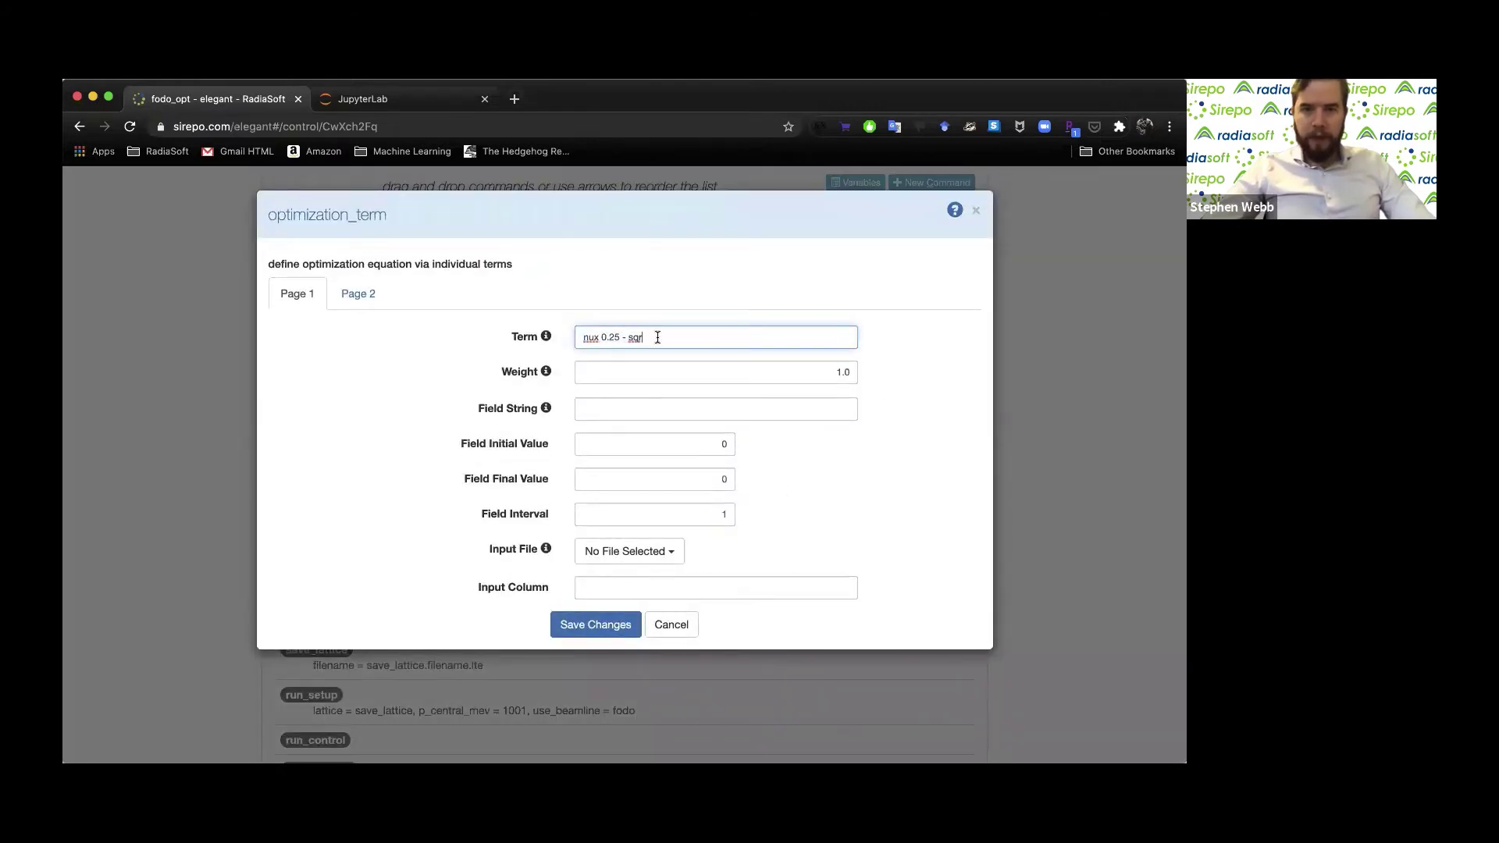
{"action": "left_click", "coordinate": [406, 381]}
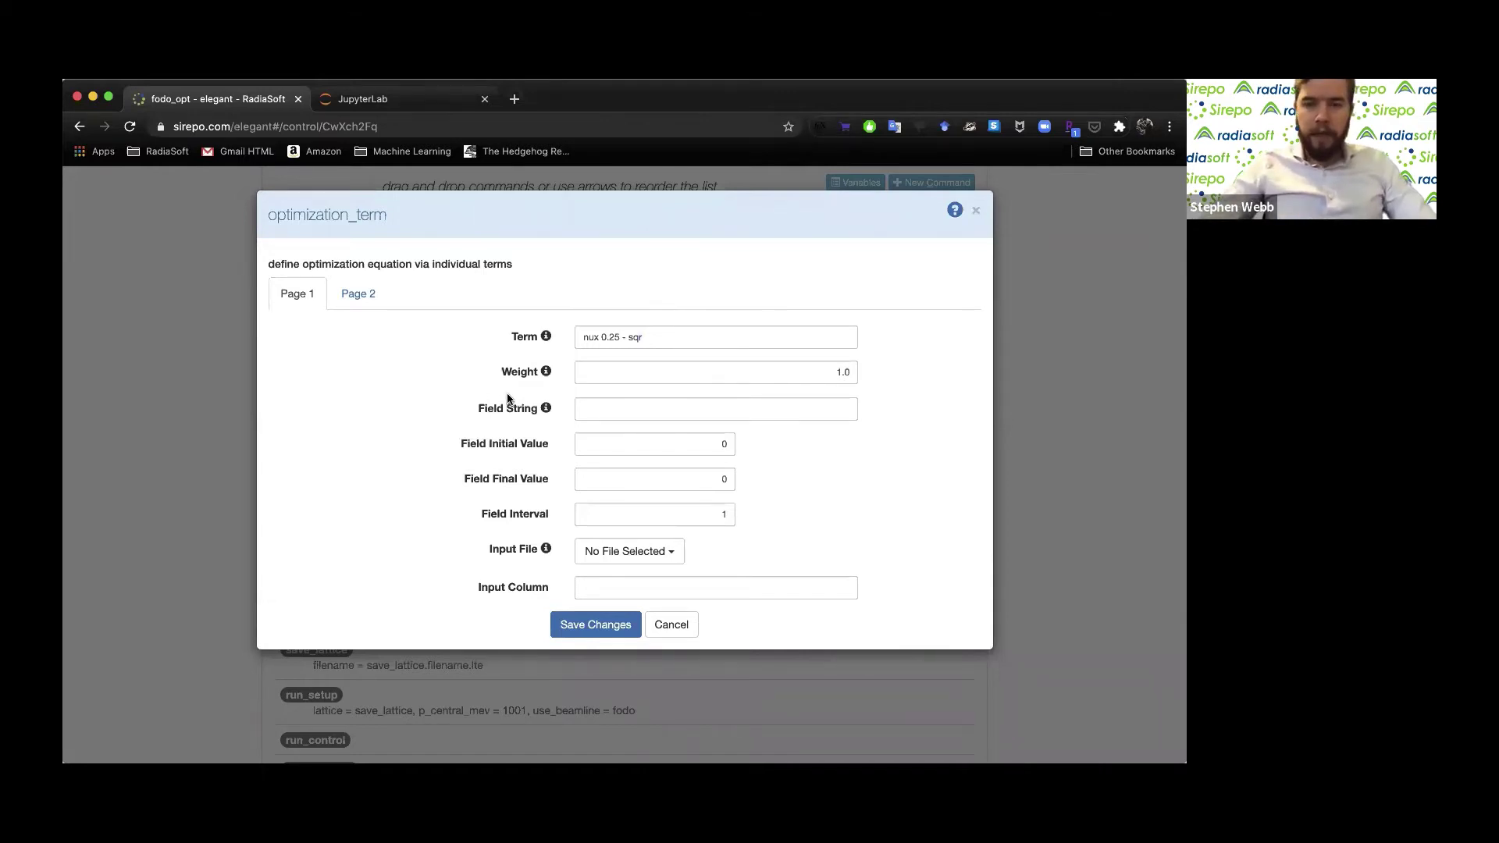
{"action": "mouse_move", "coordinate": [546, 373]}
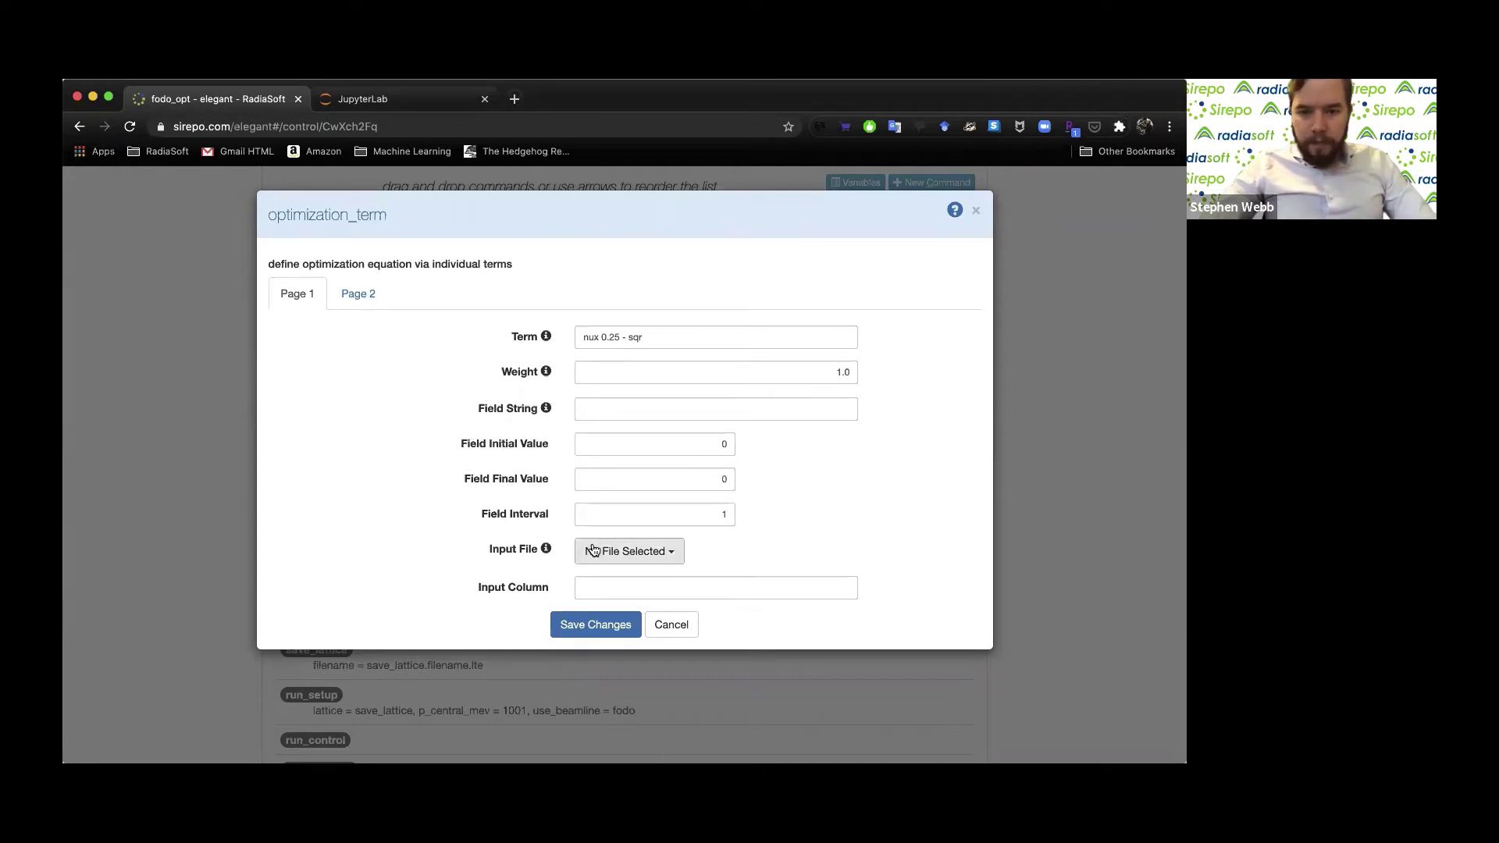
{"action": "mouse_move", "coordinate": [546, 551]}
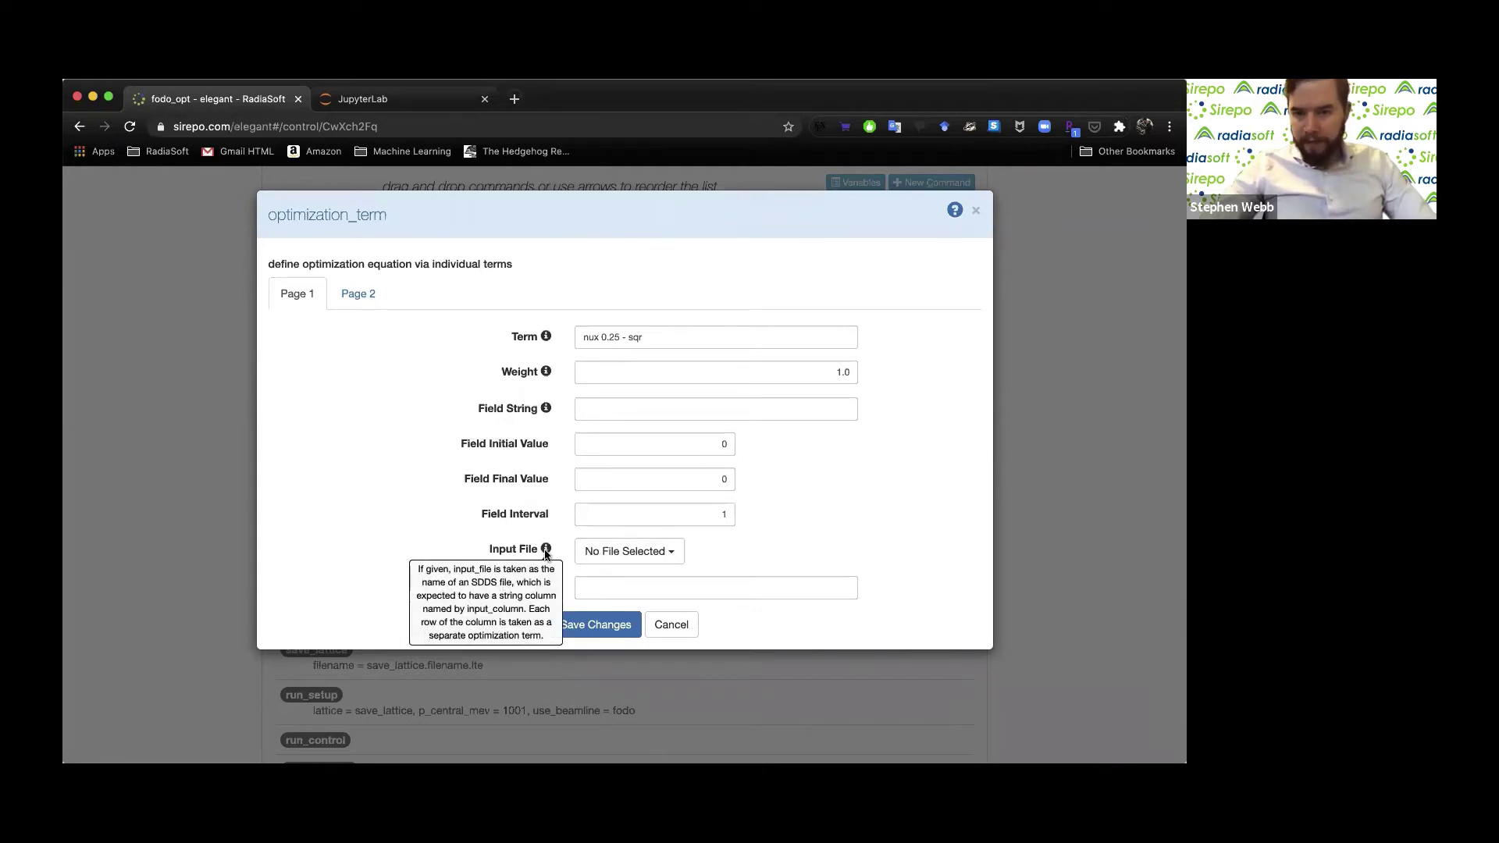
{"action": "left_click", "coordinate": [659, 624]}
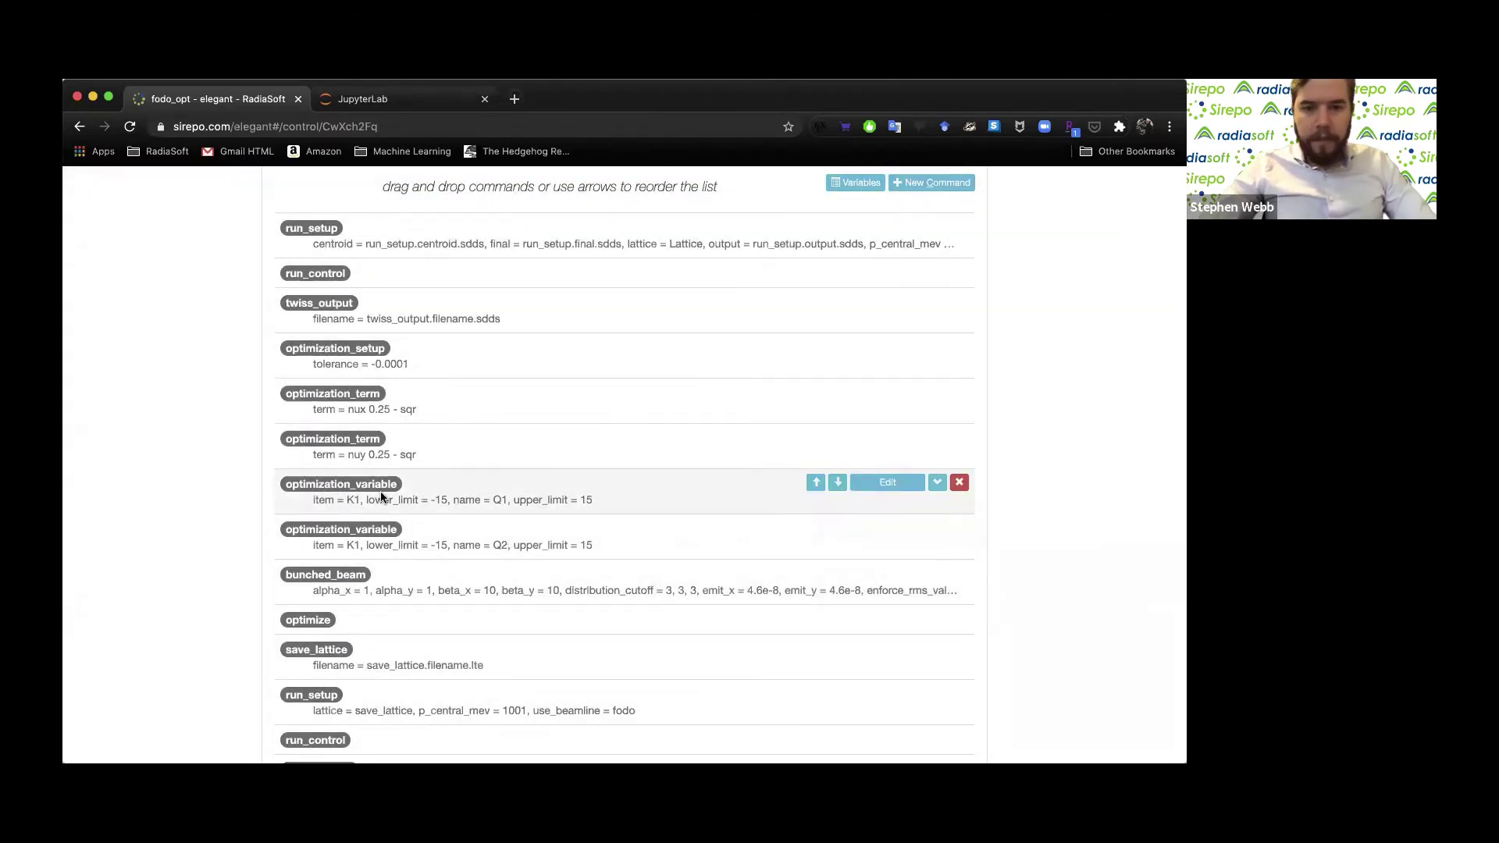
Check the optimization_variable command for Q1 without changing it, and review the full list of control commands
{"action": "left_click", "coordinate": [900, 489]}
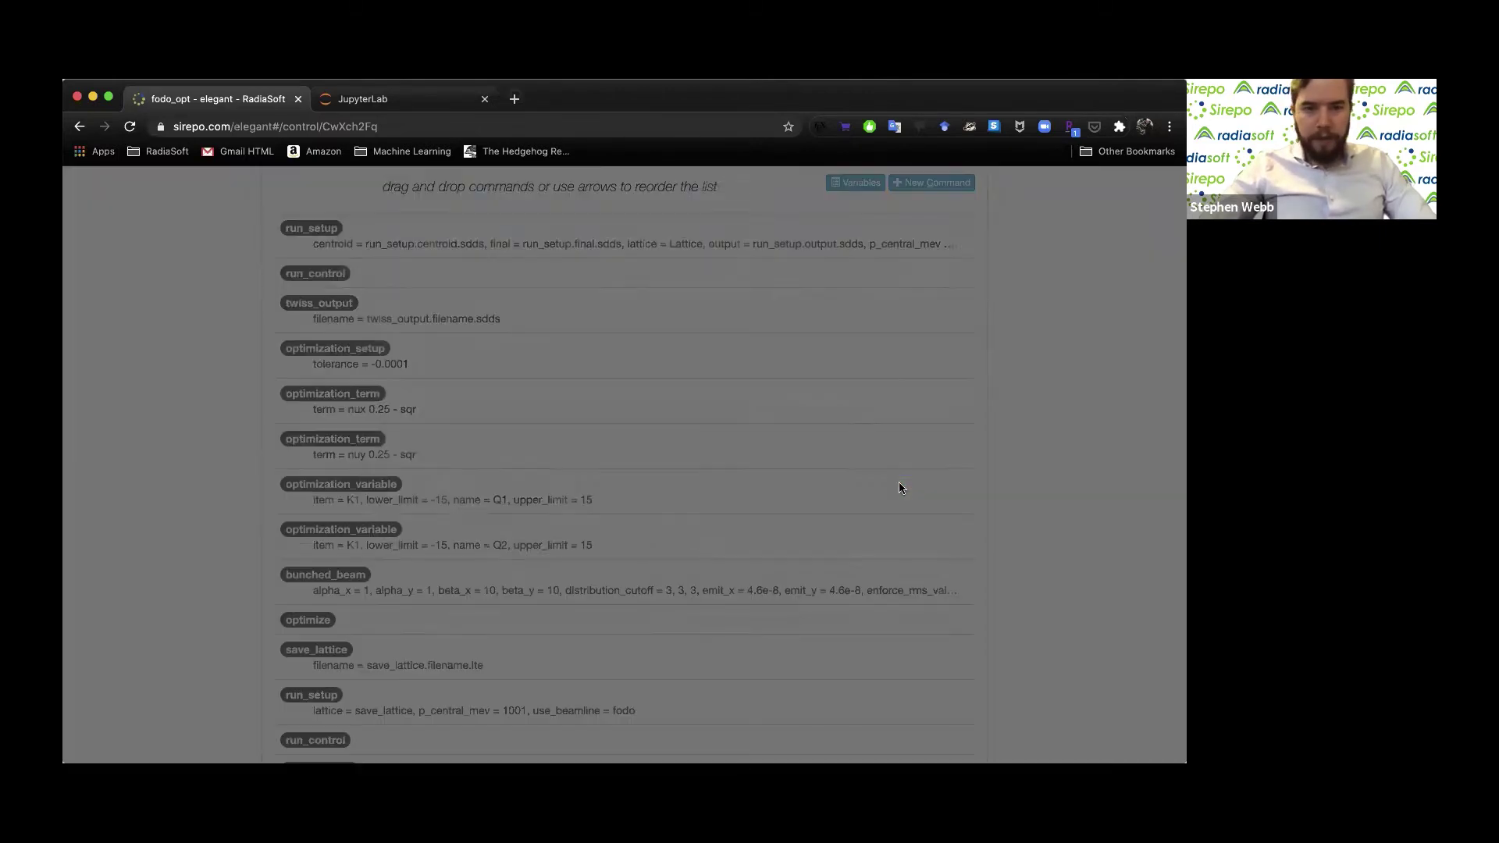
{"action": "type", "text": "Q2"}
{"action": "left_click", "coordinate": [615, 534]}
{"action": "scroll", "coordinate": [615, 531], "scroll_direction": "down", "scroll_amount": 2}
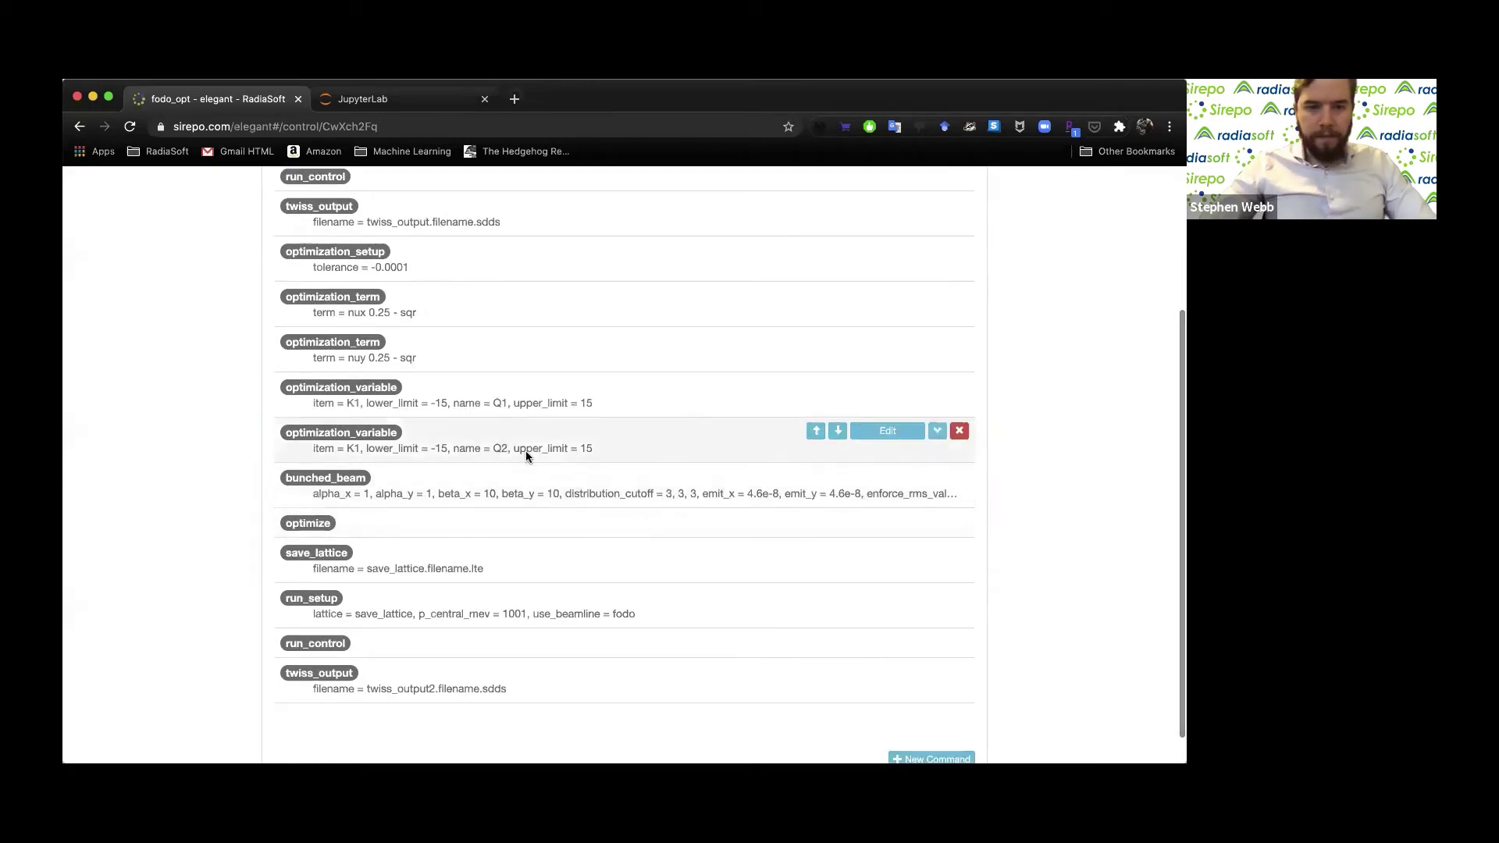
{"action": "scroll", "coordinate": [665, 378], "scroll_direction": "up", "scroll_amount": 3}
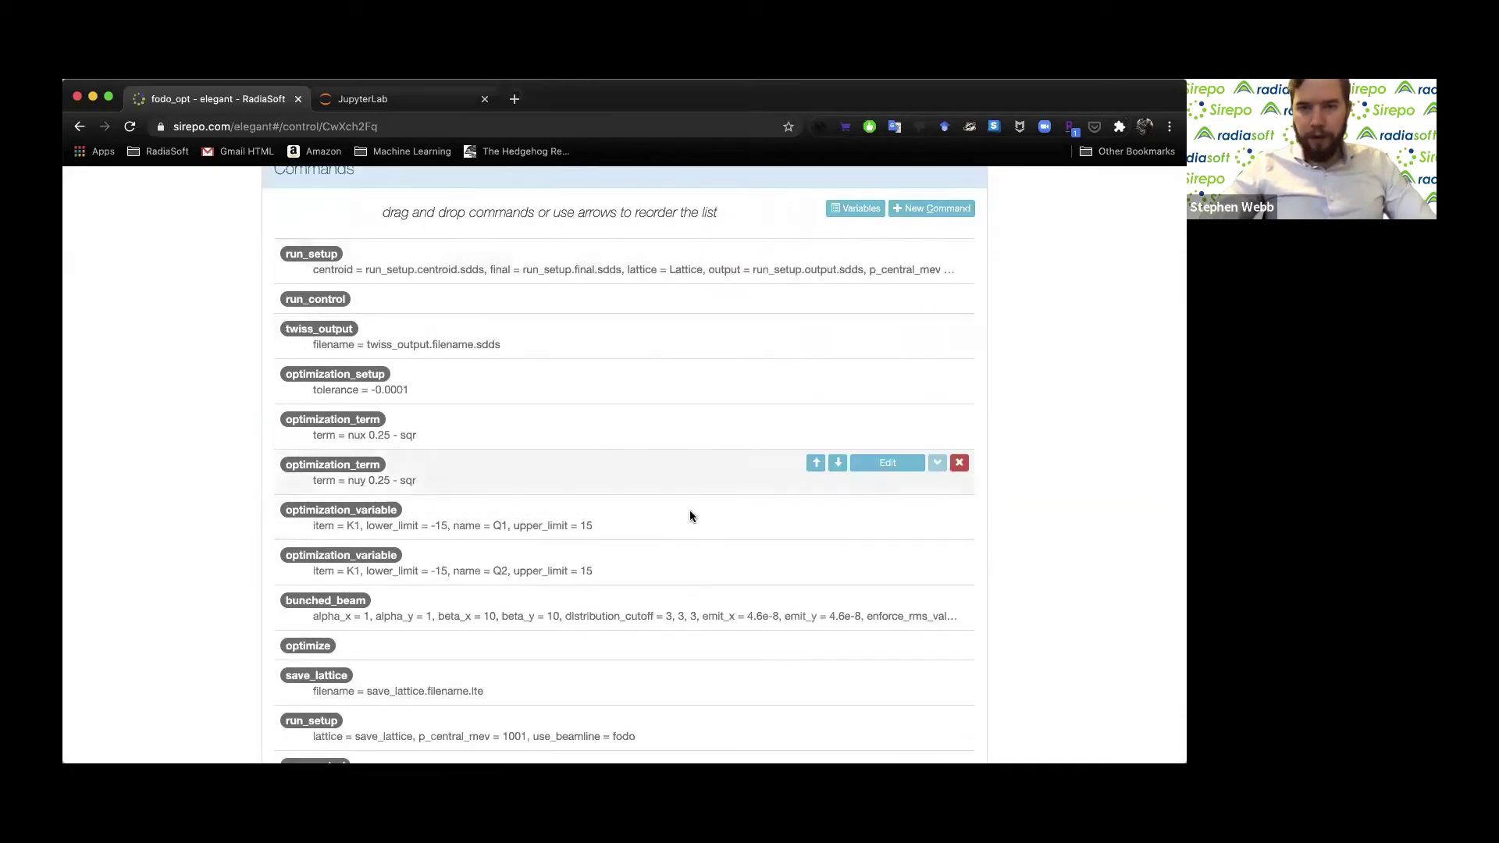
{"action": "scroll", "coordinate": [687, 517], "scroll_direction": "up", "scroll_amount": 2}
{"action": "scroll", "coordinate": [687, 517], "scroll_direction": "down", "scroll_amount": 5}
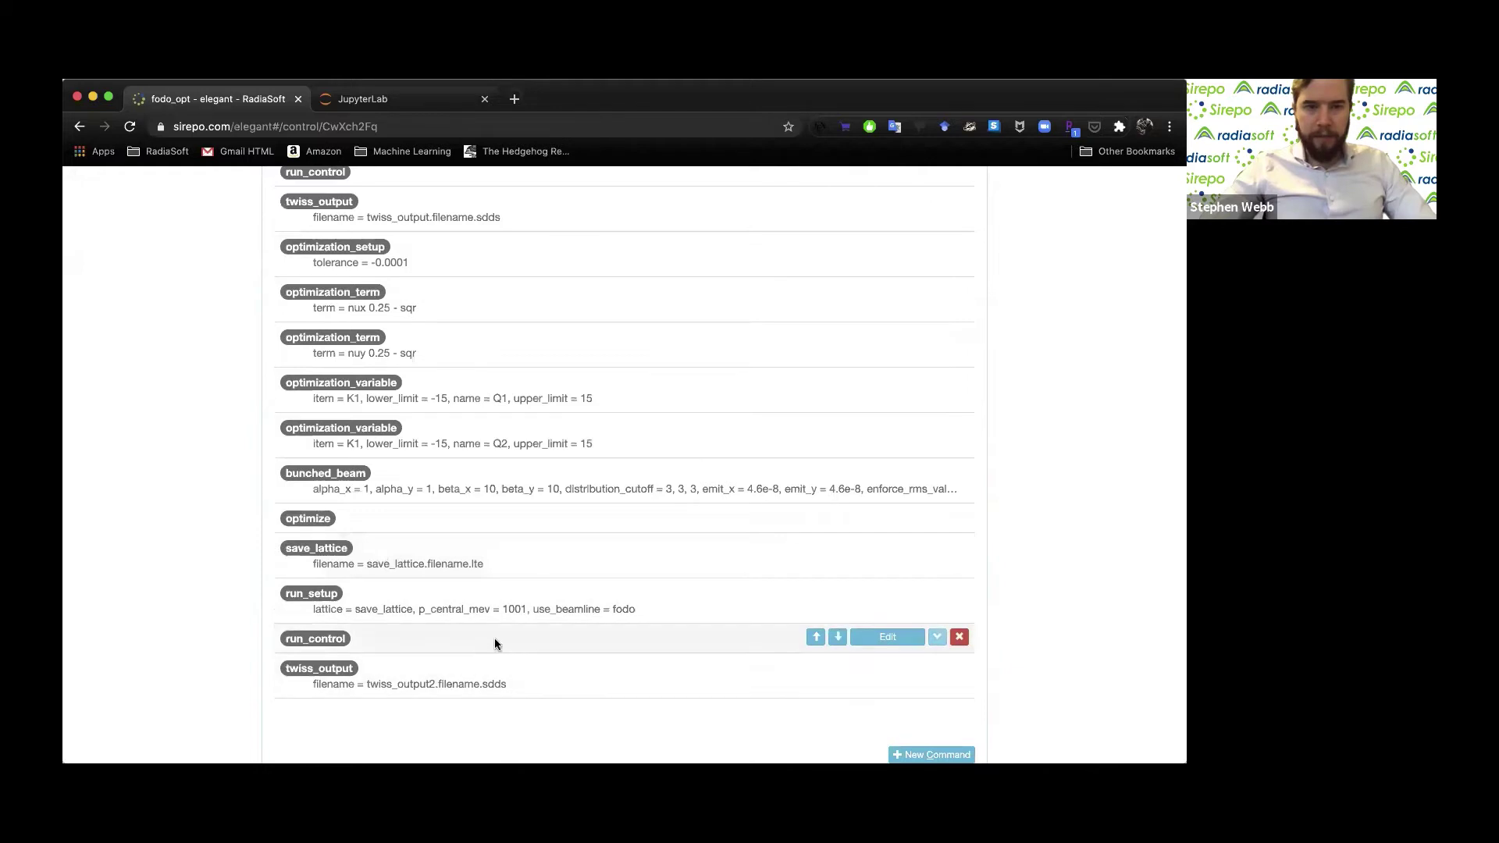
{"action": "scroll", "coordinate": [612, 545], "scroll_direction": "up", "scroll_amount": 5}
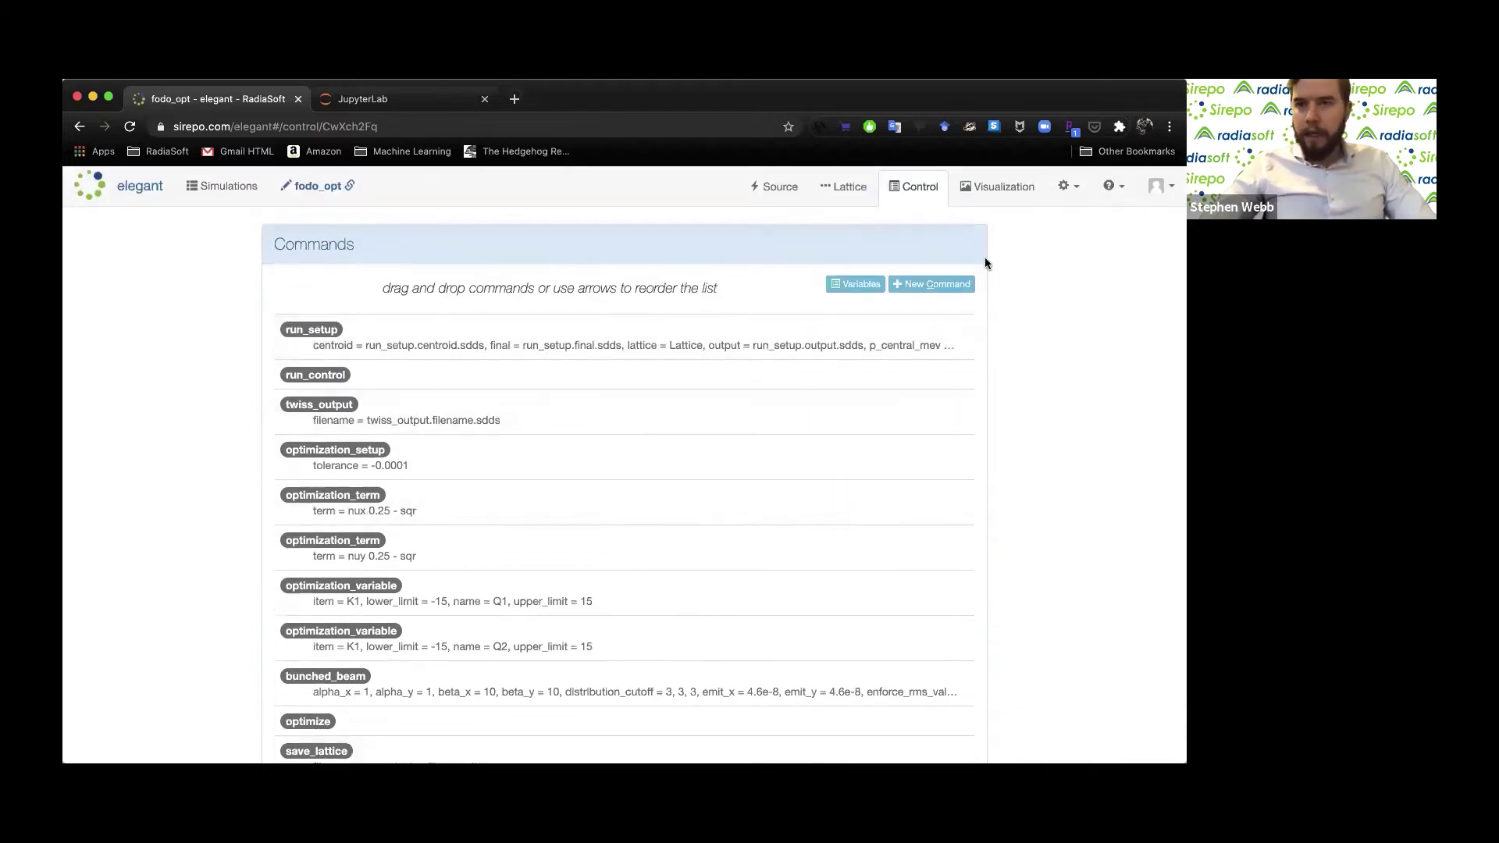
Start a new simulation of the fodo beamline and look through its output parameters and plots
{"action": "left_click", "coordinate": [999, 185]}
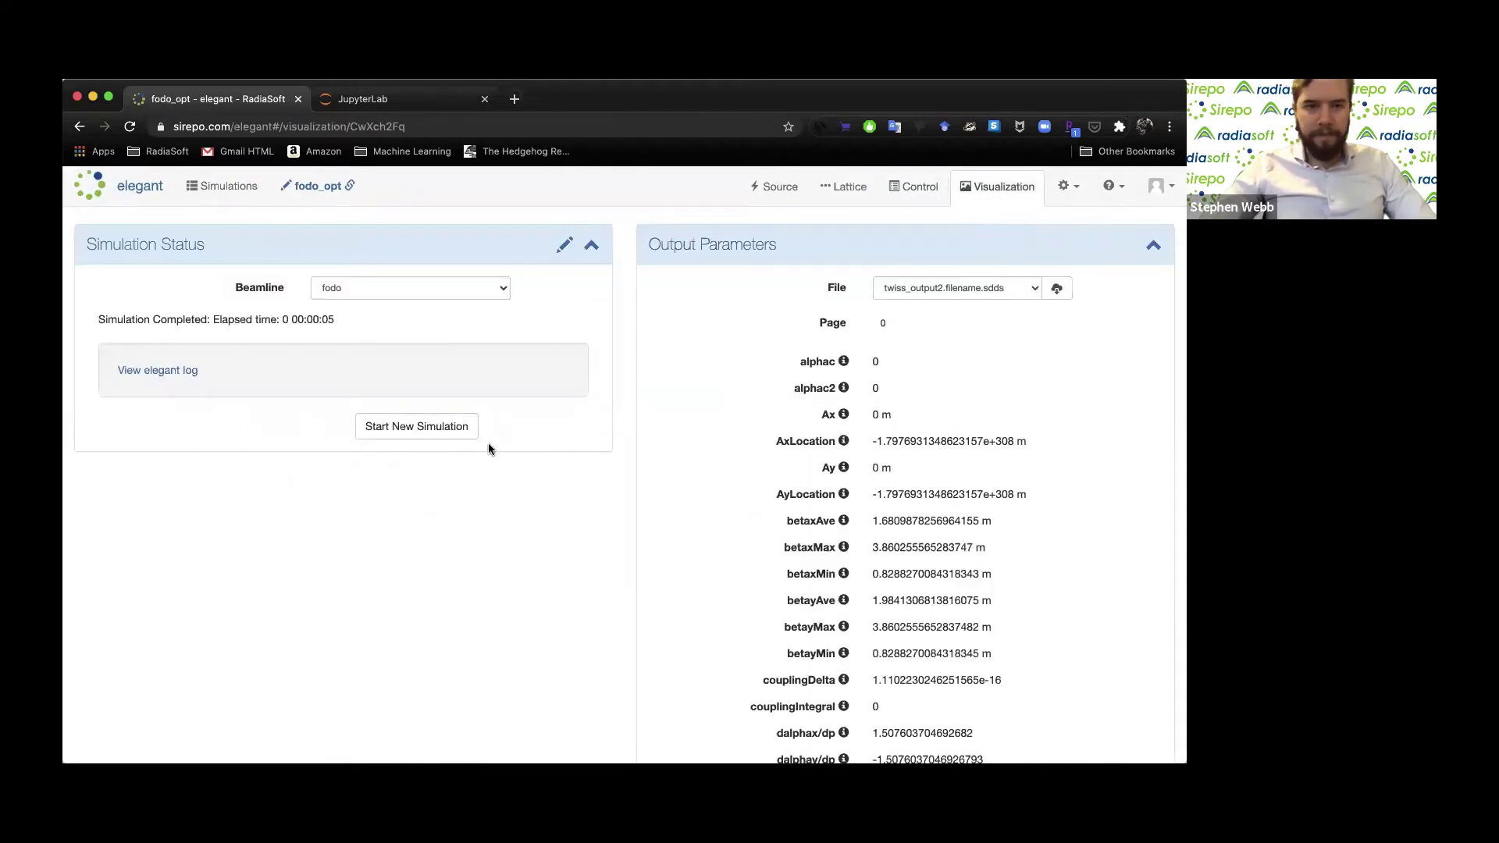
{"action": "left_click", "coordinate": [438, 430]}
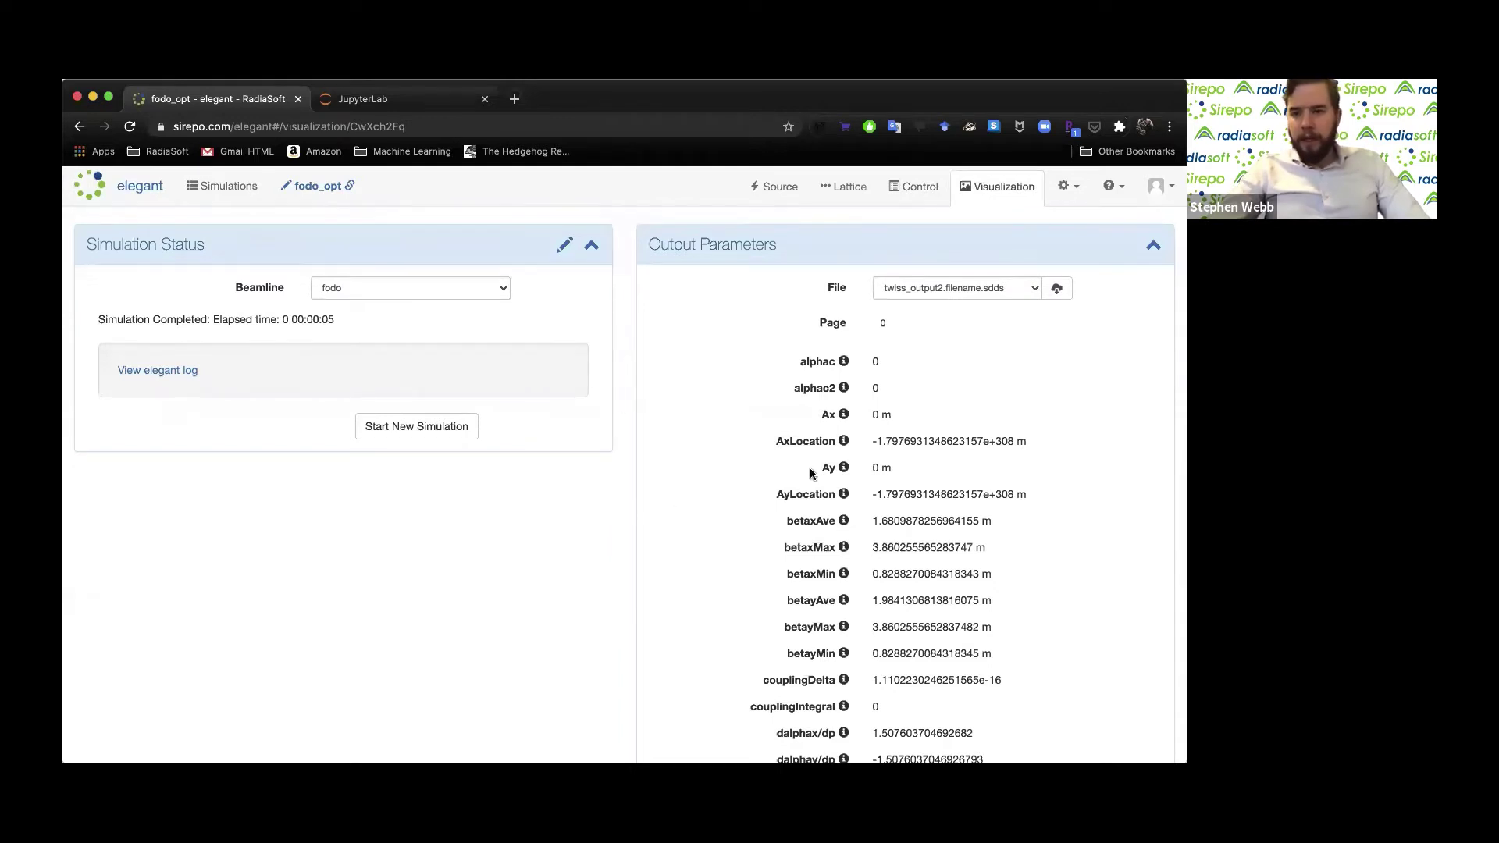
{"action": "scroll", "coordinate": [909, 437], "scroll_direction": "down", "scroll_amount": 2}
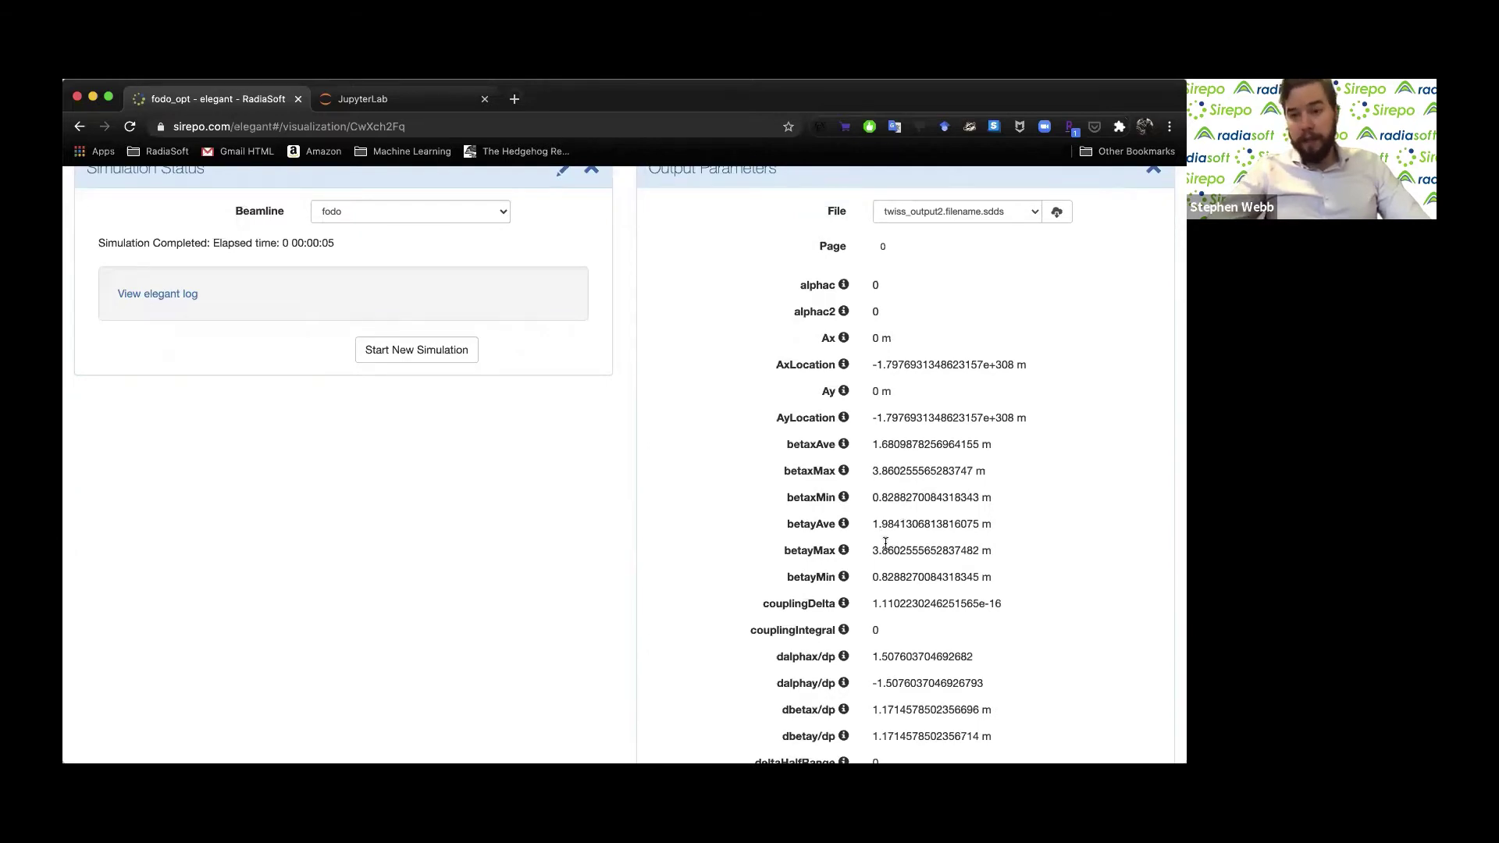
{"action": "scroll", "coordinate": [885, 541], "scroll_direction": "down", "scroll_amount": 10}
{"action": "scroll", "coordinate": [885, 541], "scroll_direction": "down", "scroll_amount": 20}
{"action": "scroll", "coordinate": [887, 536], "scroll_direction": "up", "scroll_amount": 5}
{"action": "scroll", "coordinate": [869, 609], "scroll_direction": "down", "scroll_amount": 5}
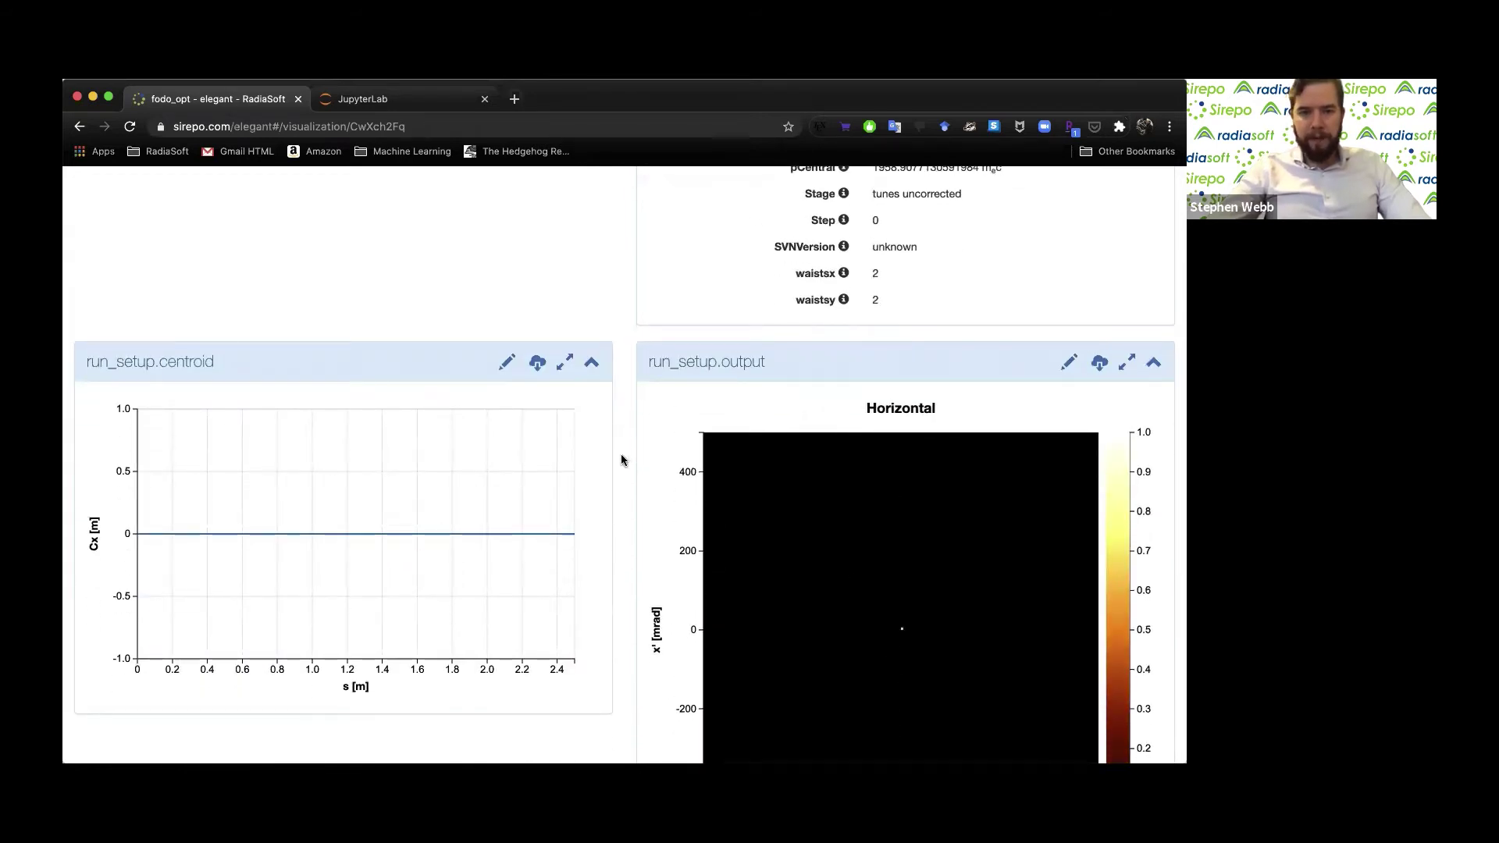
{"action": "scroll", "coordinate": [622, 439], "scroll_direction": "up", "scroll_amount": 20}
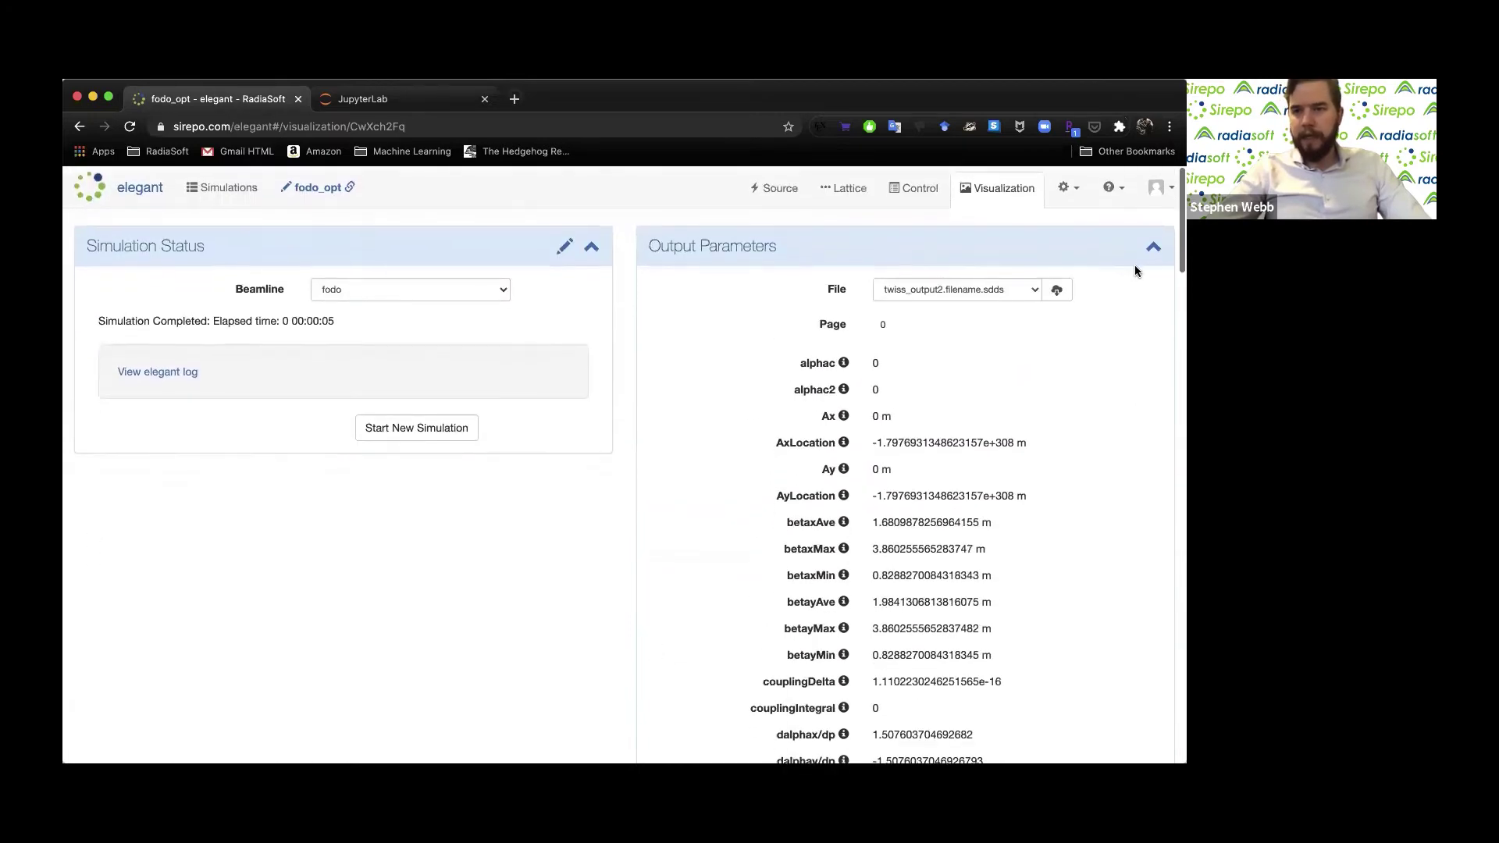
Collapse the output parameters and the run_setup output, centroid and sigma reports, and compare the twiss_output and twiss_output2 plots
{"action": "left_click", "coordinate": [1154, 246]}
{"action": "left_click", "coordinate": [1154, 488]}
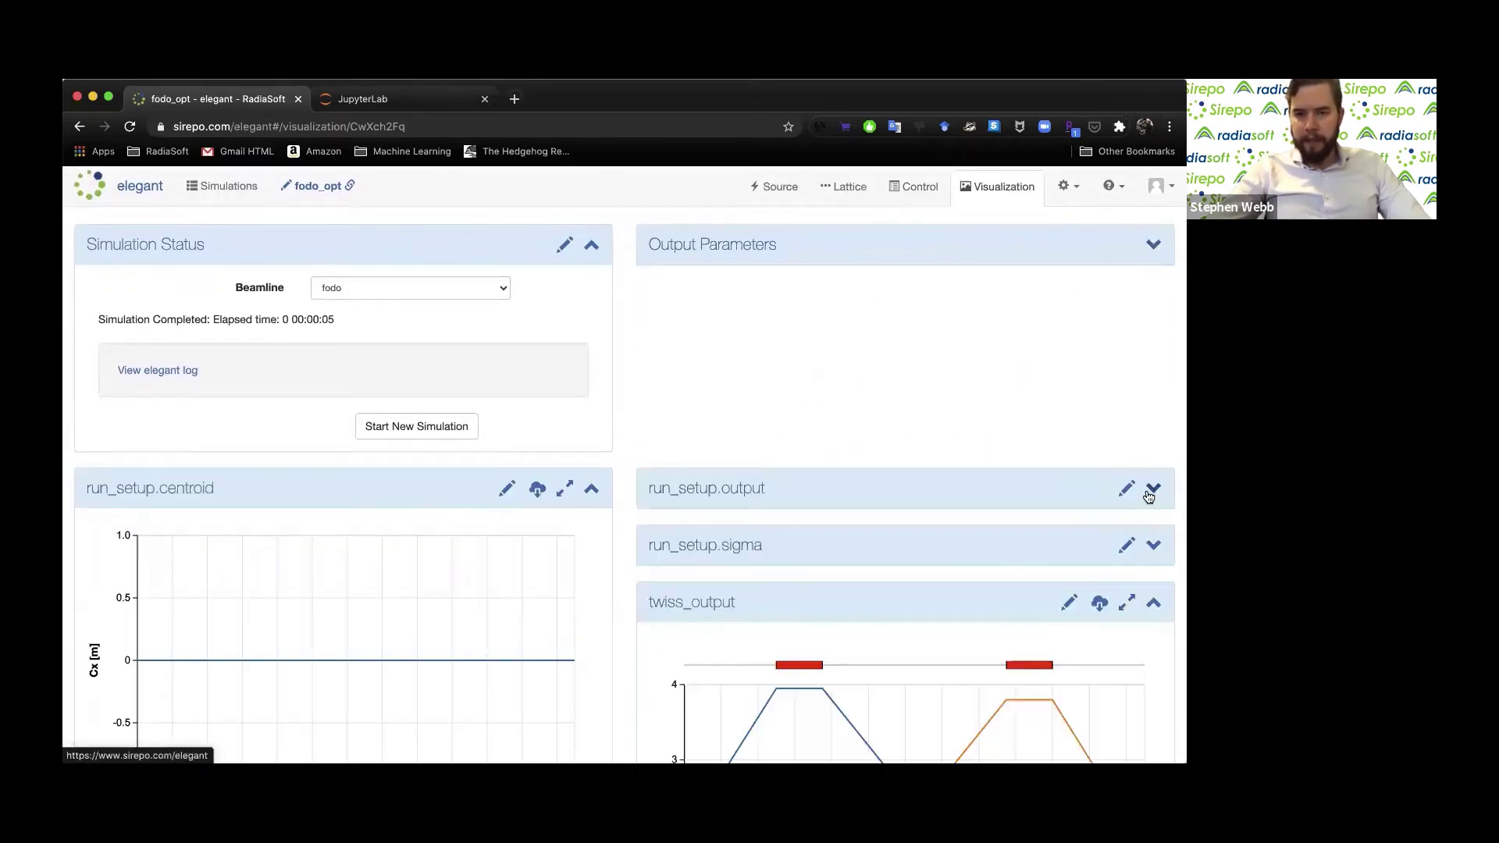
{"action": "left_click", "coordinate": [591, 489]}
{"action": "scroll", "coordinate": [640, 398], "scroll_direction": "down", "scroll_amount": 5}
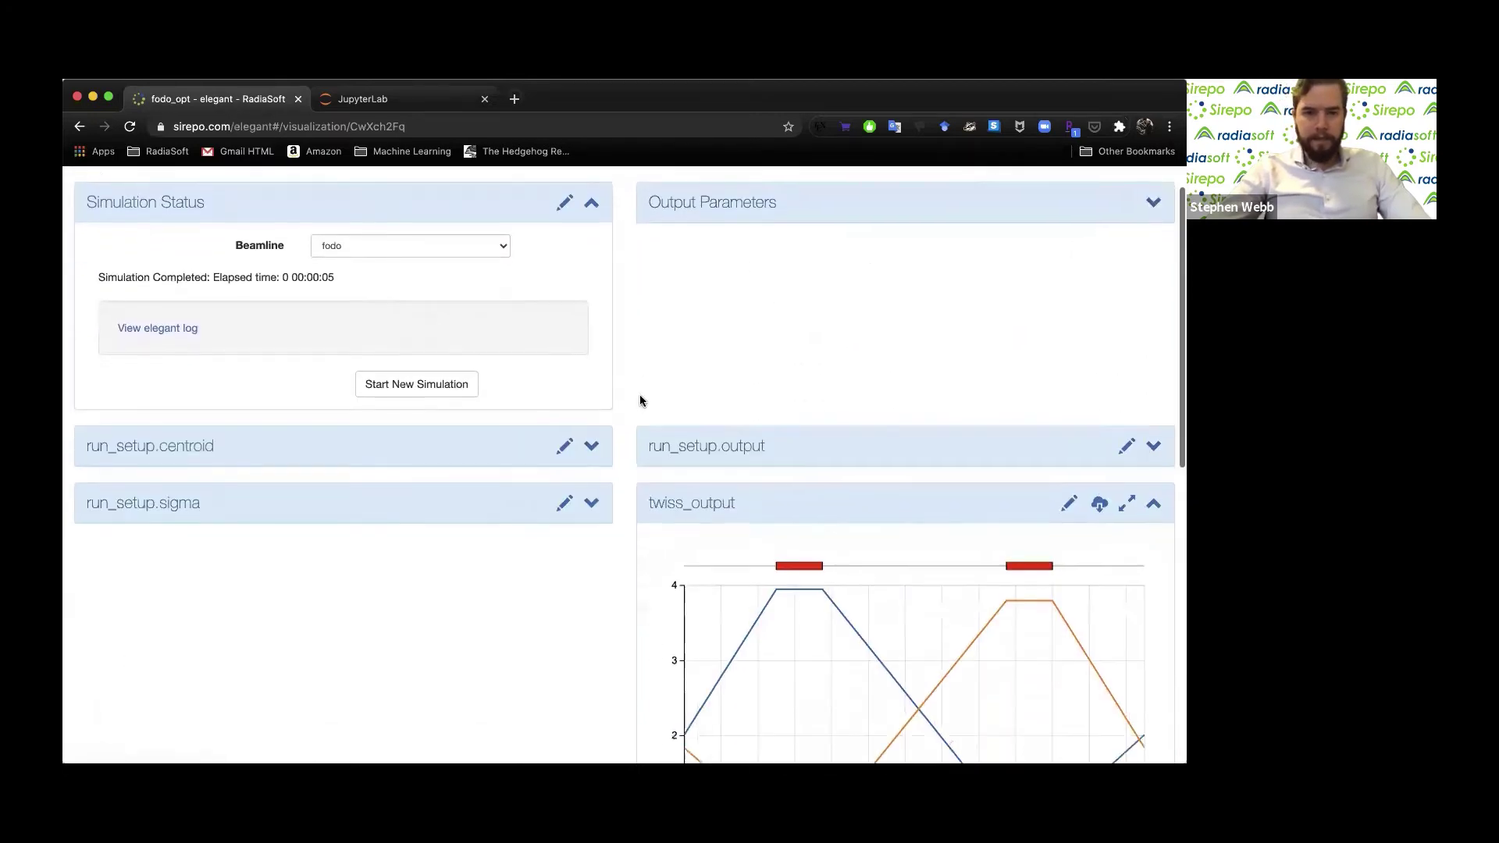
{"action": "scroll", "coordinate": [561, 441], "scroll_direction": "up", "scroll_amount": 1}
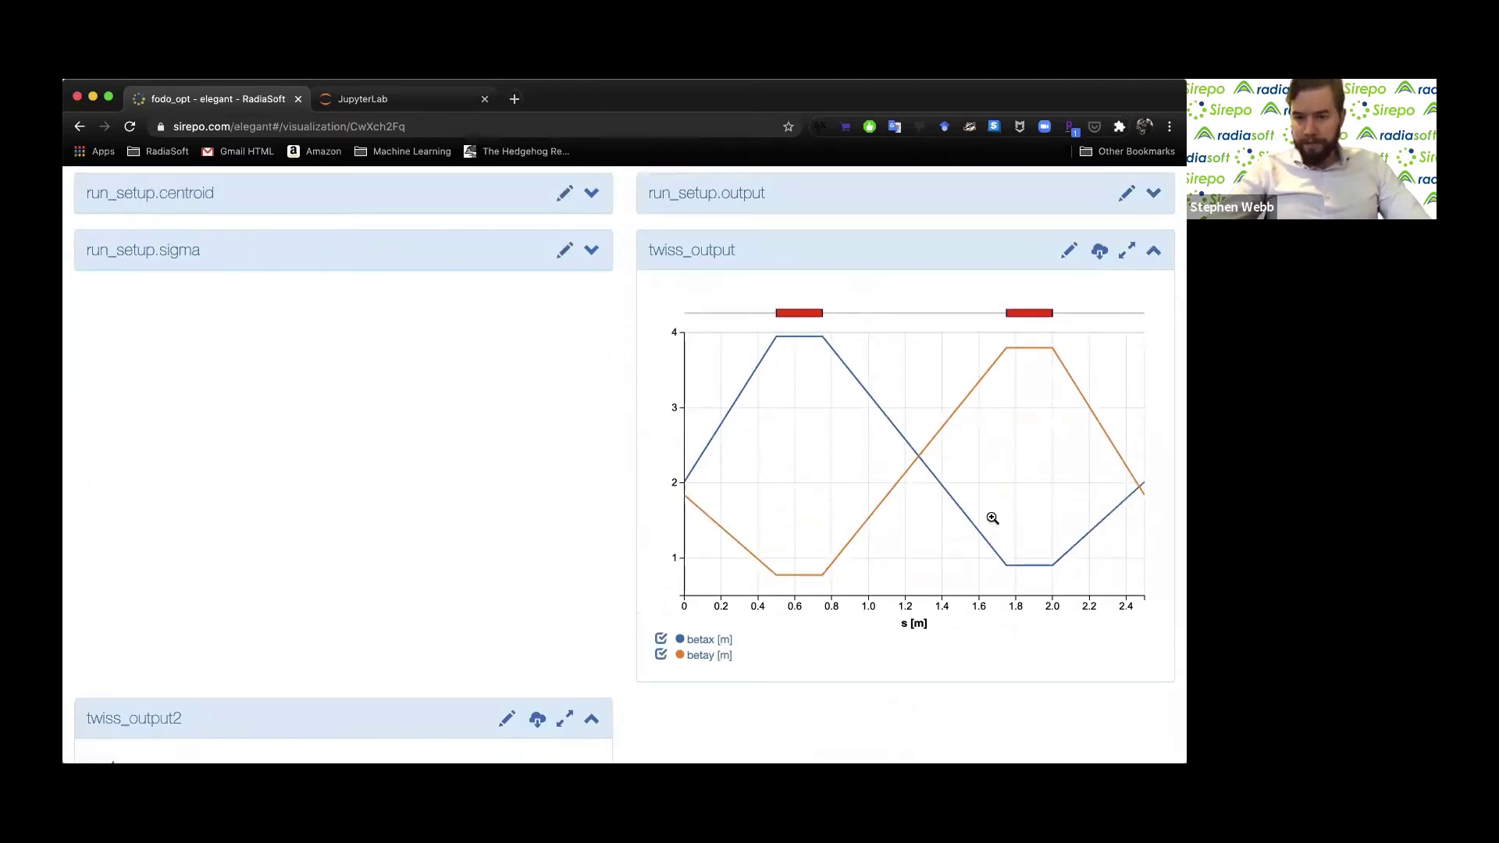
{"action": "scroll", "coordinate": [618, 521], "scroll_direction": "down", "scroll_amount": 1}
{"action": "scroll", "coordinate": [618, 522], "scroll_direction": "down", "scroll_amount": 5}
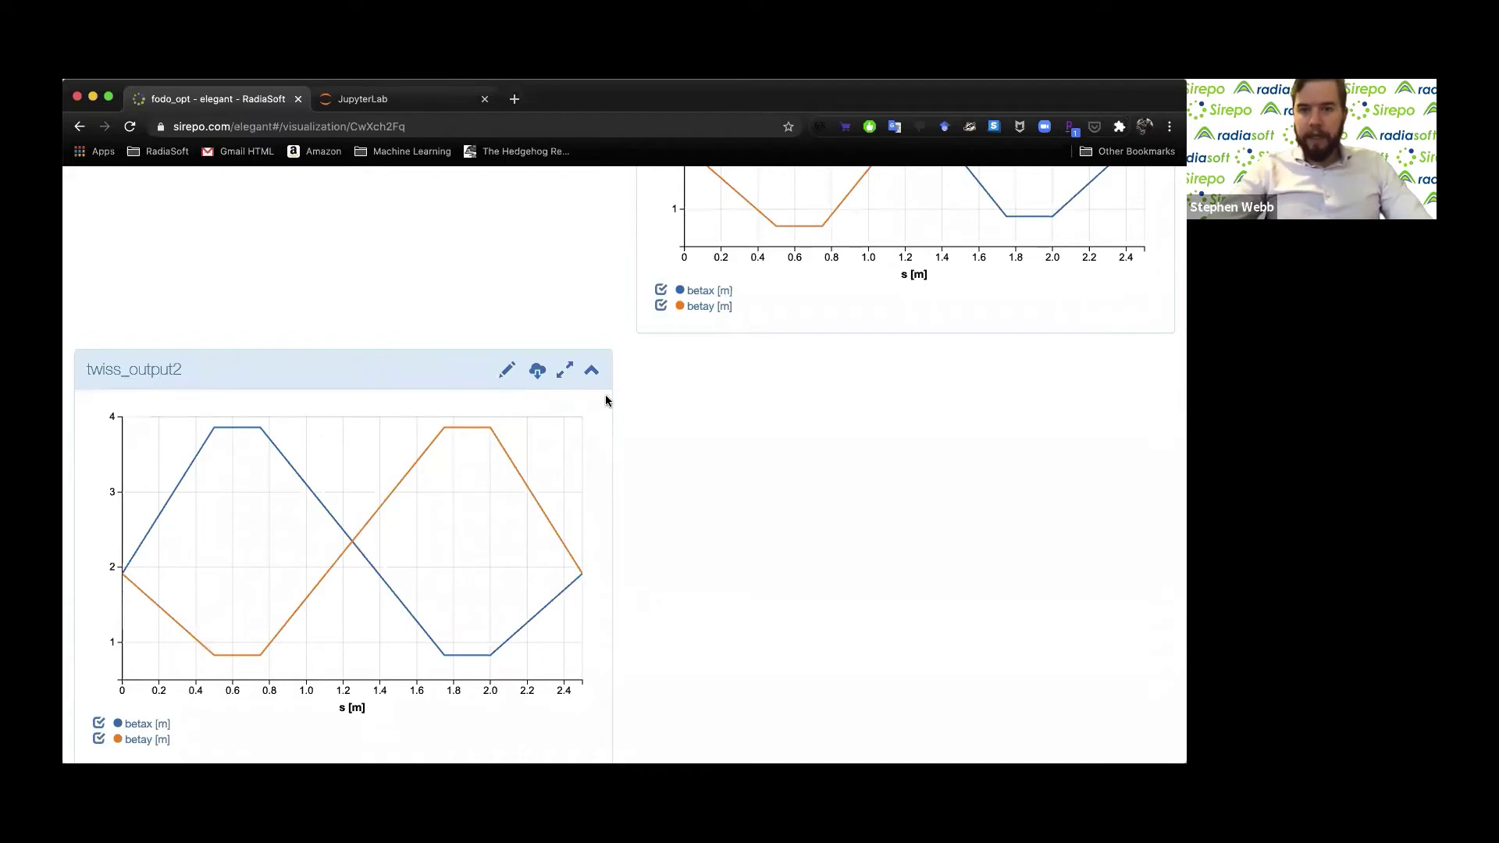
{"action": "scroll", "coordinate": [625, 393], "scroll_direction": "up", "scroll_amount": 6}
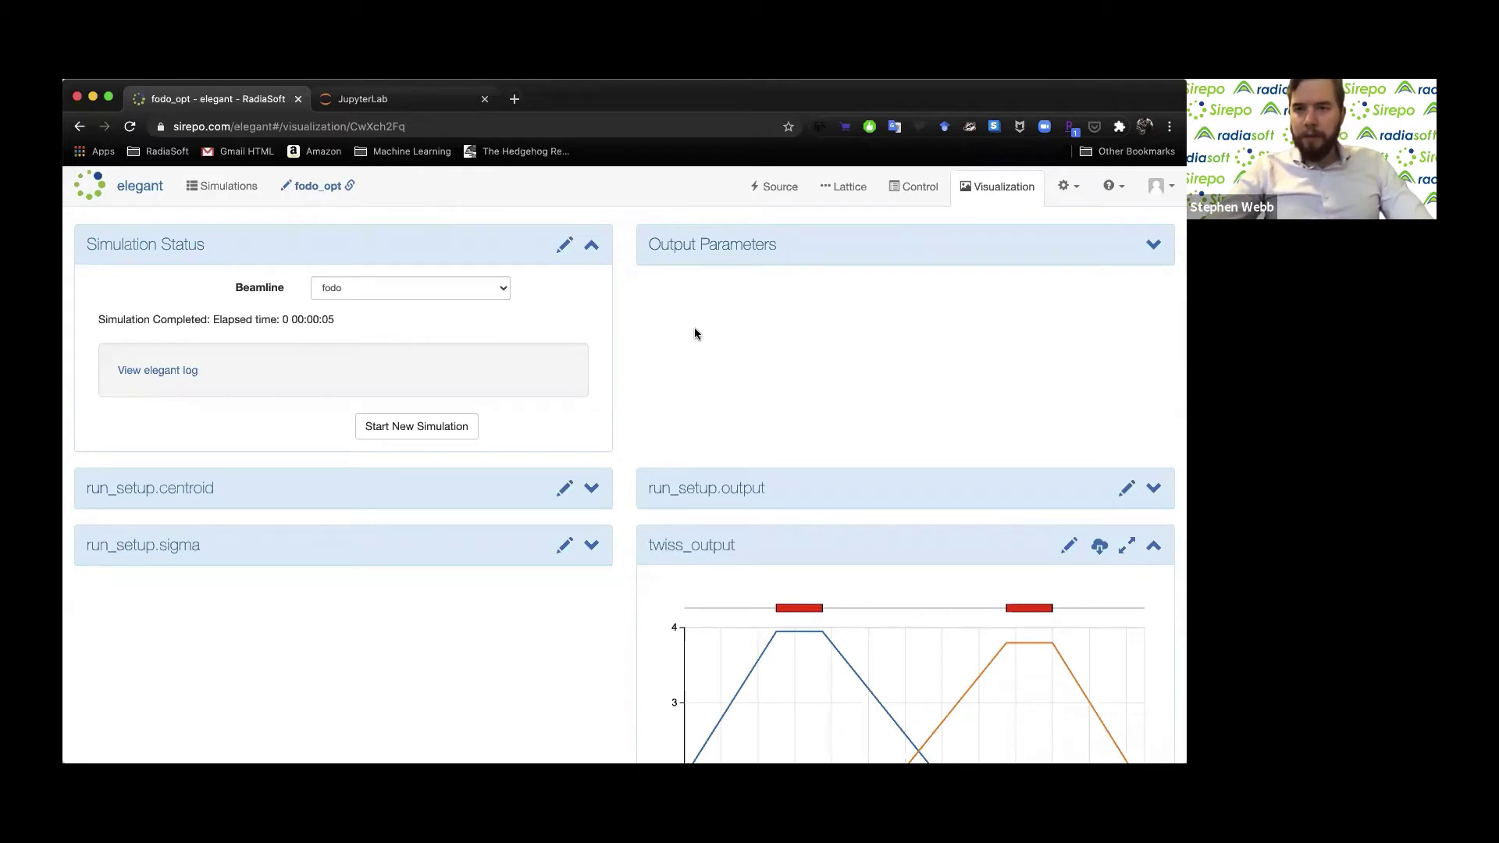
Examine the source bunch's main, emittance, Halton sequence and position settings, and close them unchanged
{"action": "left_click", "coordinate": [916, 187]}
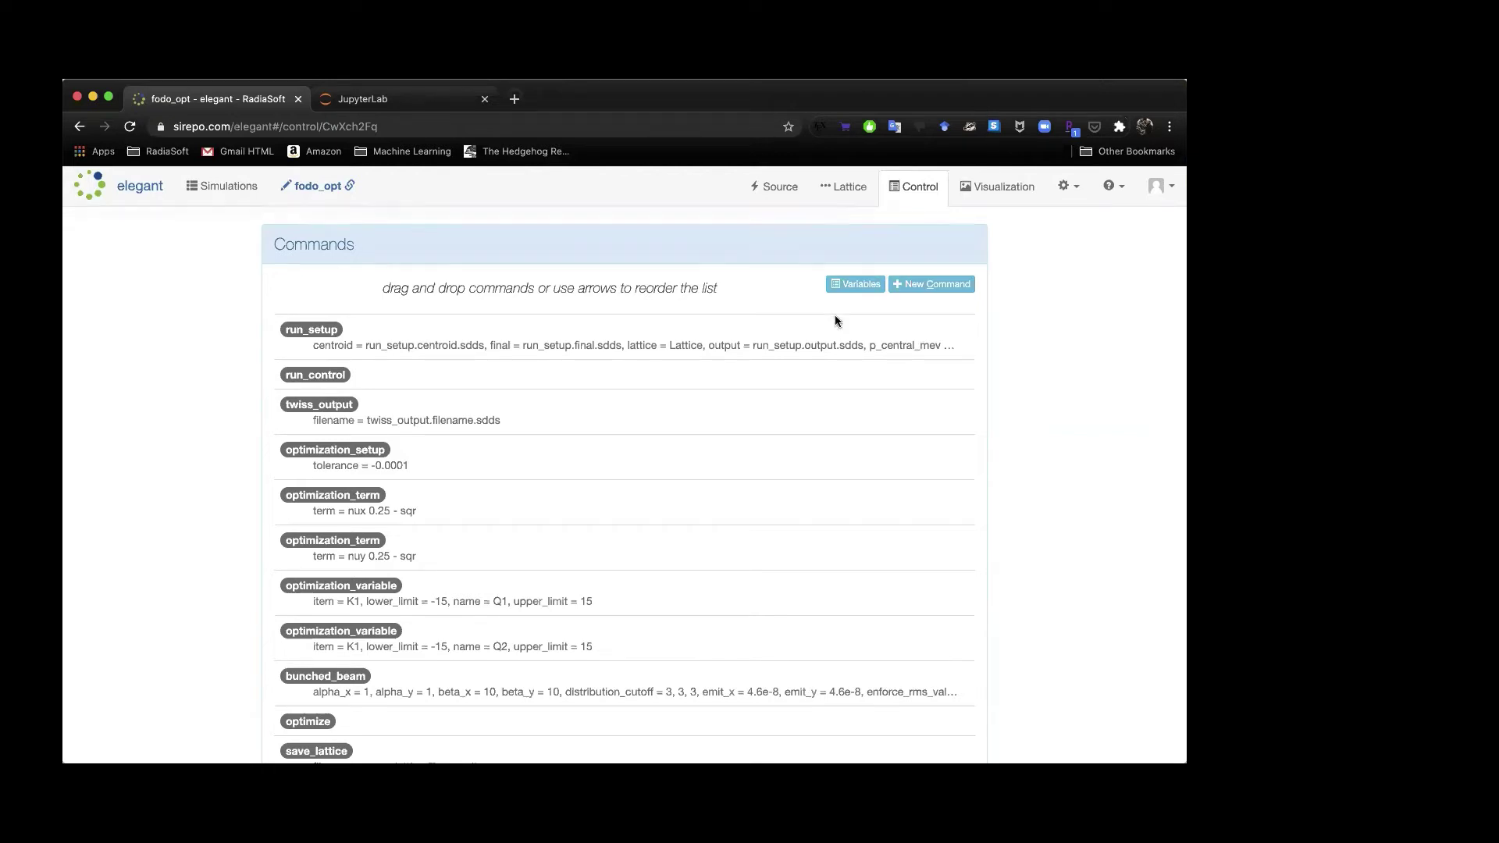
{"action": "left_click", "coordinate": [777, 188]}
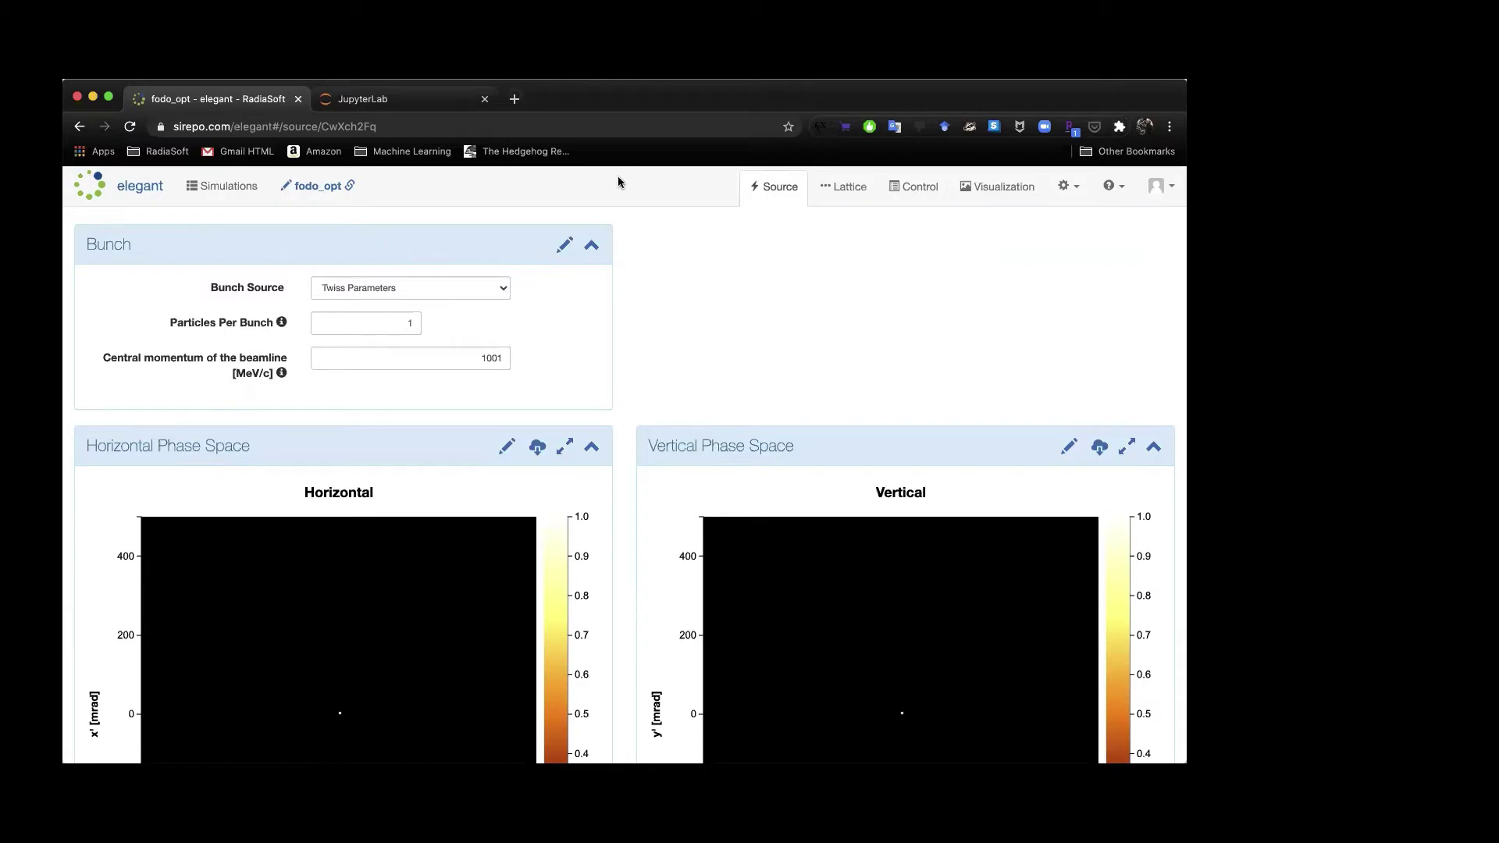
{"action": "left_click", "coordinate": [563, 245]}
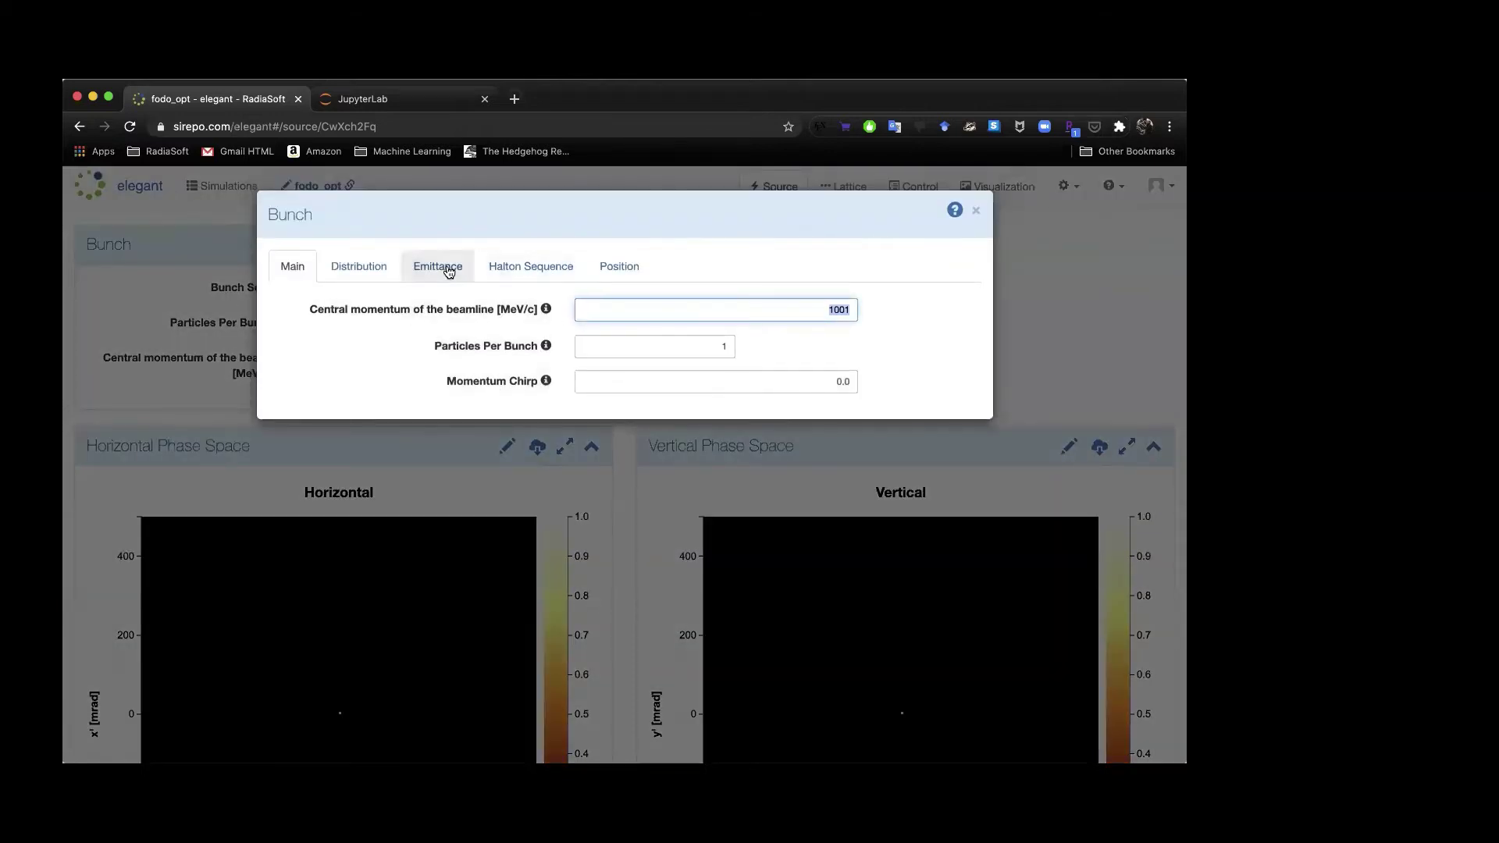
{"action": "left_click", "coordinate": [447, 269]}
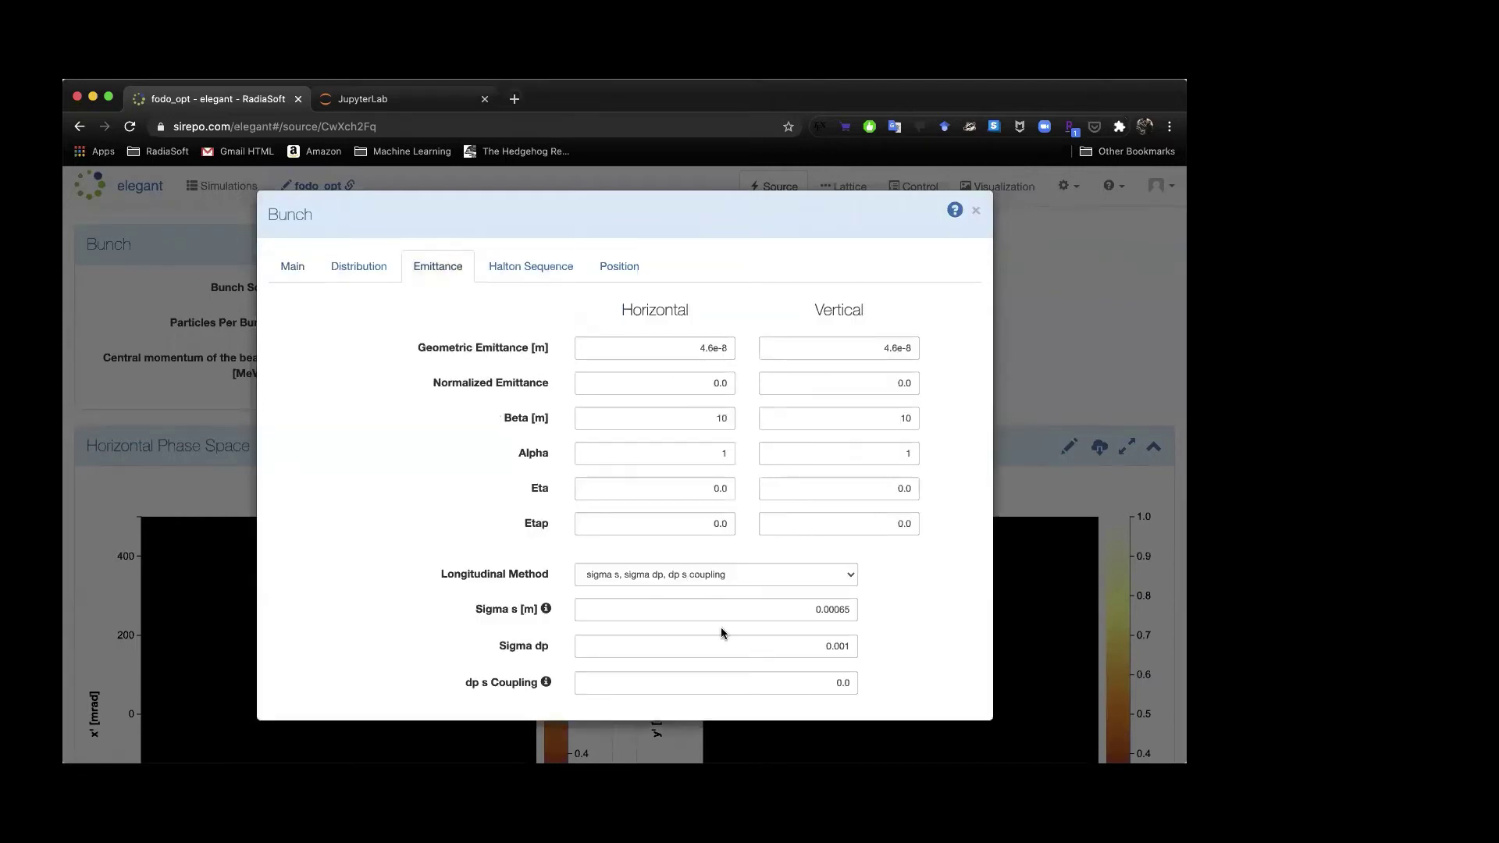
{"action": "left_click", "coordinate": [530, 277]}
{"action": "left_click", "coordinate": [610, 270]}
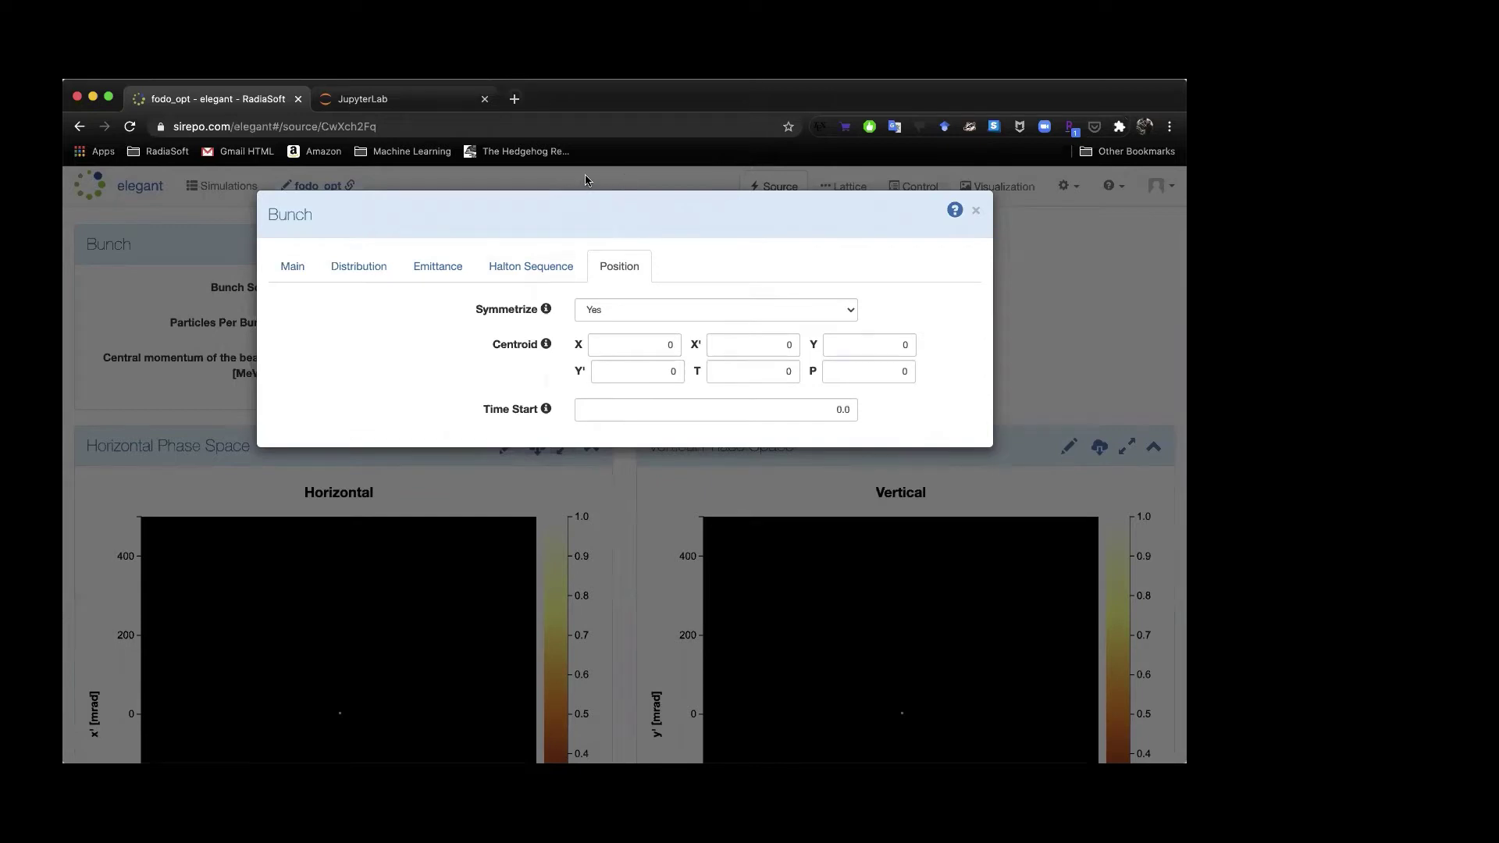
{"action": "left_click", "coordinate": [975, 214]}
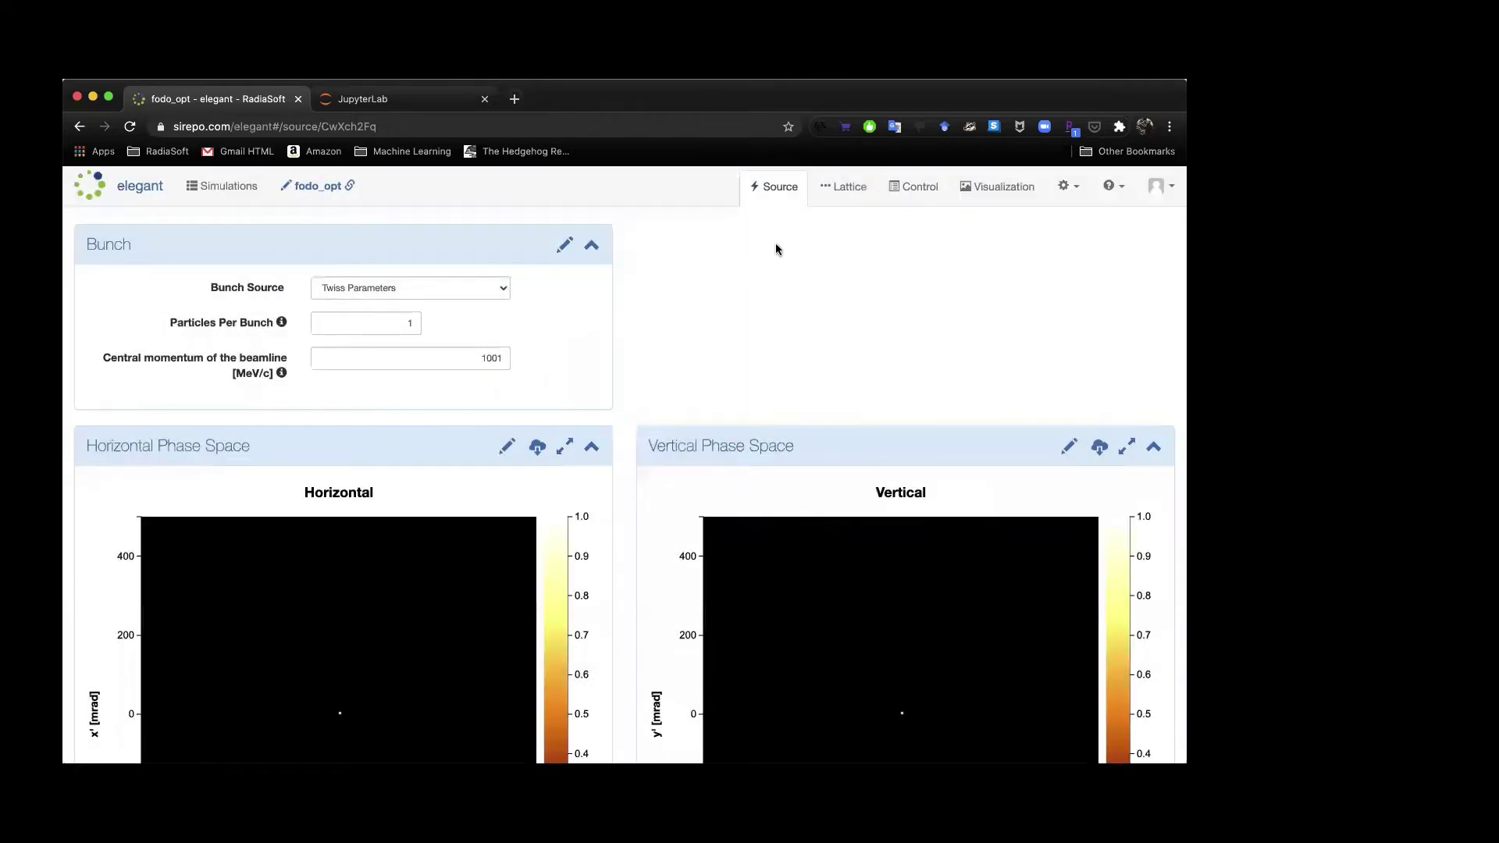
Return to the control commands and view the basic commands that can be added, without adding one
{"action": "left_click", "coordinate": [916, 186]}
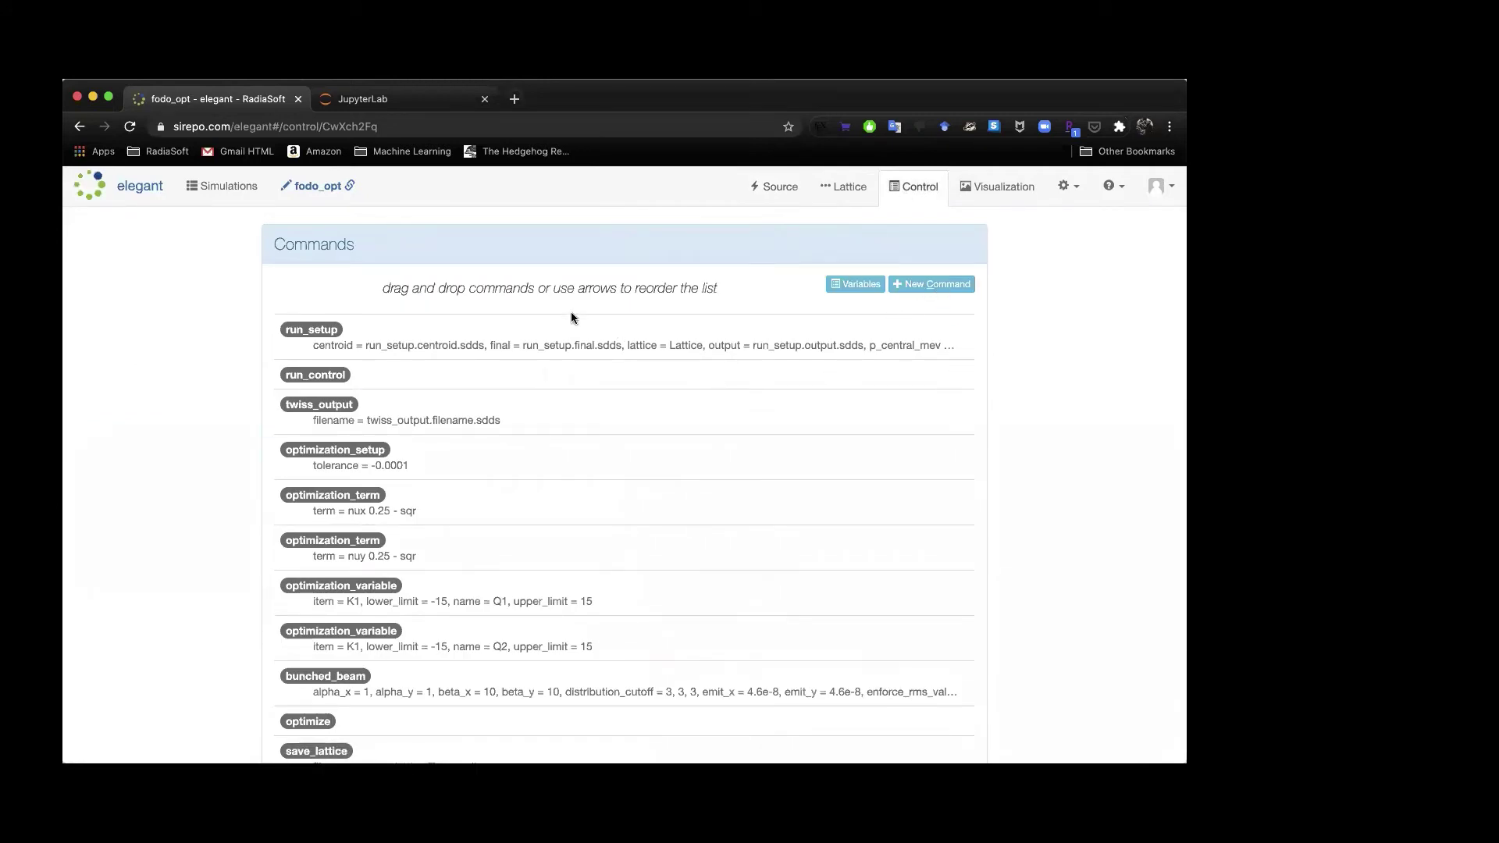
{"action": "left_click", "coordinate": [921, 284]}
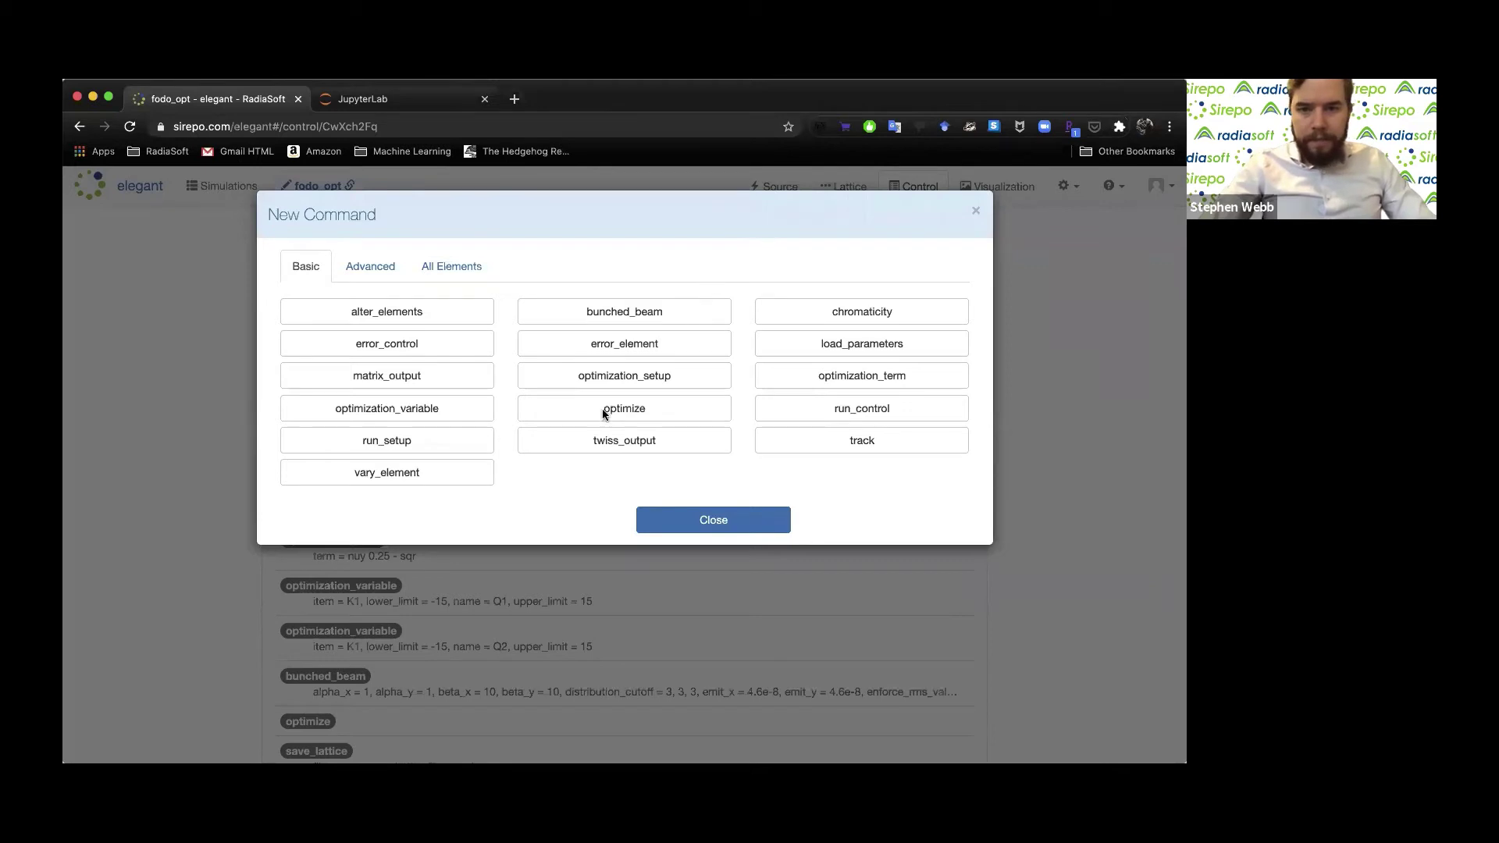
{"action": "left_click", "coordinate": [711, 520]}
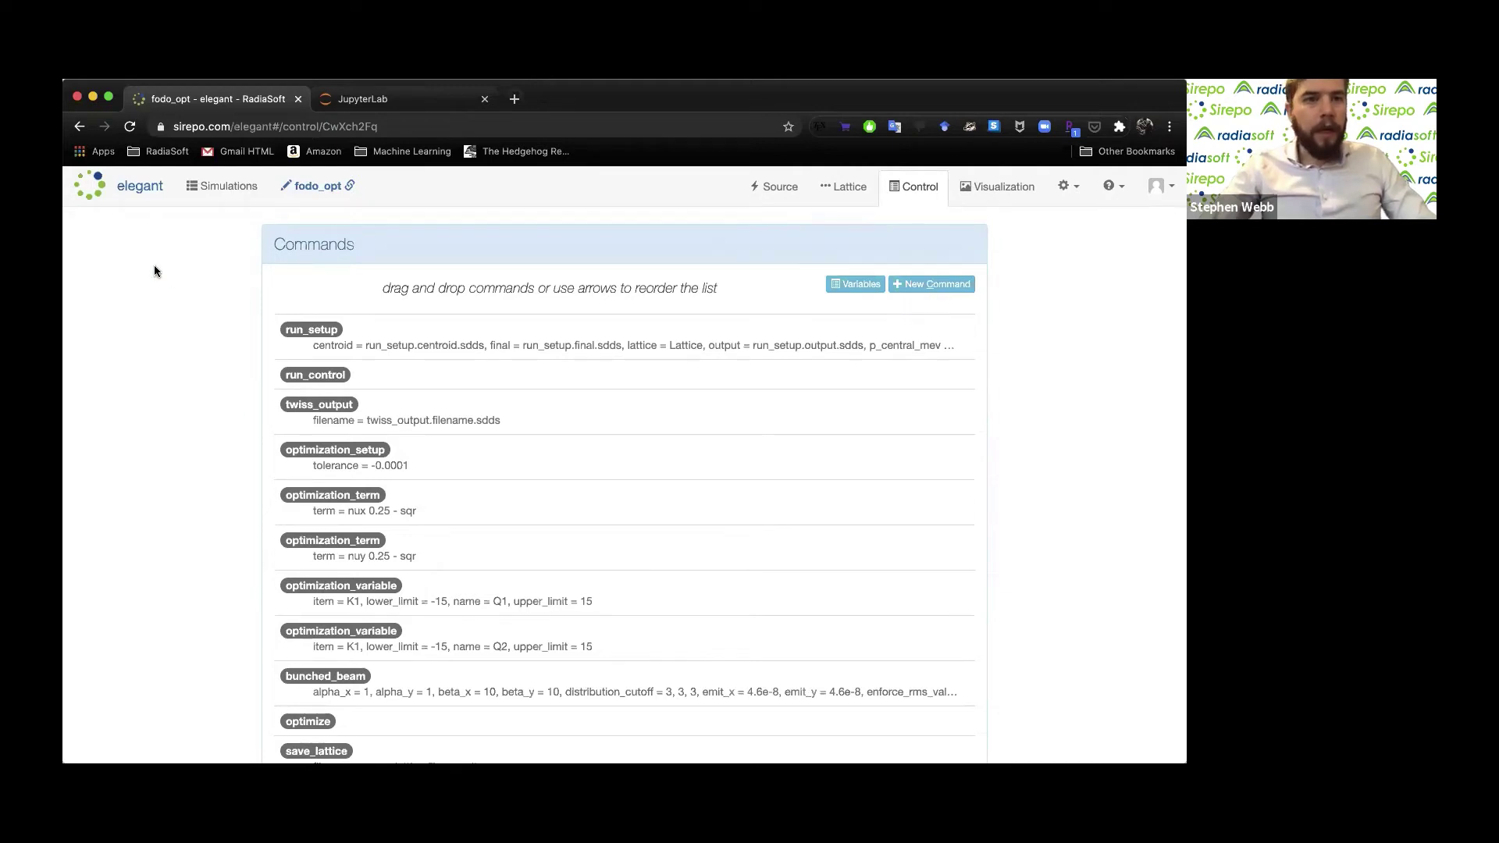
From the demos simulations folder, import the parTrack.ele command file together with its parTrack.lte lattice file
{"action": "left_click", "coordinate": [221, 190]}
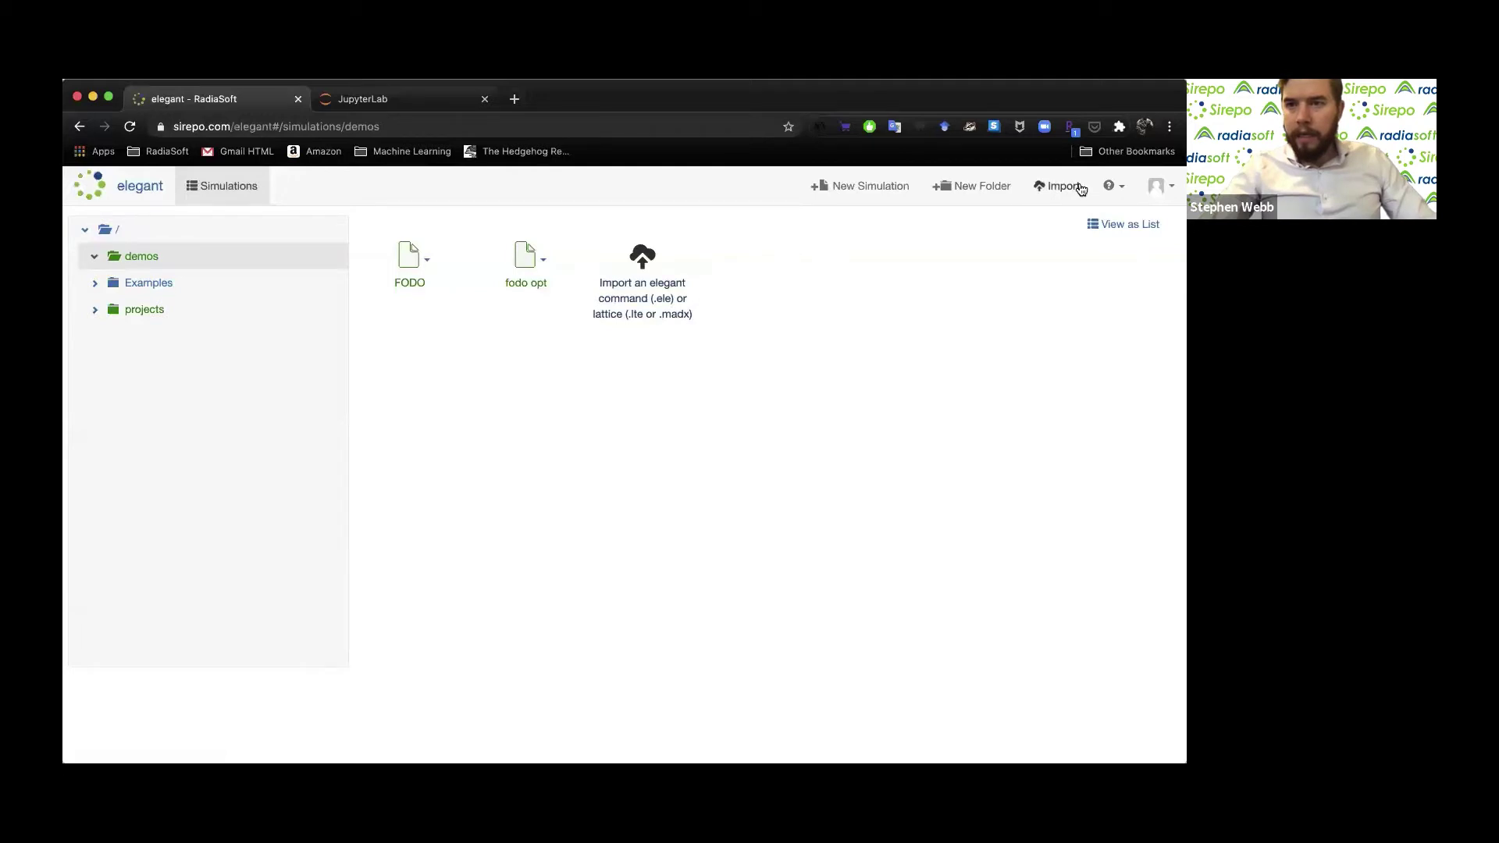
{"action": "left_click", "coordinate": [665, 303]}
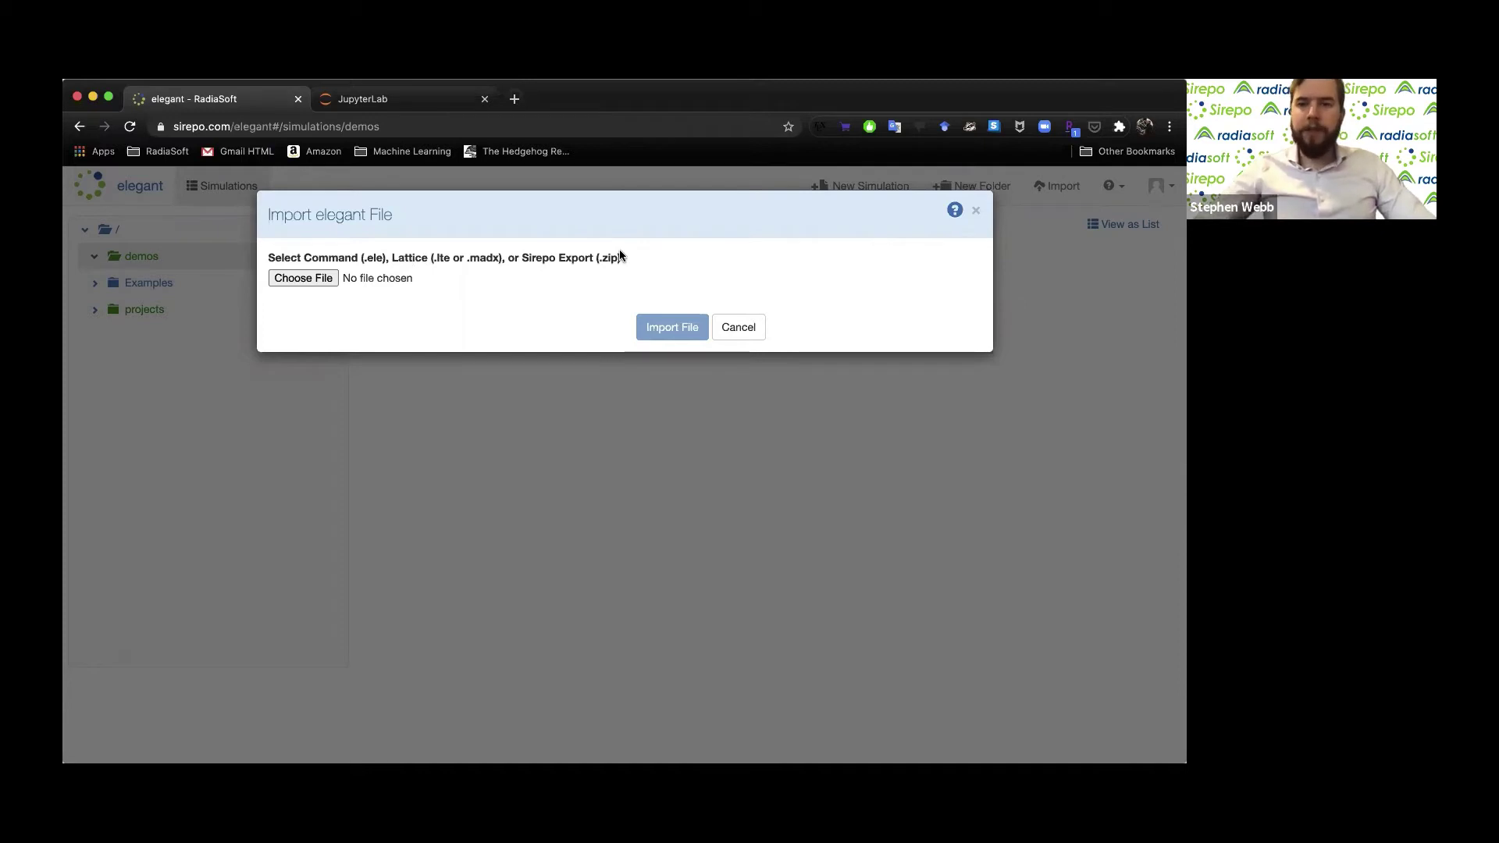
{"action": "left_click", "coordinate": [305, 283]}
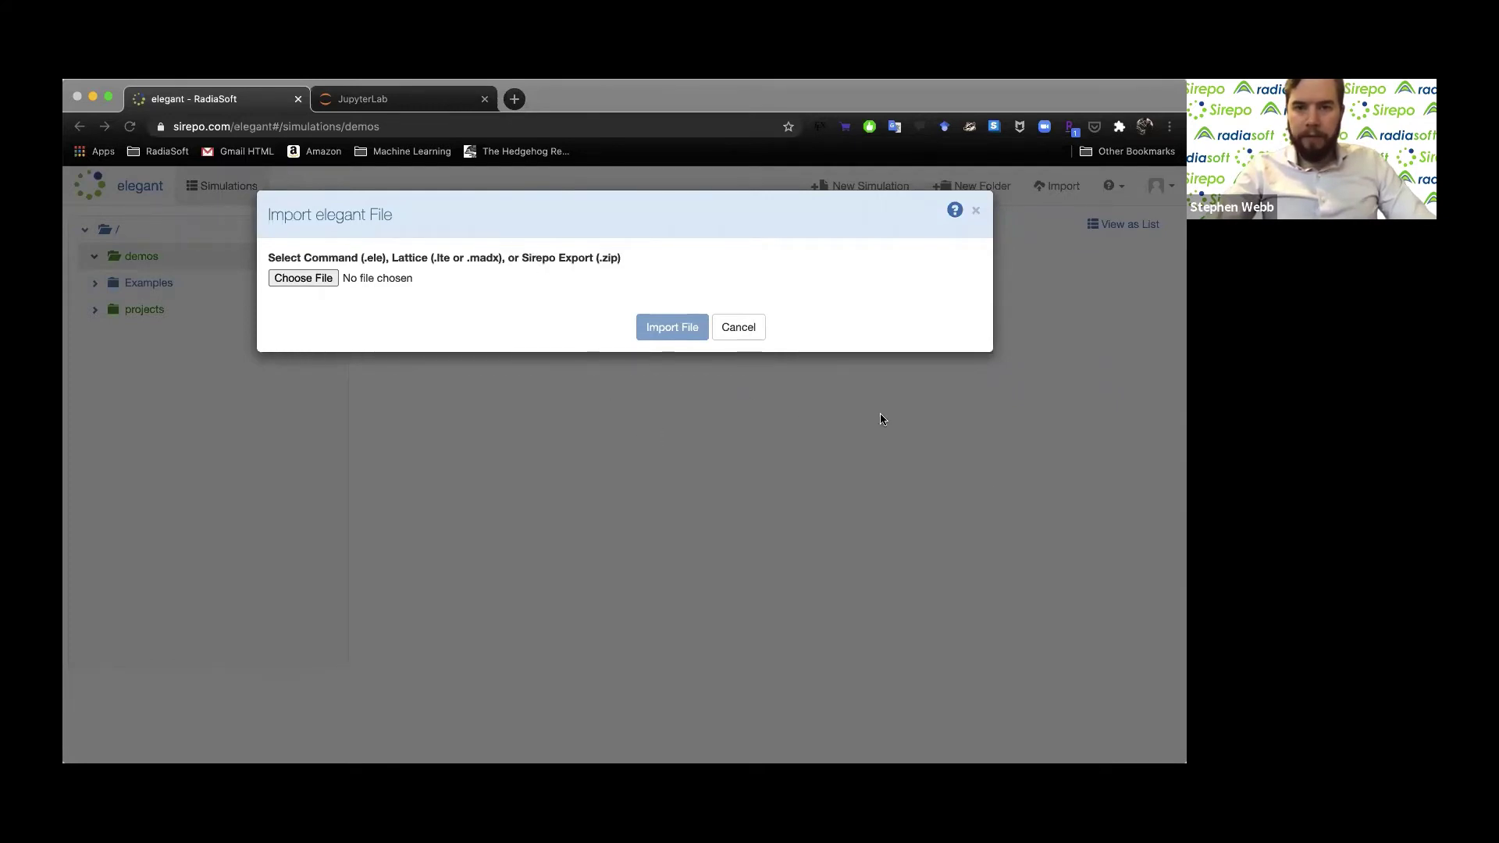
{"action": "left_click", "coordinate": [894, 472]}
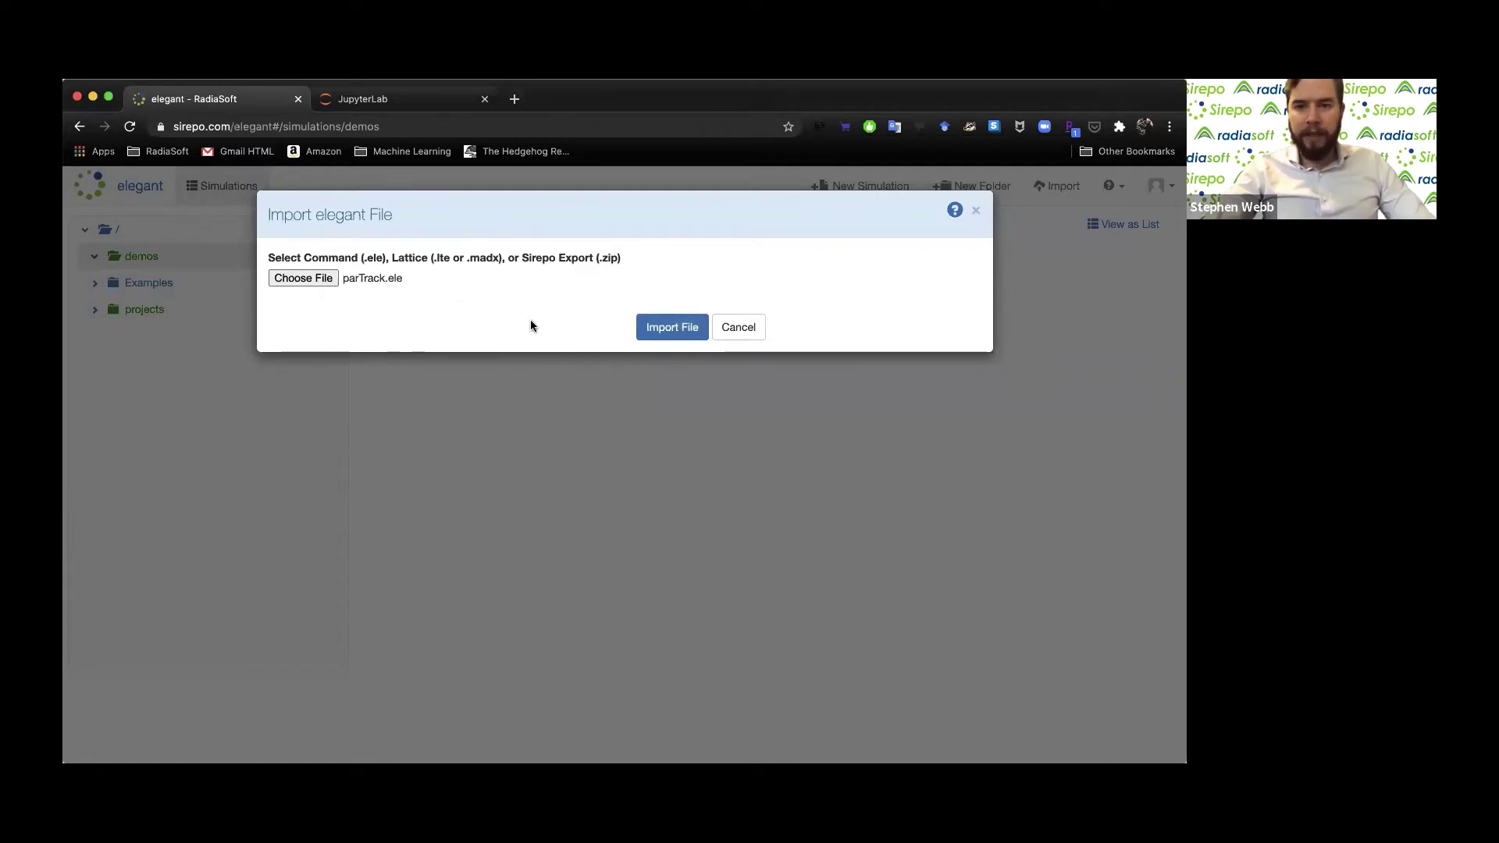
{"action": "left_click", "coordinate": [683, 334]}
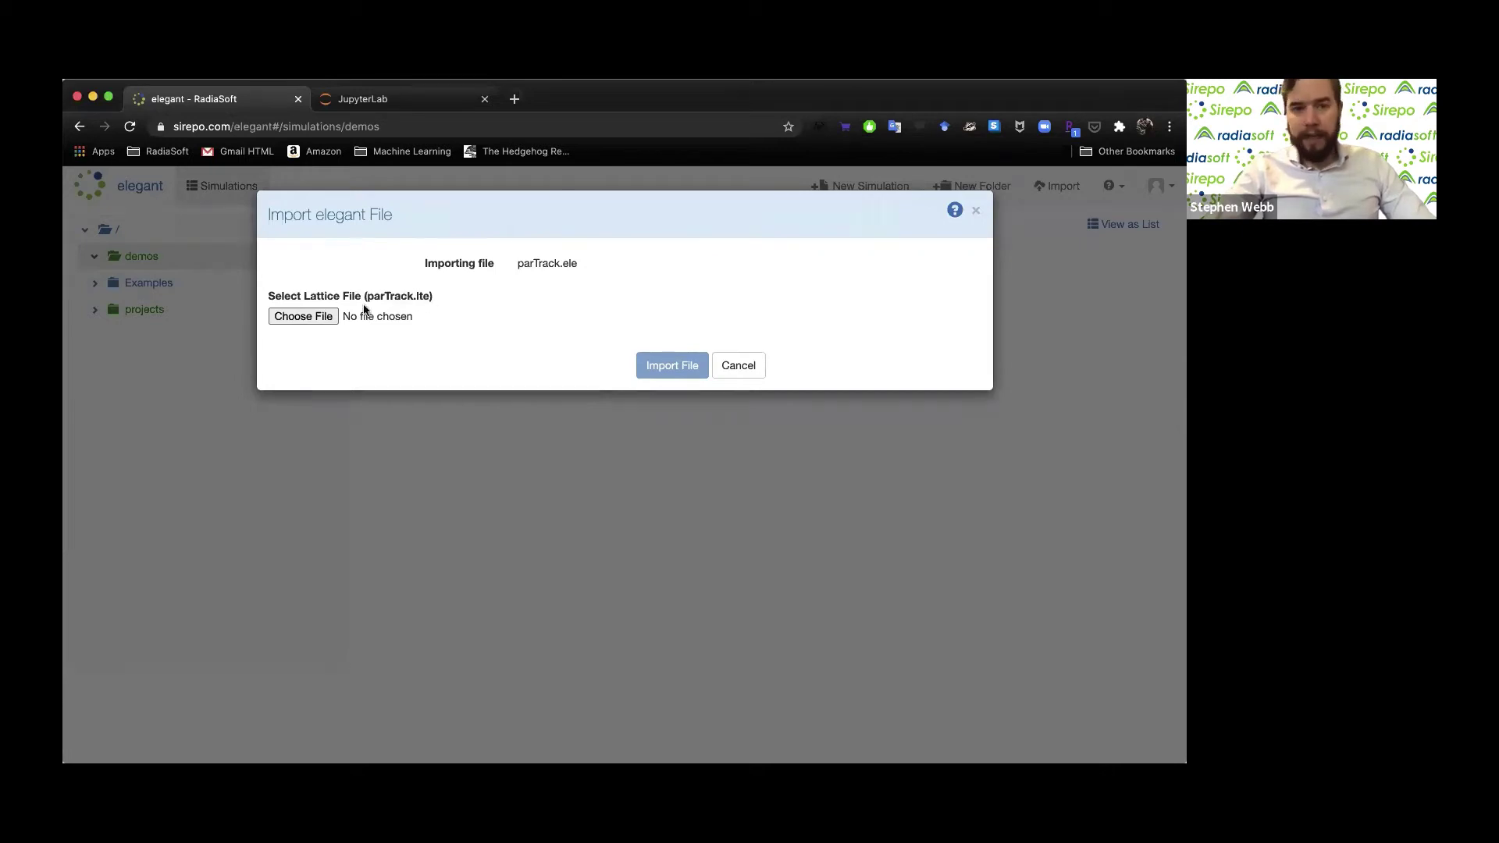
{"action": "left_click", "coordinate": [317, 316]}
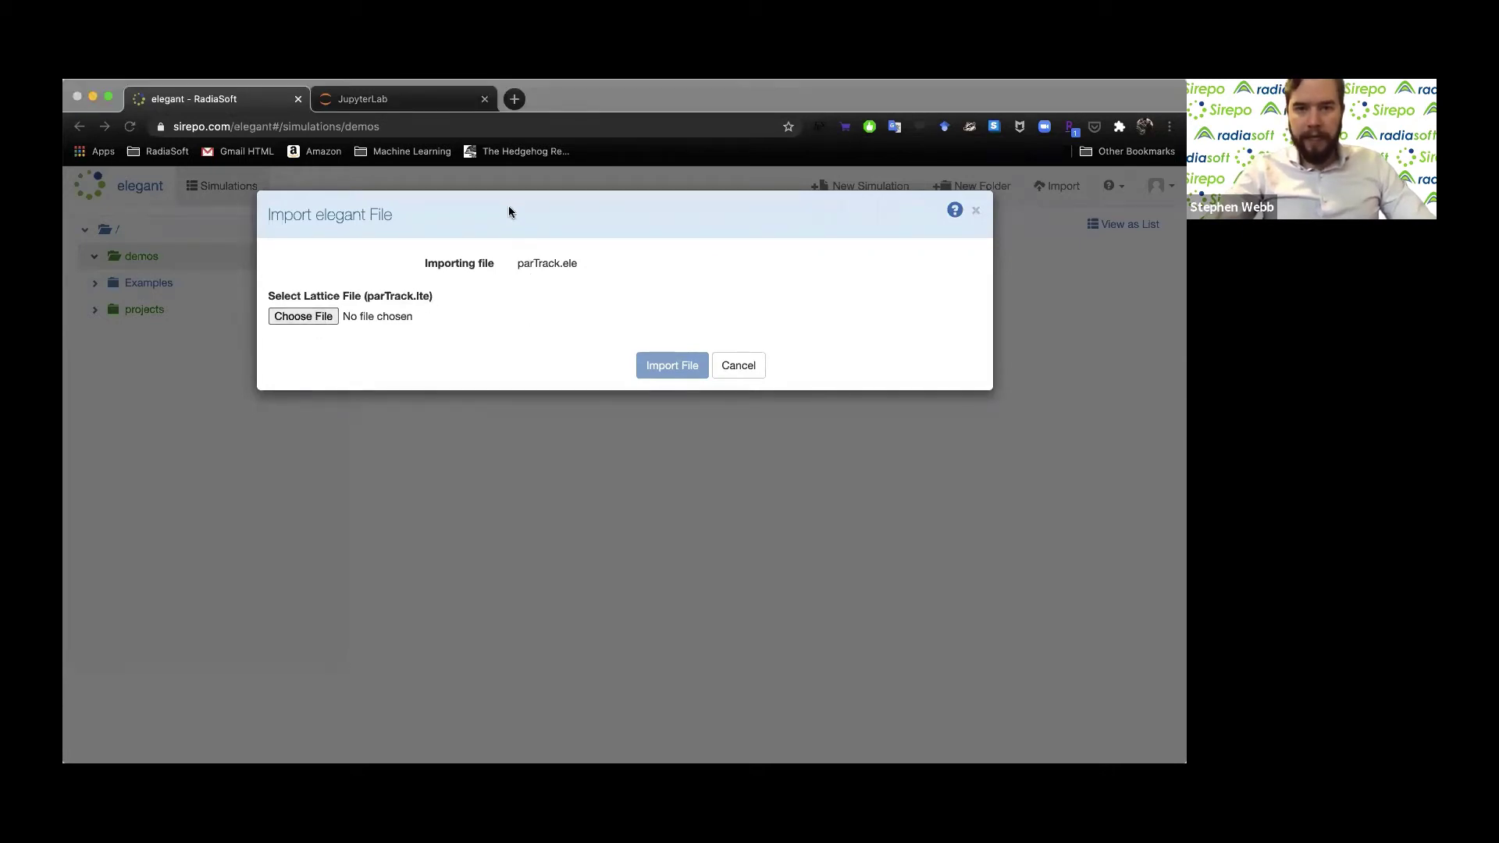
{"action": "left_click", "coordinate": [900, 470]}
{"action": "left_click", "coordinate": [669, 368]}
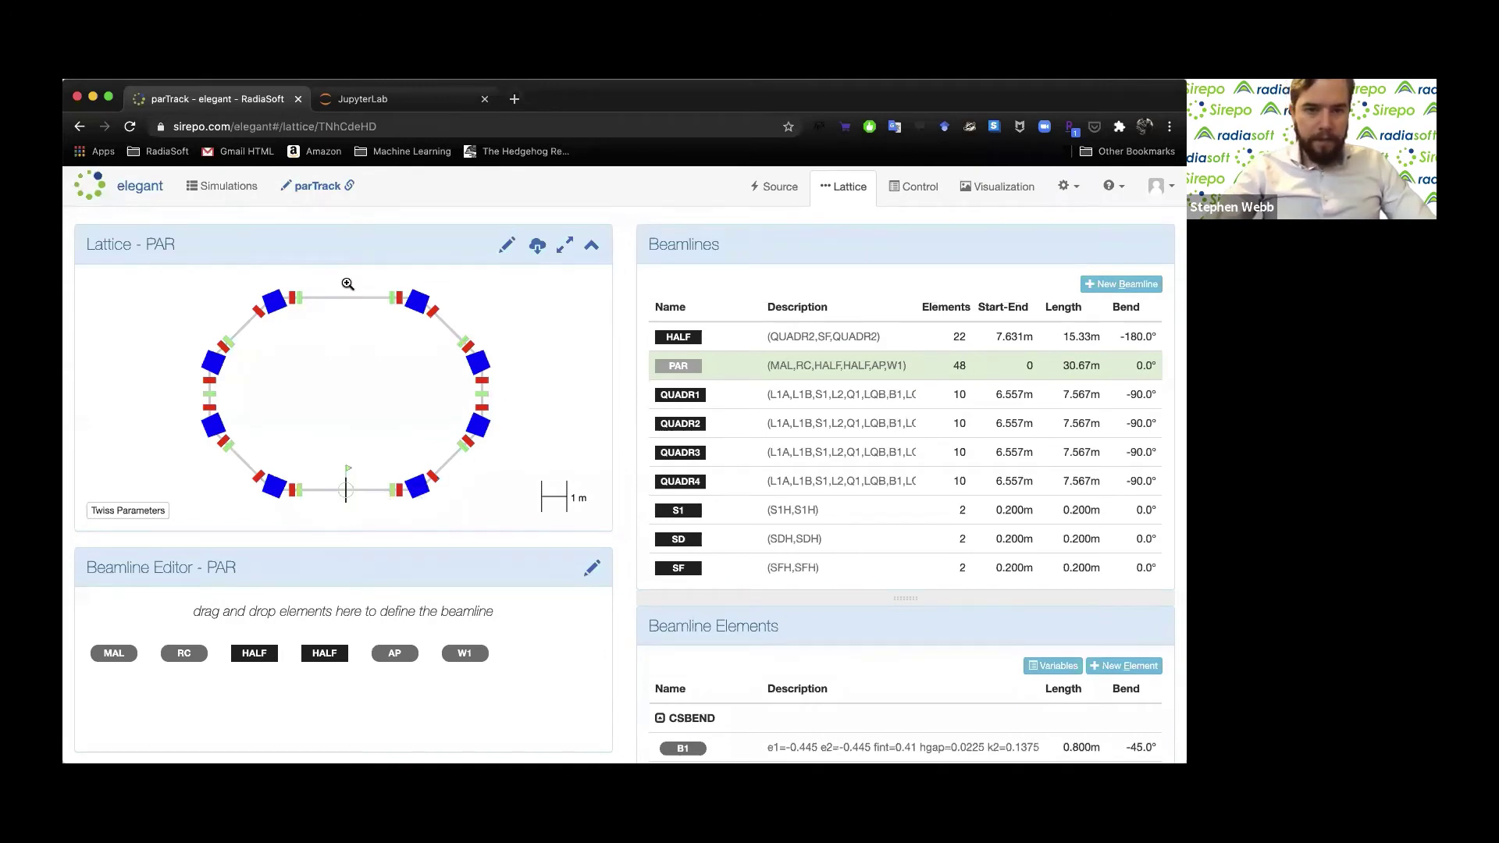
Examine the PAR beamline's Twiss parameters plot, including a closer look at part of the curves
{"action": "left_click", "coordinate": [129, 511]}
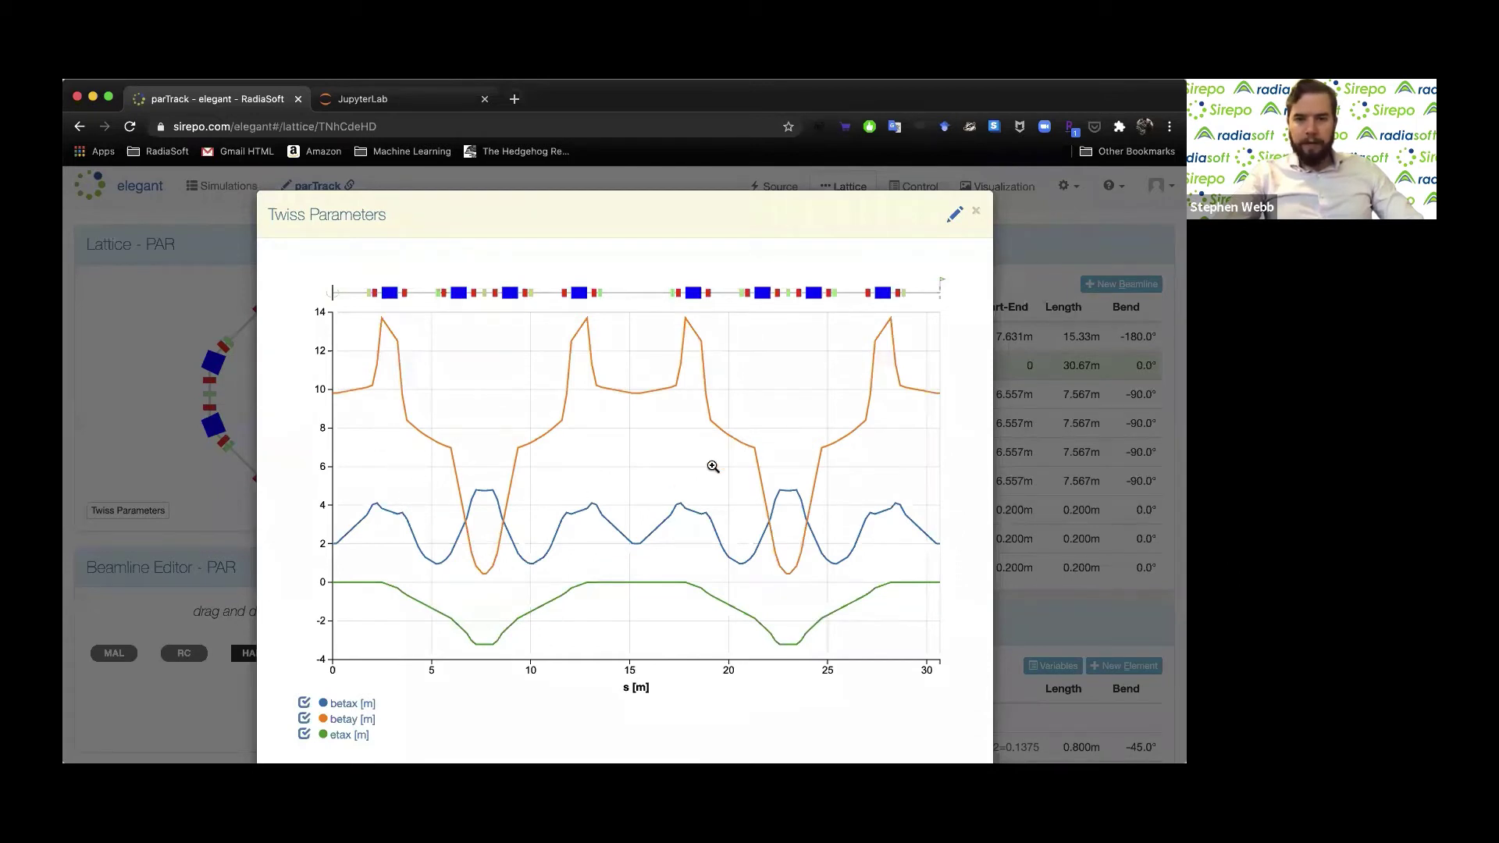
{"action": "scroll", "coordinate": [472, 696], "scroll_direction": "down", "scroll_amount": 2}
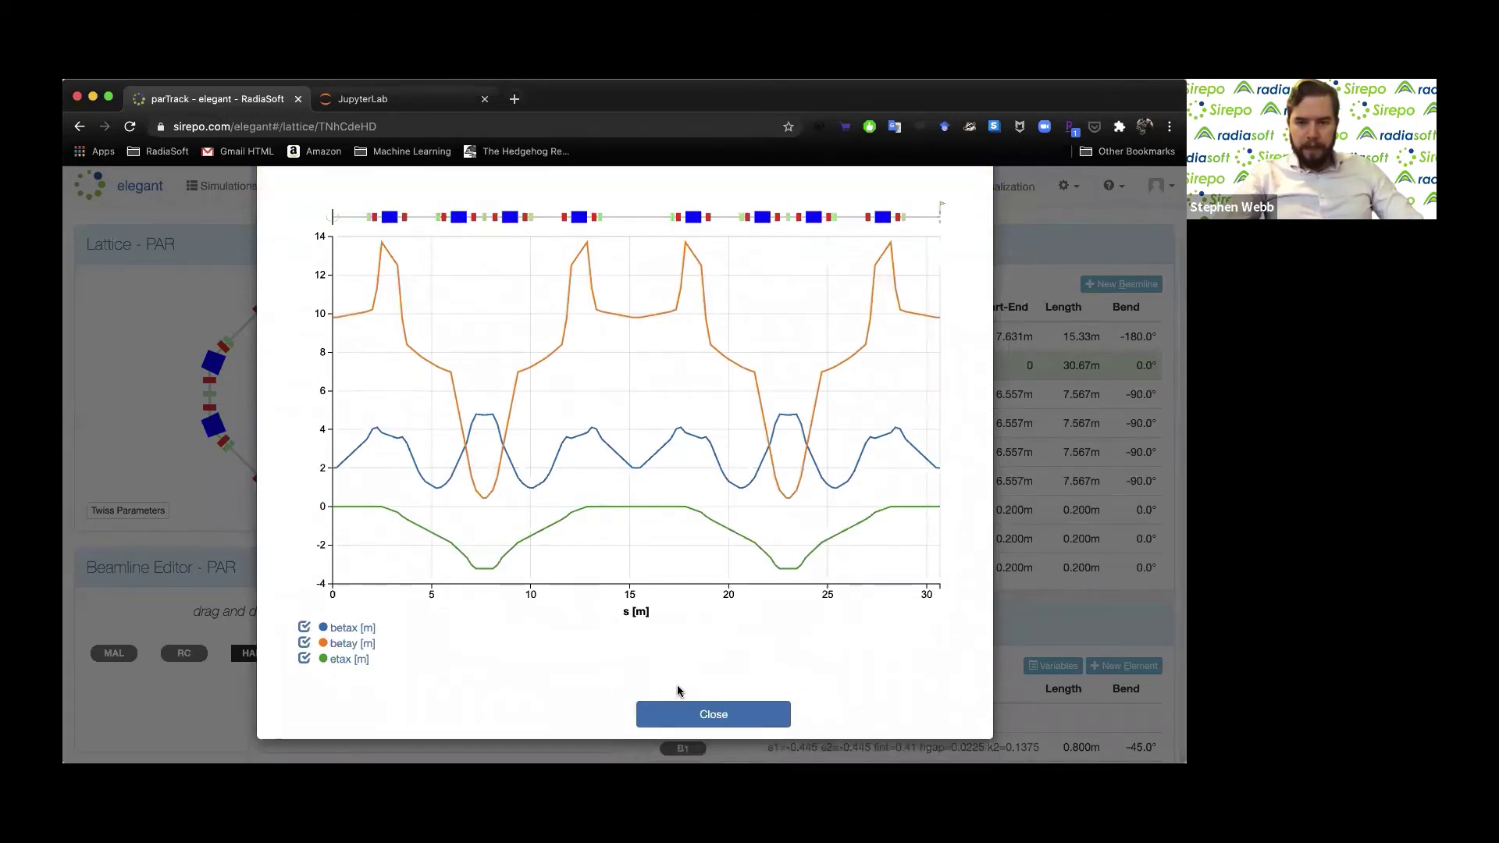
{"action": "scroll", "coordinate": [690, 426], "scroll_direction": "up", "scroll_amount": 3}
{"action": "scroll", "coordinate": [695, 417], "scroll_direction": "down", "scroll_amount": 4}
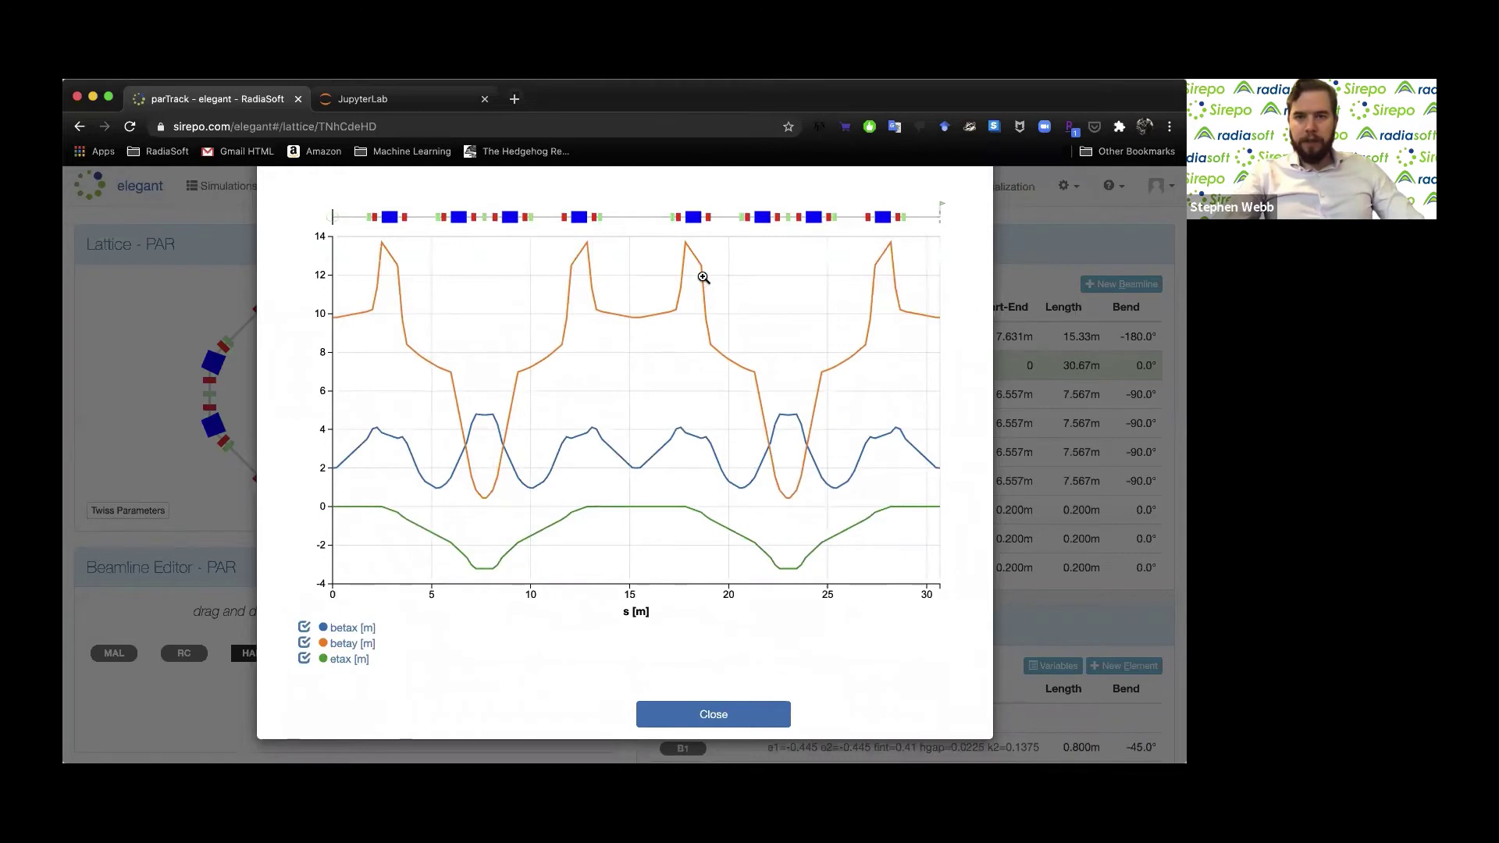
{"action": "scroll", "coordinate": [704, 277], "scroll_direction": "up", "scroll_amount": 5}
{"action": "scroll", "coordinate": [704, 277], "scroll_direction": "down", "scroll_amount": 5}
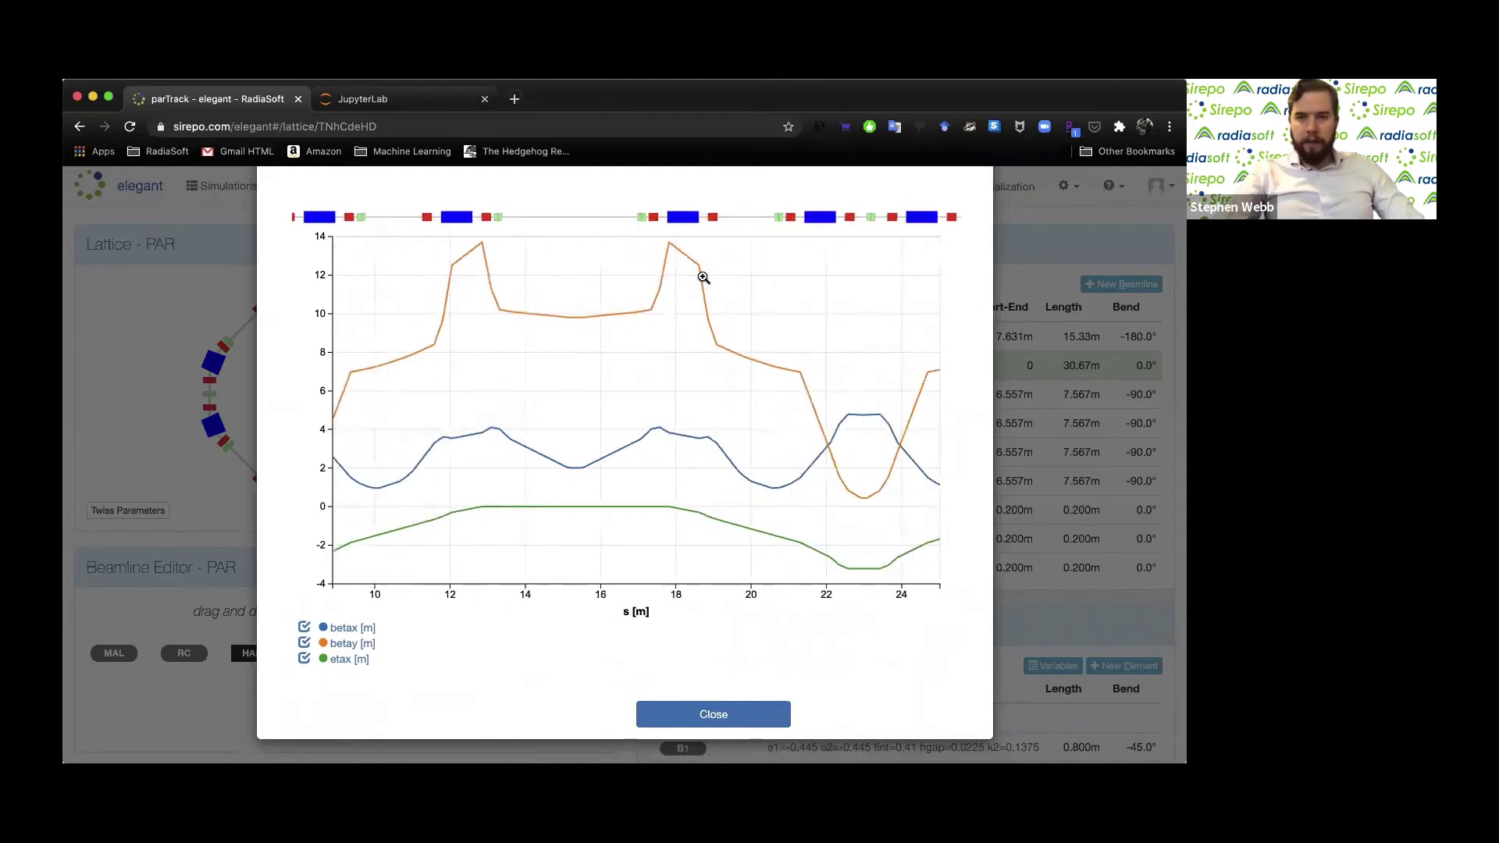
{"action": "scroll", "coordinate": [981, 279], "scroll_direction": "up", "scroll_amount": 2}
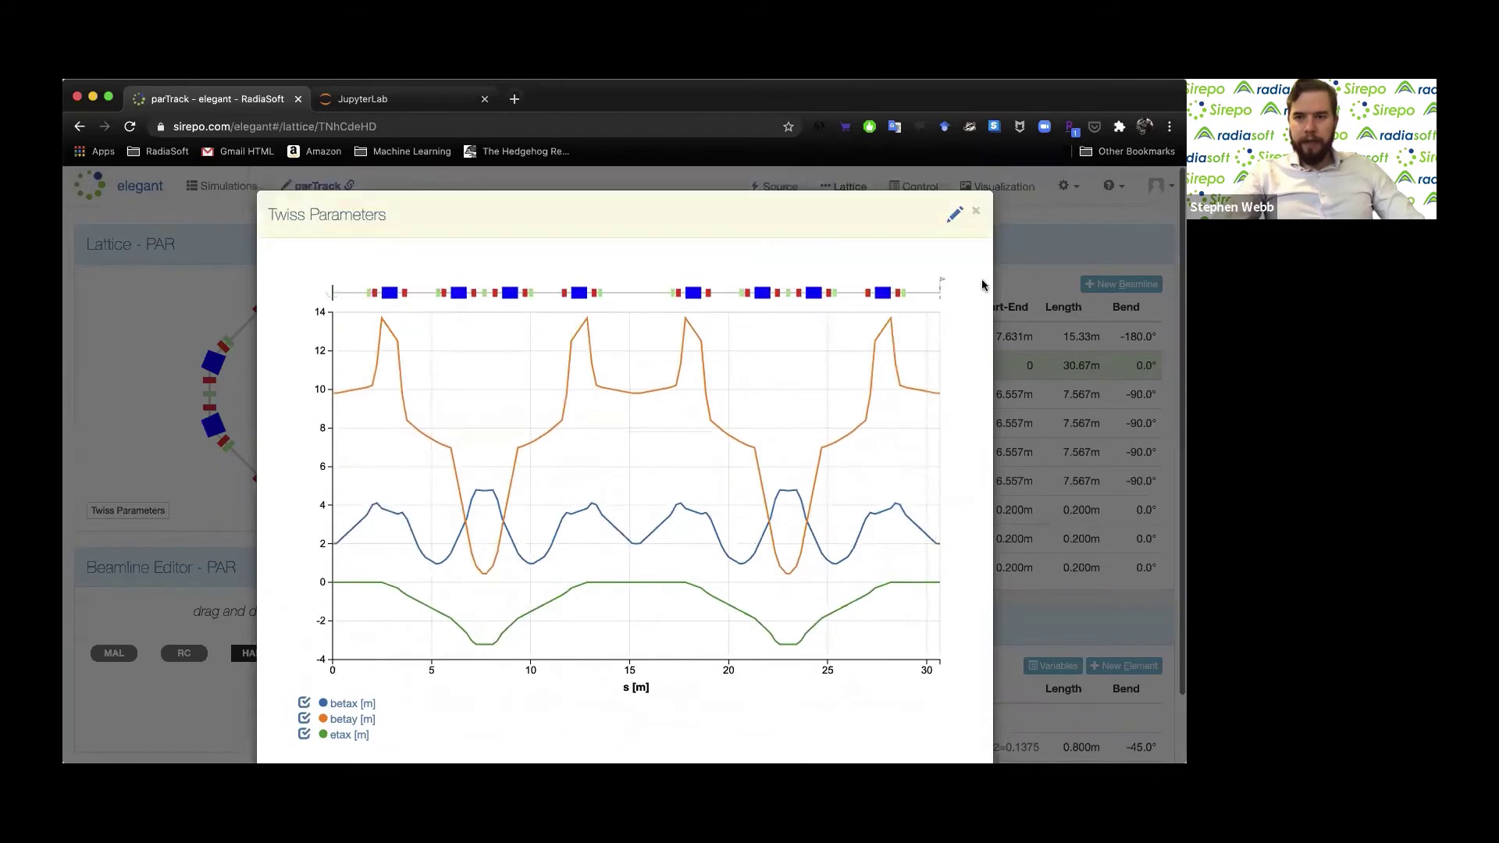
Set the Twiss plot to psix and psiy with no third value and the lattice overlay off, and close the plot after viewing it
{"action": "left_click", "coordinate": [954, 213]}
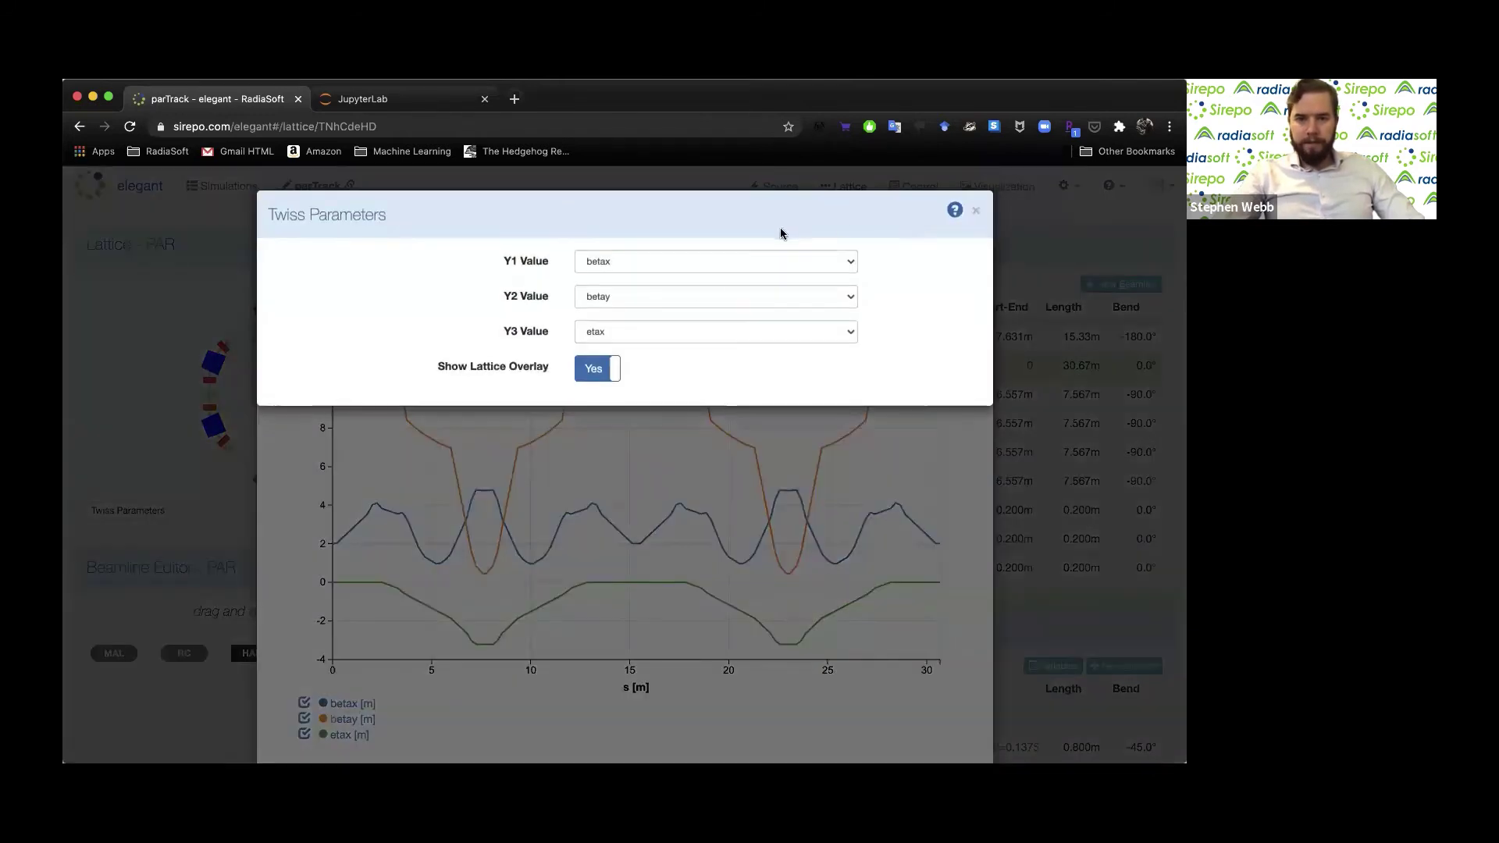
{"action": "left_click", "coordinate": [638, 260]}
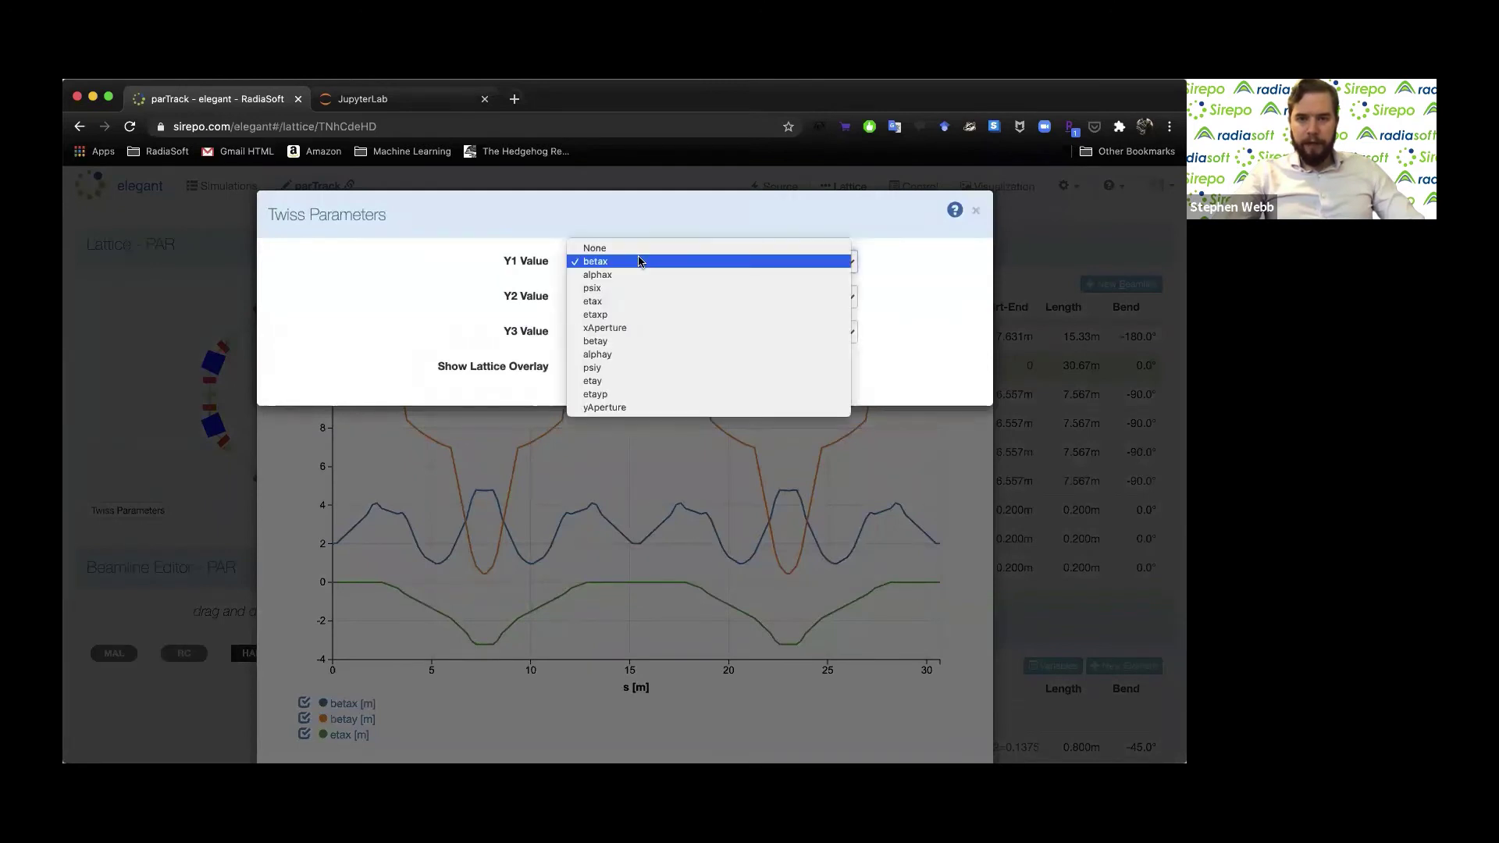
{"action": "left_click", "coordinate": [629, 289]}
{"action": "left_click", "coordinate": [615, 303]}
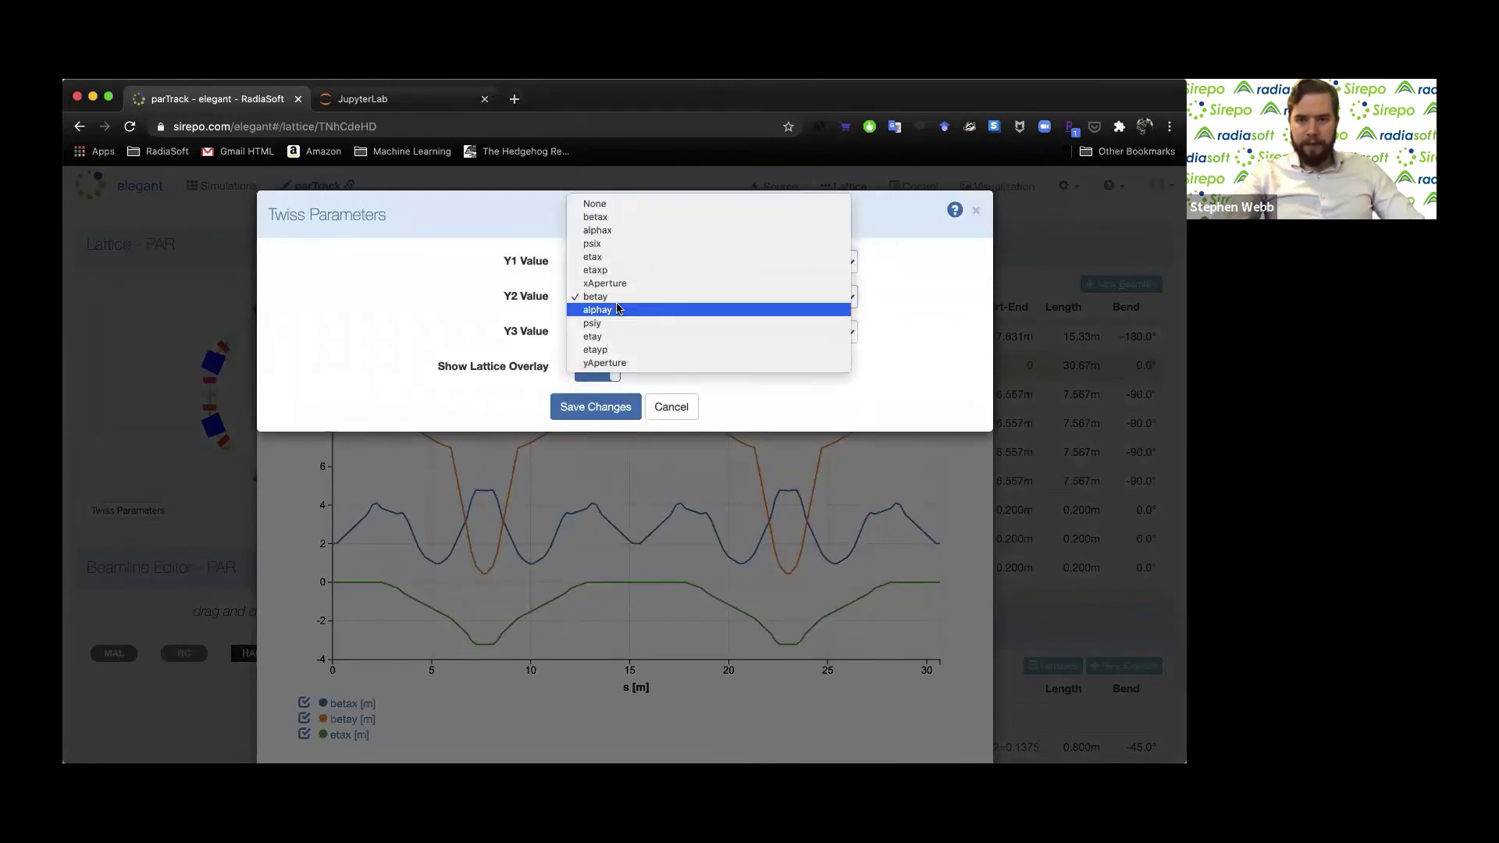
{"action": "left_click", "coordinate": [609, 323]}
{"action": "left_click", "coordinate": [615, 334]}
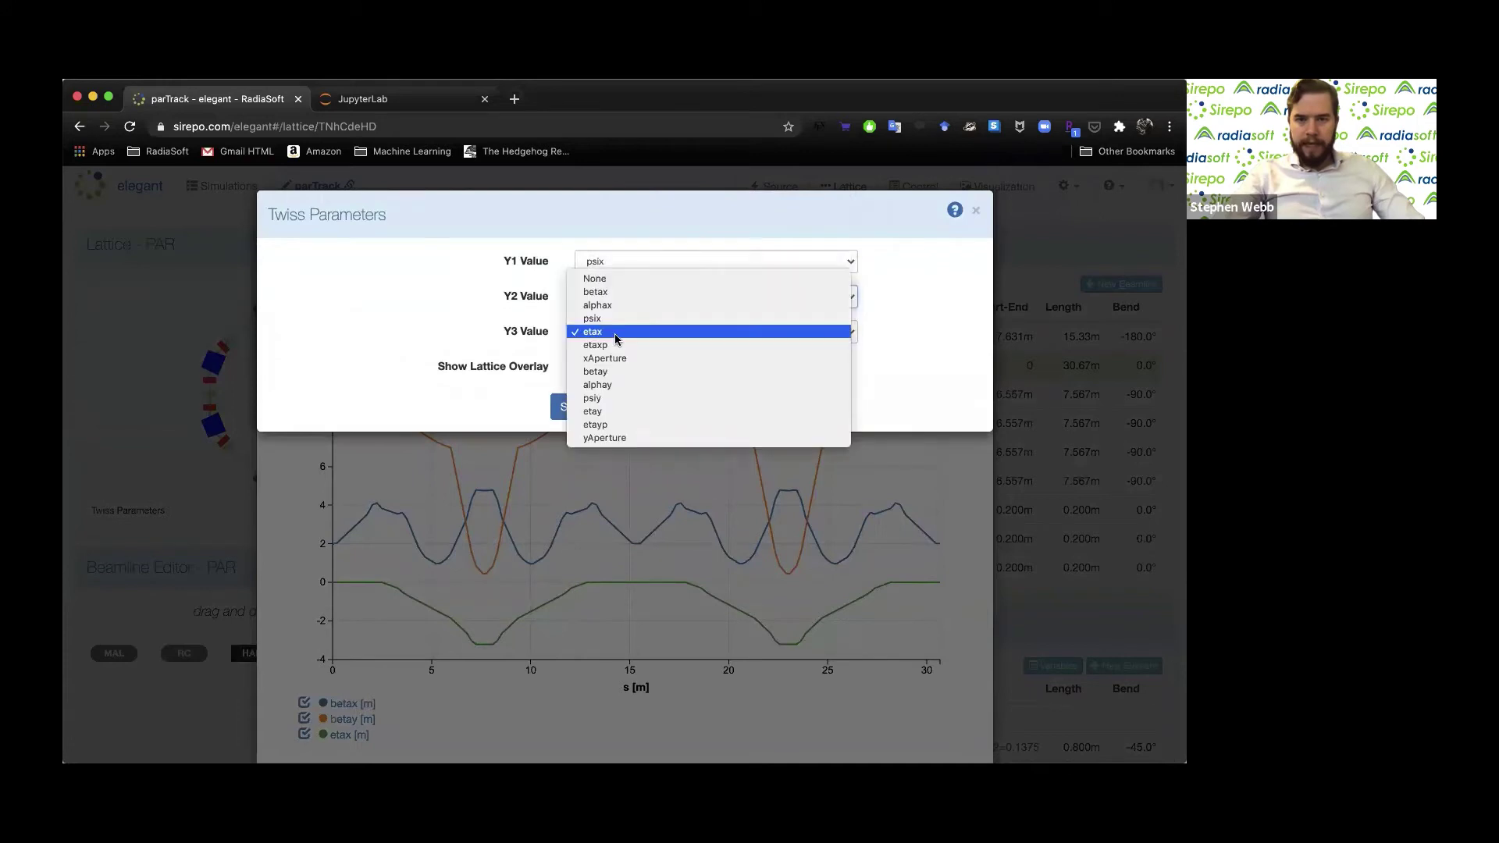
{"action": "left_click", "coordinate": [619, 280]}
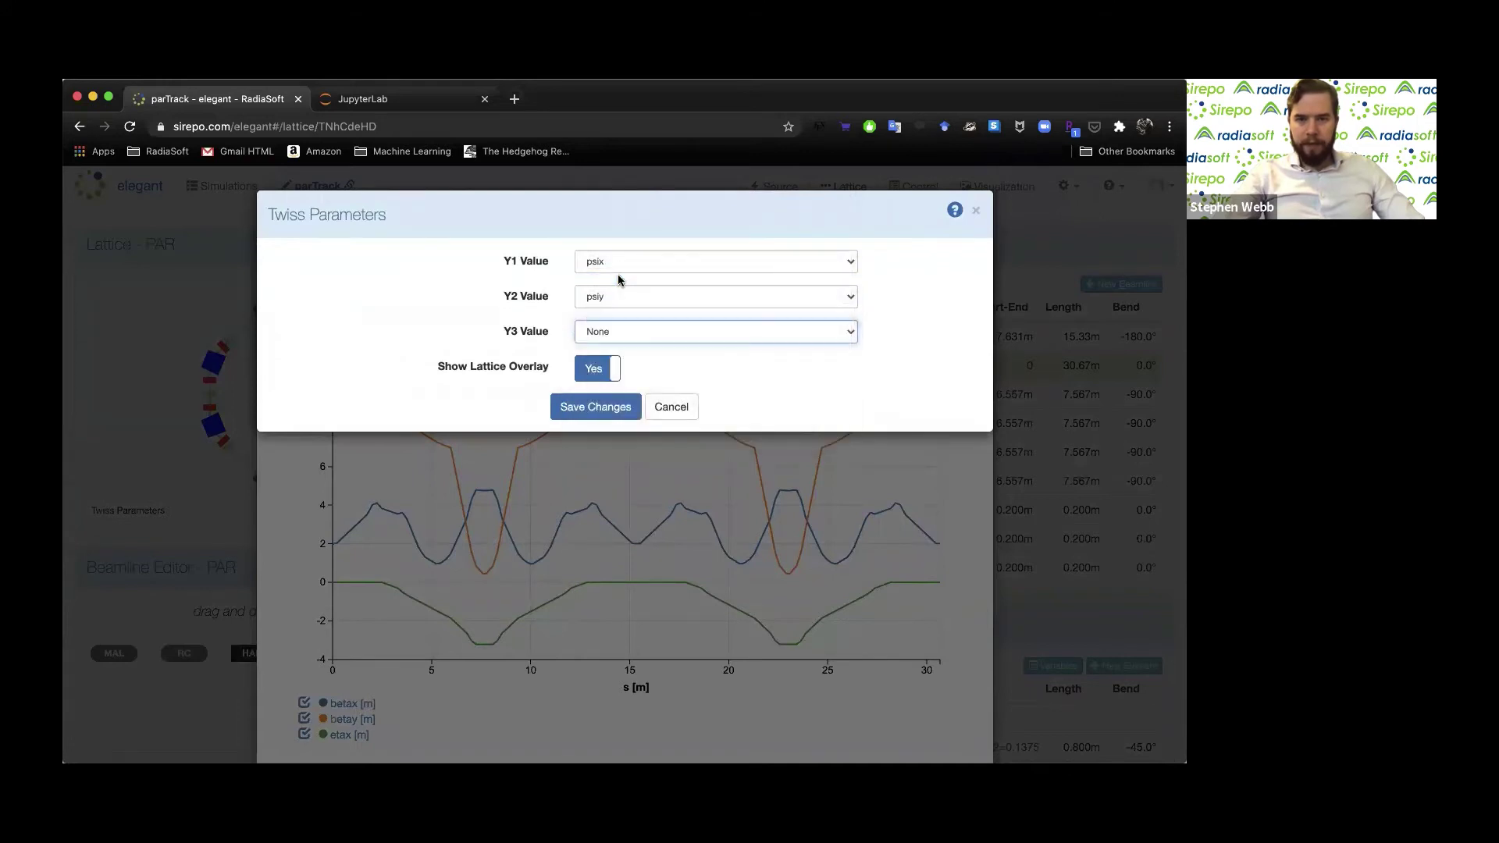
{"action": "left_click", "coordinate": [598, 370]}
{"action": "left_click", "coordinate": [599, 371]}
{"action": "left_click", "coordinate": [613, 406]}
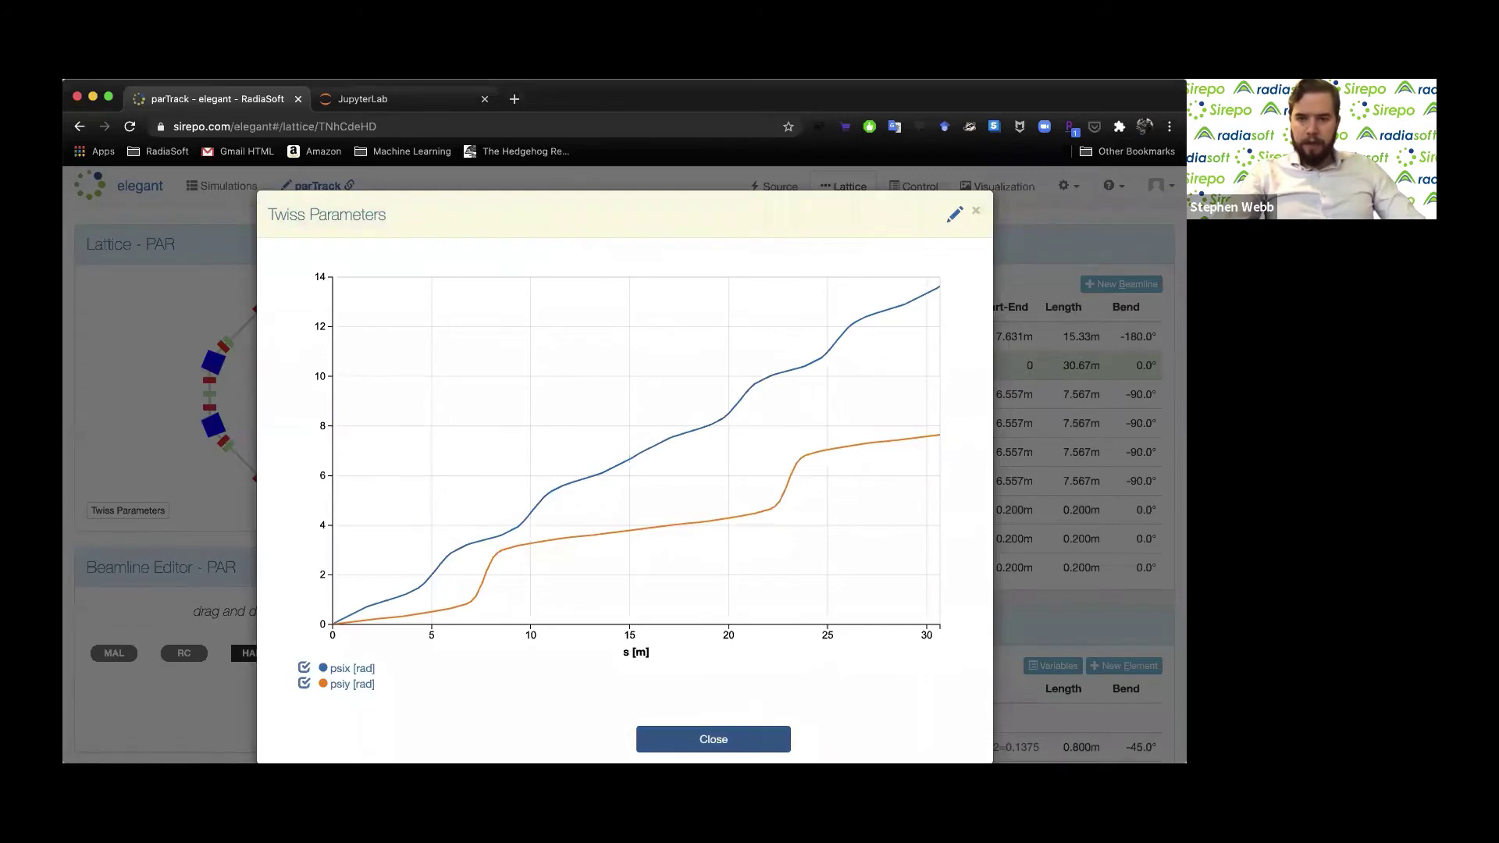
{"action": "left_click", "coordinate": [719, 739]}
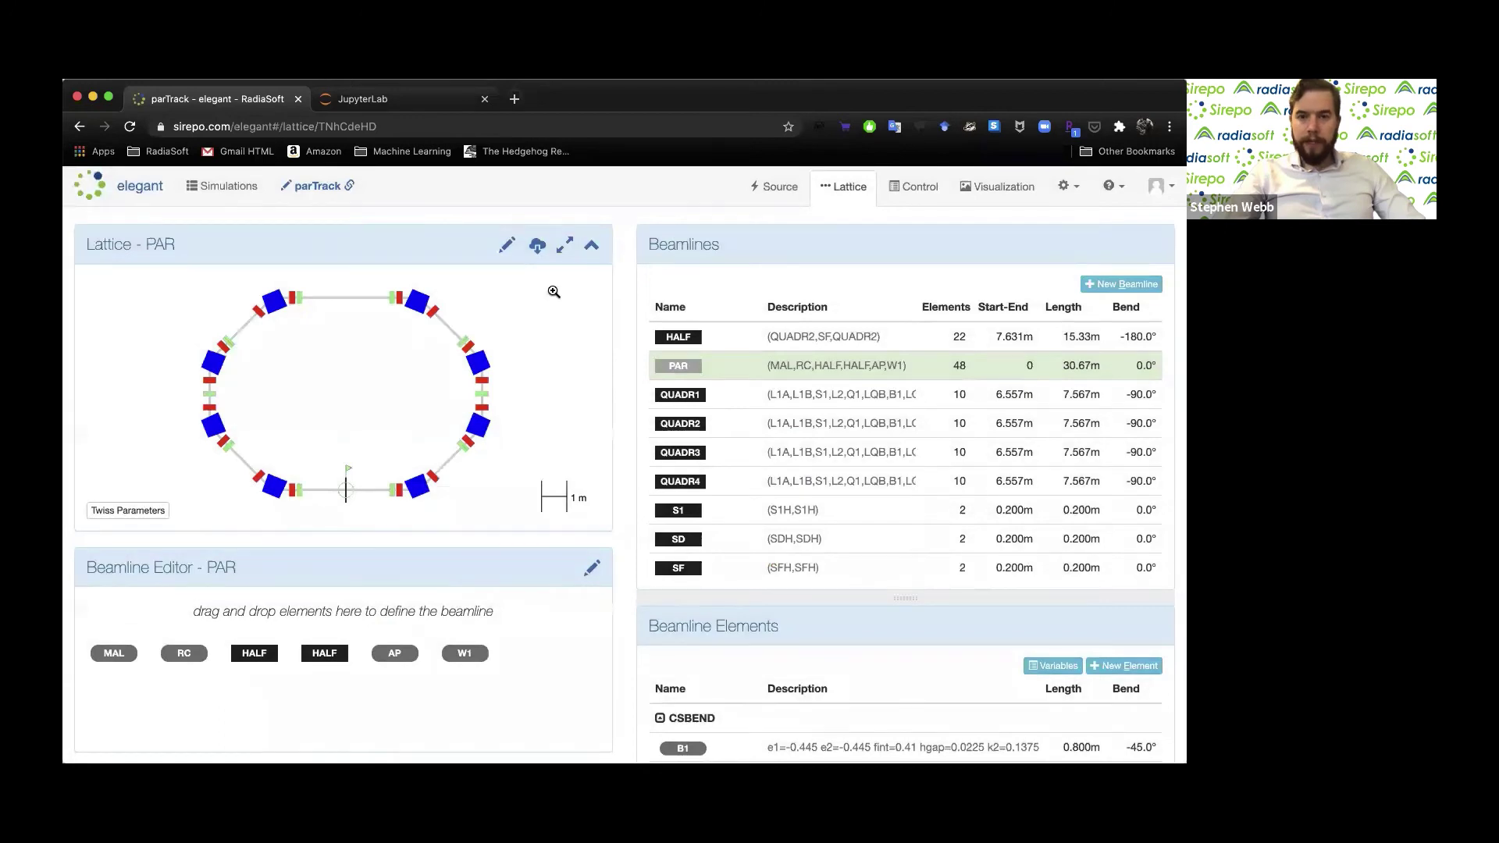
Check the image download sizes for the PAR lattice and highlight each of its beamline items in turn, from MAL to W1
{"action": "left_click", "coordinate": [539, 250]}
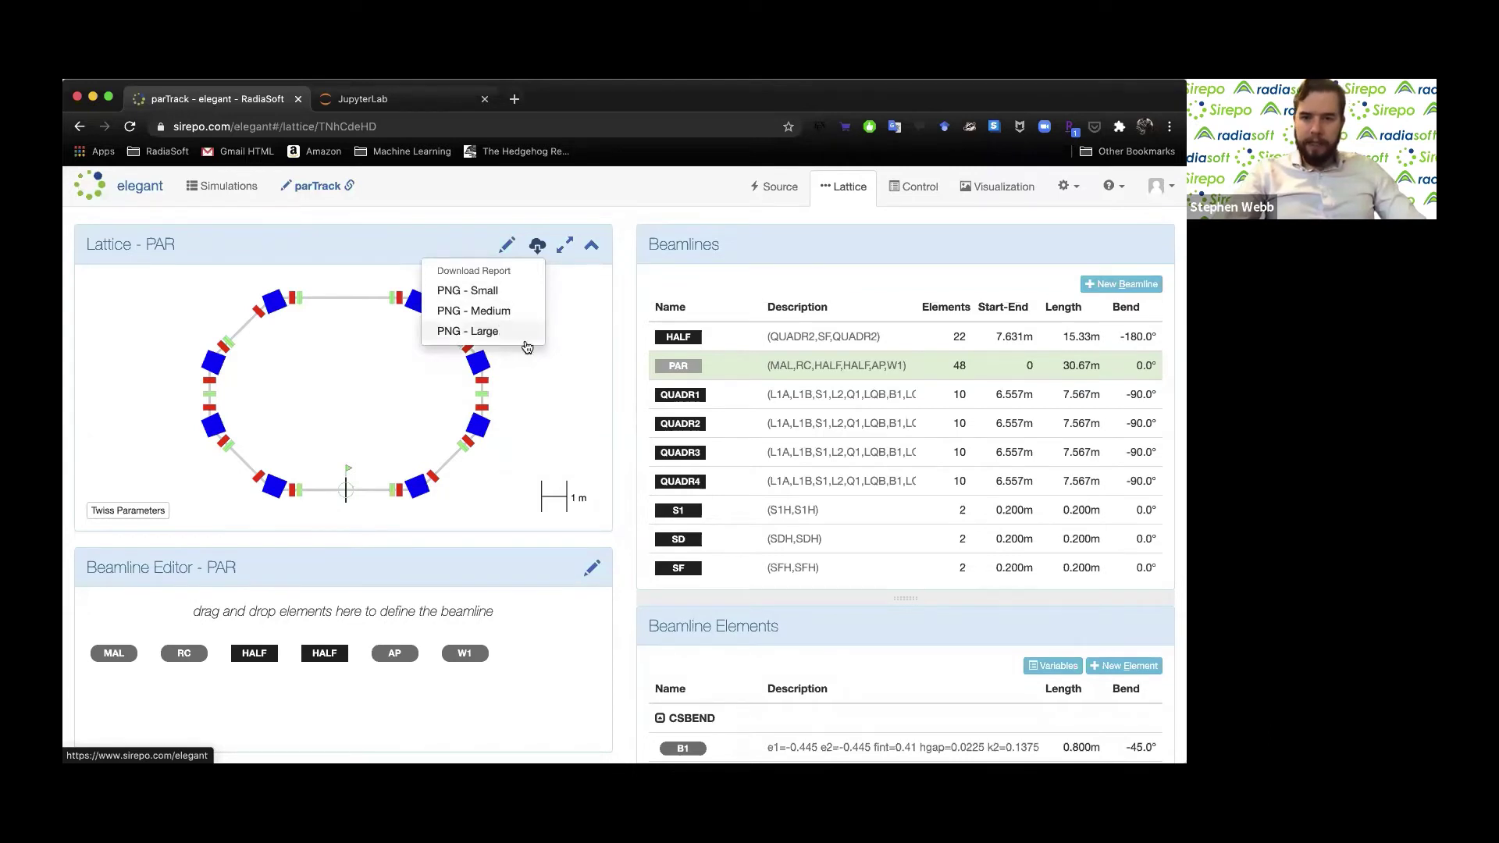
{"action": "left_click", "coordinate": [627, 346]}
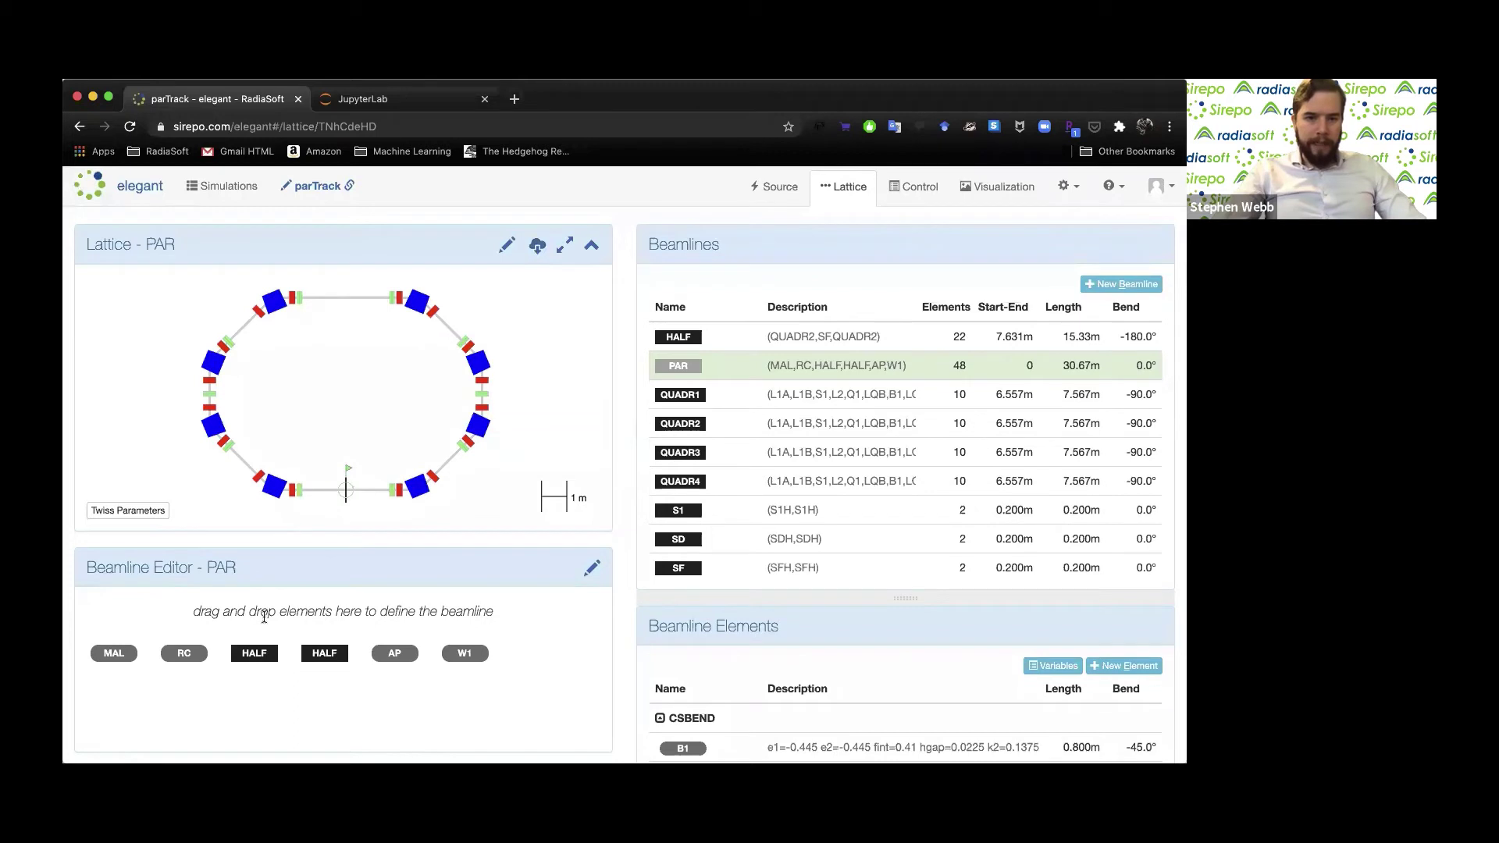
{"action": "left_click", "coordinate": [117, 660]}
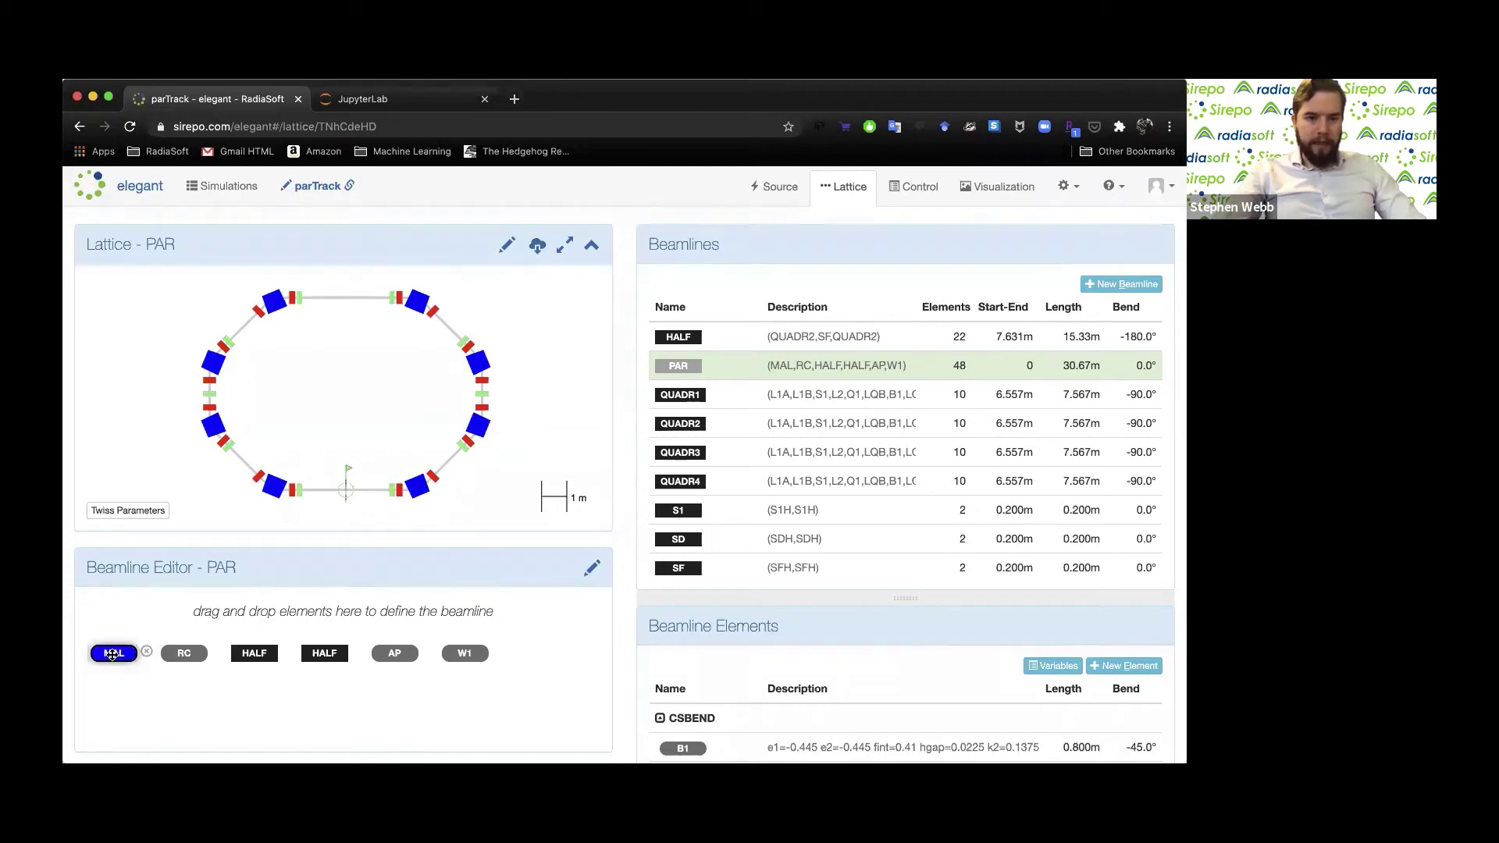
{"action": "left_click", "coordinate": [185, 654]}
{"action": "left_click", "coordinate": [250, 654]}
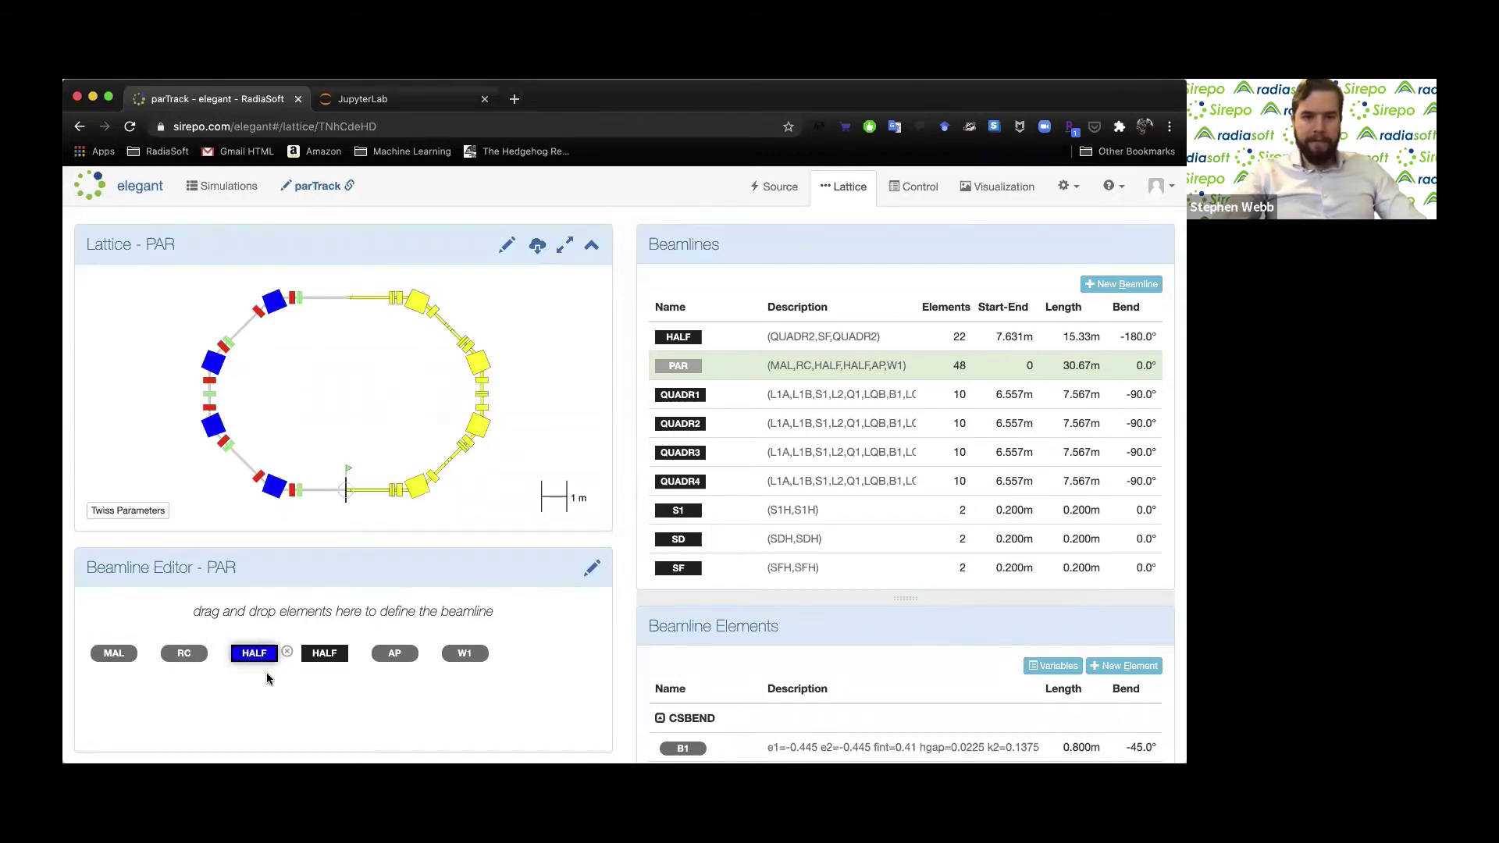
{"action": "left_click", "coordinate": [313, 657]}
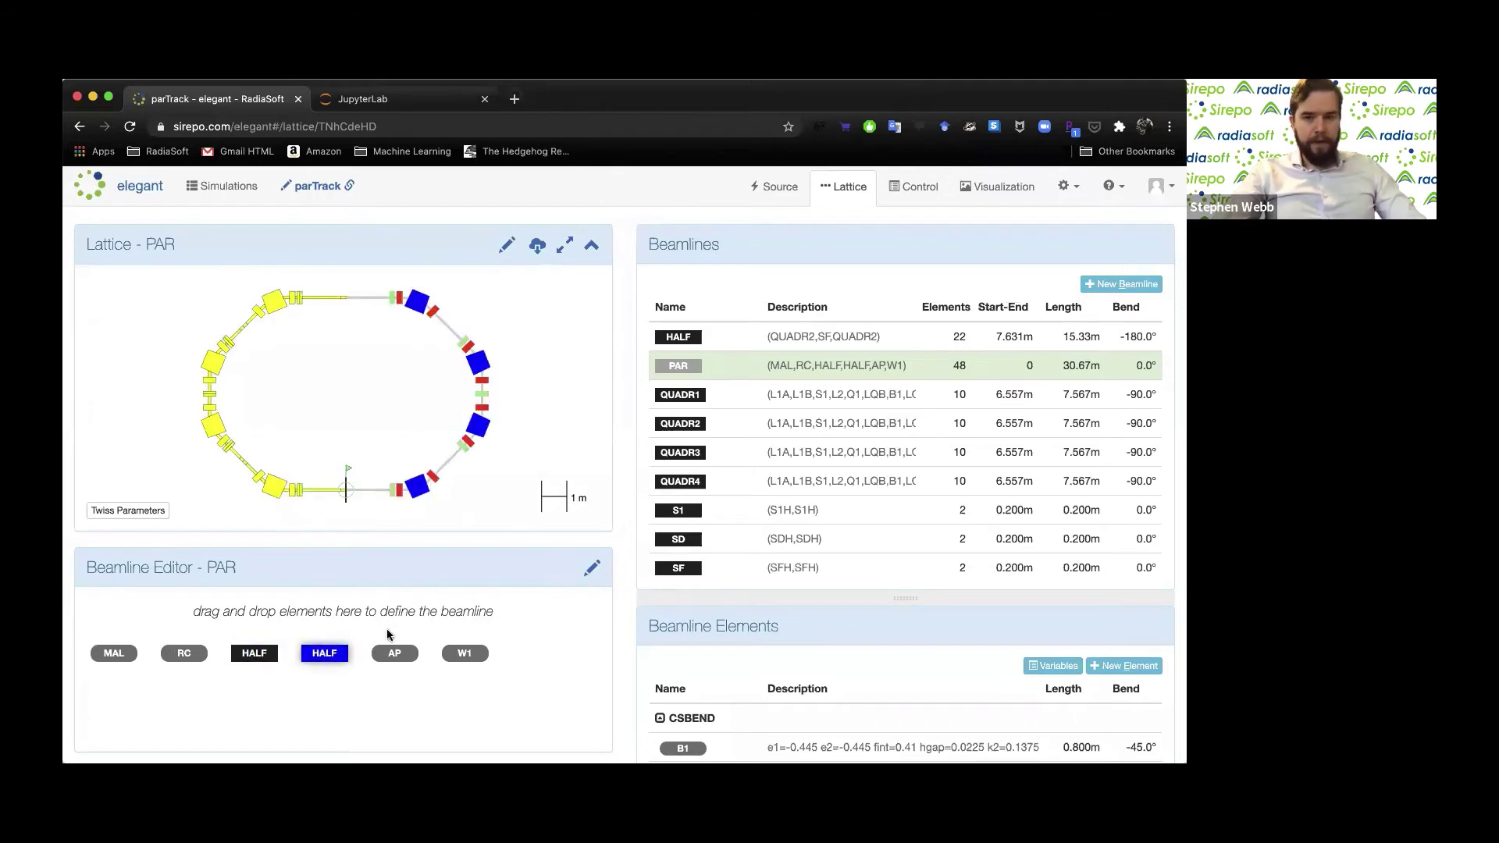
{"action": "left_click", "coordinate": [396, 654]}
{"action": "left_click", "coordinate": [465, 653]}
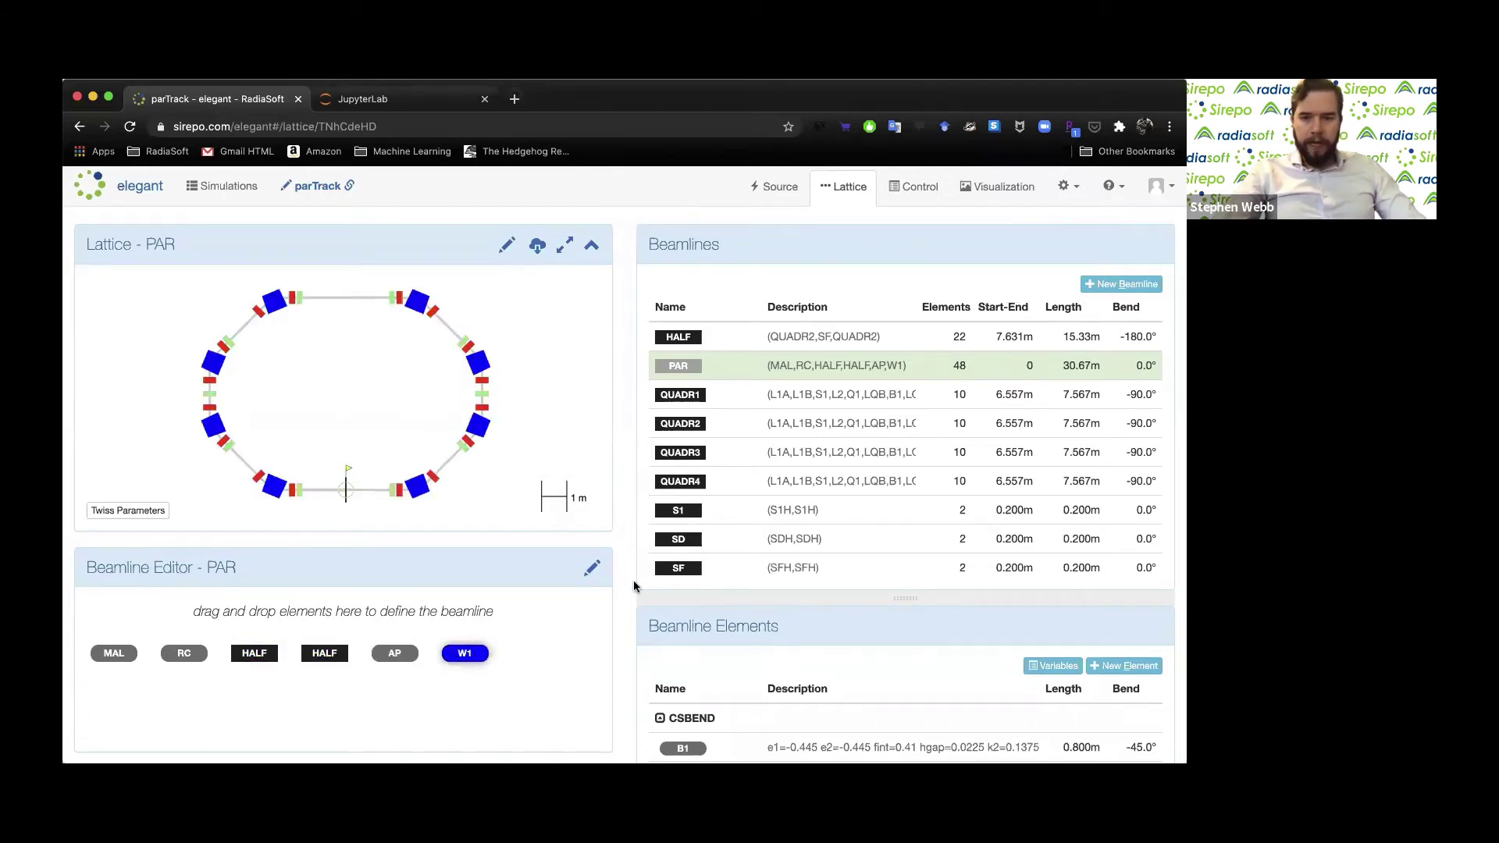
Try reversing the second HALF in the PAR beamline, and reverse it back to its original direction
{"action": "left_click", "coordinate": [315, 656]}
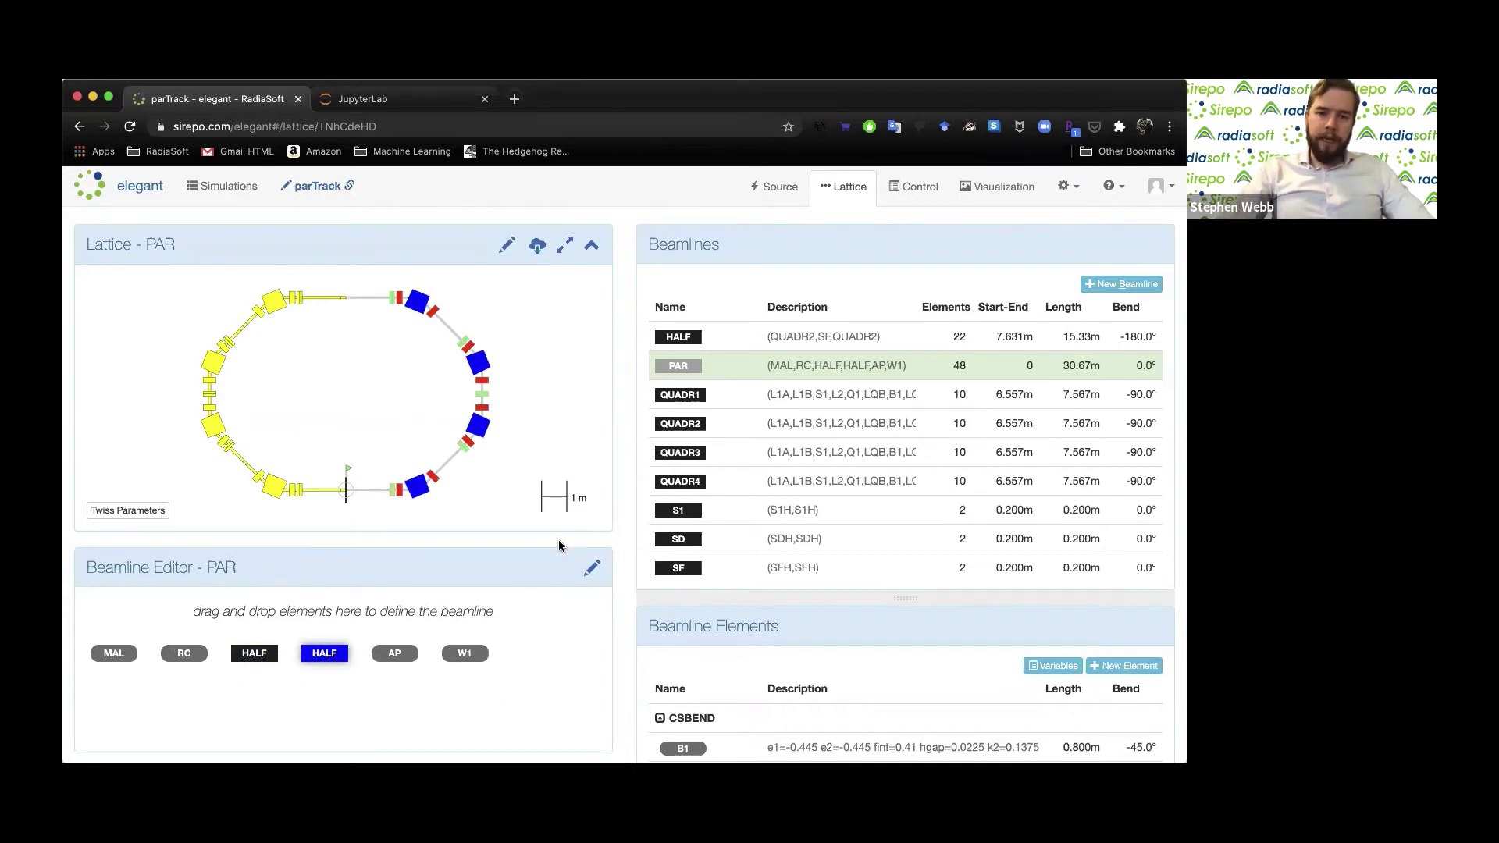
{"action": "mouse_move", "coordinate": [329, 654]}
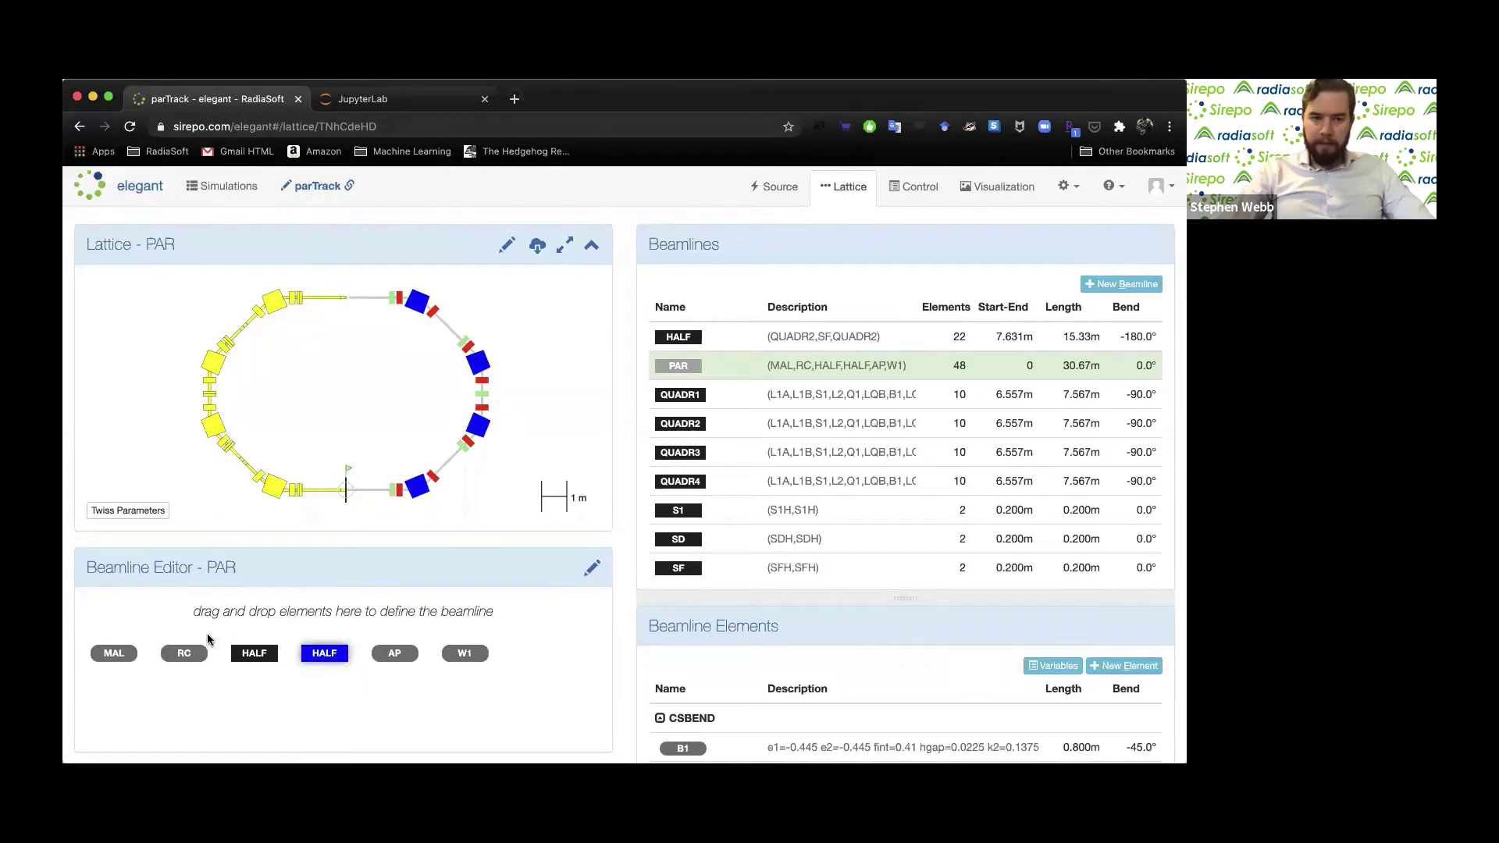
{"action": "left_click", "coordinate": [317, 653]}
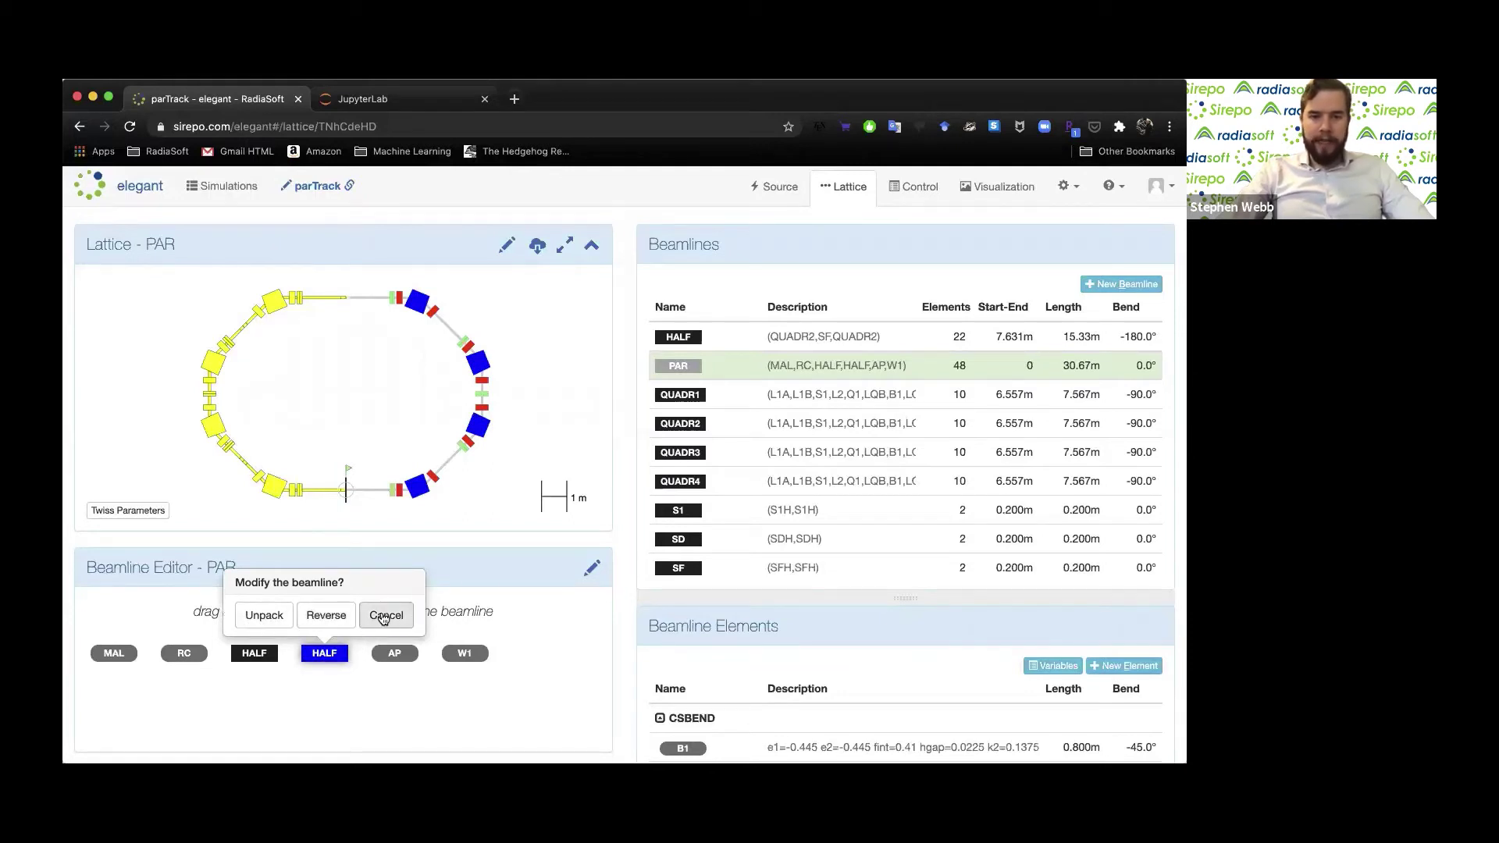
{"action": "left_click", "coordinate": [341, 621]}
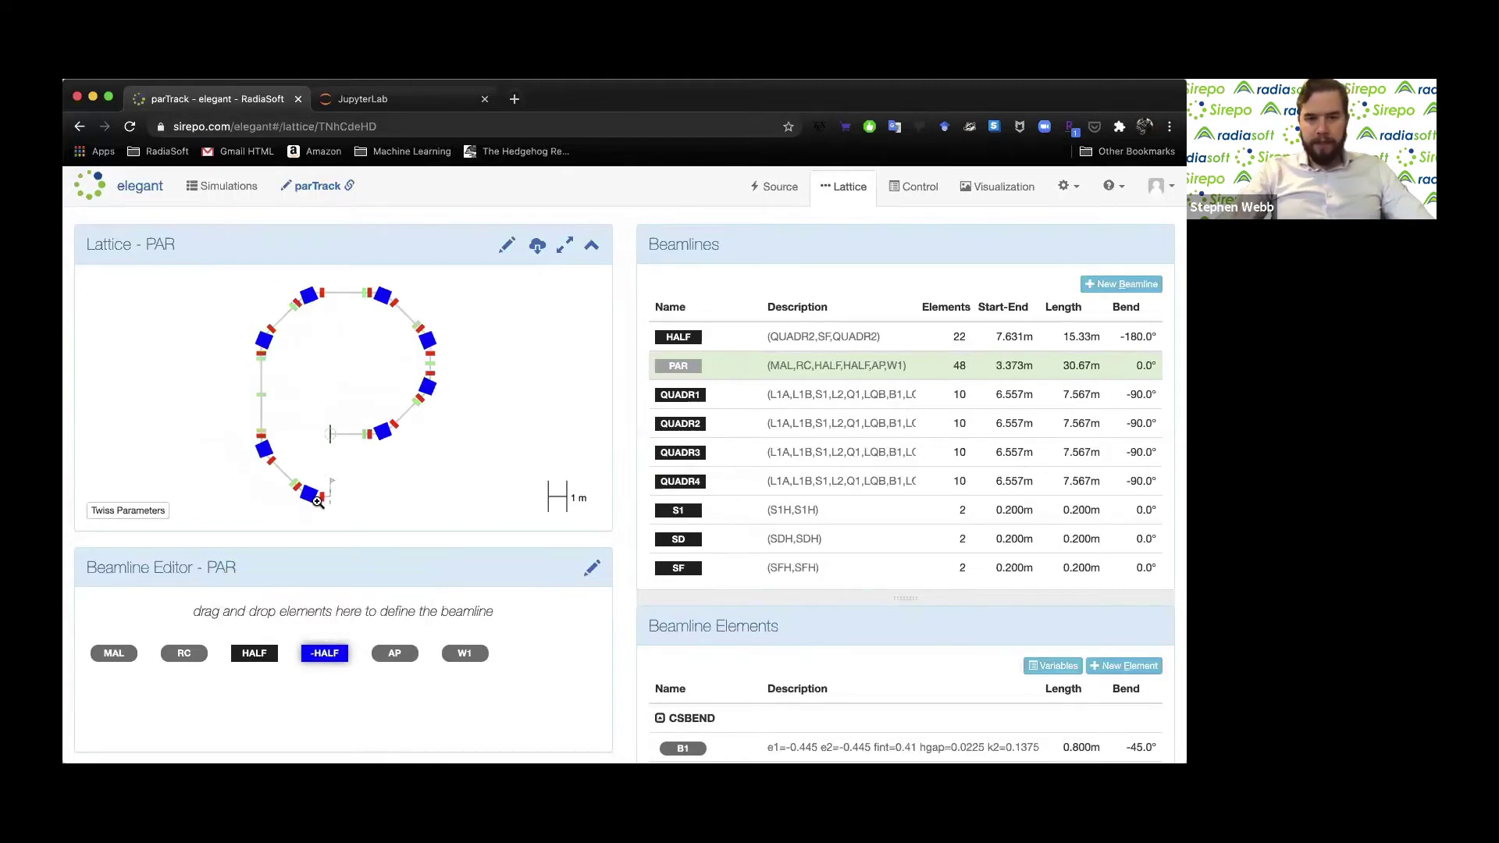
{"action": "left_click", "coordinate": [325, 654]}
{"action": "left_click", "coordinate": [324, 612]}
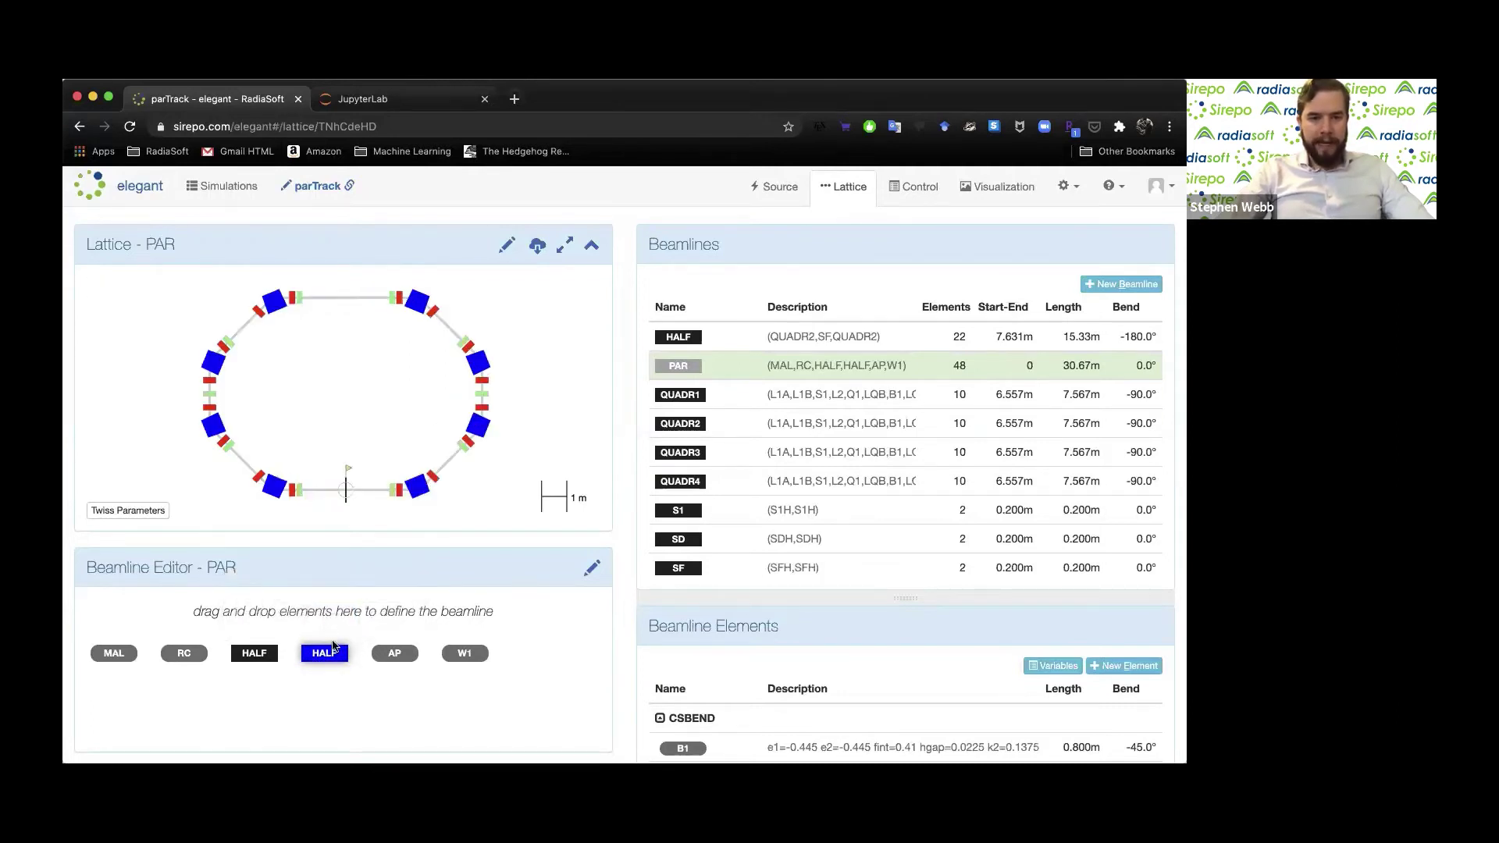
Unpack the second HALF in the PAR beamline into its component beamlines
{"action": "left_click", "coordinate": [327, 653]}
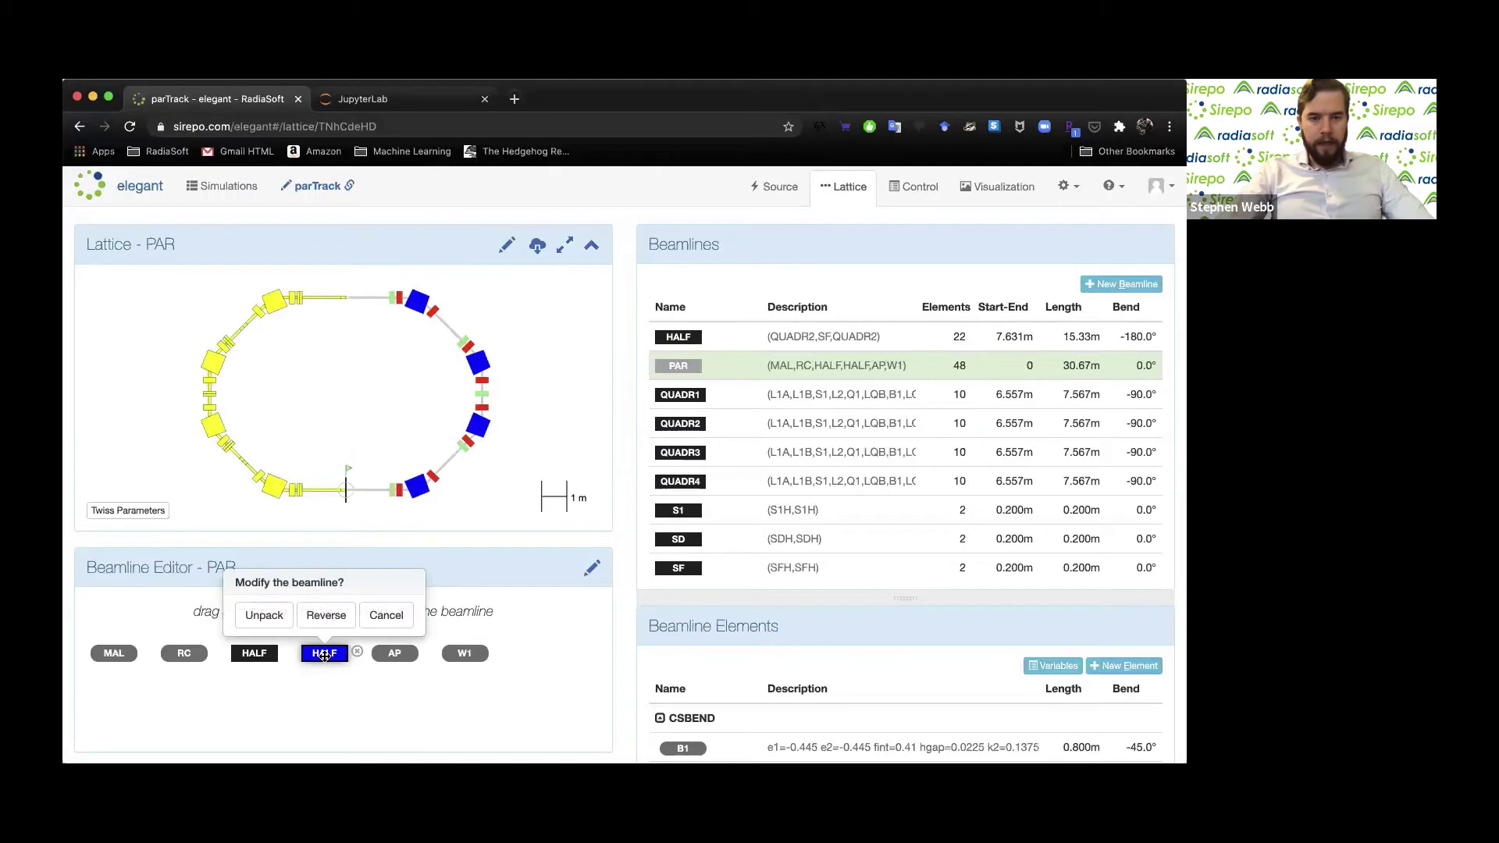
{"action": "left_click", "coordinate": [265, 618]}
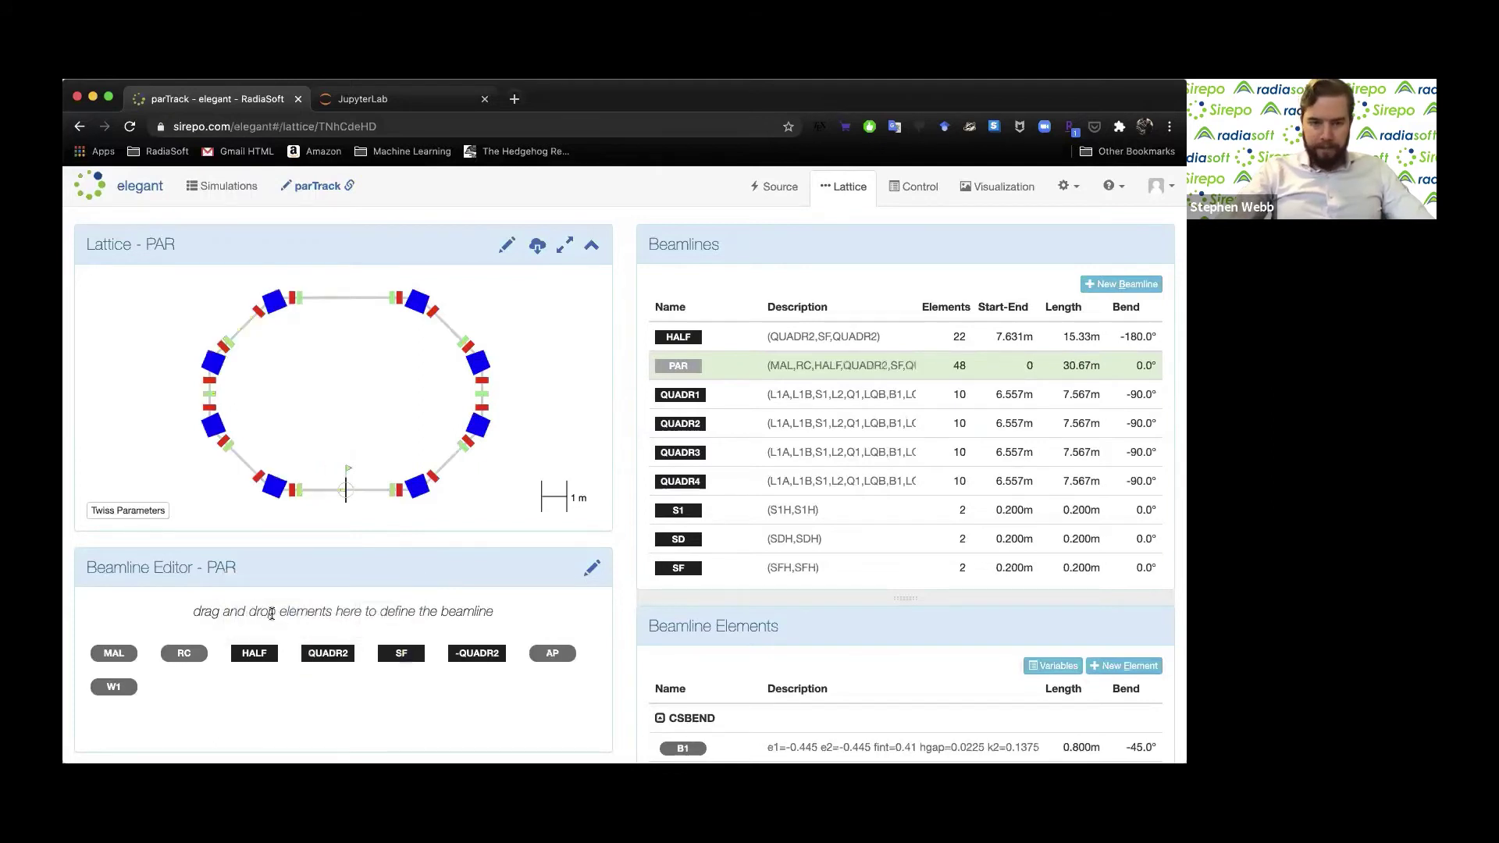
{"action": "mouse_move", "coordinate": [696, 492]}
Highlight the remaining HALF in the PAR lattice and open the HALF beamline for editing
{"action": "left_click", "coordinate": [254, 653]}
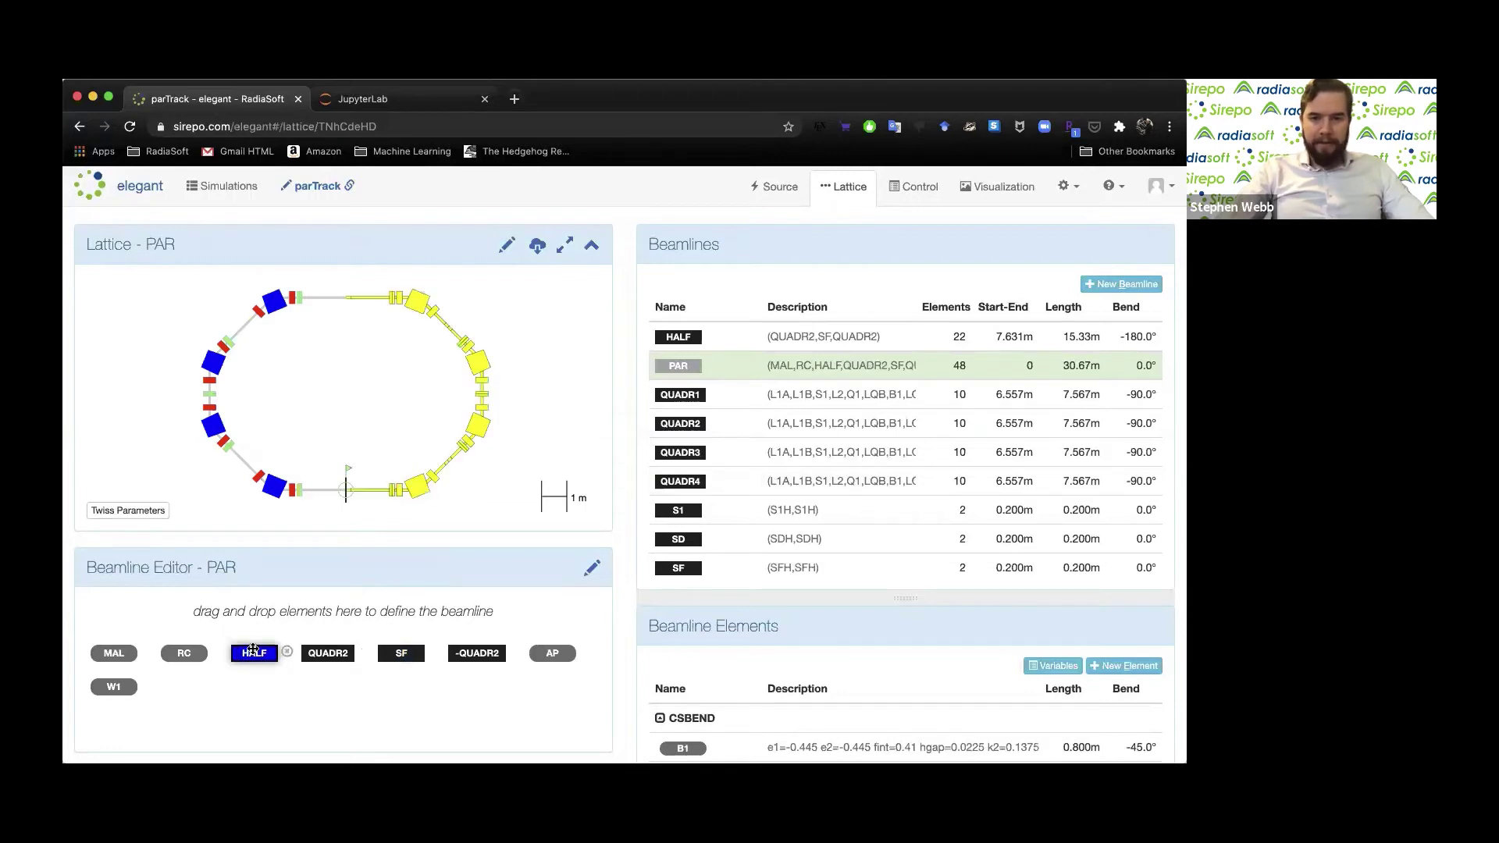
{"action": "mouse_move", "coordinate": [715, 336]}
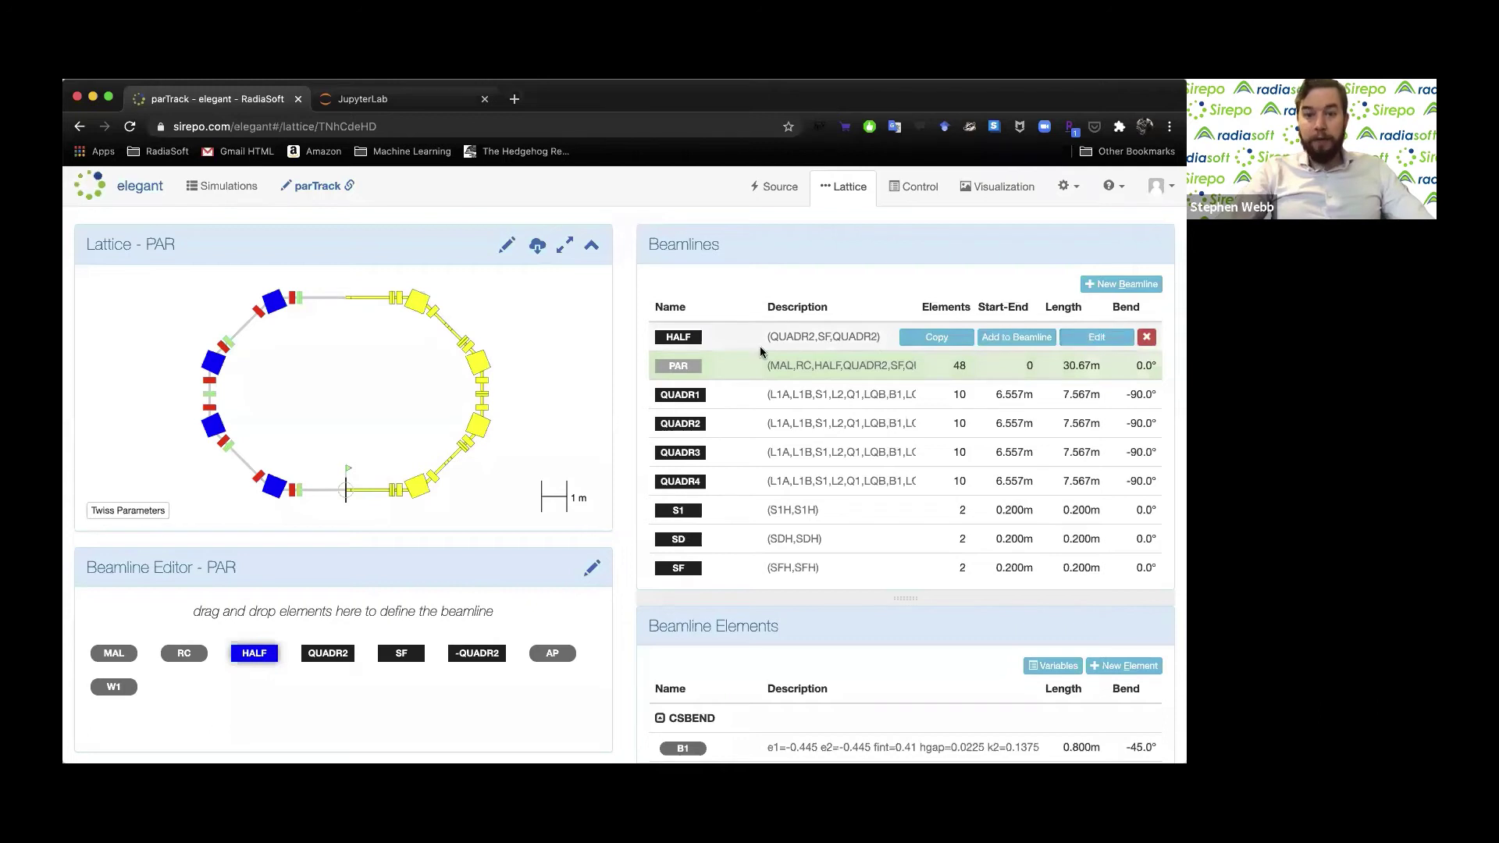
{"action": "left_click", "coordinate": [1094, 338]}
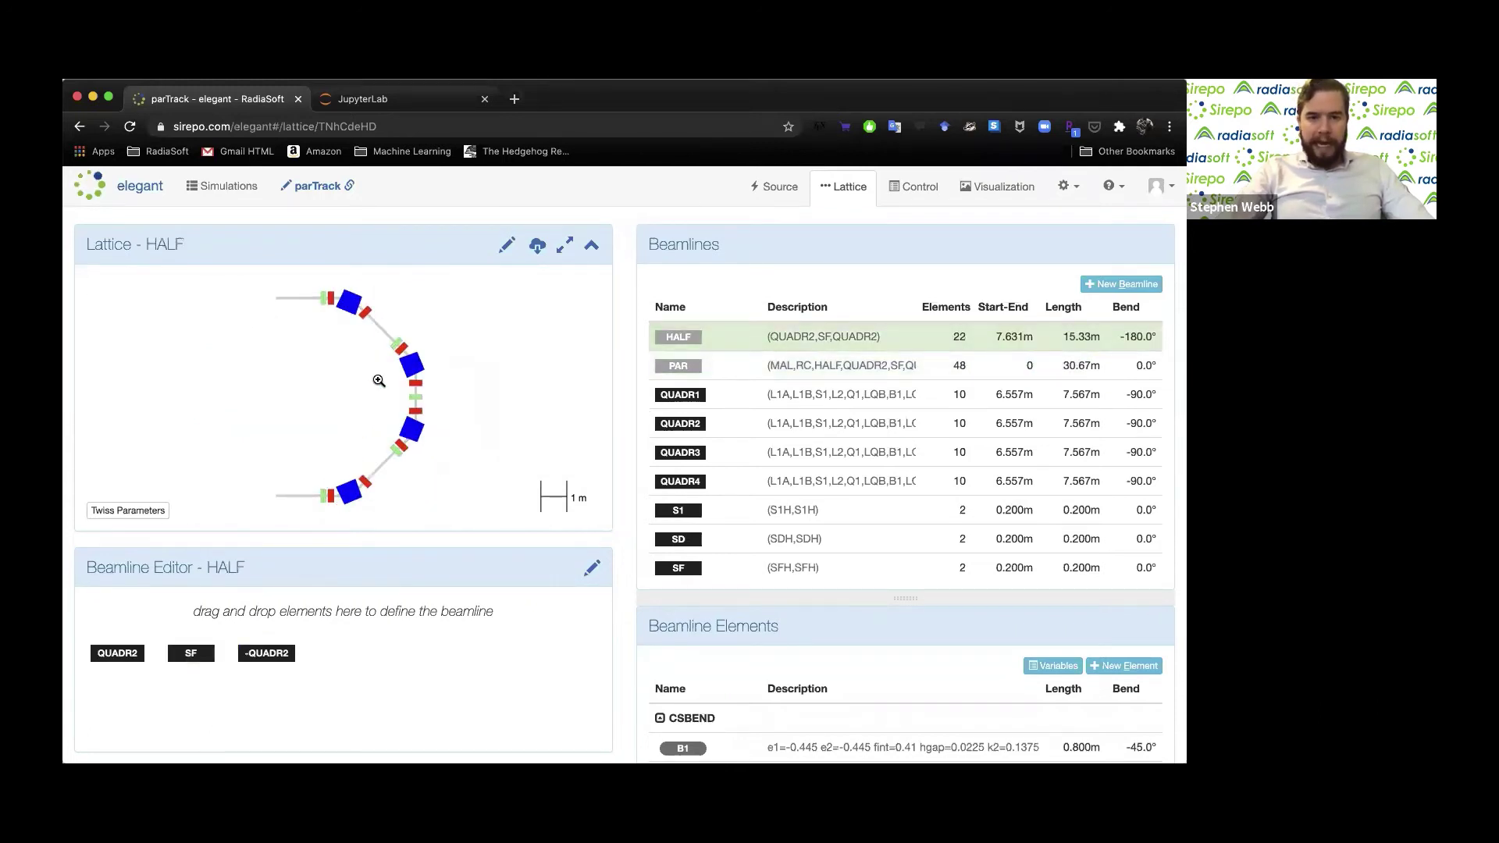
Review the HALF beamline's QUADR2, SF and -QUADR2 sequence and reopen the PAR beamline for editing
{"action": "mouse_move", "coordinate": [756, 363]}
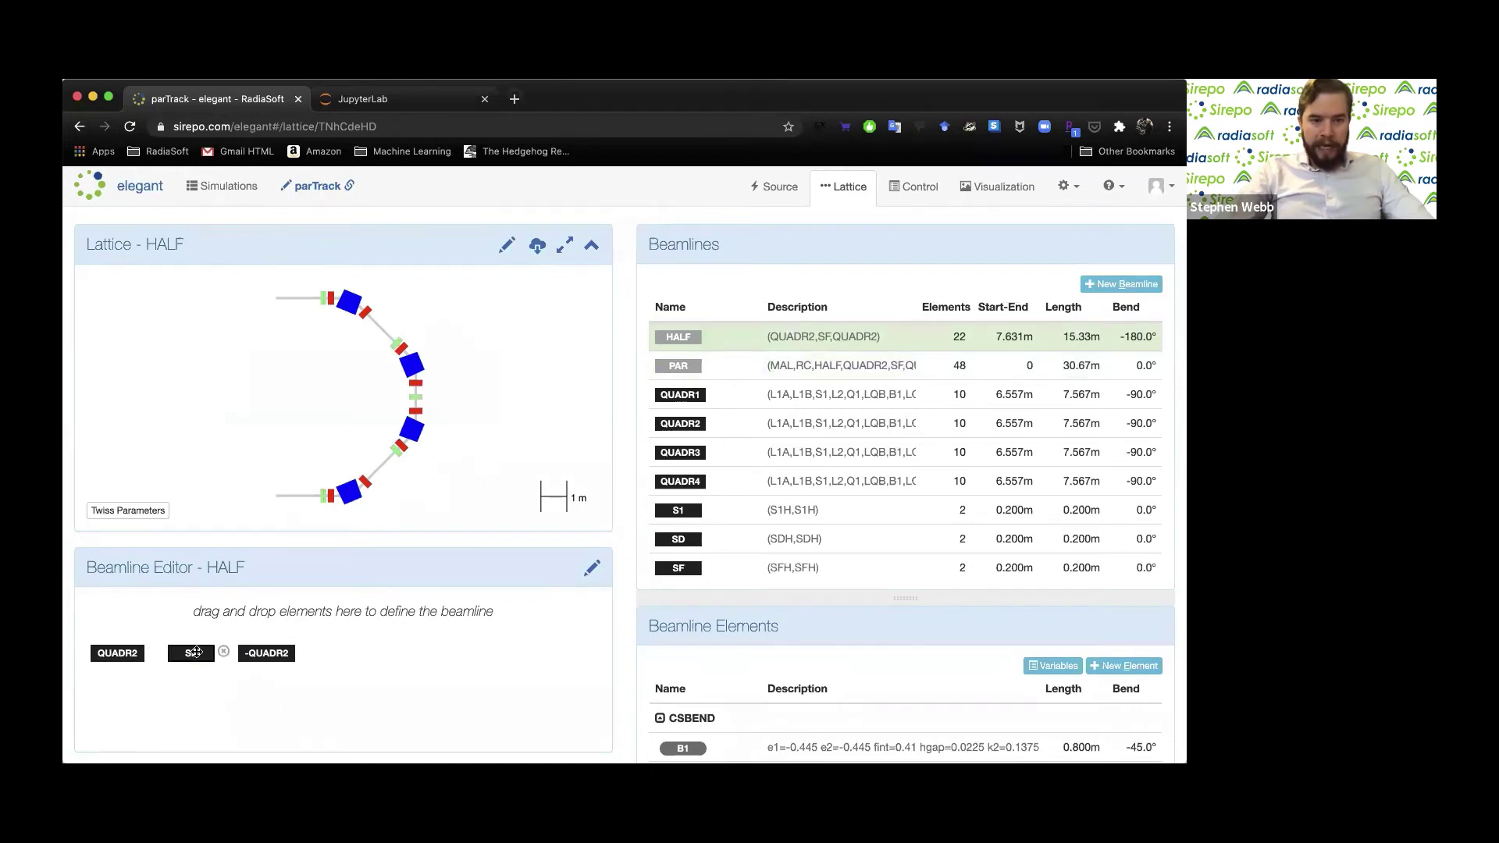
{"action": "mouse_move", "coordinate": [301, 645]}
{"action": "mouse_move", "coordinate": [839, 369]}
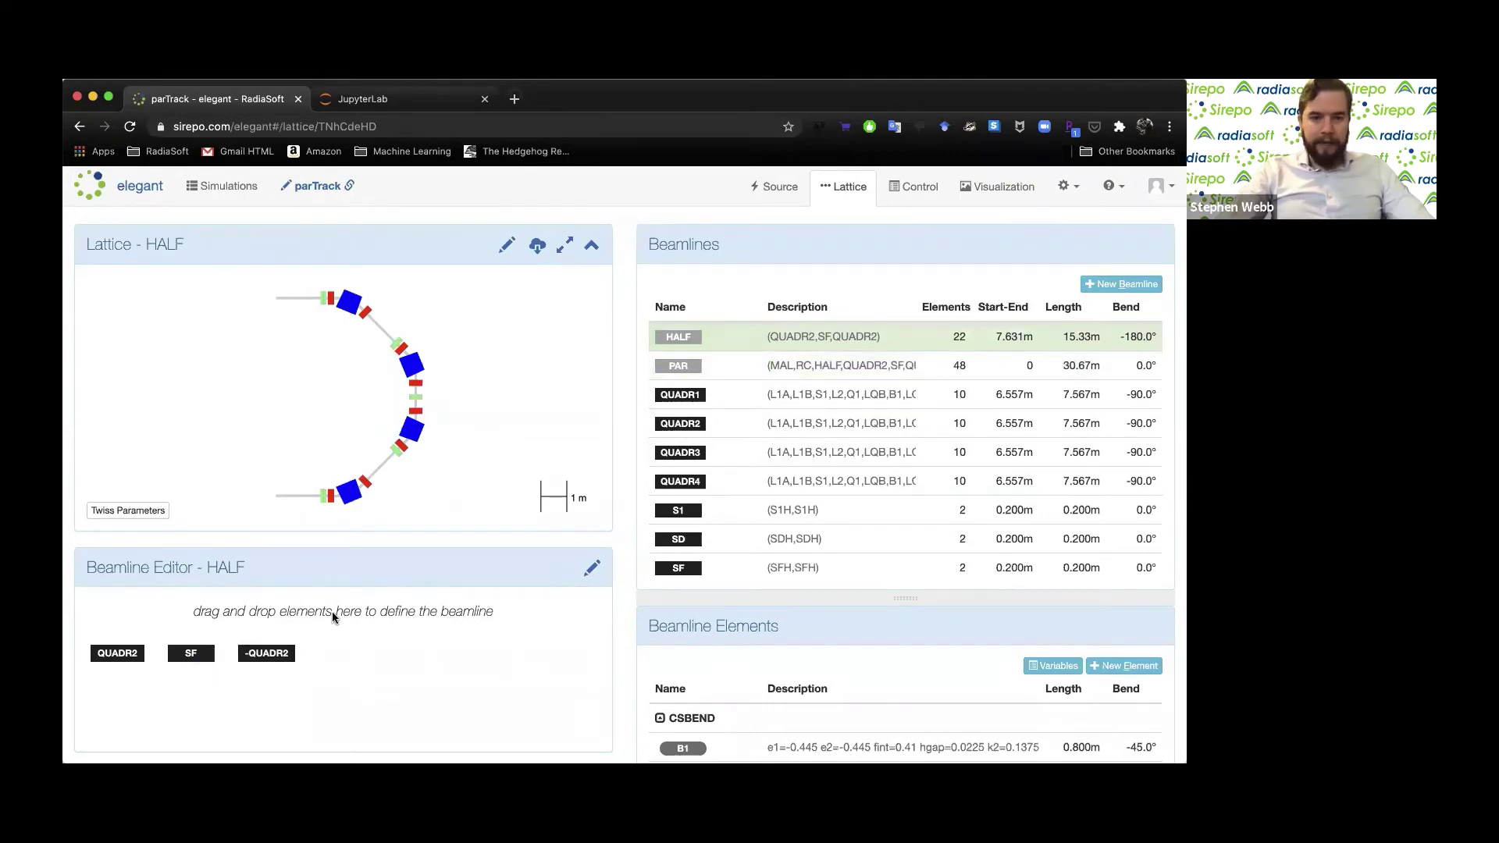
{"action": "mouse_move", "coordinate": [766, 336]}
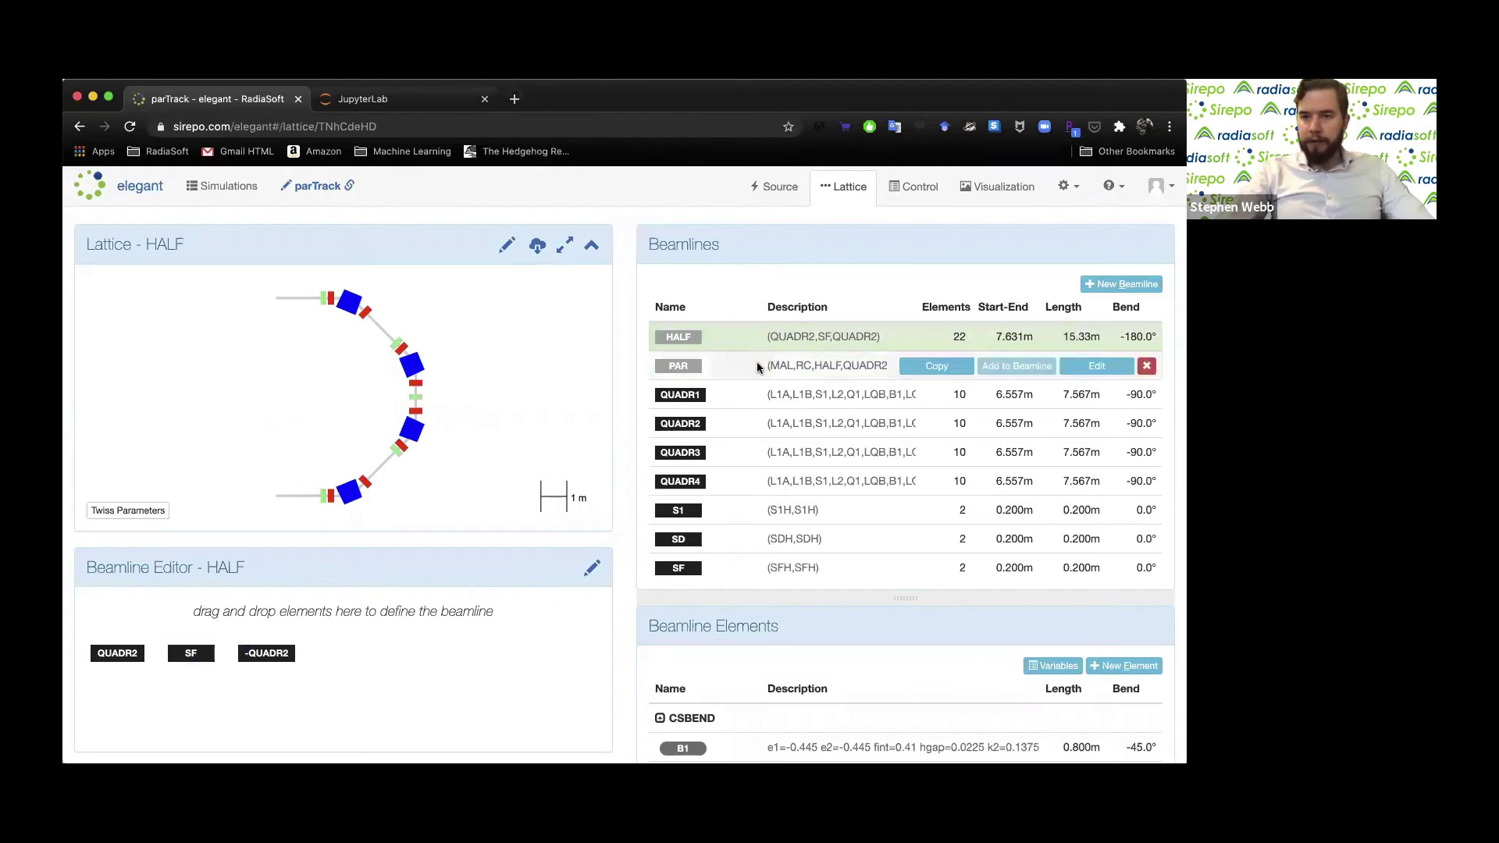
{"action": "left_click", "coordinate": [1098, 366]}
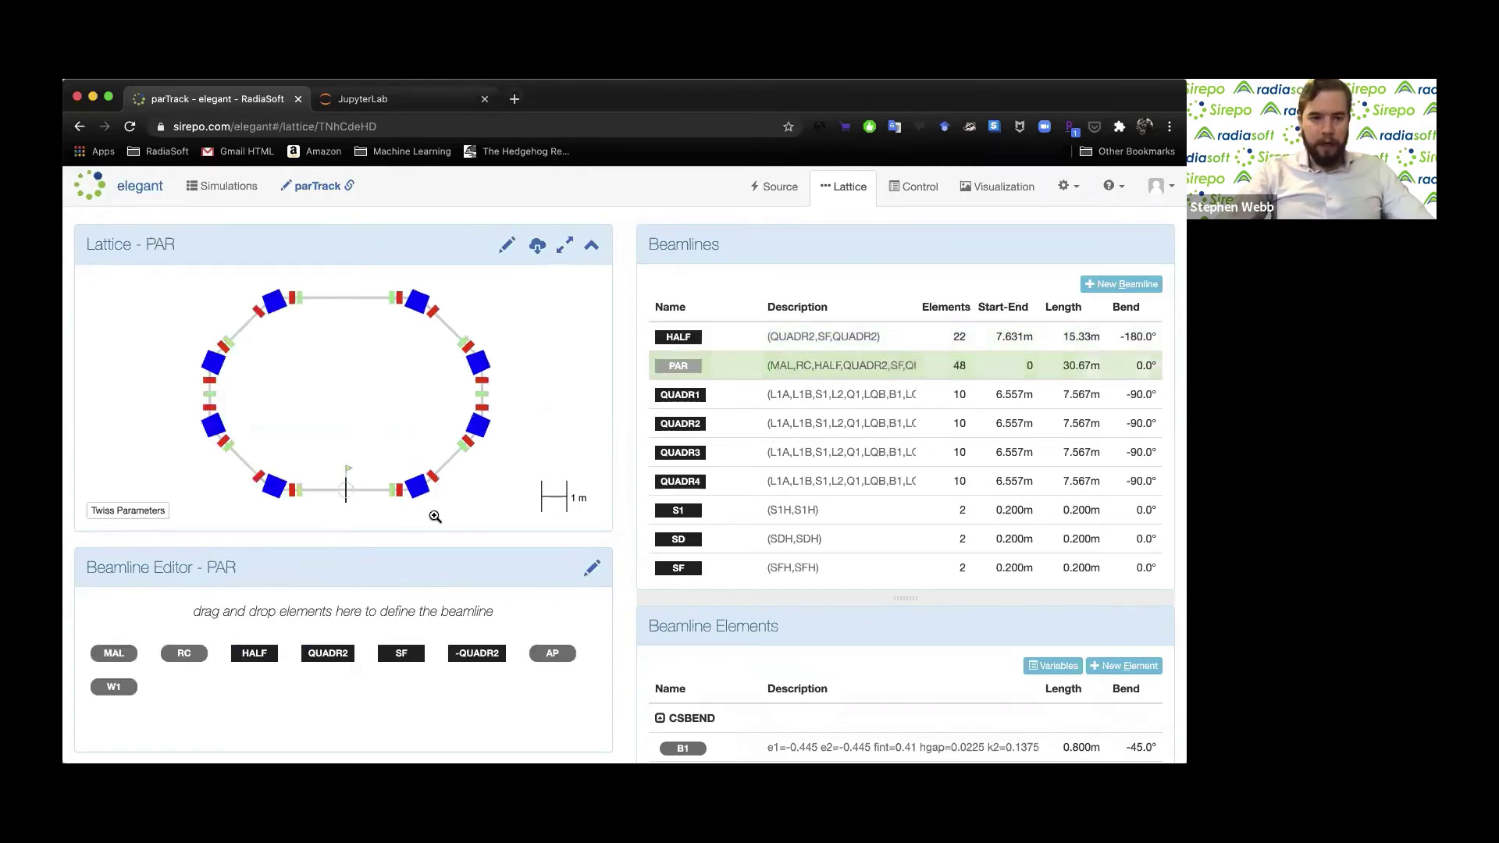
Highlight the SF section in the PAR lattice and view the SFH sextupole's settings without changing them
{"action": "mouse_move", "coordinate": [255, 650]}
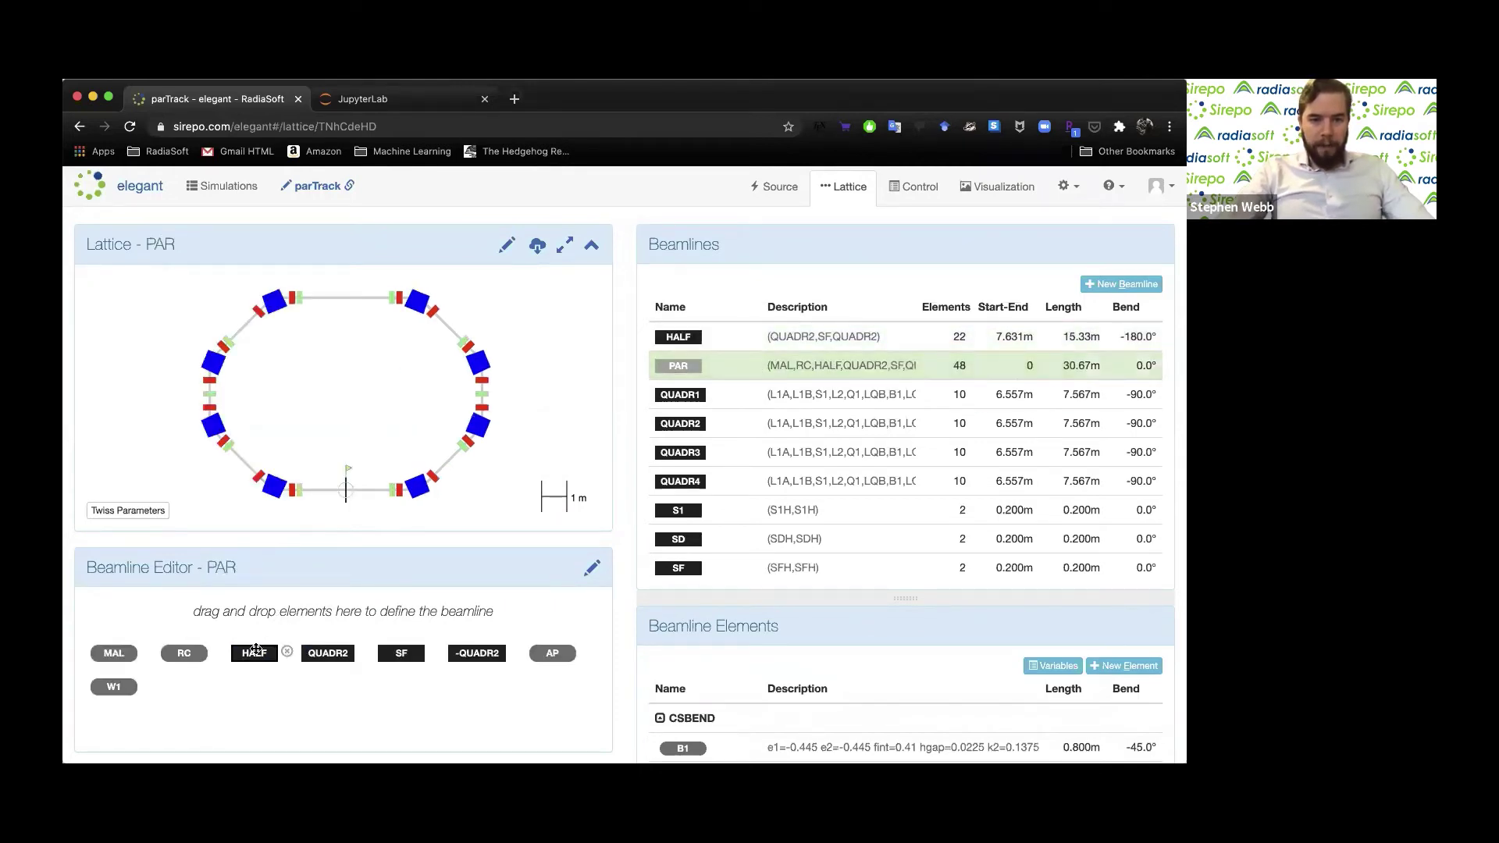
{"action": "mouse_move", "coordinate": [404, 654]}
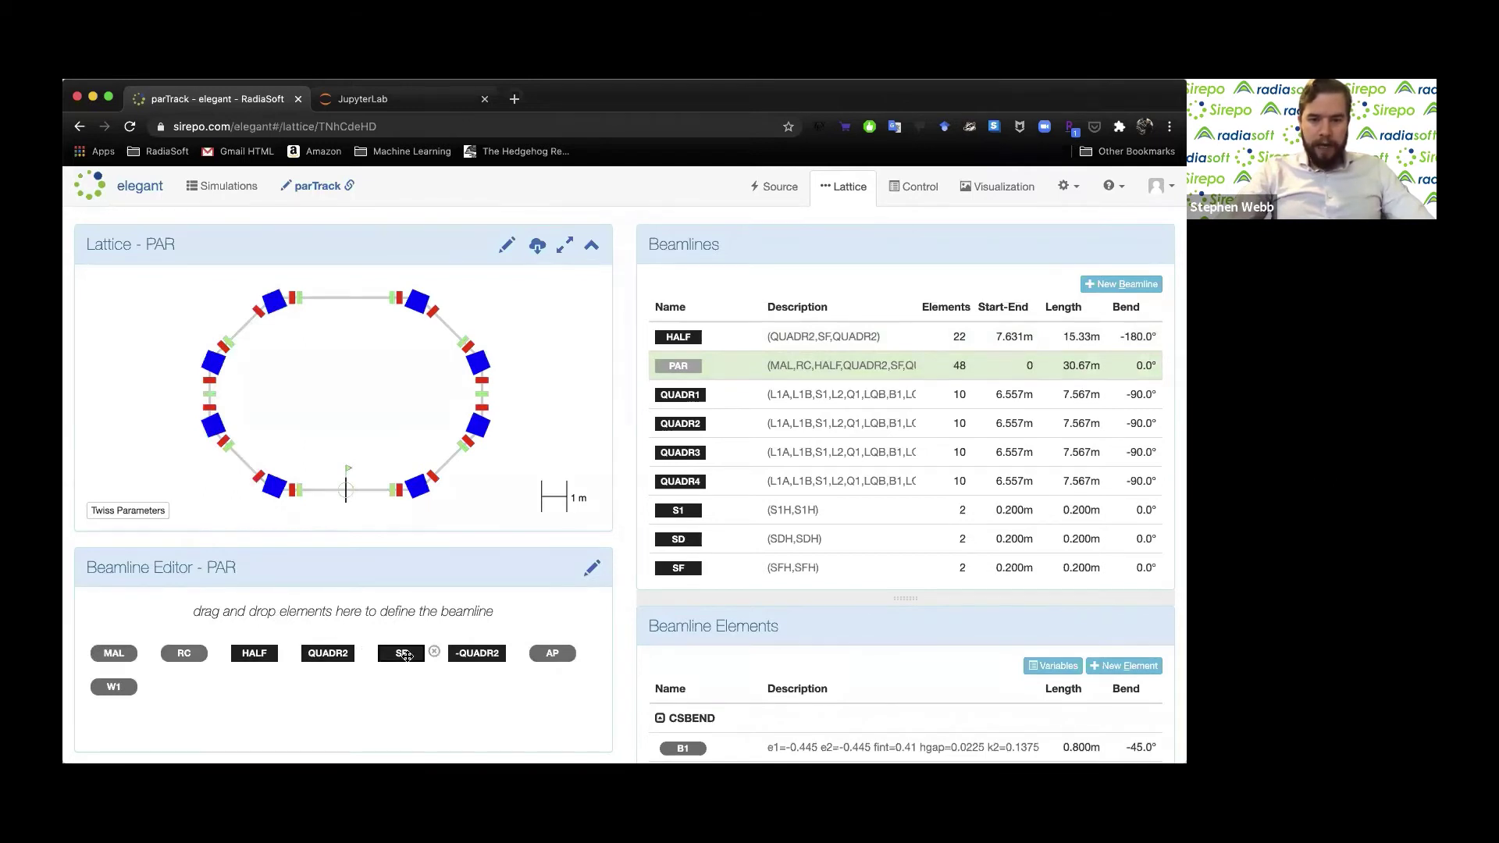
{"action": "mouse_move", "coordinate": [473, 656]}
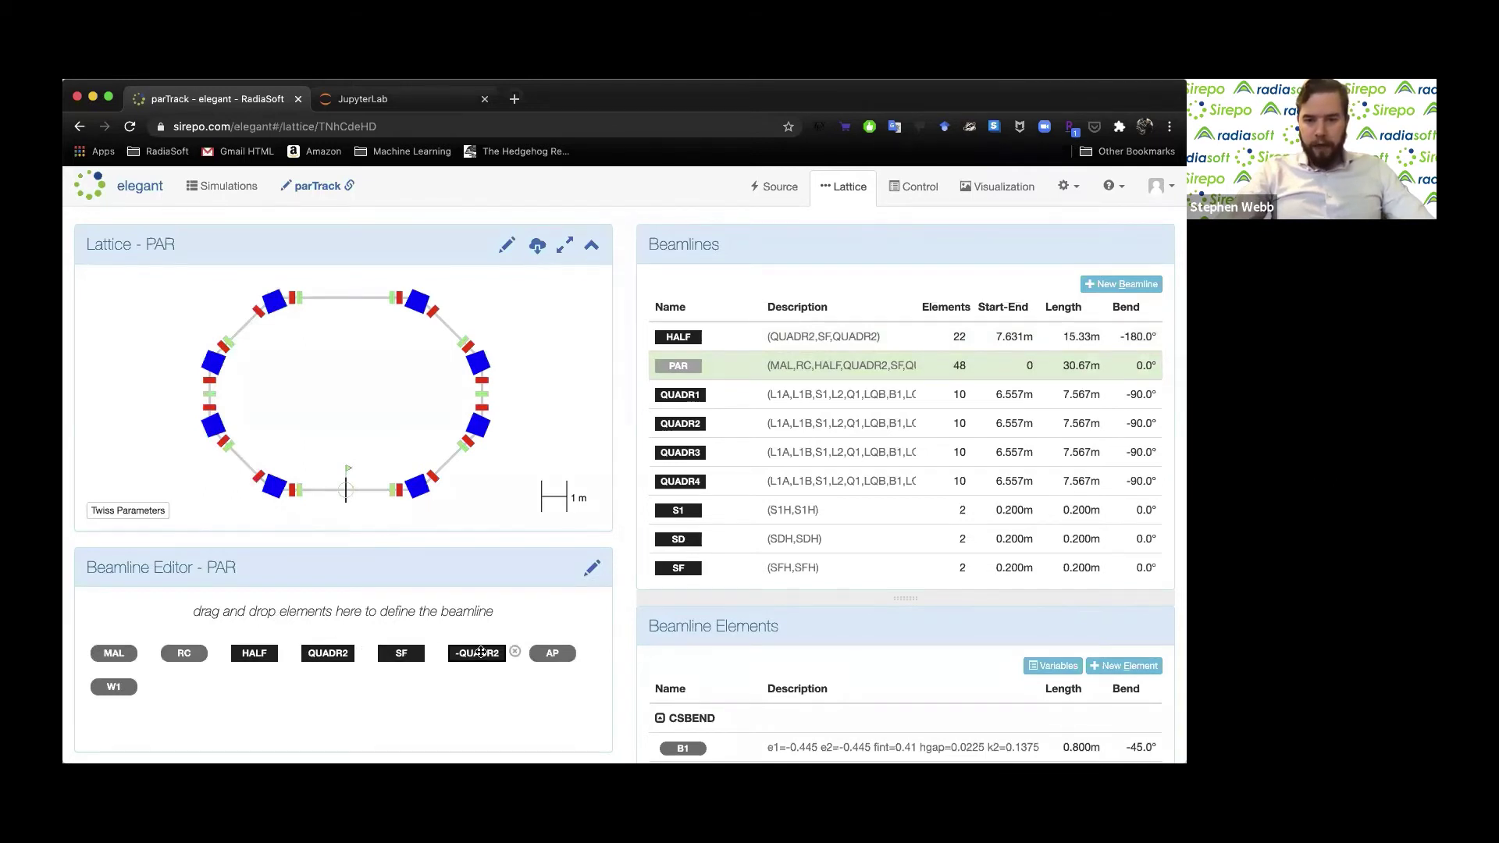
{"action": "left_click", "coordinate": [402, 653]}
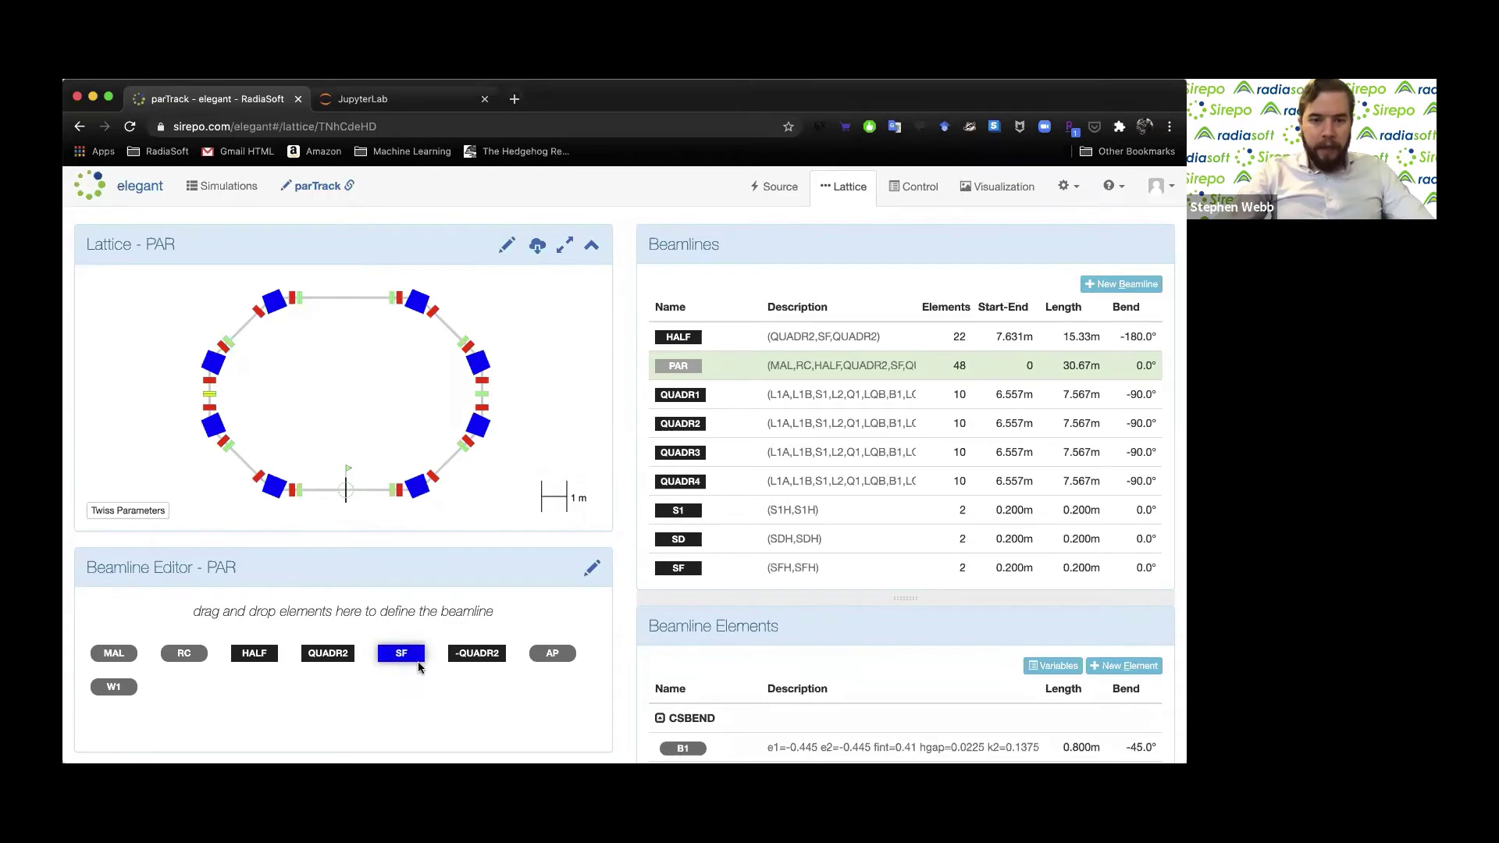
{"action": "left_click", "coordinate": [468, 651]}
{"action": "left_click", "coordinate": [388, 651]}
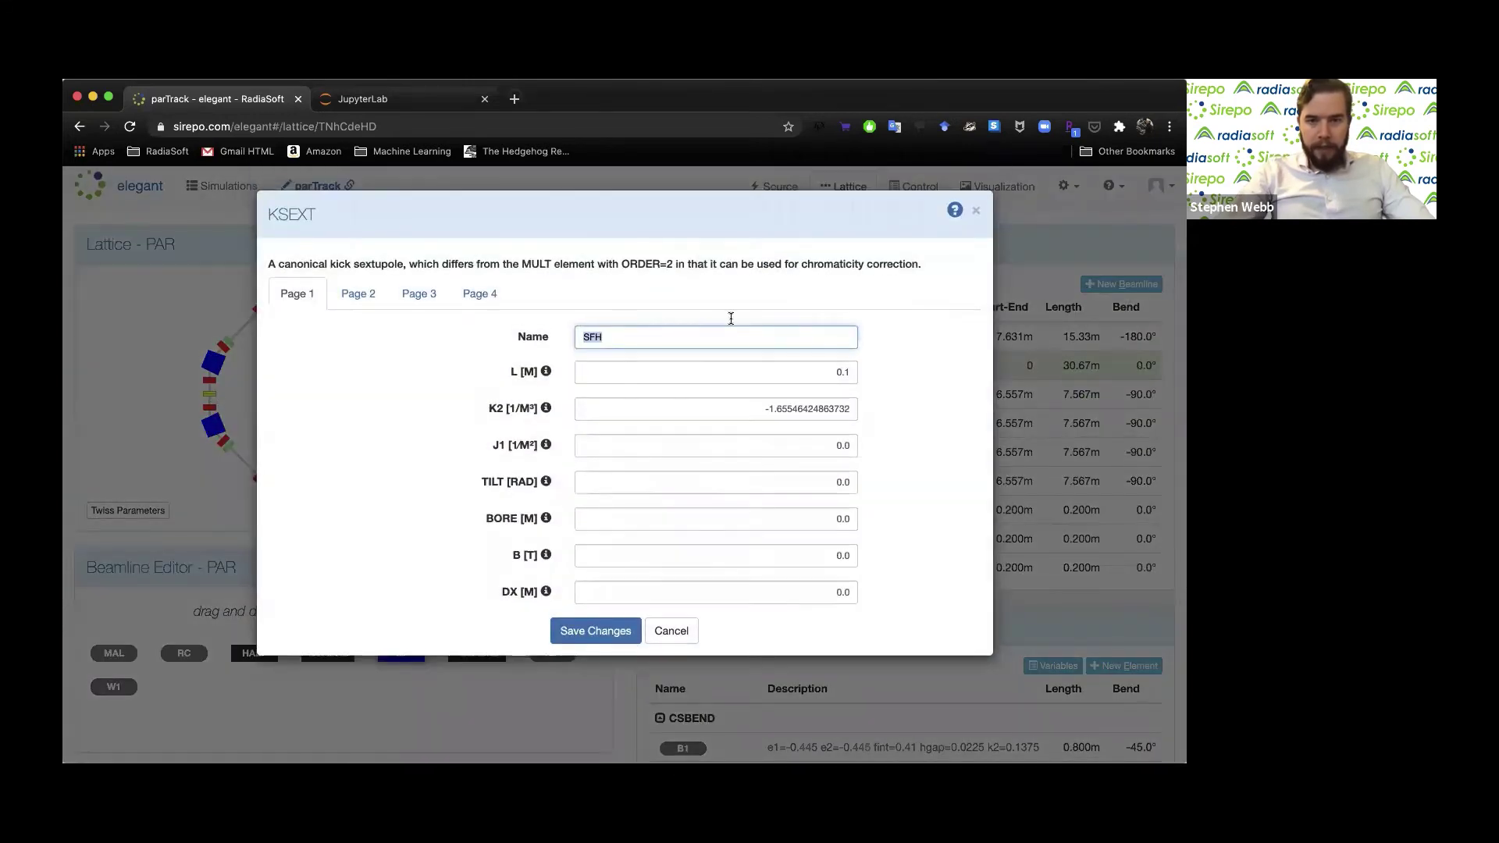
{"action": "left_click", "coordinate": [977, 212]}
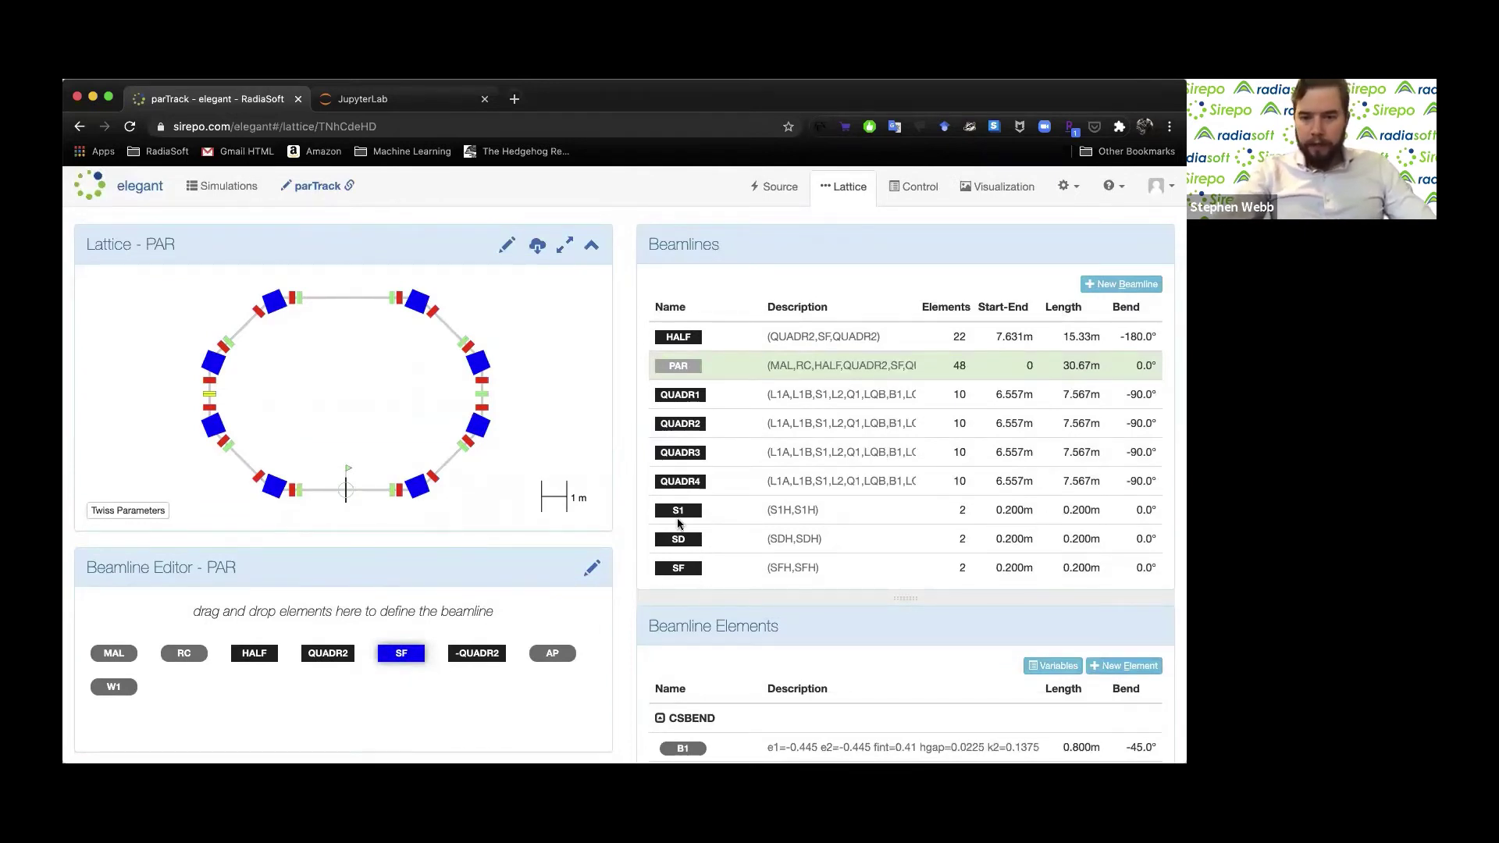
{"action": "double_click", "coordinate": [952, 566]}
{"action": "left_click", "coordinate": [977, 209]}
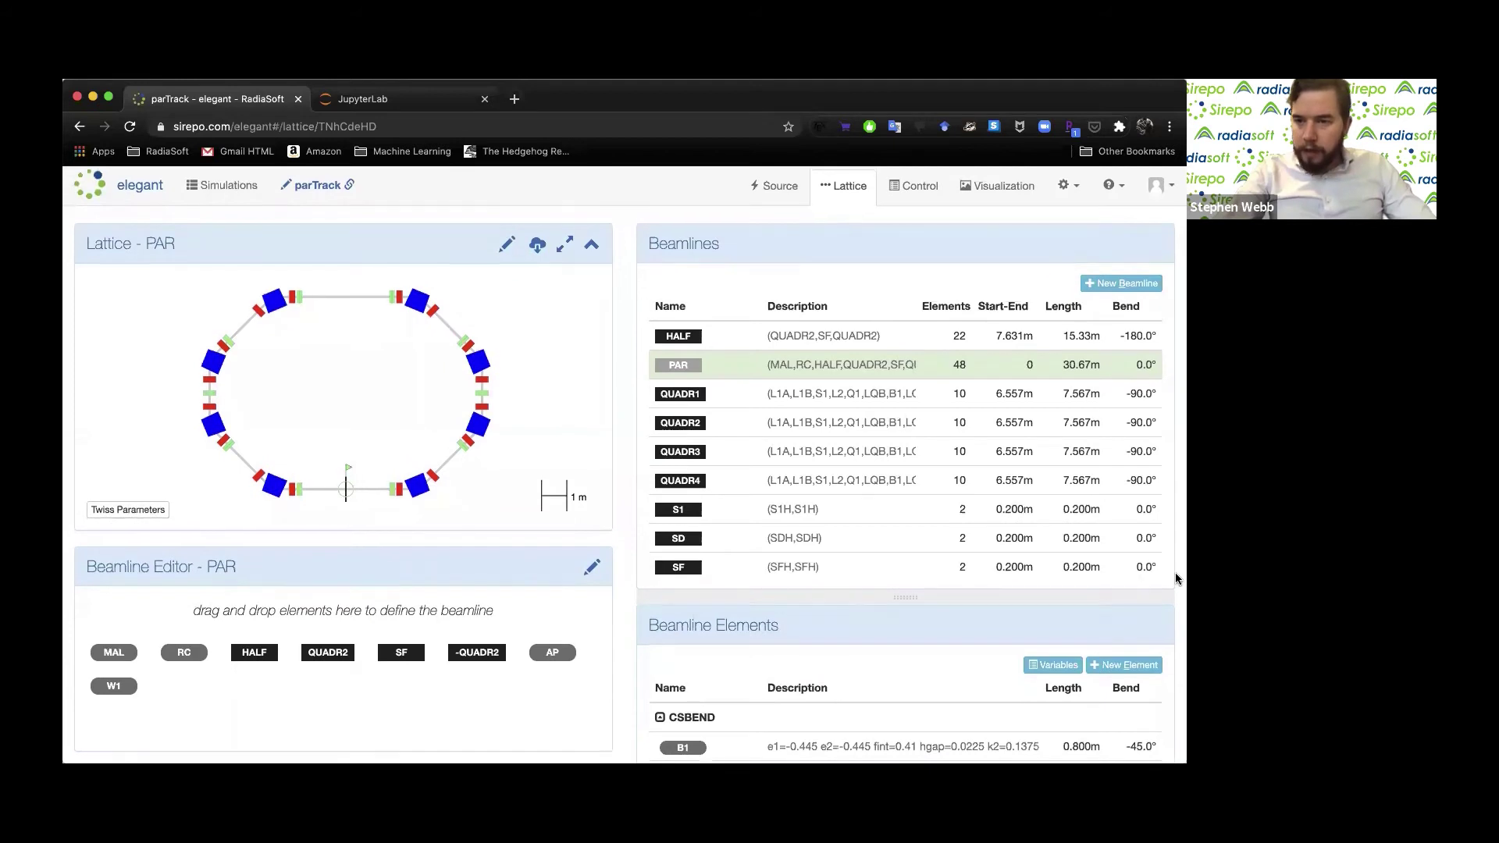
Create a new WATCH beamline element named my_watchpoint
{"action": "scroll", "coordinate": [733, 630], "scroll_direction": "down", "scroll_amount": 5}
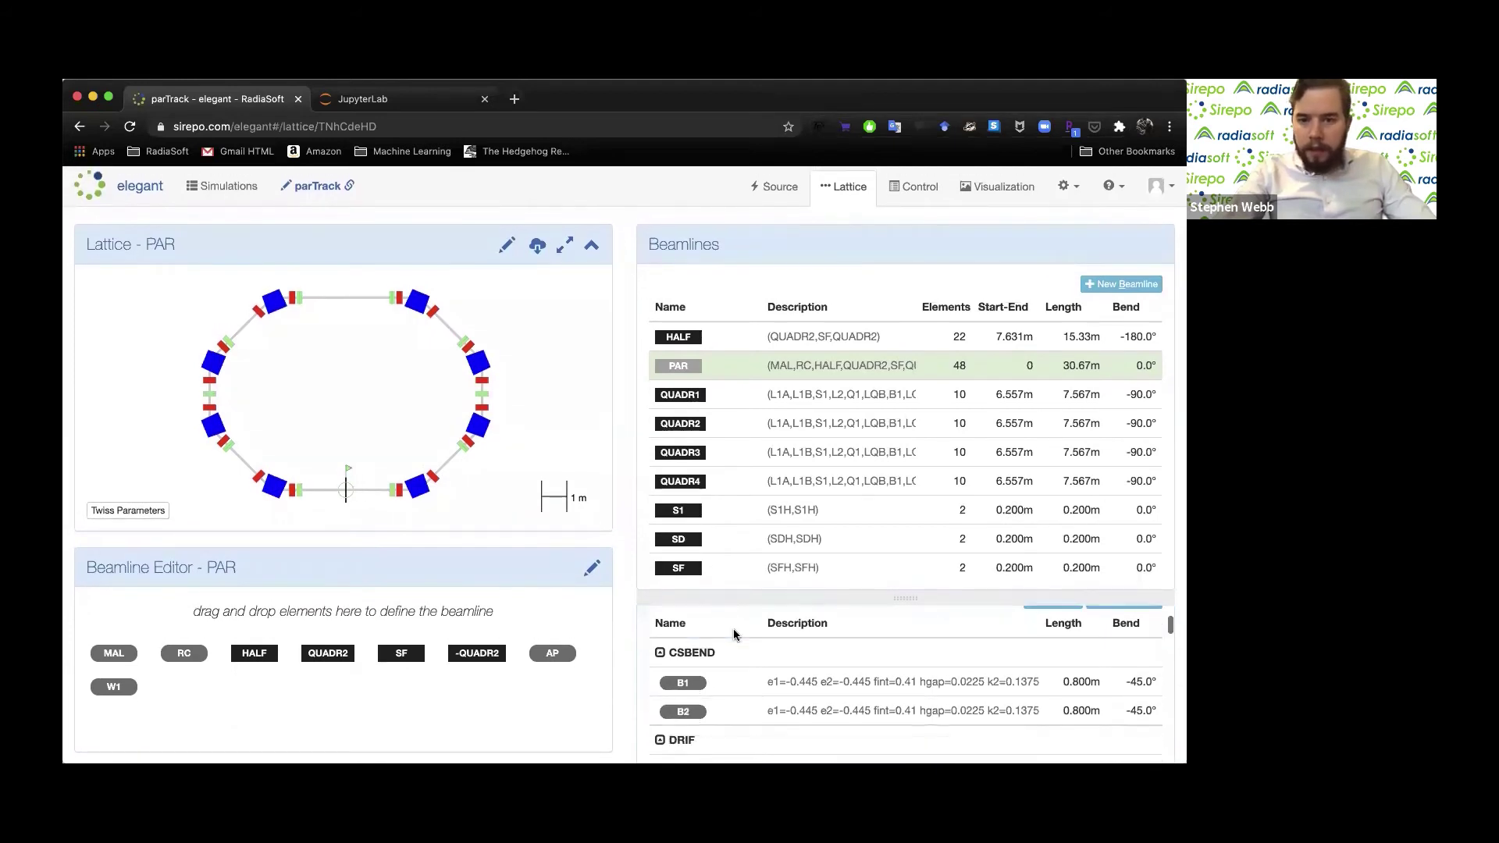
{"action": "scroll", "coordinate": [738, 672], "scroll_direction": "up", "scroll_amount": 5}
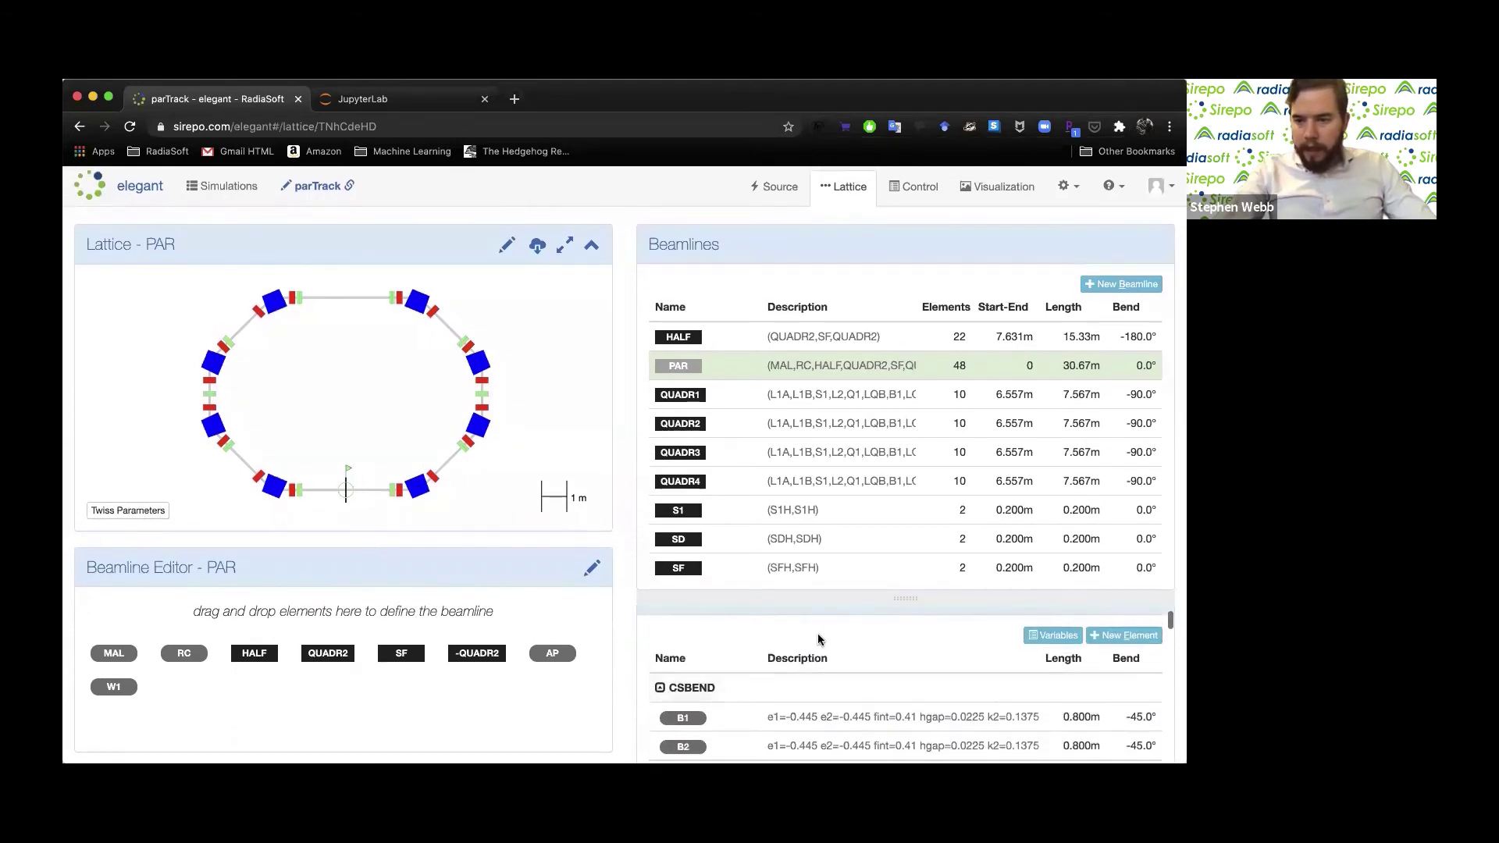
{"action": "left_click", "coordinate": [1107, 637]}
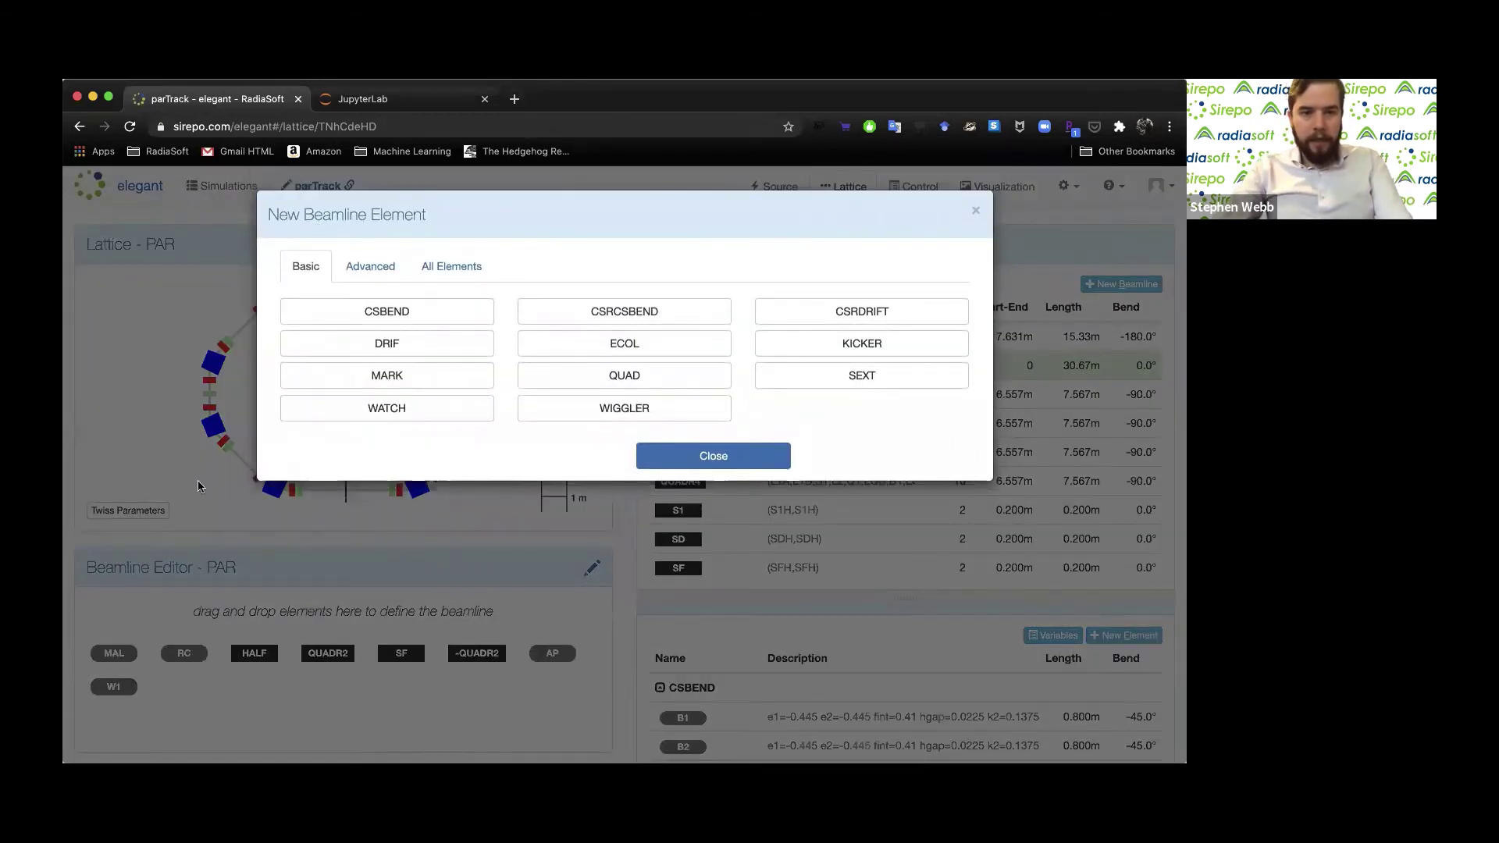
{"action": "left_click", "coordinate": [410, 409]}
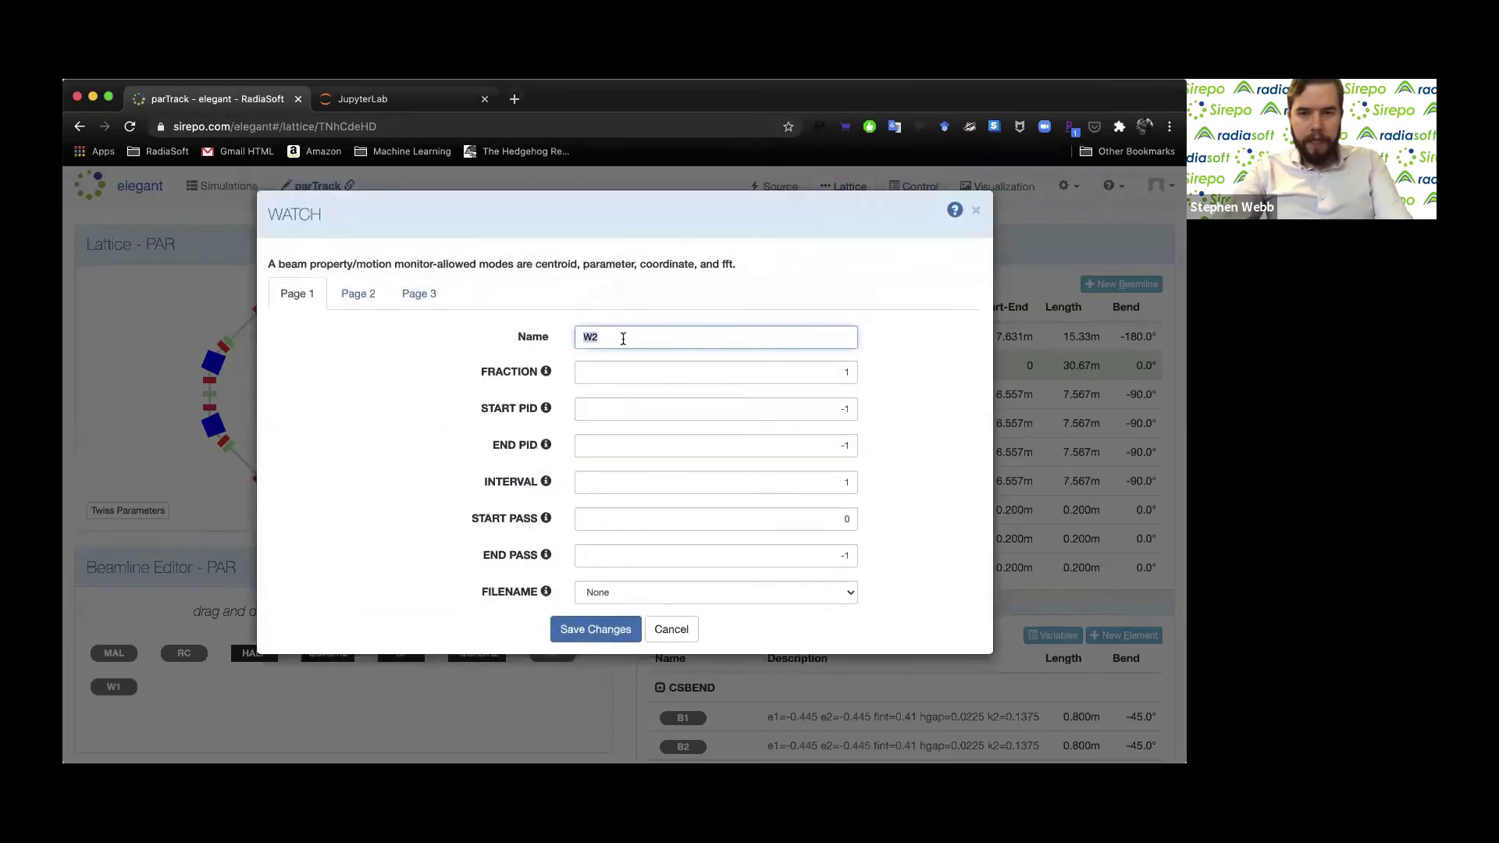
{"action": "key", "text": "BackSpace"}
{"action": "key", "text": "BackSpace"}
{"action": "type", "text": "my_watchpoint"}
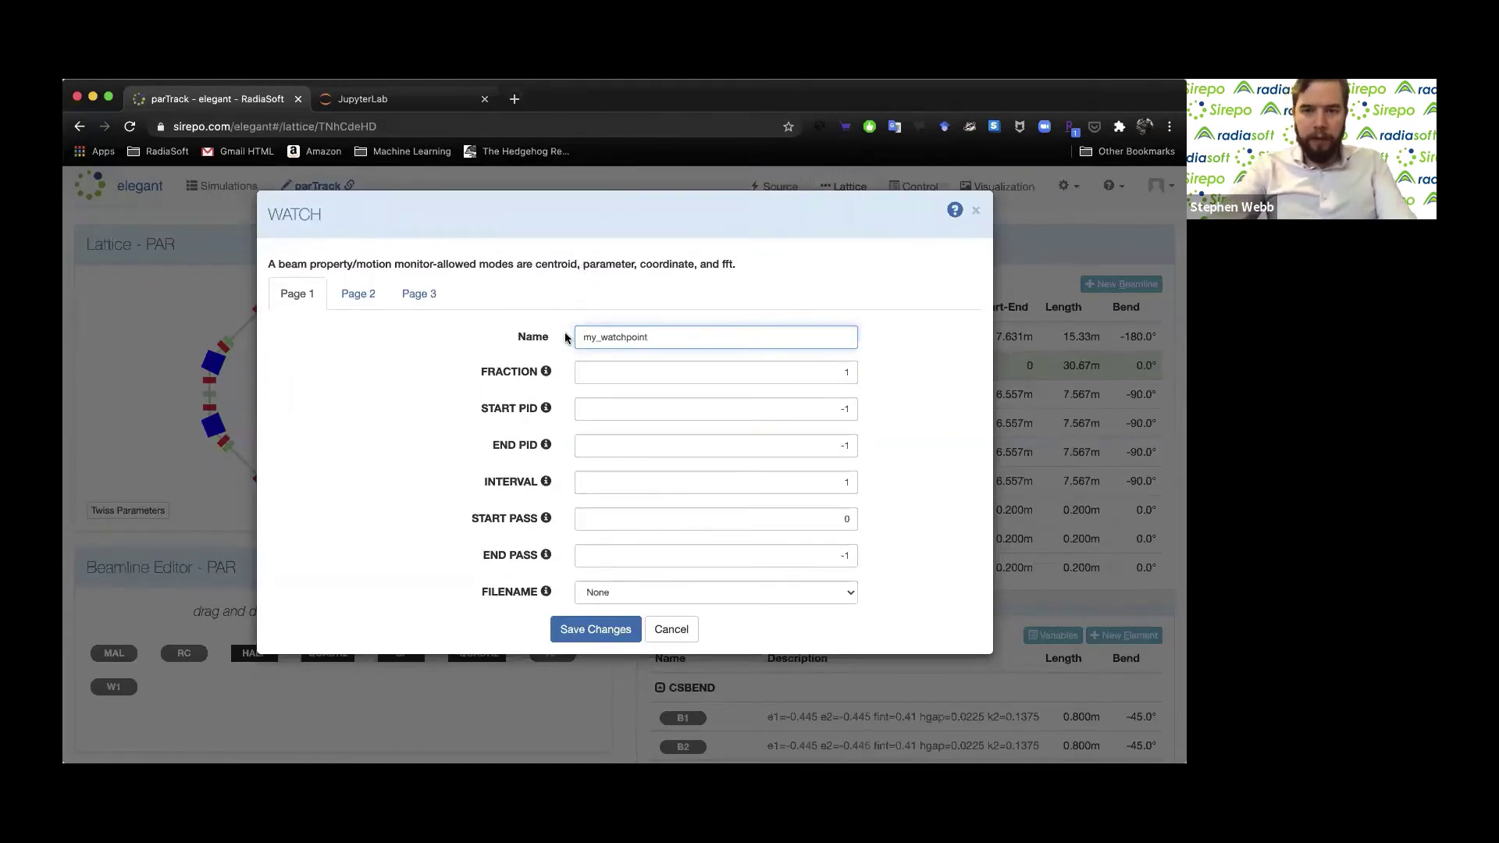
{"action": "left_click", "coordinate": [572, 627]}
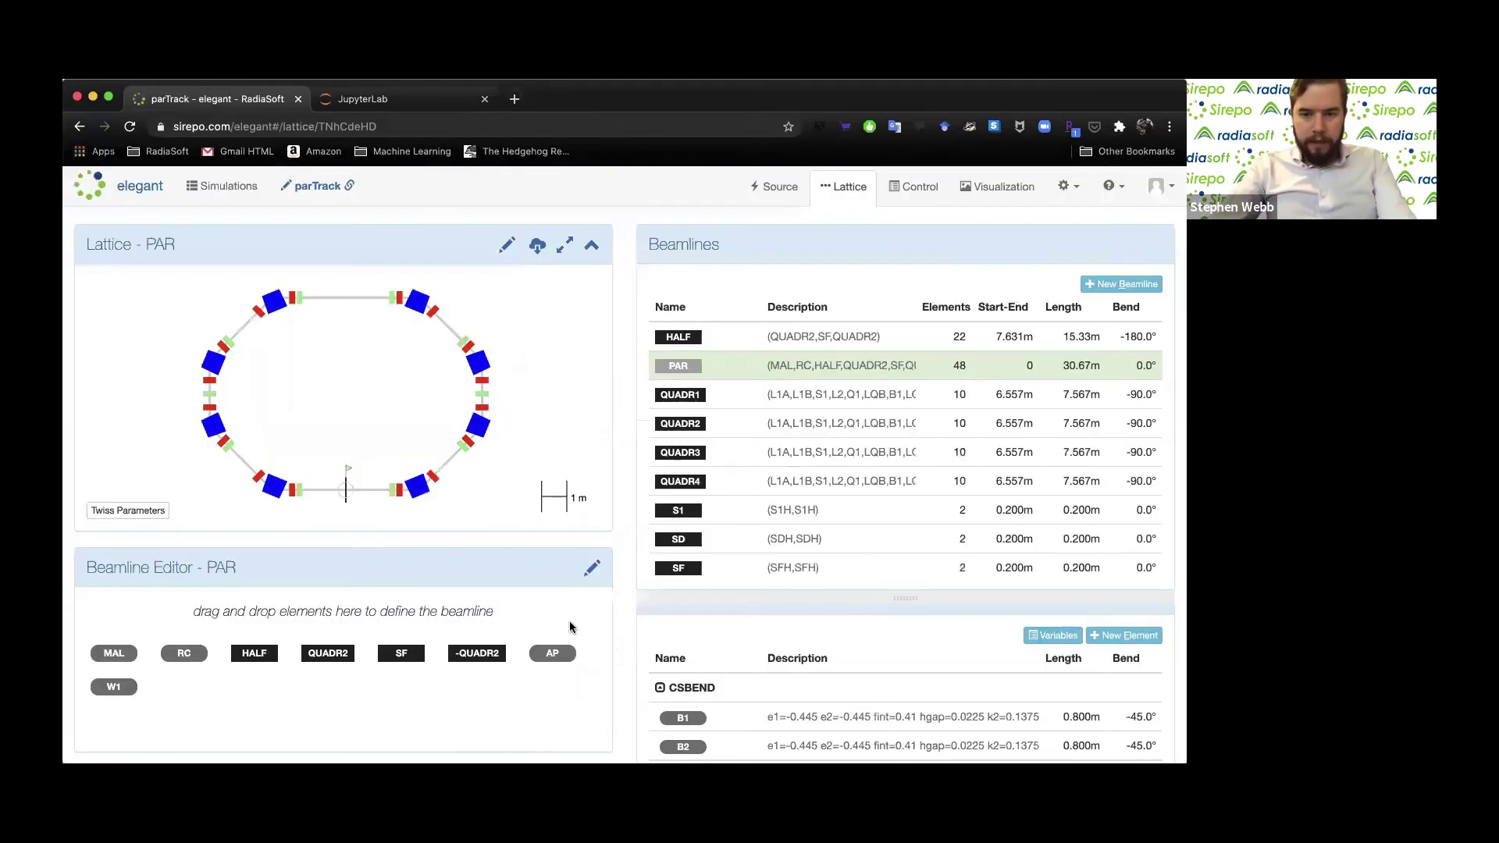
Insert the my_watchpoint element into the PAR beamline between SF and -QUADR2
{"action": "left_click", "coordinate": [662, 689]}
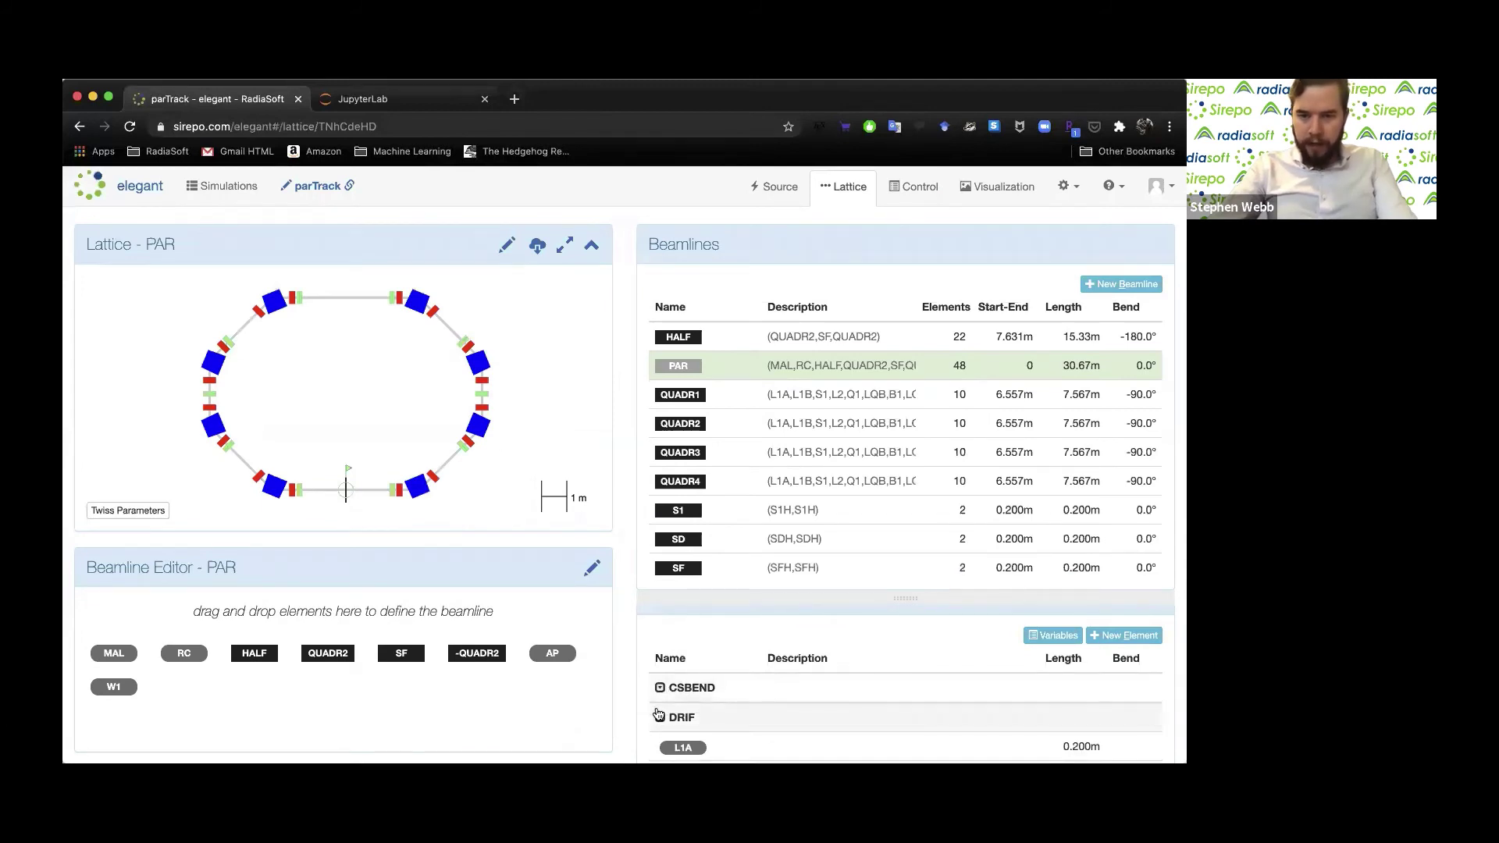
{"action": "scroll", "coordinate": [732, 717], "scroll_direction": "down", "scroll_amount": 3}
{"action": "scroll", "coordinate": [731, 717], "scroll_direction": "down", "scroll_amount": 4}
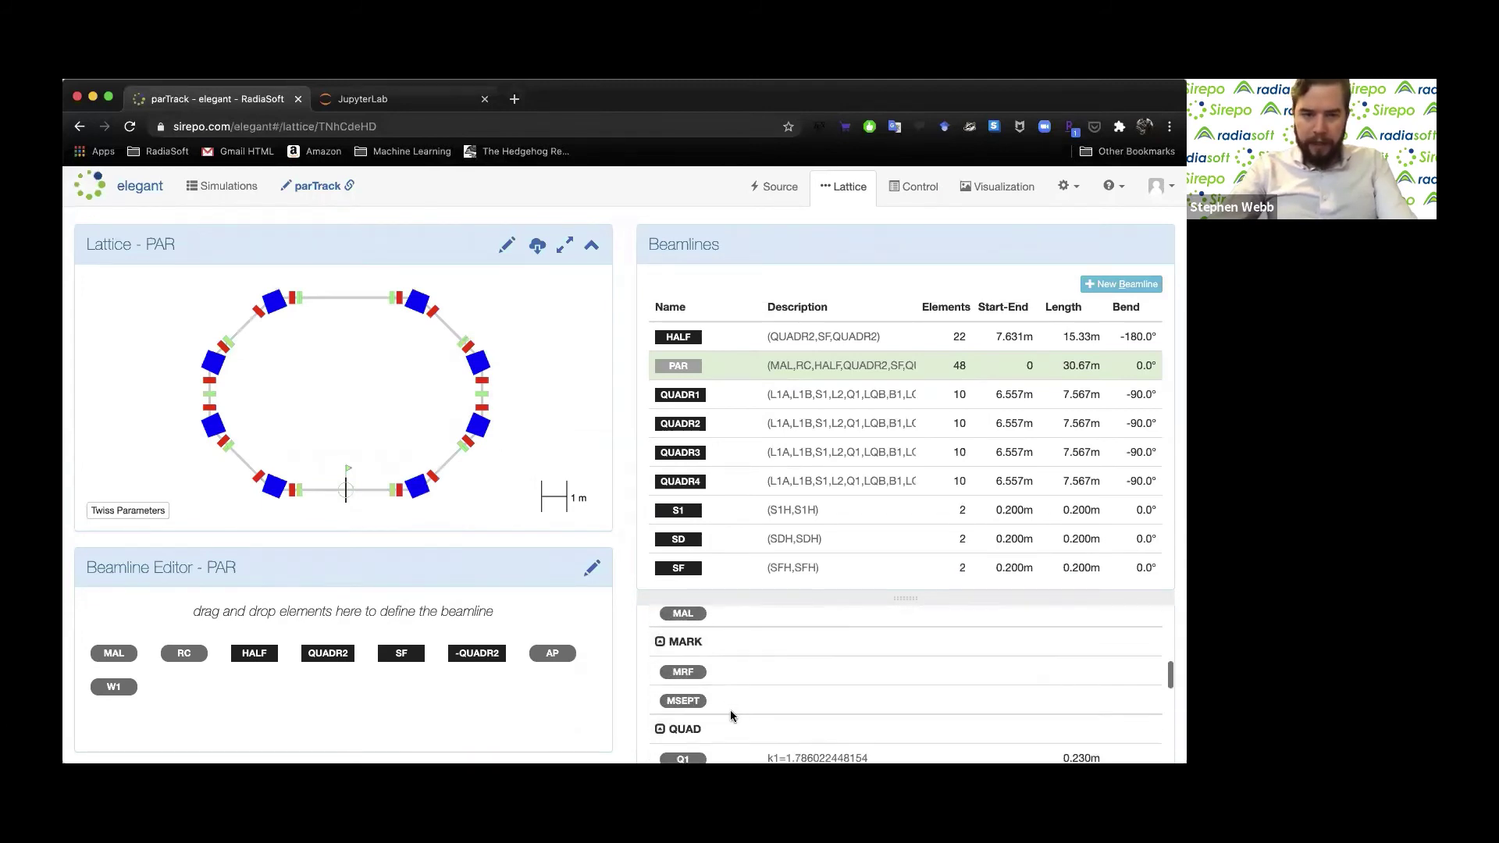
{"action": "scroll", "coordinate": [731, 712], "scroll_direction": "down", "scroll_amount": 5}
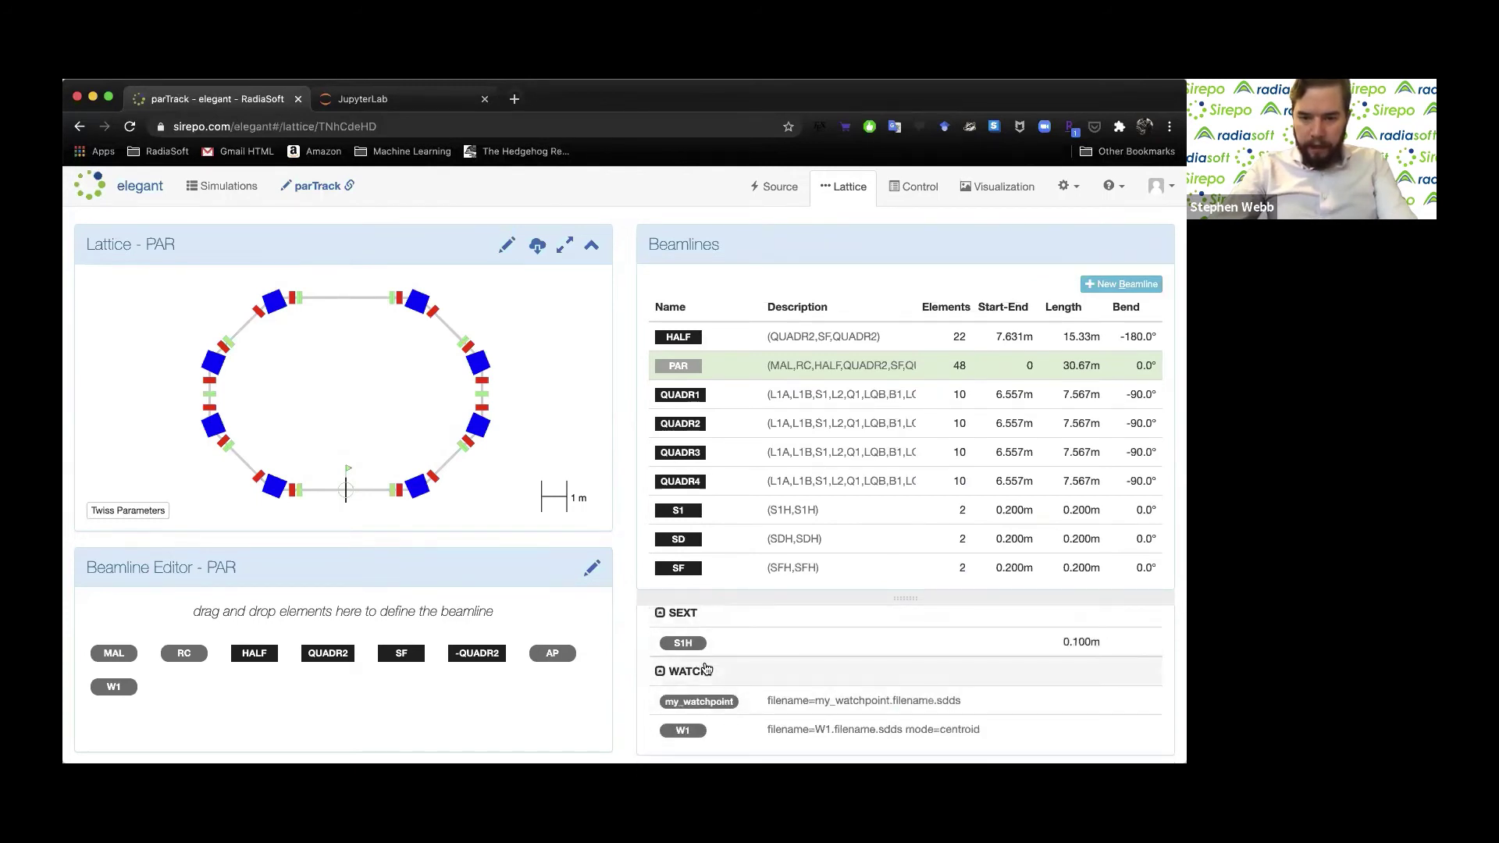
{"action": "mouse_move", "coordinate": [706, 702]}
{"action": "left_click_drag", "start_coordinate": [705, 703], "coordinate": [469, 658]}
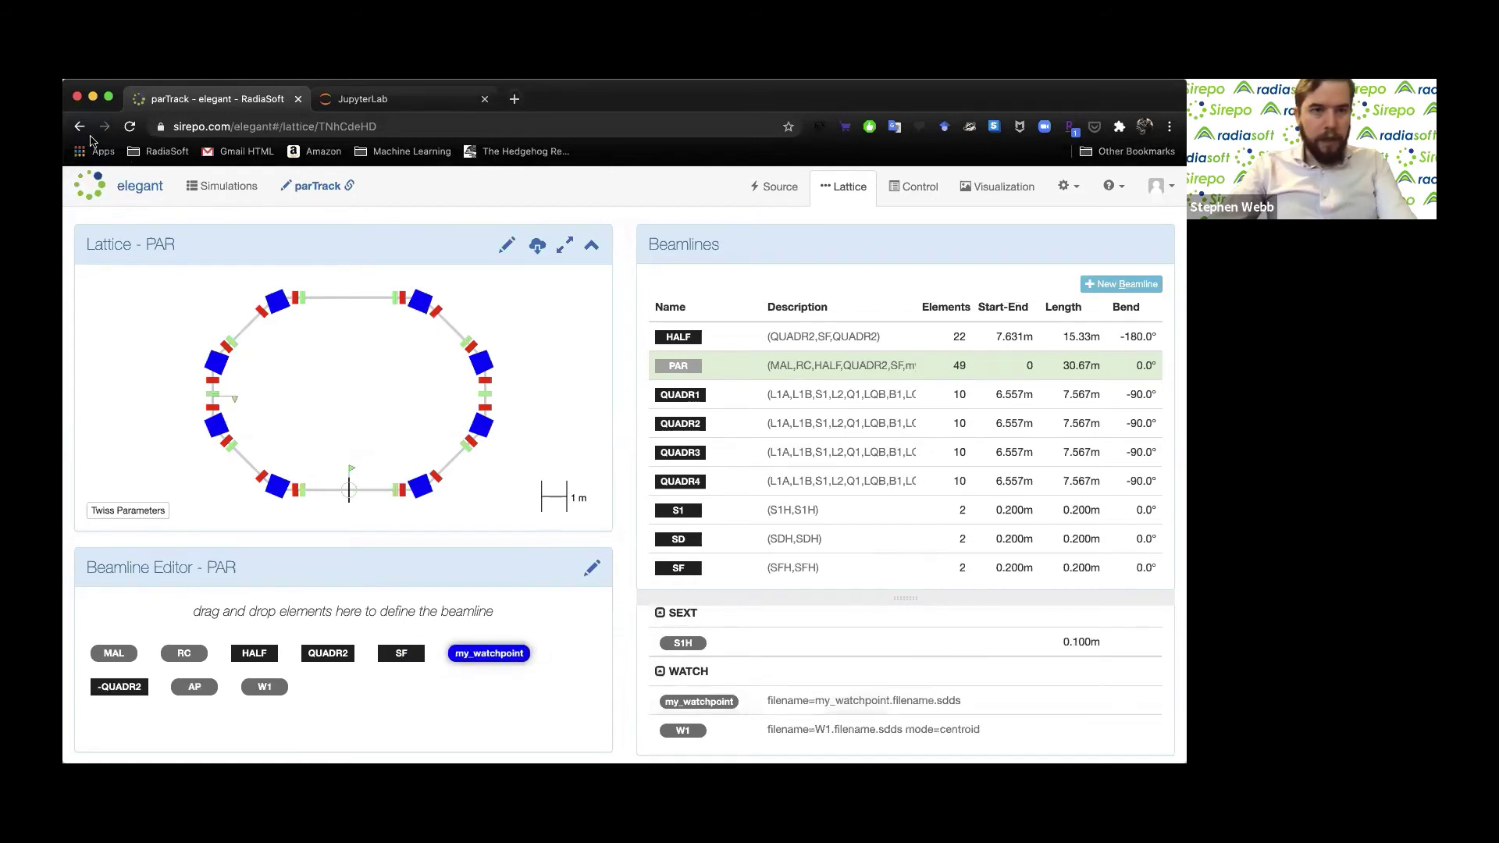
Group QUADR2, SF, my_watchpoint and -QUADR2 in PAR into a new beamline named my_HALF and open it for editing
{"action": "left_click", "coordinate": [327, 655]}
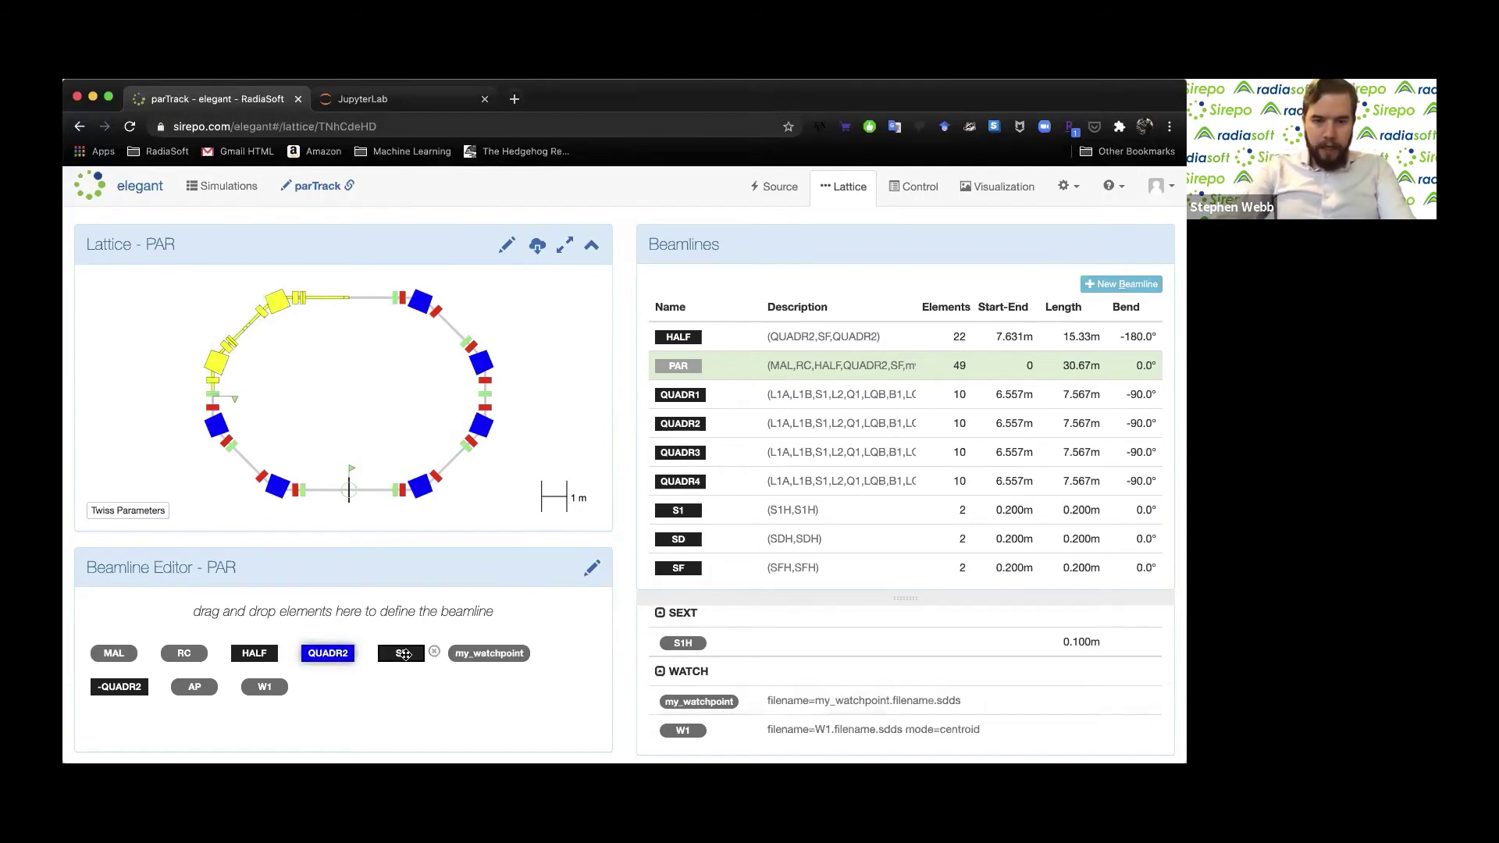
{"action": "key", "text": "Right"}
{"action": "key", "text": "Right"}
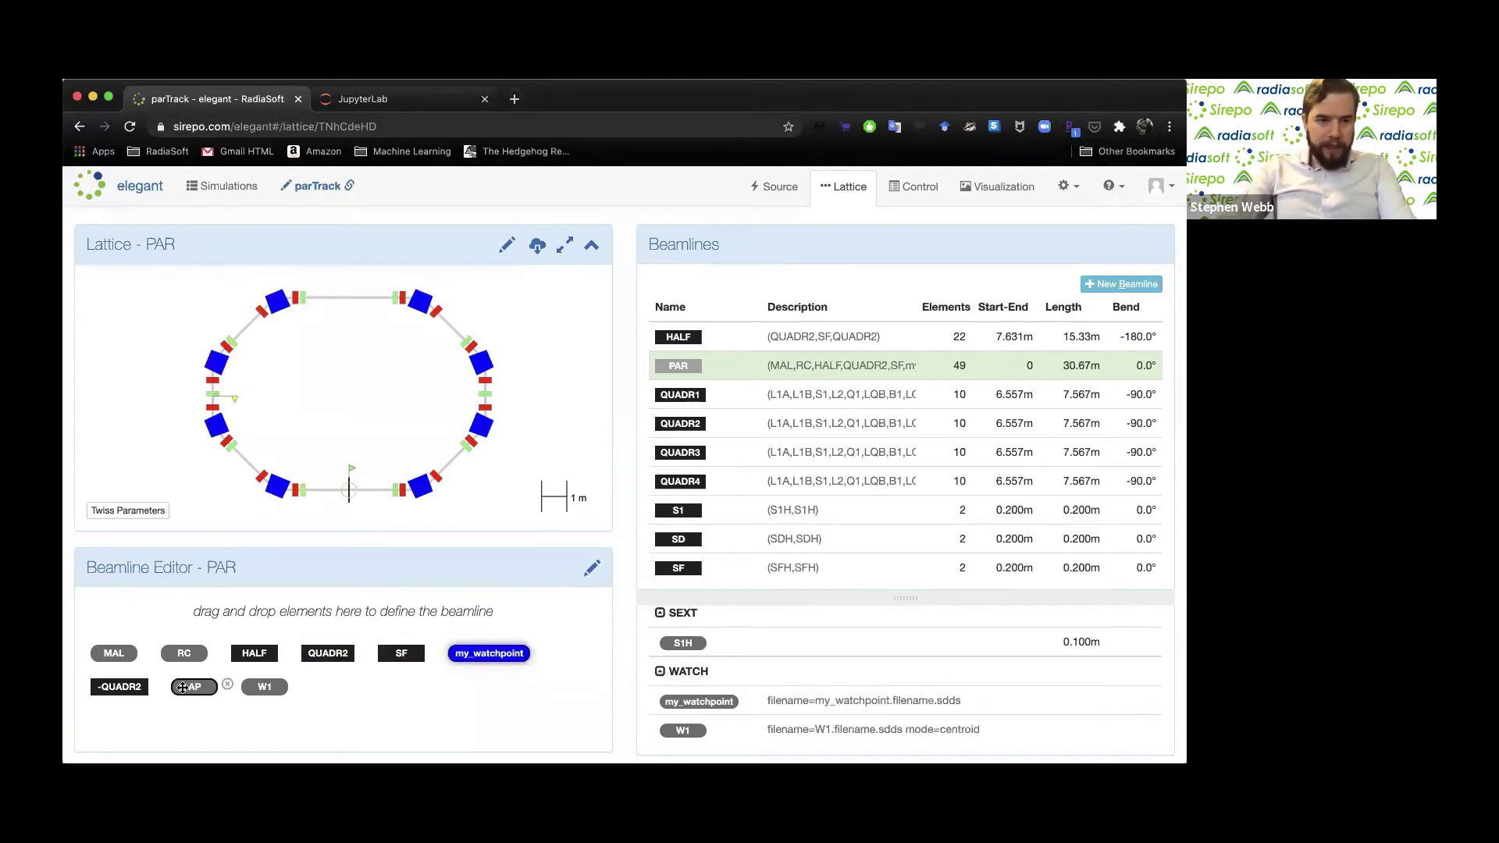
{"action": "left_click", "coordinate": [121, 686]}
{"action": "left_click", "coordinate": [318, 651]}
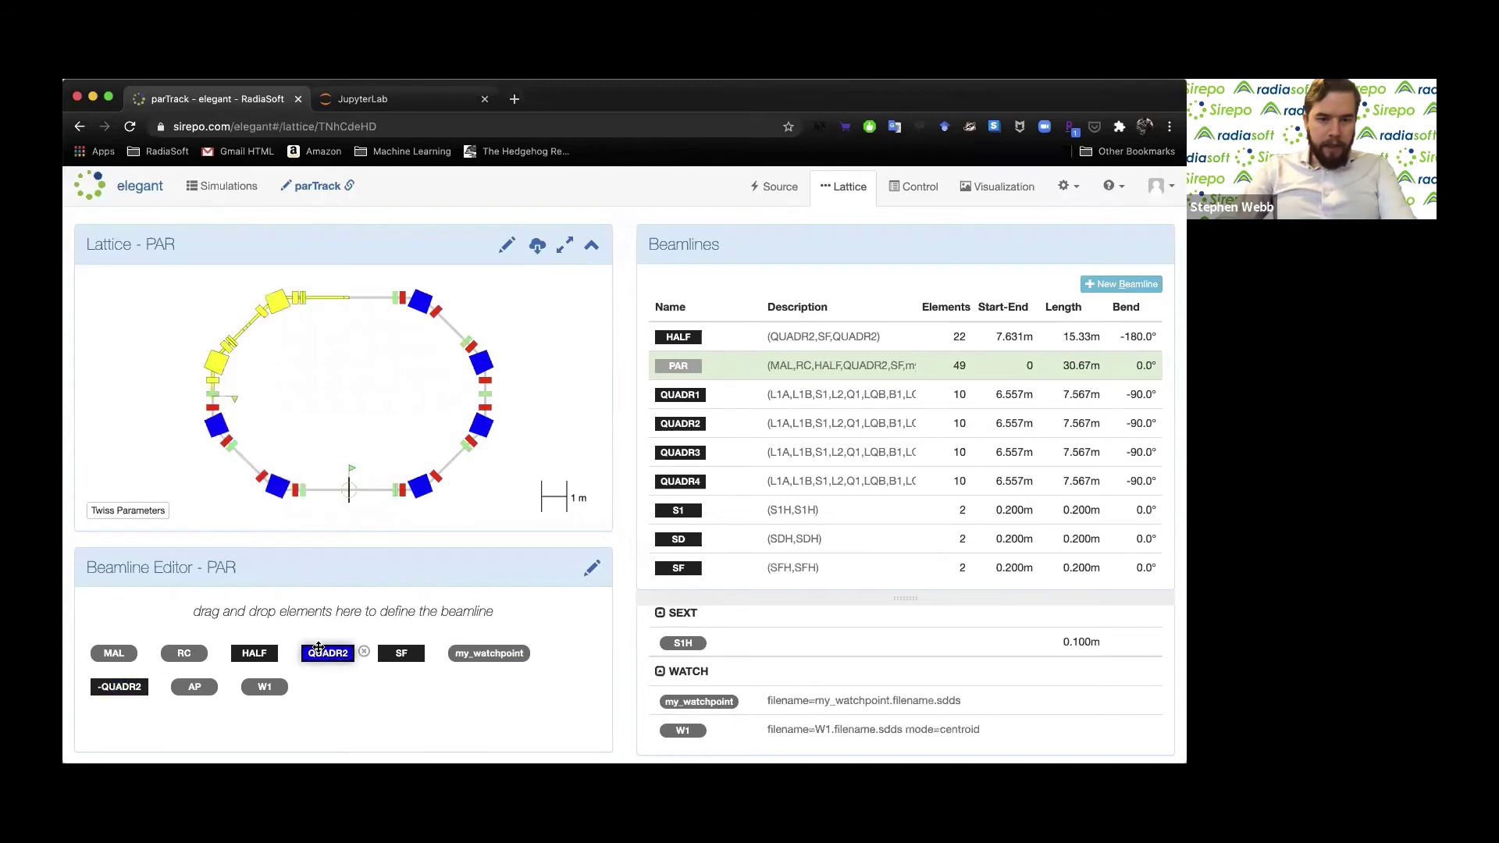
{"action": "left_click", "coordinate": [121, 686], "text": "shift"}
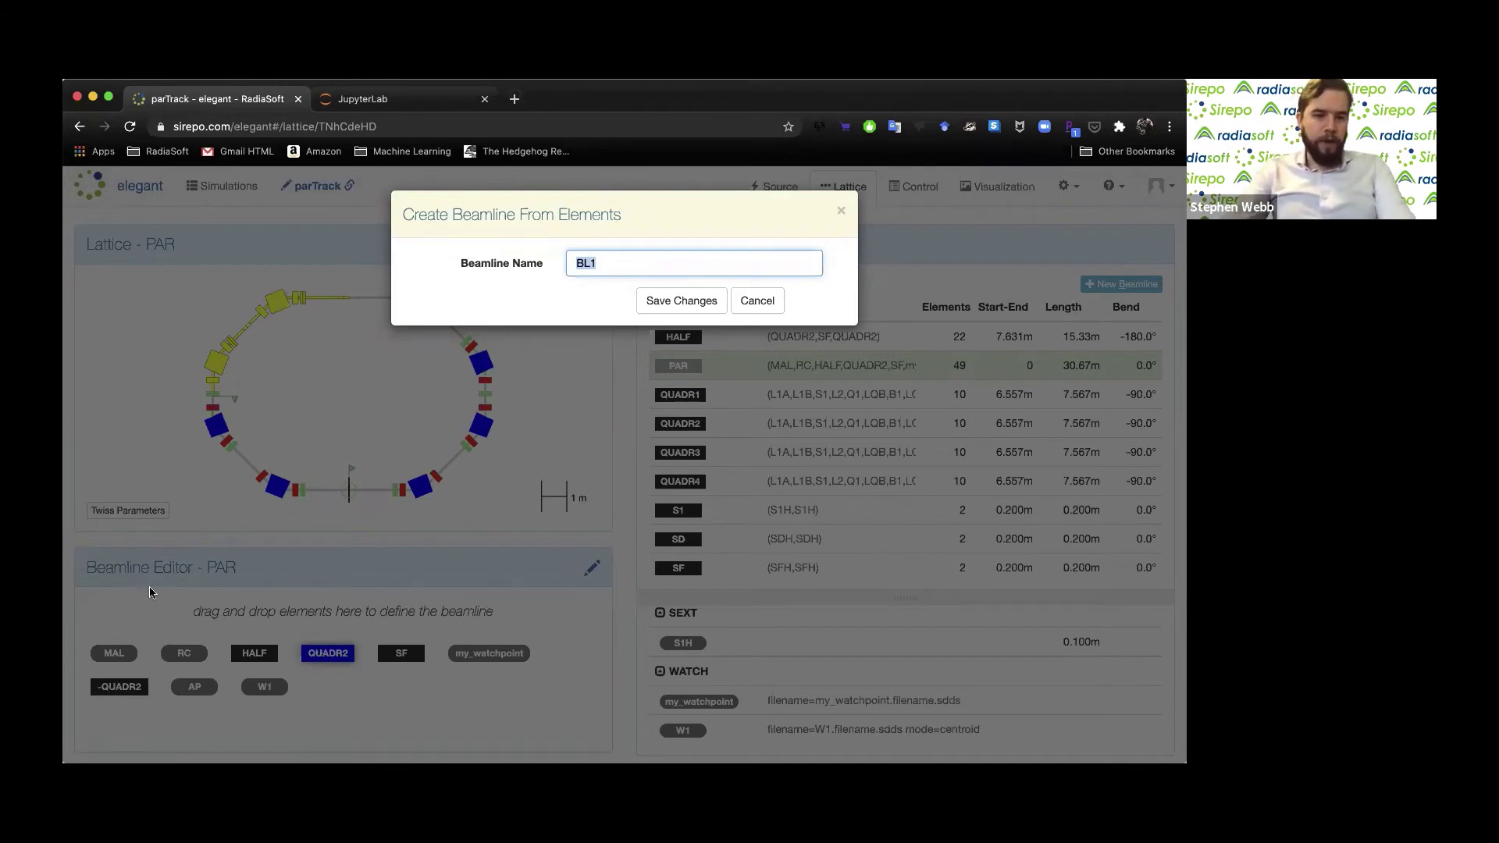
{"action": "type", "text": "my_"}
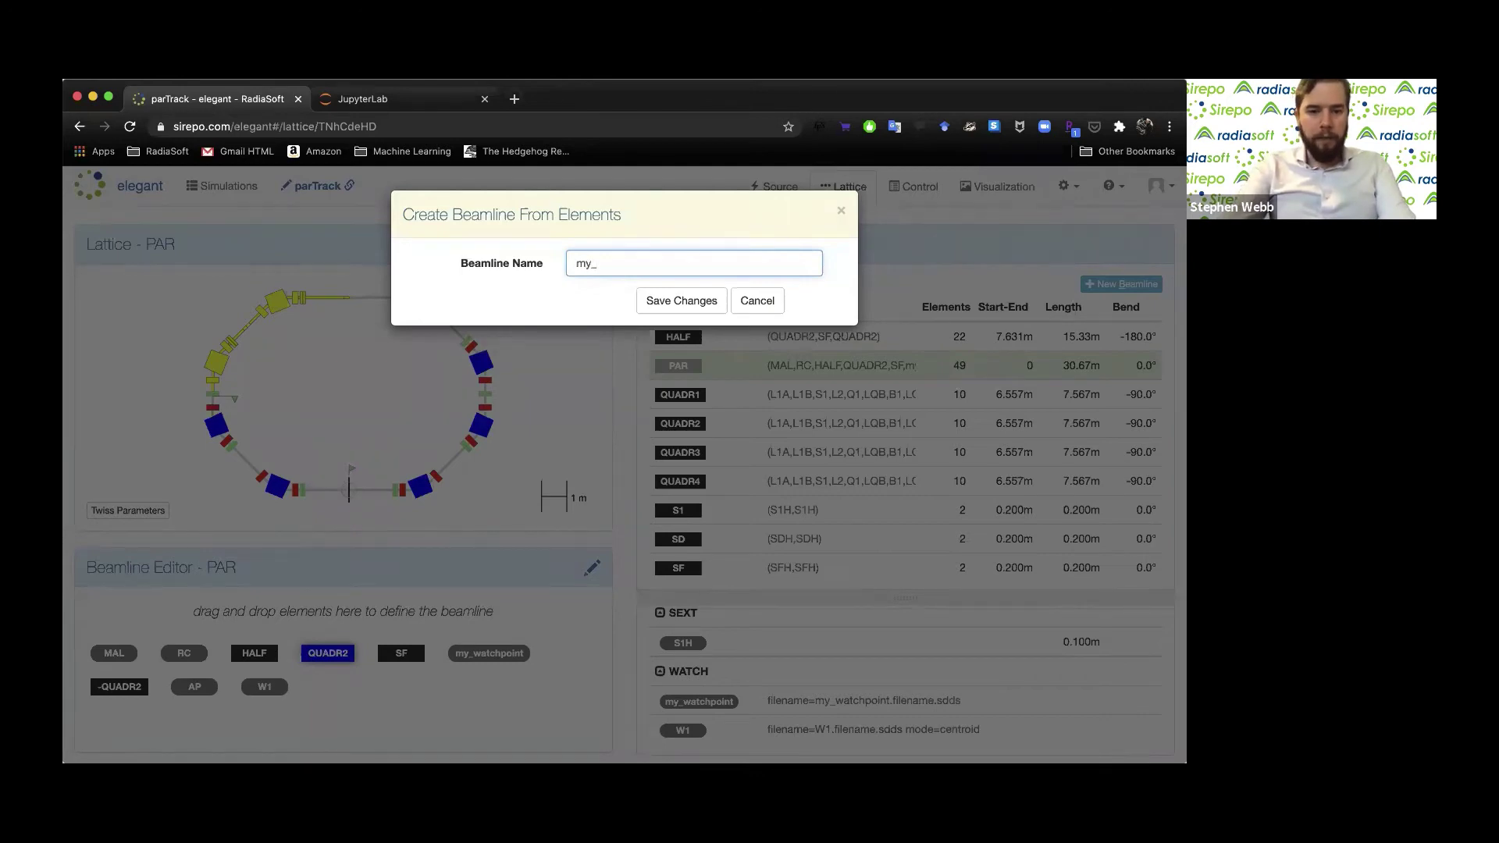
{"action": "left_click", "coordinate": [681, 300]}
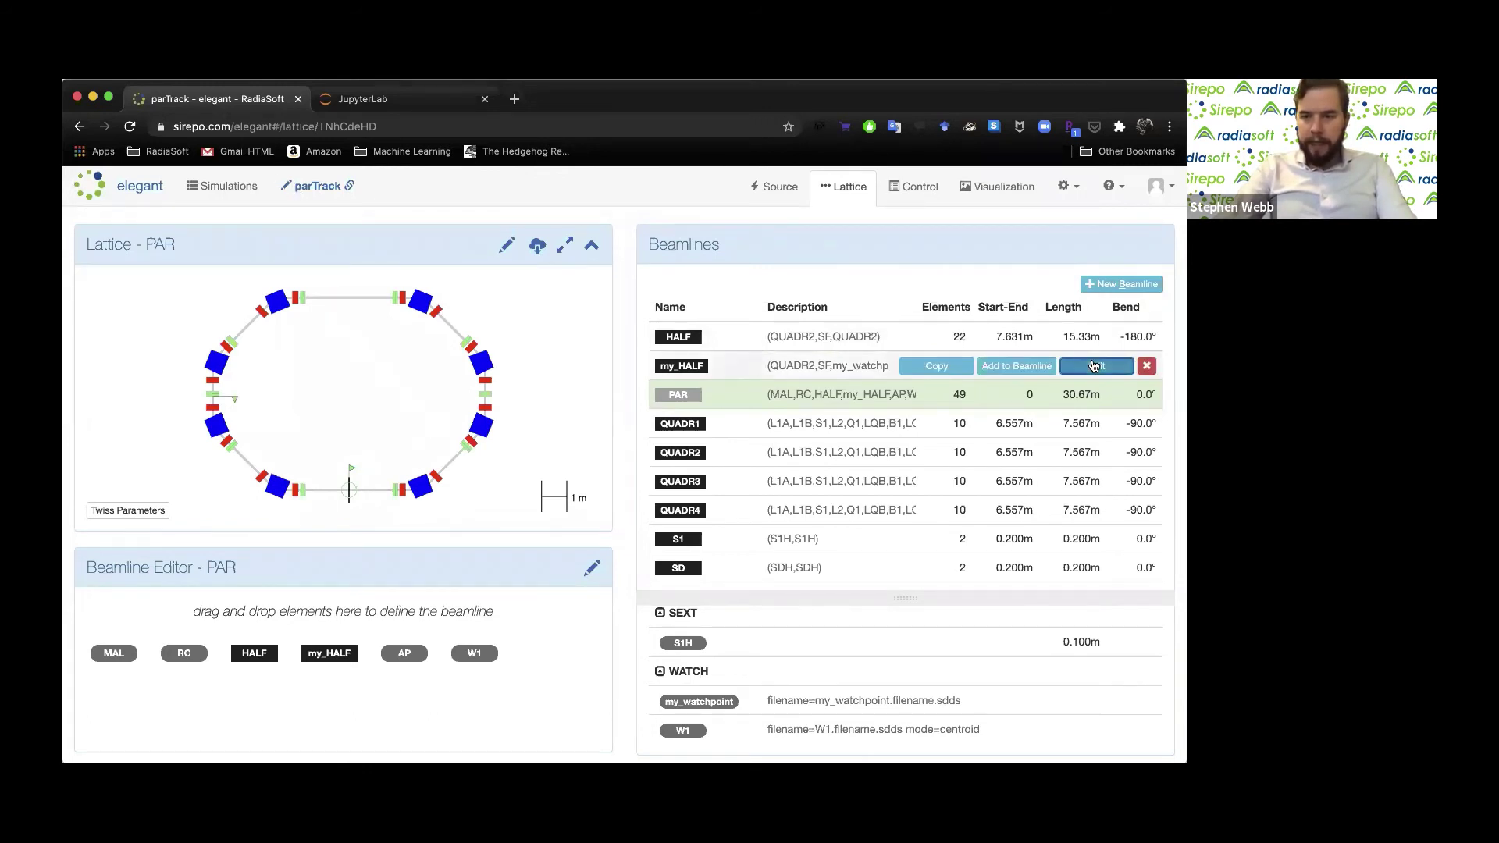
{"action": "left_click", "coordinate": [777, 367]}
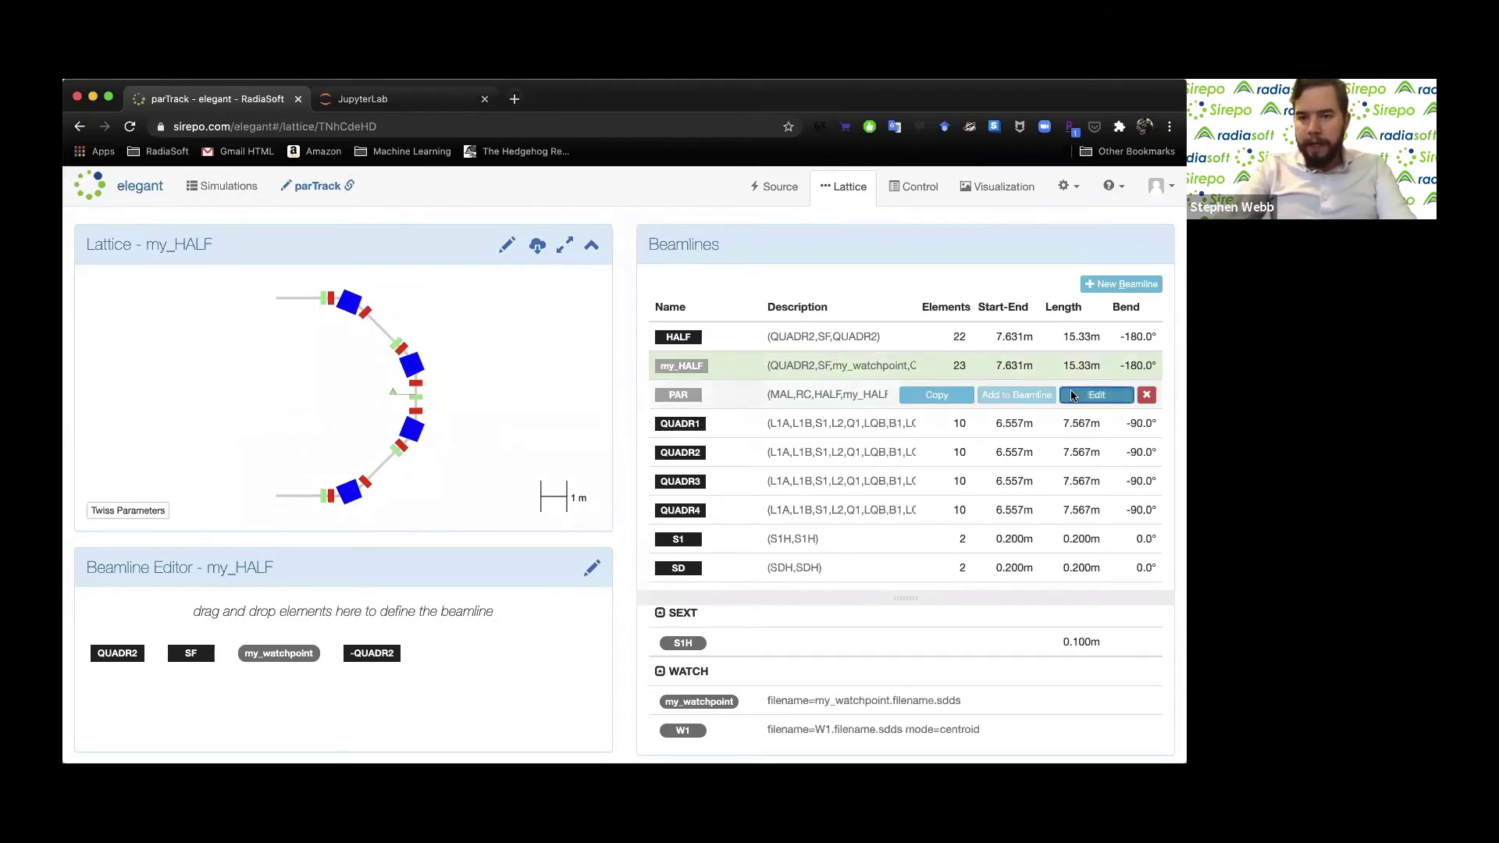
Reopen the PAR beamline and unpack my_HALF into its component items
{"action": "left_click", "coordinate": [1093, 396]}
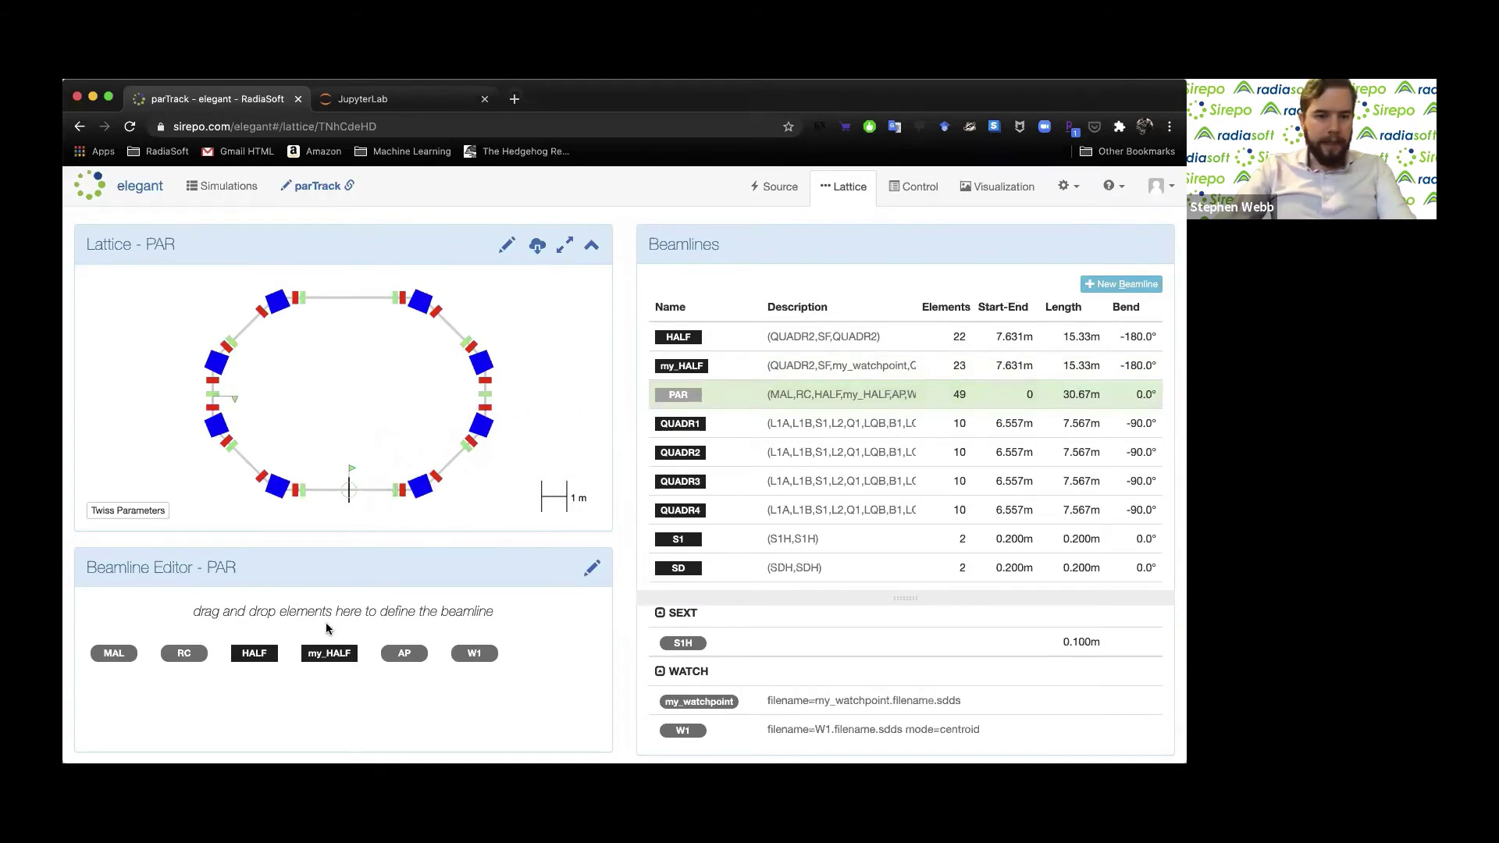
{"action": "left_click", "coordinate": [314, 655]}
{"action": "double_click", "coordinate": [314, 655]}
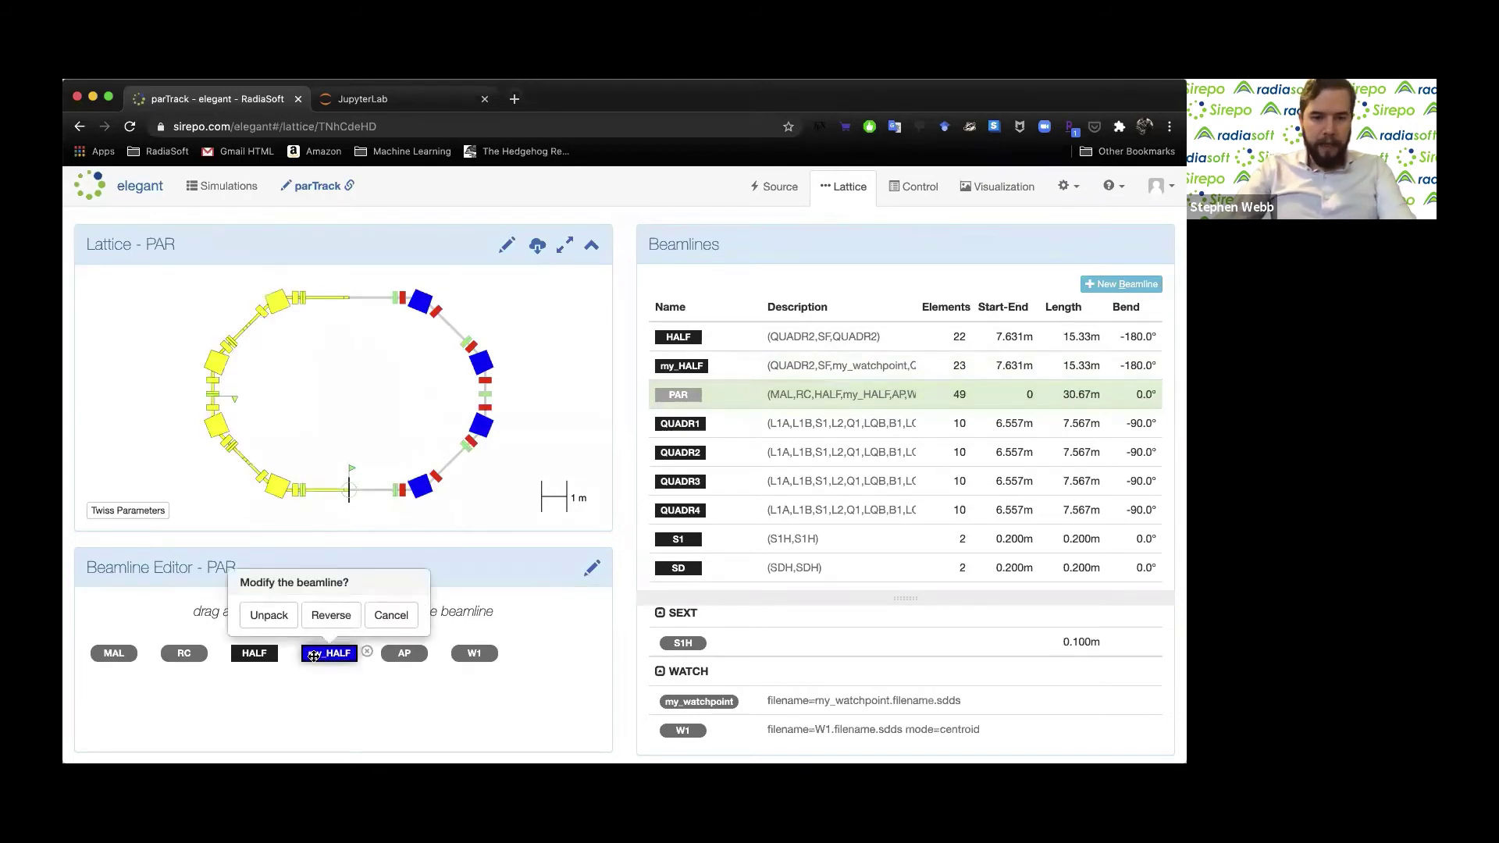
{"action": "left_click", "coordinate": [268, 615]}
{"action": "left_click", "coordinate": [328, 655]}
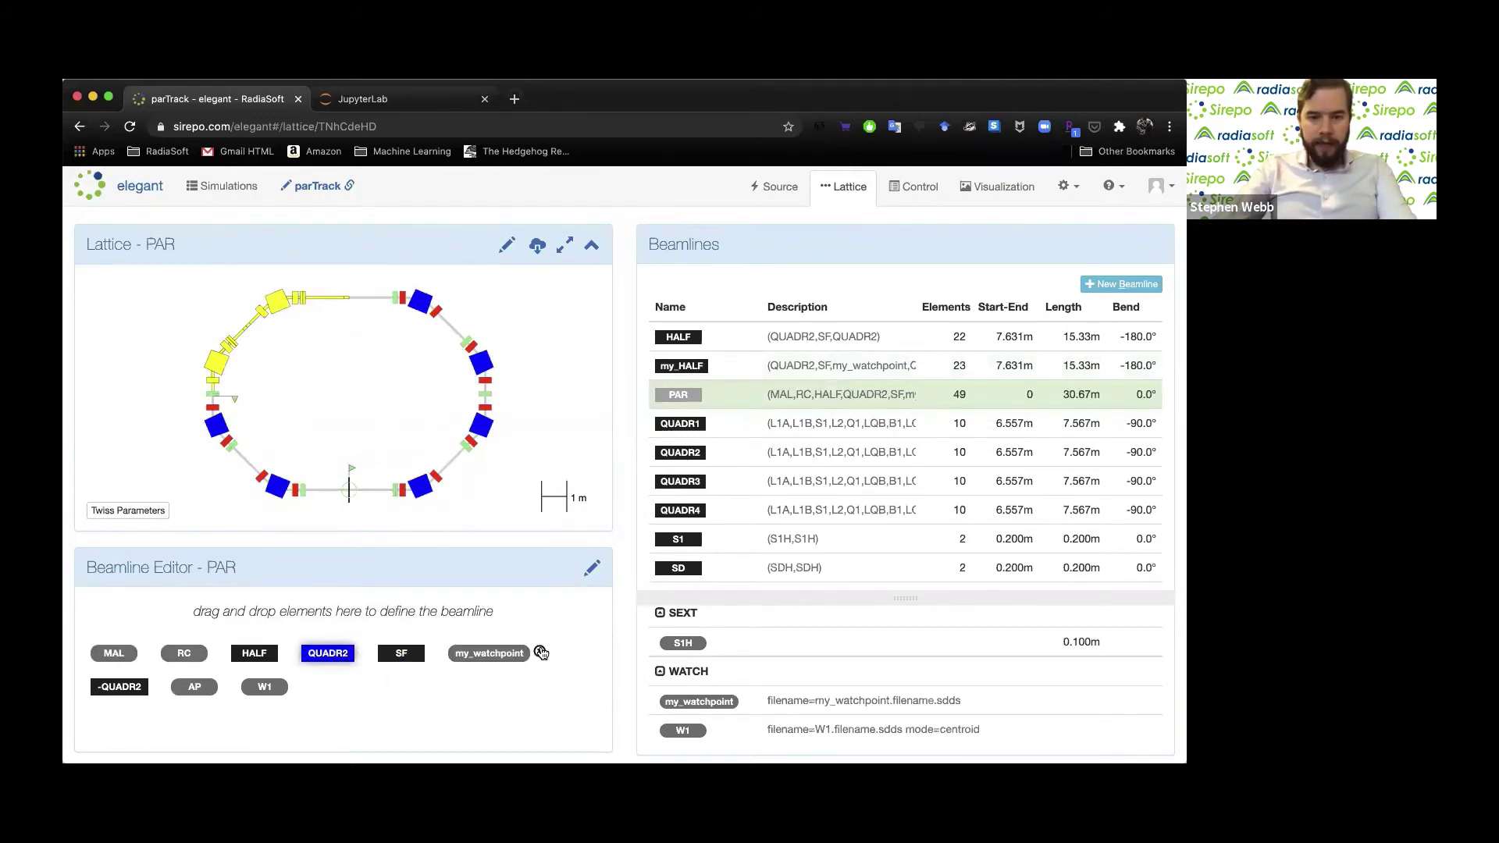
Delete my_watchpoint from the PAR beamline
{"action": "left_click", "coordinate": [541, 653]}
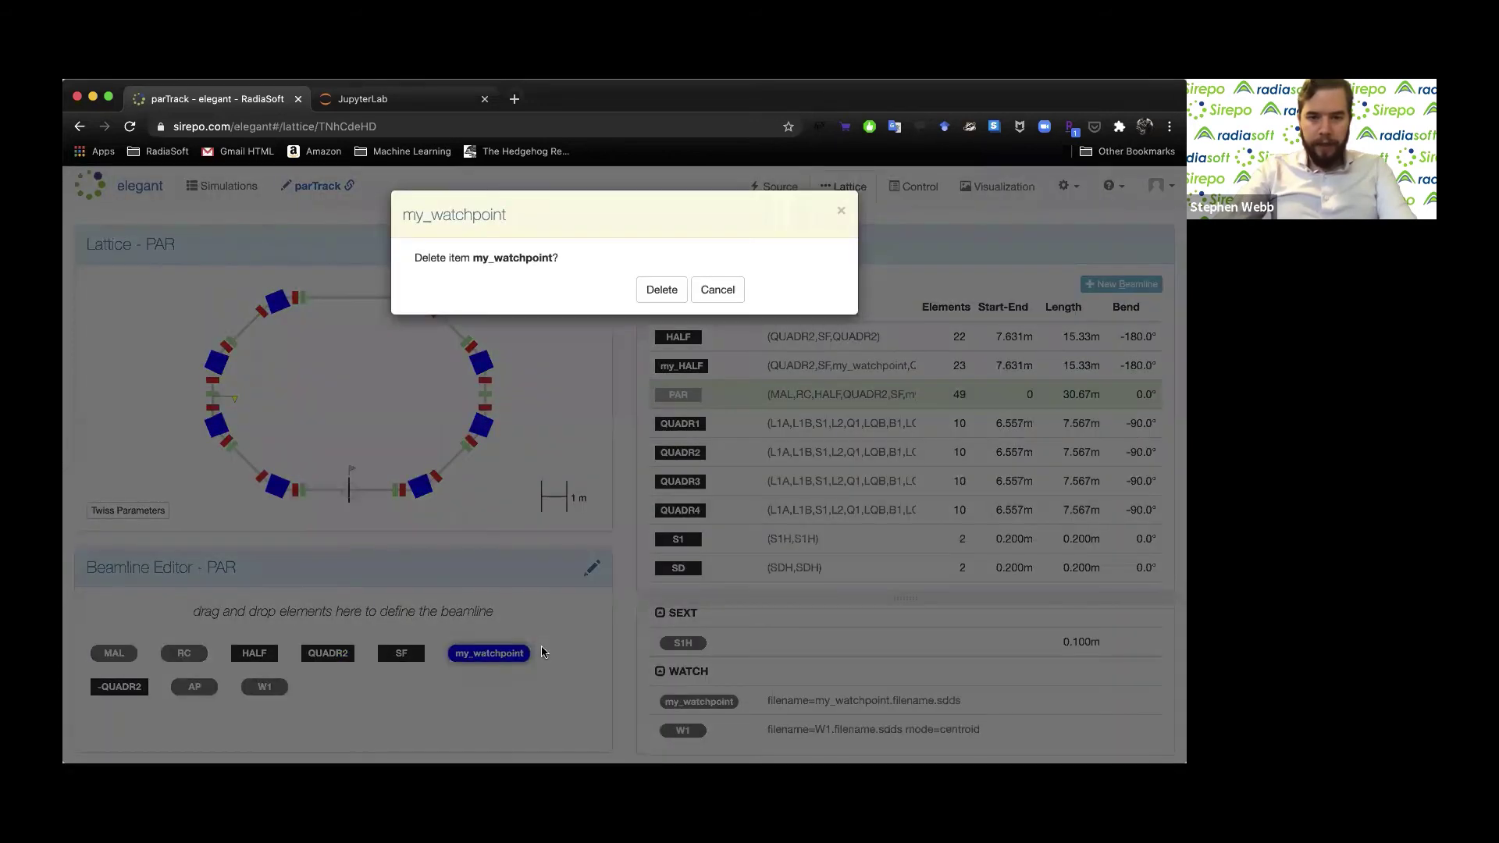
{"action": "left_click", "coordinate": [717, 290]}
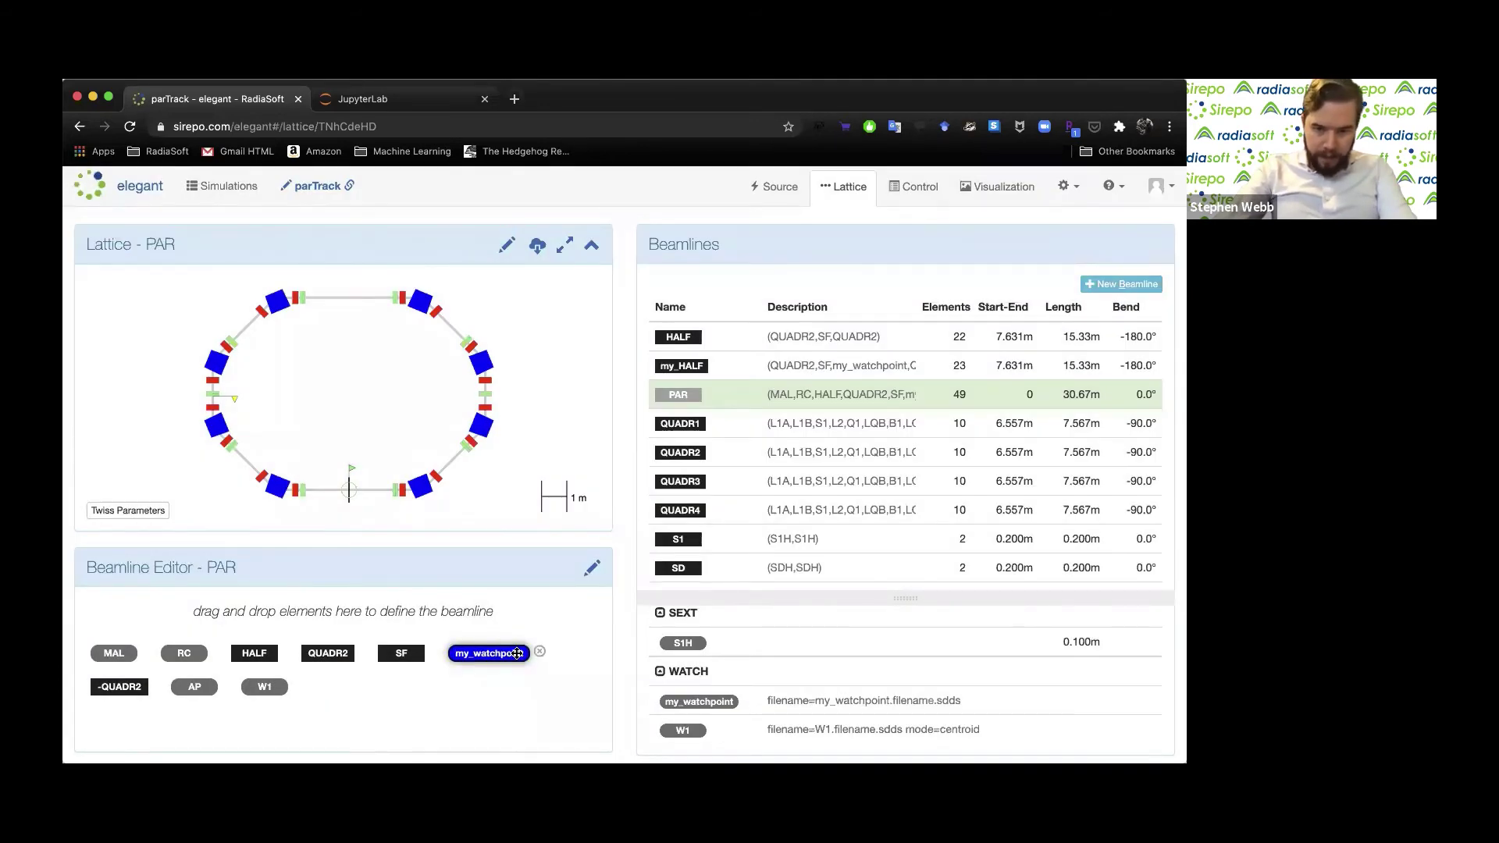
{"action": "left_click", "coordinate": [540, 653]}
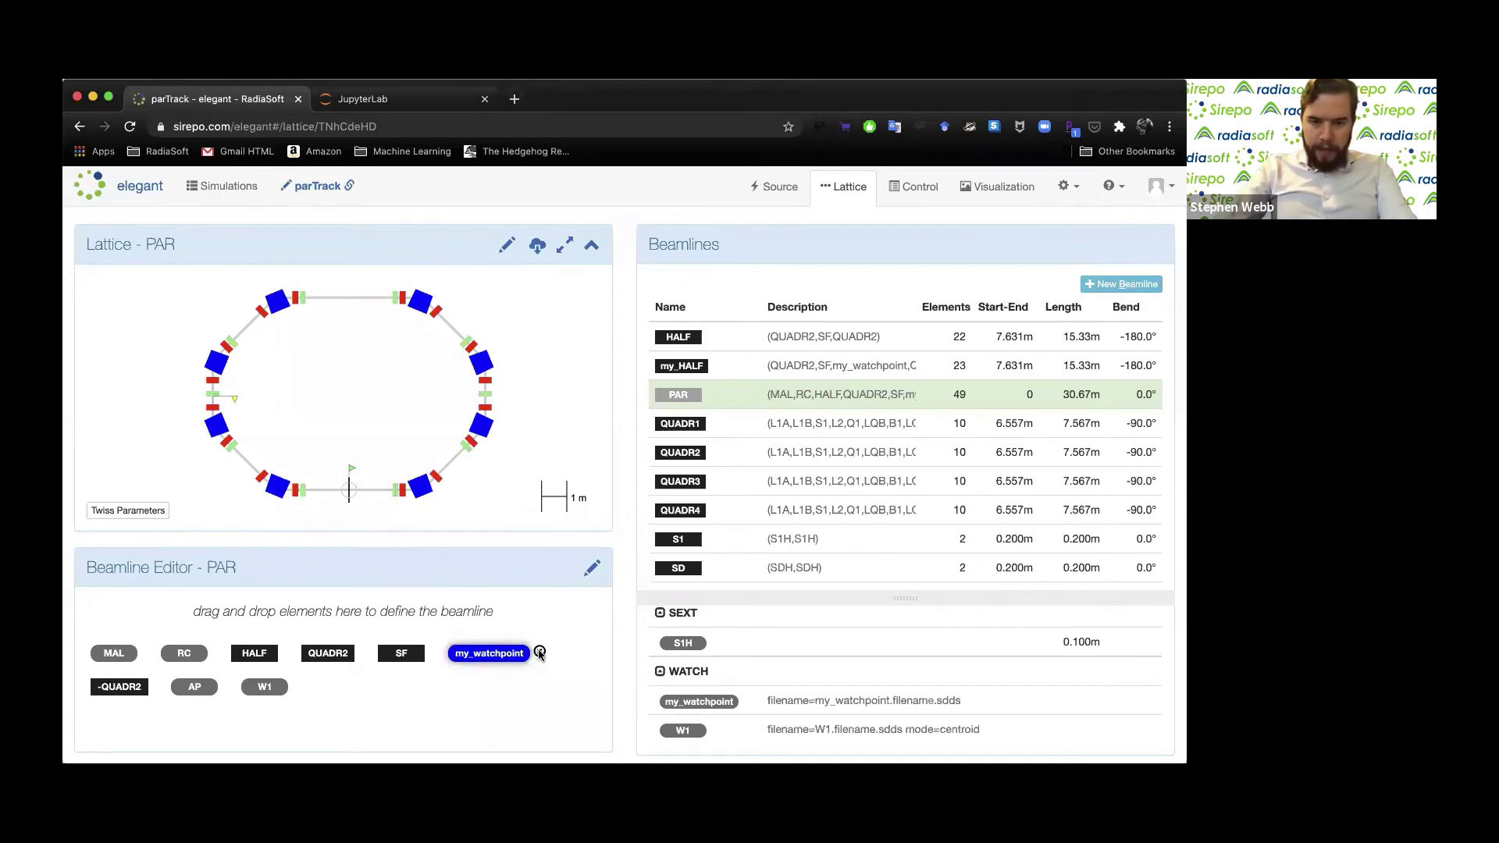
{"action": "left_click", "coordinate": [660, 290]}
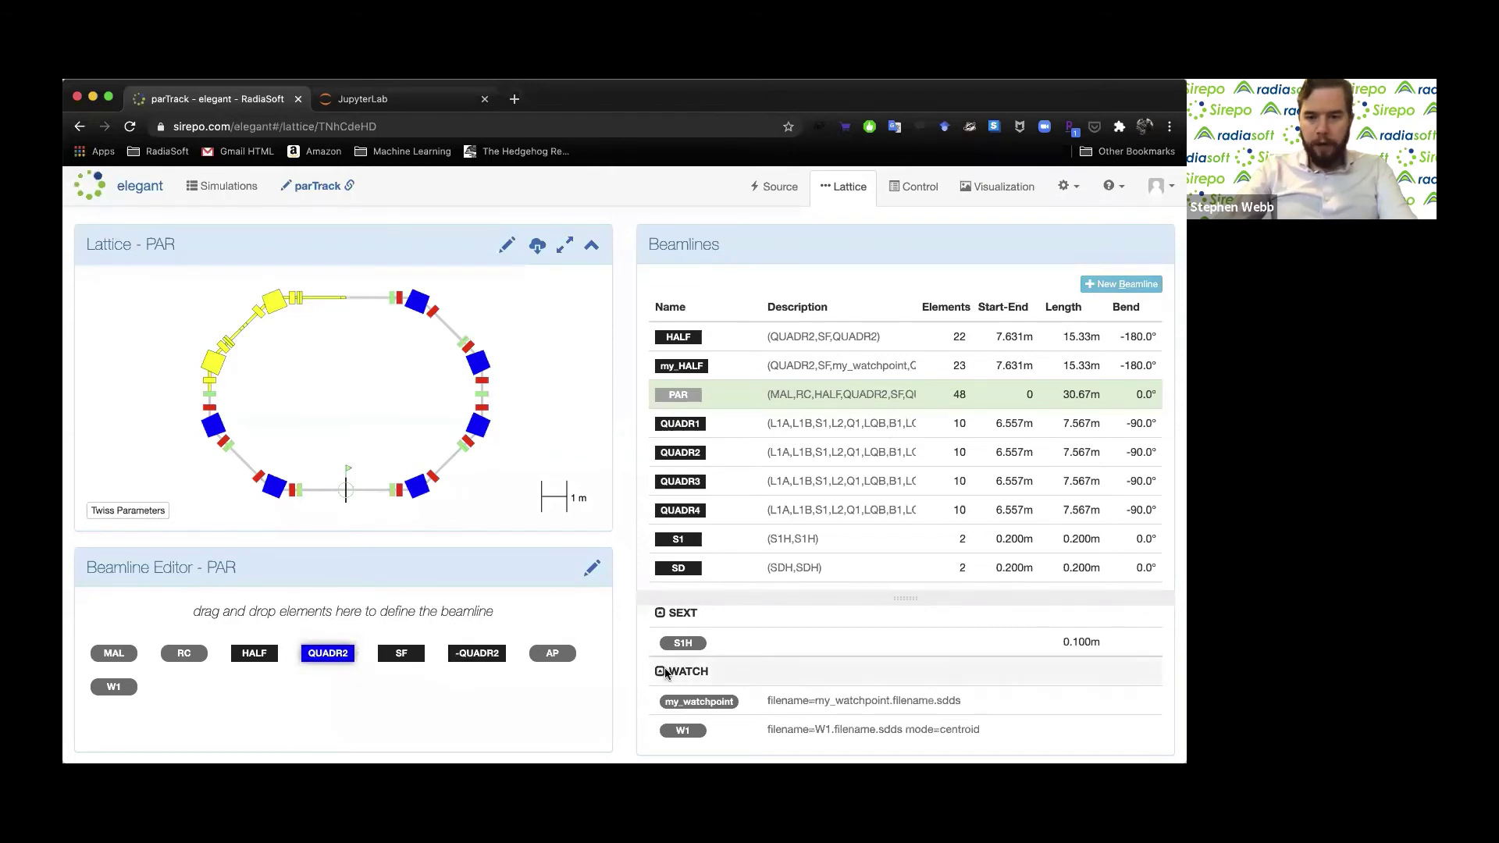
Reinsert my_watchpoint between SF and -QUADR2 in PAR and group QUADR2 through -QUADR2 into a new beamline named my_HALF
{"action": "left_click_drag", "start_coordinate": [695, 702], "coordinate": [492, 656]}
{"action": "left_click", "coordinate": [333, 658]}
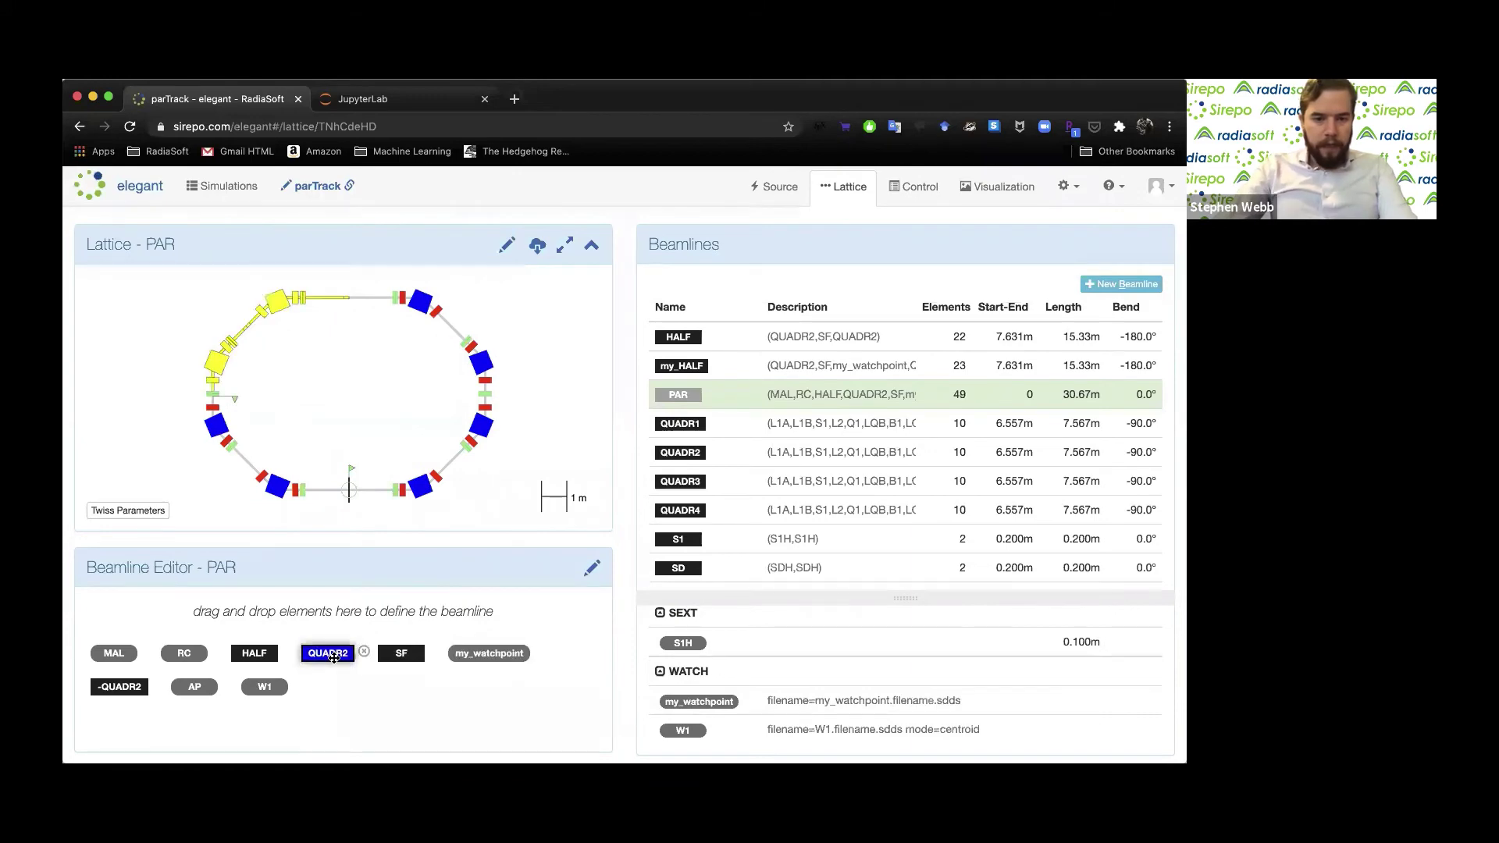
{"action": "type", "text": "my_HALF"}
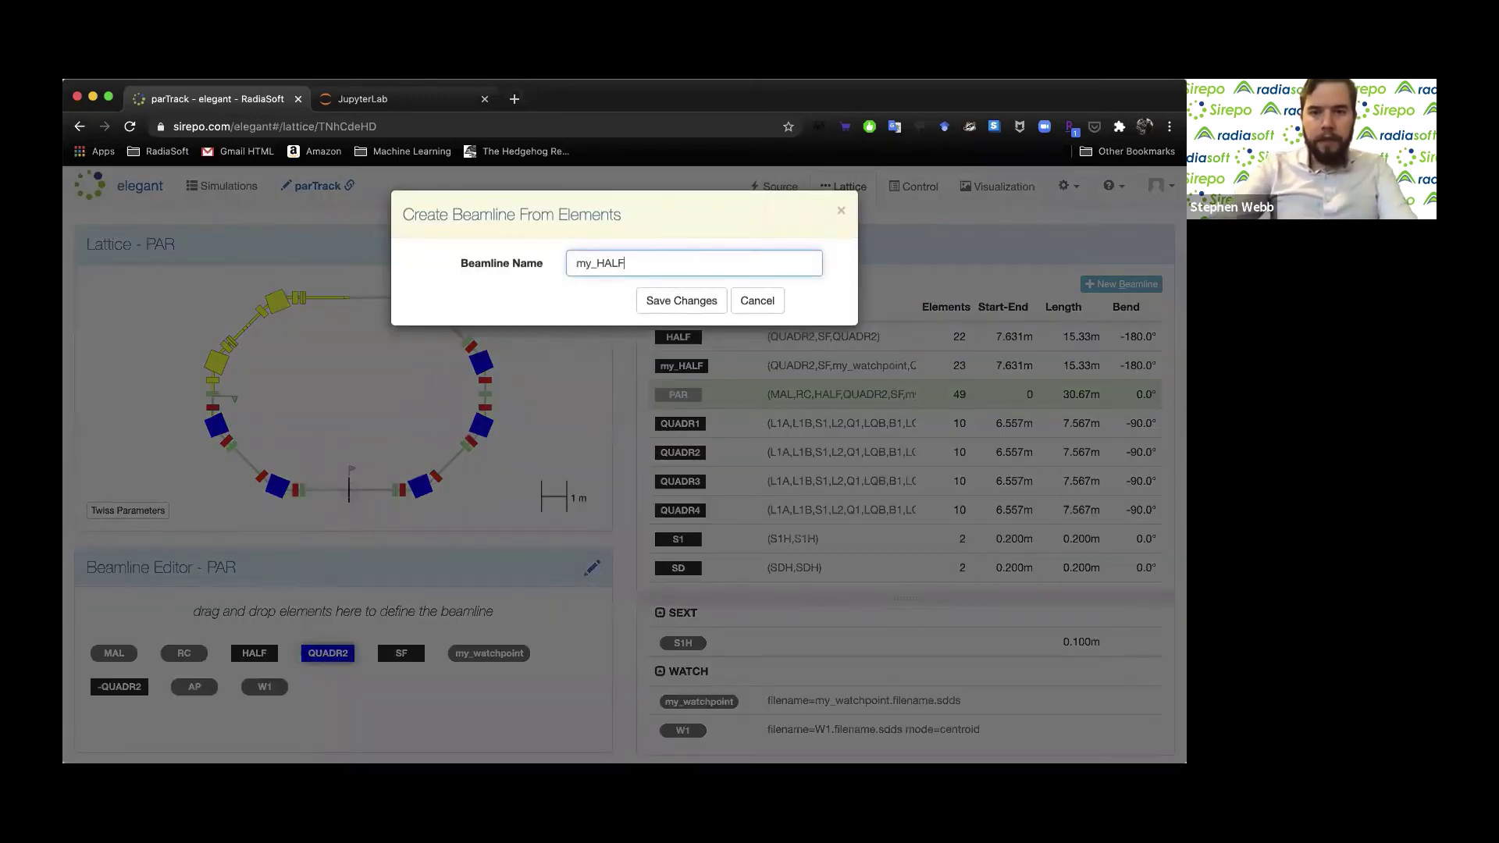
{"action": "left_click", "coordinate": [681, 301]}
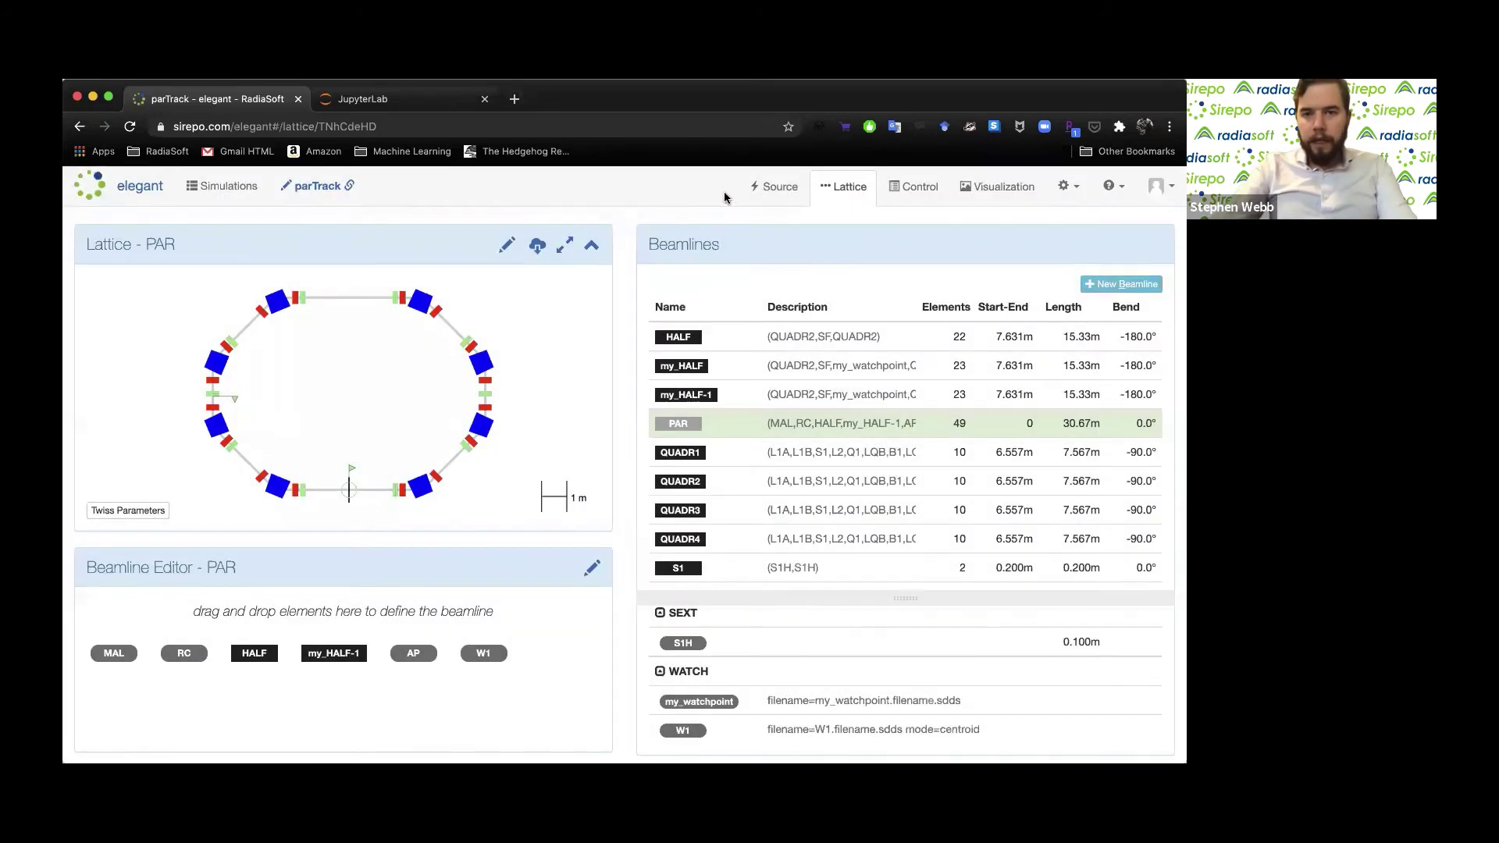
Examine the bunch source settings, the available beam files, and the horizontal, vertical, cross-section and longitudinal phase-space plots
{"action": "left_click", "coordinate": [766, 192]}
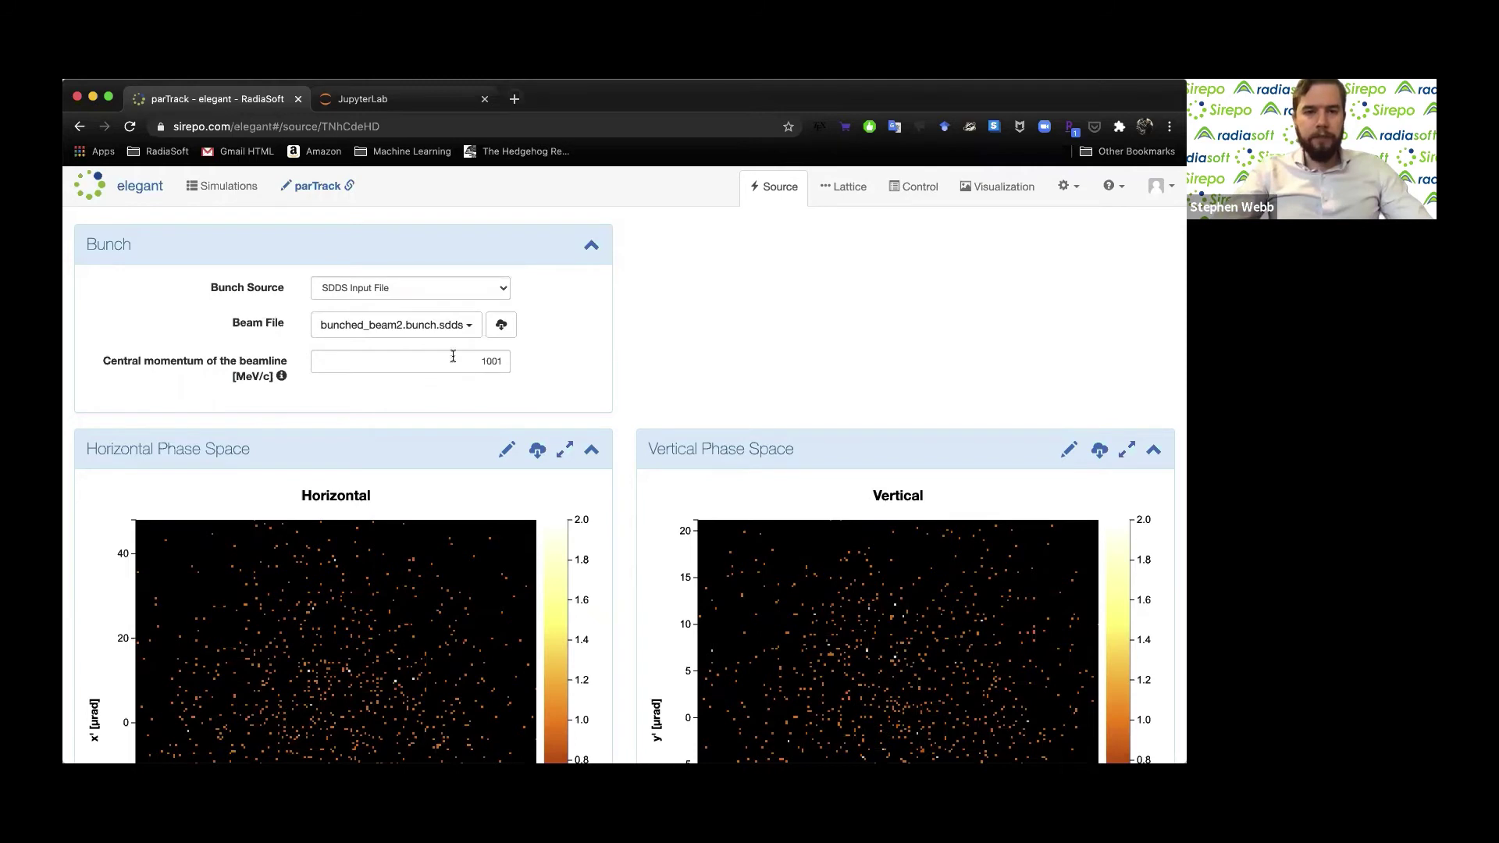
{"action": "left_click", "coordinate": [464, 326]}
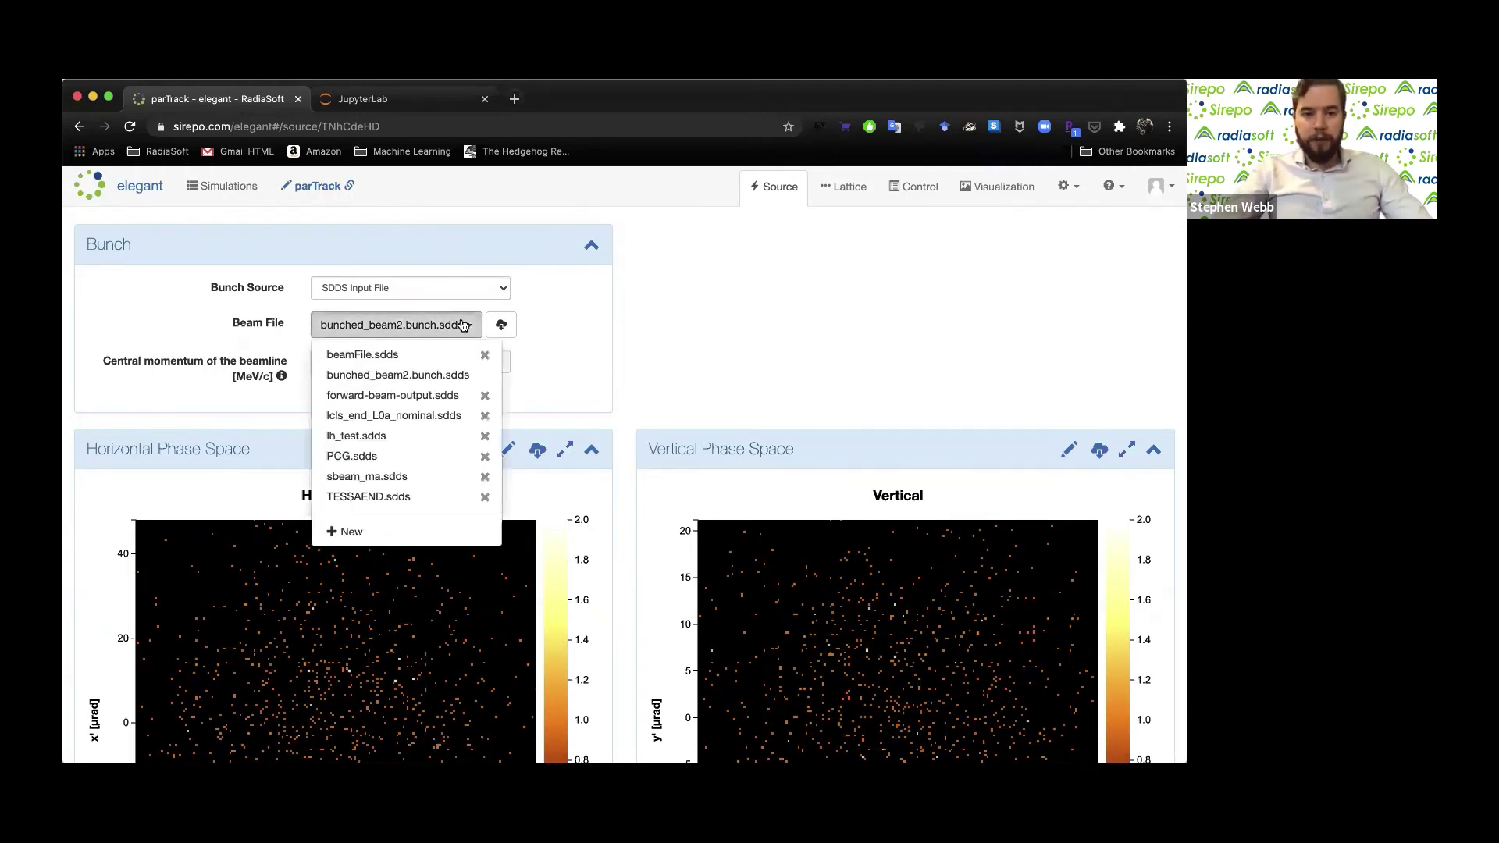
{"action": "left_click", "coordinate": [656, 325]}
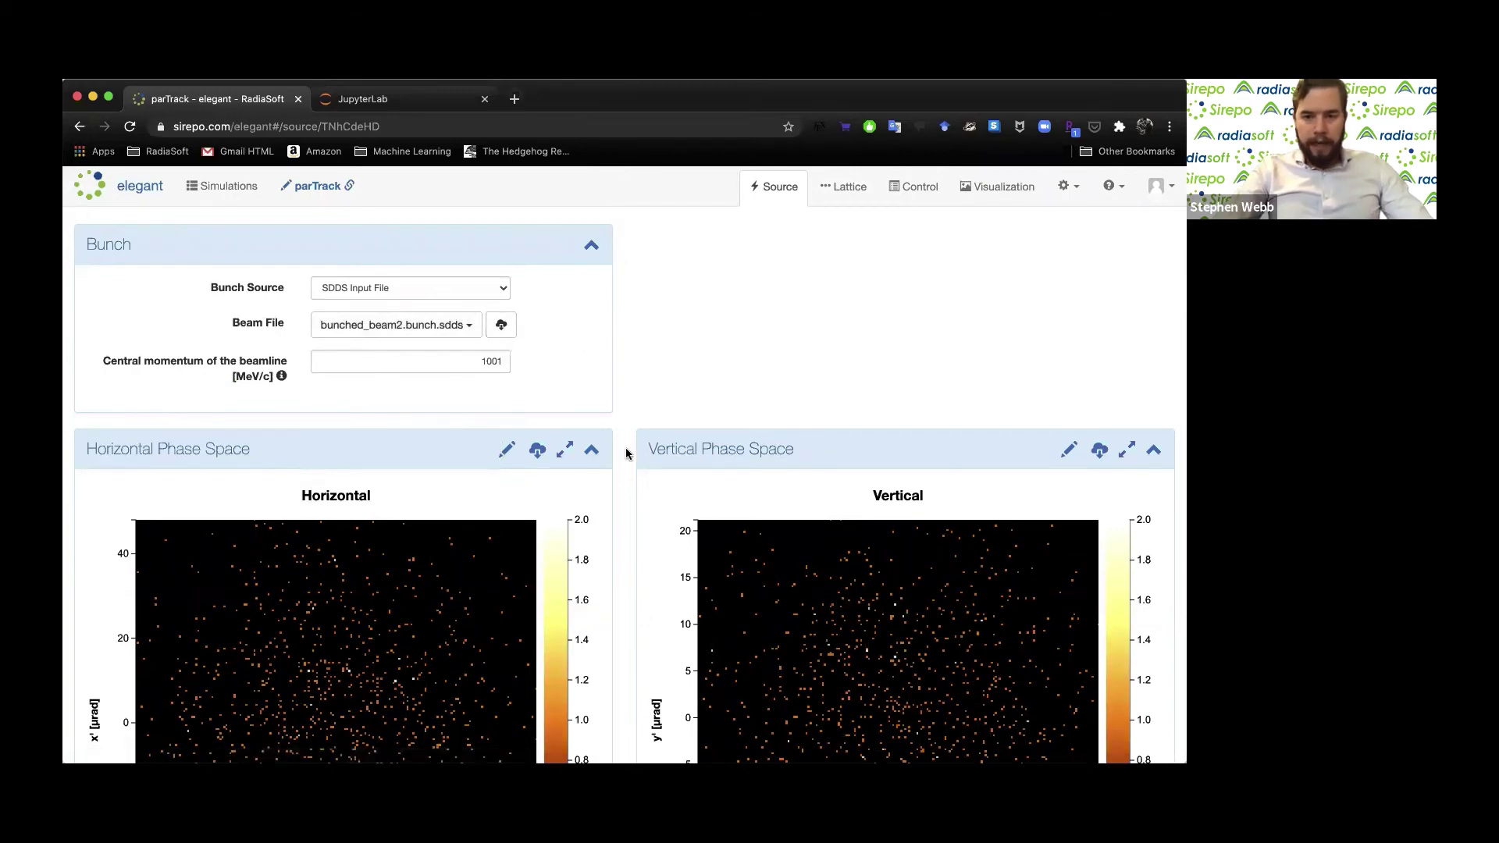
{"action": "scroll", "coordinate": [627, 453], "scroll_direction": "down", "scroll_amount": 5}
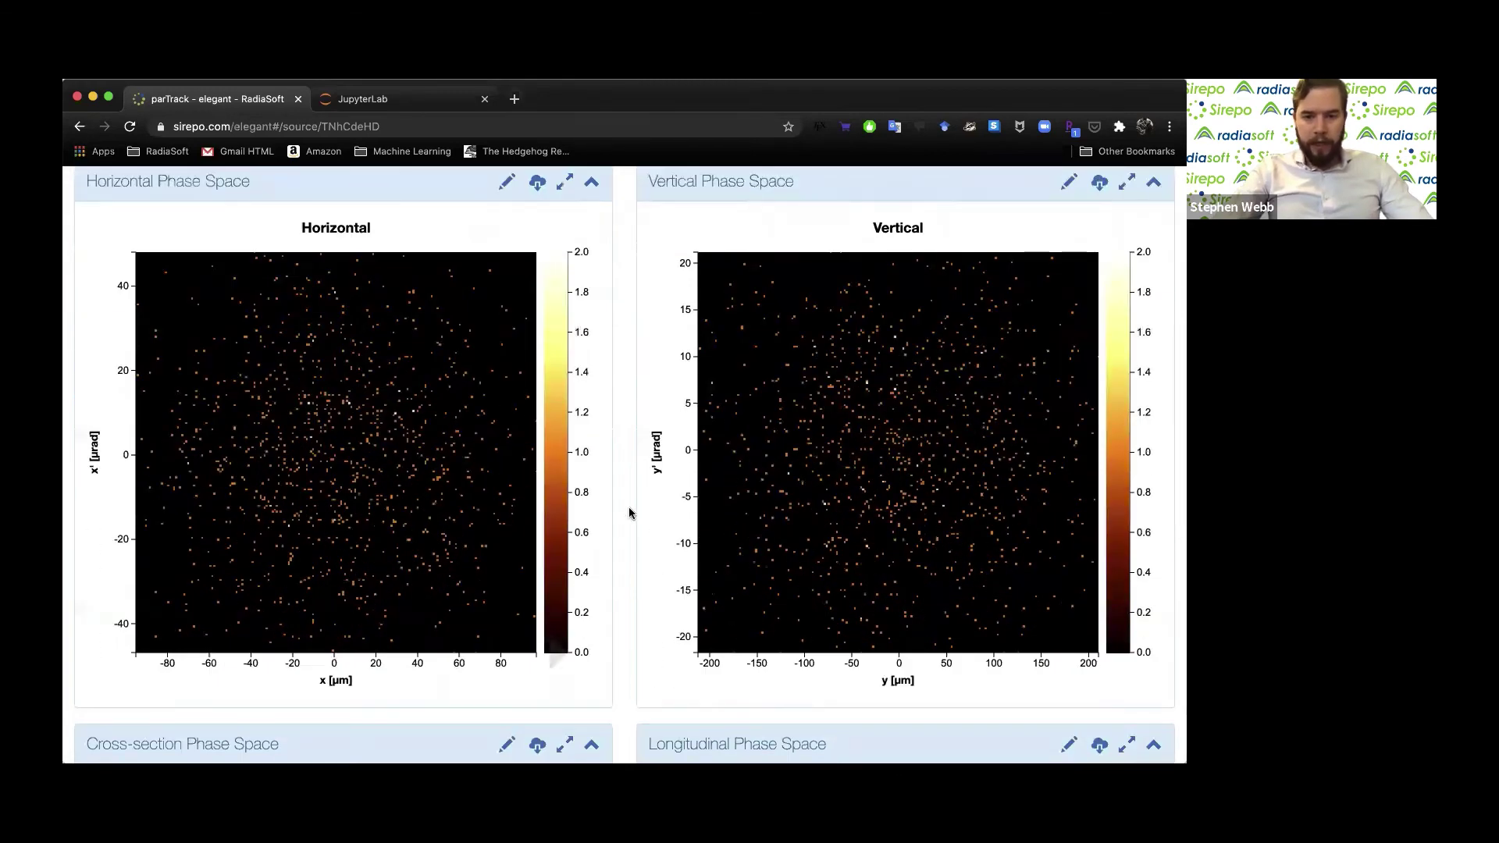
{"action": "scroll", "coordinate": [630, 512], "scroll_direction": "down", "scroll_amount": 4}
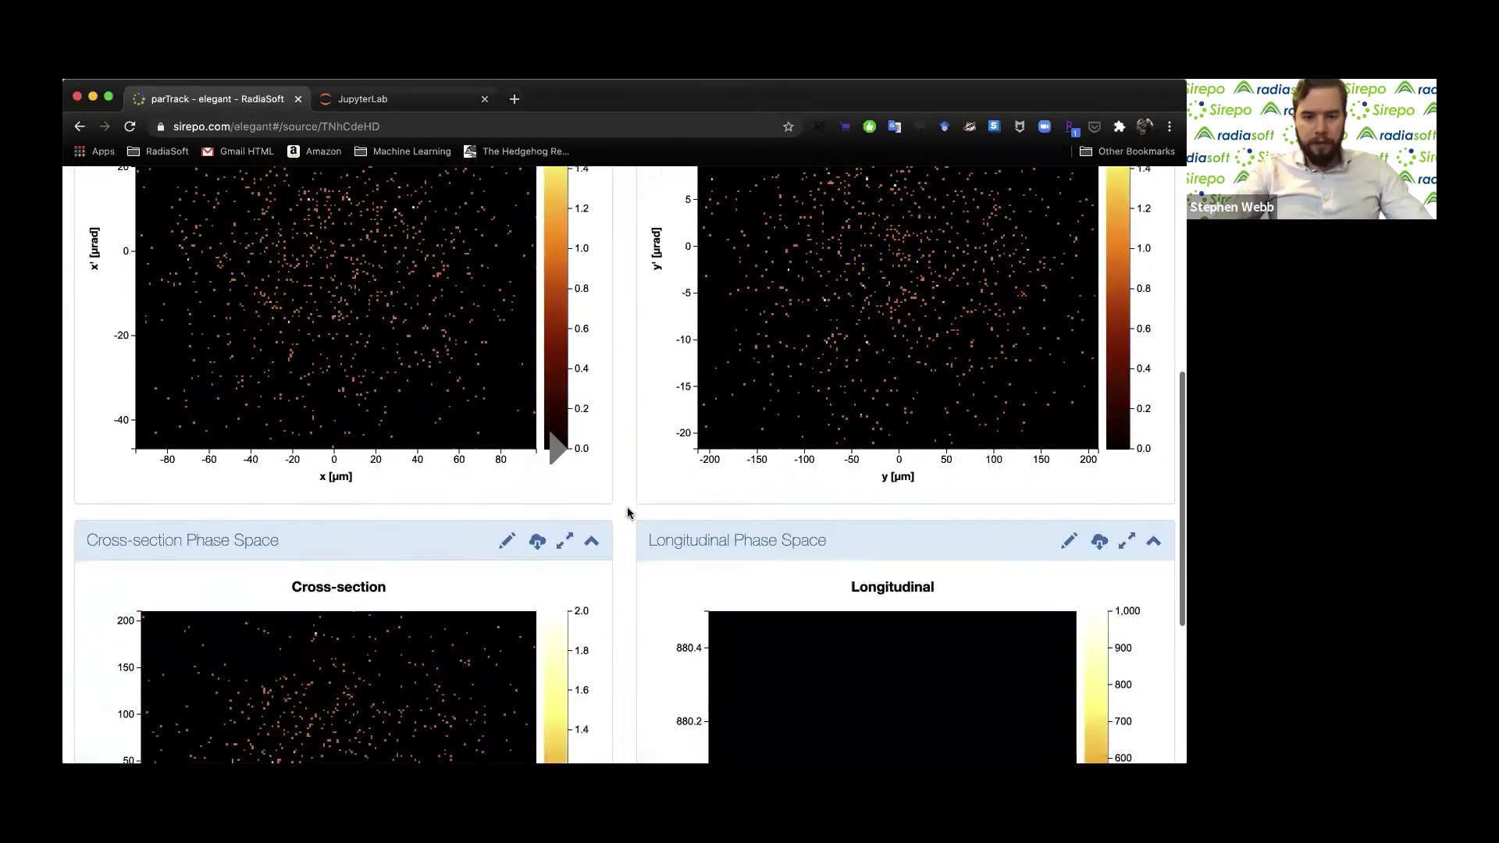
{"action": "scroll", "coordinate": [628, 512], "scroll_direction": "down", "scroll_amount": 6}
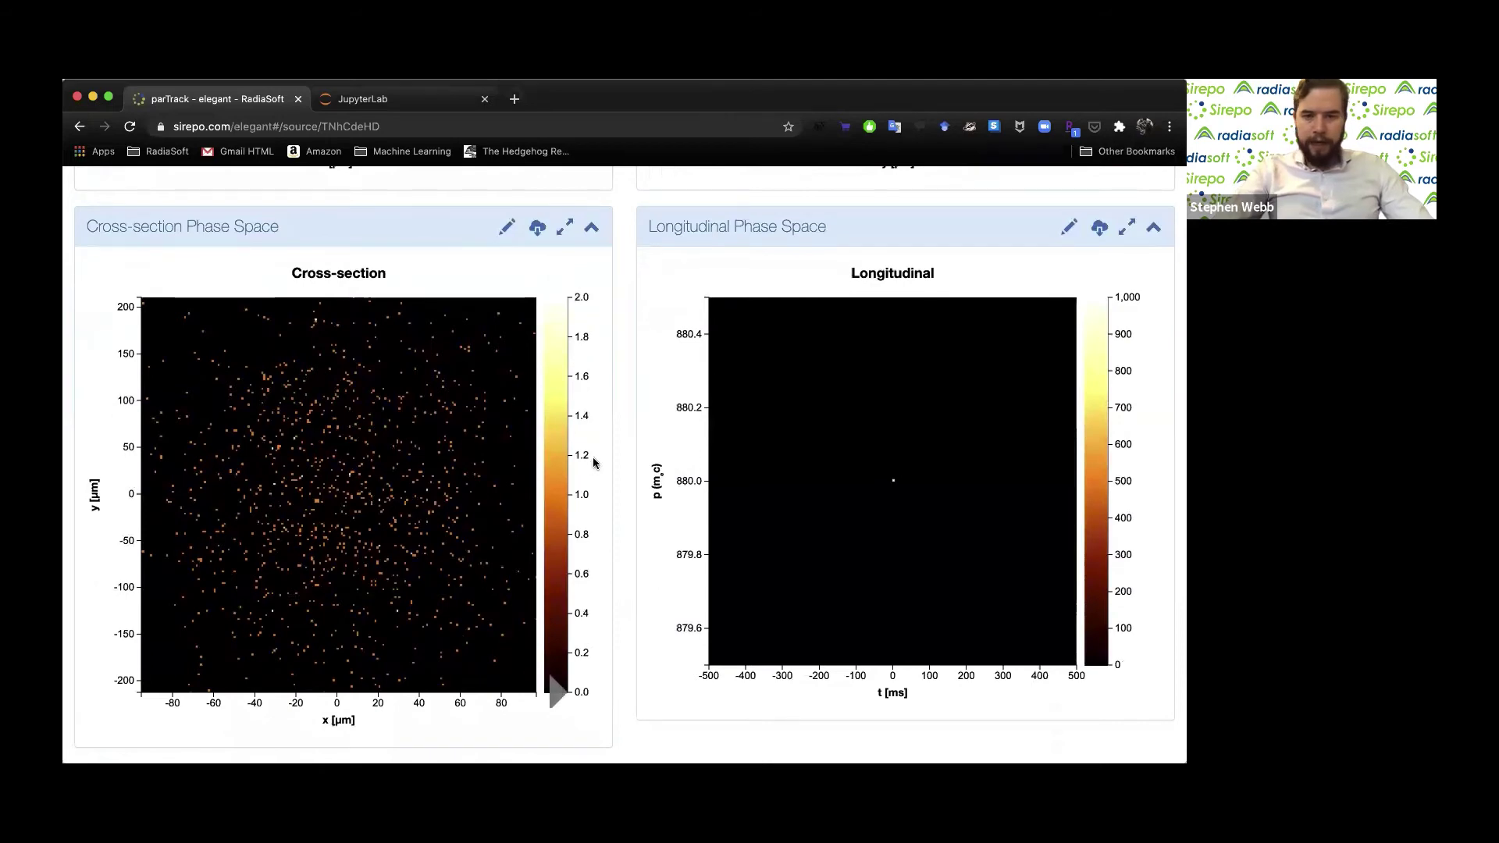
{"action": "scroll", "coordinate": [626, 439], "scroll_direction": "up", "scroll_amount": 8}
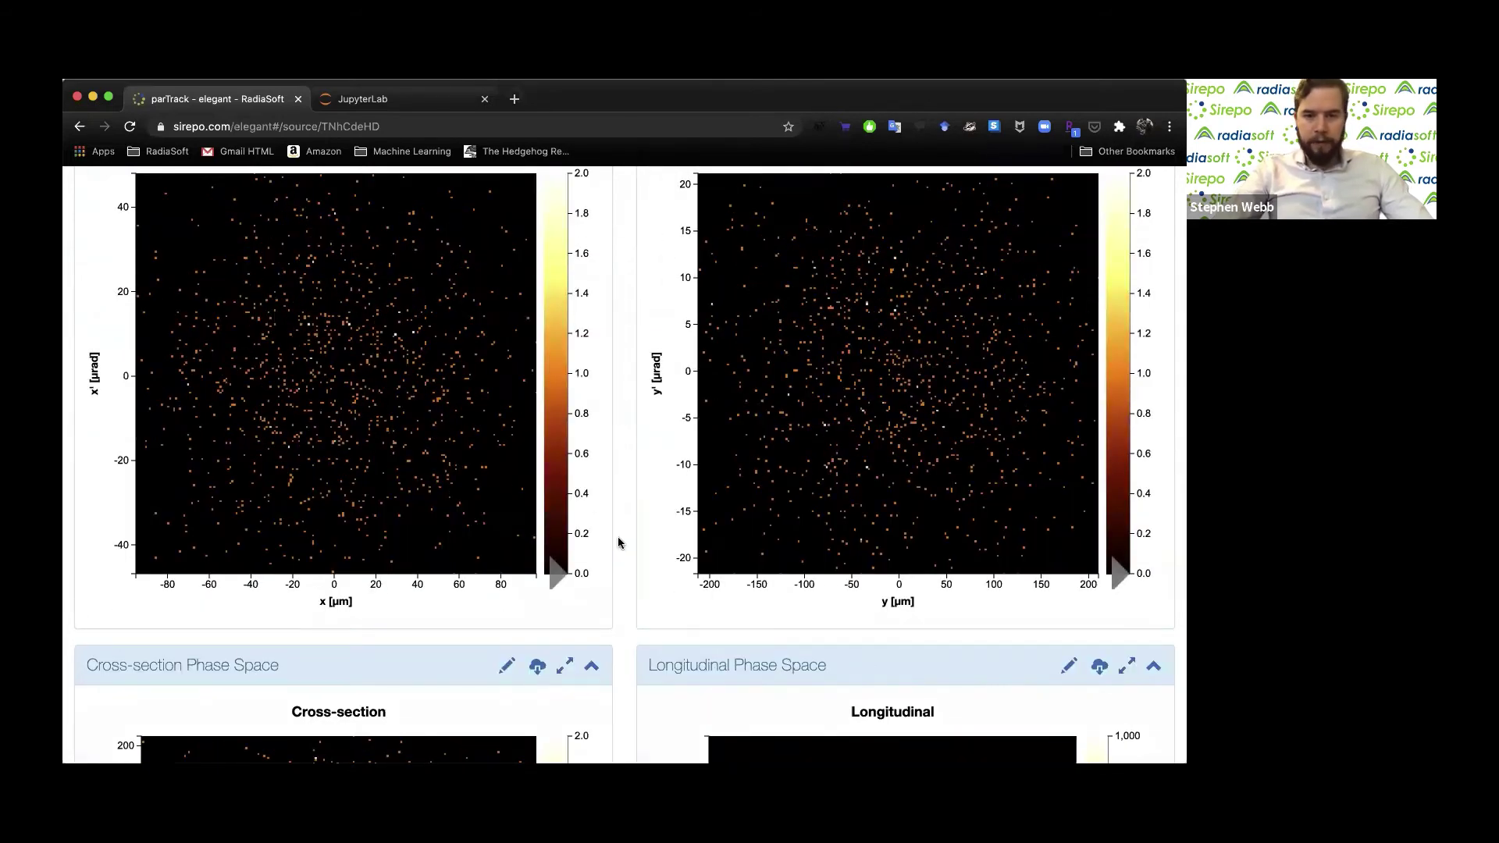
{"action": "scroll", "coordinate": [619, 542], "scroll_direction": "down", "scroll_amount": 3}
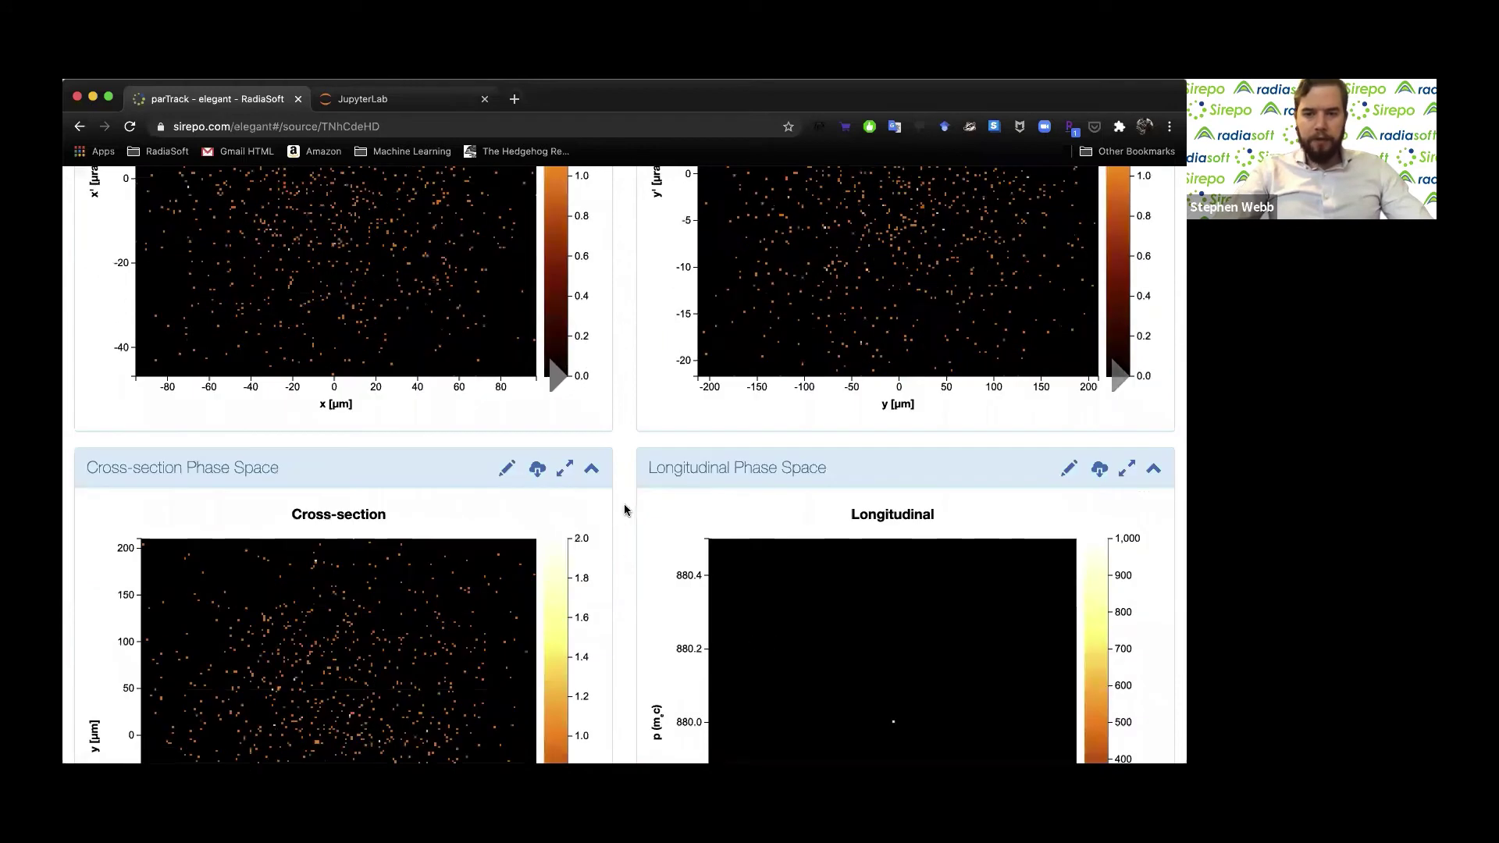
{"action": "scroll", "coordinate": [625, 510], "scroll_direction": "up", "scroll_amount": 10}
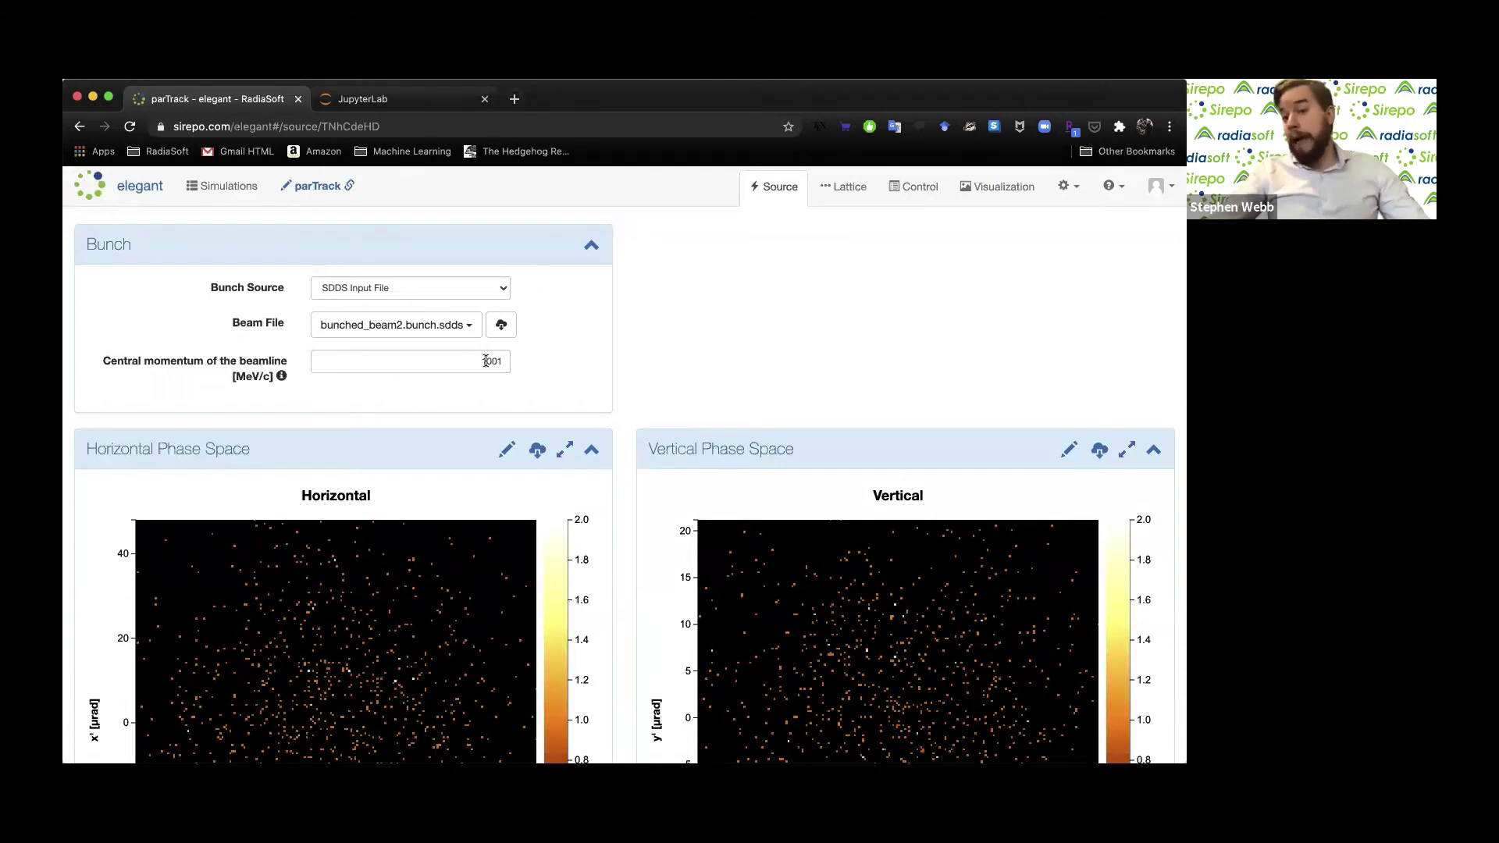
Check the control commands and run a new simulation of the PAR beamline
{"action": "left_click", "coordinate": [910, 188]}
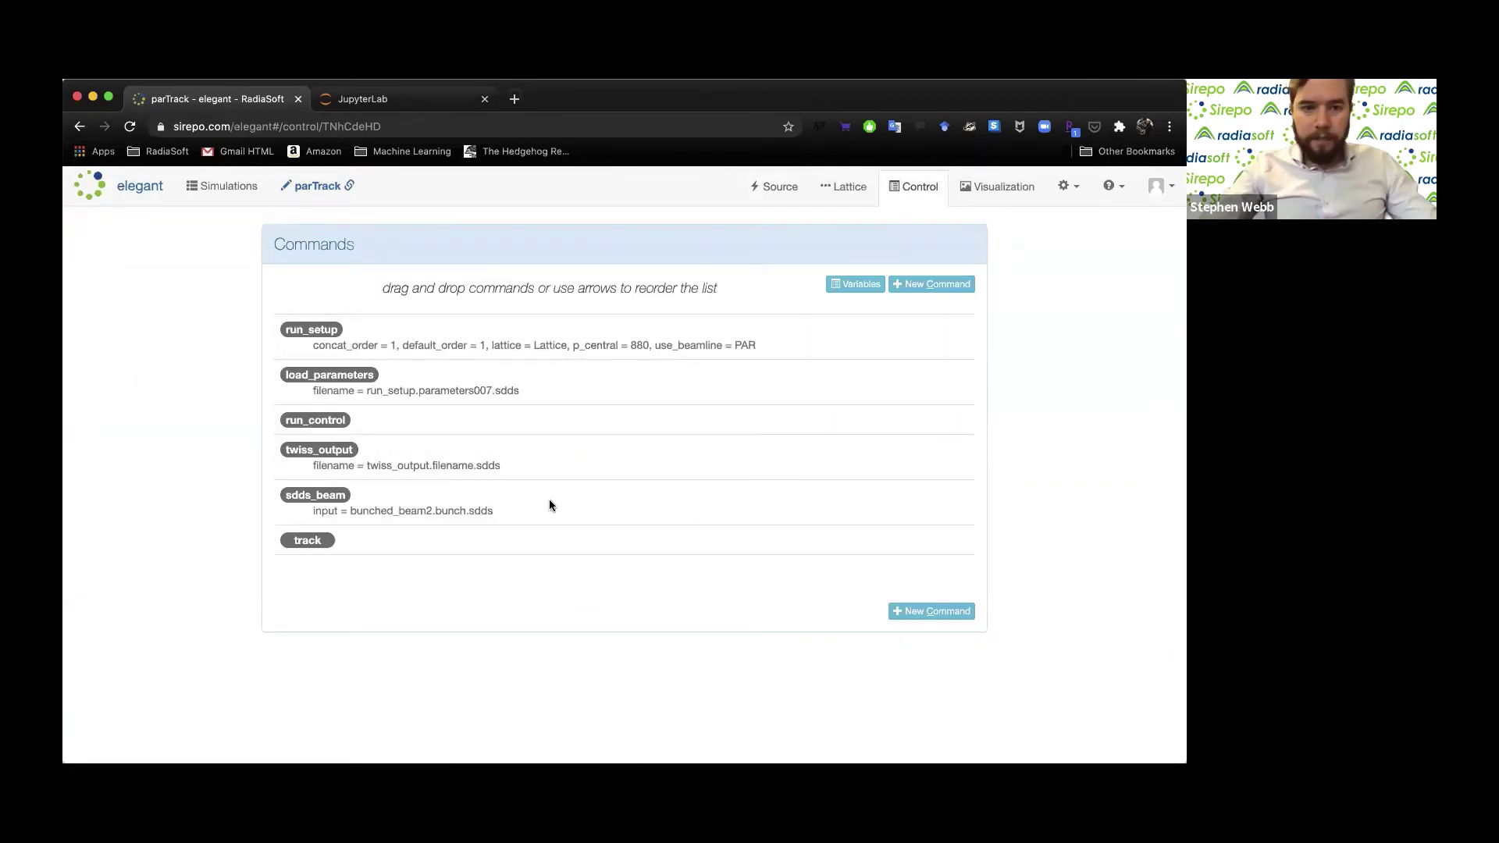
{"action": "left_click", "coordinate": [1002, 189]}
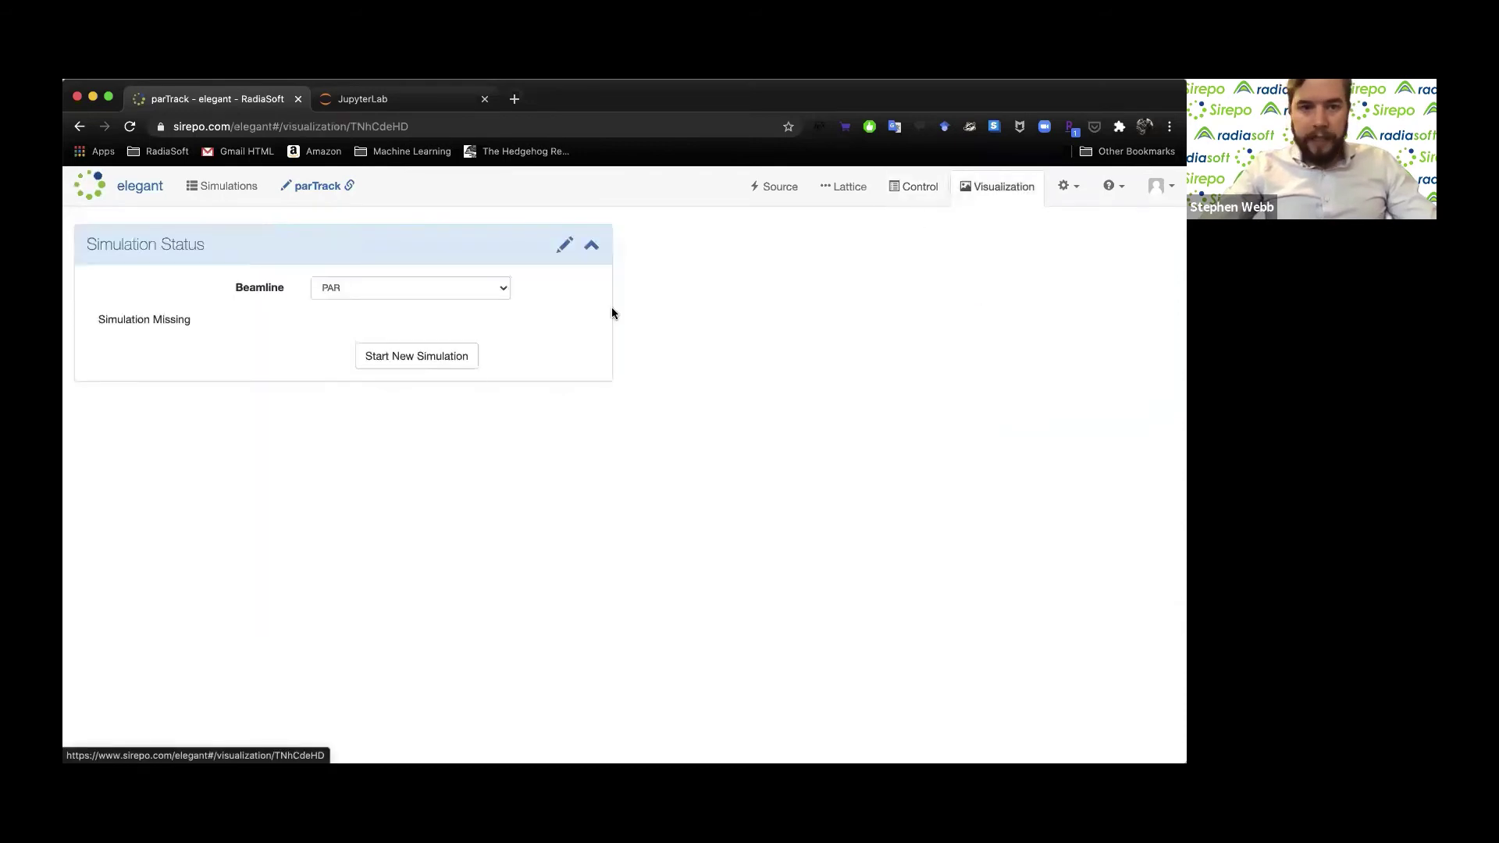
{"action": "left_click", "coordinate": [446, 361]}
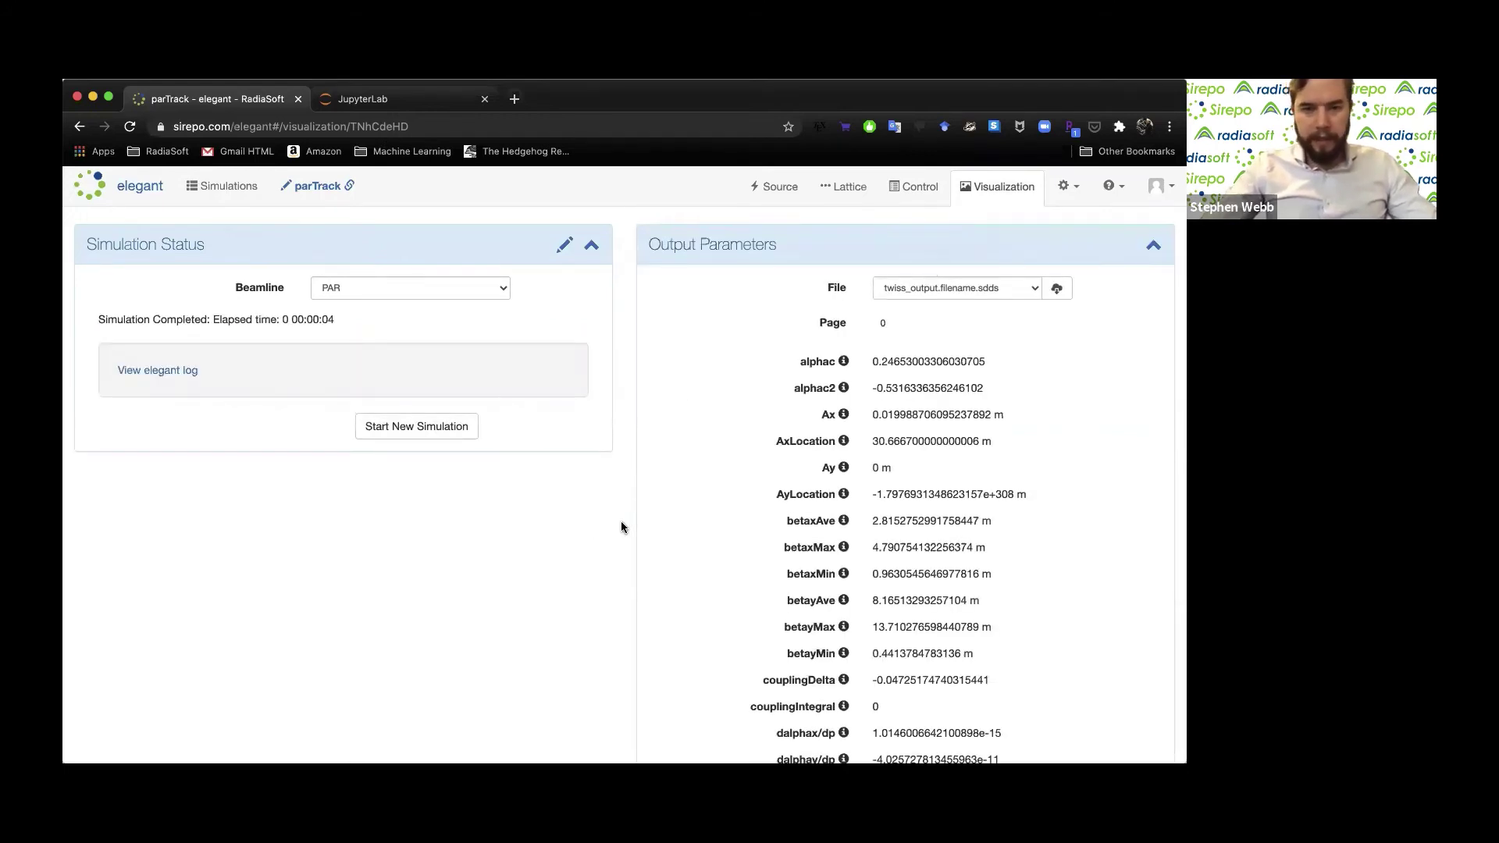
Look through the output parameters and collapse them, then expand the my_watchpoint plot
{"action": "scroll", "coordinate": [622, 527], "scroll_direction": "down", "scroll_amount": 10}
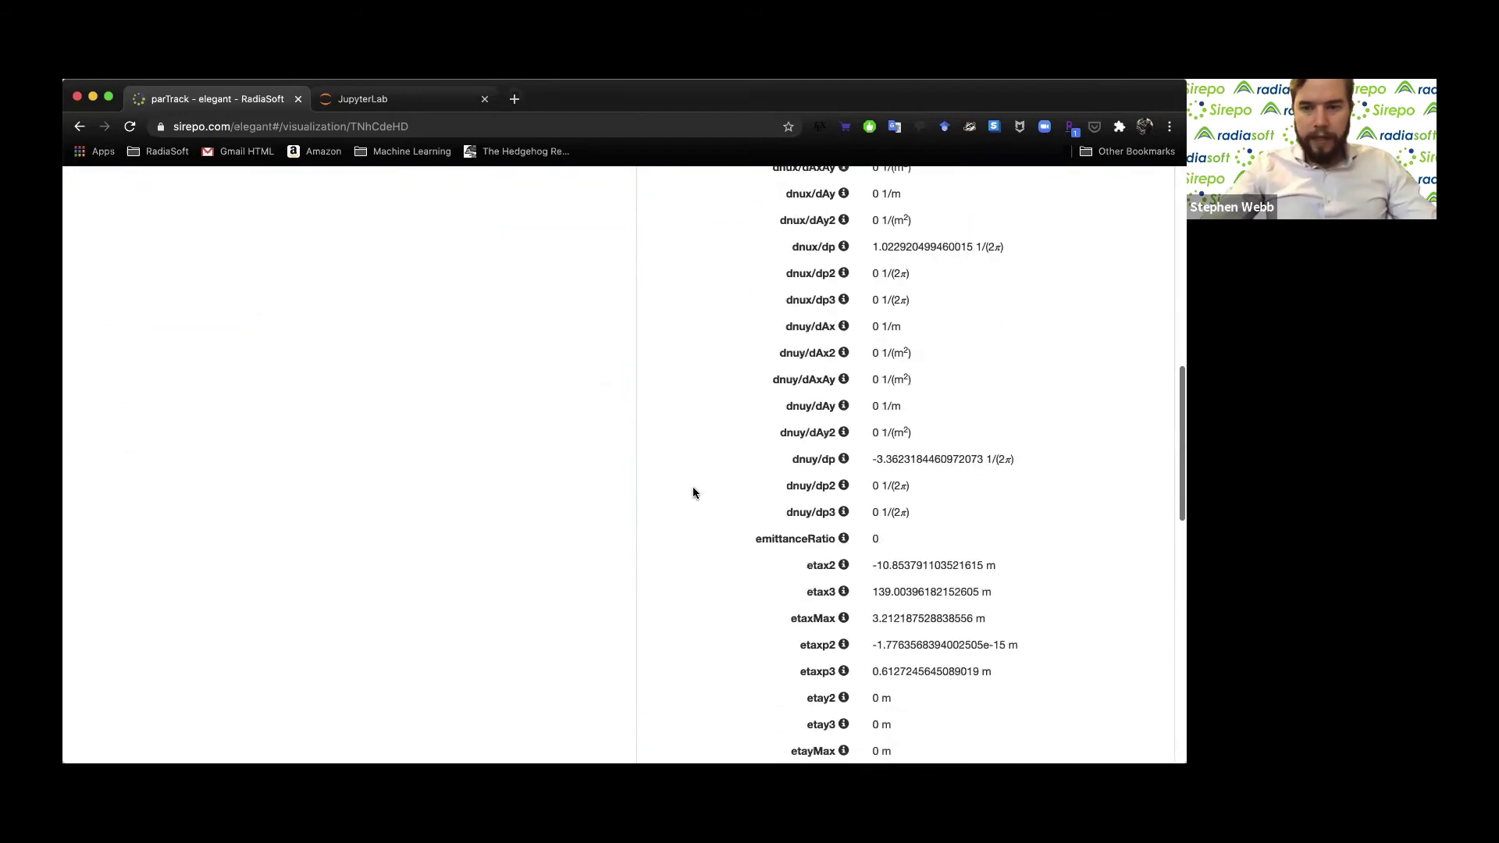
{"action": "scroll", "coordinate": [588, 468], "scroll_direction": "up", "scroll_amount": 10}
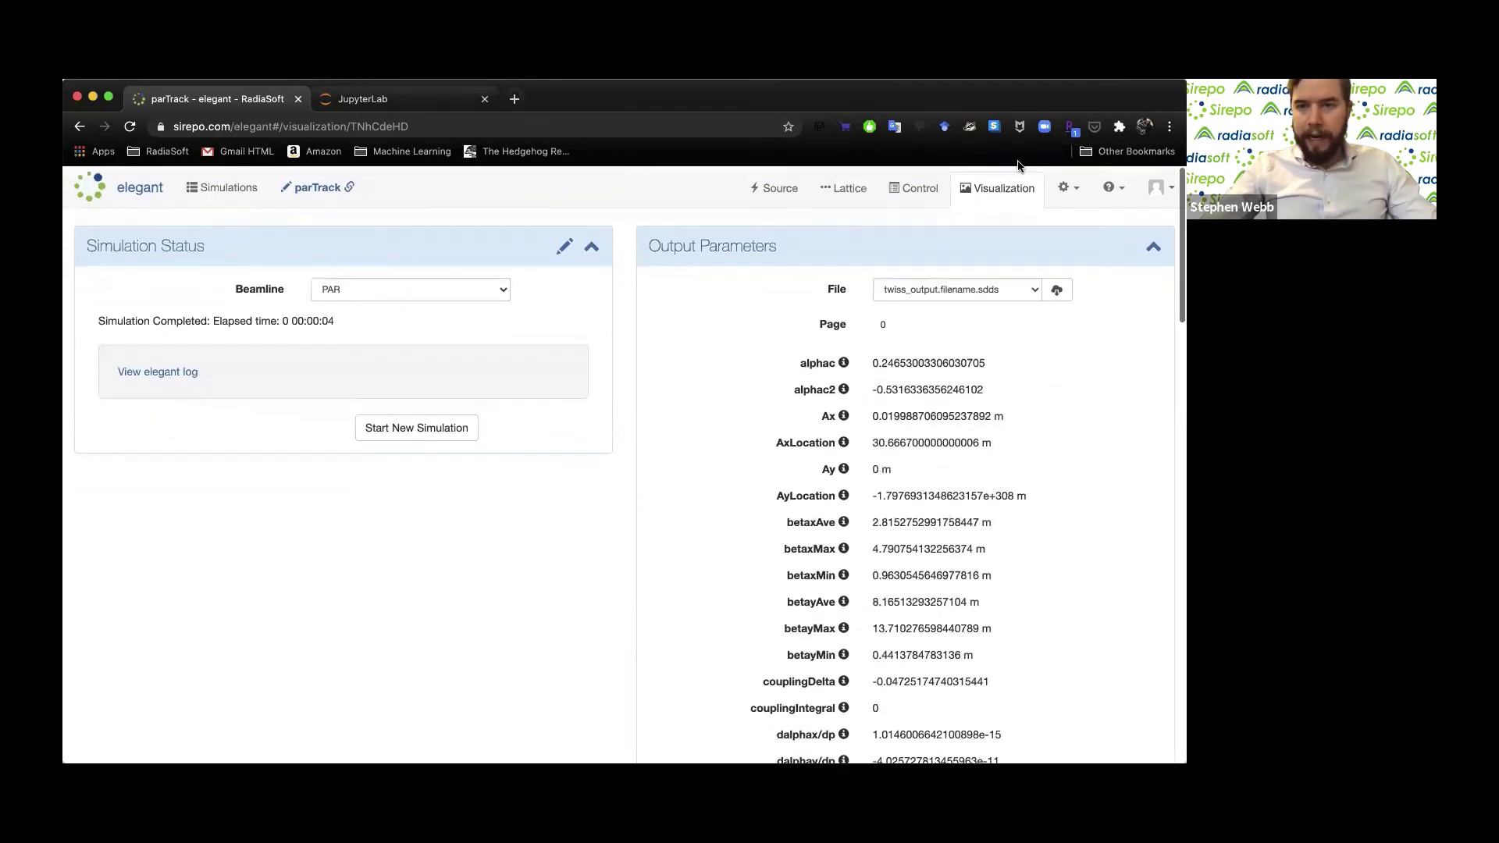
{"action": "left_click", "coordinate": [1154, 244]}
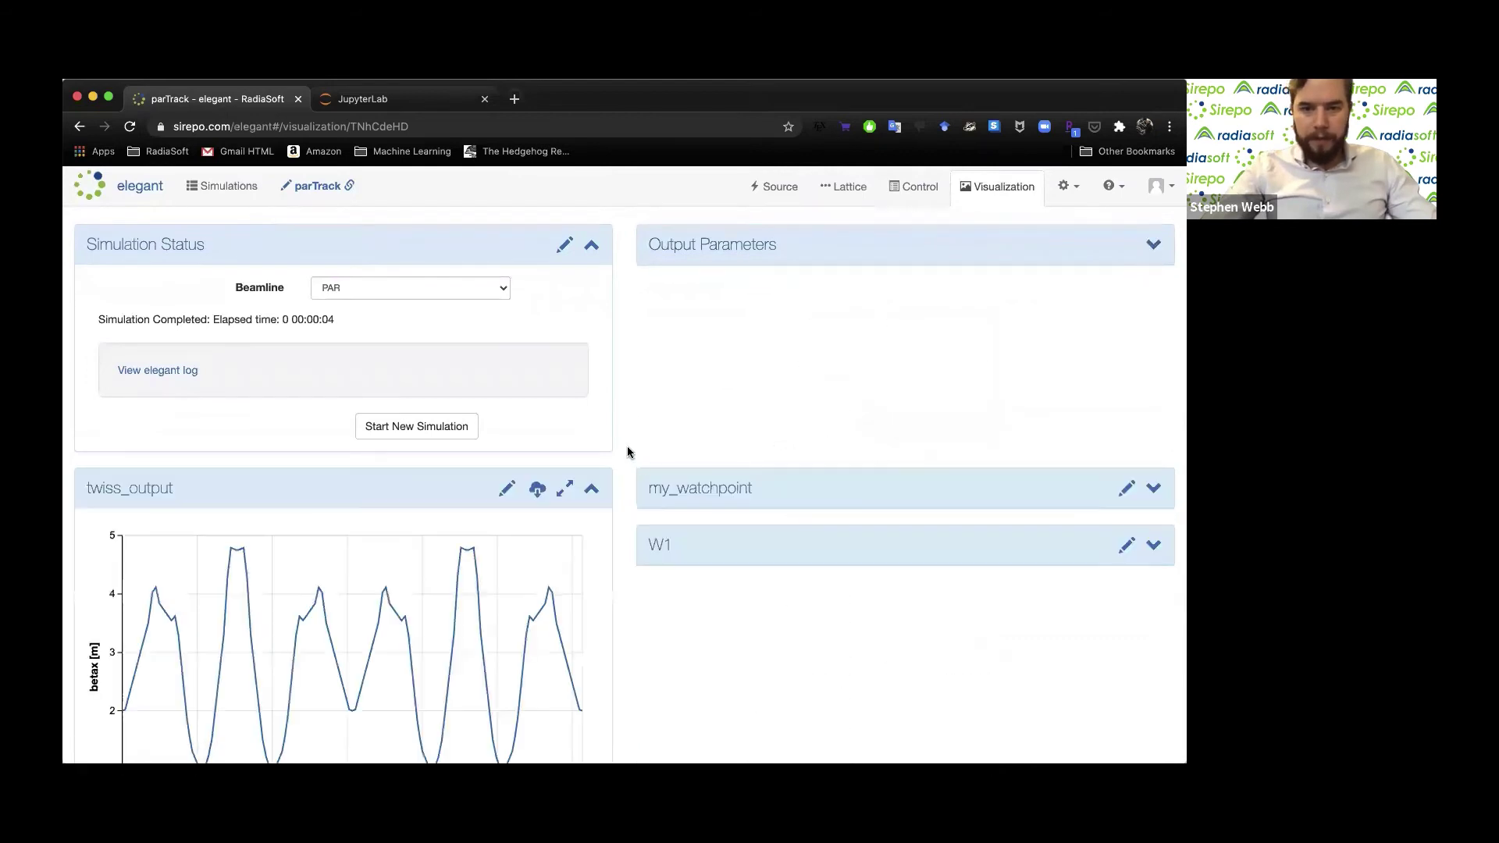
{"action": "scroll", "coordinate": [626, 446], "scroll_direction": "down", "scroll_amount": 3}
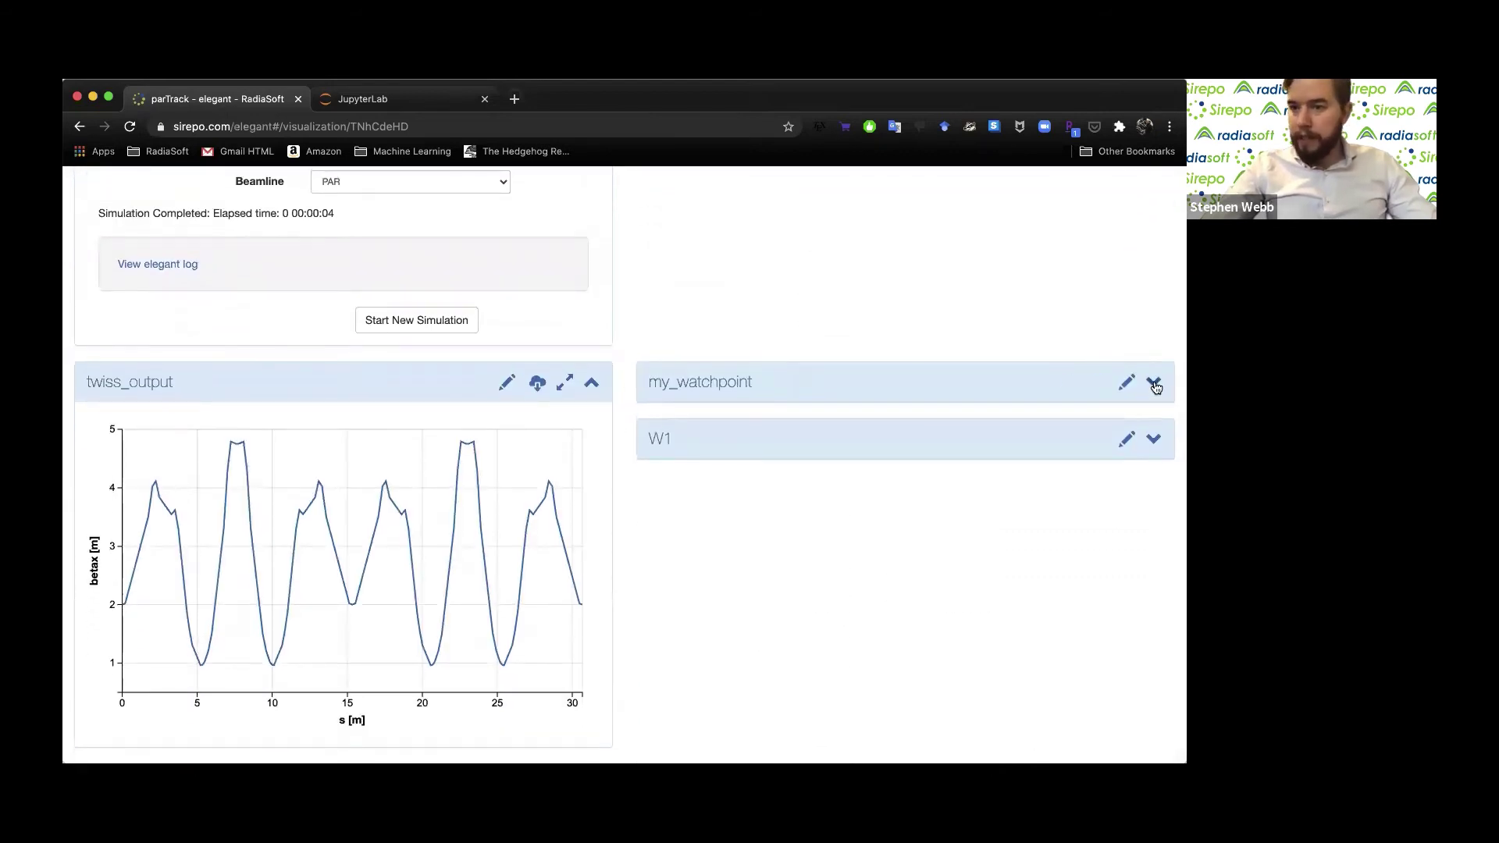
{"action": "left_click", "coordinate": [1153, 382]}
{"action": "scroll", "coordinate": [625, 494], "scroll_direction": "down", "scroll_amount": 5}
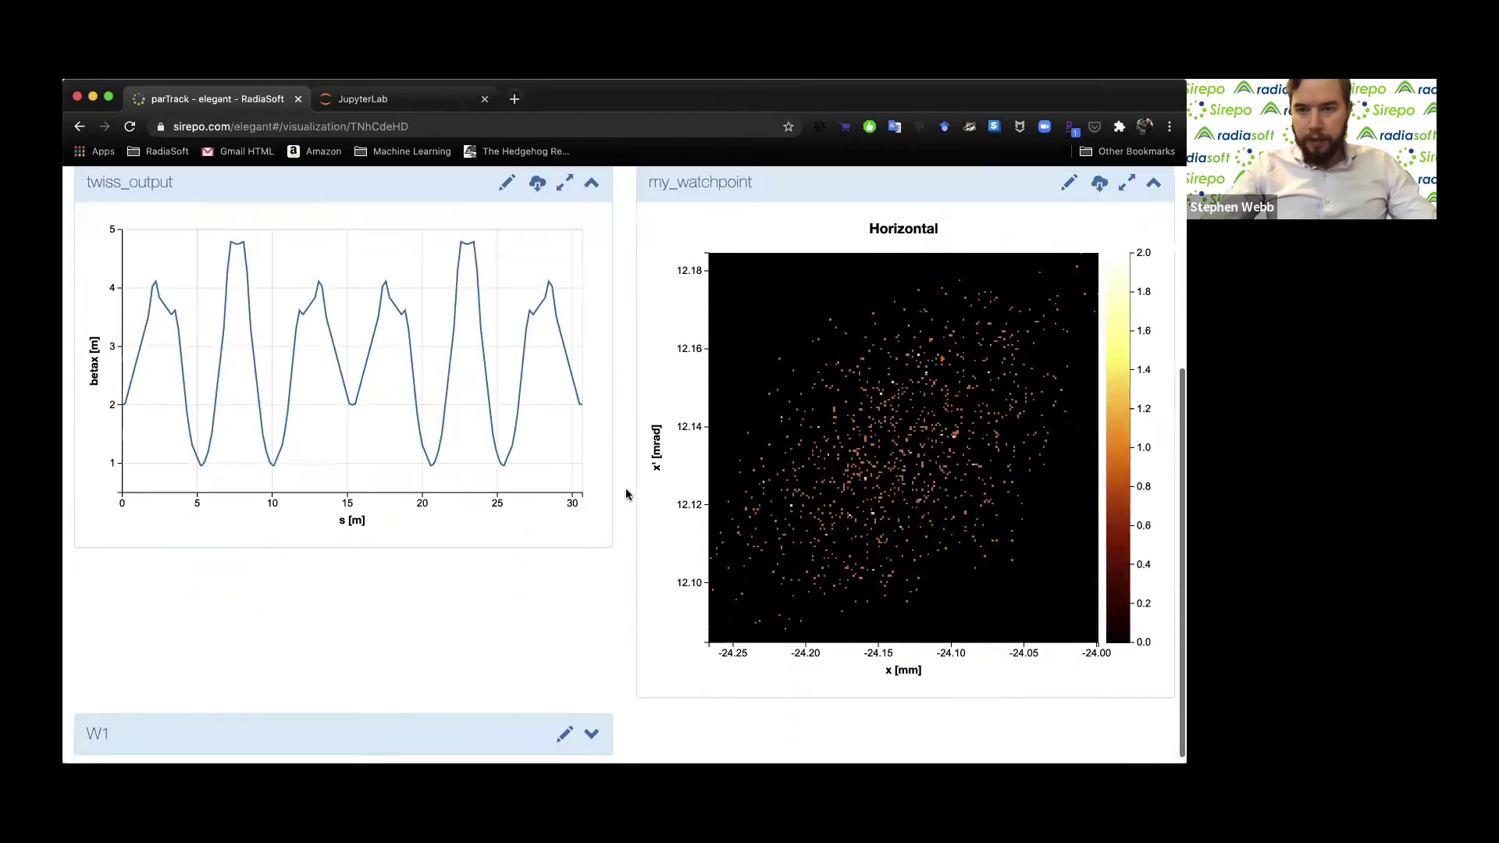
{"action": "scroll", "coordinate": [618, 501], "scroll_direction": "up", "scroll_amount": 2}
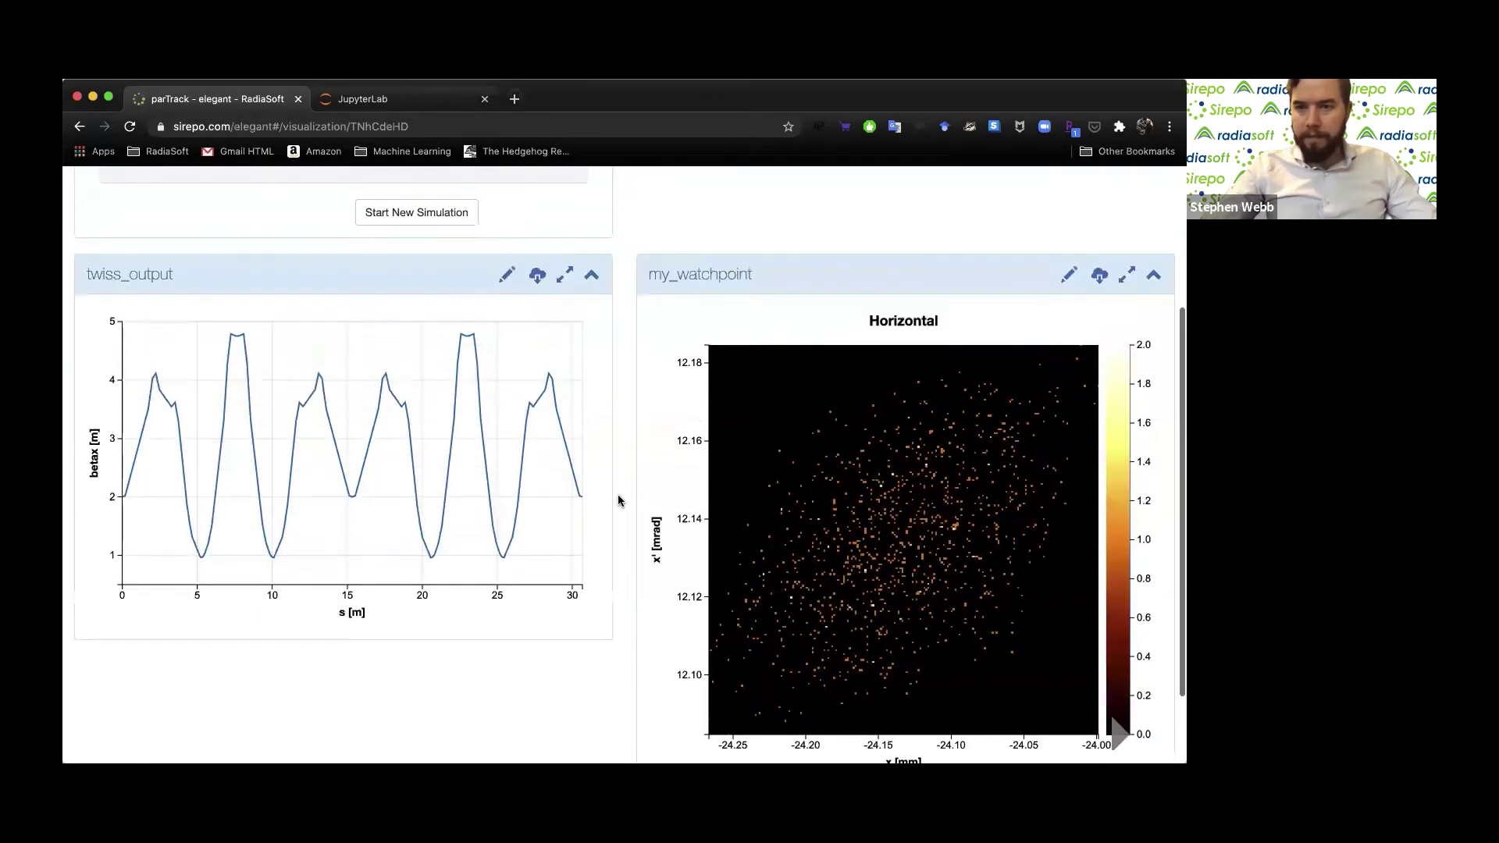
Set the my_watchpoint report to plot y horizontally and yp vertically
{"action": "left_click", "coordinate": [1070, 276]}
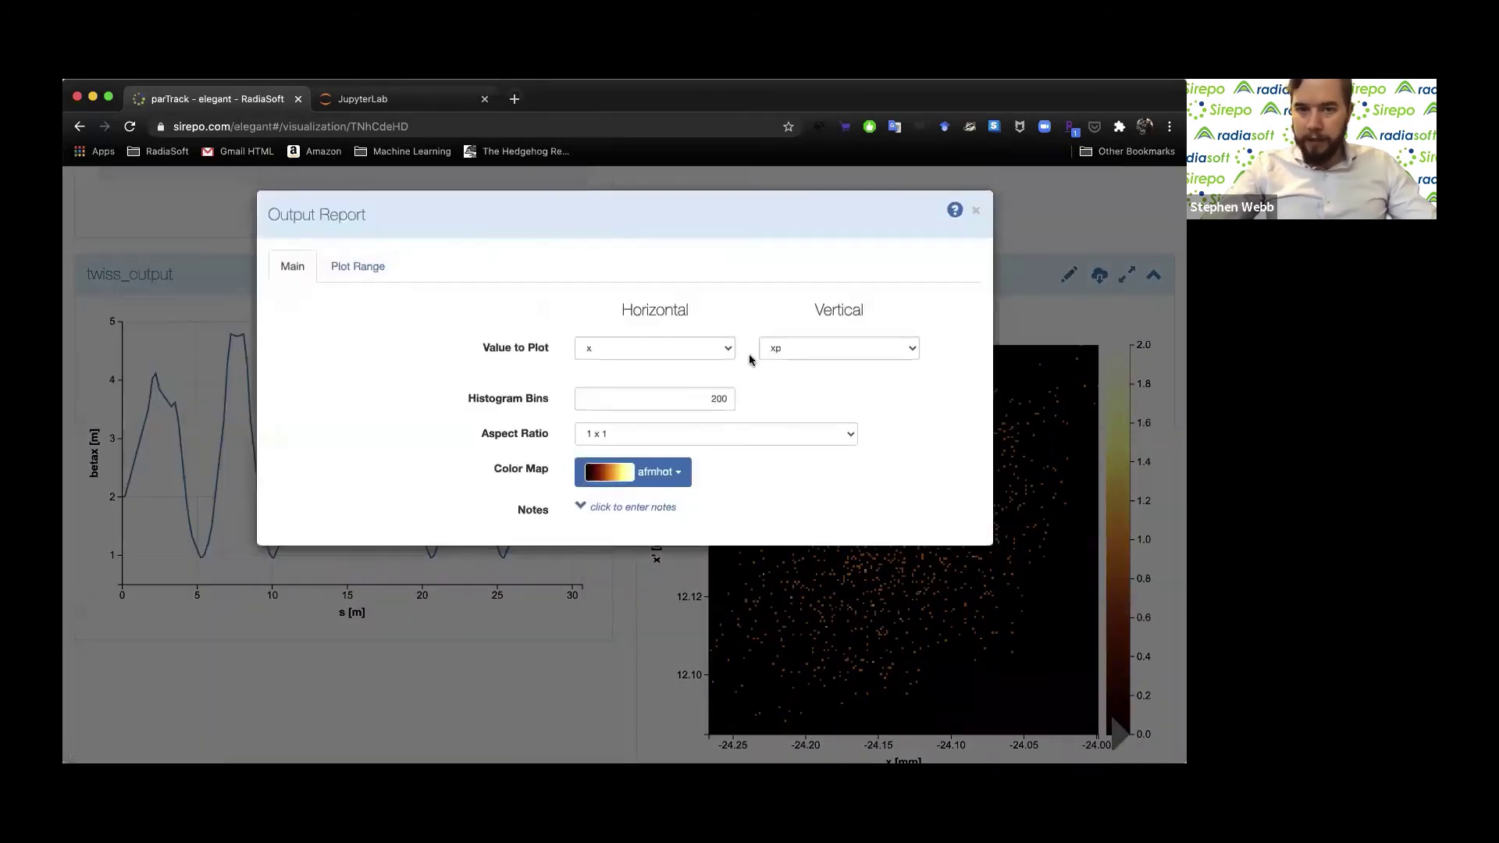
{"action": "left_click", "coordinate": [640, 349]}
{"action": "left_click", "coordinate": [663, 375]}
{"action": "left_click", "coordinate": [803, 349]}
{"action": "left_click", "coordinate": [790, 375]}
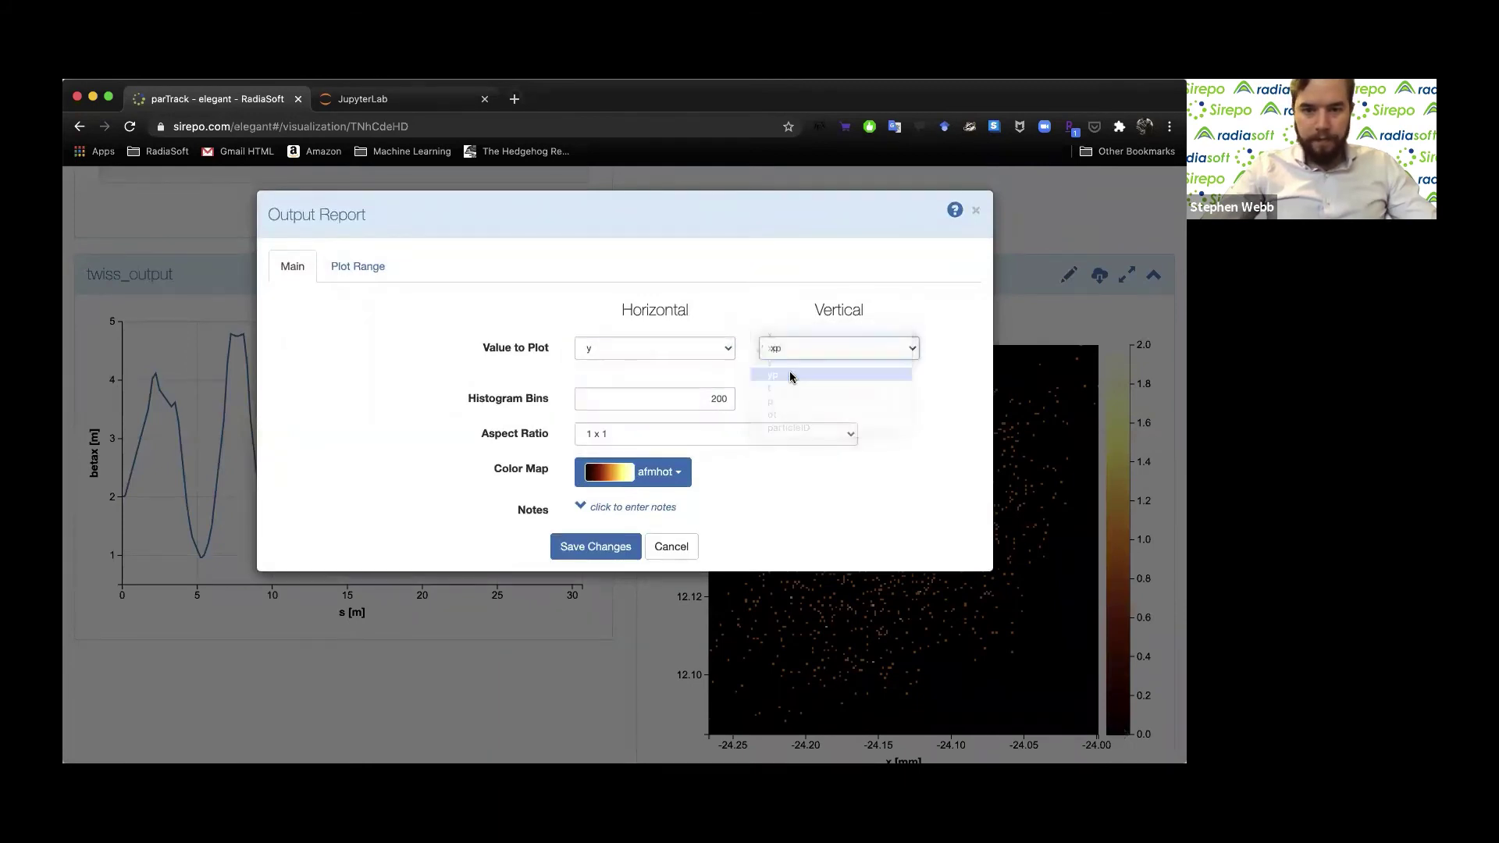
Switch the my_watchpoint report's color map to viridis and save it with the note "this is from my watchpoint"
{"action": "left_click", "coordinate": [670, 475]}
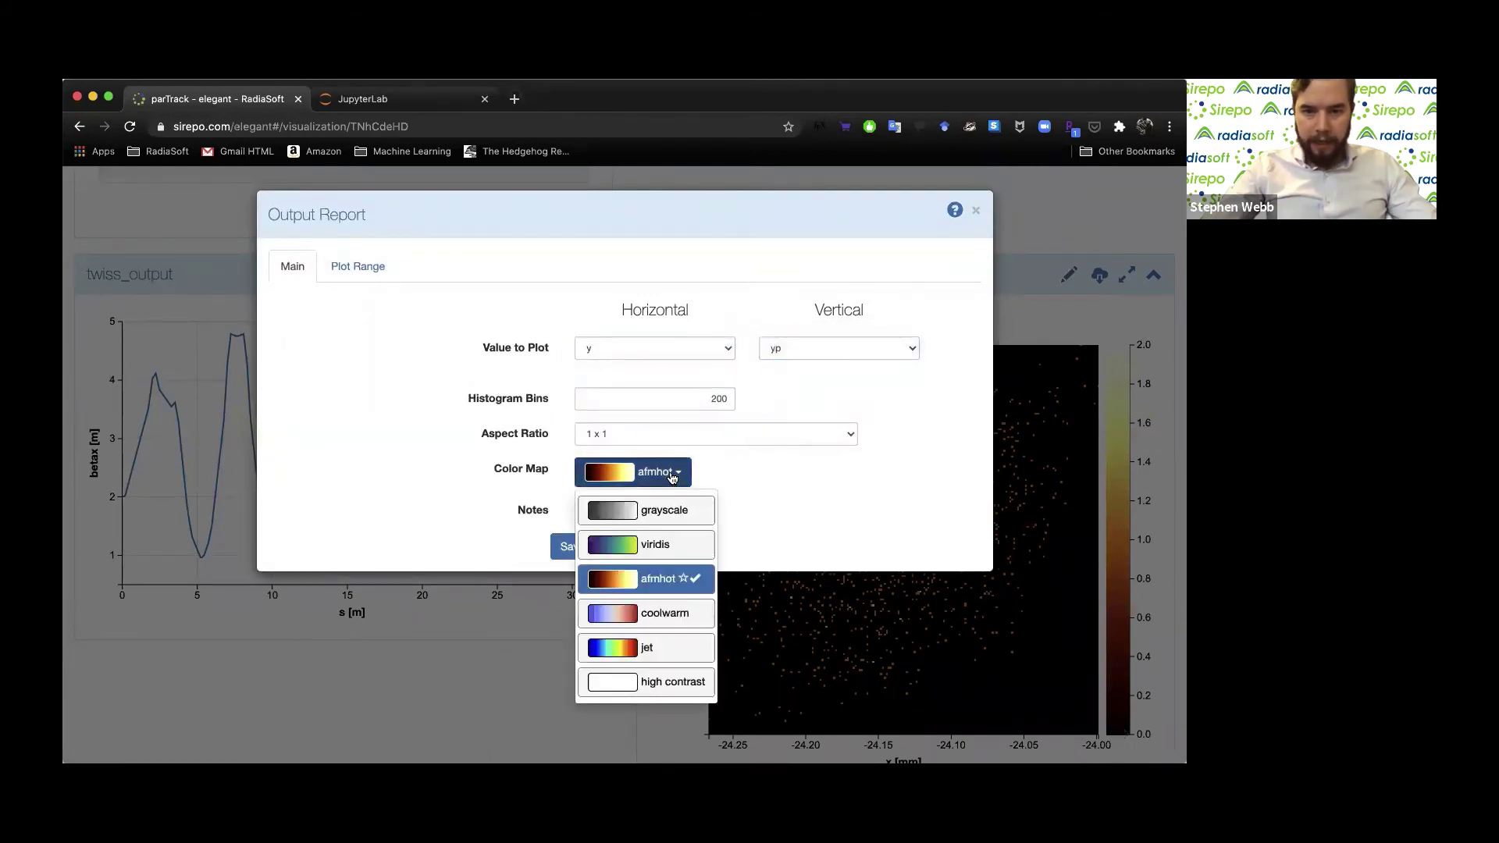
{"action": "left_click", "coordinate": [653, 553]}
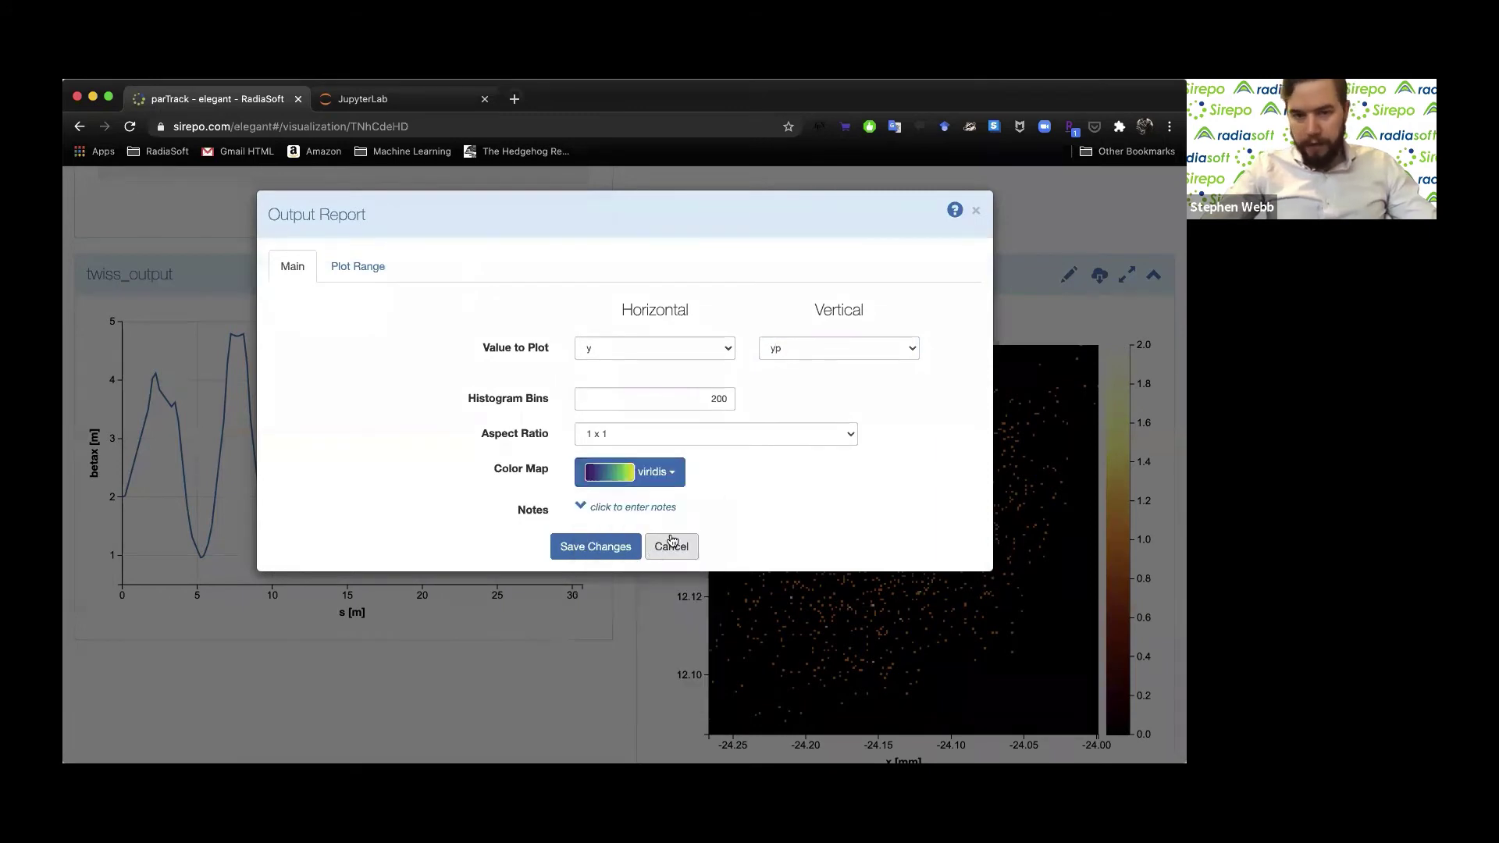
{"action": "left_click", "coordinate": [606, 509]}
{"action": "left_click", "coordinate": [606, 531]}
{"action": "type", "text": "this is from my watchpoint"}
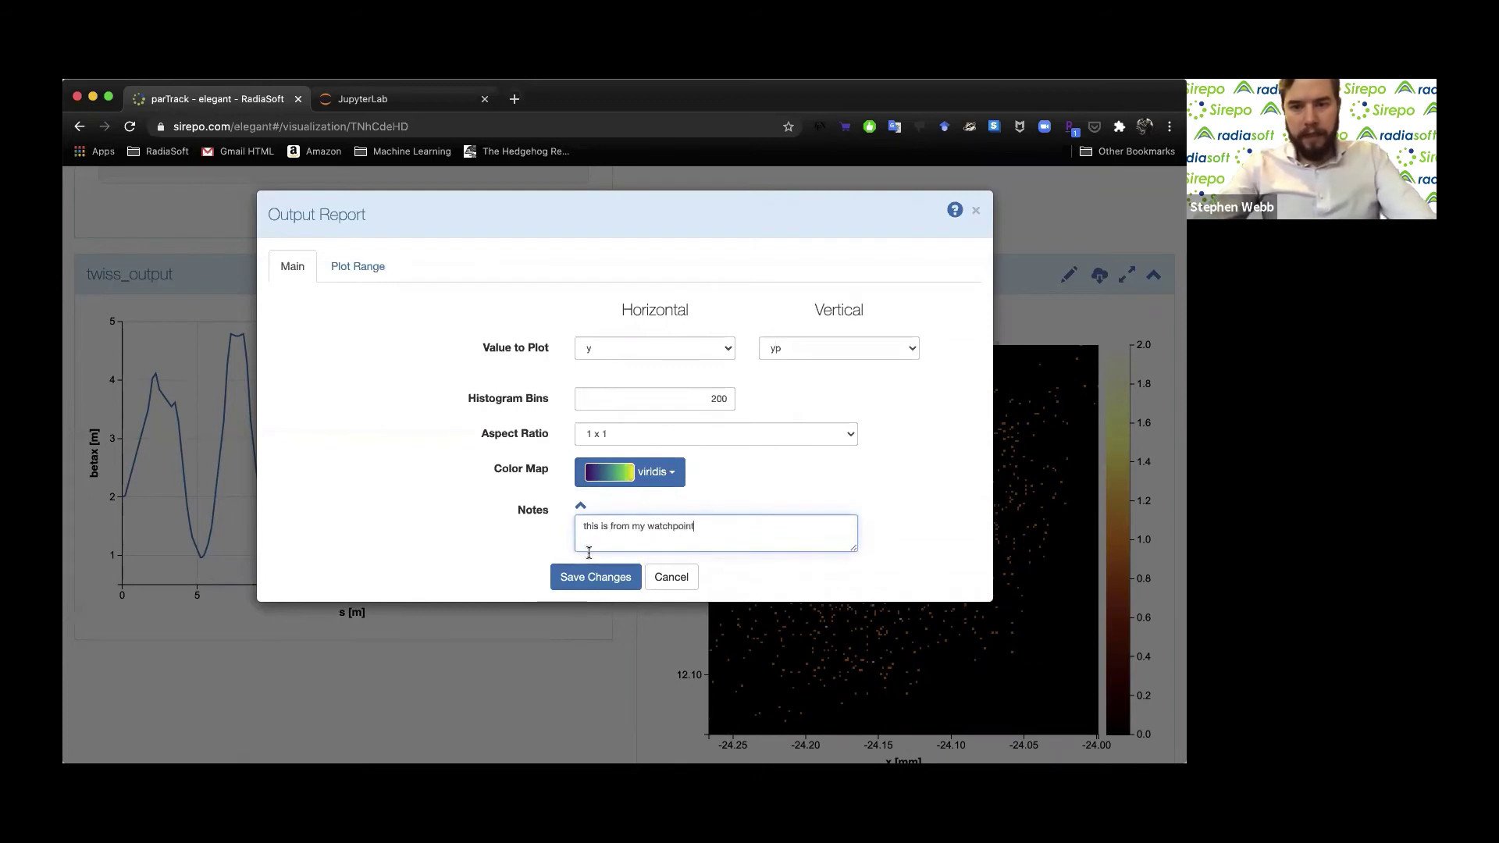
{"action": "left_click", "coordinate": [593, 577]}
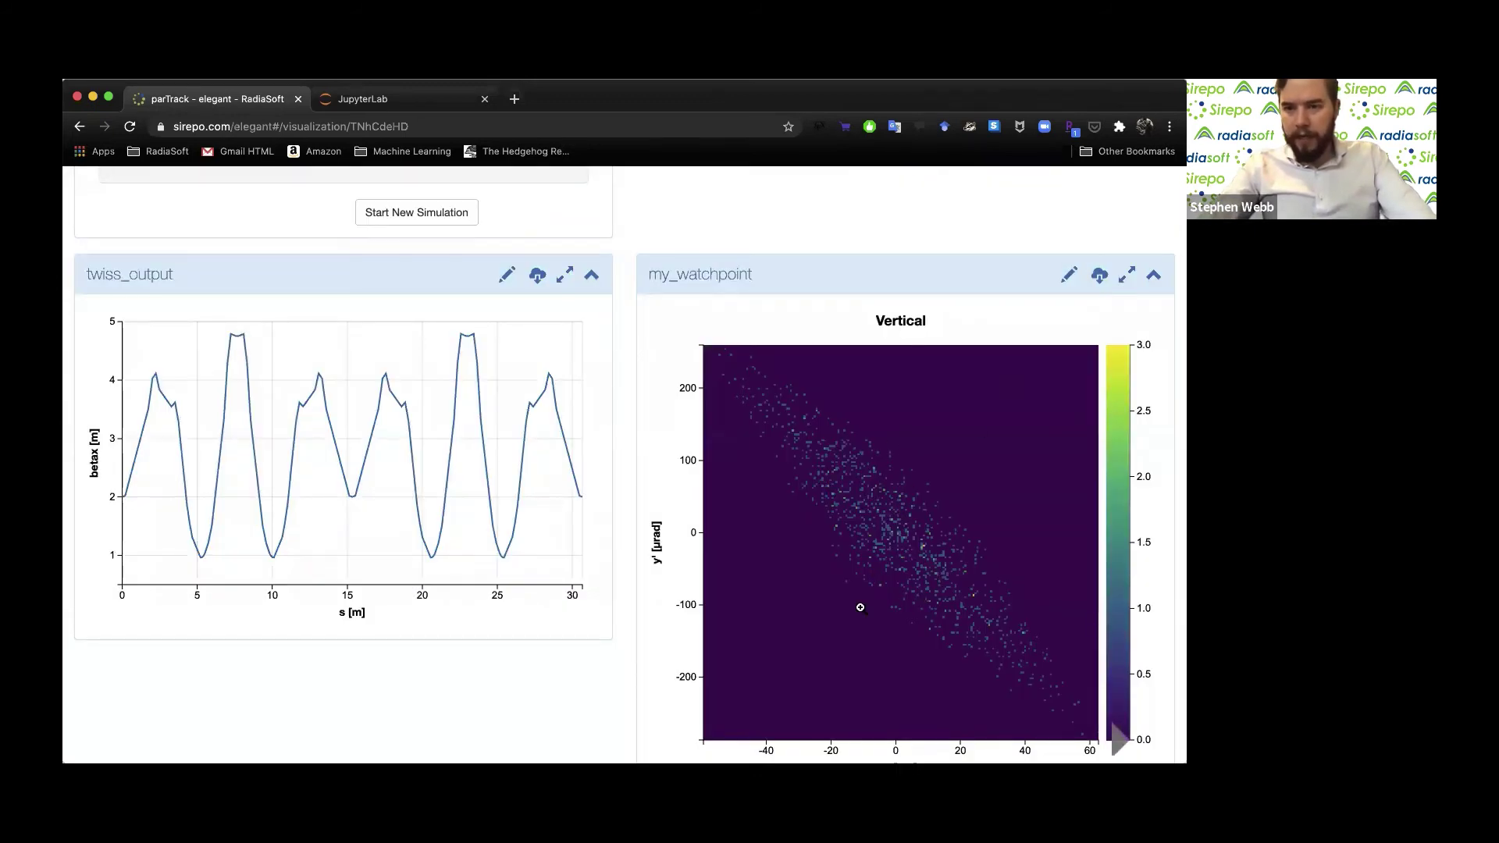
View the download formats offered for the my_watchpoint report and leave without downloading
{"action": "scroll", "coordinate": [886, 533], "scroll_direction": "up", "scroll_amount": 10}
{"action": "scroll", "coordinate": [885, 533], "scroll_direction": "down", "scroll_amount": 10}
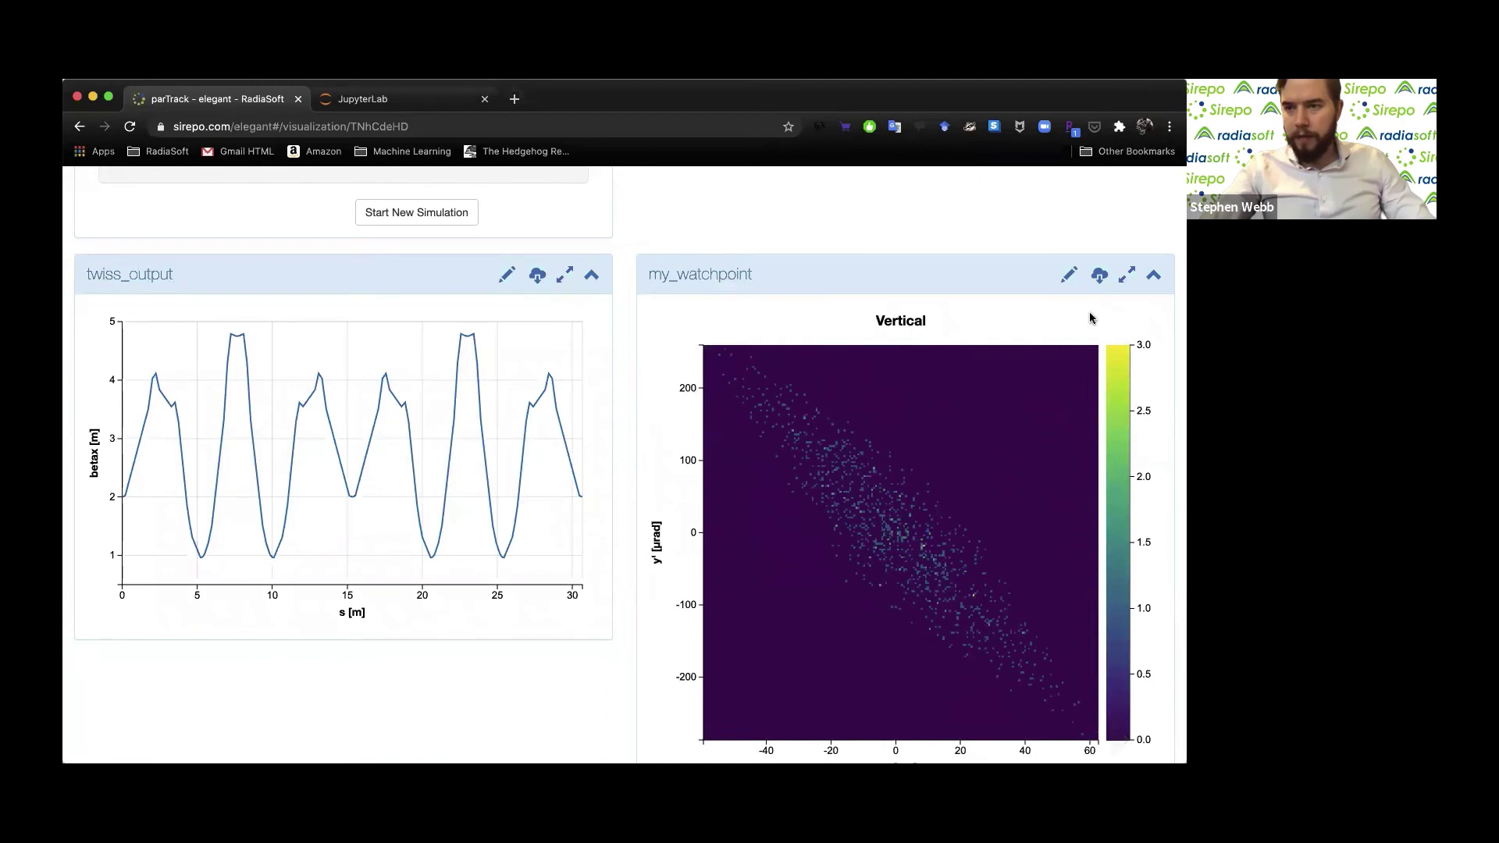
{"action": "left_click", "coordinate": [1099, 277]}
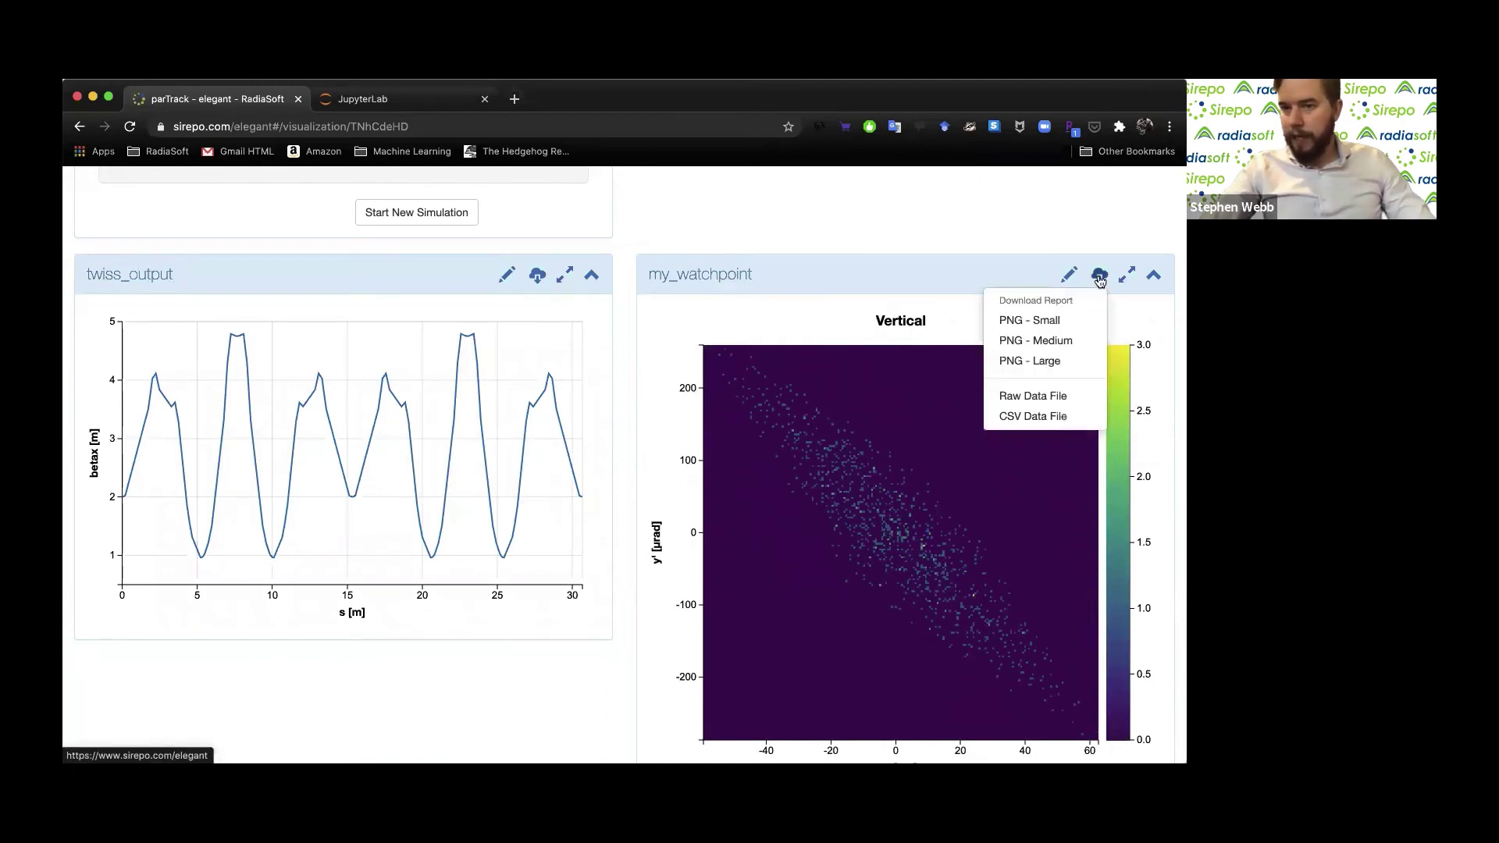
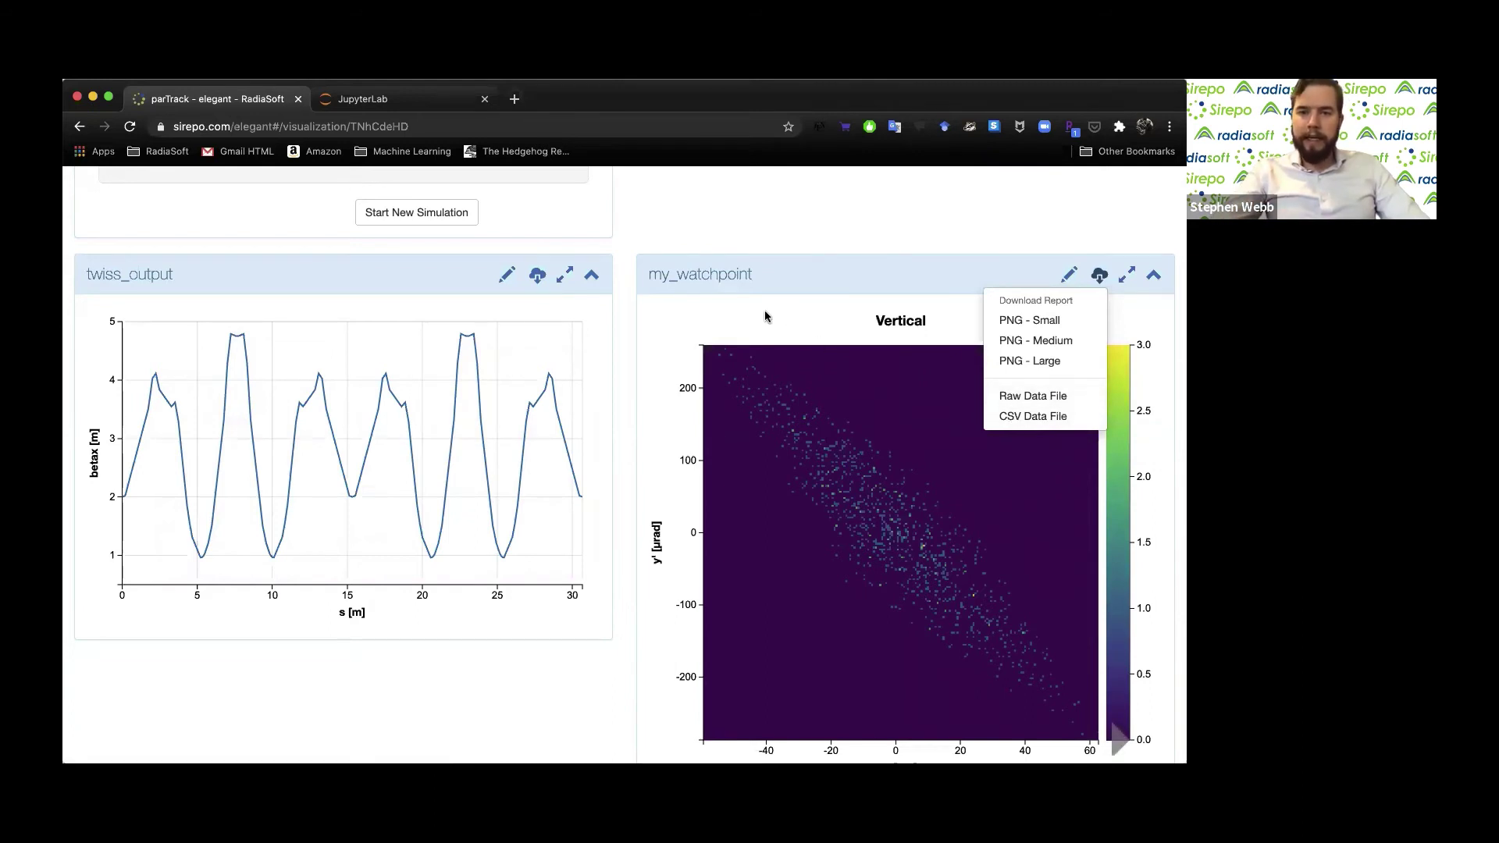
{"action": "left_click", "coordinate": [617, 283]}
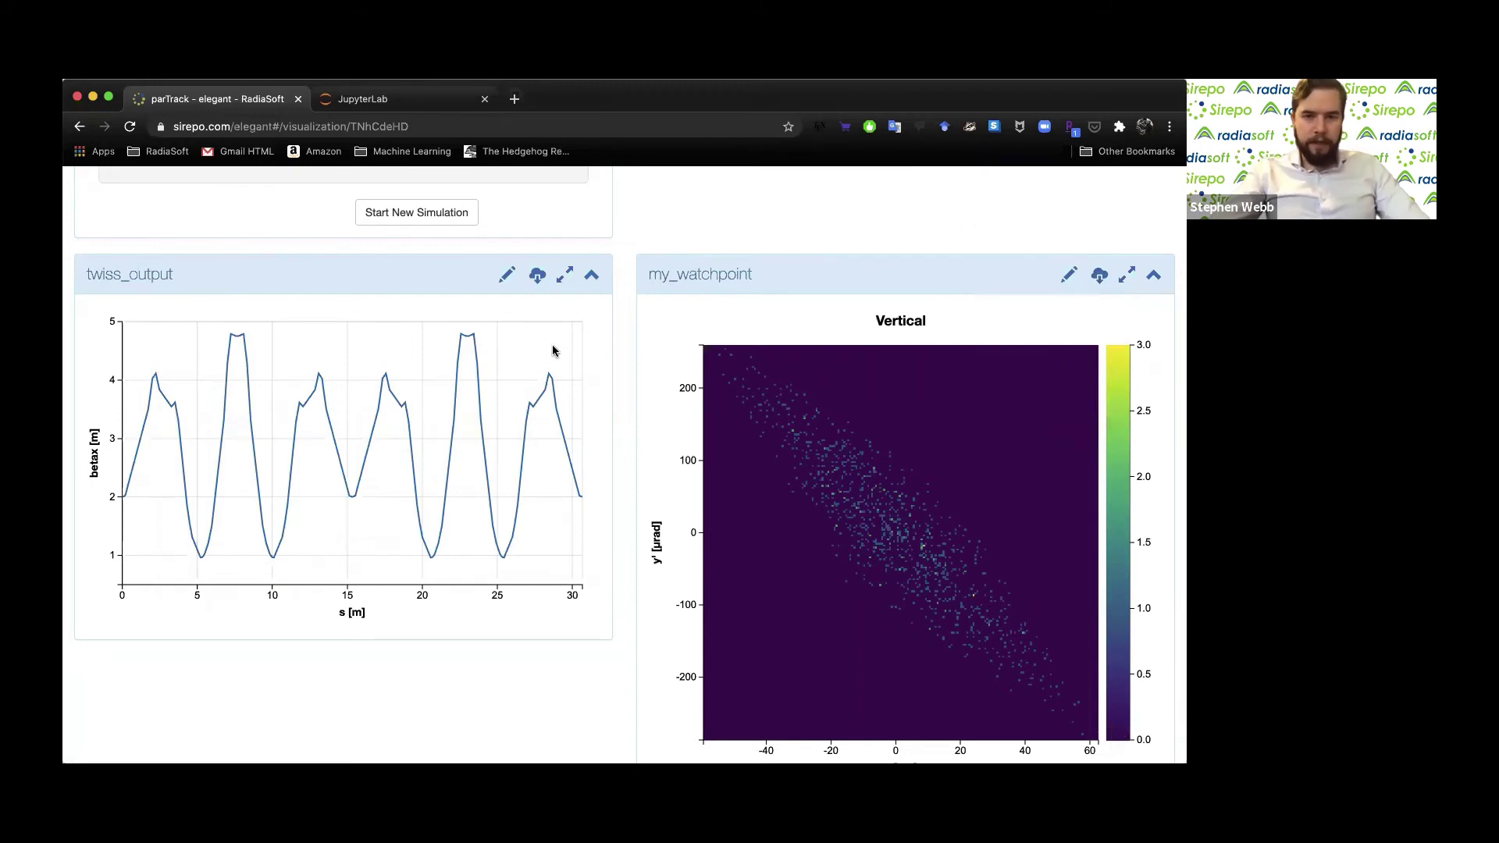
Add betay as a second vertical value to the twiss_output plot and turn on its lattice overlay
{"action": "left_click", "coordinate": [506, 275]}
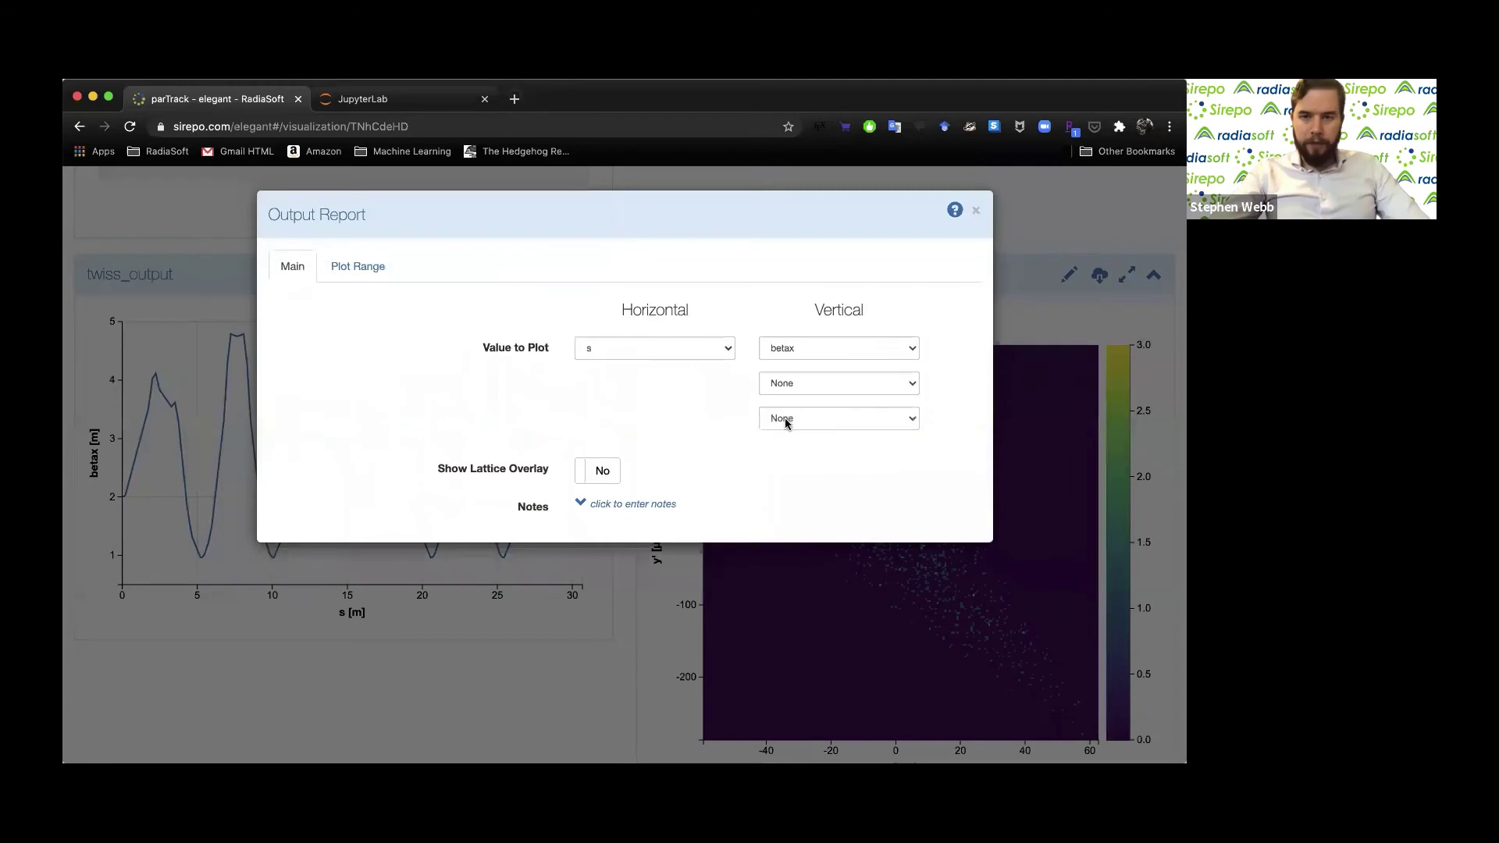
{"action": "left_click", "coordinate": [794, 384]}
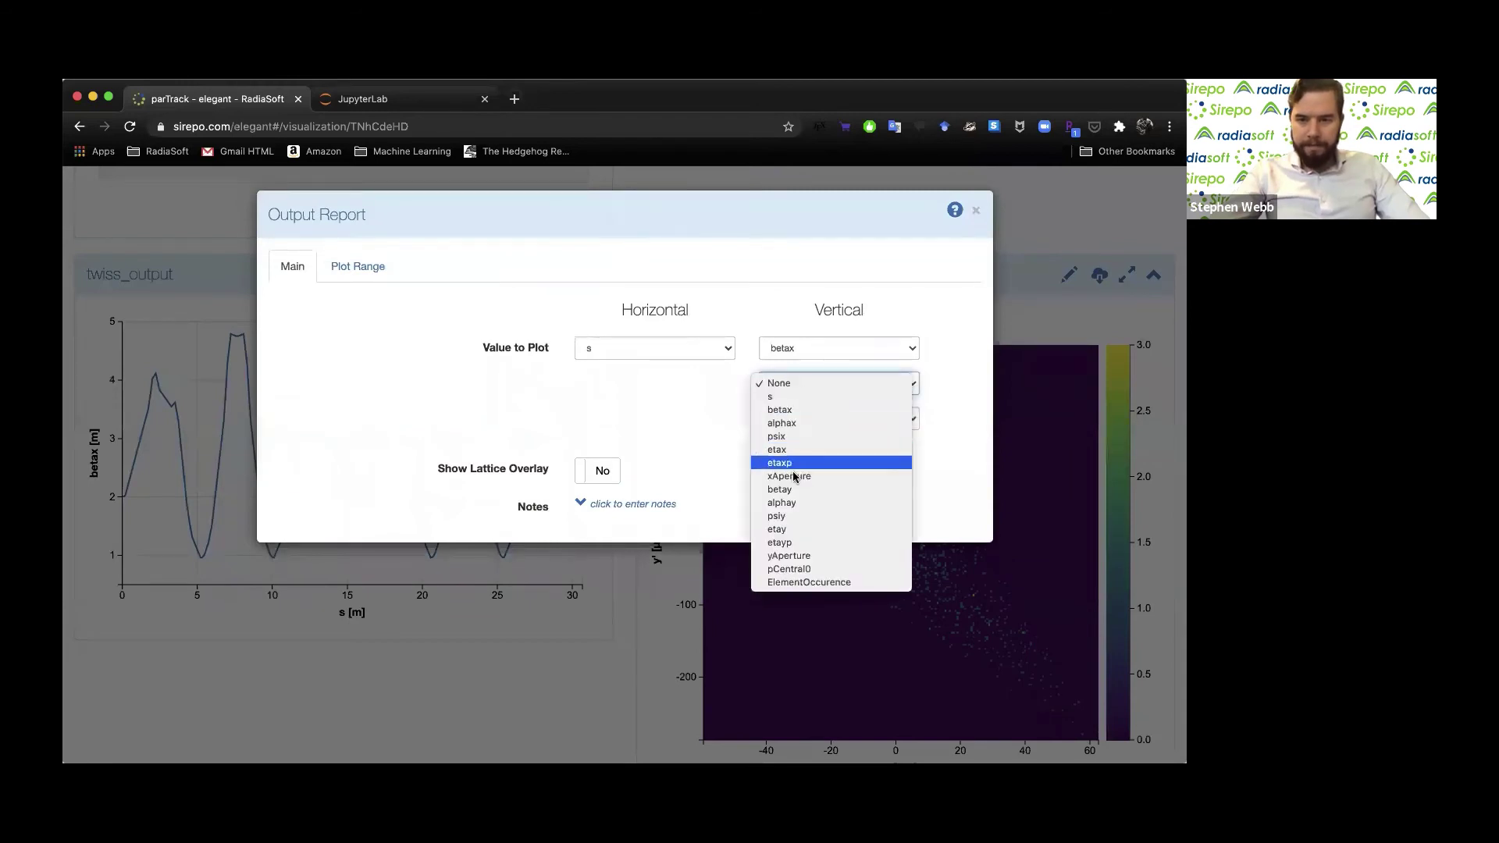
{"action": "left_click", "coordinate": [789, 490]}
{"action": "left_click", "coordinate": [600, 473]}
{"action": "left_click", "coordinate": [598, 540]}
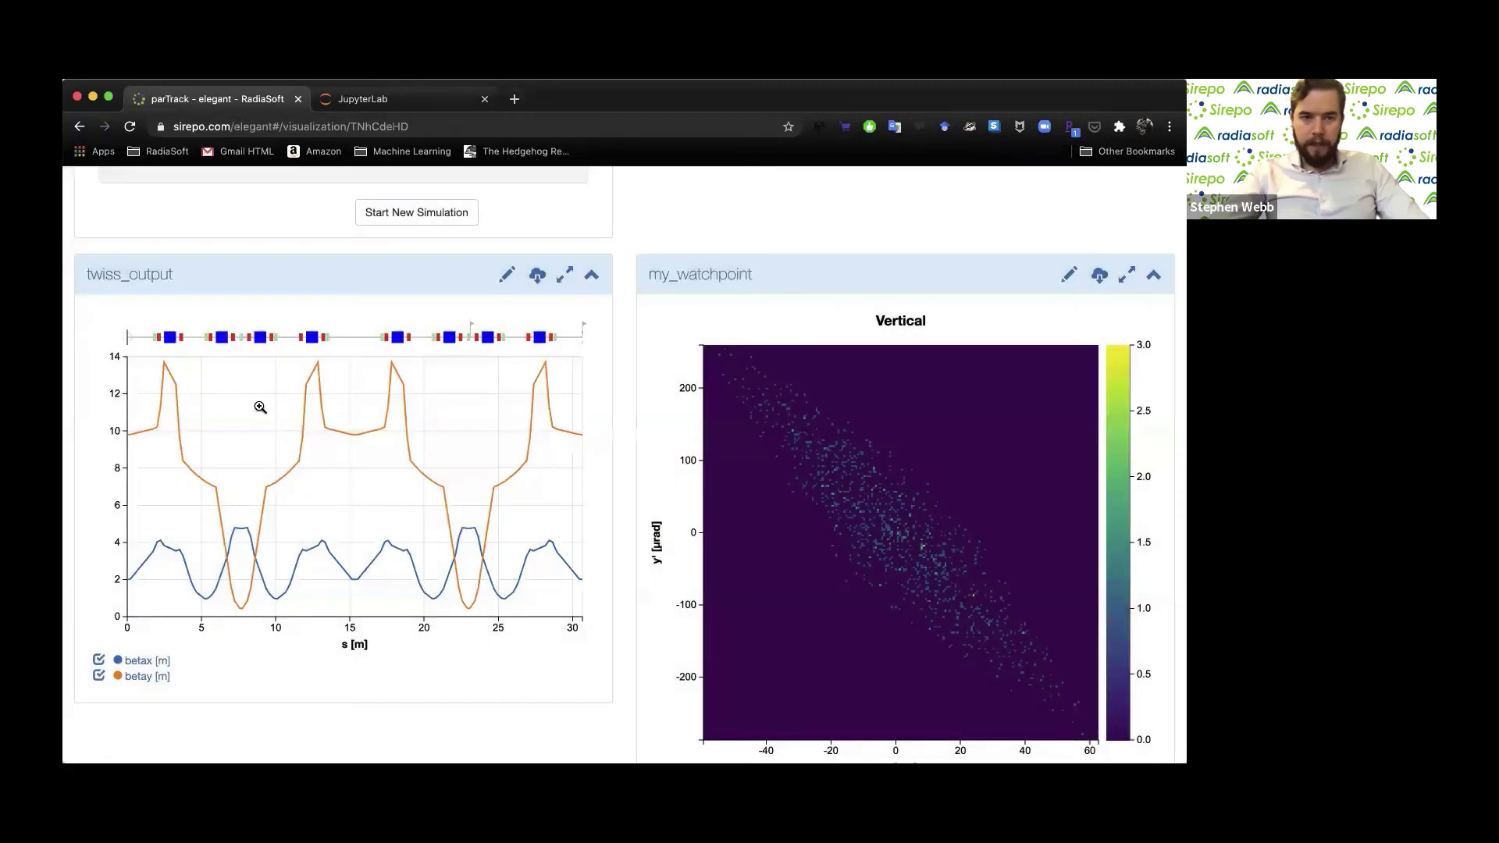
{"action": "scroll", "coordinate": [622, 601], "scroll_direction": "down", "scroll_amount": 3}
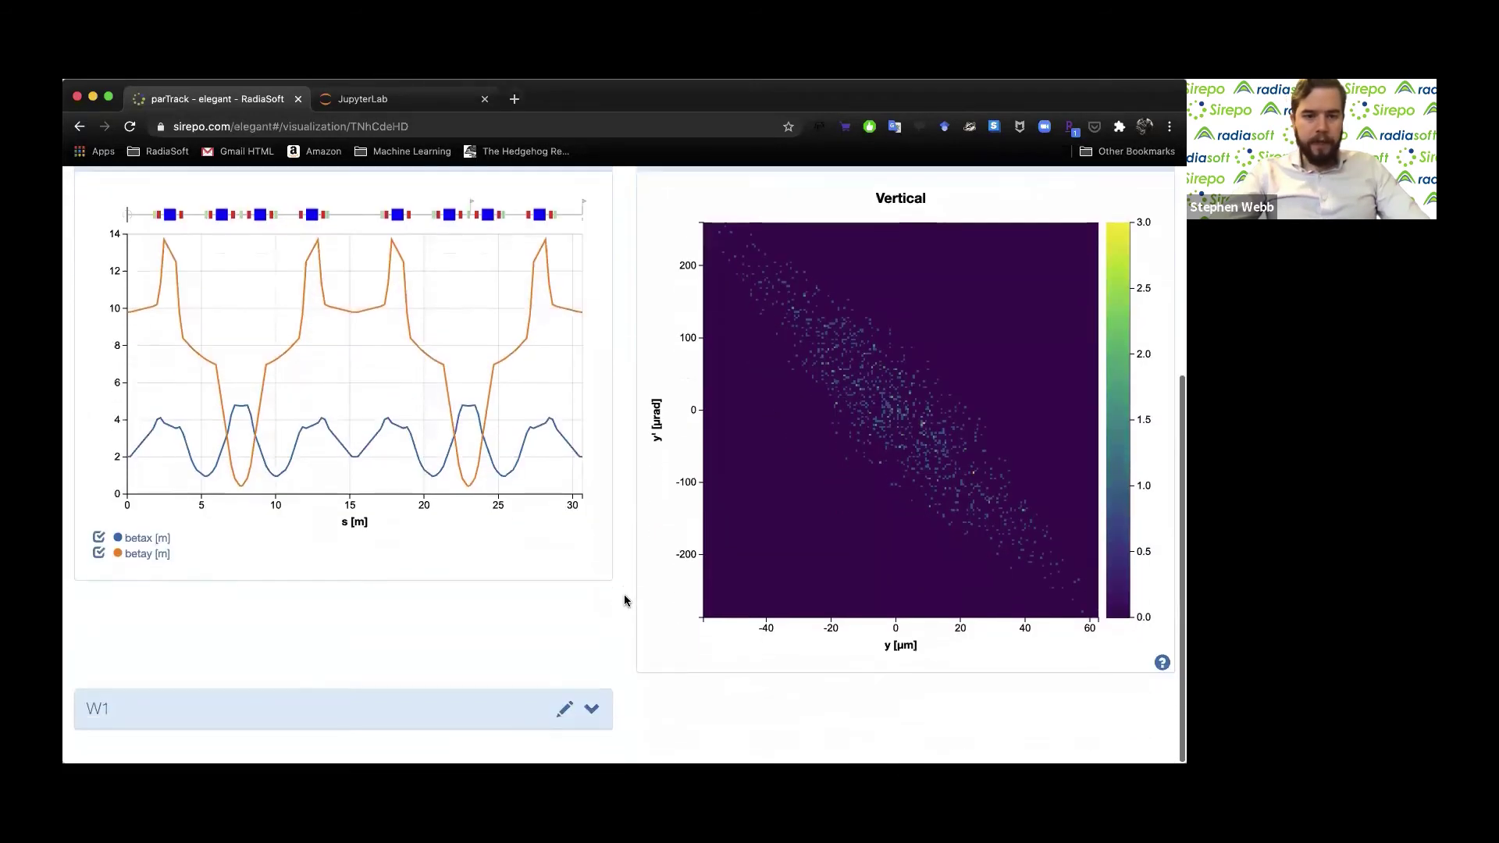
Expand the W1 report and look at its plot
{"action": "left_click", "coordinate": [591, 727]}
{"action": "scroll", "coordinate": [631, 682], "scroll_direction": "down", "scroll_amount": 8}
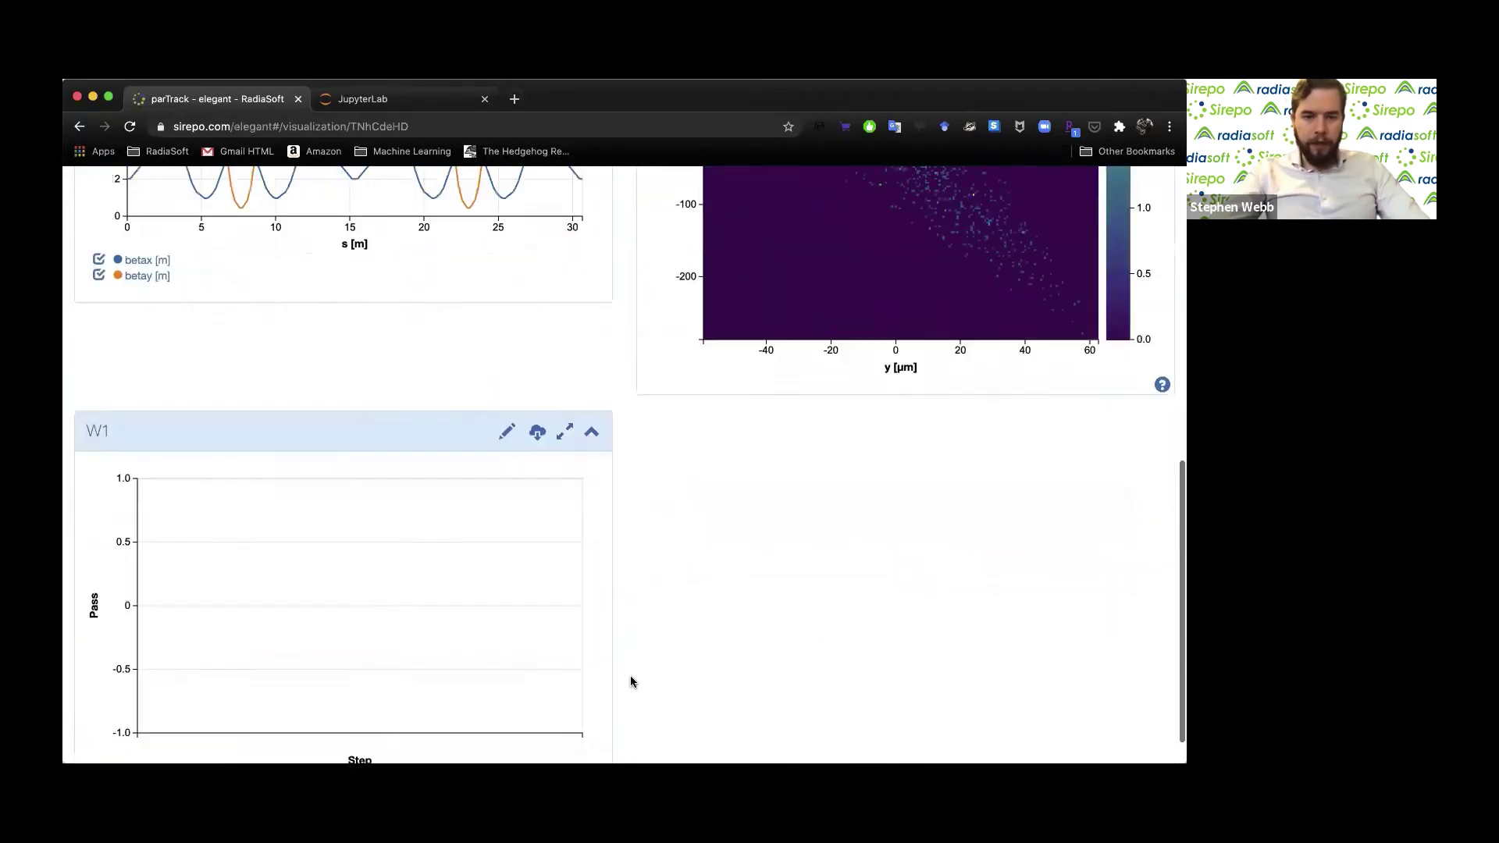
{"action": "scroll", "coordinate": [639, 428], "scroll_direction": "up", "scroll_amount": 18}
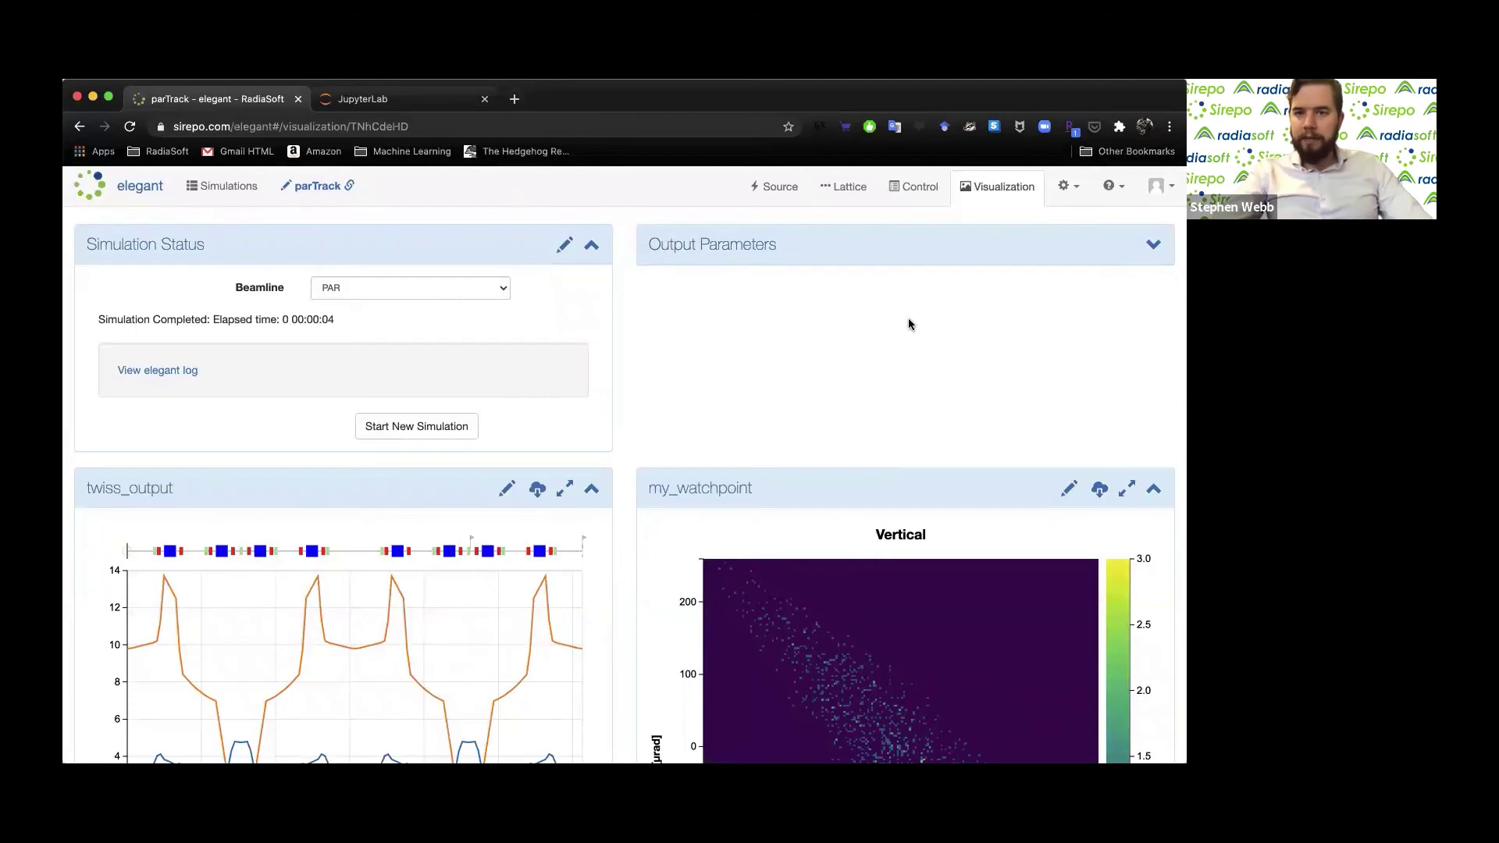
Look through the basic and advanced commands that can be added to the control list, without adding any
{"action": "left_click", "coordinate": [902, 188]}
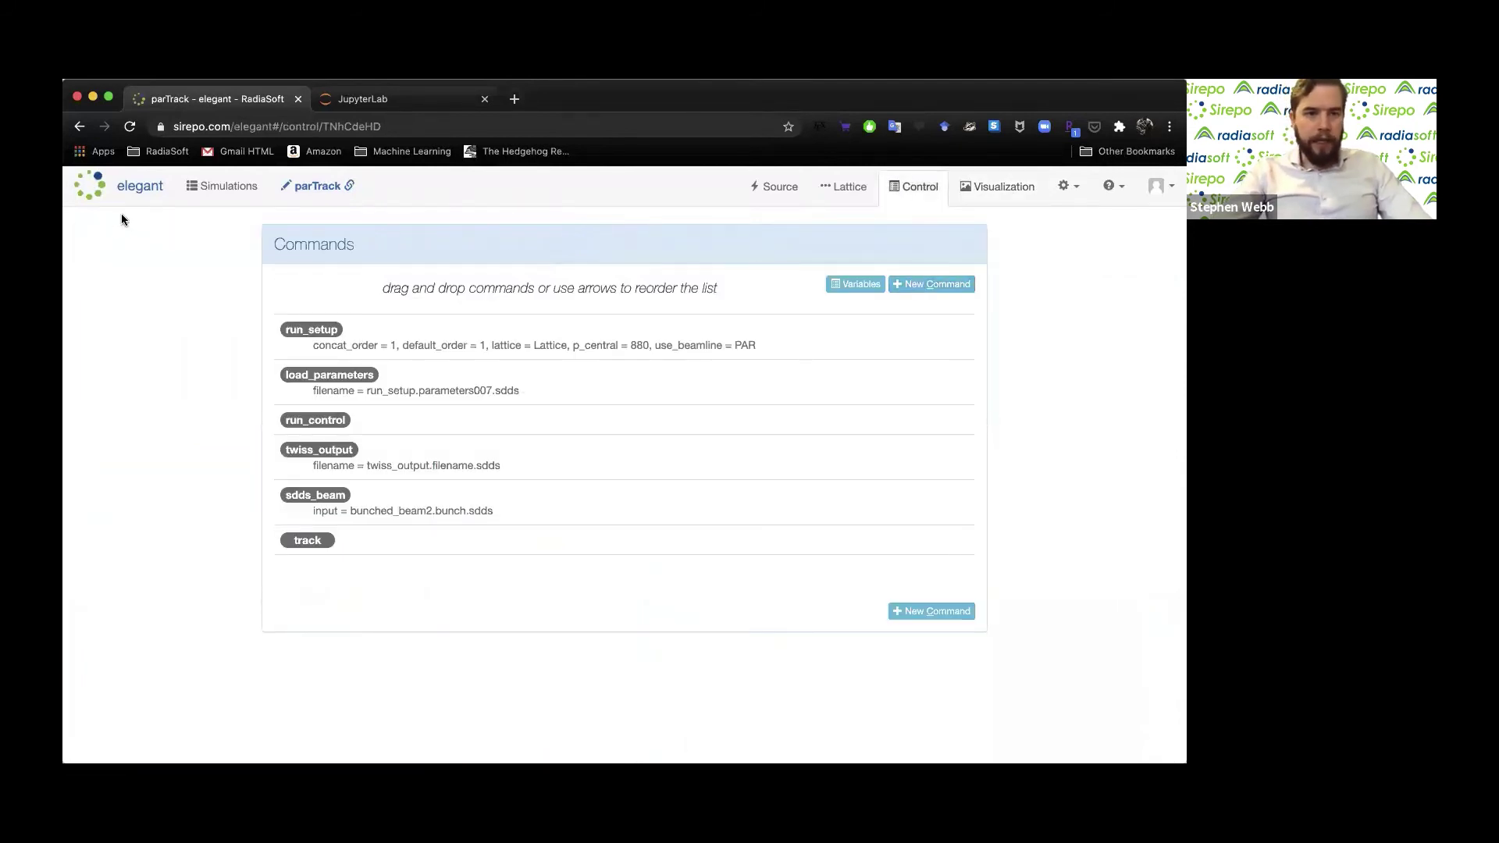
{"action": "left_click", "coordinate": [956, 284]}
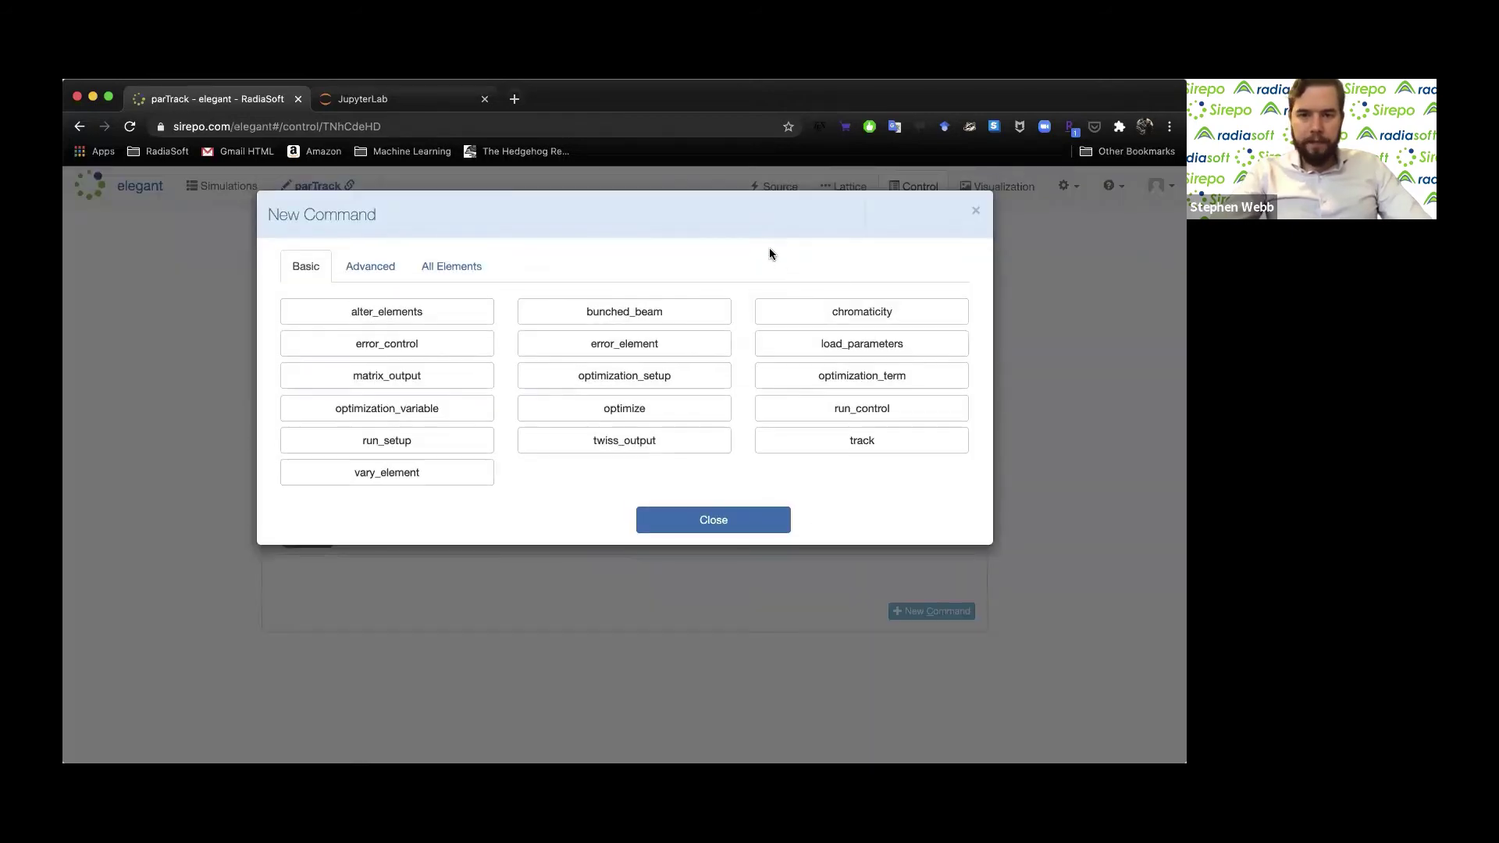
{"action": "left_click", "coordinate": [976, 211]}
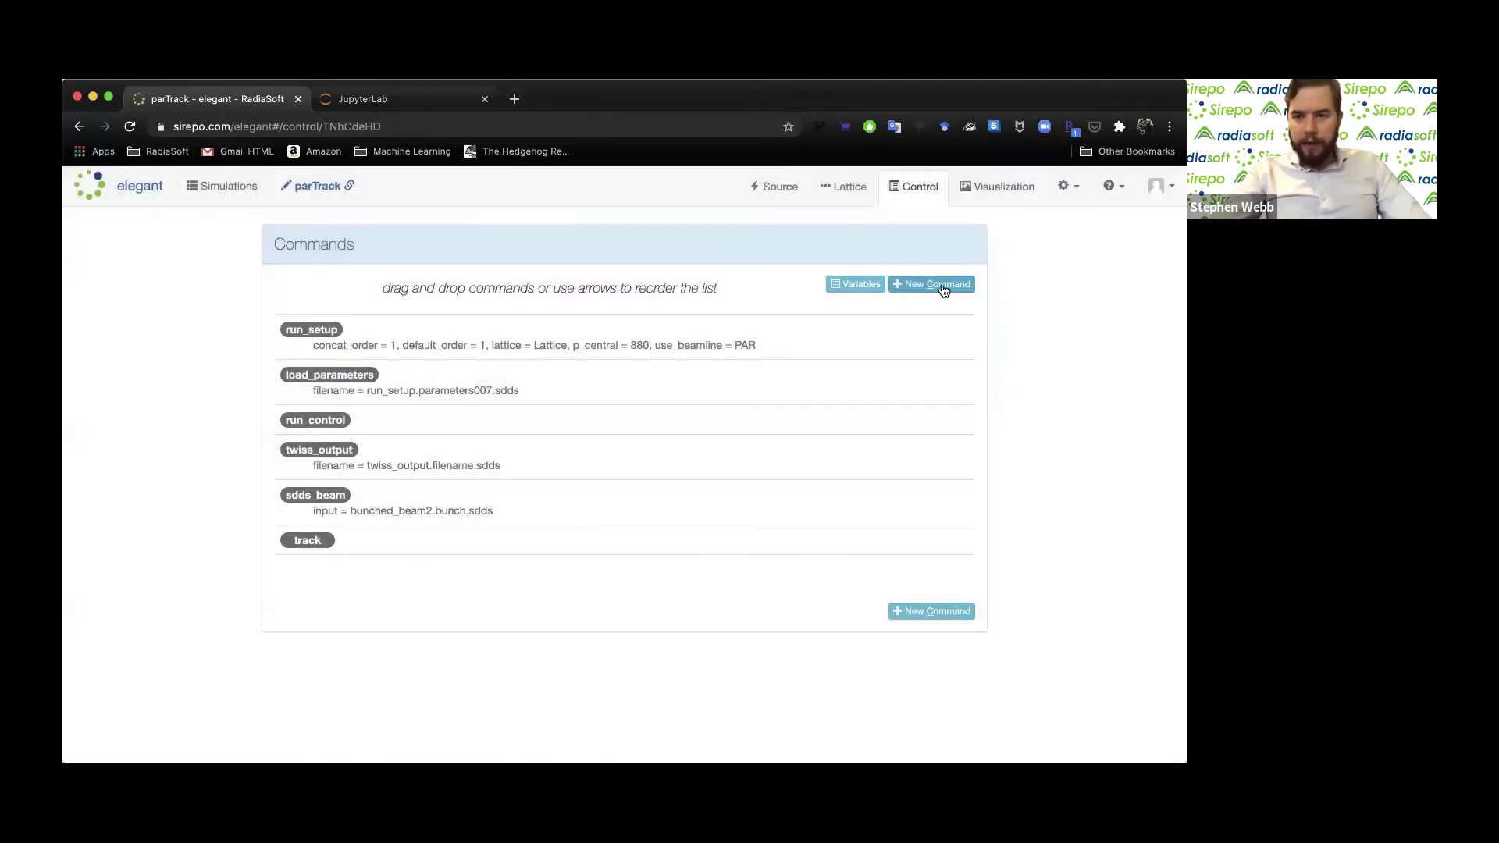
{"action": "left_click", "coordinate": [943, 286]}
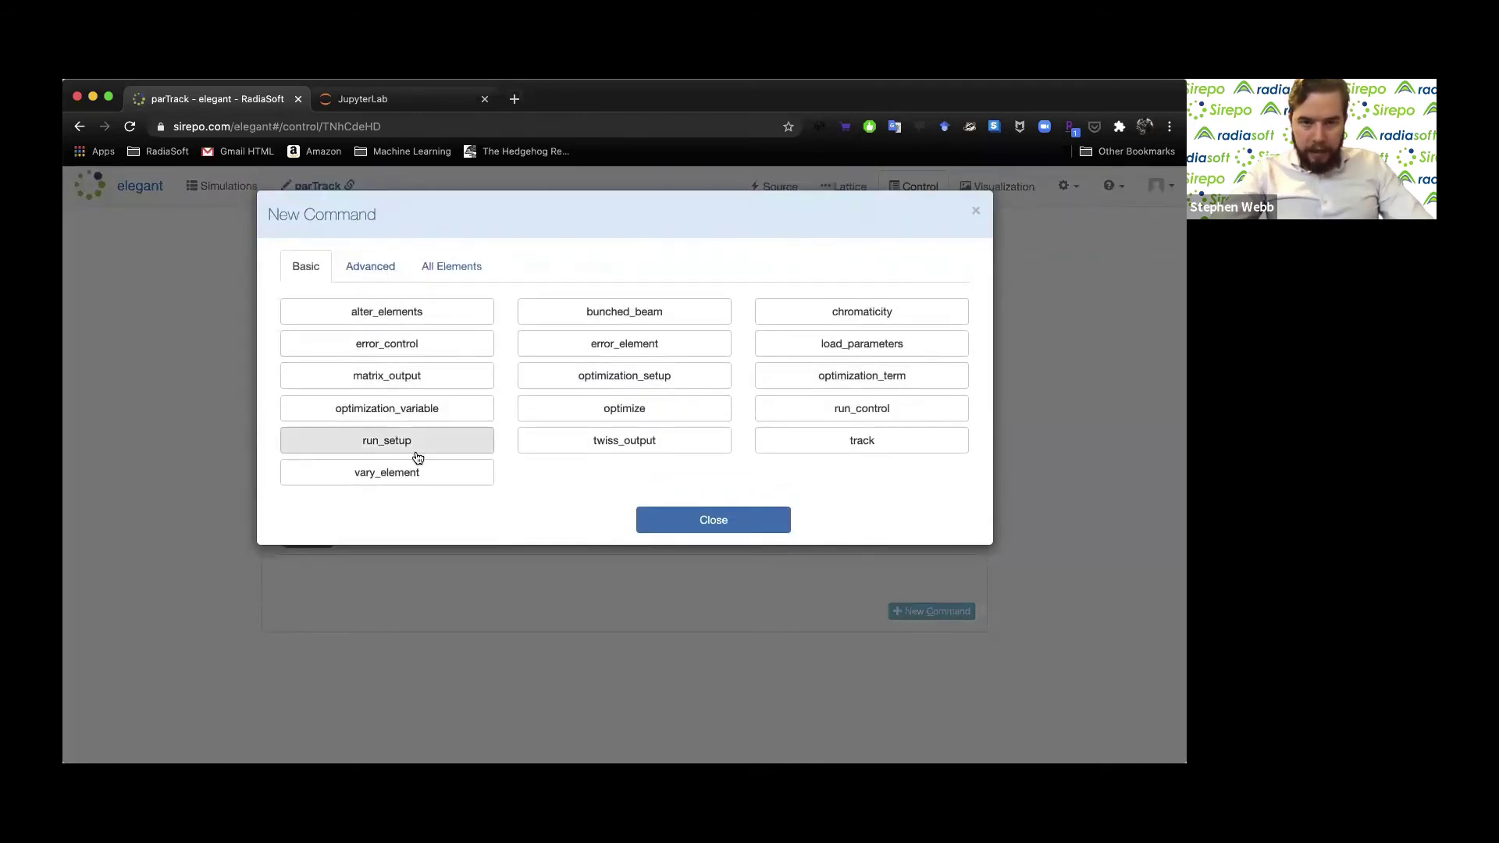
{"action": "left_click", "coordinate": [381, 267]}
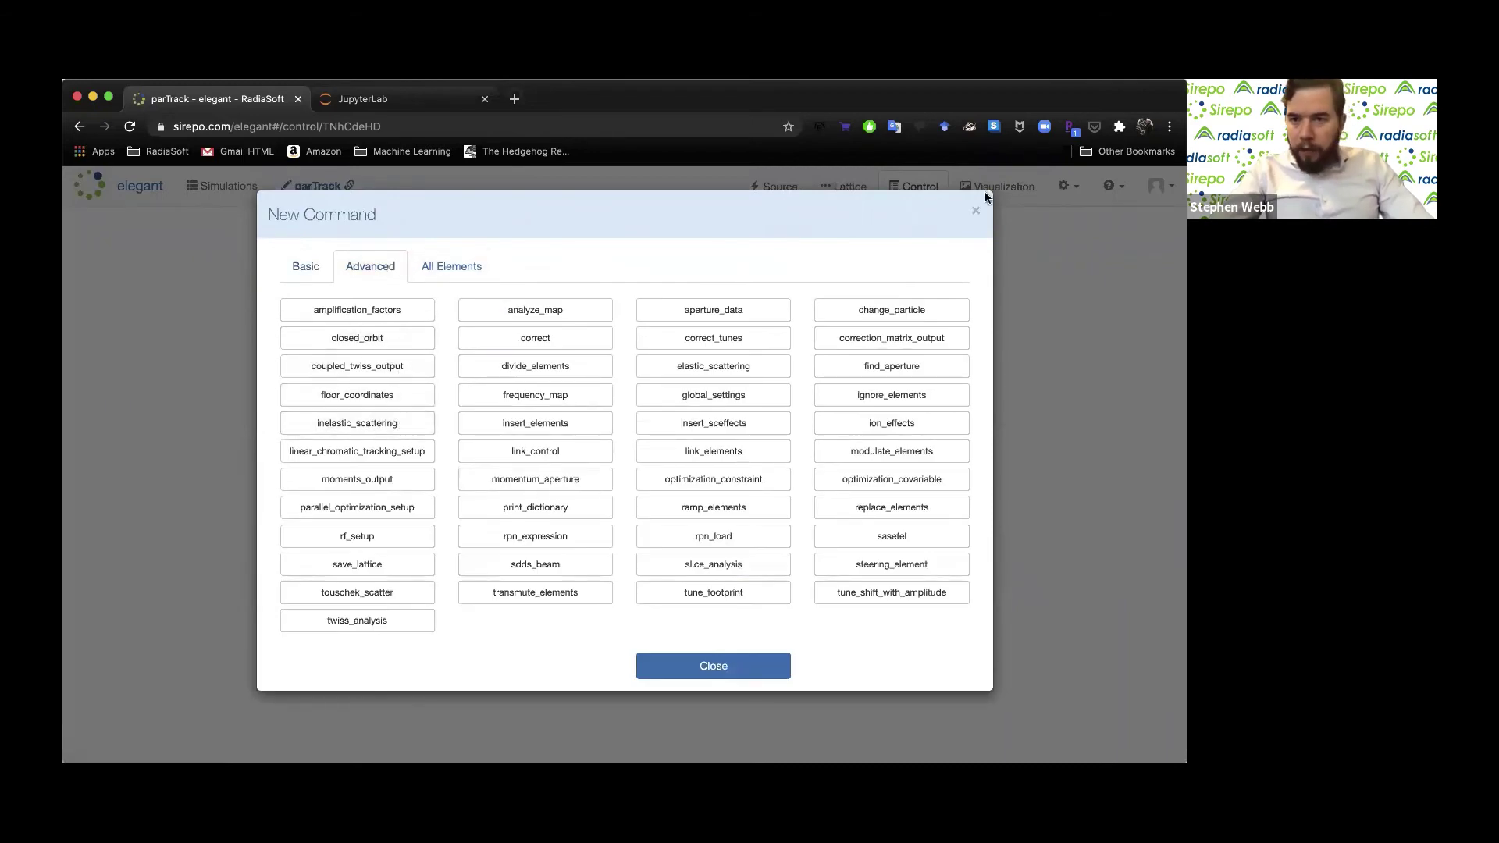
{"action": "left_click", "coordinate": [974, 209]}
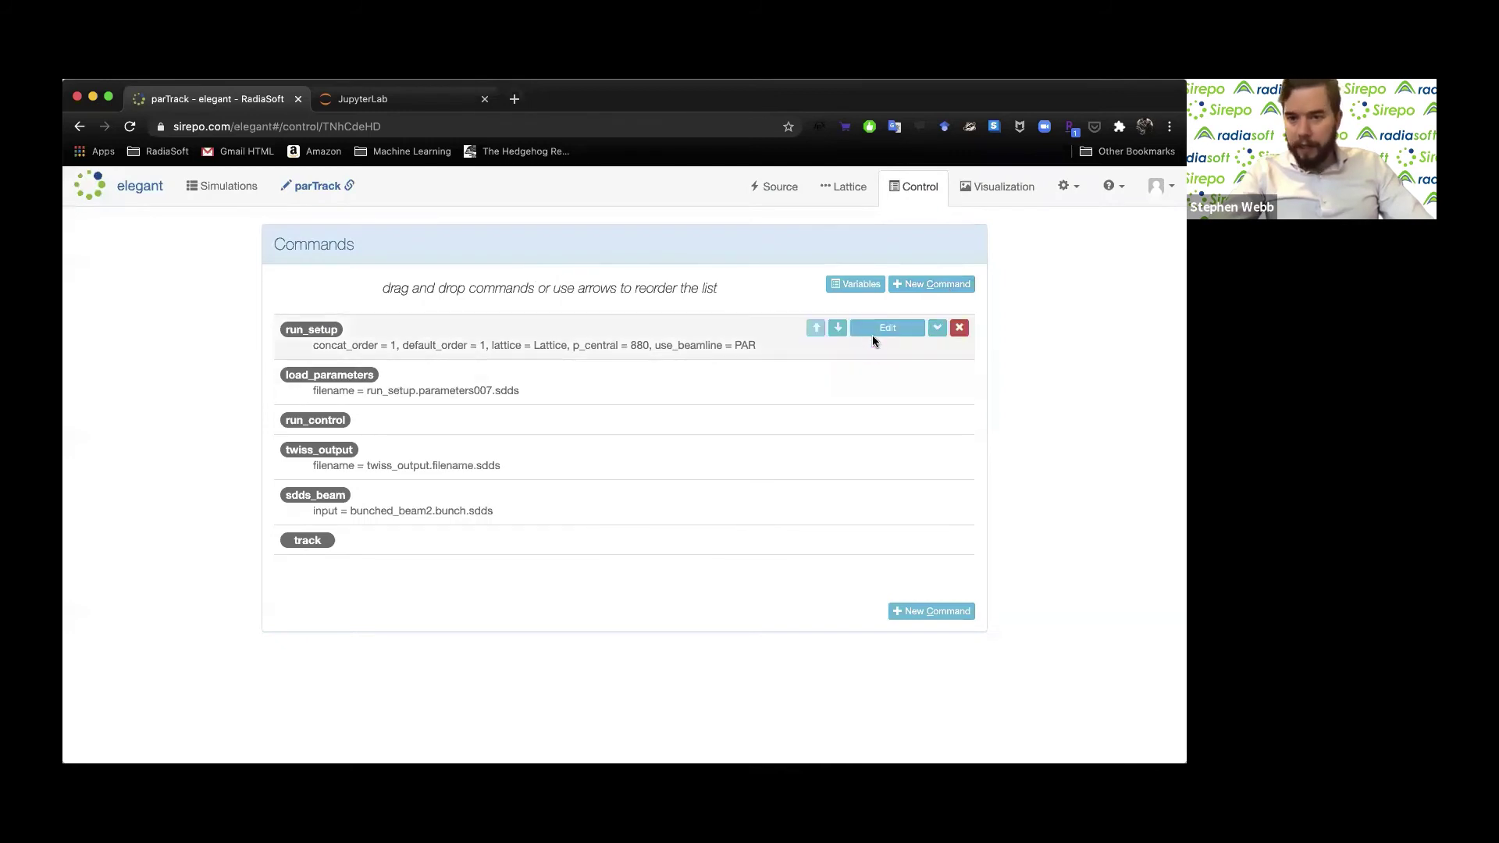
Set run_setup to write run_setup.sigma.sdds, run_setup.centroid.sdds and run_setup.output.sdds, and save the changes
{"action": "left_click", "coordinate": [884, 332]}
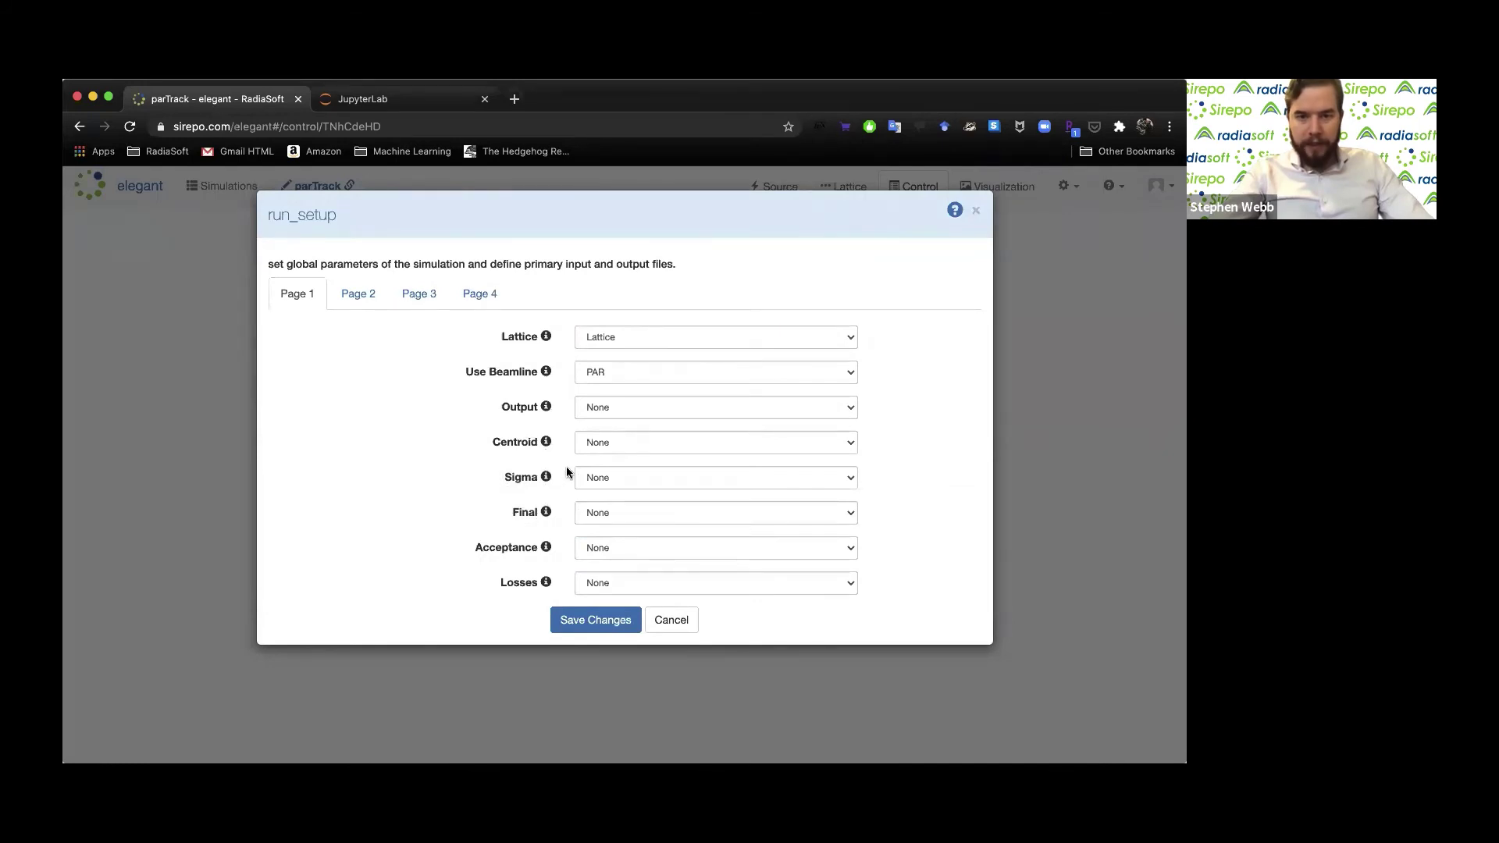
{"action": "left_click", "coordinate": [591, 477]}
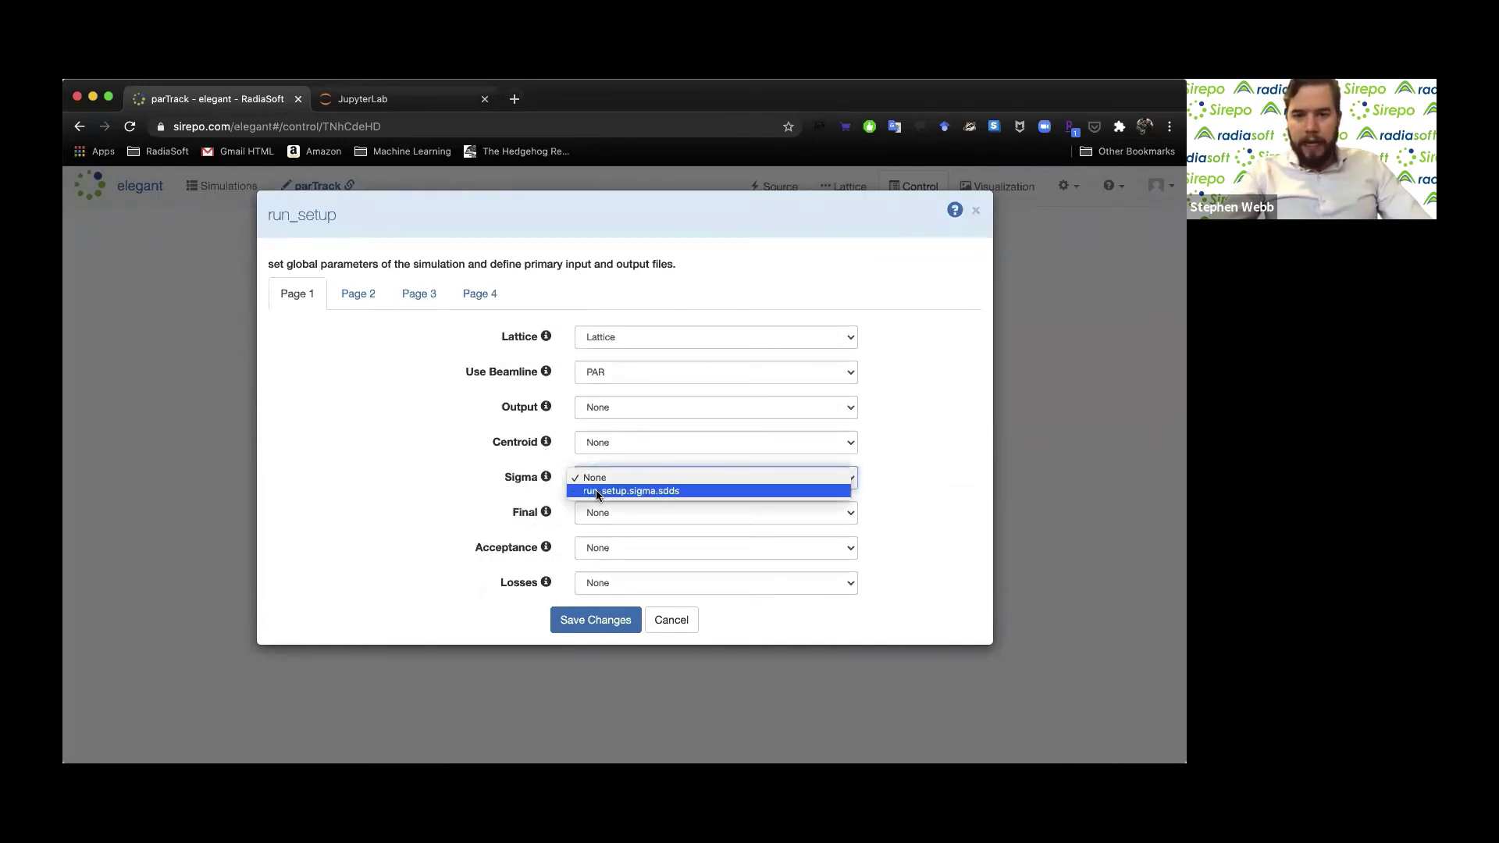
{"action": "left_click", "coordinate": [551, 466]}
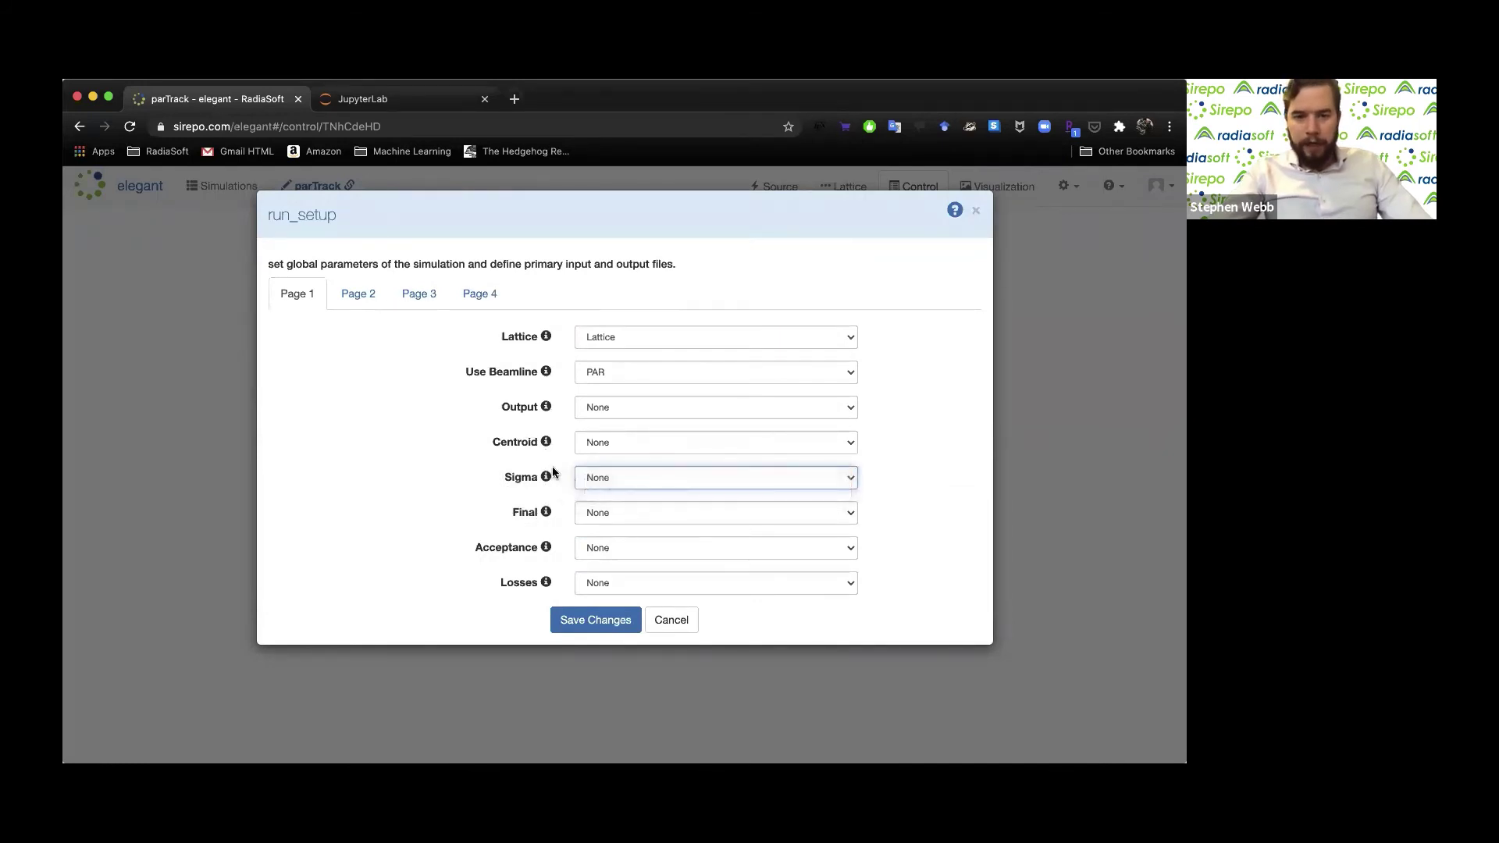
{"action": "left_click", "coordinate": [630, 477]}
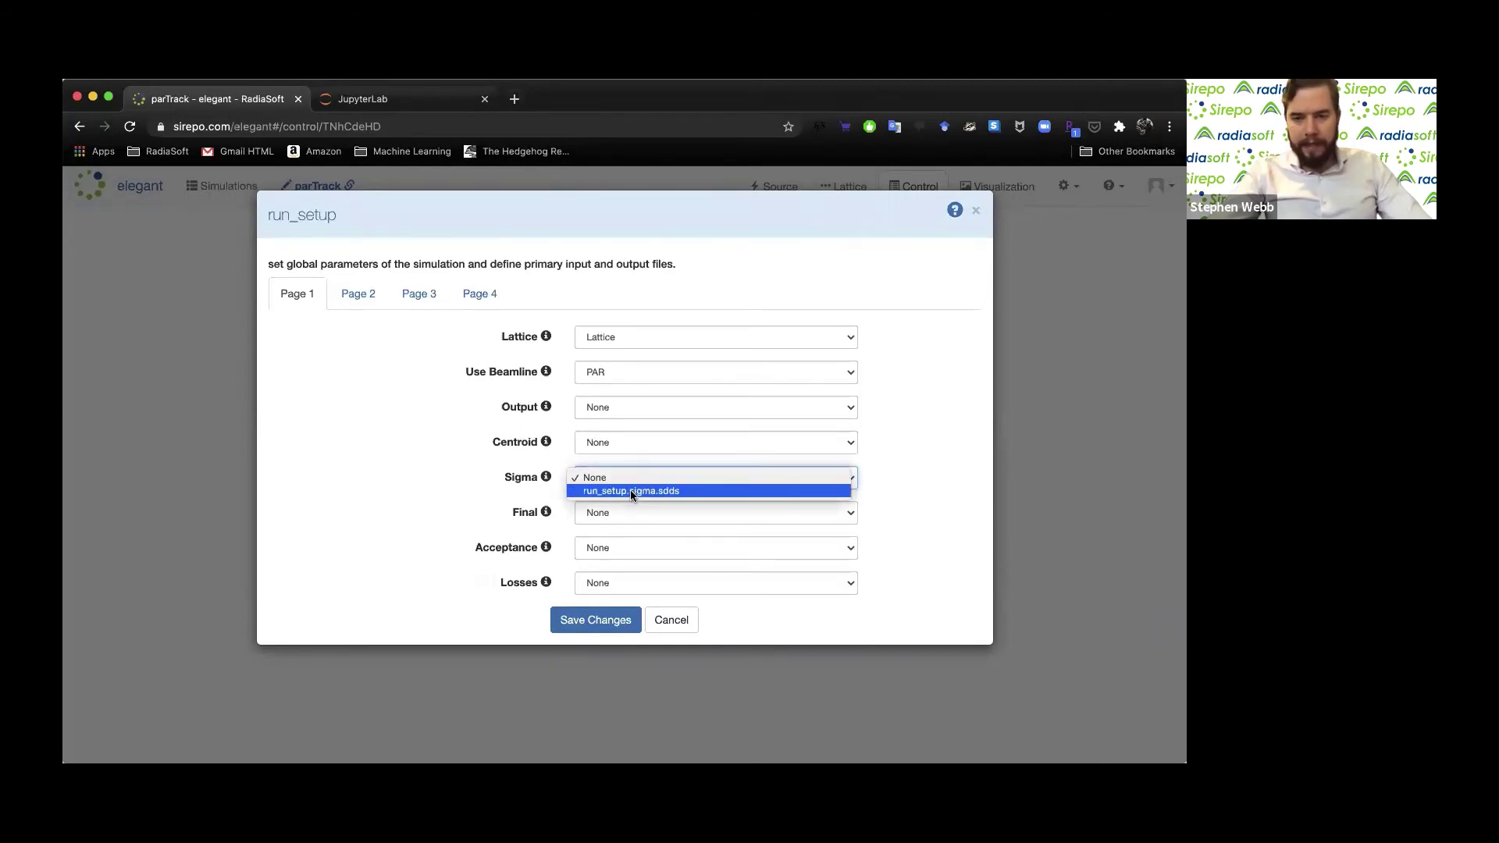
{"action": "left_click", "coordinate": [630, 490]}
{"action": "left_click", "coordinate": [591, 444]}
{"action": "left_click", "coordinate": [598, 456]}
{"action": "left_click", "coordinate": [597, 408]}
{"action": "left_click", "coordinate": [599, 422]}
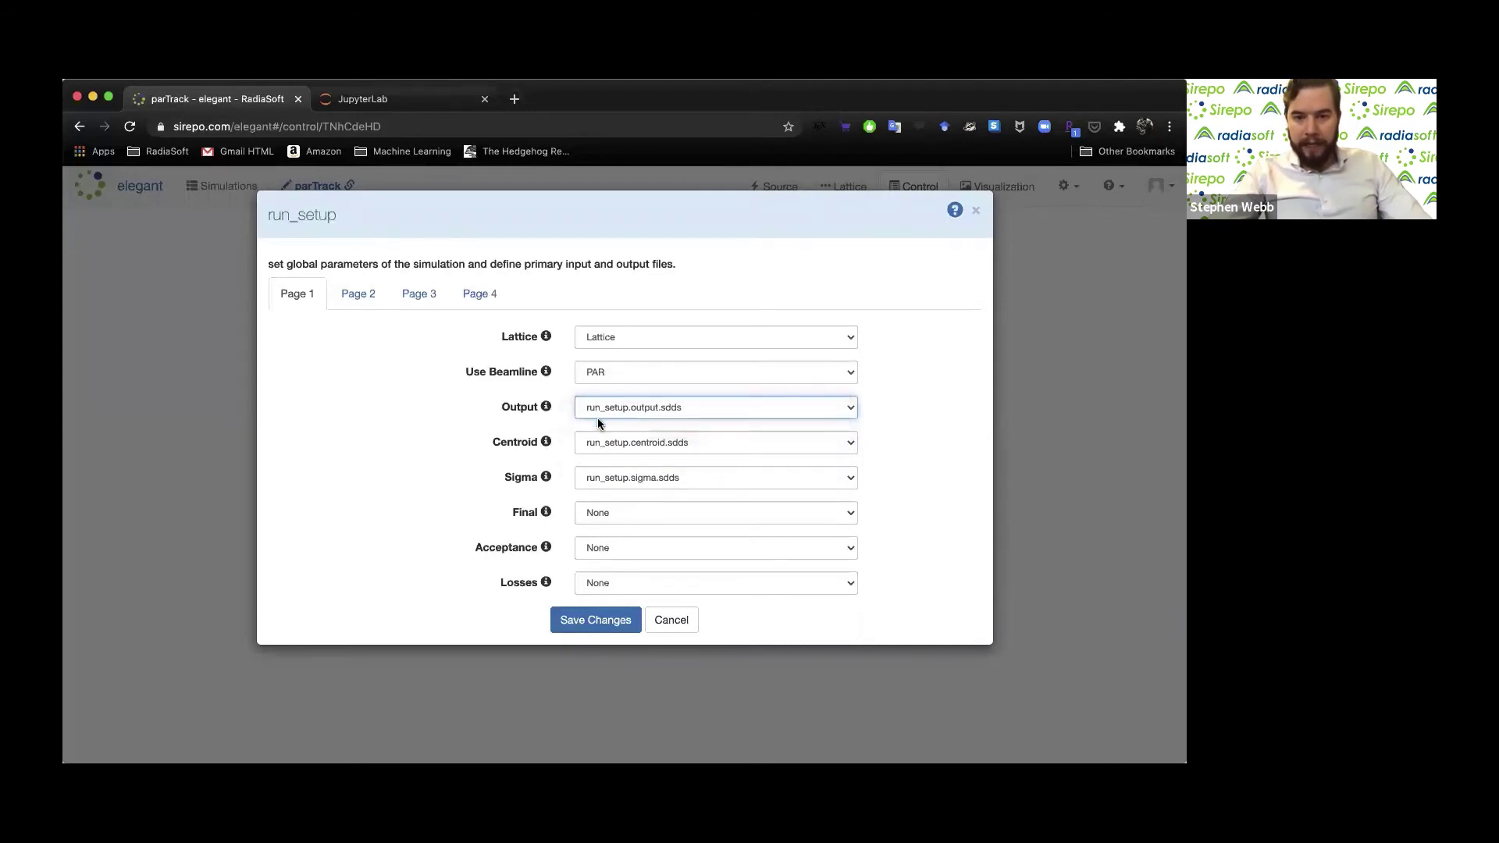
{"action": "left_click", "coordinate": [580, 625]}
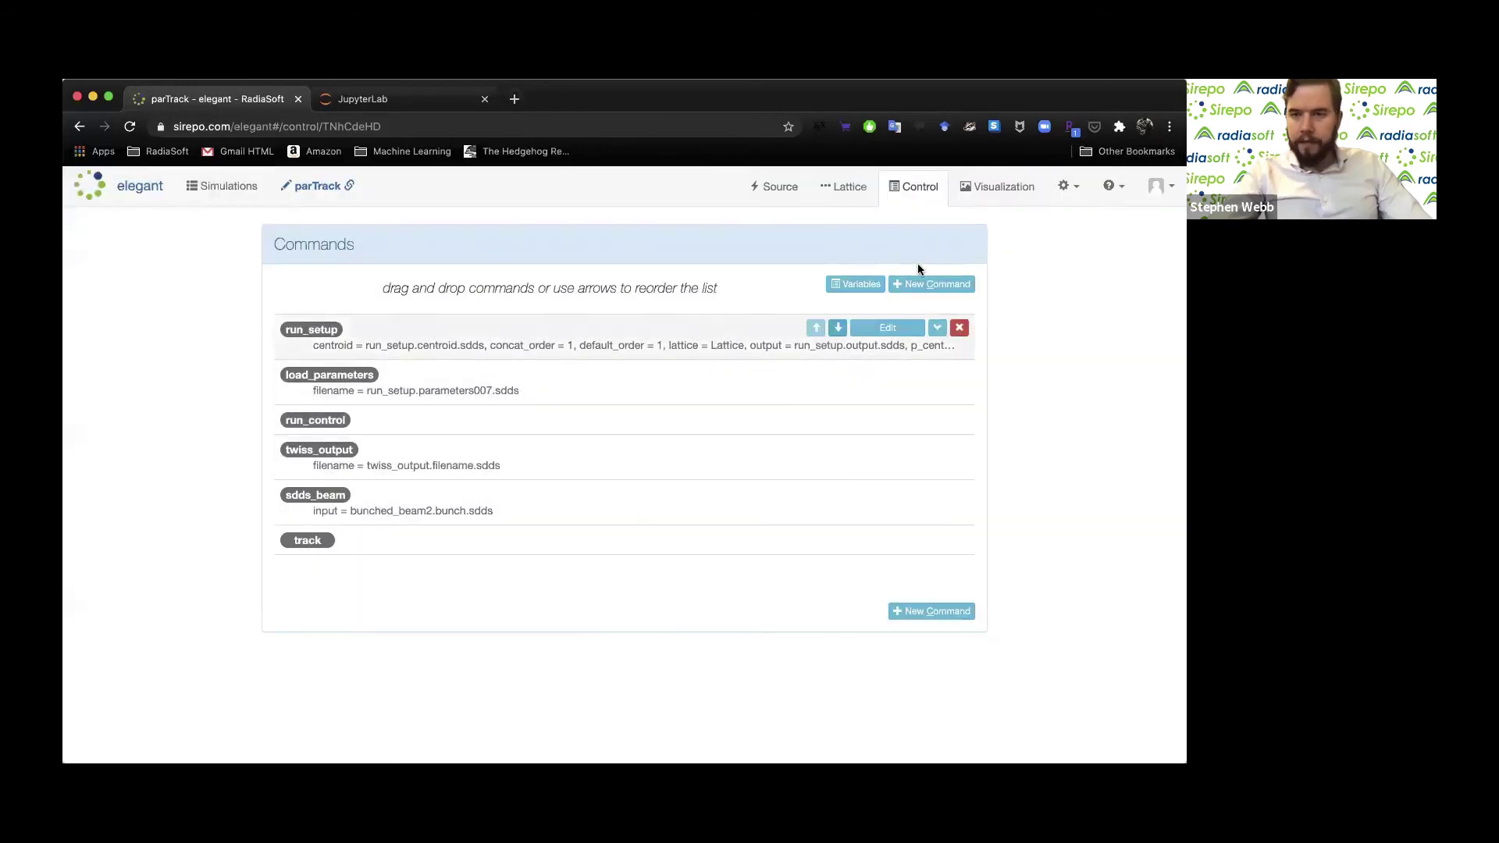
Run a new simulation of the PAR beamline and look at the run_setup.centroid report
{"action": "left_click", "coordinate": [968, 197]}
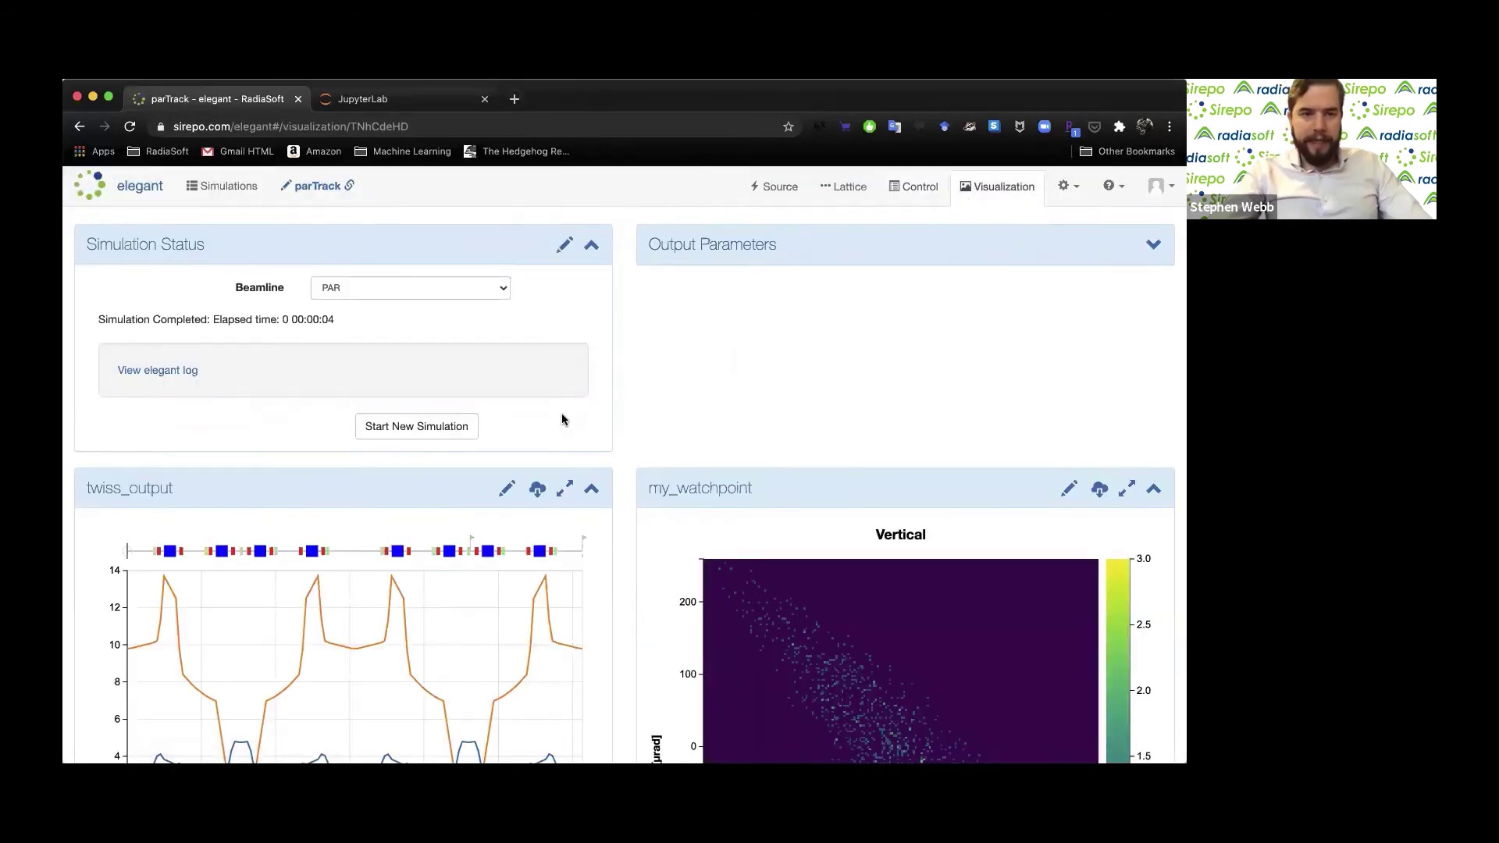
{"action": "left_click", "coordinate": [417, 426]}
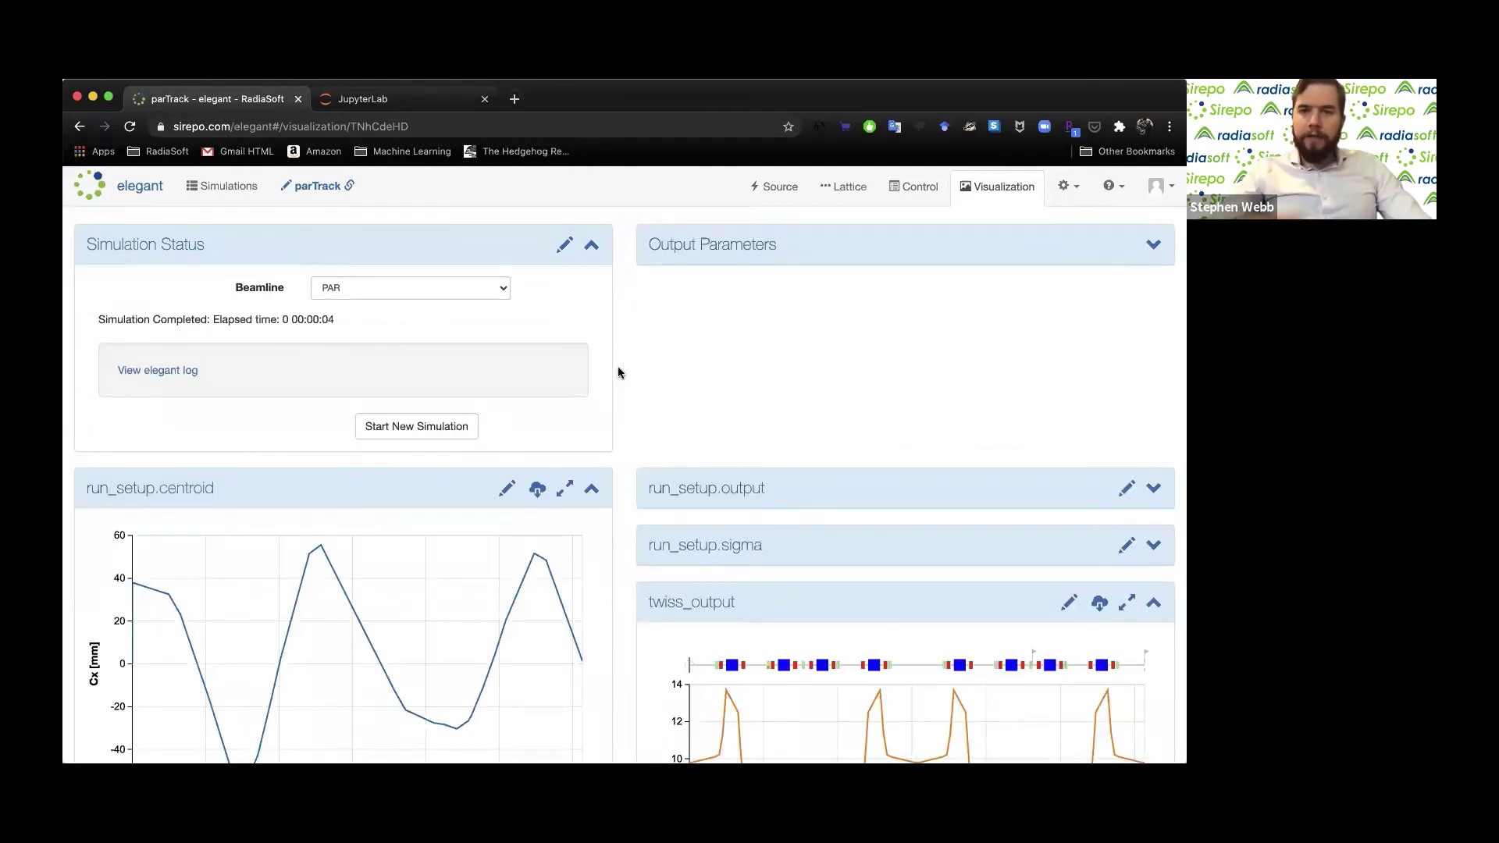
{"action": "scroll", "coordinate": [616, 457], "scroll_direction": "down", "scroll_amount": 3}
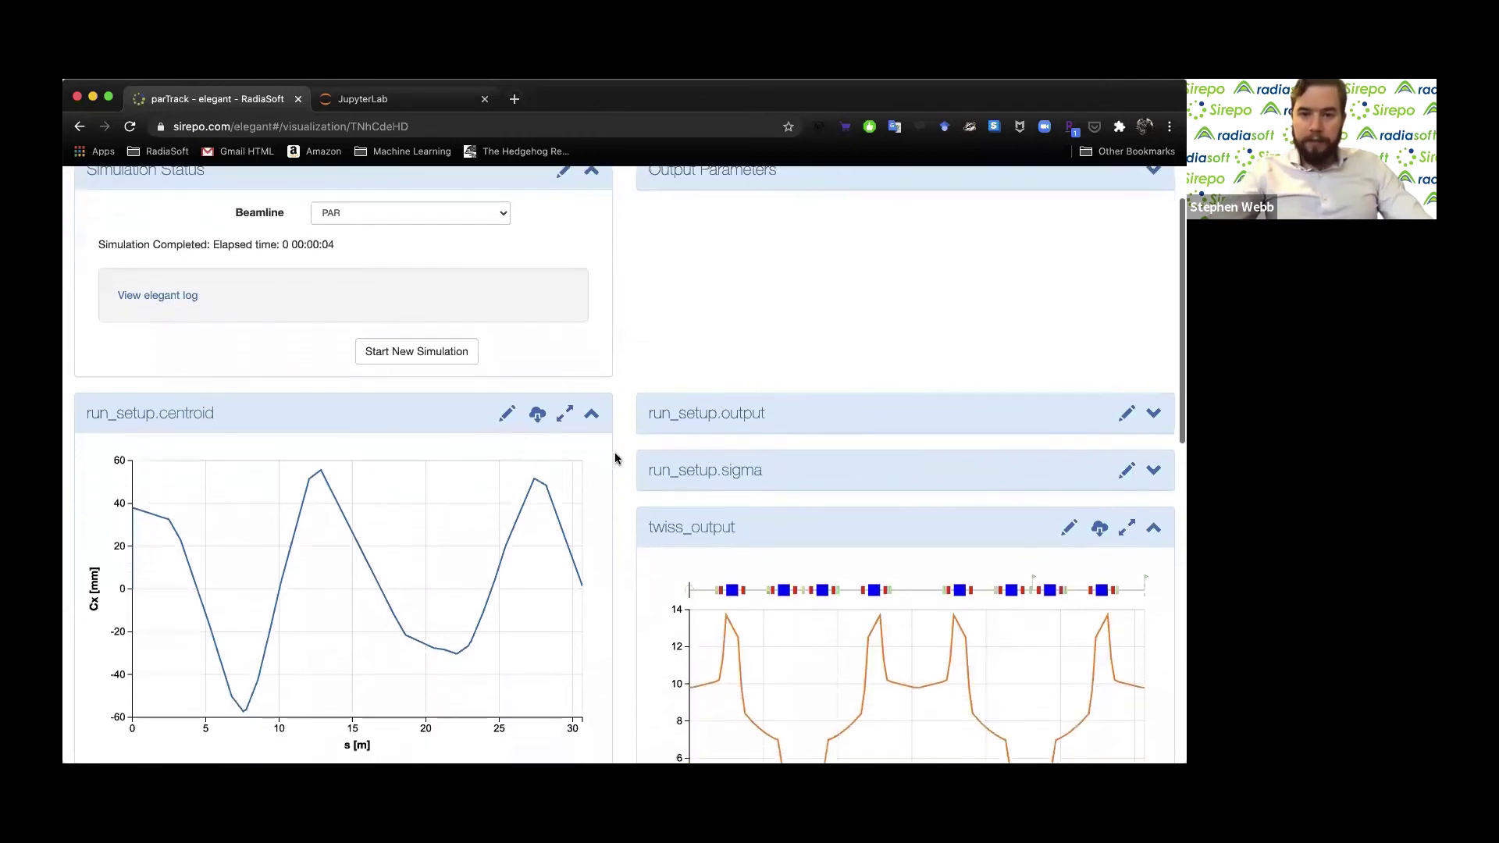
{"action": "scroll", "coordinate": [617, 486], "scroll_direction": "down", "scroll_amount": 1}
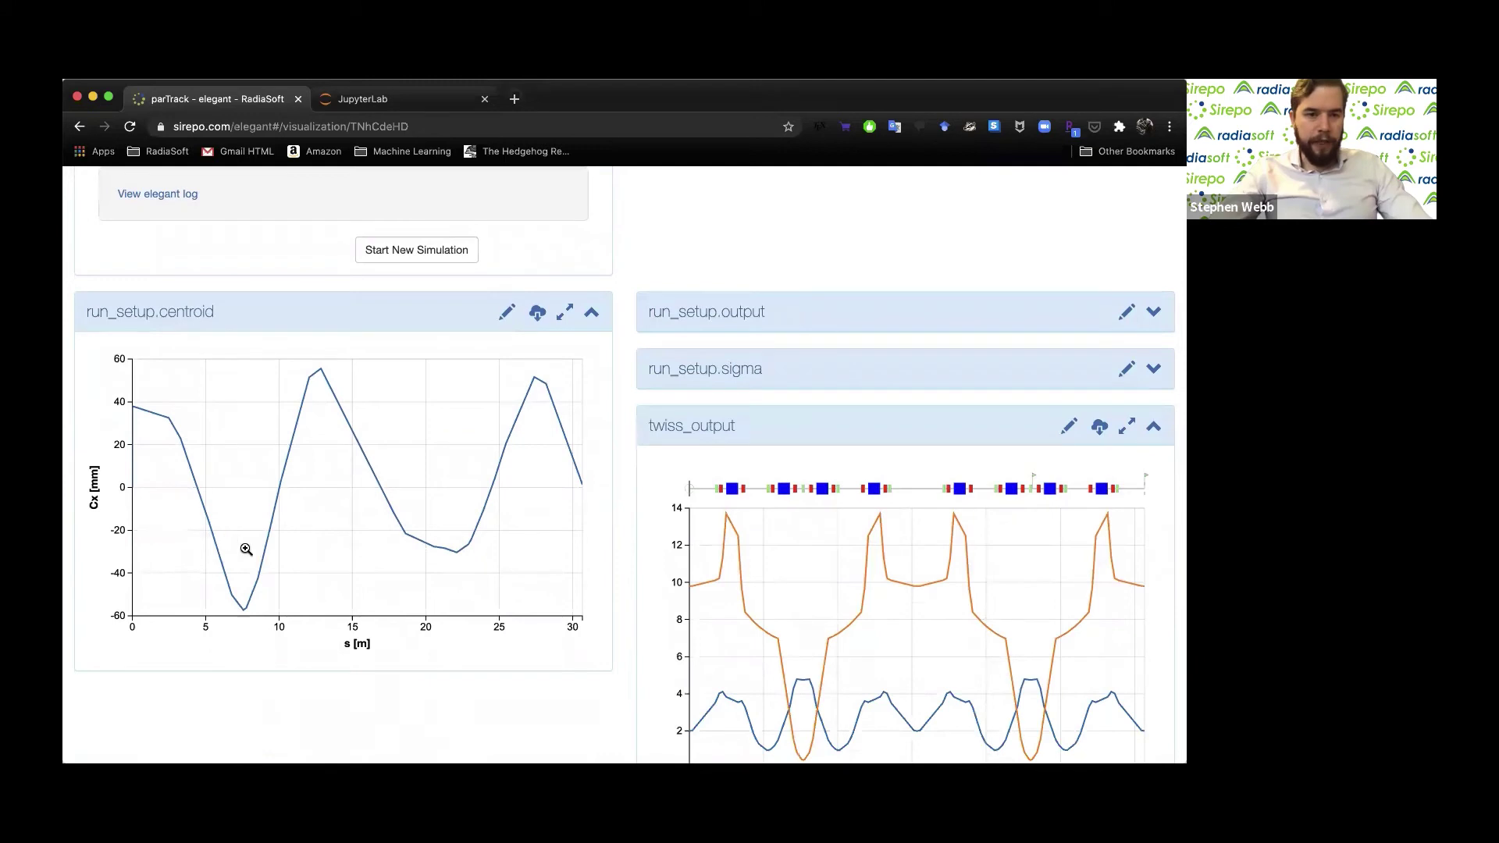
Plot Cy vertically in the run_setup.centroid report and turn on its lattice overlay
{"action": "left_click", "coordinate": [506, 313]}
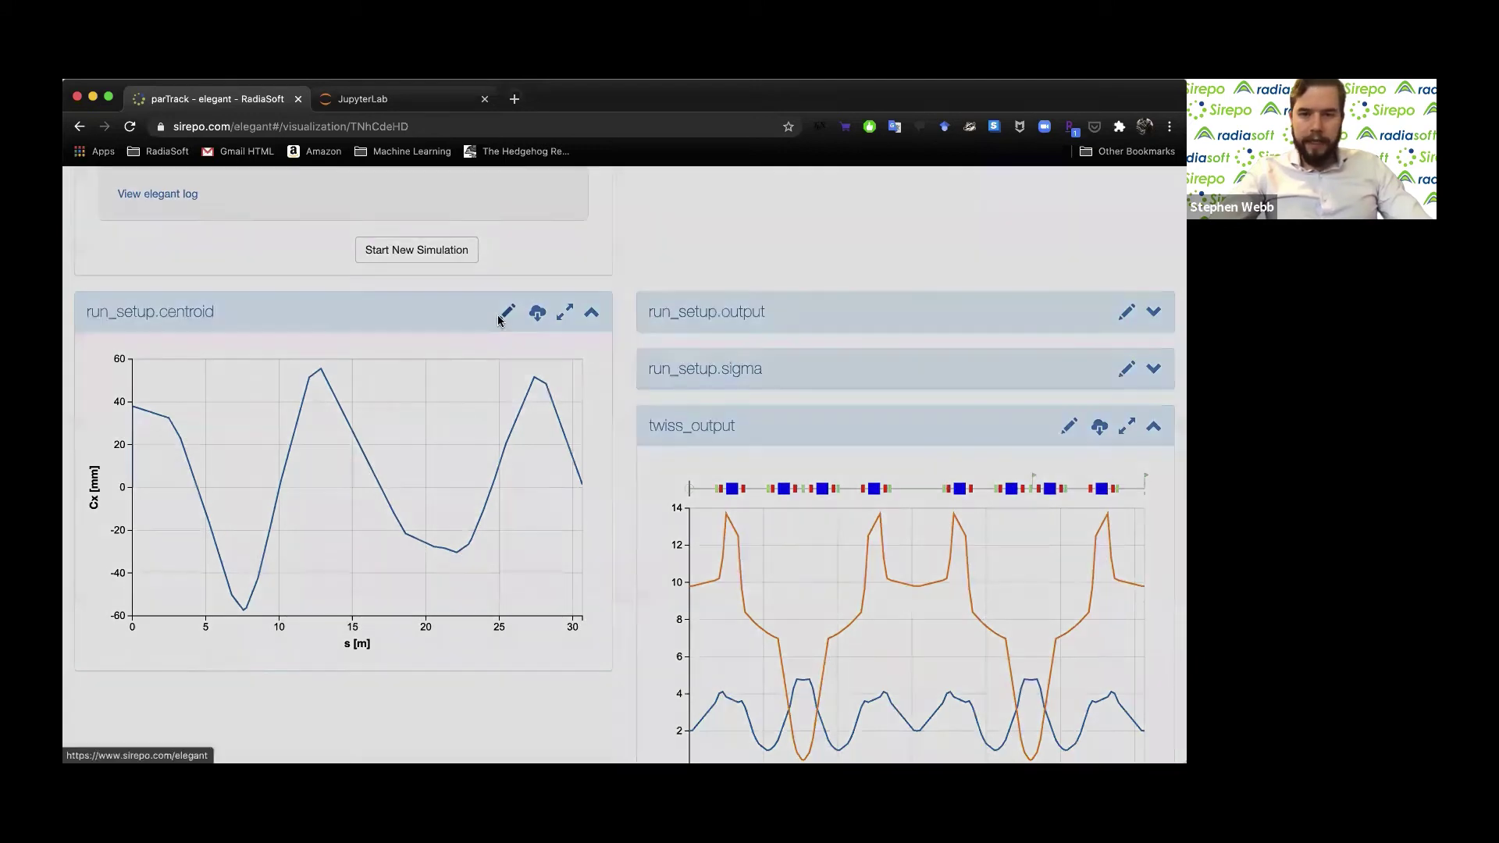
{"action": "left_click", "coordinate": [793, 352]}
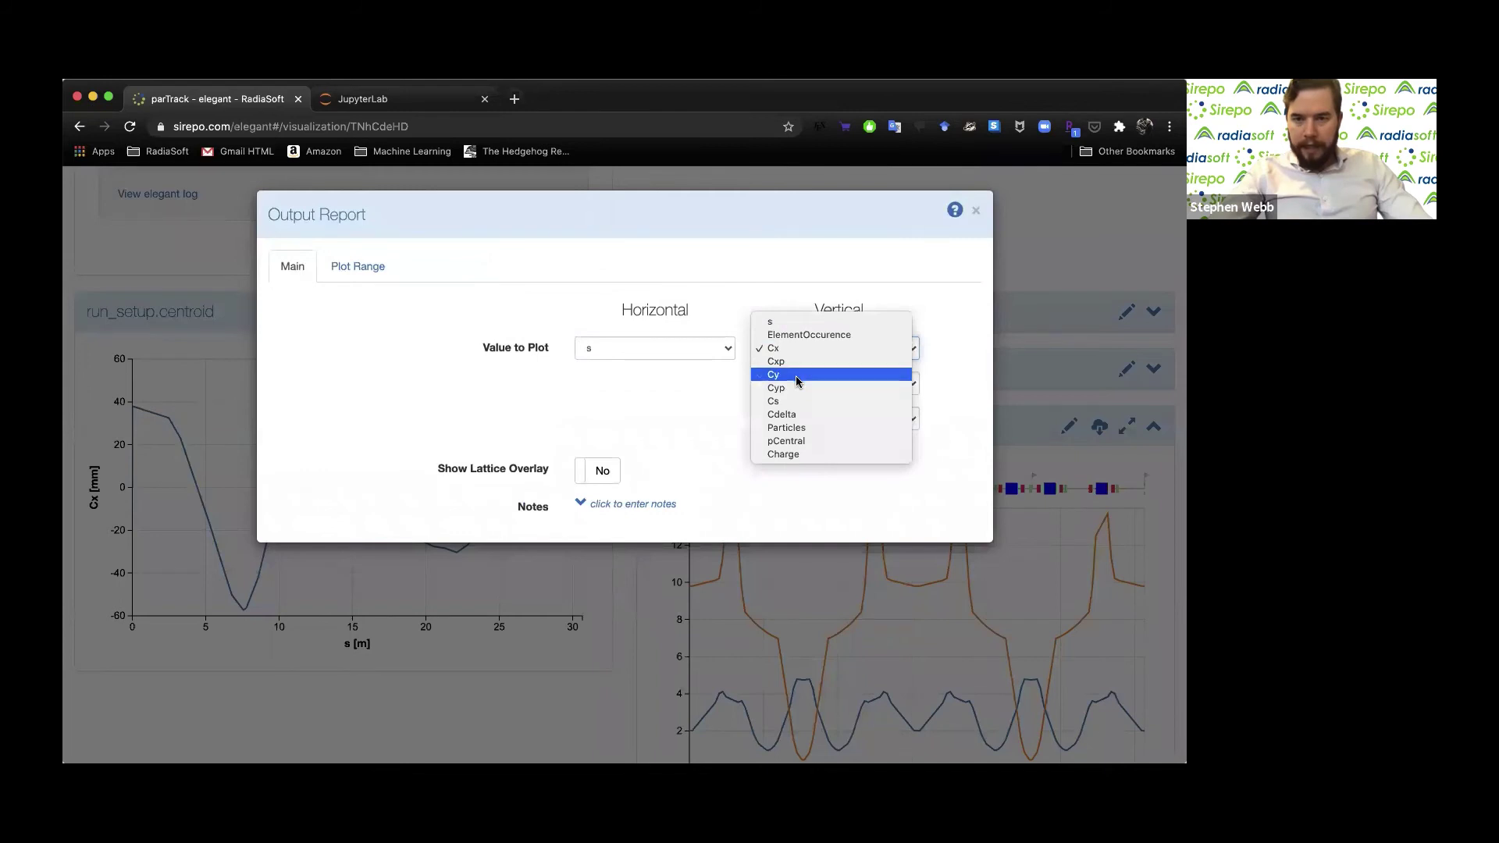
{"action": "left_click", "coordinate": [798, 375]}
{"action": "left_click", "coordinate": [598, 470]}
{"action": "left_click", "coordinate": [591, 539]}
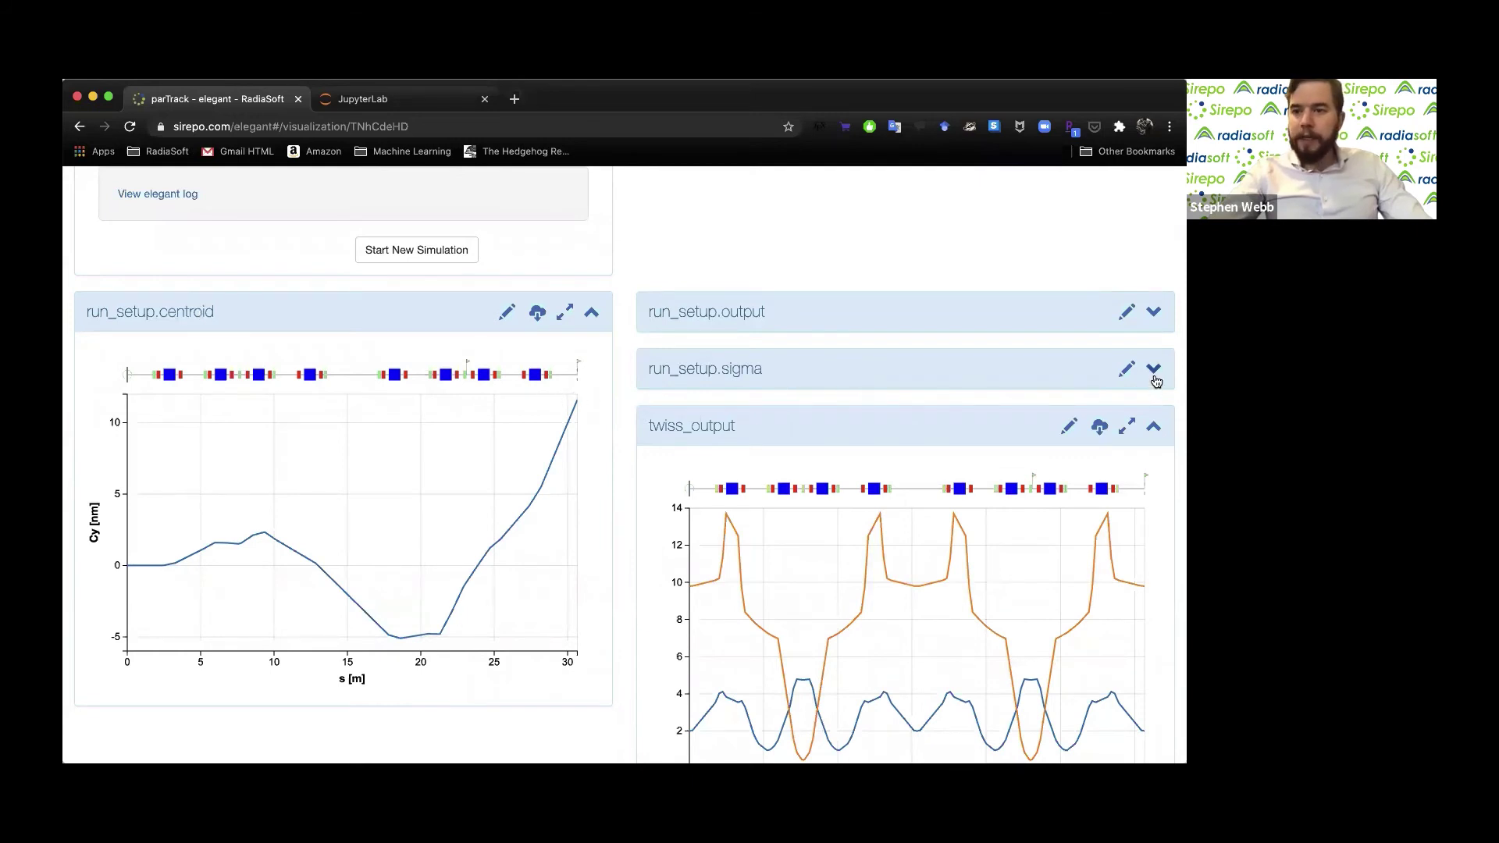
Expand the run_setup.sigma report, plot Sx vertically and turn on its lattice overlay
{"action": "left_click", "coordinate": [1155, 373]}
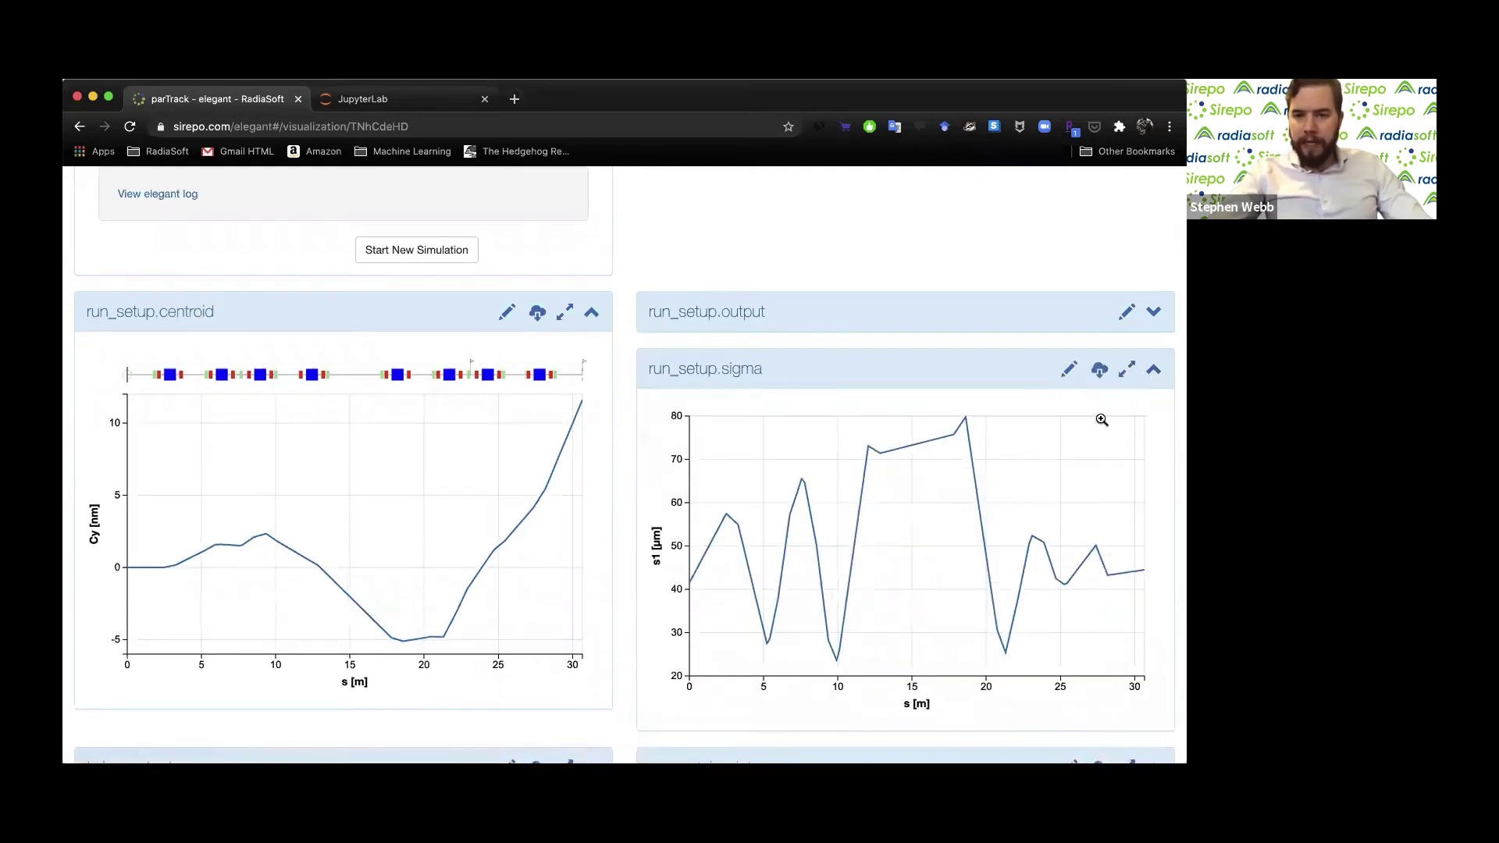
{"action": "left_click", "coordinate": [1068, 370]}
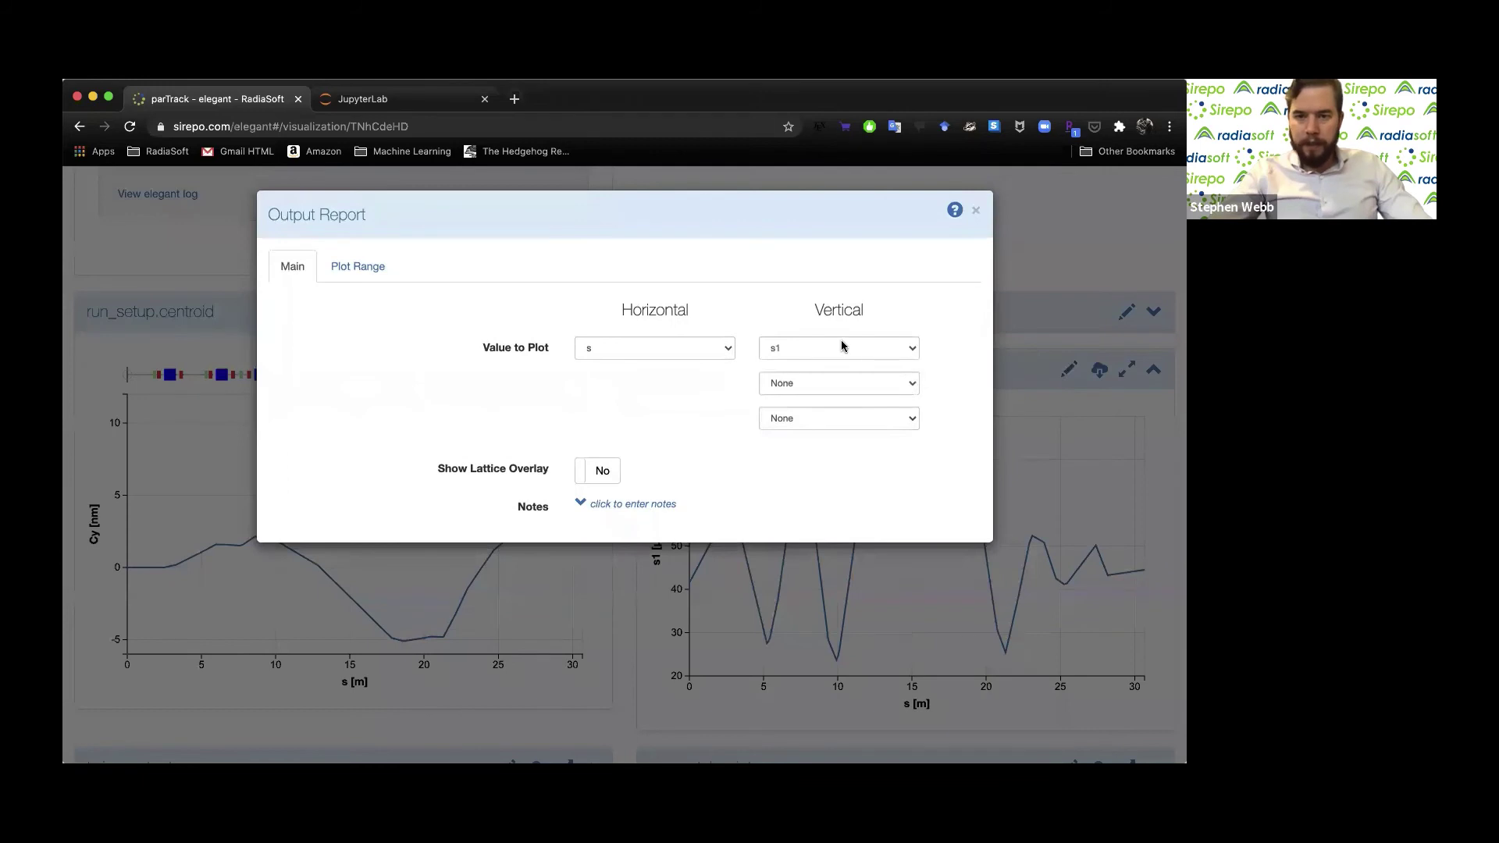
{"action": "left_click", "coordinate": [975, 211]}
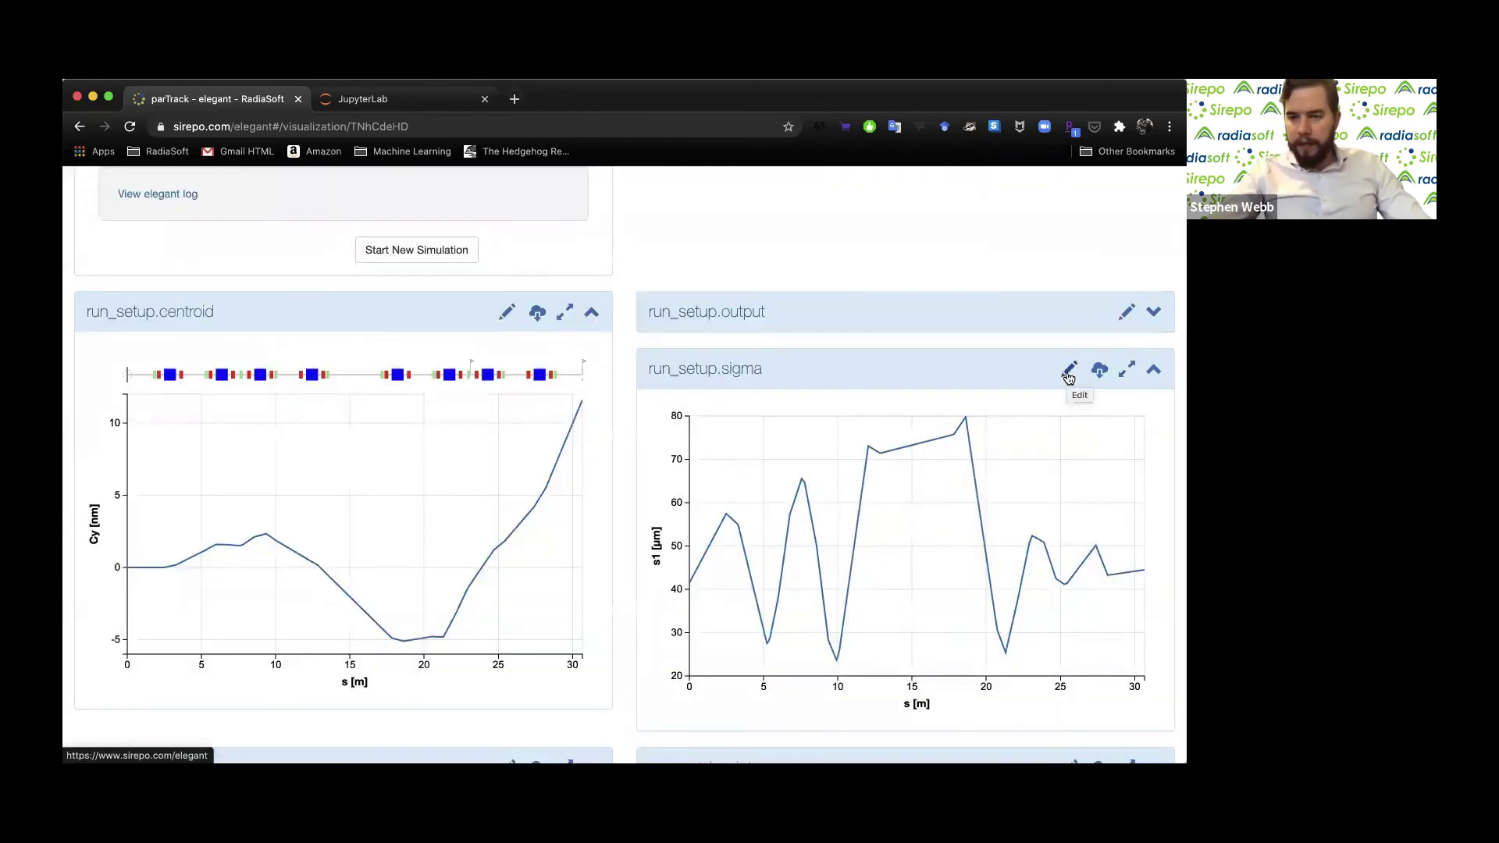
{"action": "left_click", "coordinate": [1068, 373]}
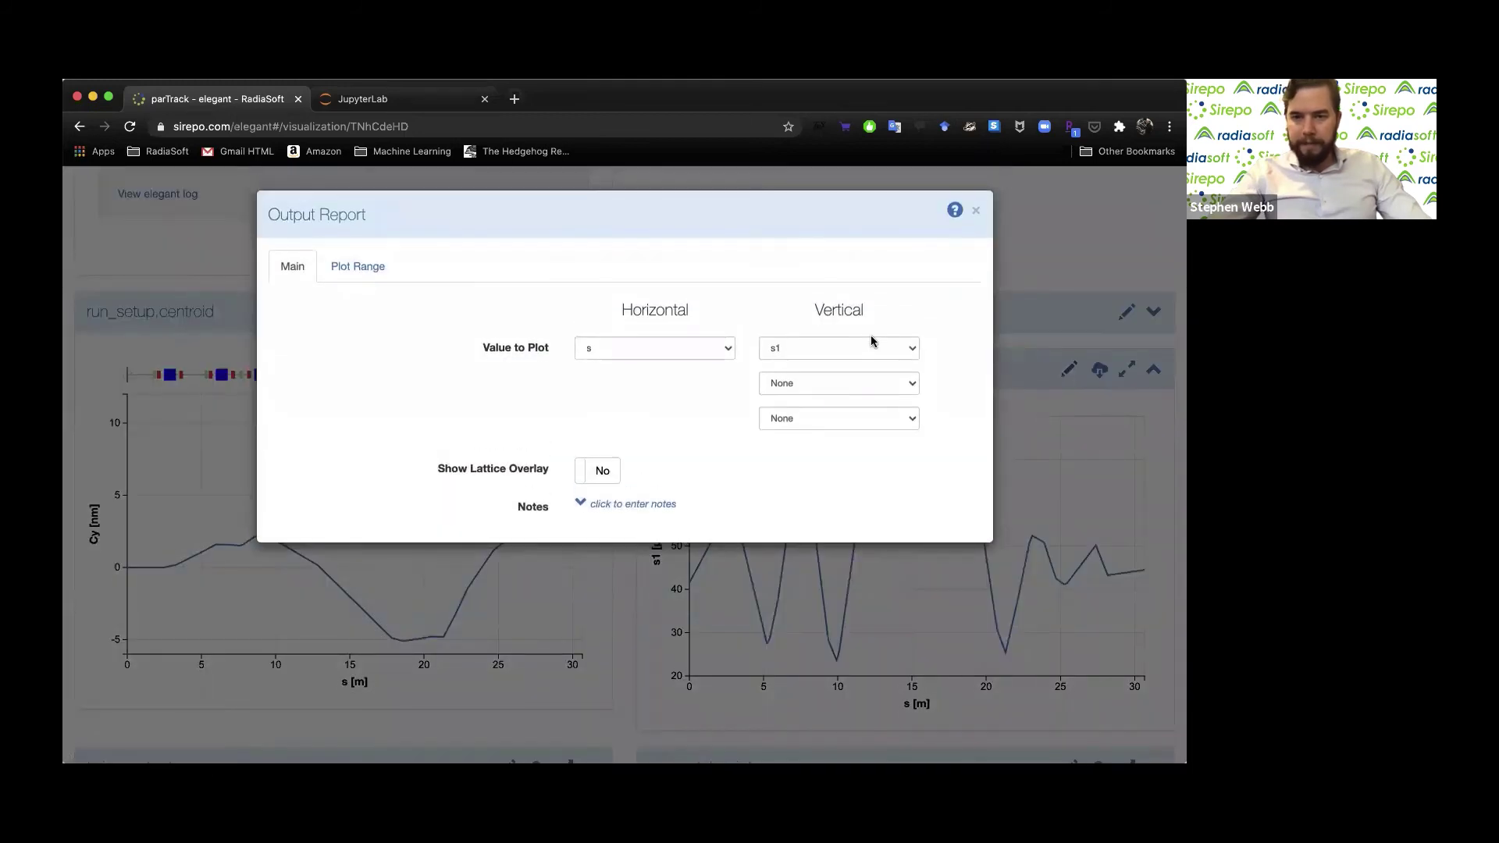
{"action": "left_click", "coordinate": [859, 347]}
{"action": "scroll", "coordinate": [853, 547], "scroll_direction": "down", "scroll_amount": 5}
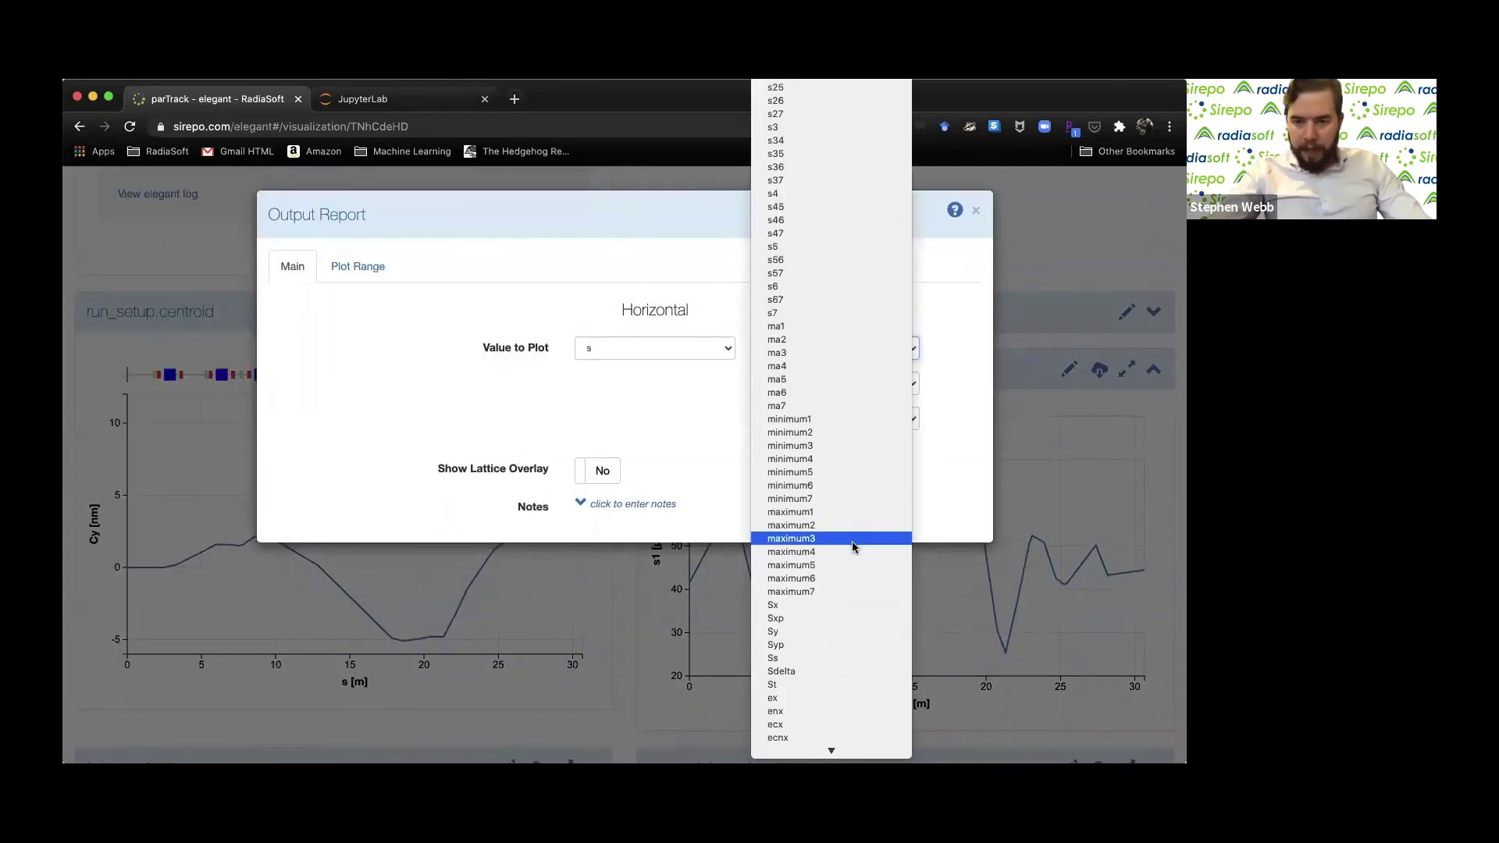
{"action": "left_click", "coordinate": [843, 515]}
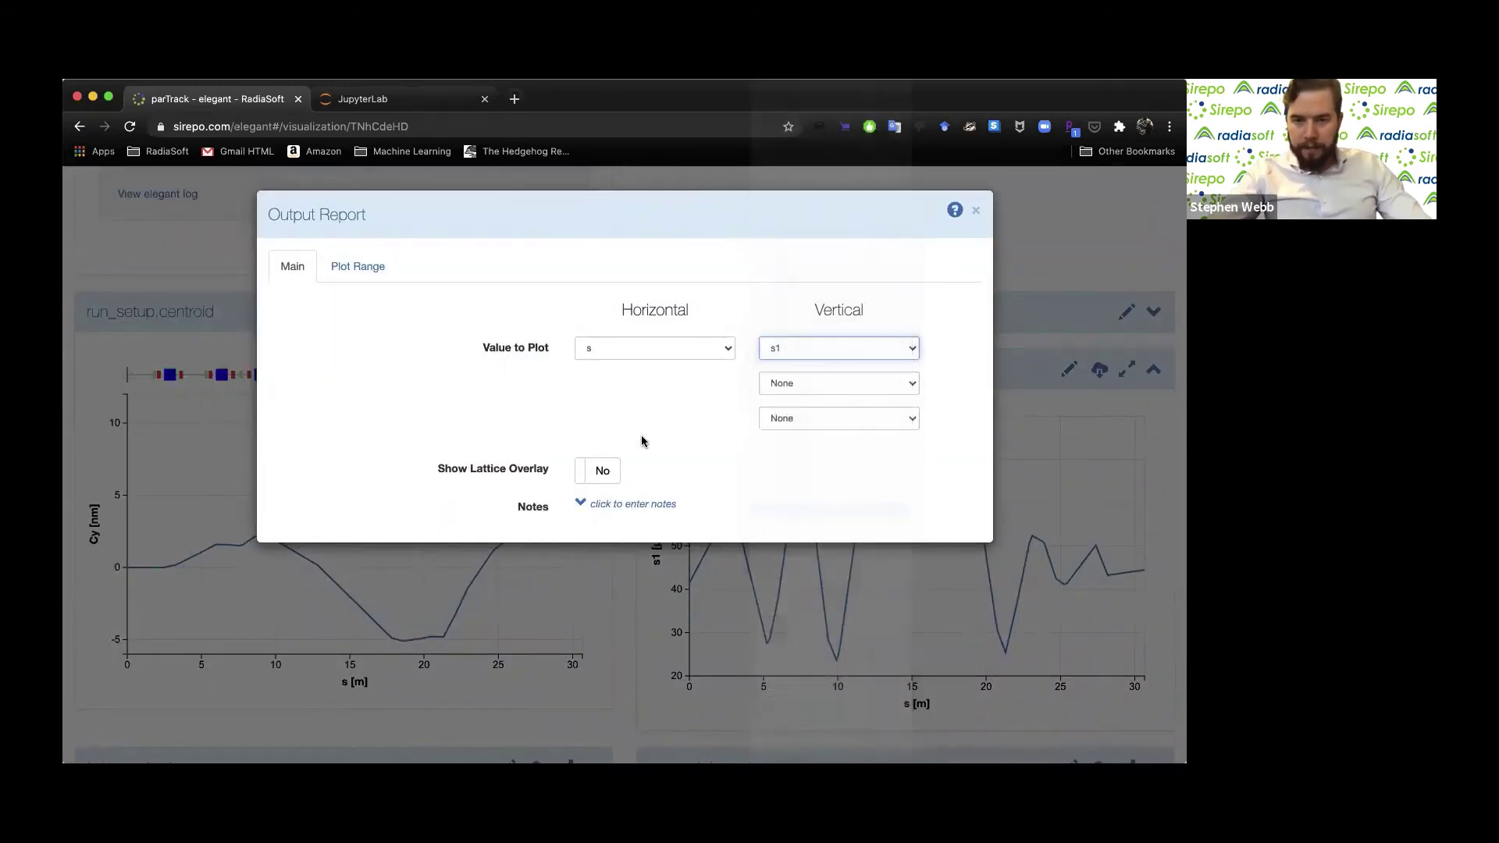
{"action": "left_click", "coordinate": [597, 471]}
{"action": "left_click", "coordinate": [588, 545]}
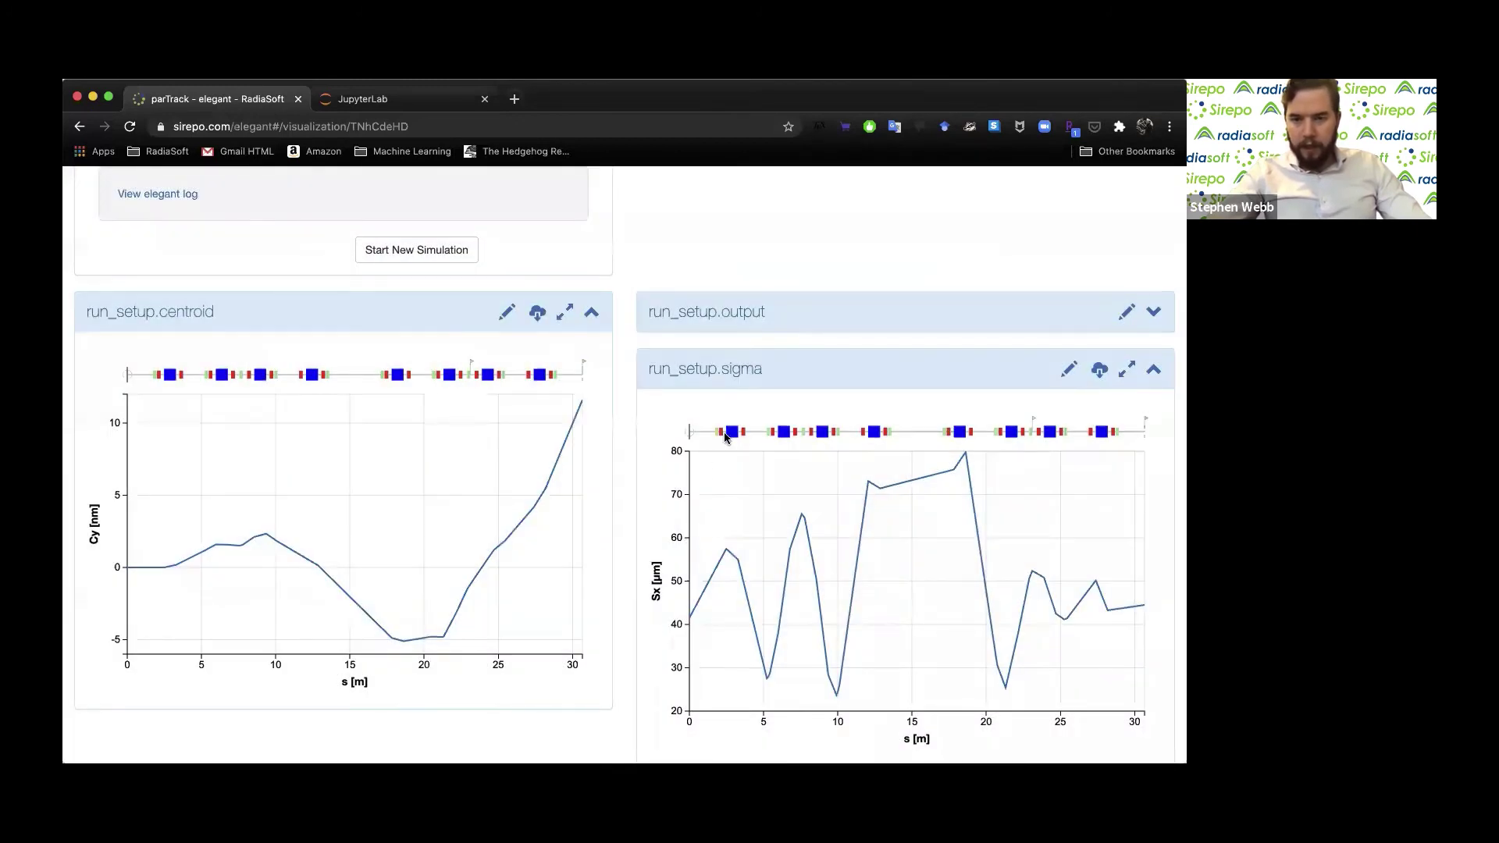
View the download formats for the run_setup.sigma report without downloading, and look over the remaining plots down to W1
{"action": "left_click", "coordinate": [1099, 372]}
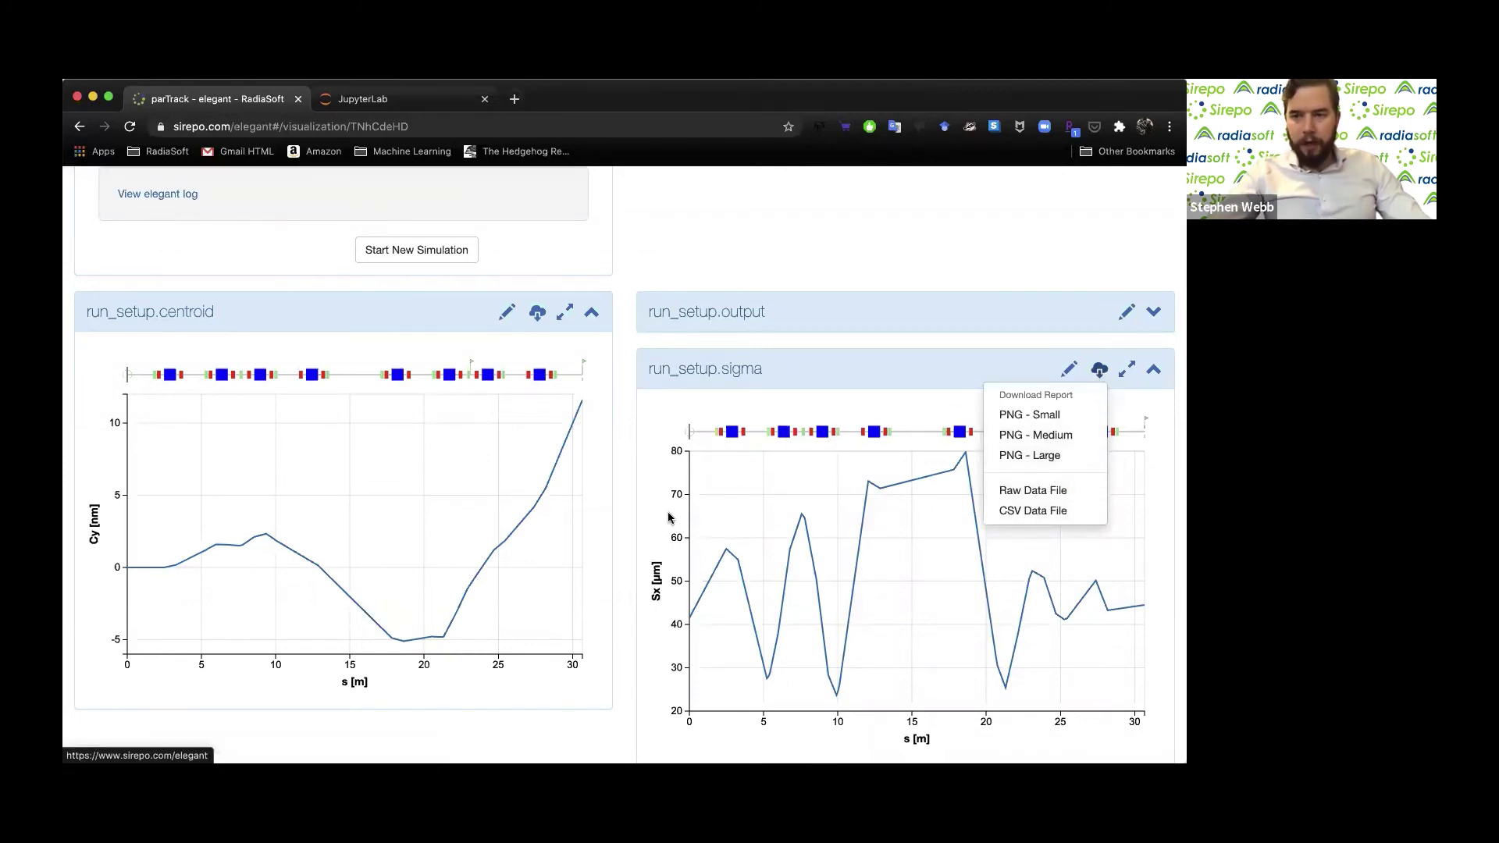
{"action": "left_click", "coordinate": [621, 475]}
{"action": "scroll", "coordinate": [634, 511], "scroll_direction": "down", "scroll_amount": 1}
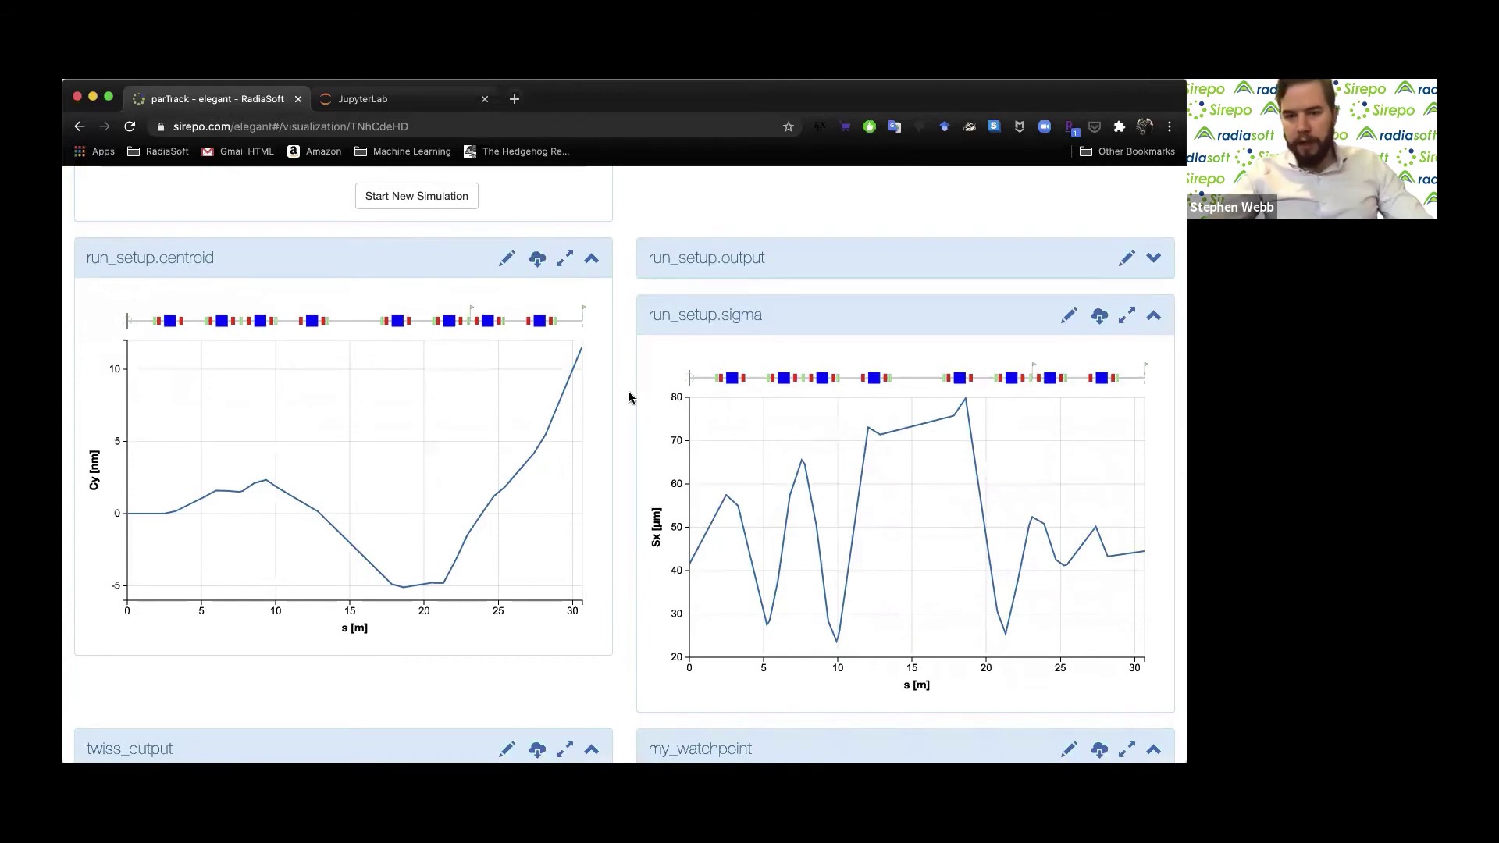
{"action": "scroll", "coordinate": [629, 398], "scroll_direction": "down", "scroll_amount": 10}
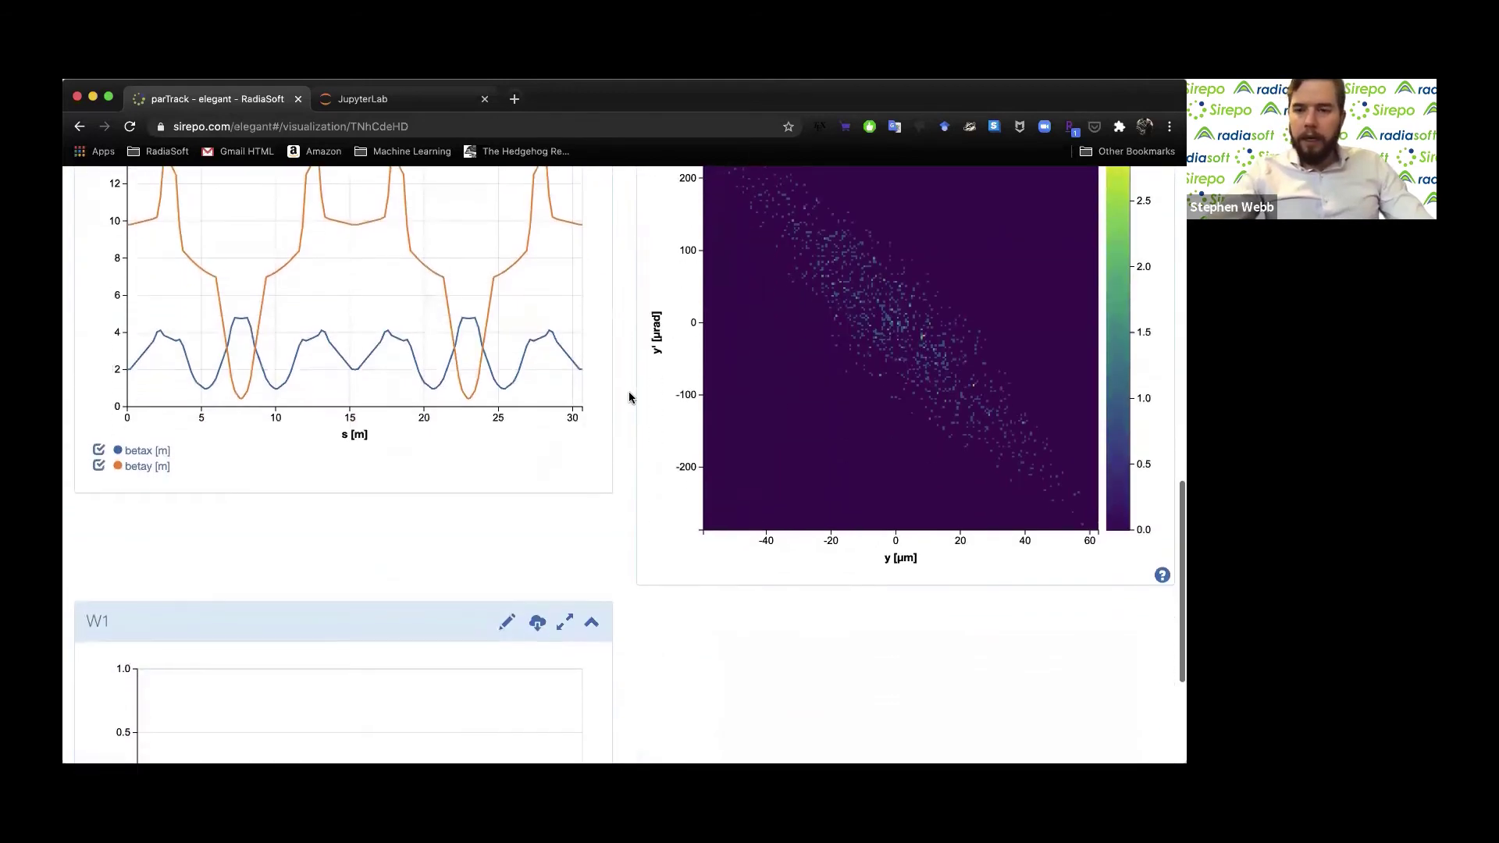
{"action": "scroll", "coordinate": [628, 414], "scroll_direction": "down", "scroll_amount": 3}
{"action": "scroll", "coordinate": [625, 433], "scroll_direction": "up", "scroll_amount": 2}
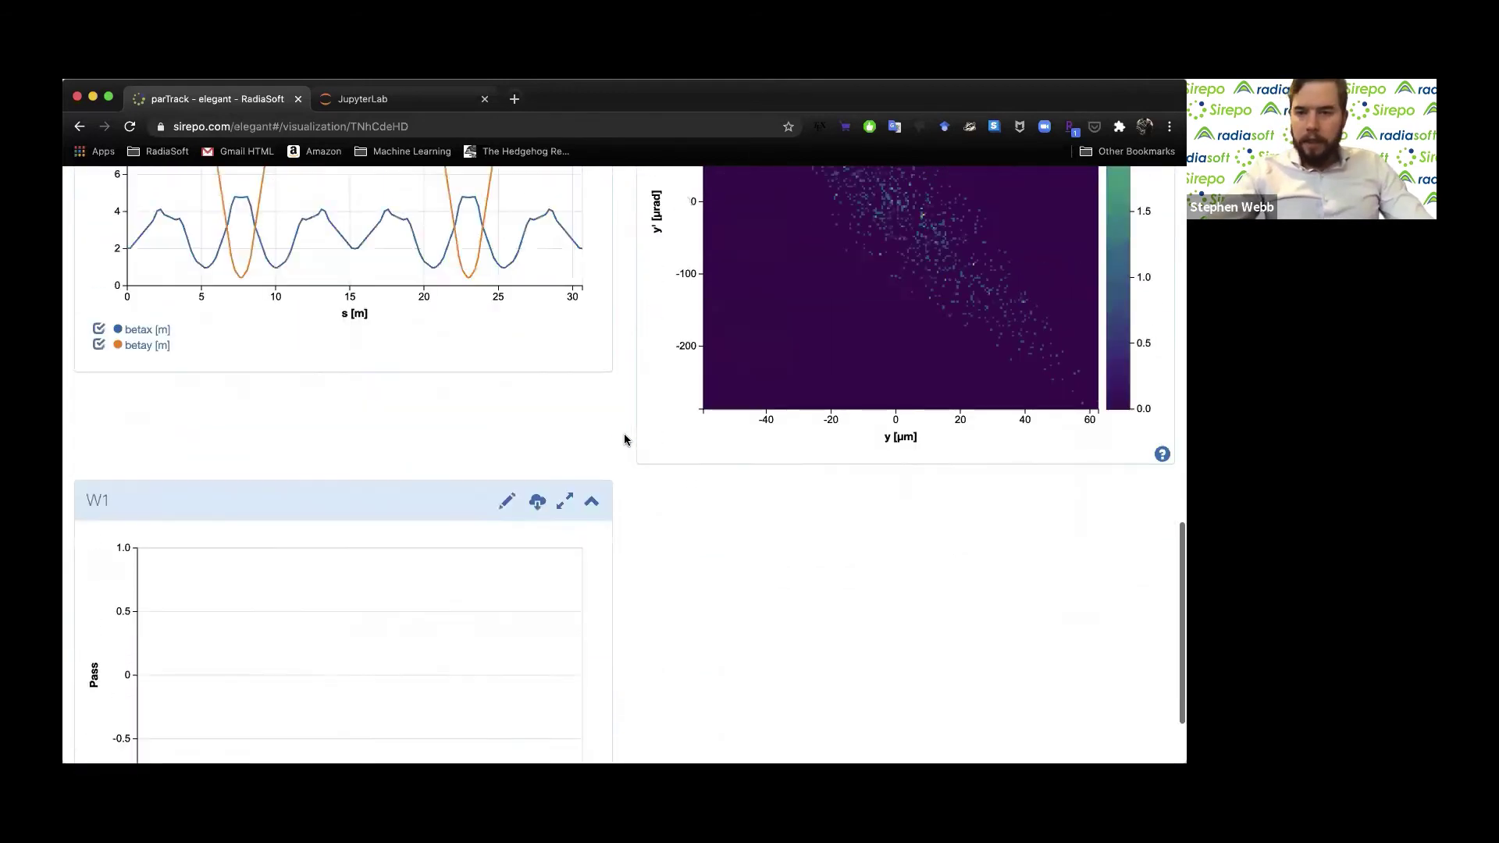
Export the parTrack simulation as a ZIP archive
{"action": "scroll", "coordinate": [625, 439], "scroll_direction": "up", "scroll_amount": 15}
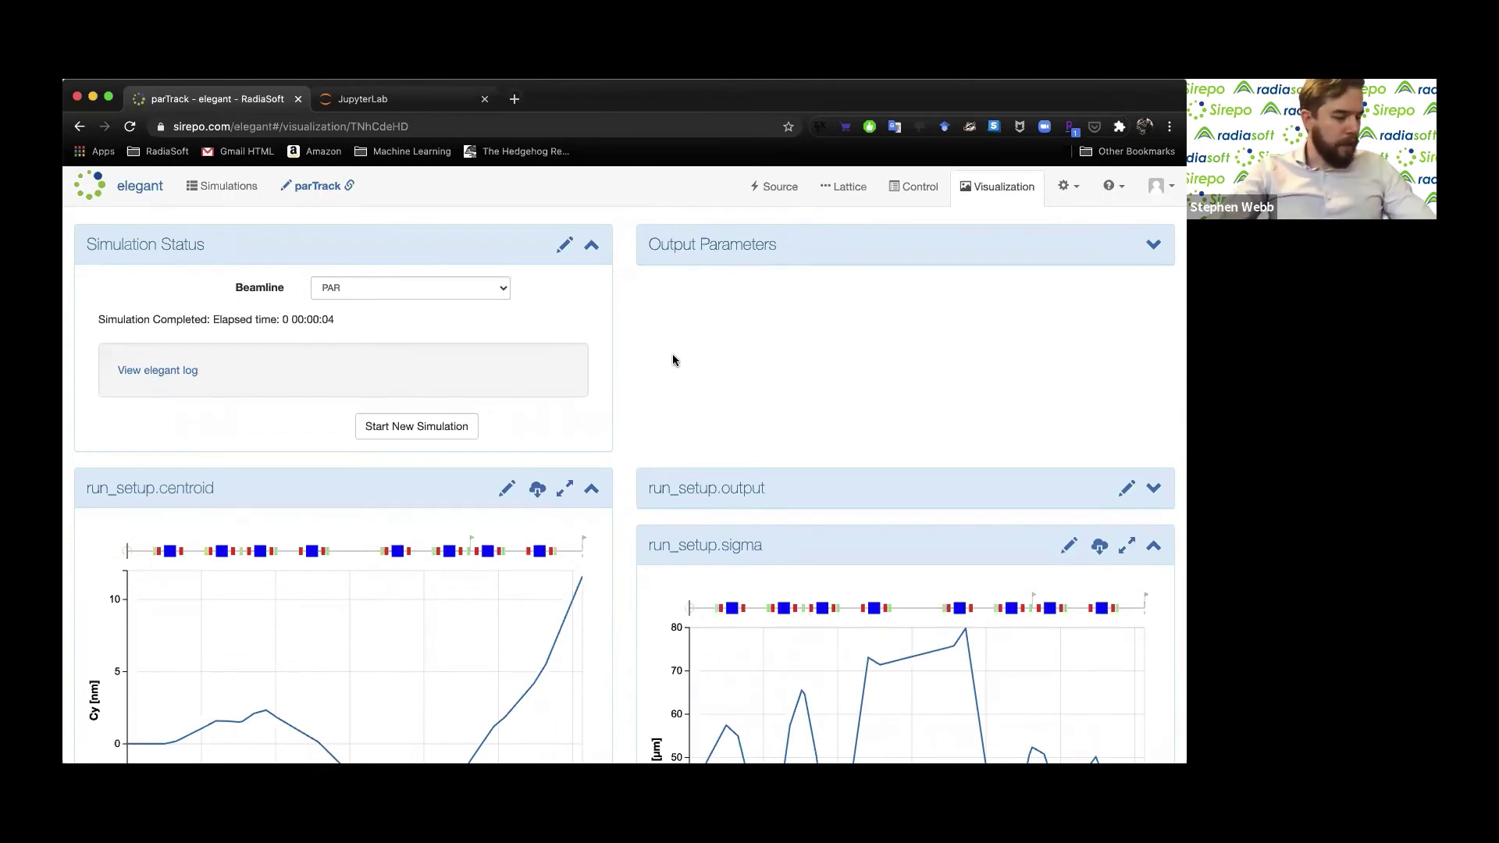
{"action": "left_click", "coordinate": [1067, 192]}
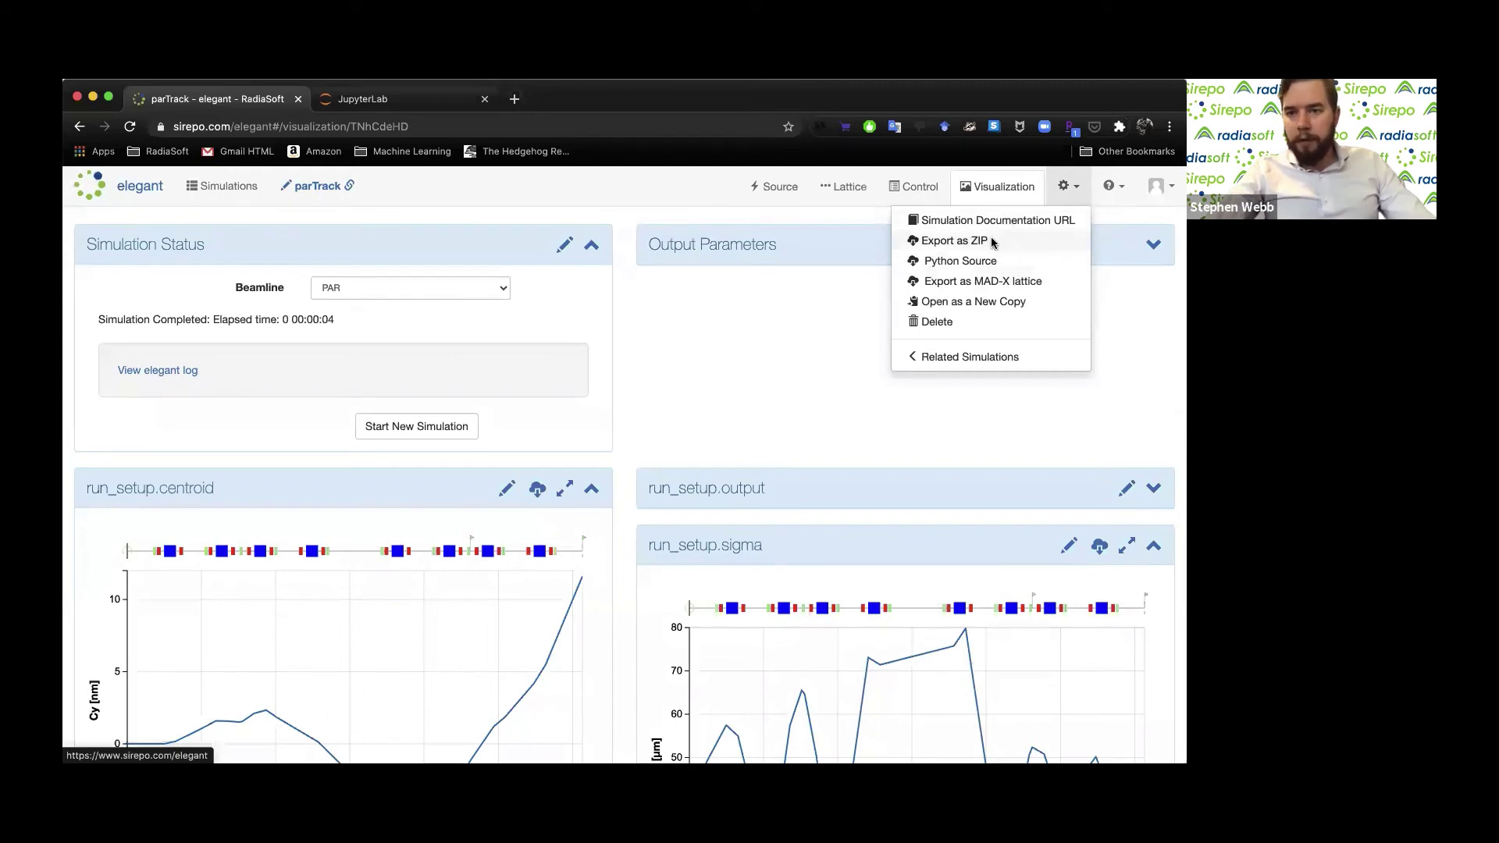
{"action": "left_click", "coordinate": [994, 244]}
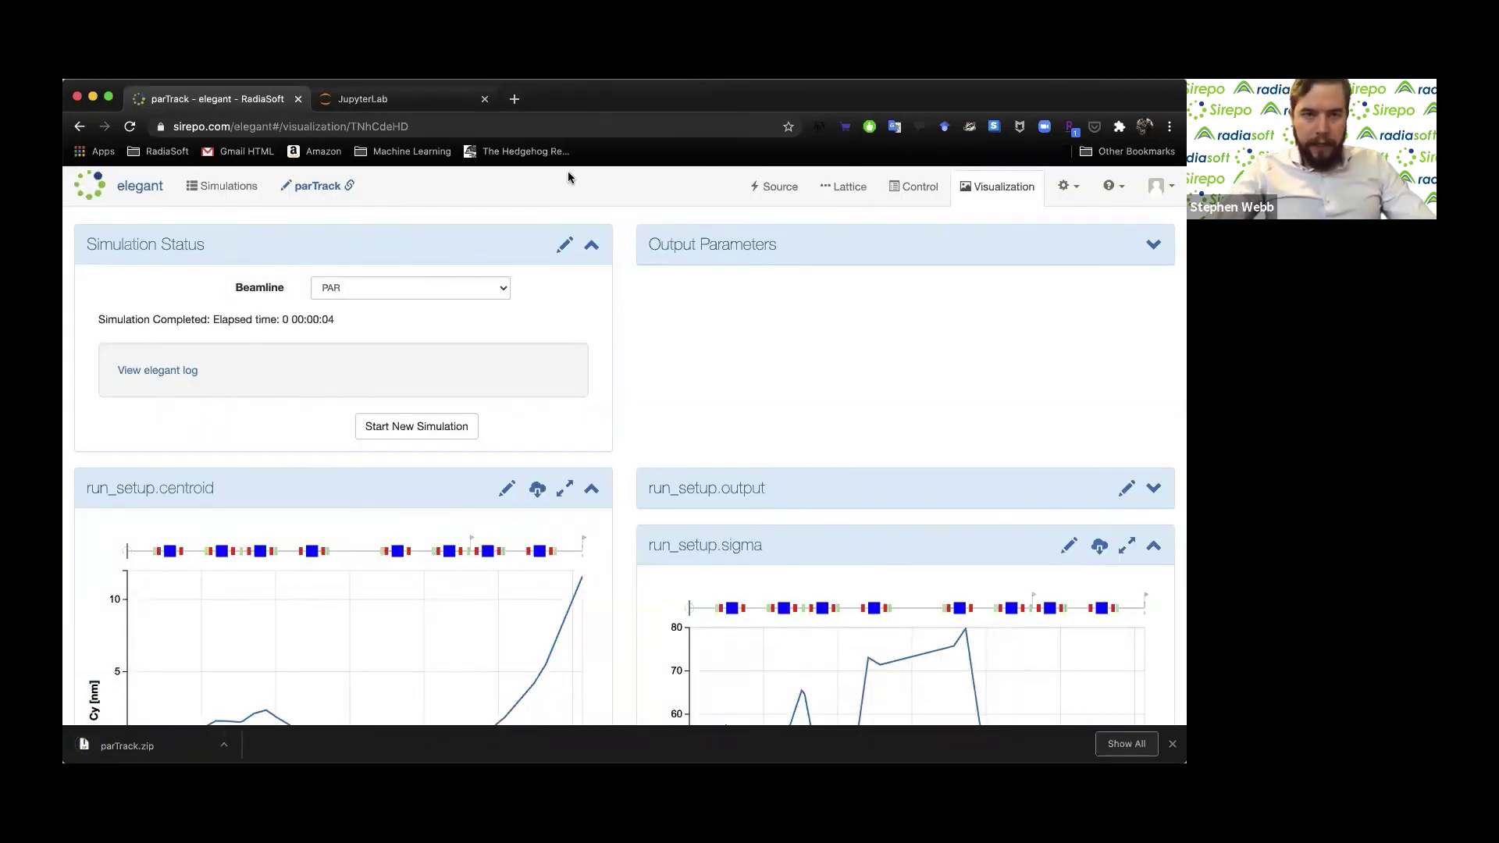
Switch to JupyterLab, close the existing terminal and open a new one
{"action": "left_click", "coordinate": [419, 101]}
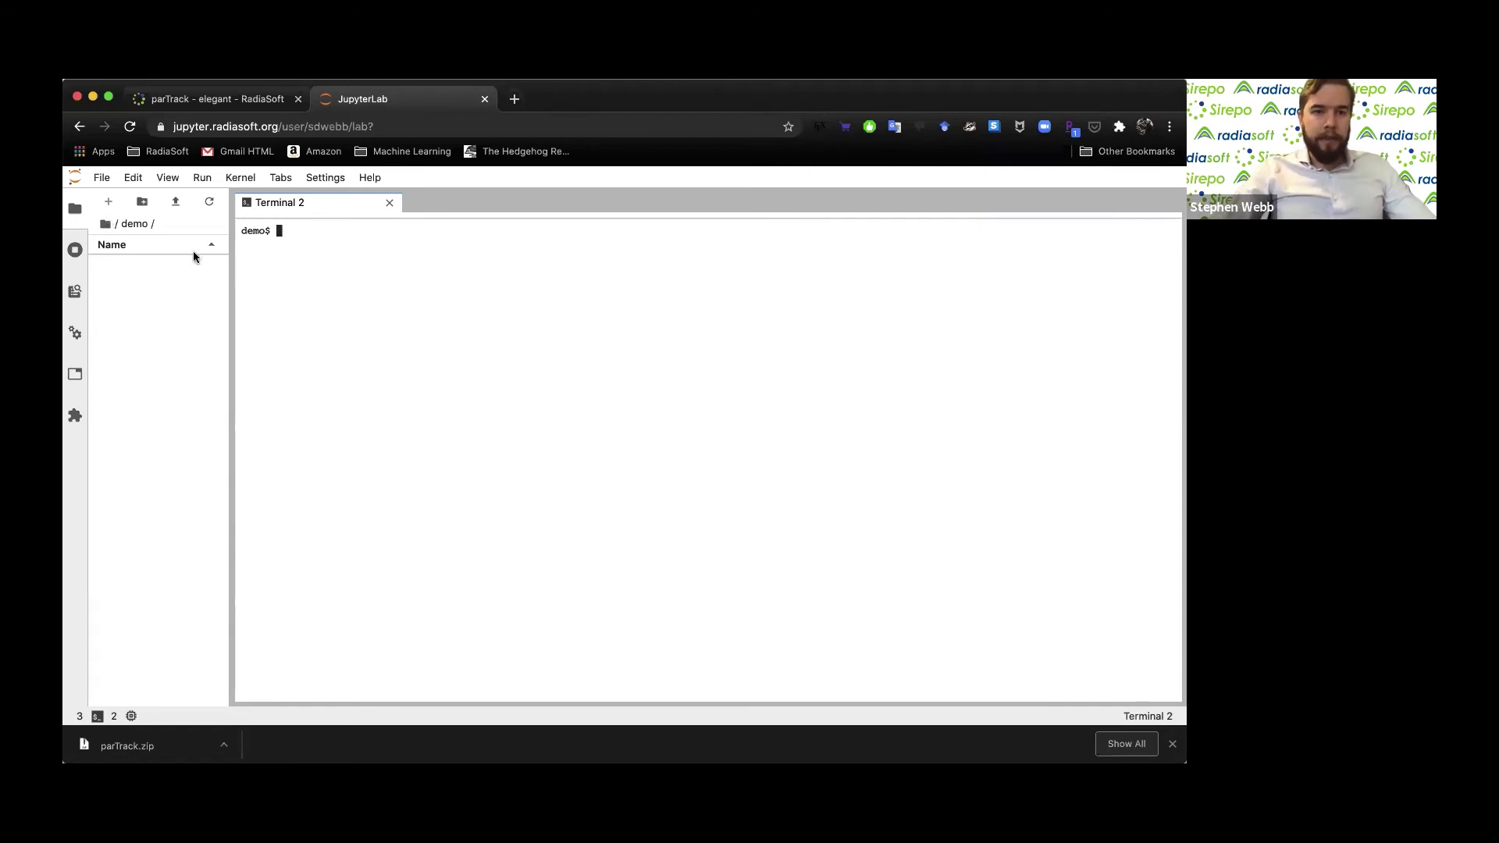
{"action": "left_click", "coordinate": [390, 204]}
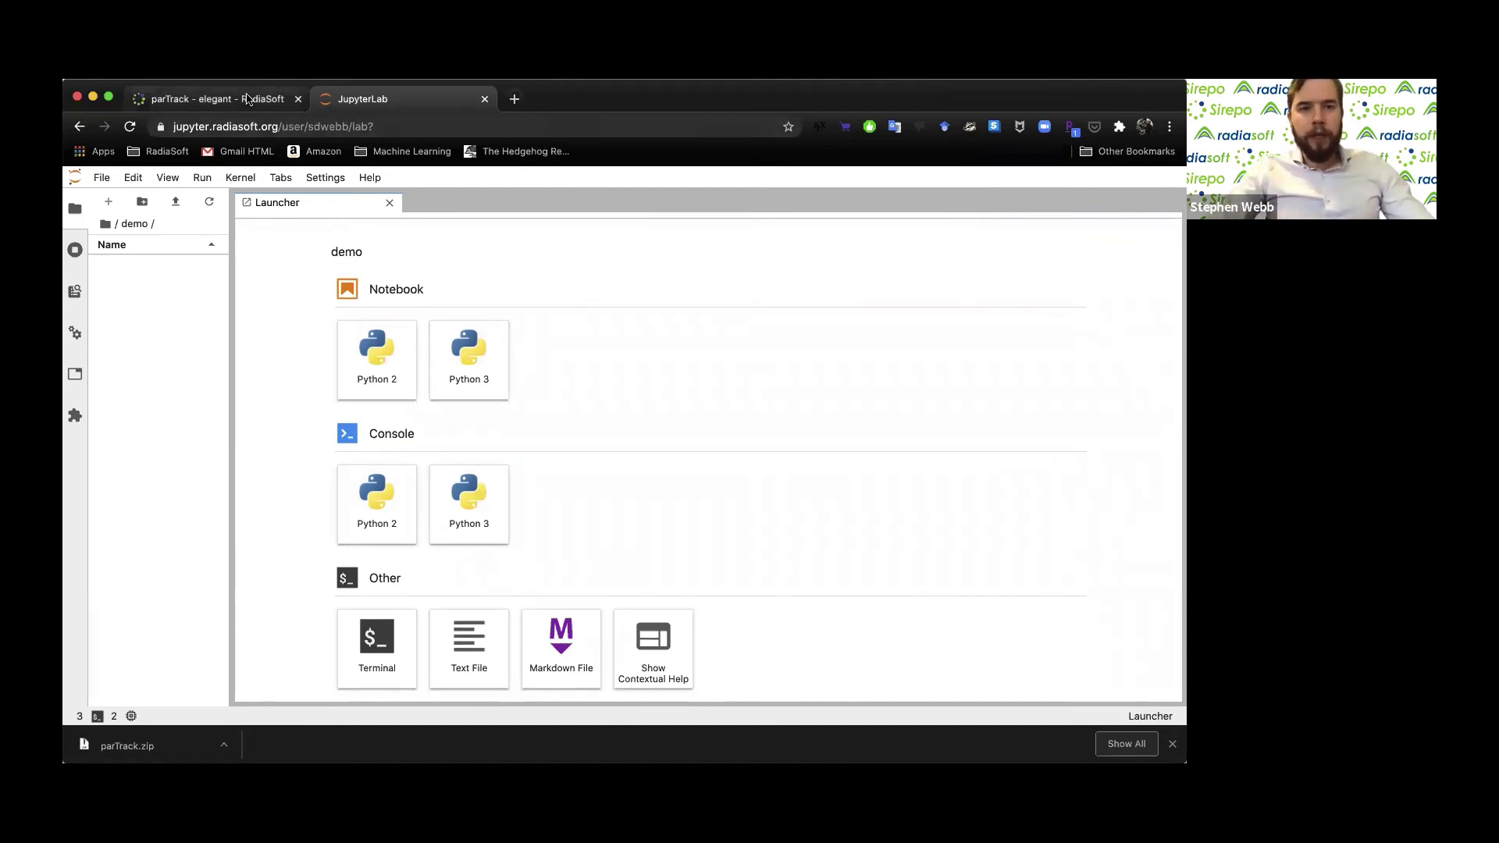
{"action": "left_click", "coordinate": [218, 98]}
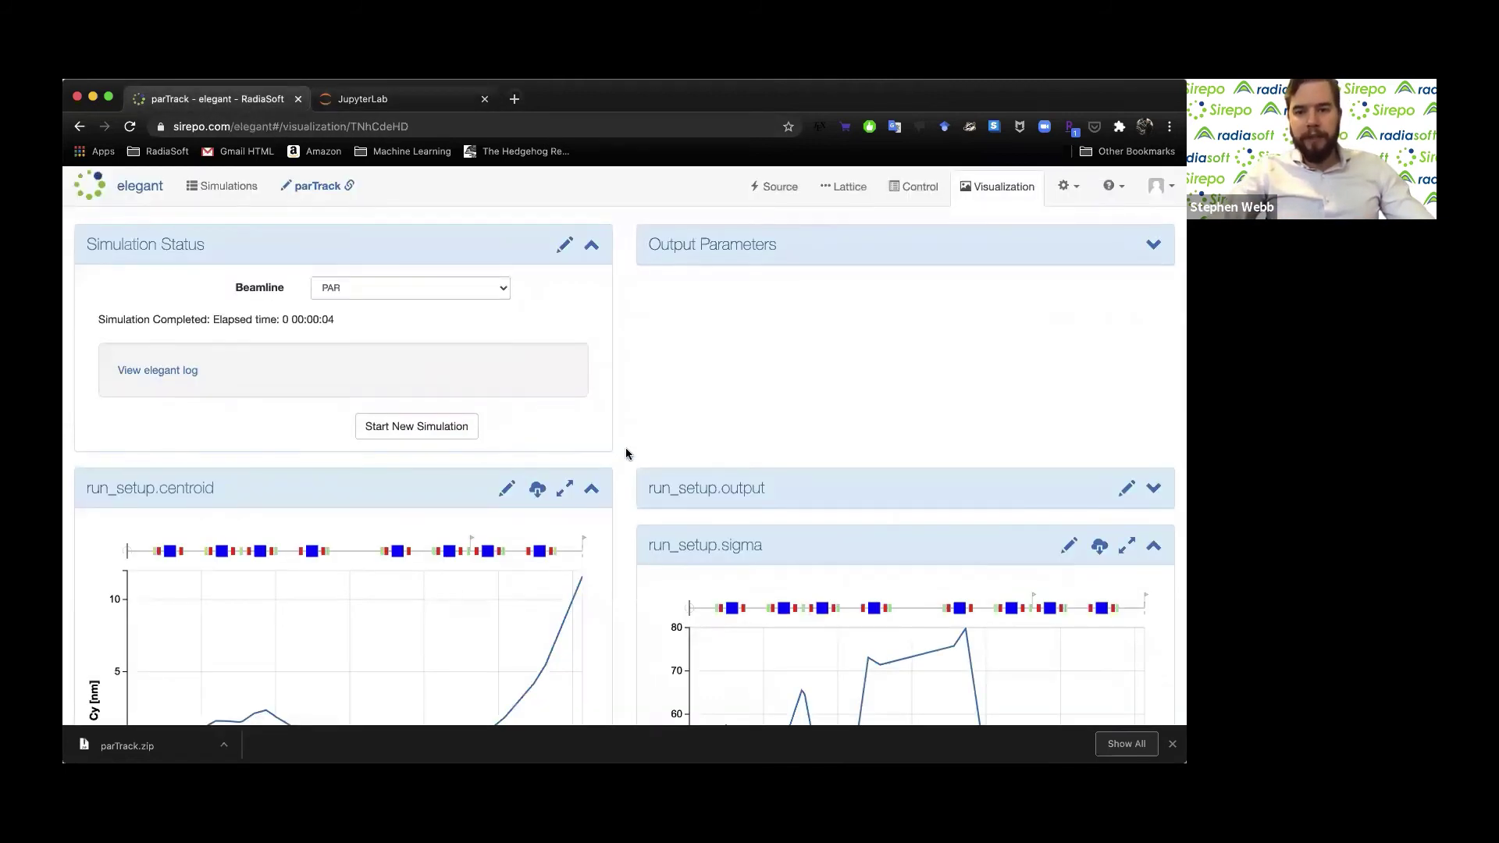
{"action": "scroll", "coordinate": [626, 447], "scroll_direction": "down", "scroll_amount": 3}
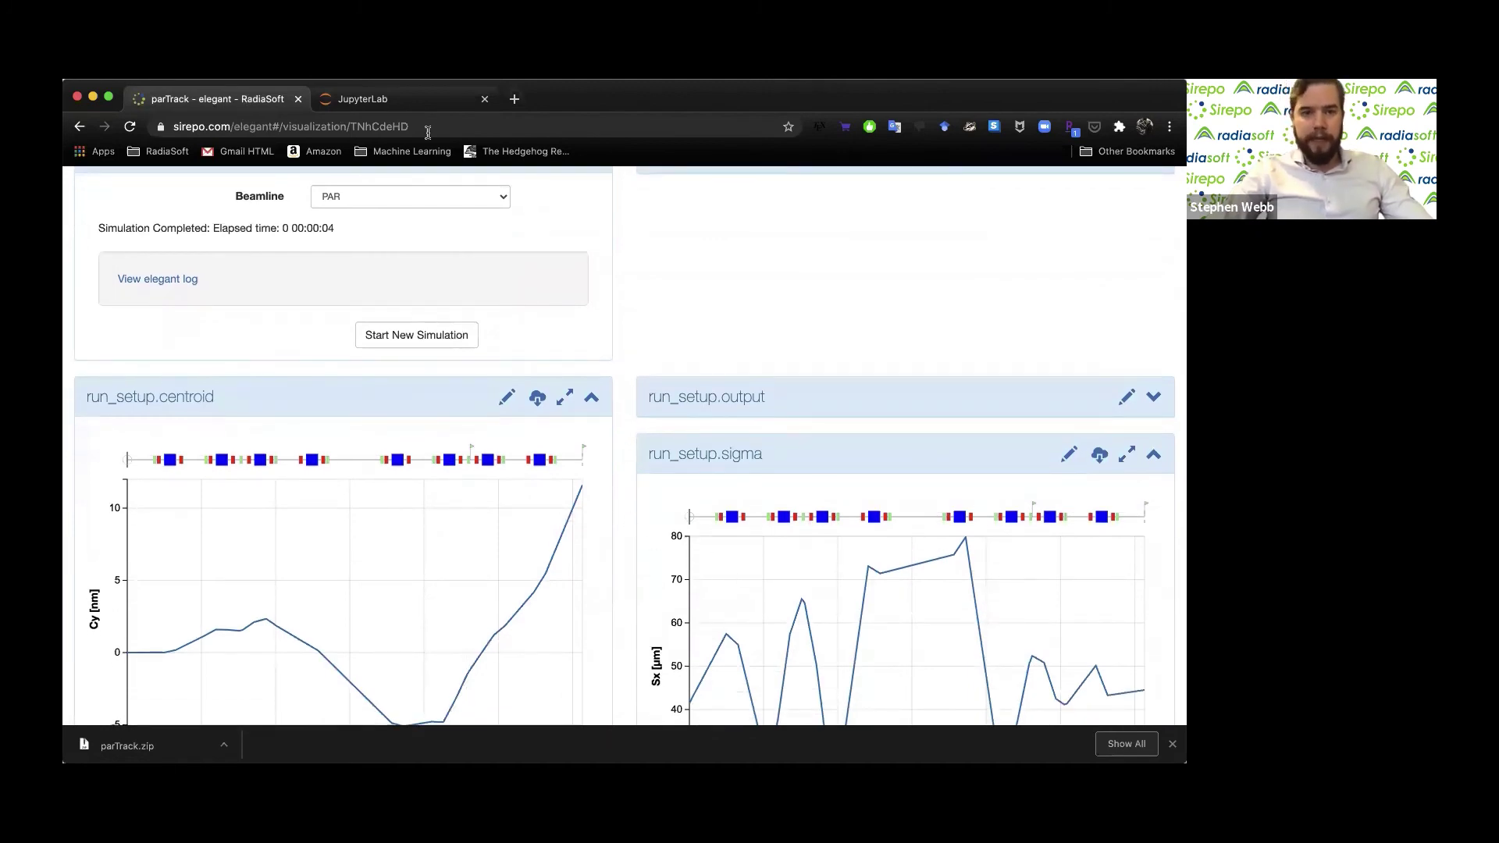
{"action": "left_click", "coordinate": [391, 99]}
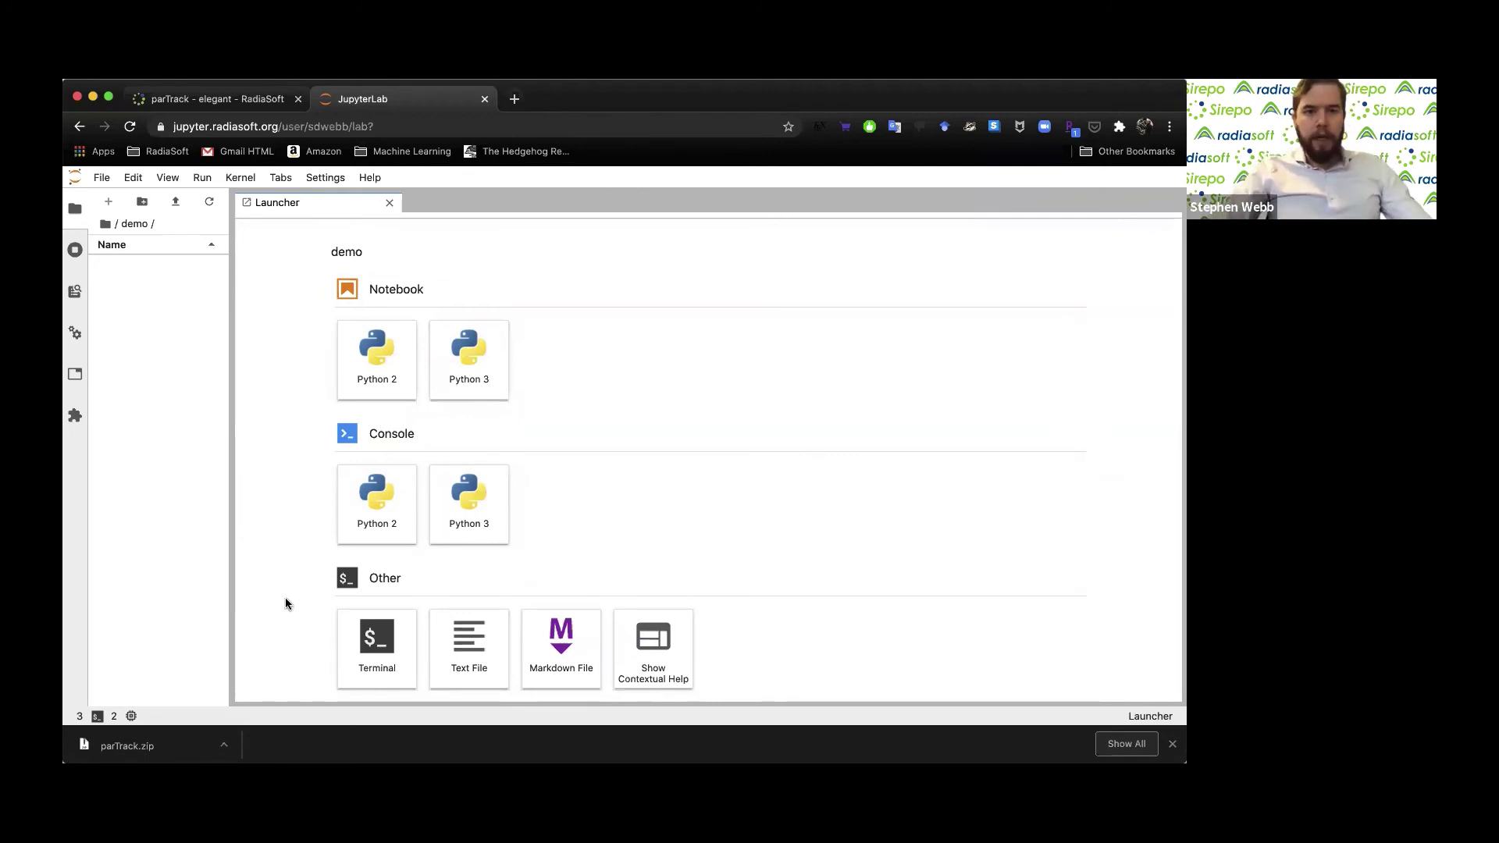
{"action": "left_click", "coordinate": [379, 656]}
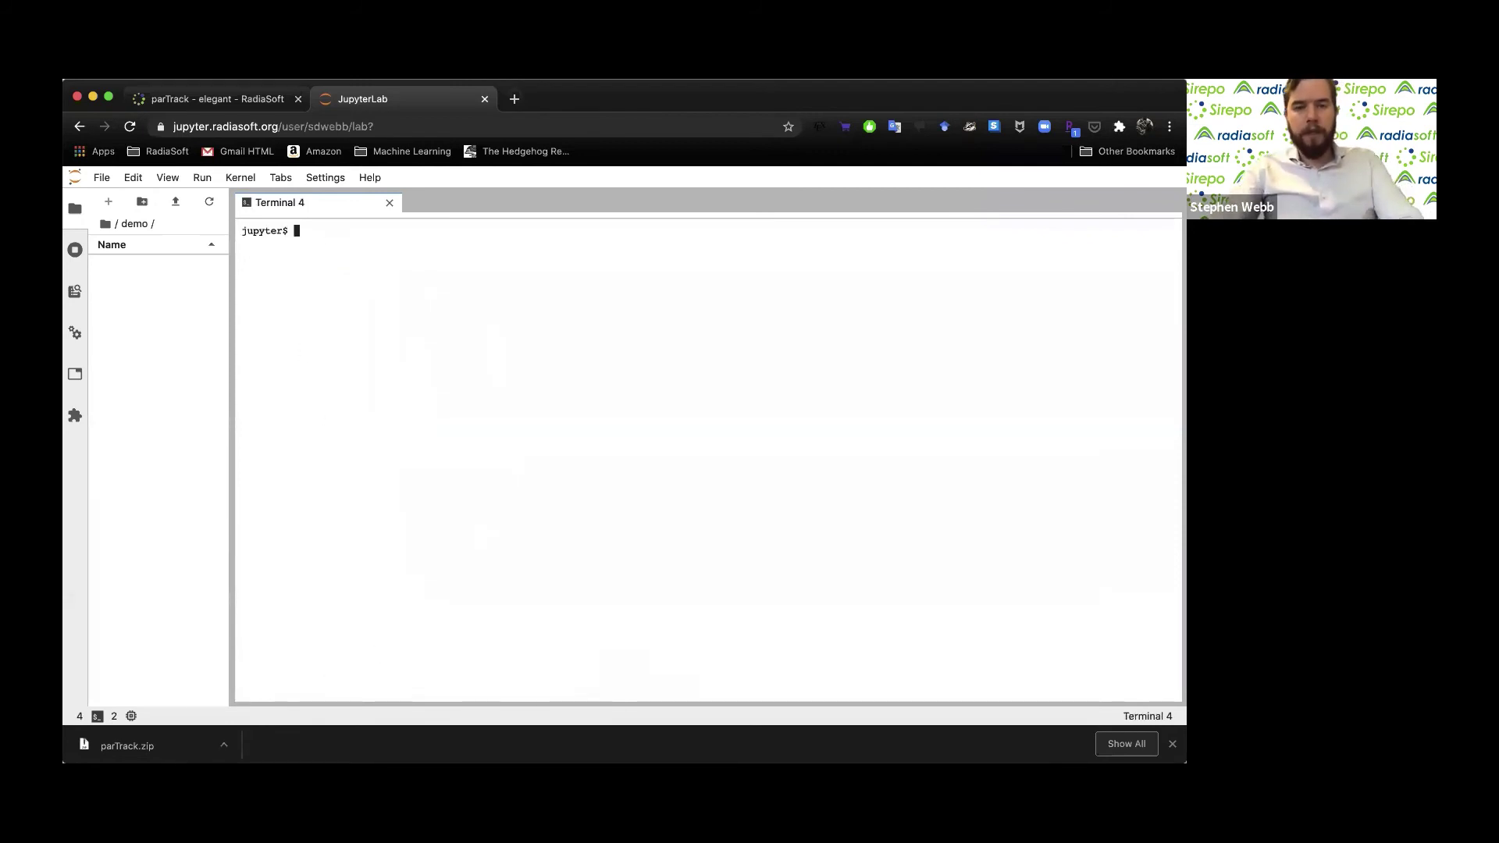
Print the working directory and list its contents in the terminal
{"action": "type", "text": "pwd"}
{"action": "key", "text": "Return"}
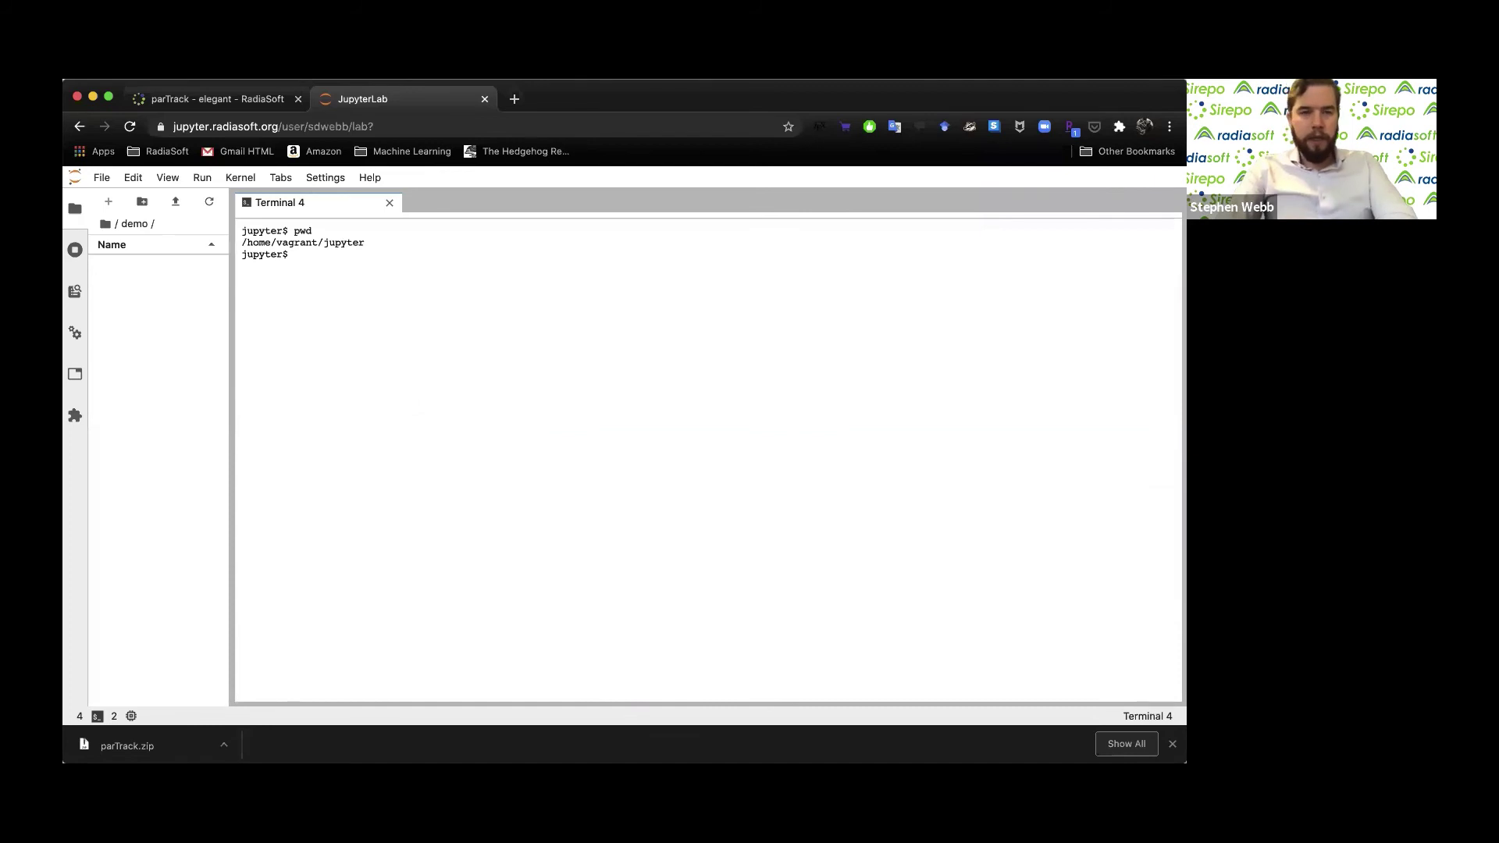
{"action": "type", "text": "ls"}
{"action": "key", "text": "Return"}
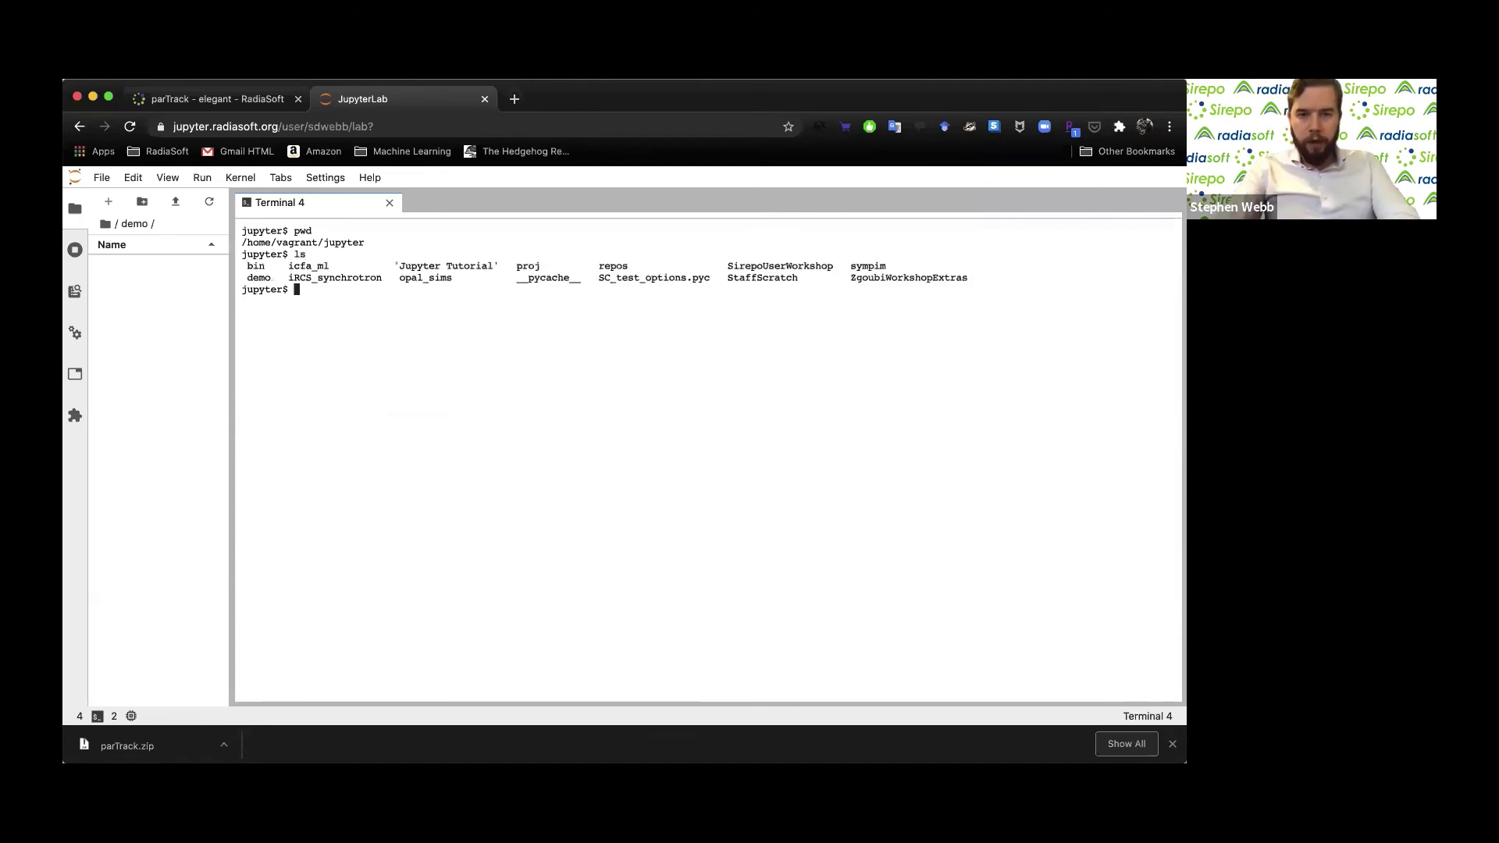
Change into the demo directory, list its contents and clear the terminal
{"action": "type", "text": "cd demo/"}
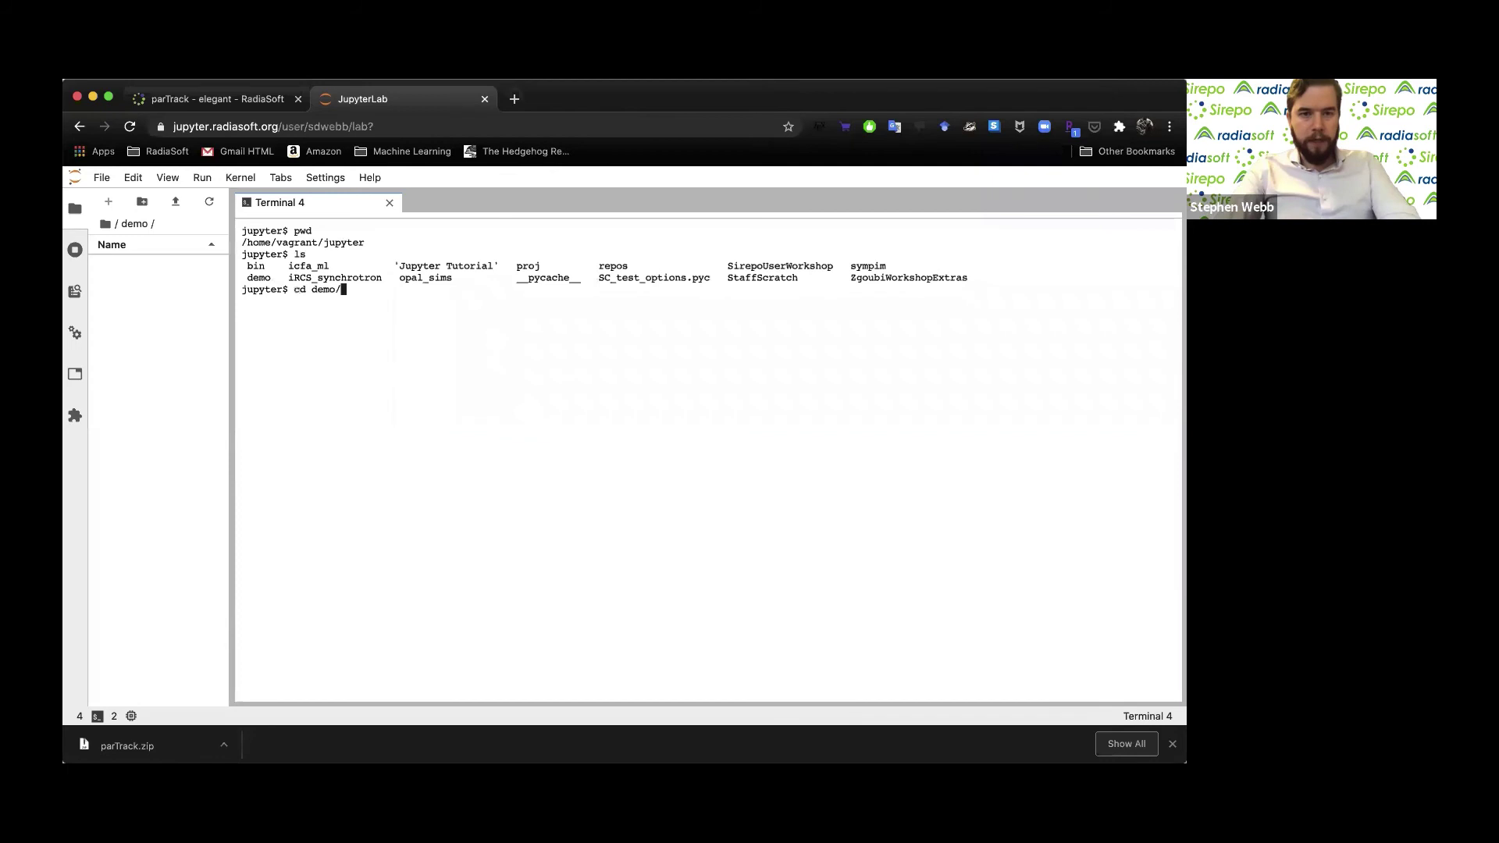
{"action": "key", "text": "Return"}
{"action": "type", "text": "ls"}
{"action": "key", "text": "Return"}
{"action": "type", "text": "clear"}
{"action": "key", "text": "Return"}
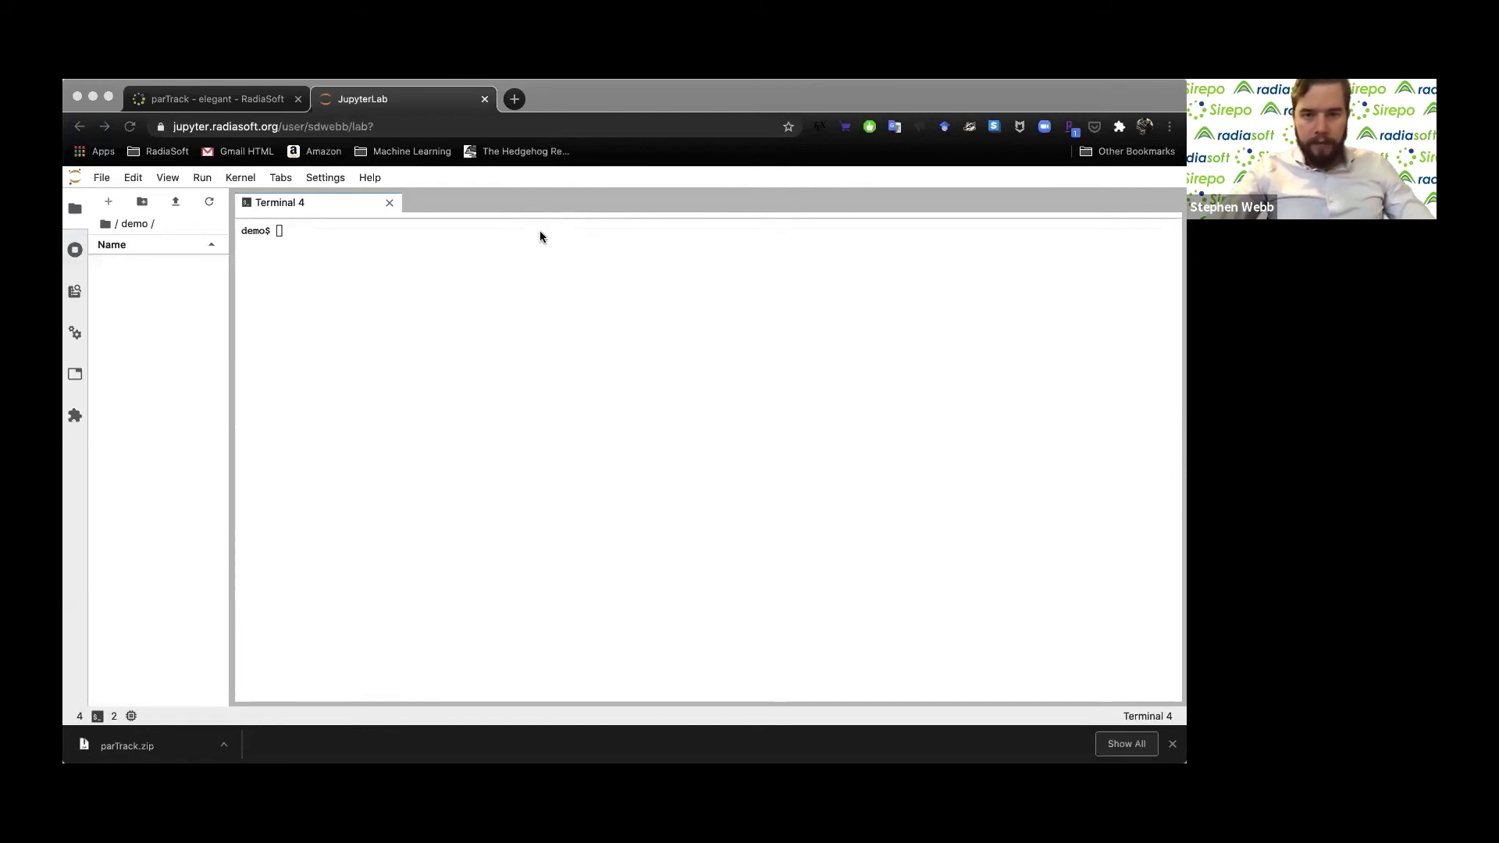
Upload the exported parTrack.zip into the demo folder and list the folder's contents in the terminal
{"action": "left_click_drag", "start_coordinate": [552, 327], "coordinate": [142, 352]}
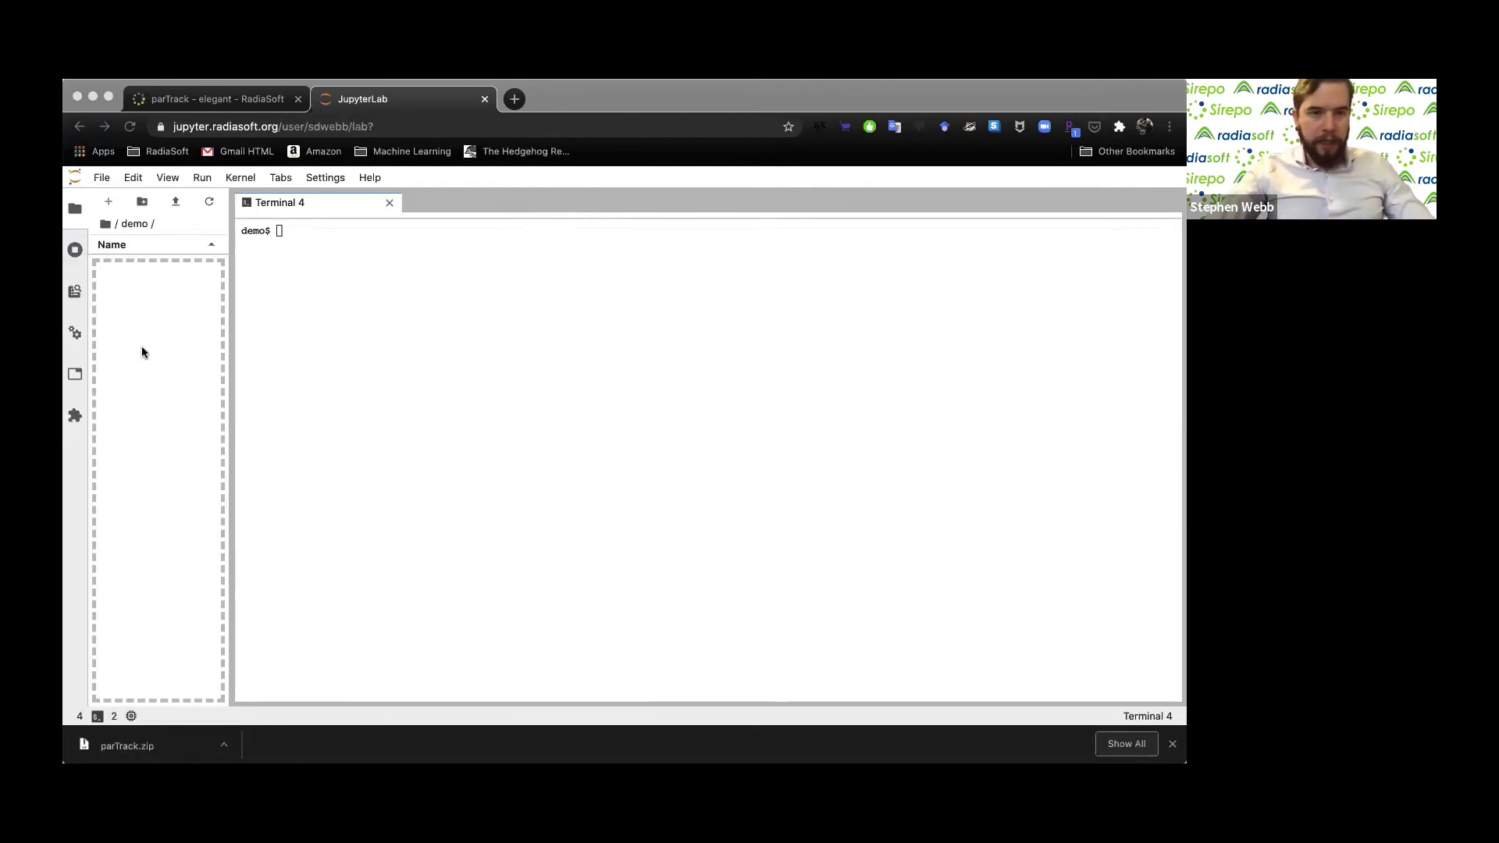
{"action": "left_click_drag", "start_coordinate": [120, 296], "coordinate": [119, 294]}
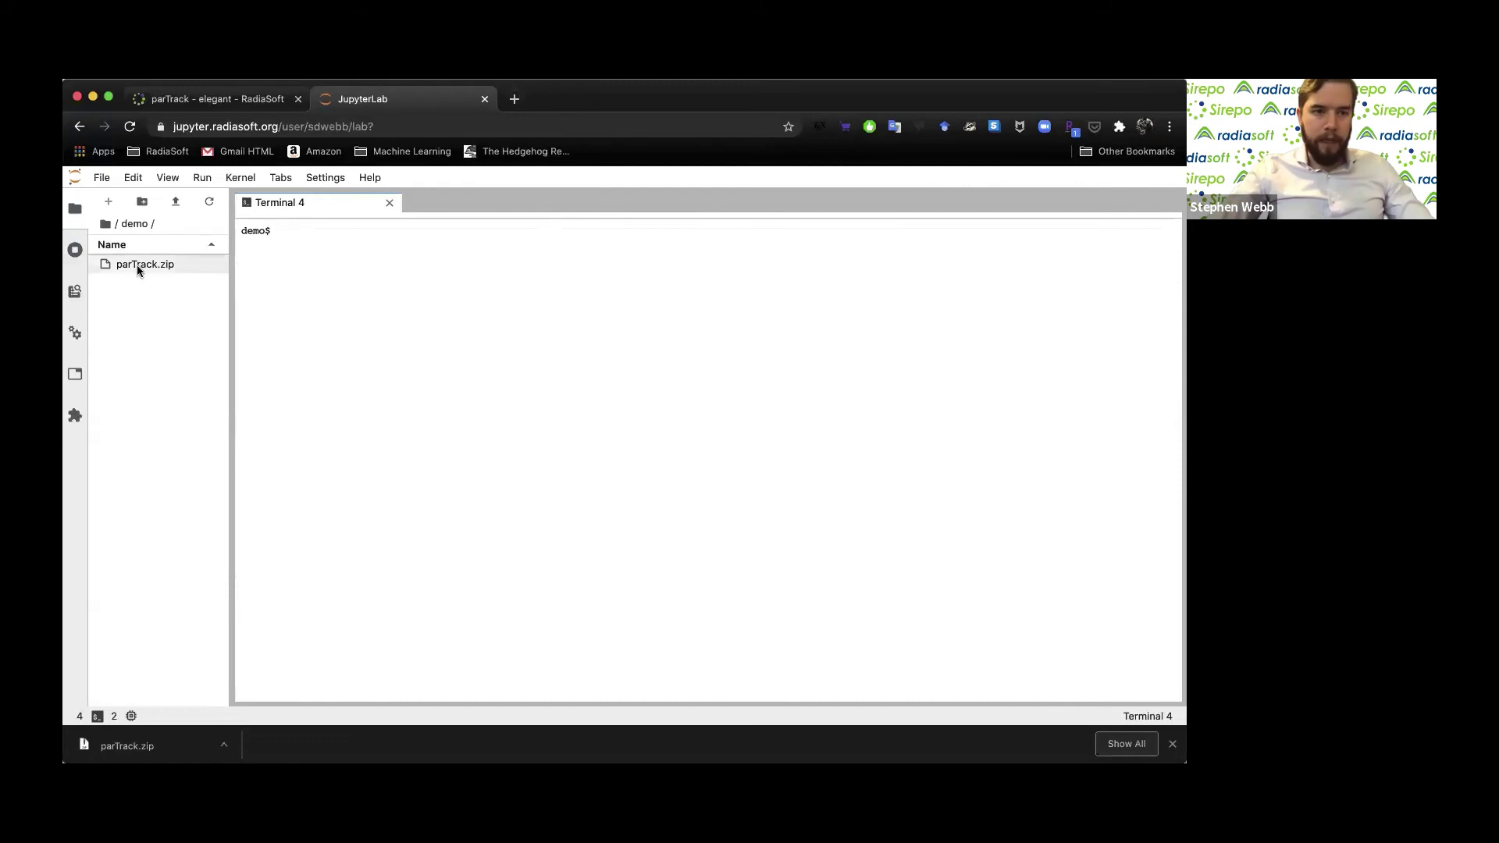
{"action": "type", "text": "ls"}
{"action": "key", "text": "Return"}
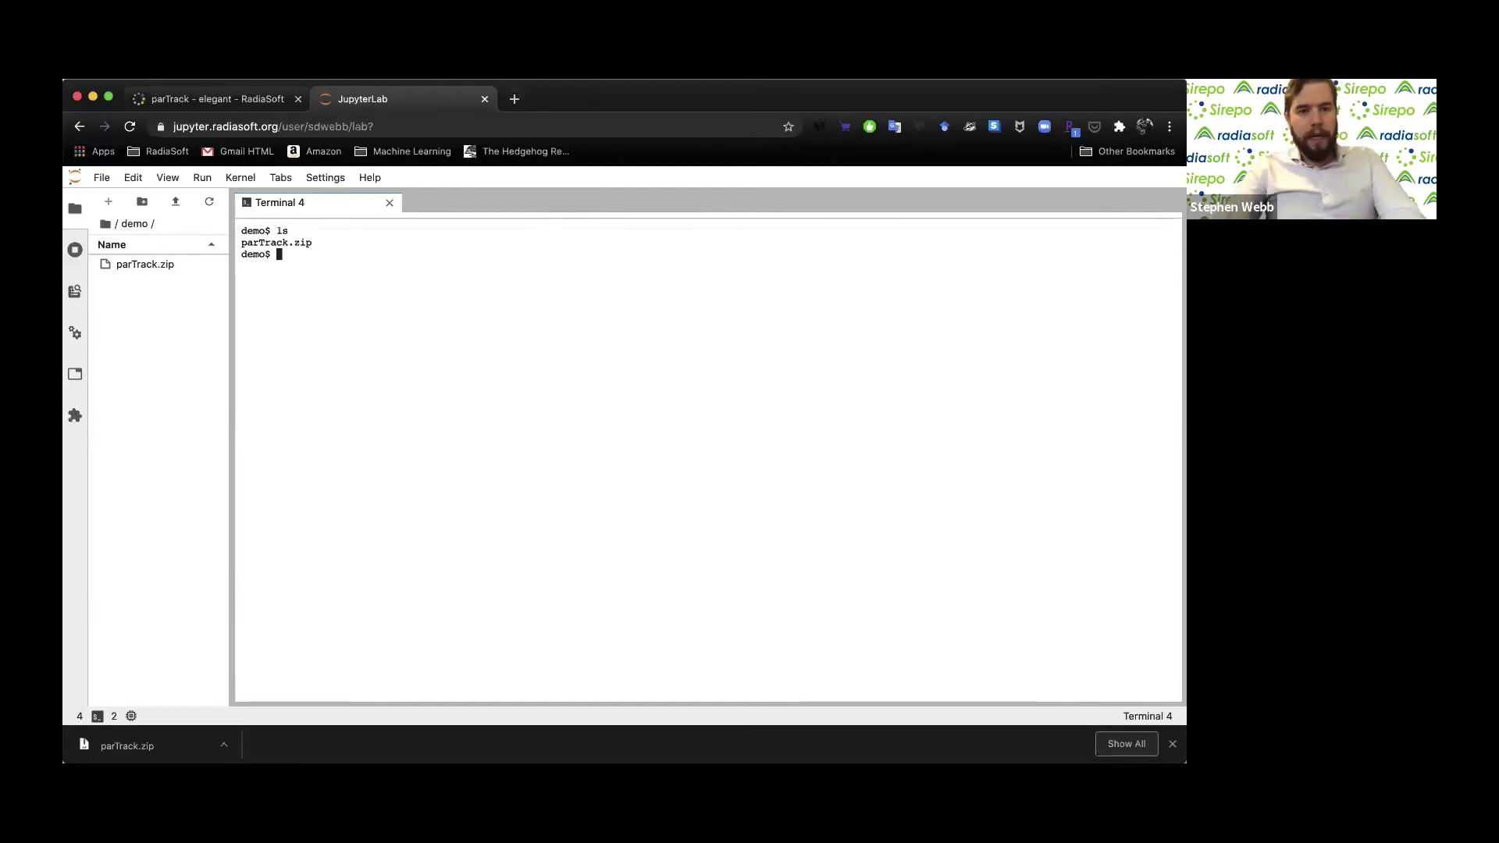
Unzip parTrack.zip in the demo folder and list the extracted files
{"action": "type", "text": "unzip parTrack.zip"}
{"action": "key", "text": "Return"}
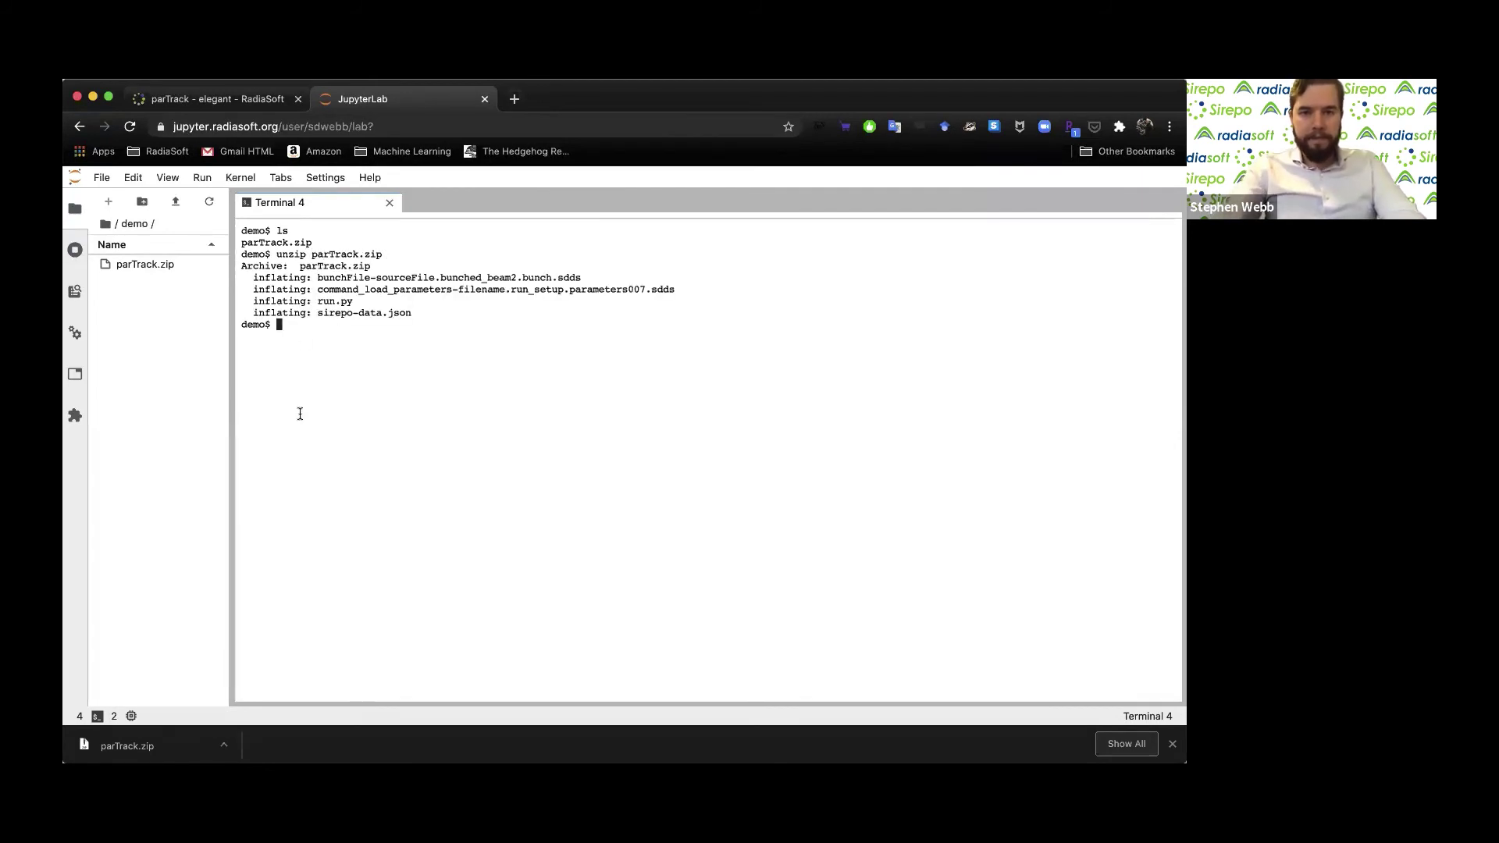
{"action": "type", "text": "ls"}
{"action": "key", "text": "Return"}
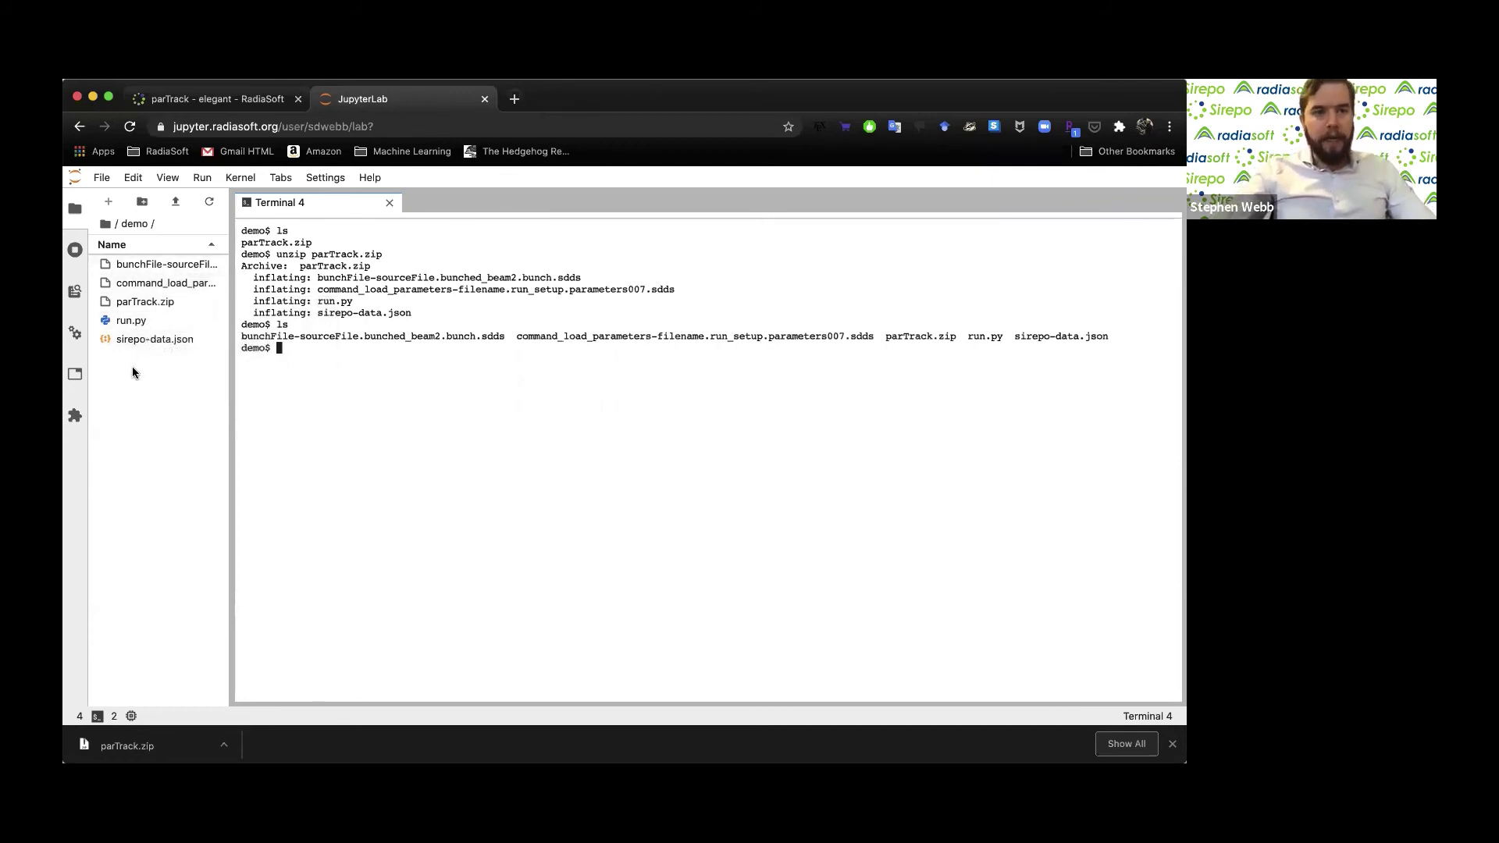
Open run.py and examine its notes, lattice definition, elegant commands and the closing lines that write and run the files
{"action": "double_click", "coordinate": [127, 323]}
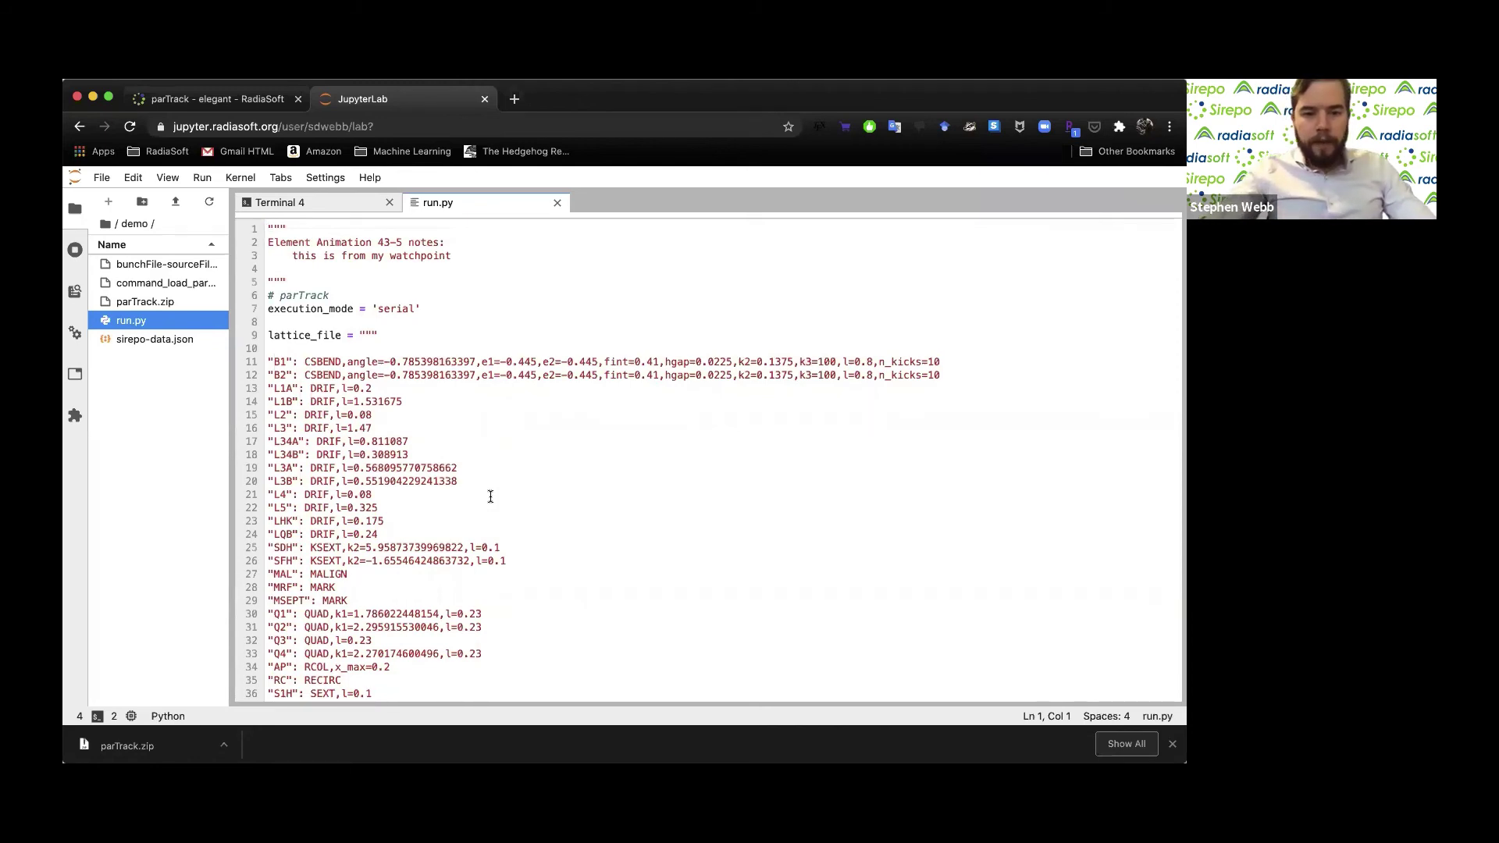
{"action": "scroll", "coordinate": [479, 484], "scroll_direction": "down", "scroll_amount": 12}
{"action": "scroll", "coordinate": [544, 397], "scroll_direction": "up", "scroll_amount": 8}
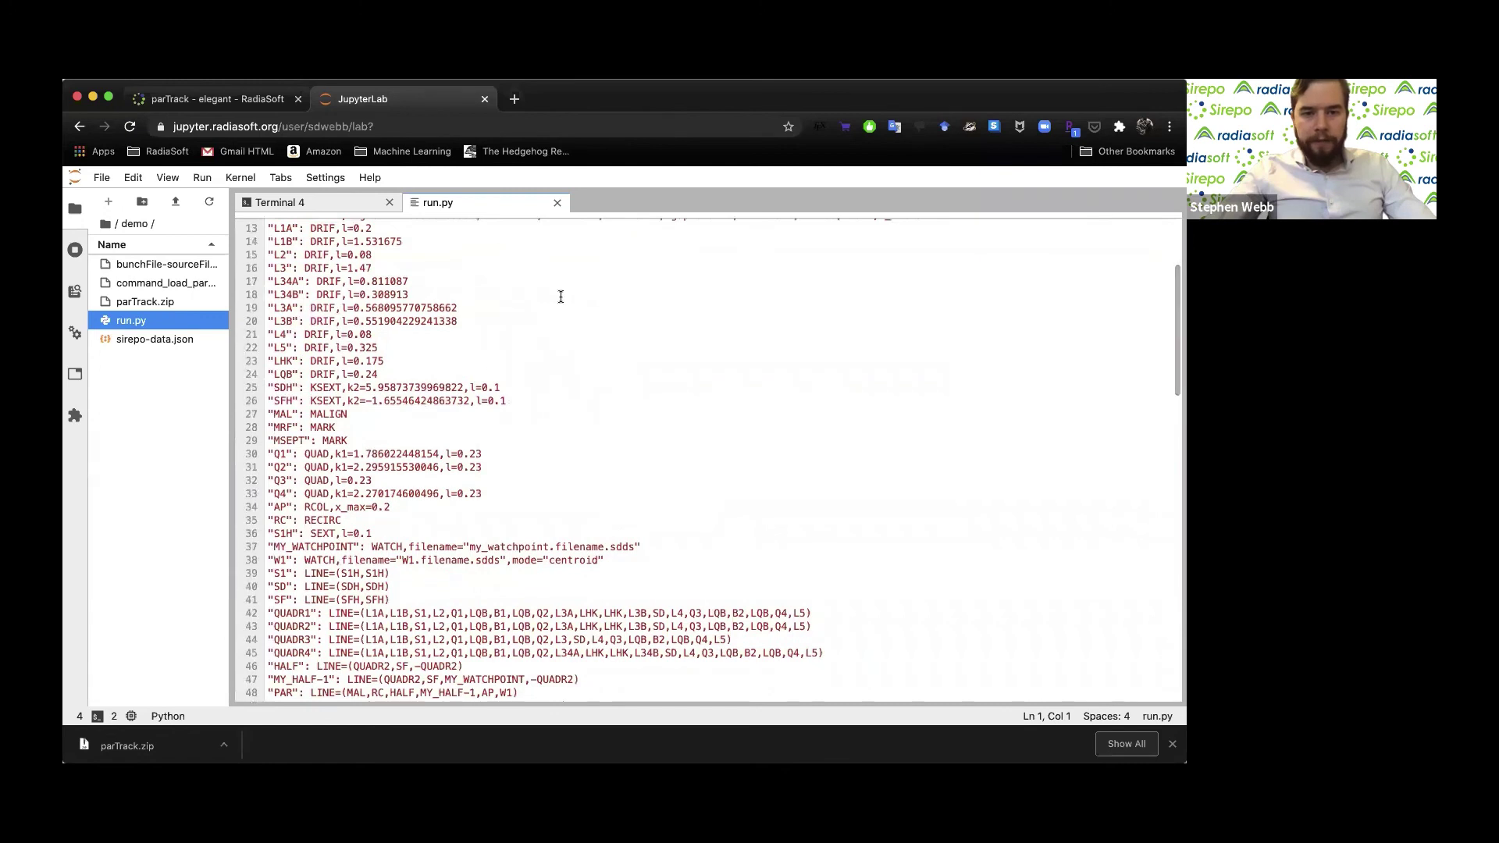
{"action": "scroll", "coordinate": [486, 404], "scroll_direction": "up", "scroll_amount": 4}
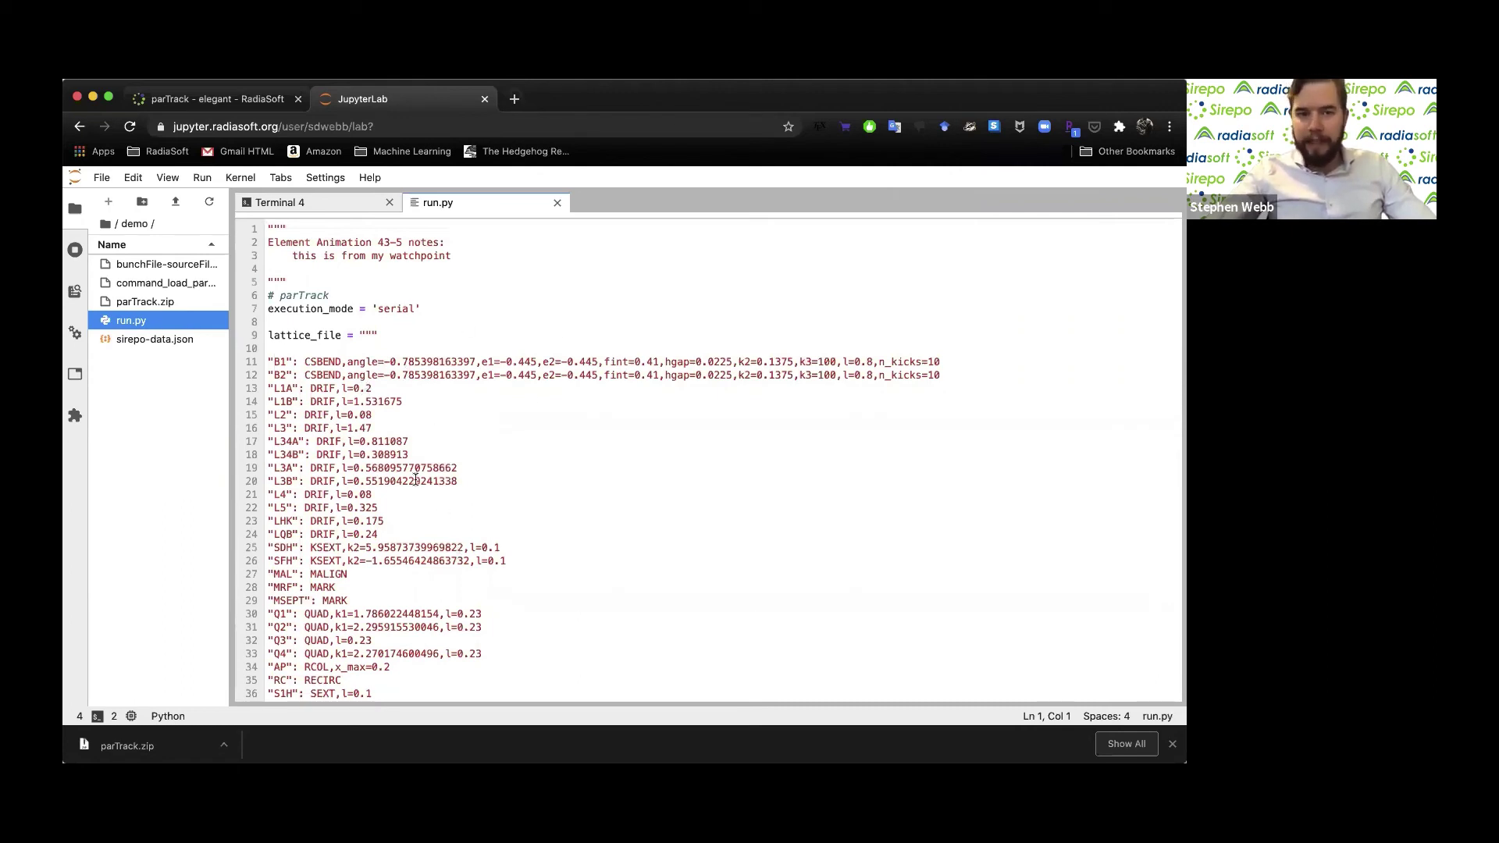
{"action": "scroll", "coordinate": [442, 554], "scroll_direction": "down", "scroll_amount": 10}
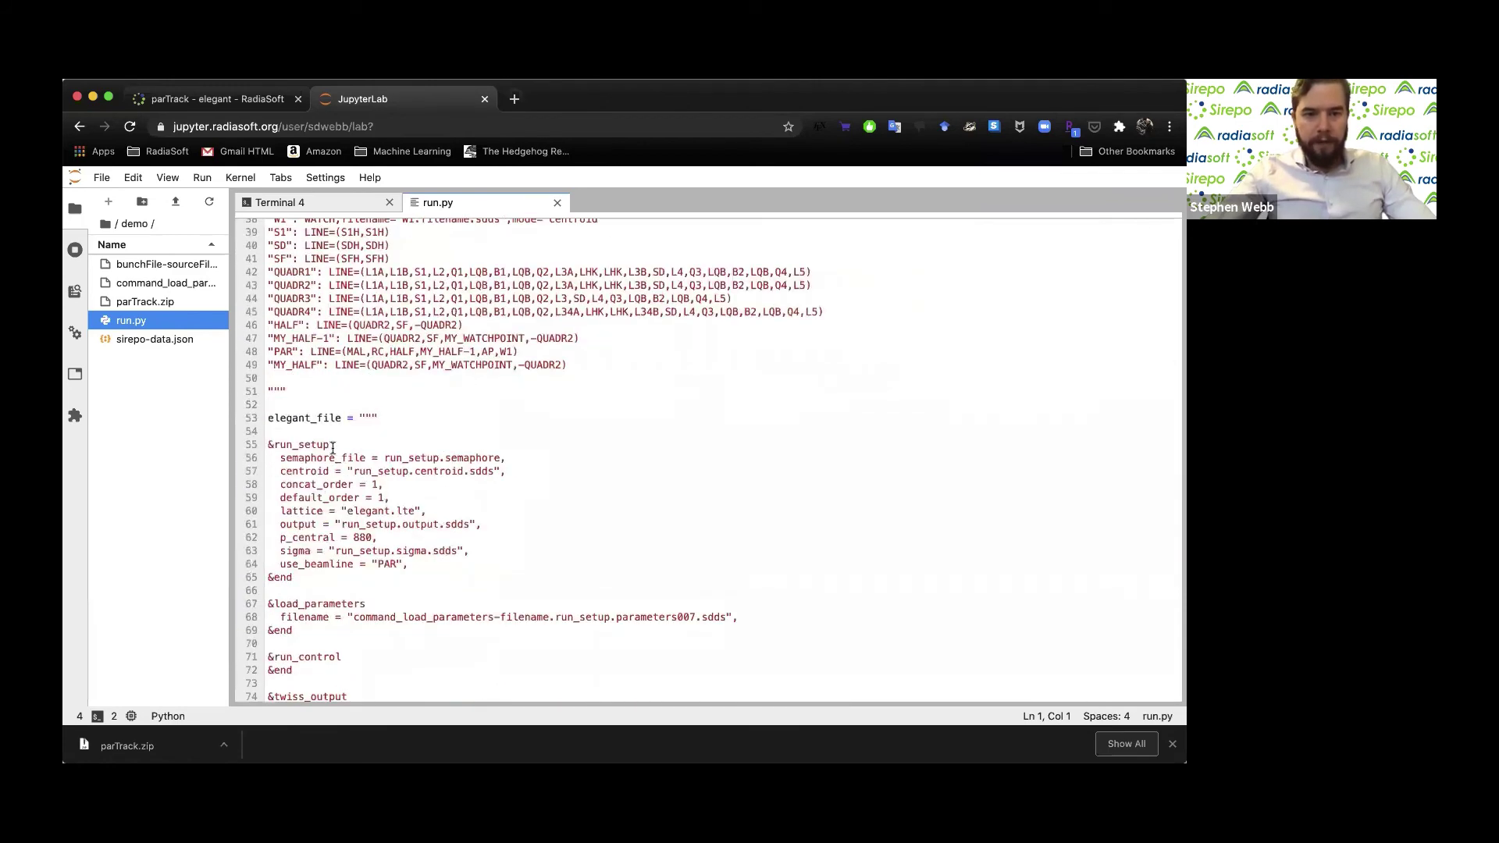
{"action": "scroll", "coordinate": [412, 441], "scroll_direction": "up", "scroll_amount": 10}
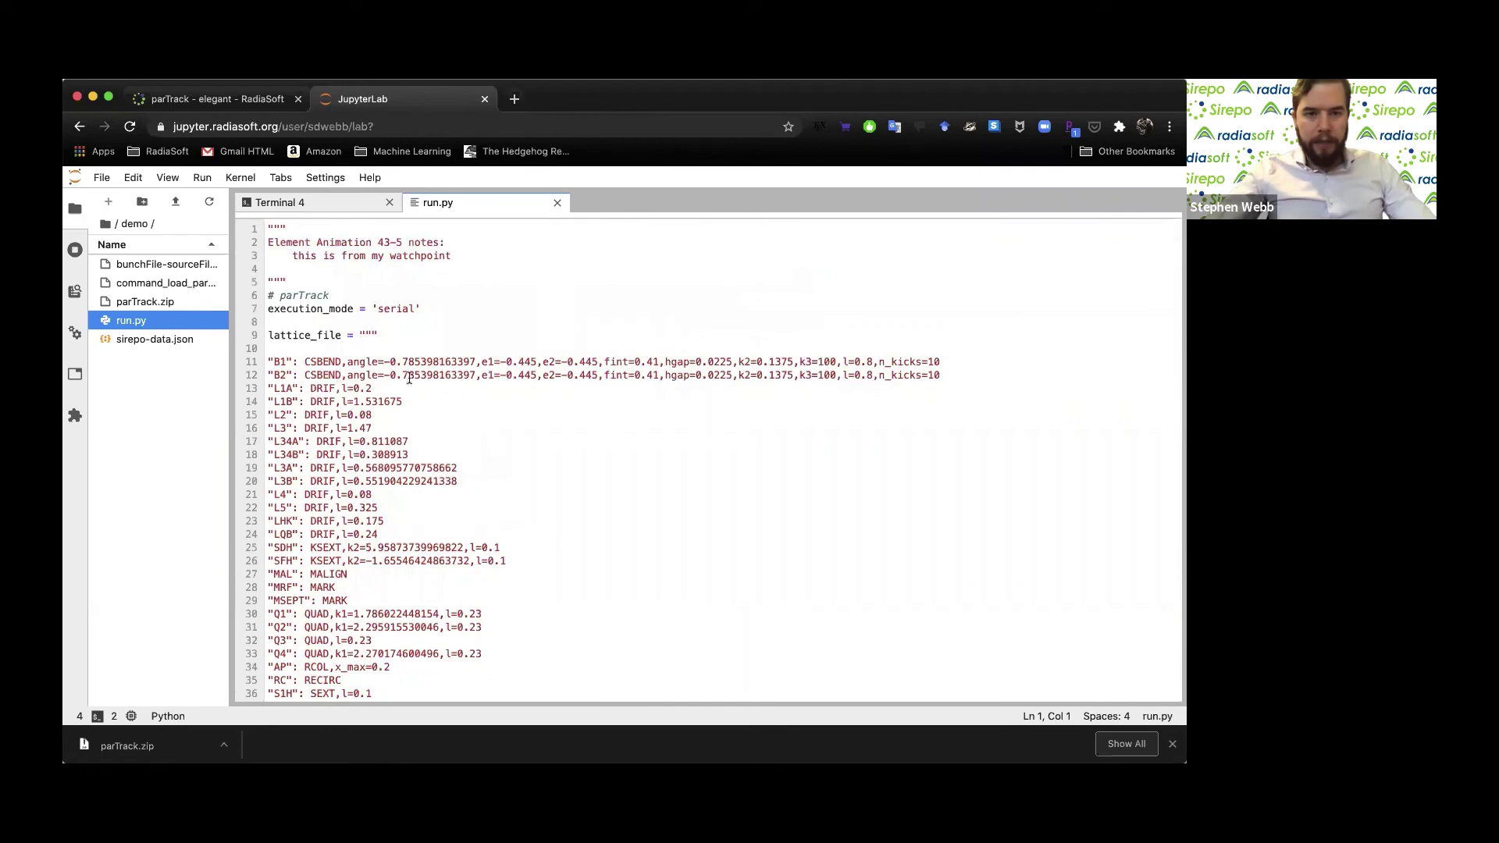
{"action": "scroll", "coordinate": [439, 589], "scroll_direction": "down", "scroll_amount": 3}
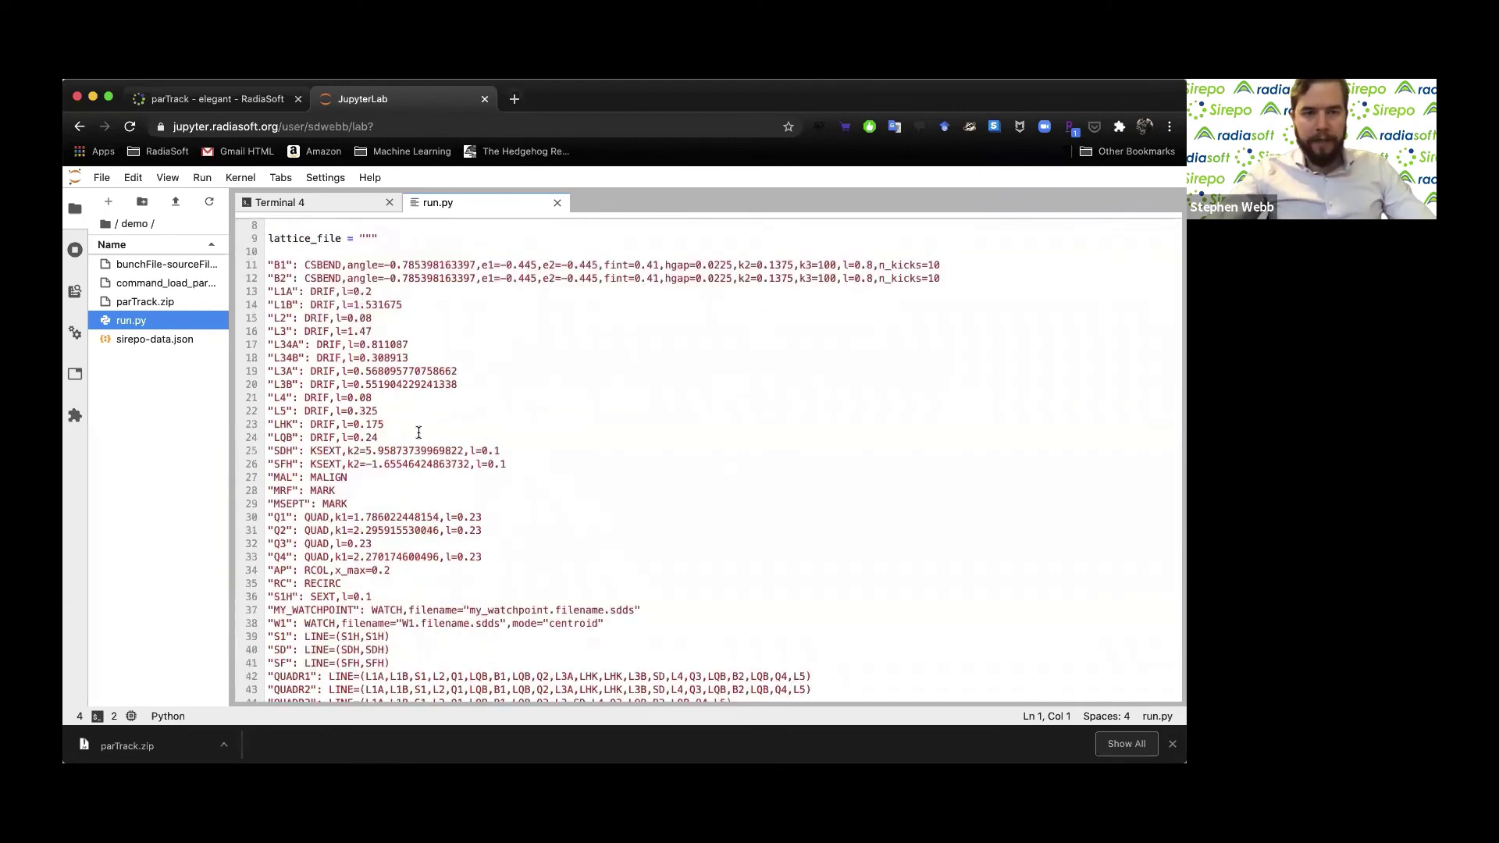
{"action": "scroll", "coordinate": [418, 432], "scroll_direction": "down", "scroll_amount": 10}
{"action": "scroll", "coordinate": [362, 595], "scroll_direction": "down", "scroll_amount": 9}
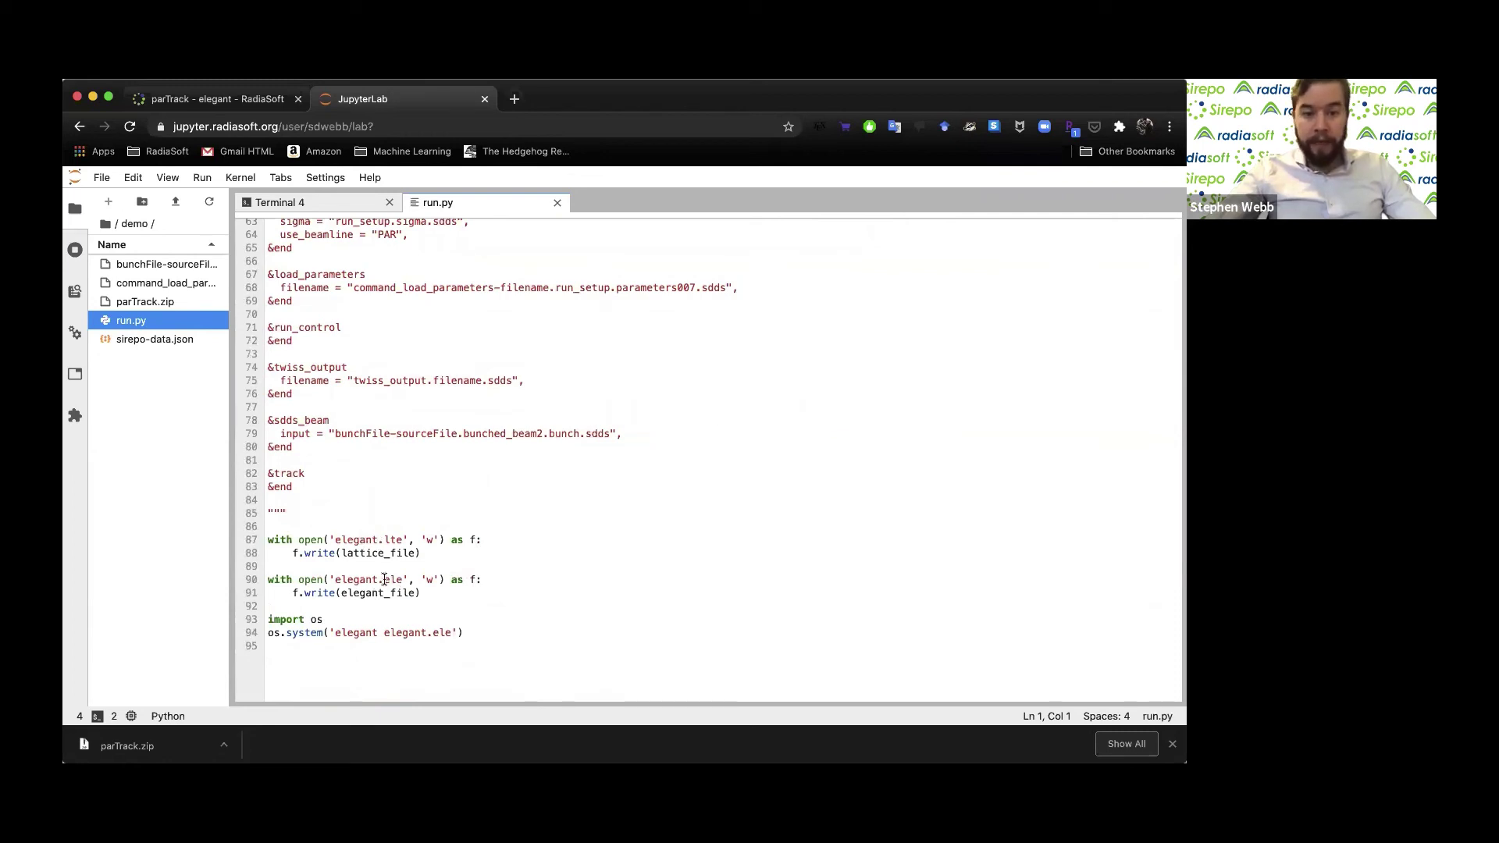
Run the run.py script with python in the terminal
{"action": "left_click", "coordinate": [326, 196]}
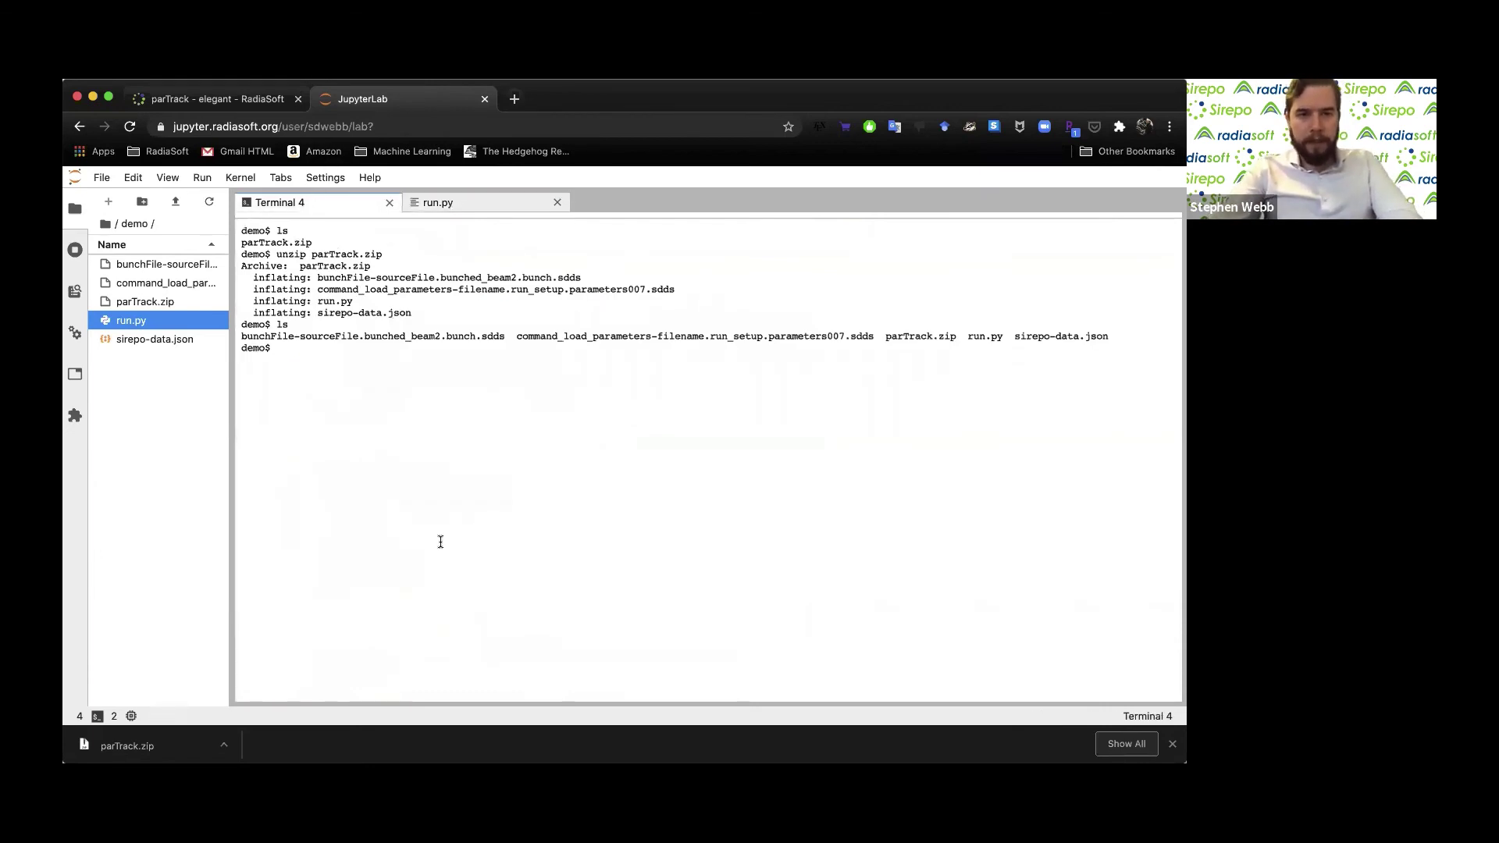
{"action": "type", "text": "pyth"}
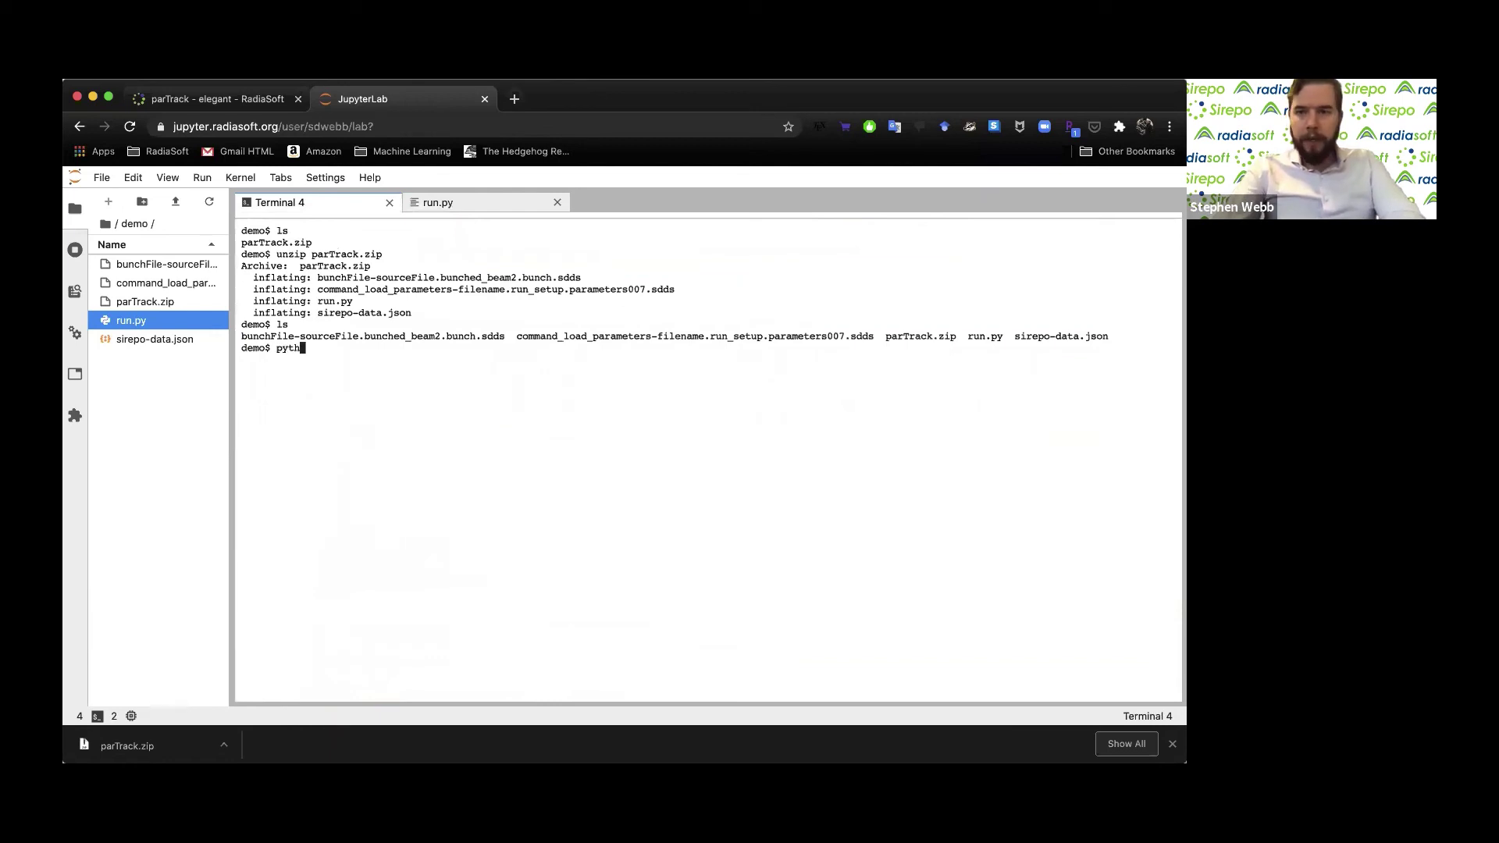
{"action": "type", "text": "on run.py"}
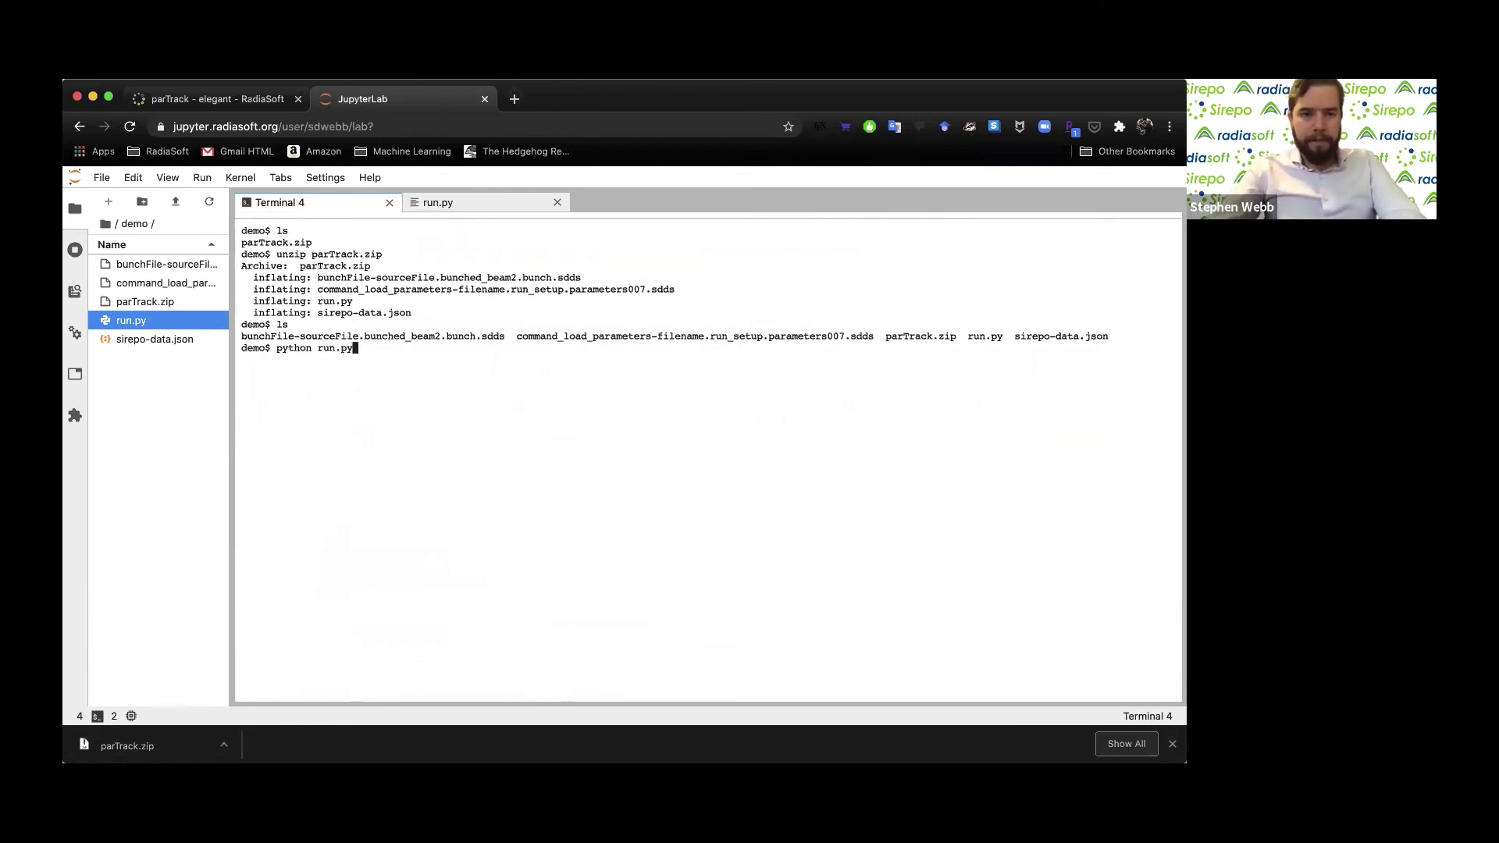
{"action": "key", "text": "Return"}
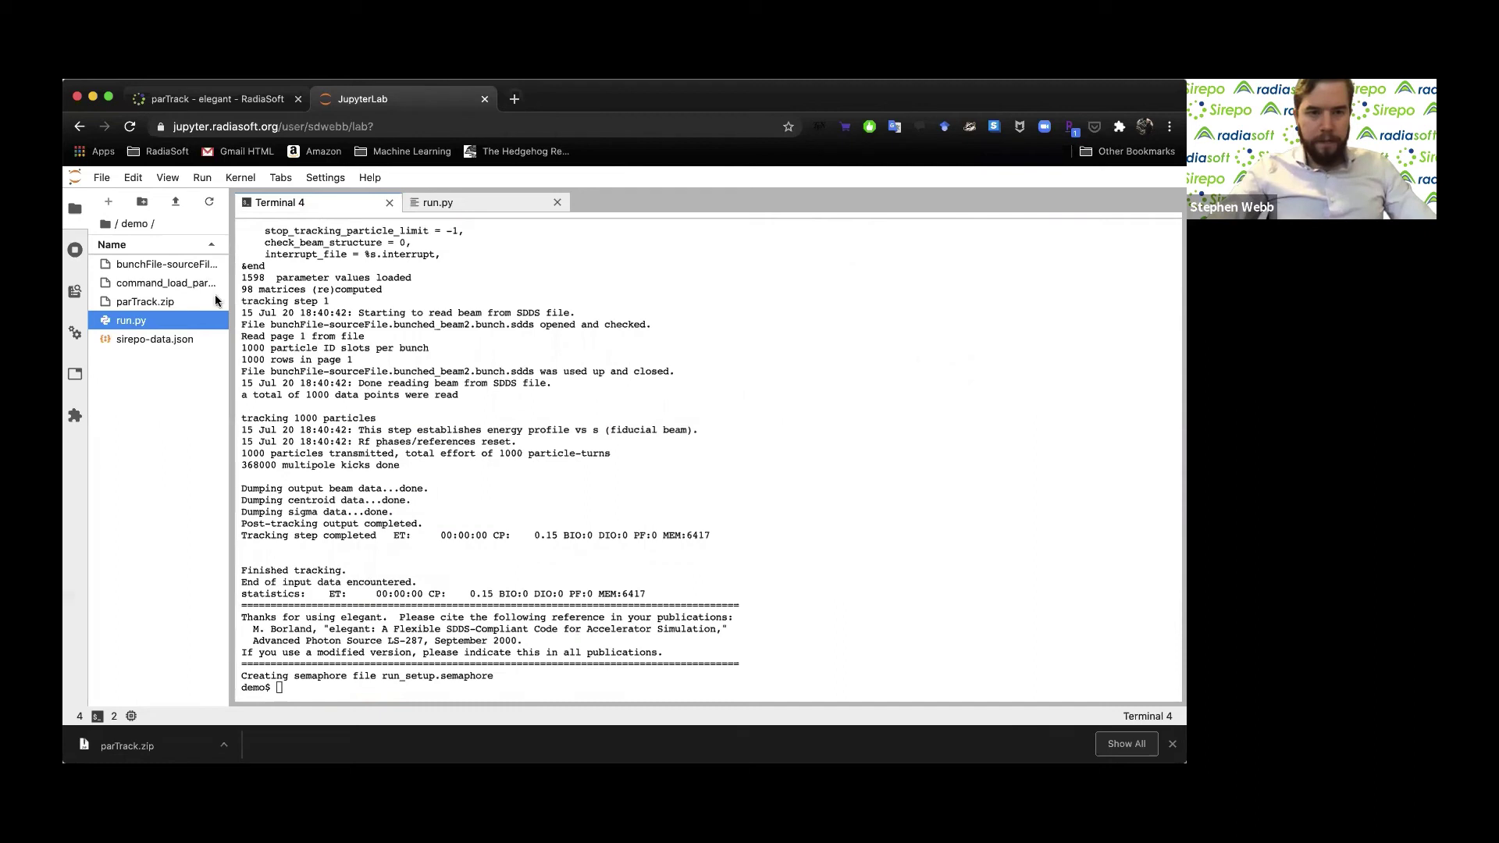
Compare the generated elegant.lte and elegant.ele files with the file-writing lines at the end of run.py
{"action": "left_click", "coordinate": [461, 203]}
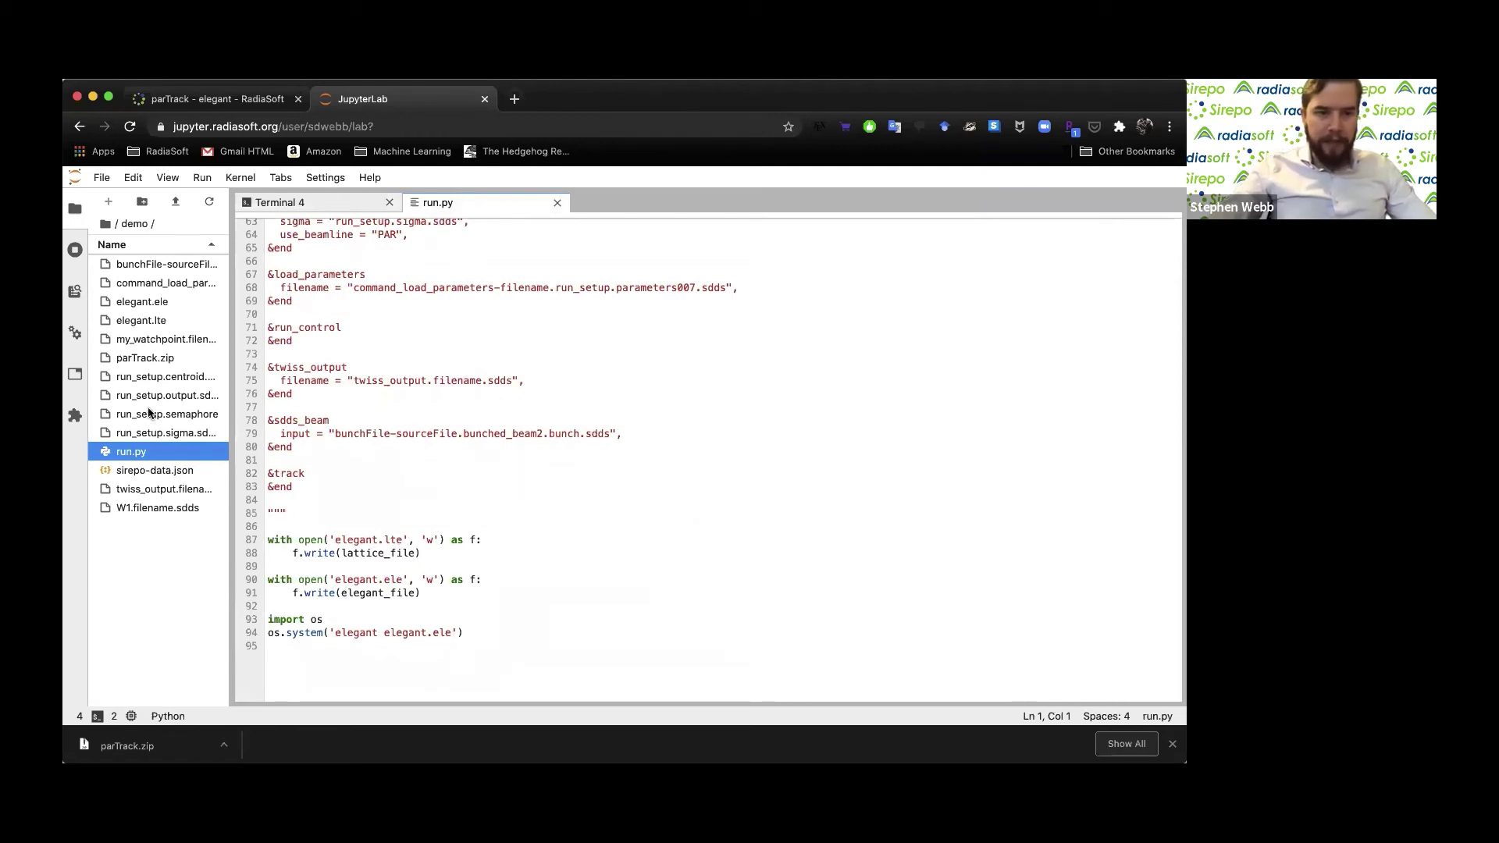
{"action": "left_click", "coordinate": [157, 321]}
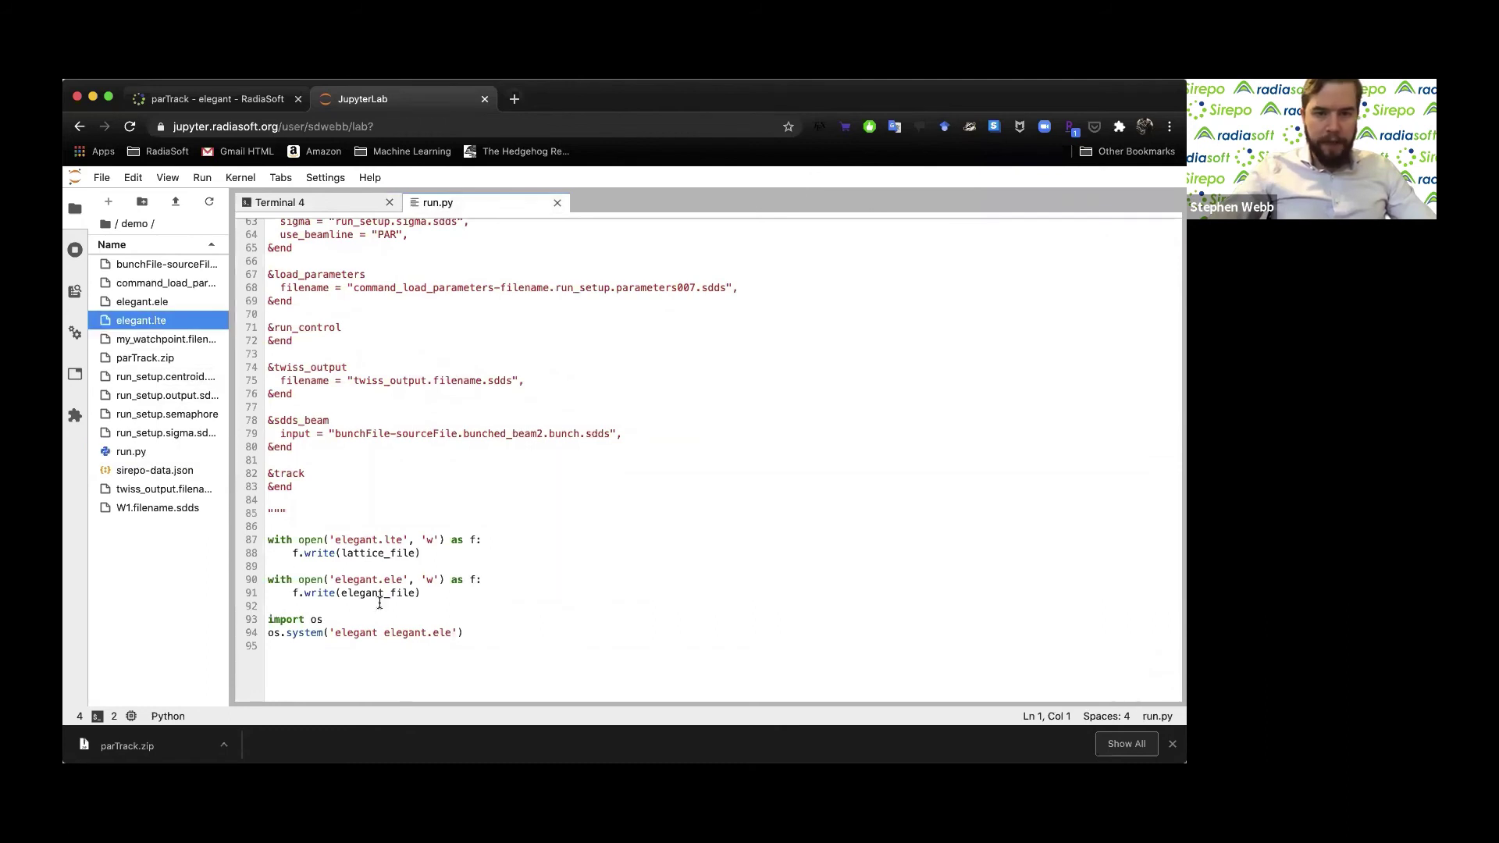
{"action": "left_click", "coordinate": [150, 303]}
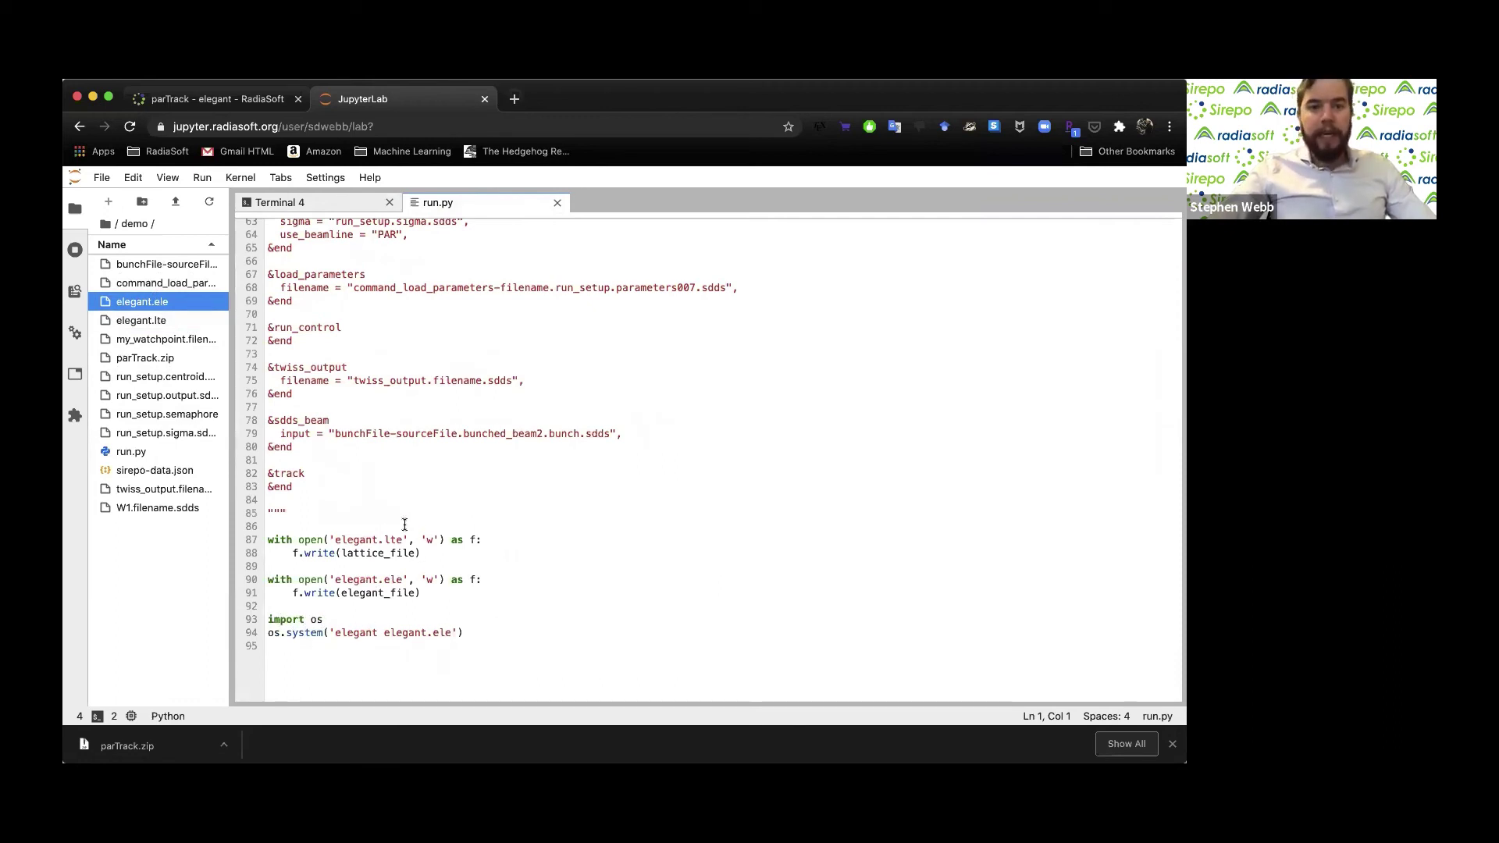
Try to rename the lattice file that run.py writes as my_PAR_lattice.lte
{"action": "double_click", "coordinate": [345, 538]}
{"action": "type", "text": "my_PAR_"}
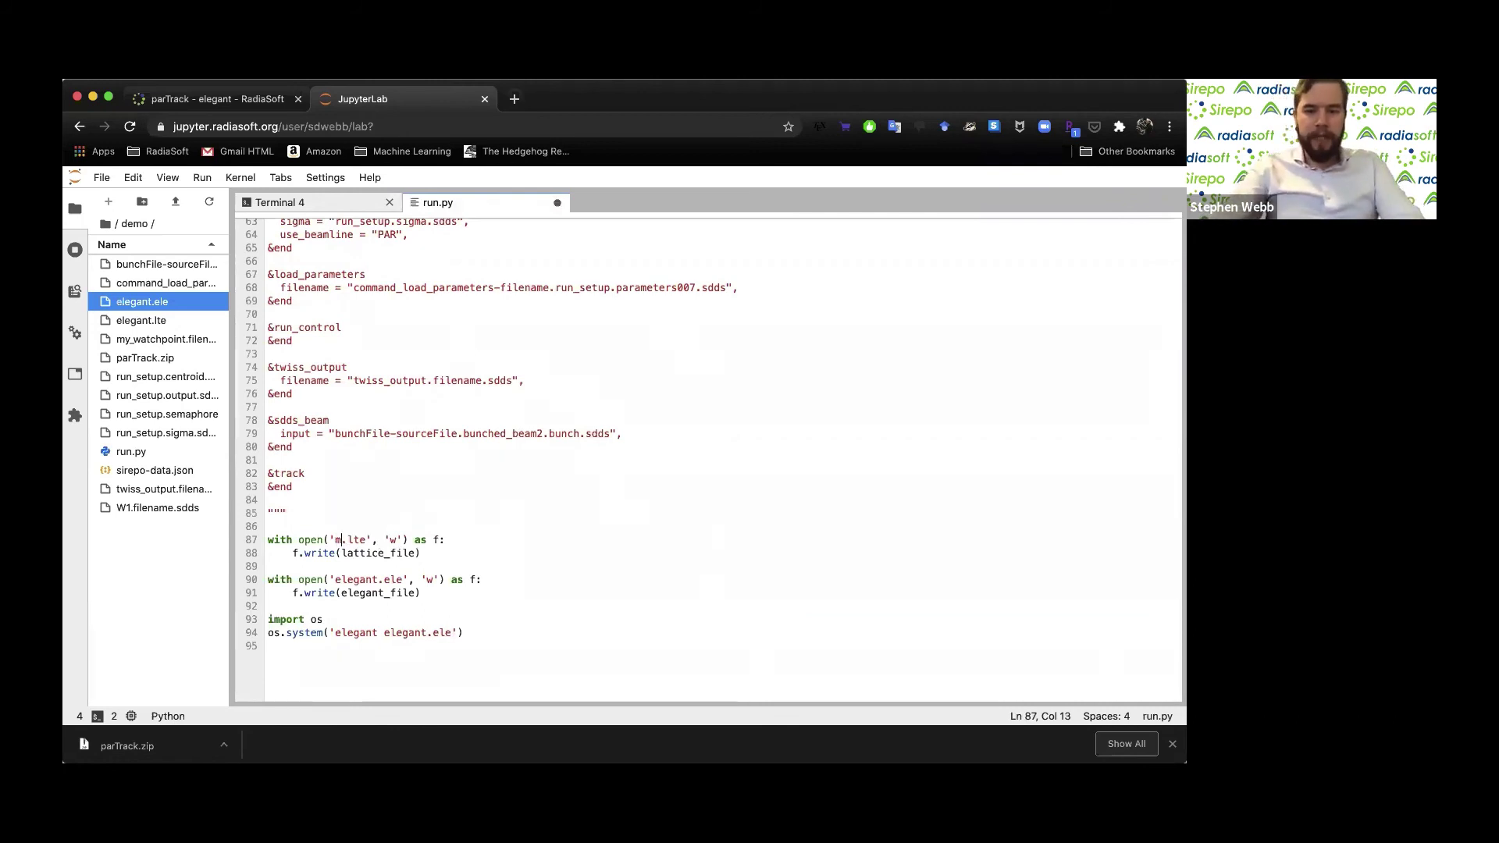
{"action": "type", "text": "lattice"}
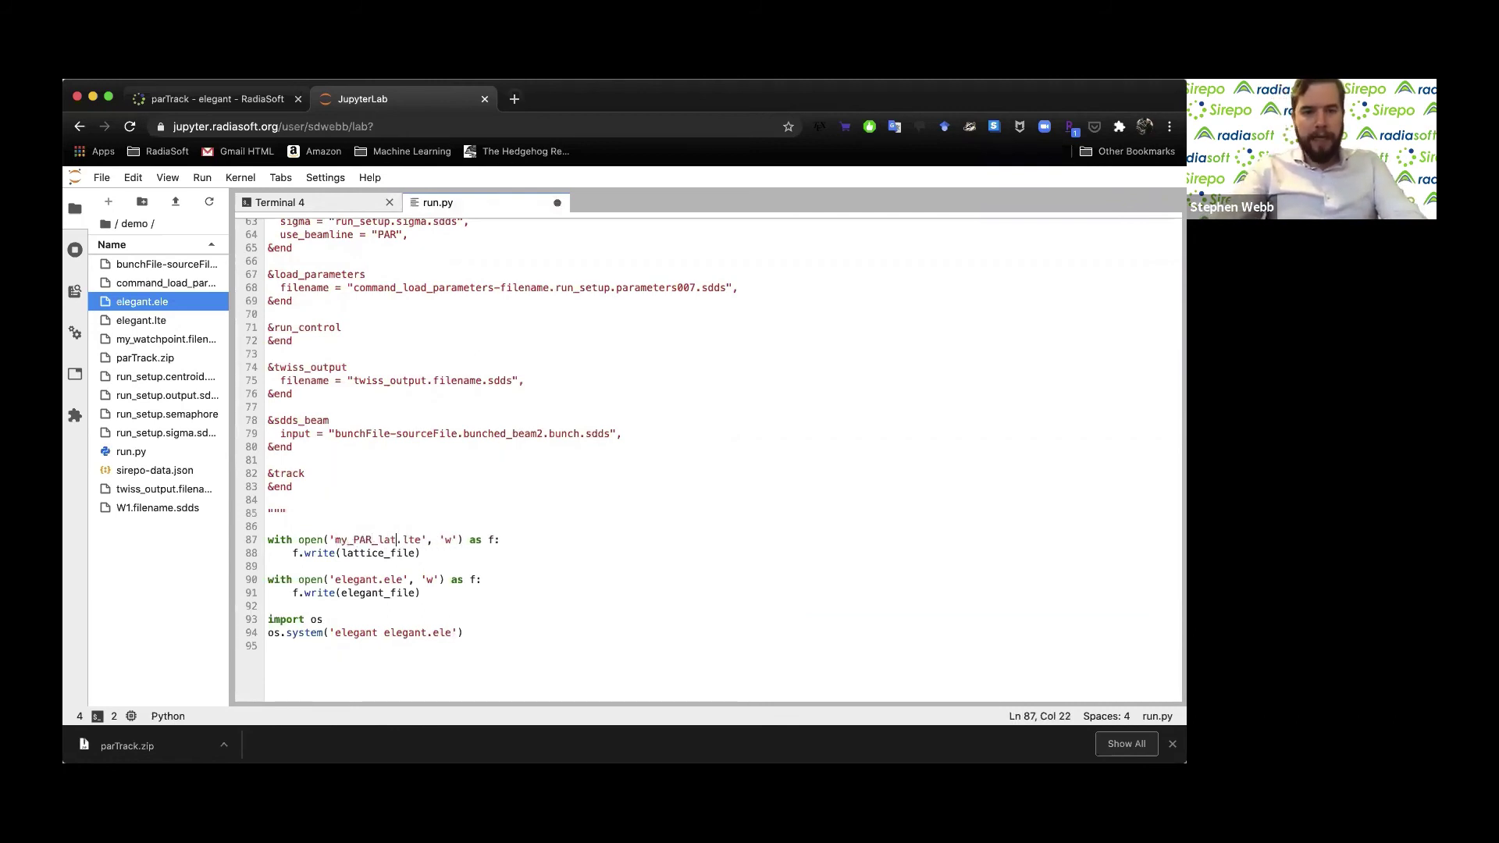
{"action": "double_click", "coordinate": [358, 580]}
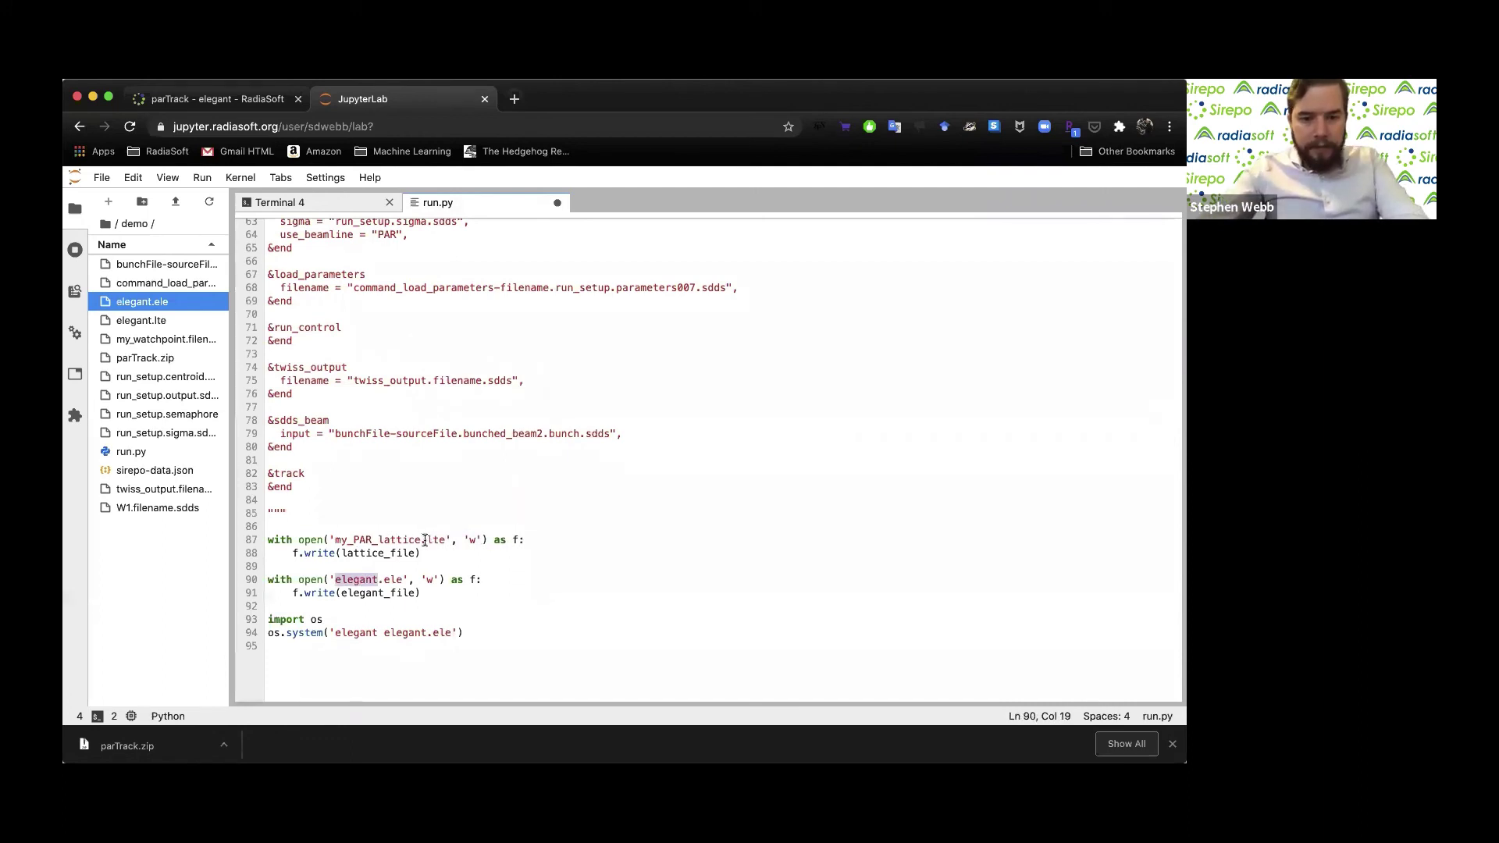
{"action": "key", "text": "super+z"}
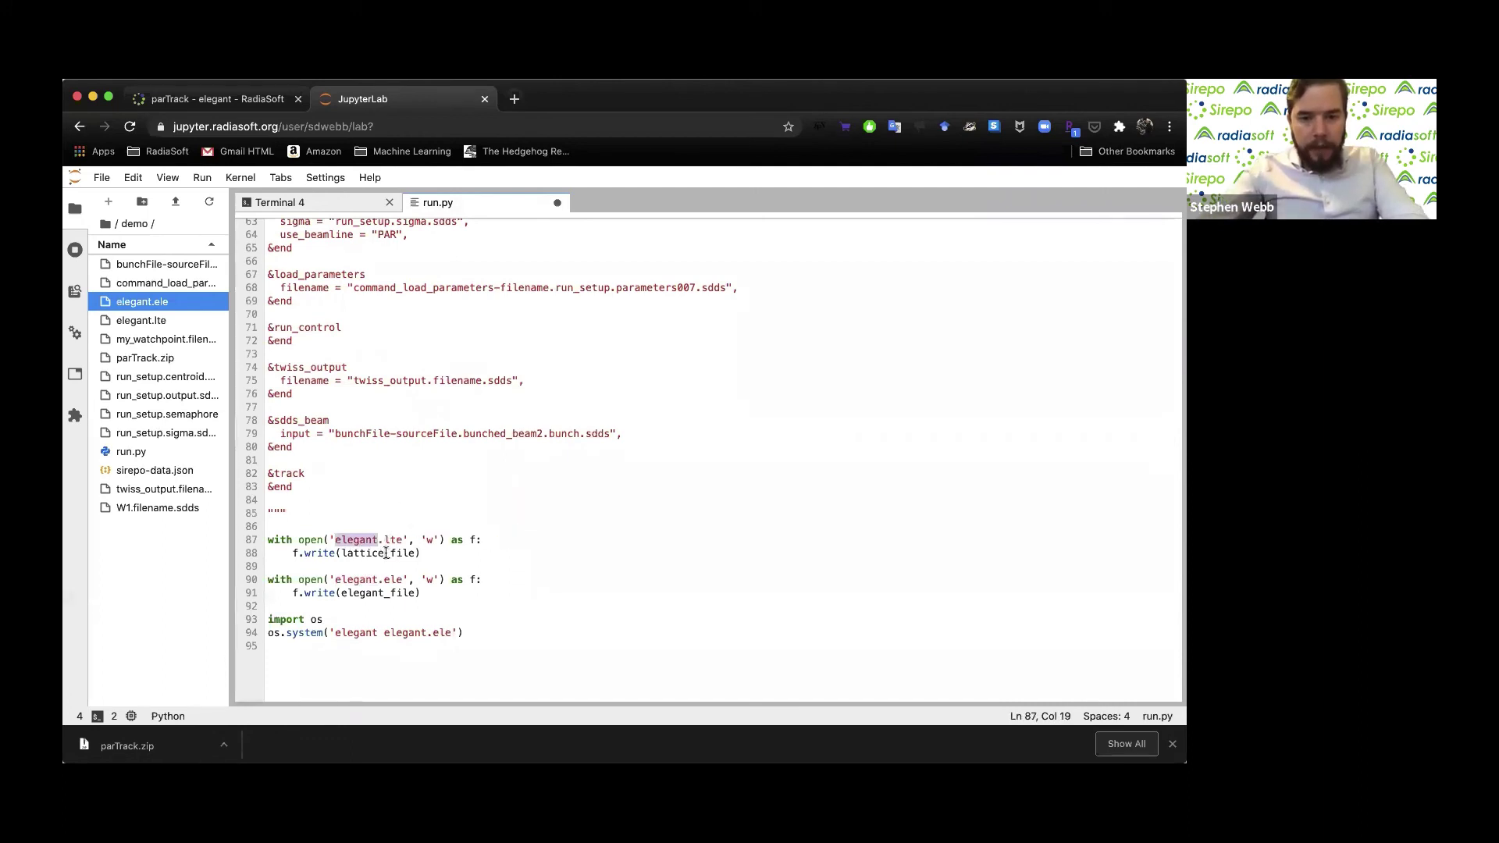
Change the command file that run.py writes from the elegant_file text to my_PAR_sim.ele
{"action": "double_click", "coordinate": [360, 580]}
{"action": "type", "text": "my_PAR"}
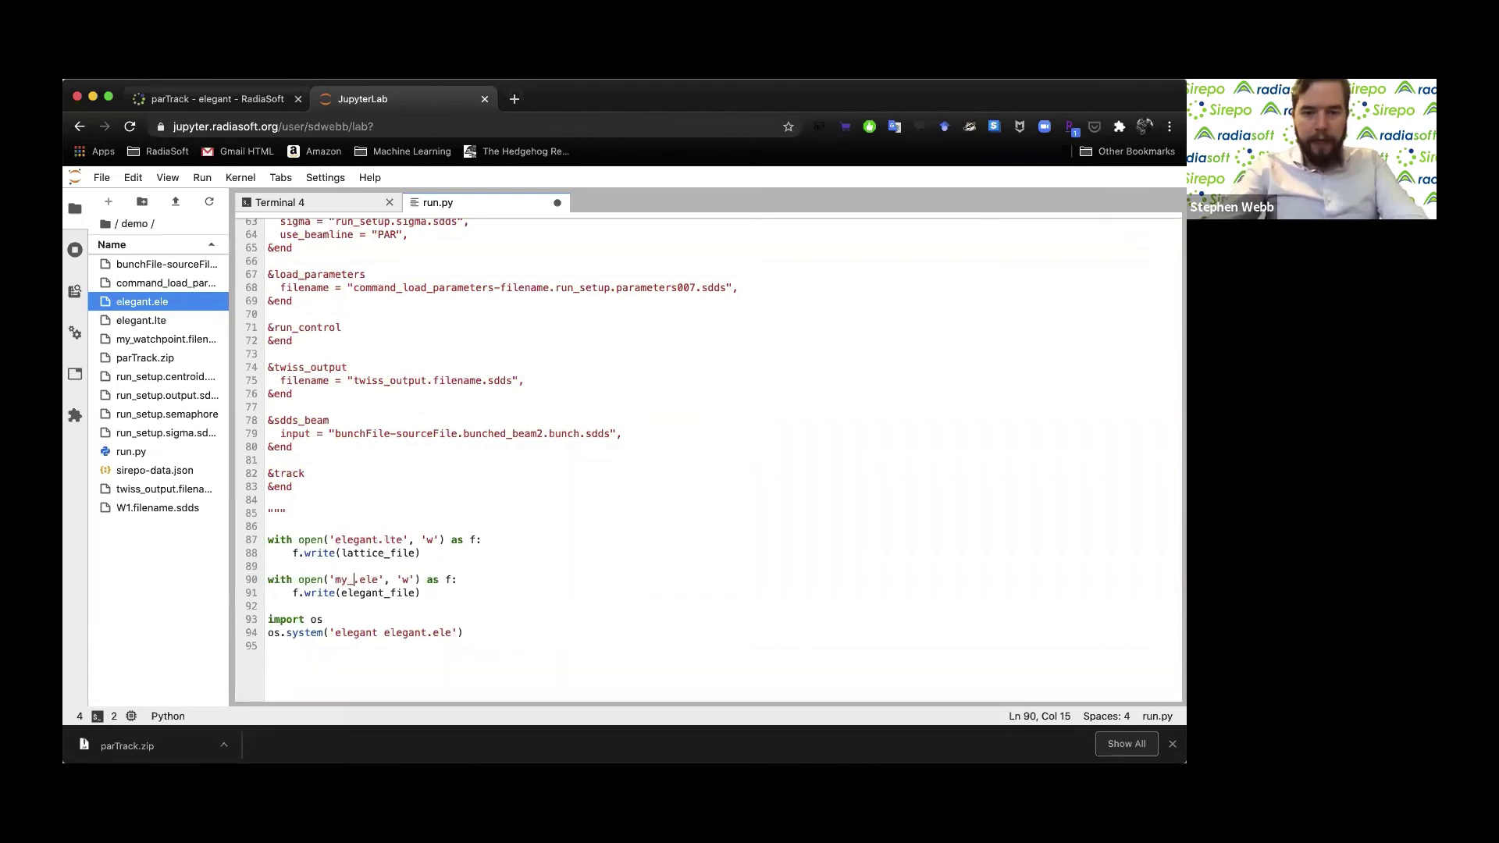
{"action": "type", "text": "_sim"}
Change the input file in the closing os.system elegant call to may_PAR_sim.ele and save run.py
{"action": "left_click", "coordinate": [395, 633]}
{"action": "double_click", "coordinate": [395, 632]}
{"action": "type", "text": "may_P"}
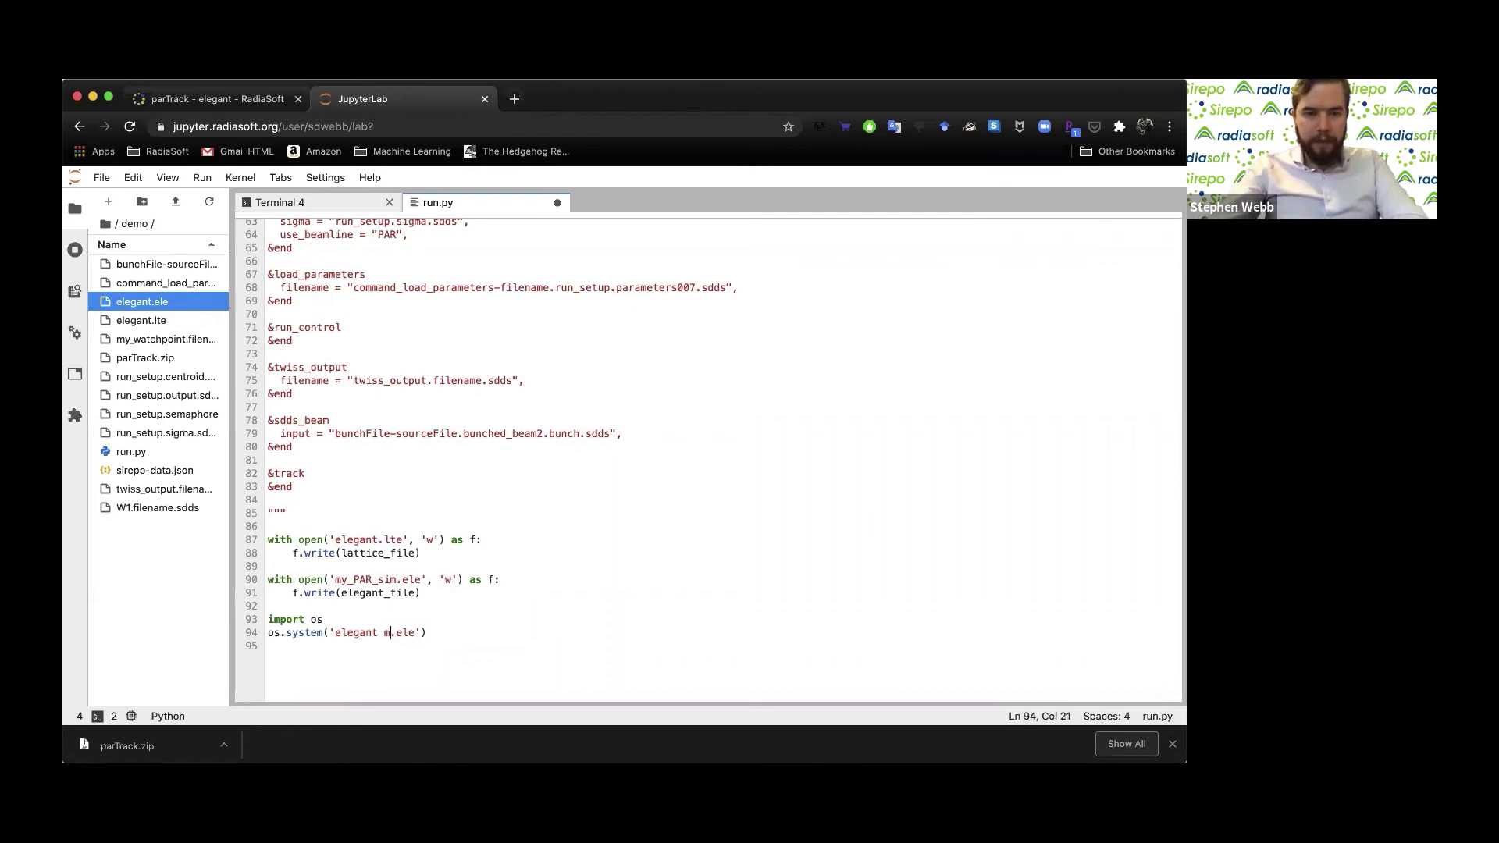
{"action": "type", "text": "AR_sim"}
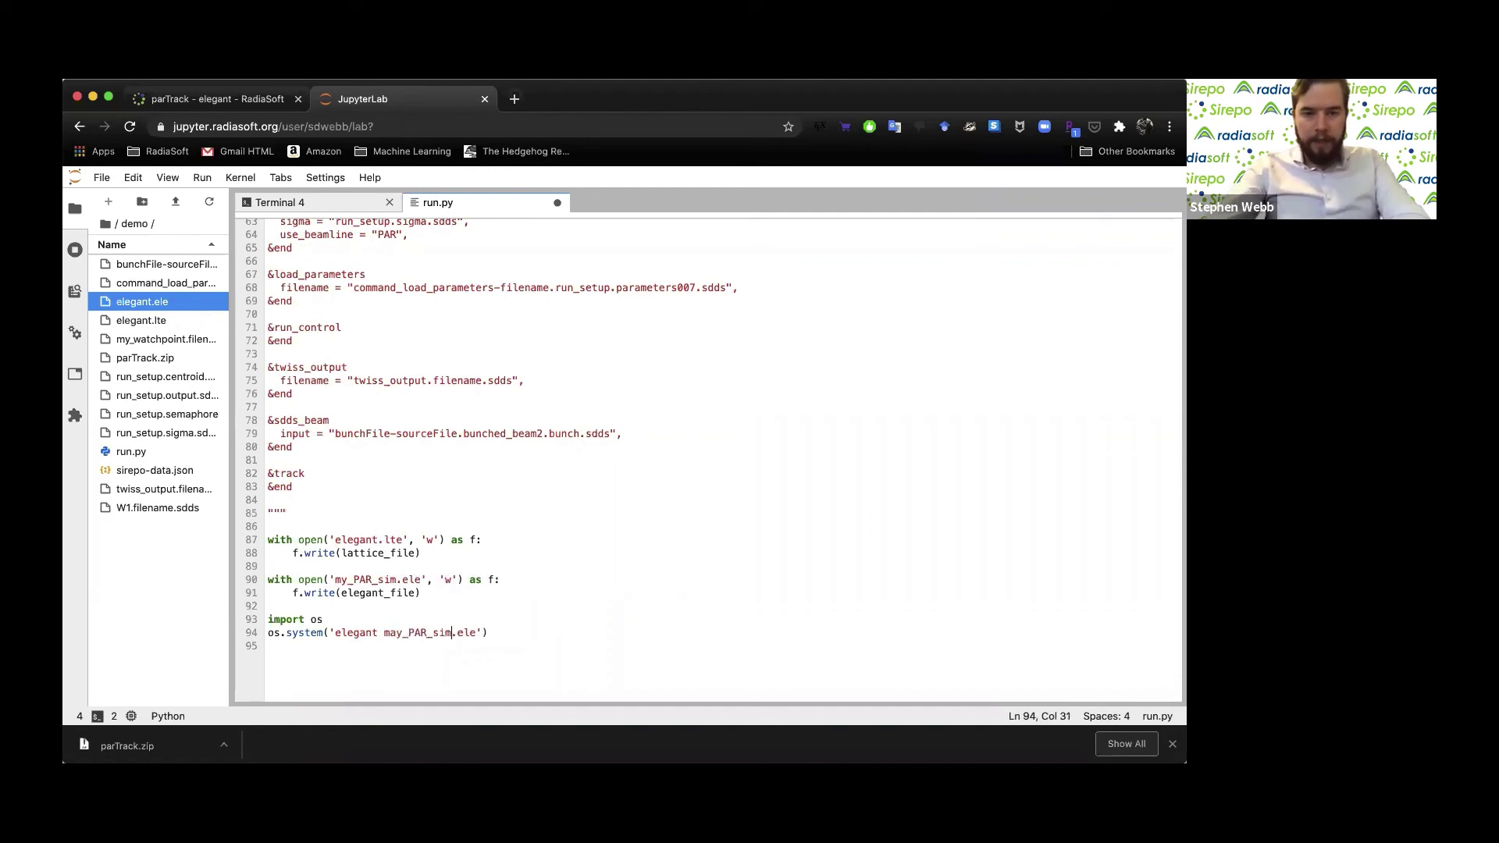
{"action": "key", "text": "super+s"}
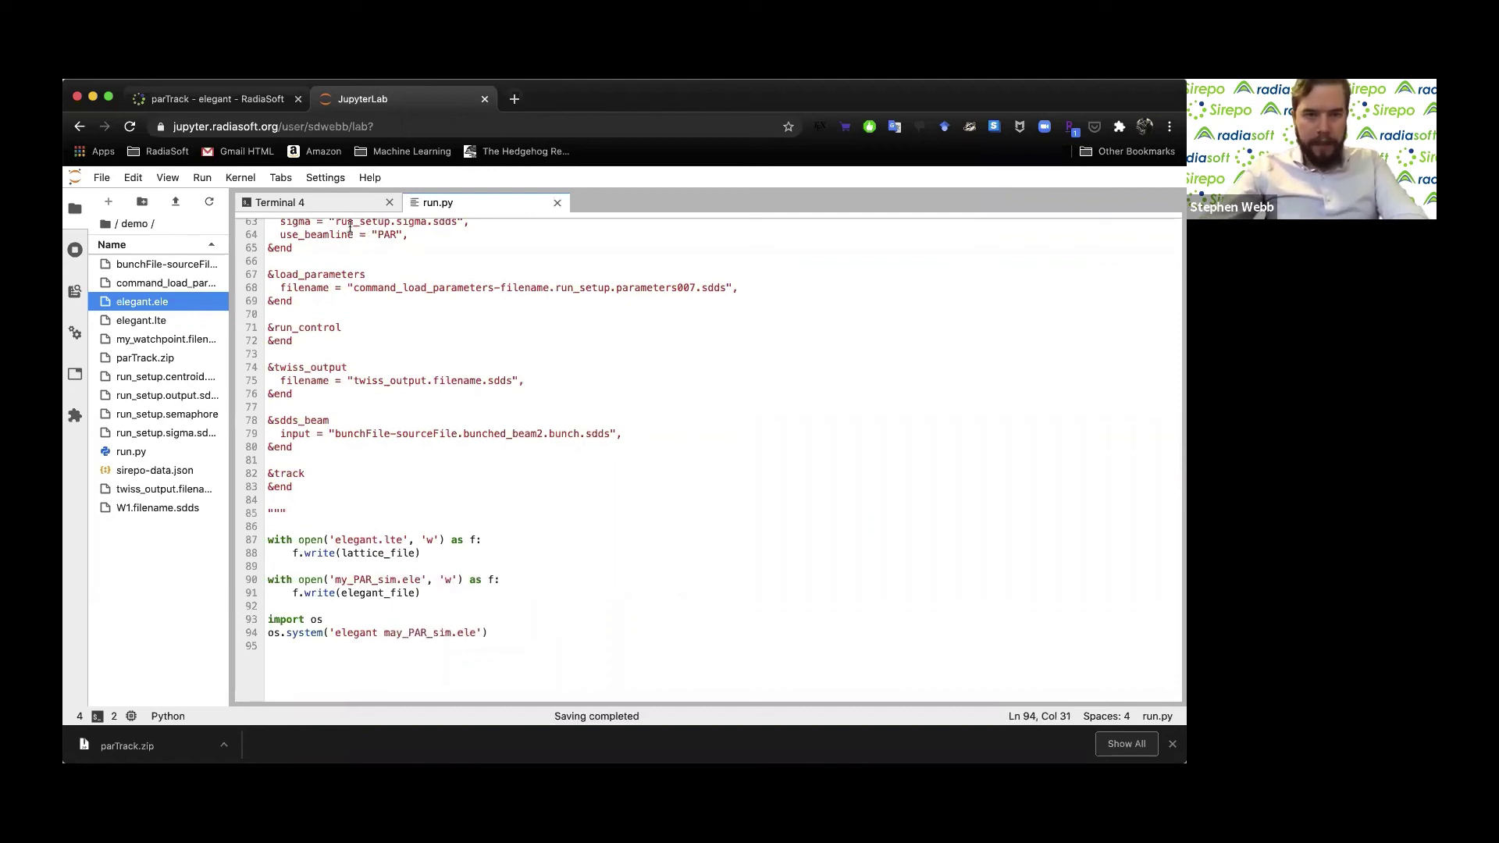
Run the edited run.py script with python in the terminal
{"action": "left_click", "coordinate": [335, 204]}
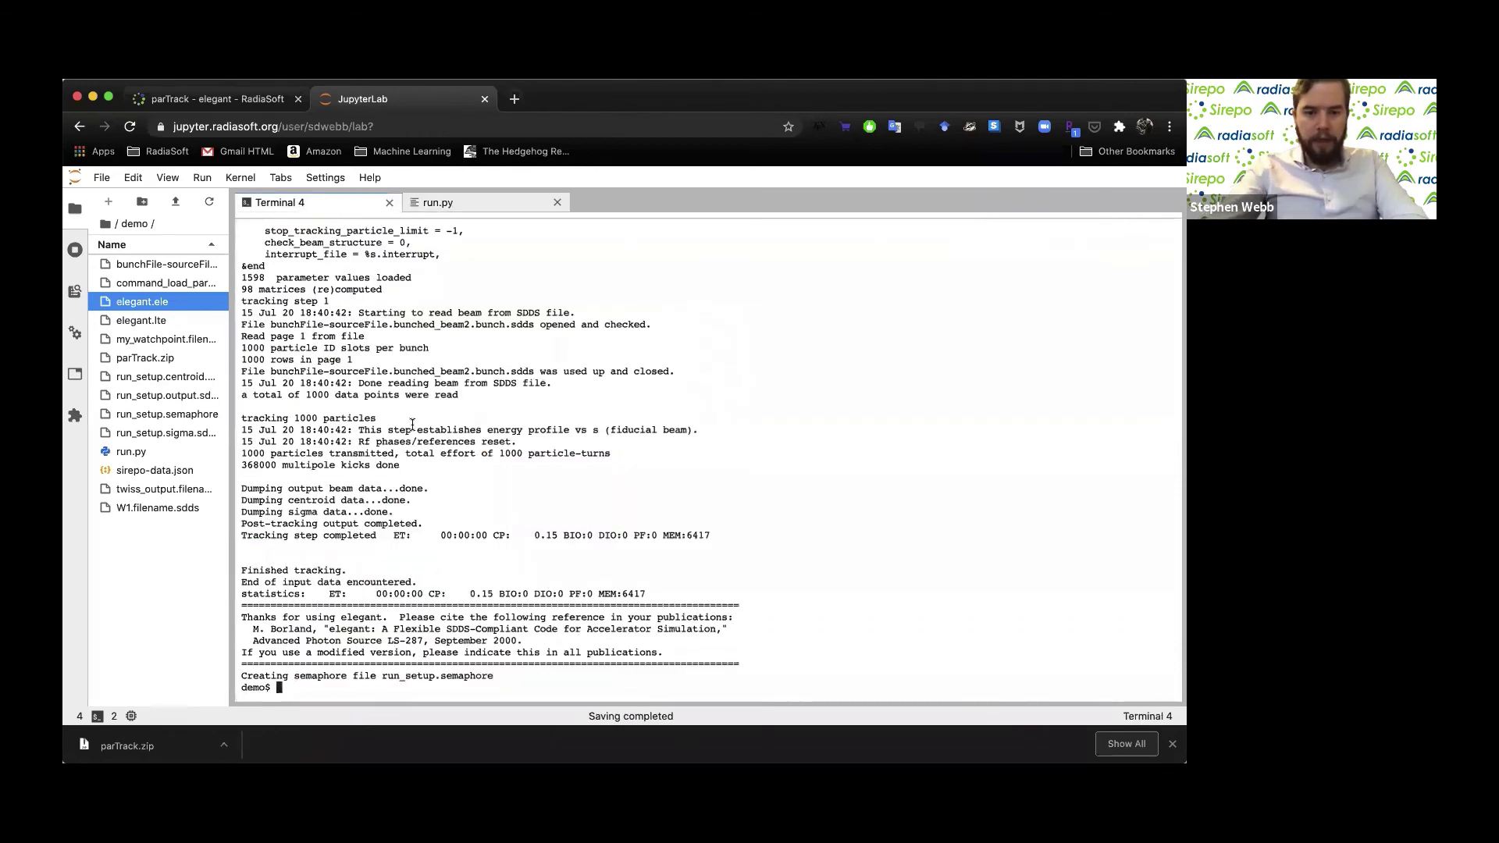
{"action": "type", "text": "python"}
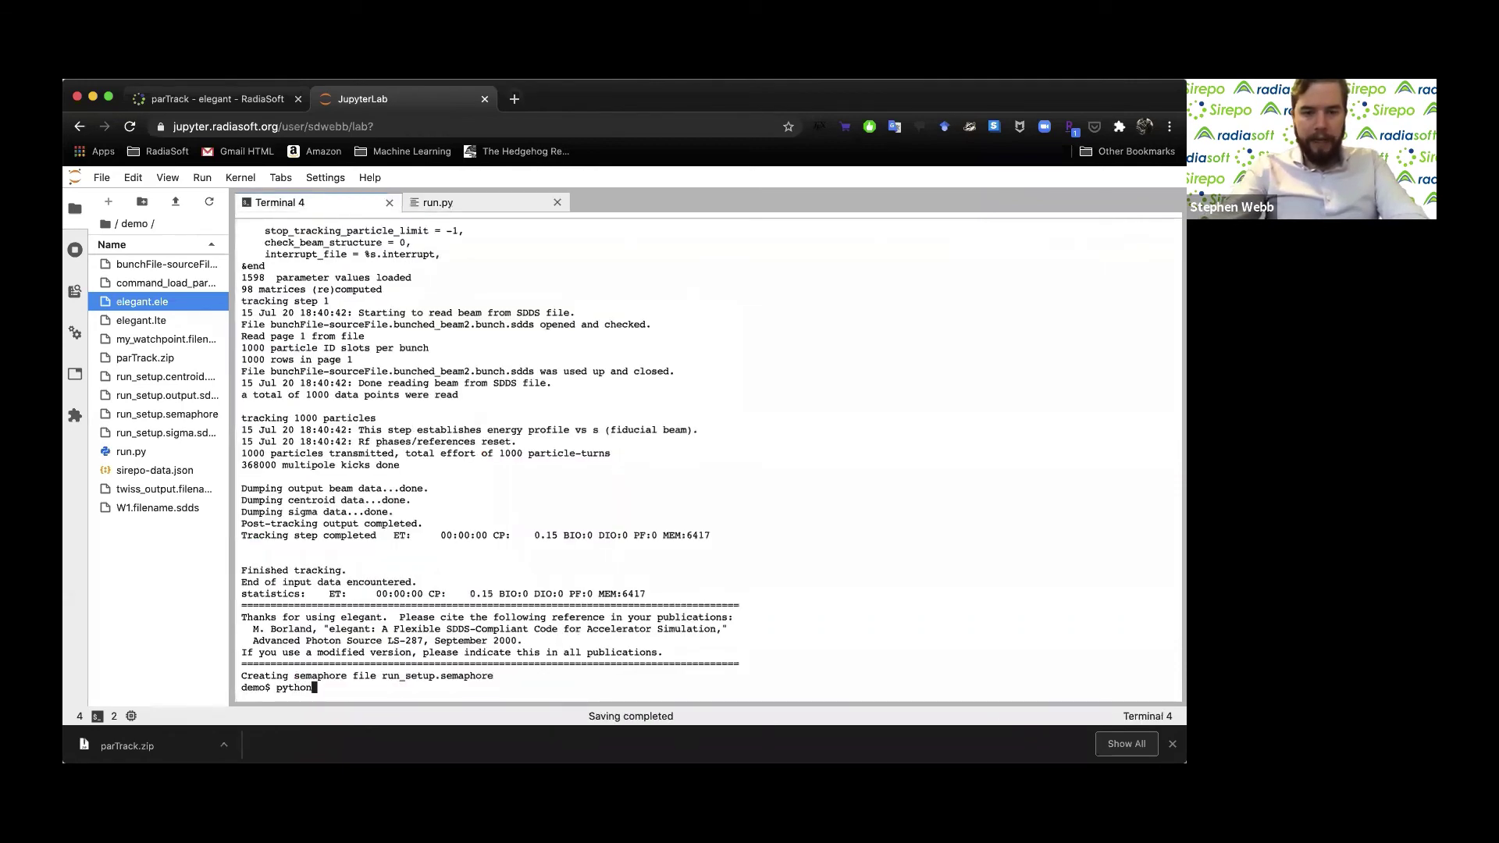
{"action": "type", "text": " run.py"}
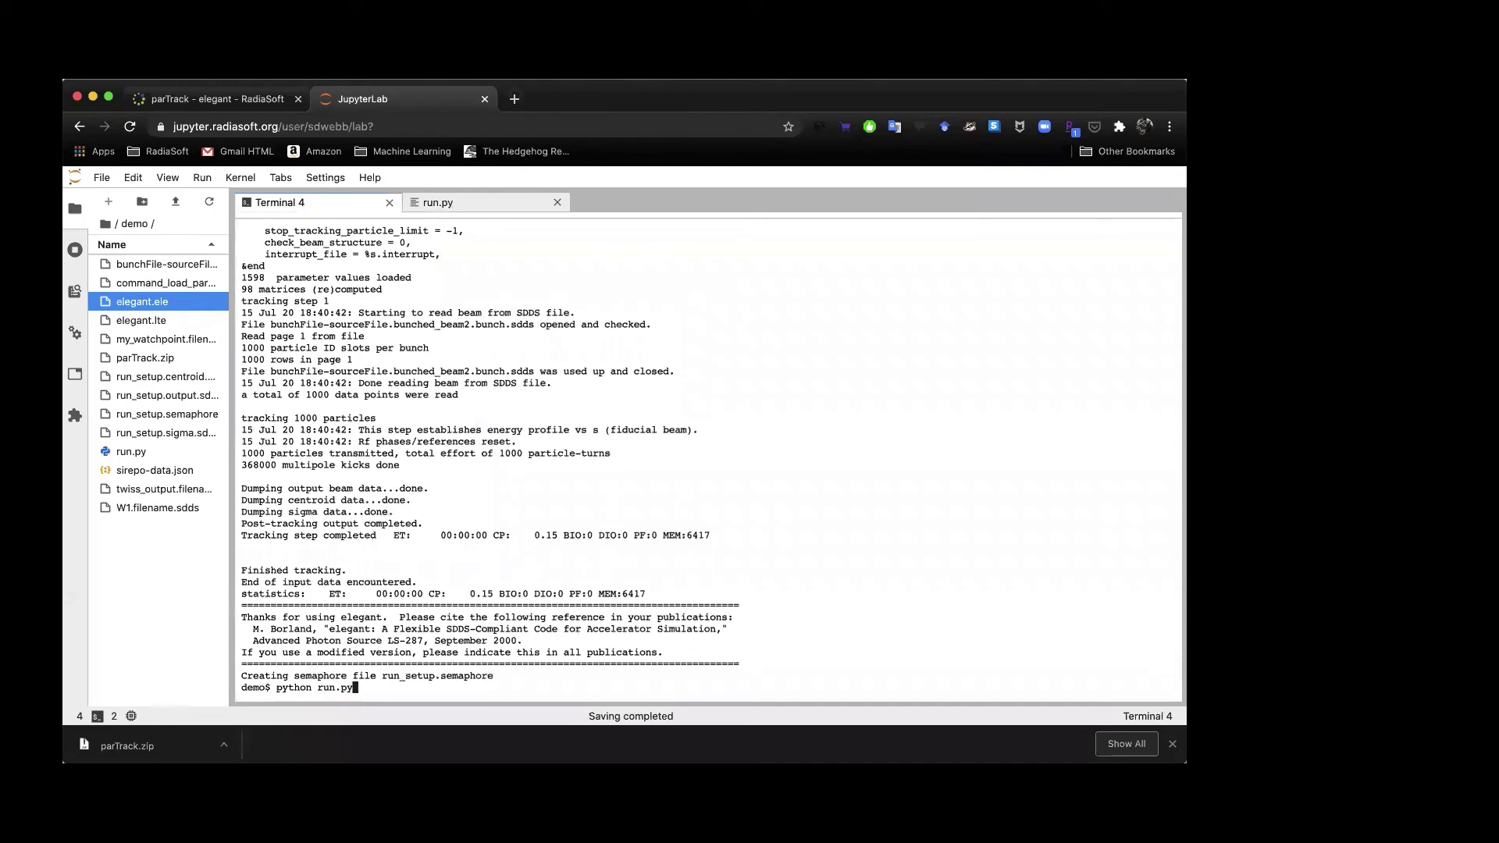
{"action": "key", "text": "Return"}
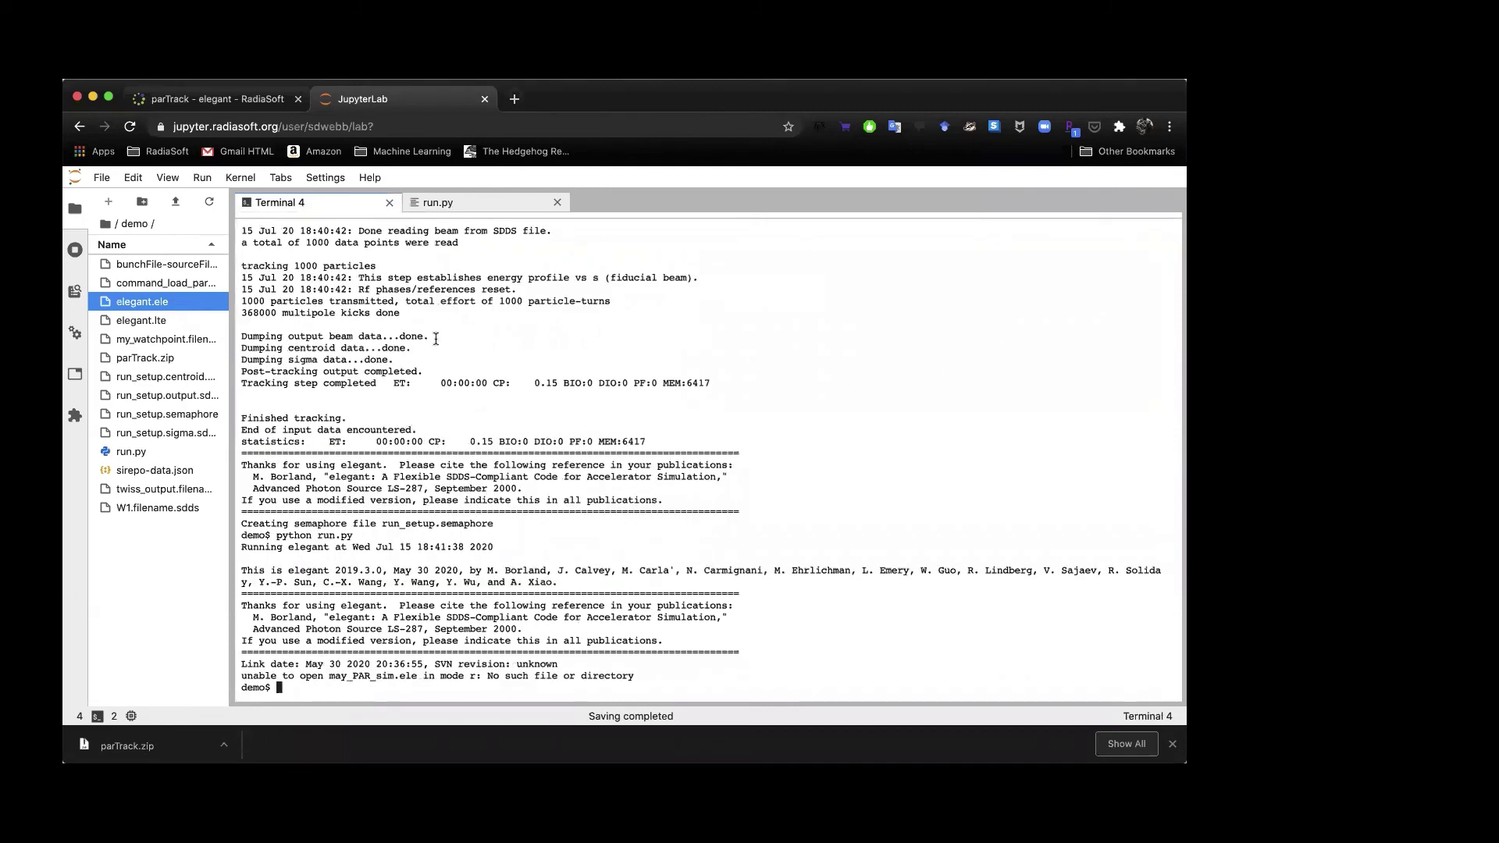
Correct the file name in run.py's os.system call to my_PAR_sim.ele and save the script
{"action": "left_click", "coordinate": [448, 207]}
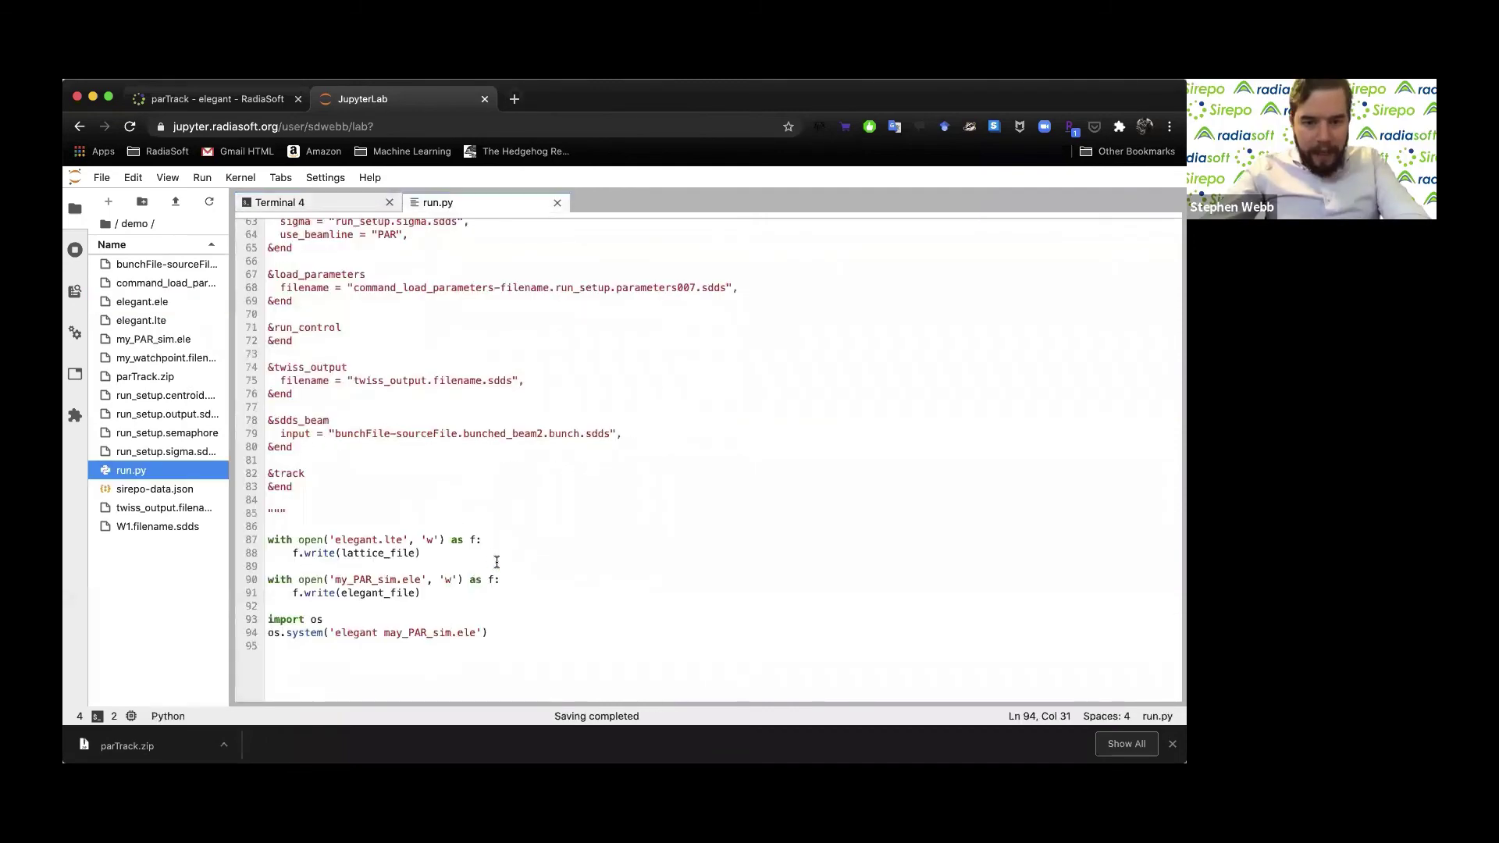
{"action": "left_click", "coordinate": [397, 633]}
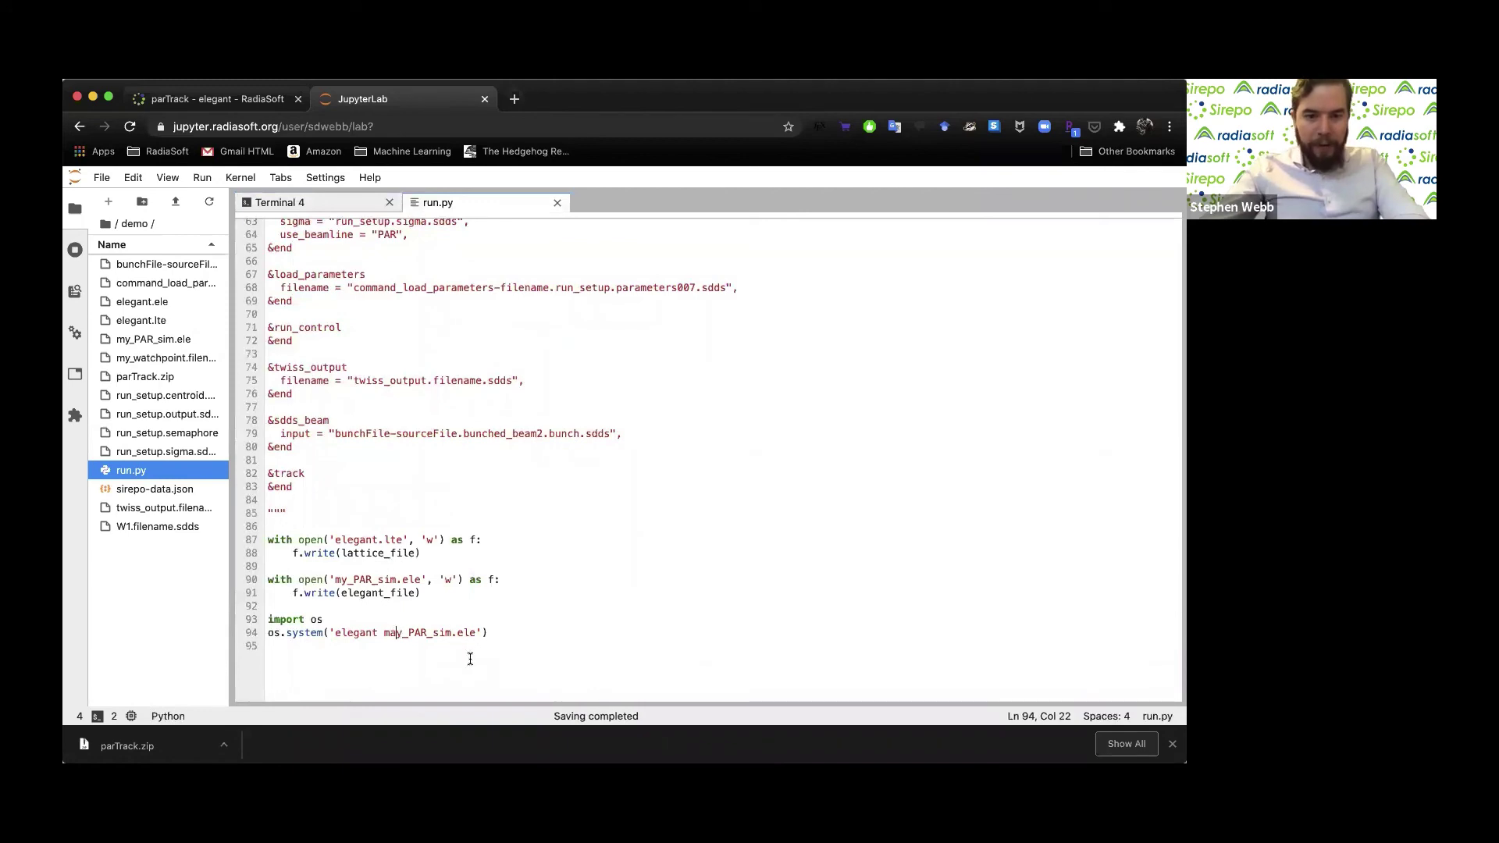
{"action": "key", "text": "BackSpace"}
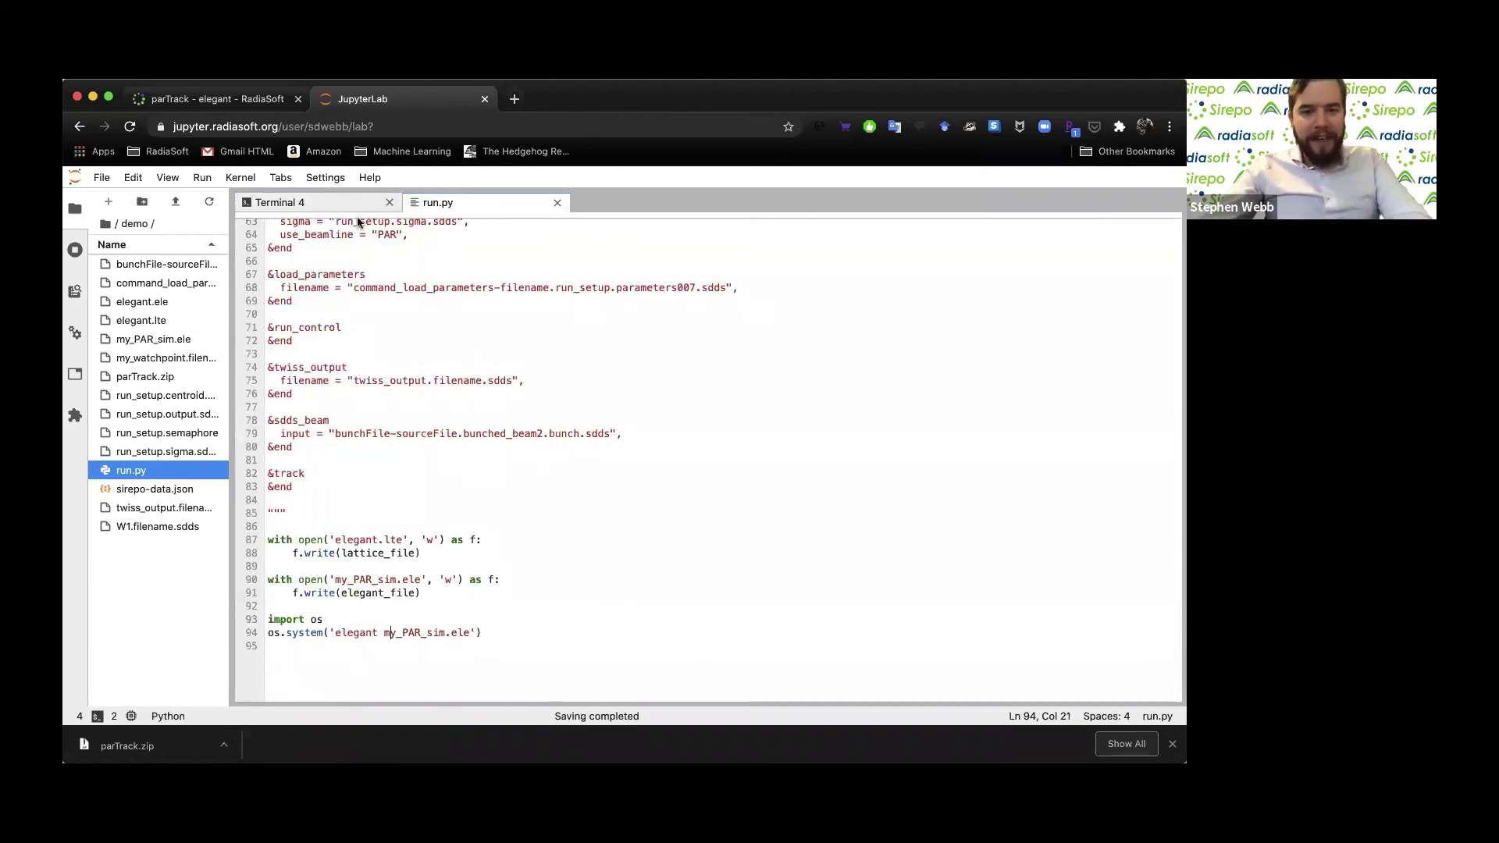
Rerun the corrected run.py by recalling the previous python command in the terminal
{"action": "left_click", "coordinate": [336, 203]}
{"action": "key", "text": "Up"}
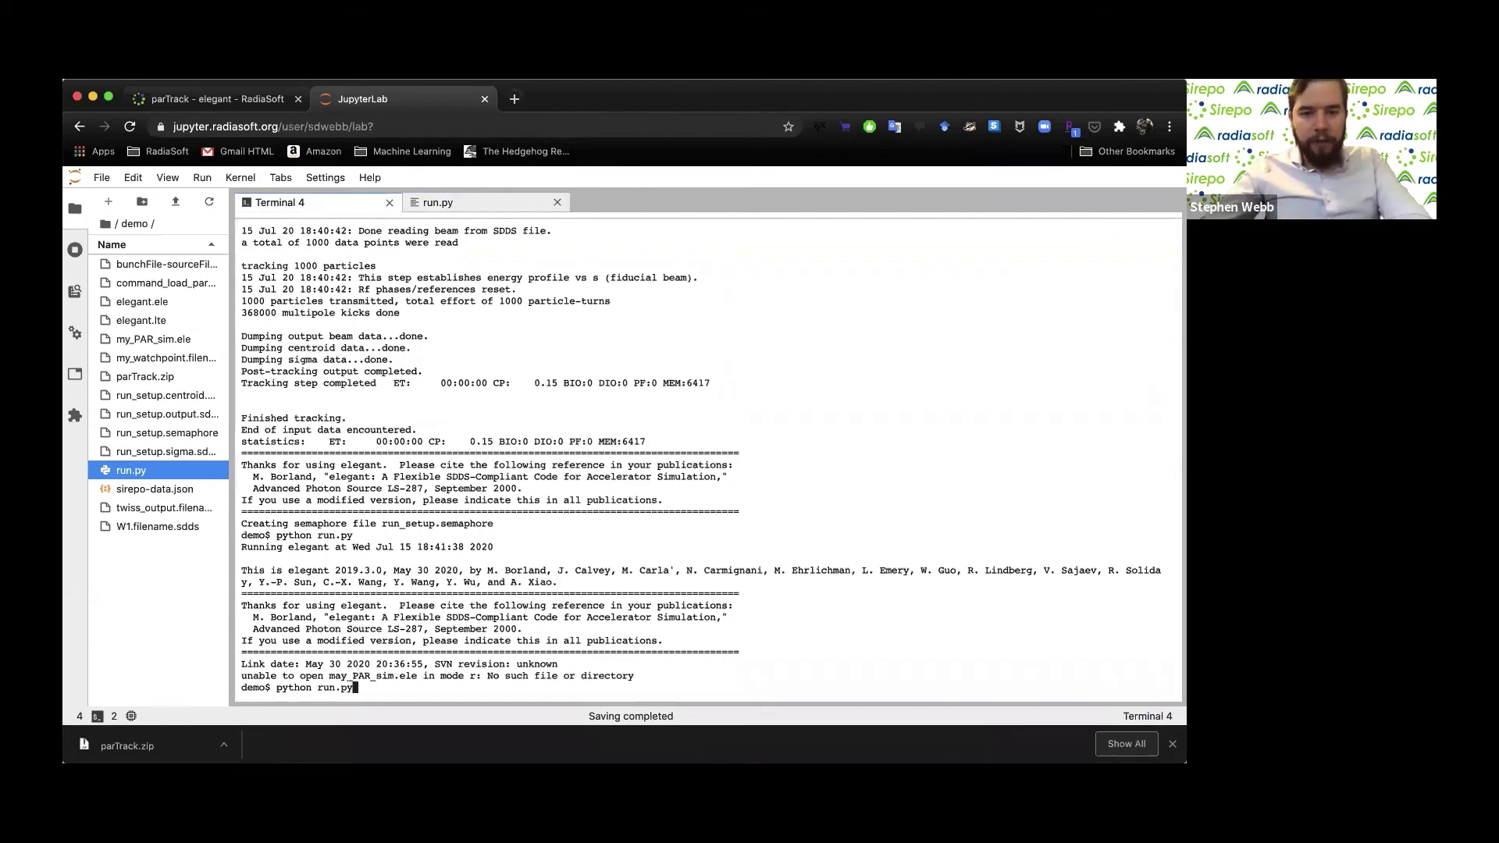
{"action": "key", "text": "Return"}
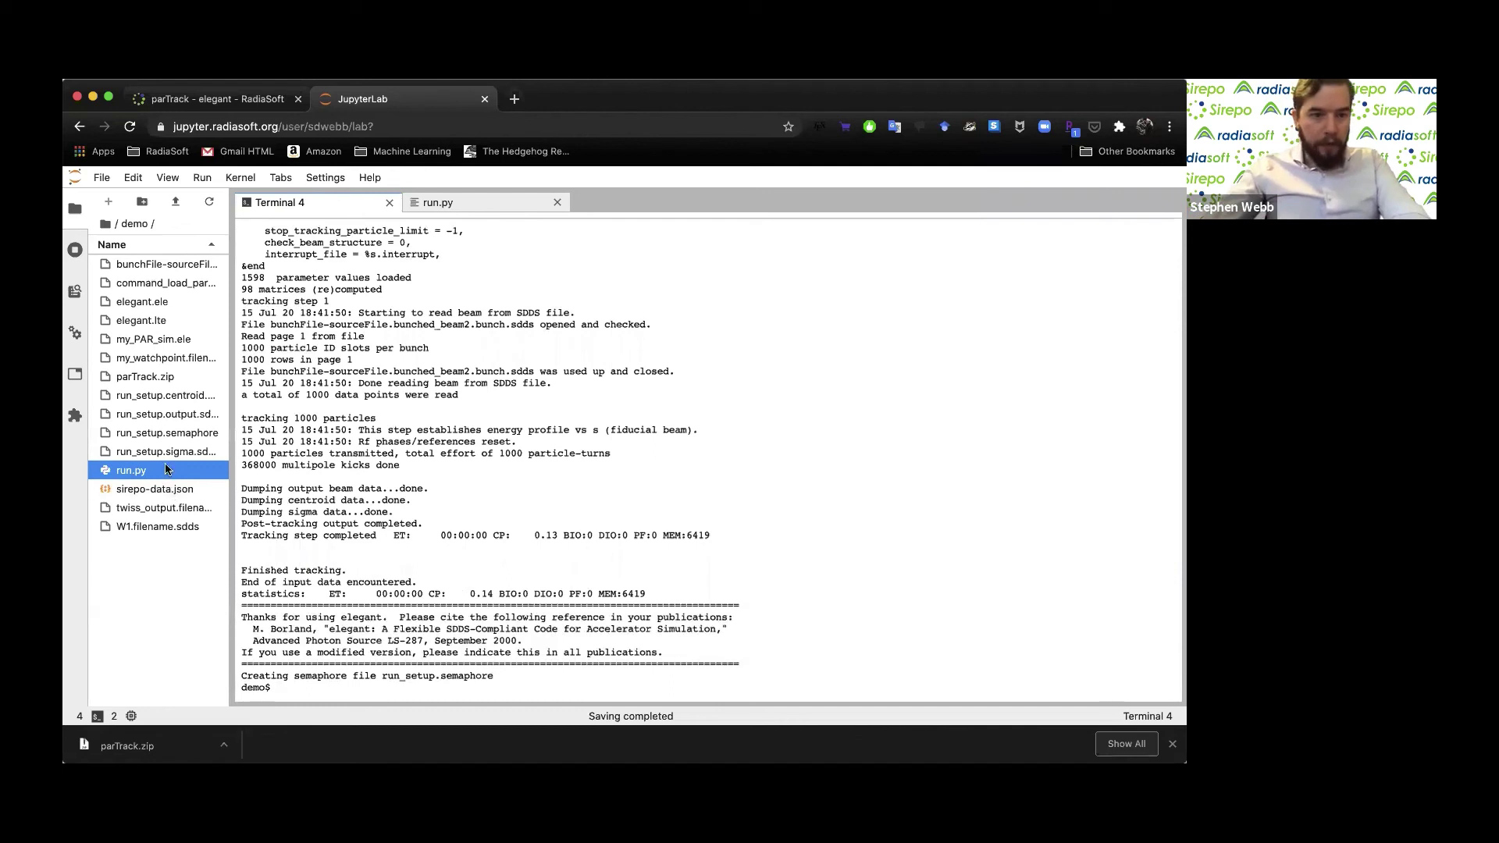
Locate the generated my_PAR_sim.ele in the demo folder and review the run_setup and other elegant commands in run.py
{"action": "left_click", "coordinate": [142, 341]}
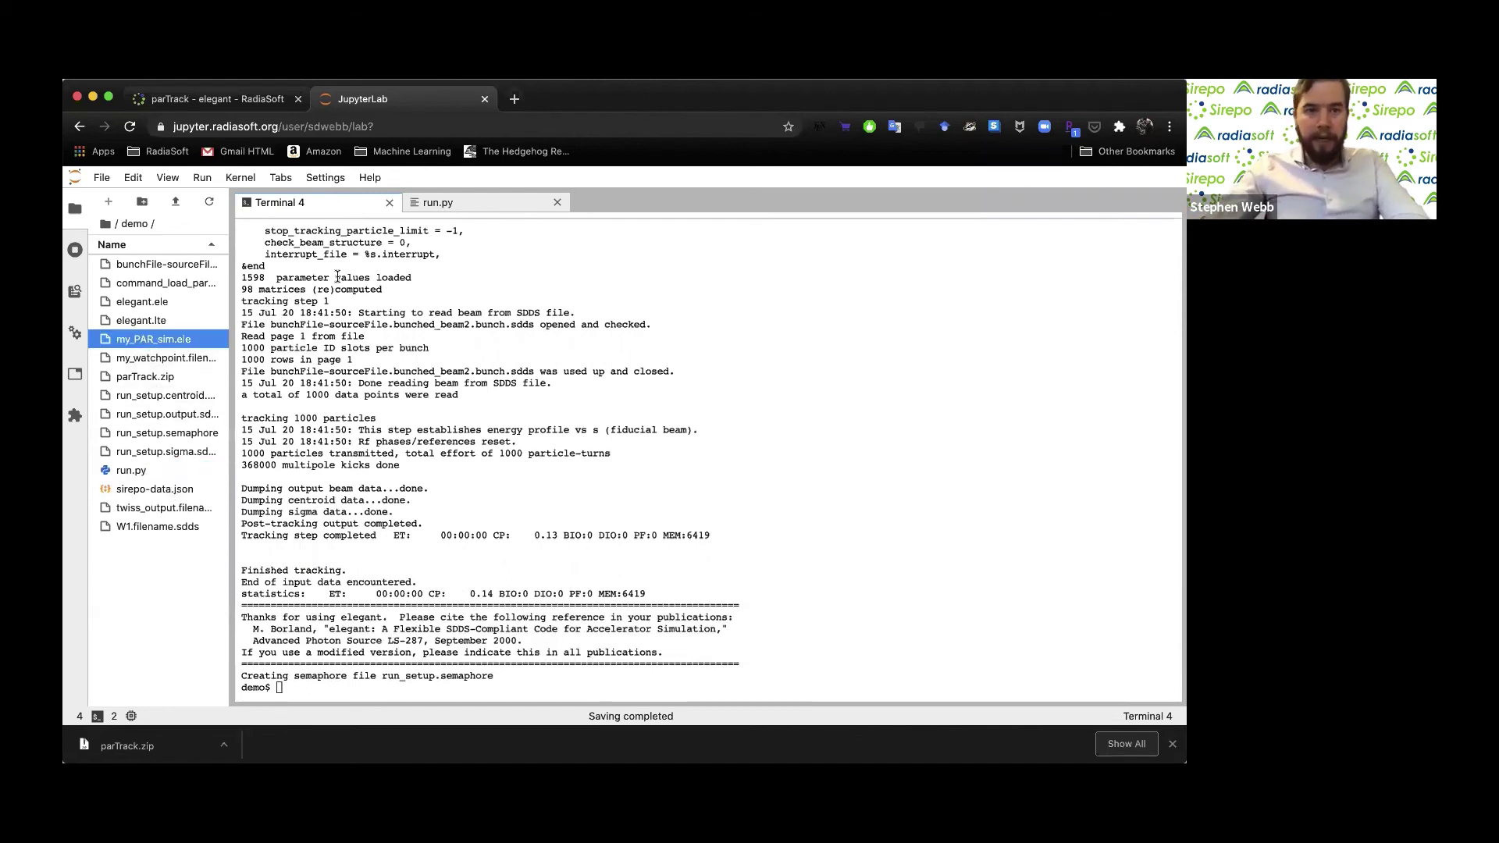
{"action": "left_click", "coordinate": [433, 203]}
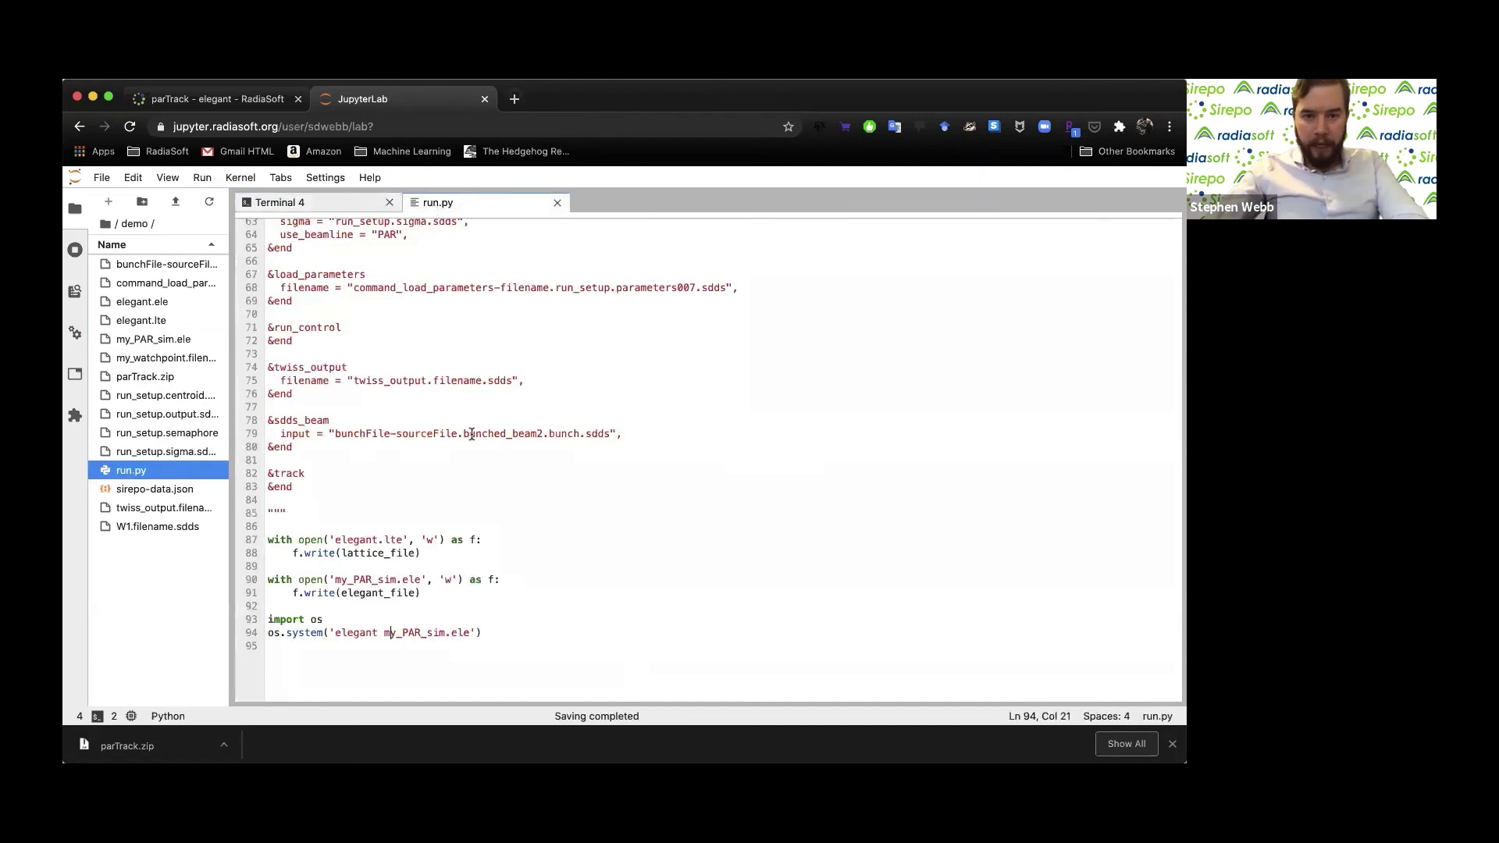
{"action": "scroll", "coordinate": [426, 428], "scroll_direction": "up", "scroll_amount": 4}
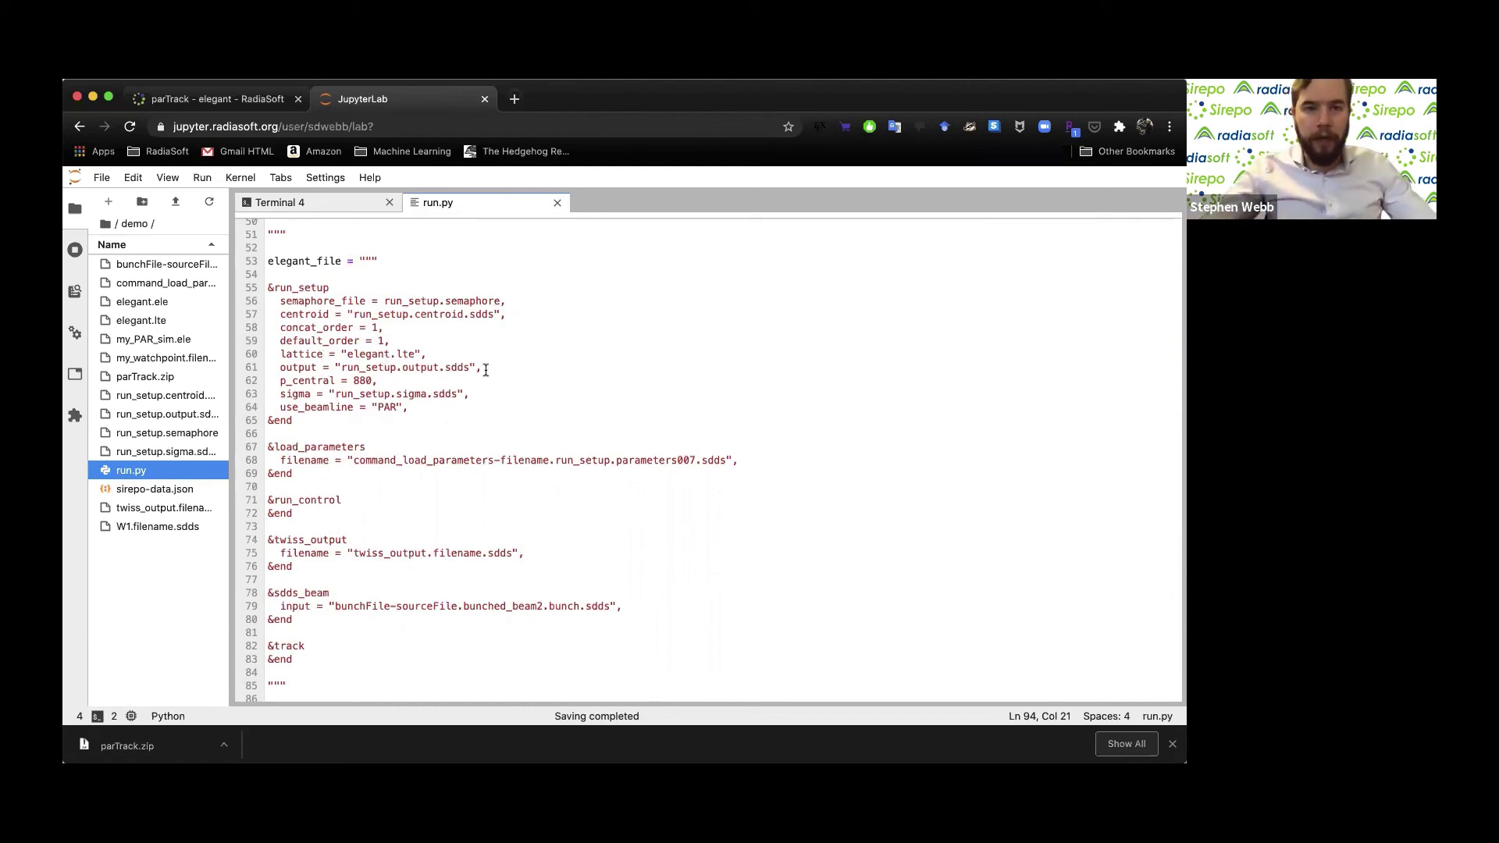
Check for the Genesis code in the terminal with genesis --version, and interrupt the program at its input prompt
{"action": "left_click", "coordinate": [323, 205]}
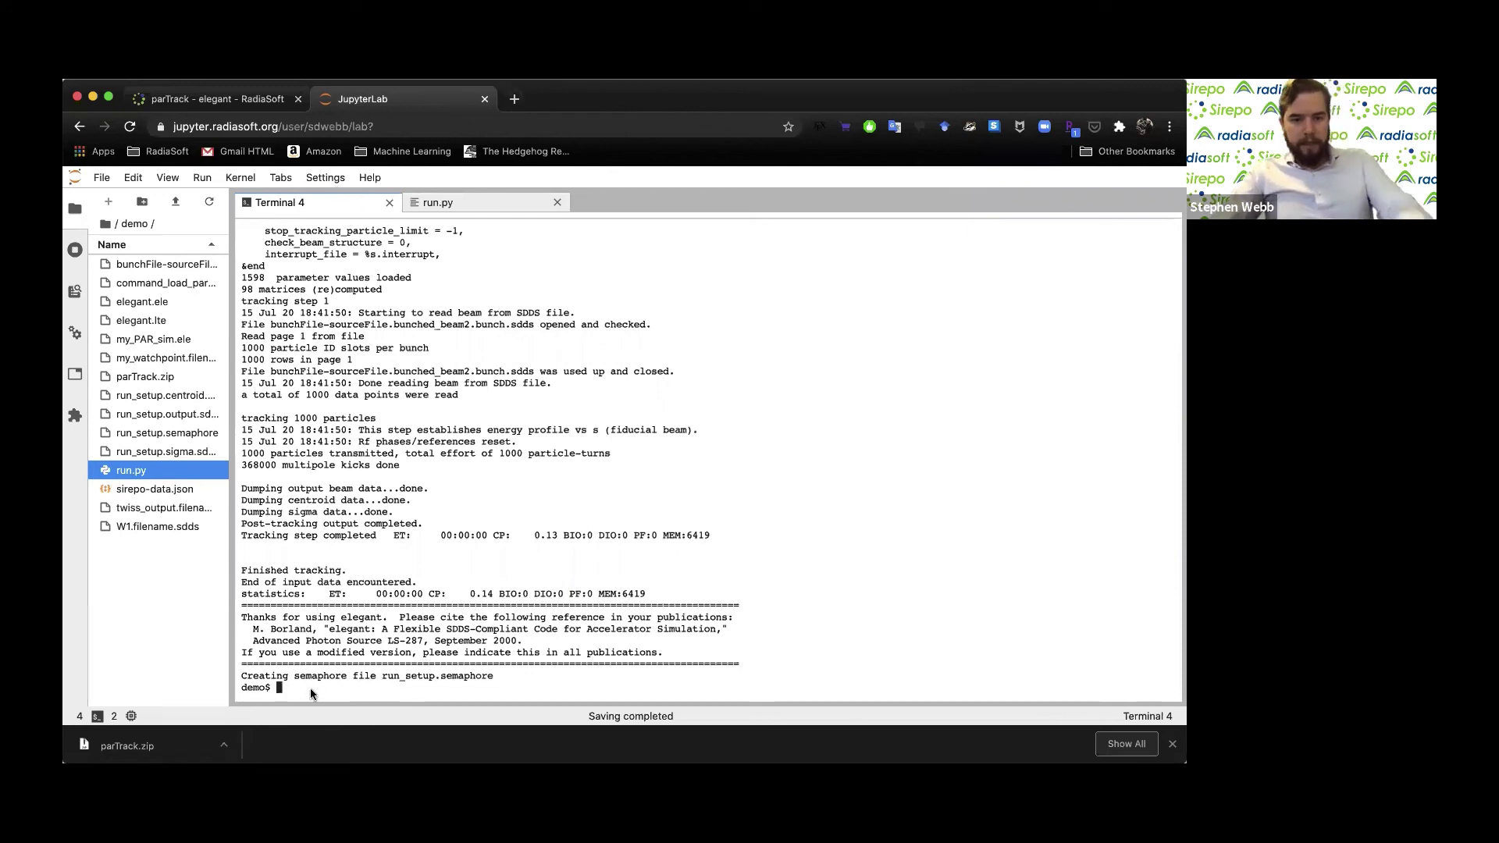
{"action": "type", "text": "genes"}
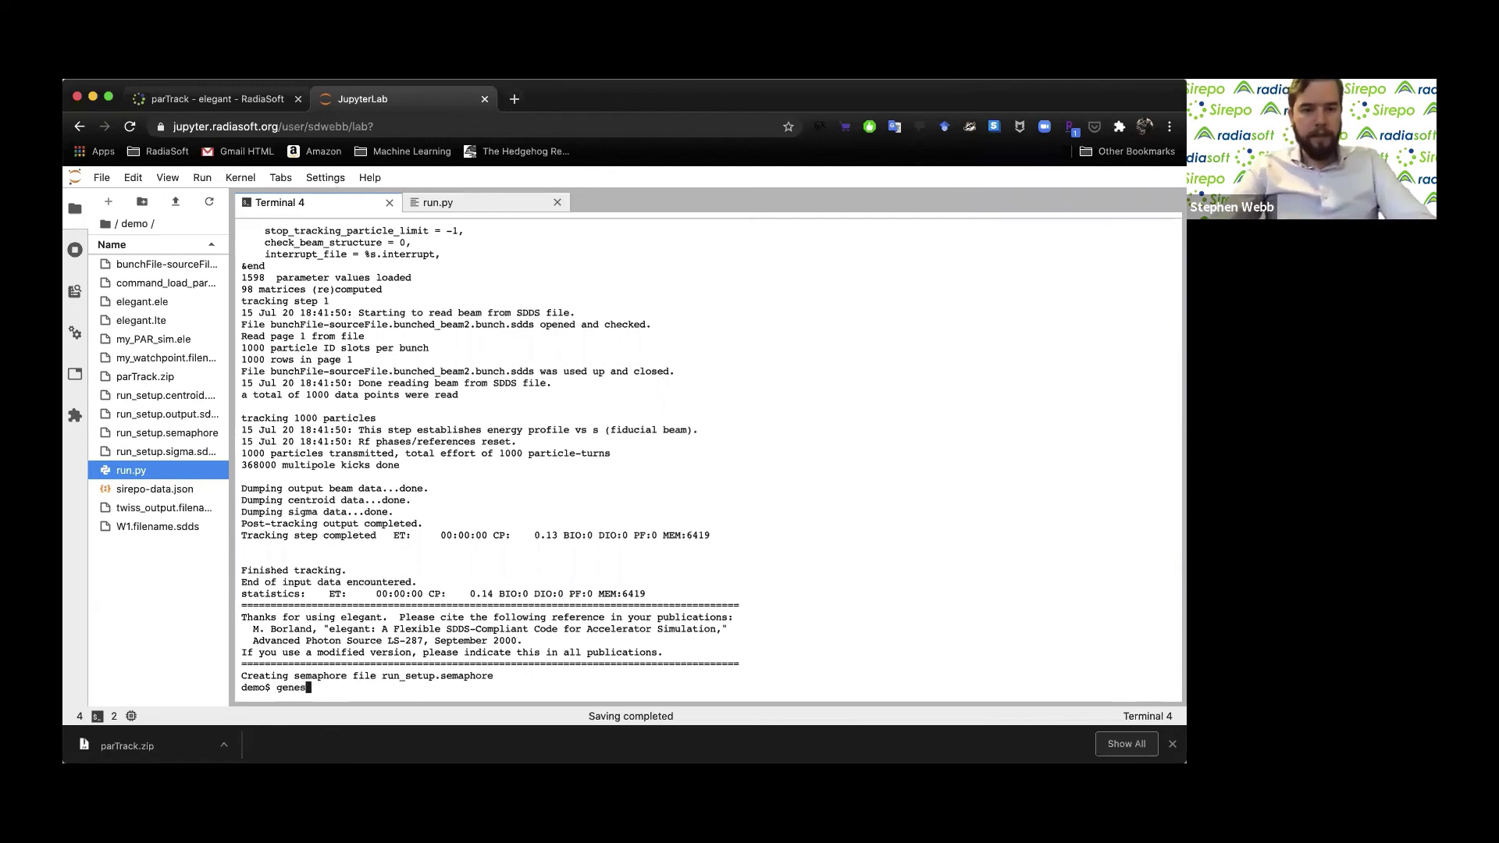
{"action": "type", "text": "is --version"}
{"action": "key", "text": "Return"}
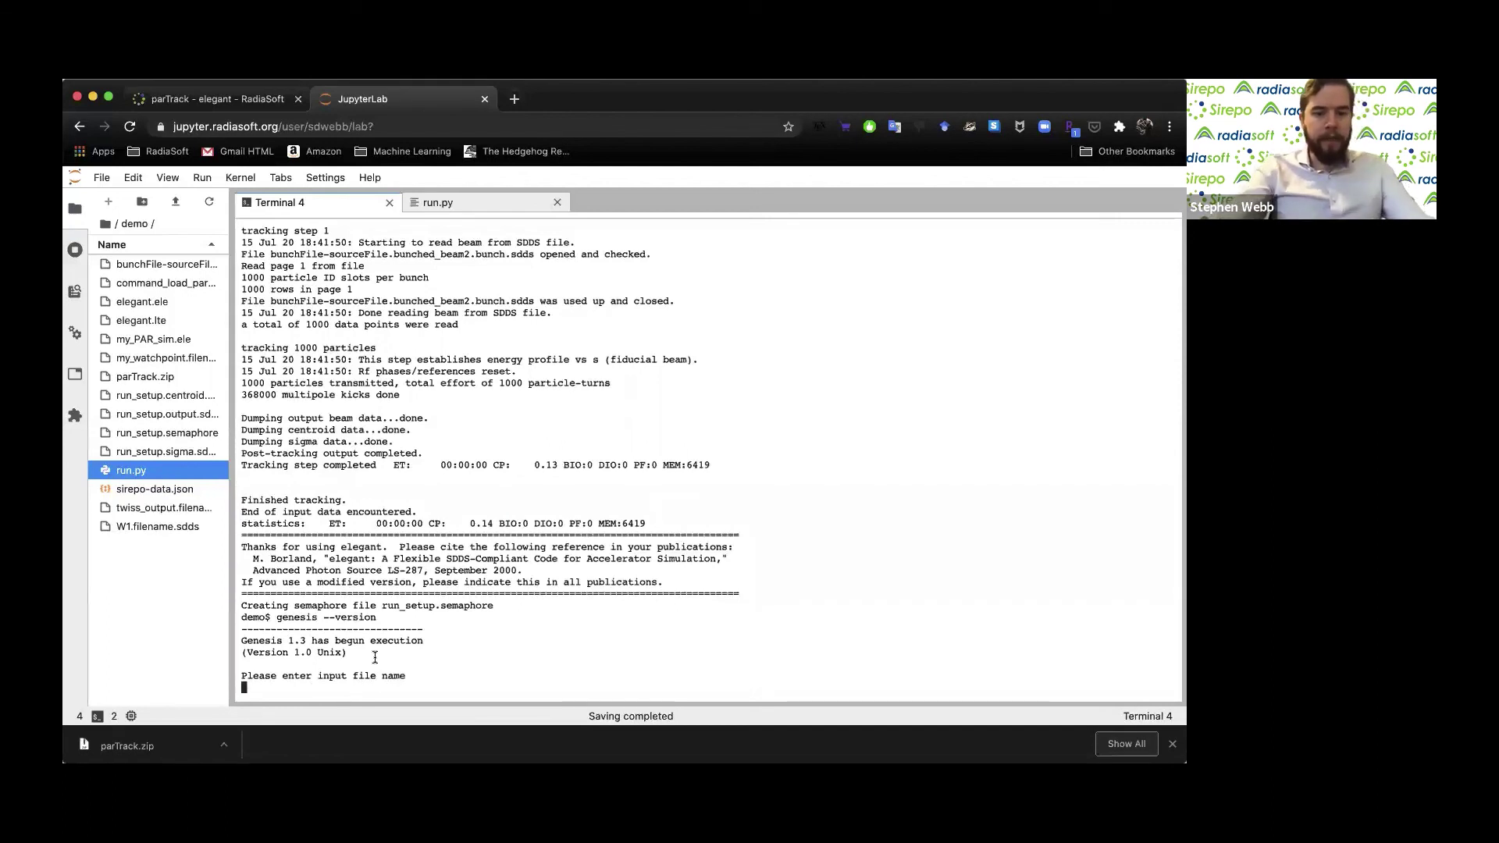
{"action": "key", "text": "ctrl+c"}
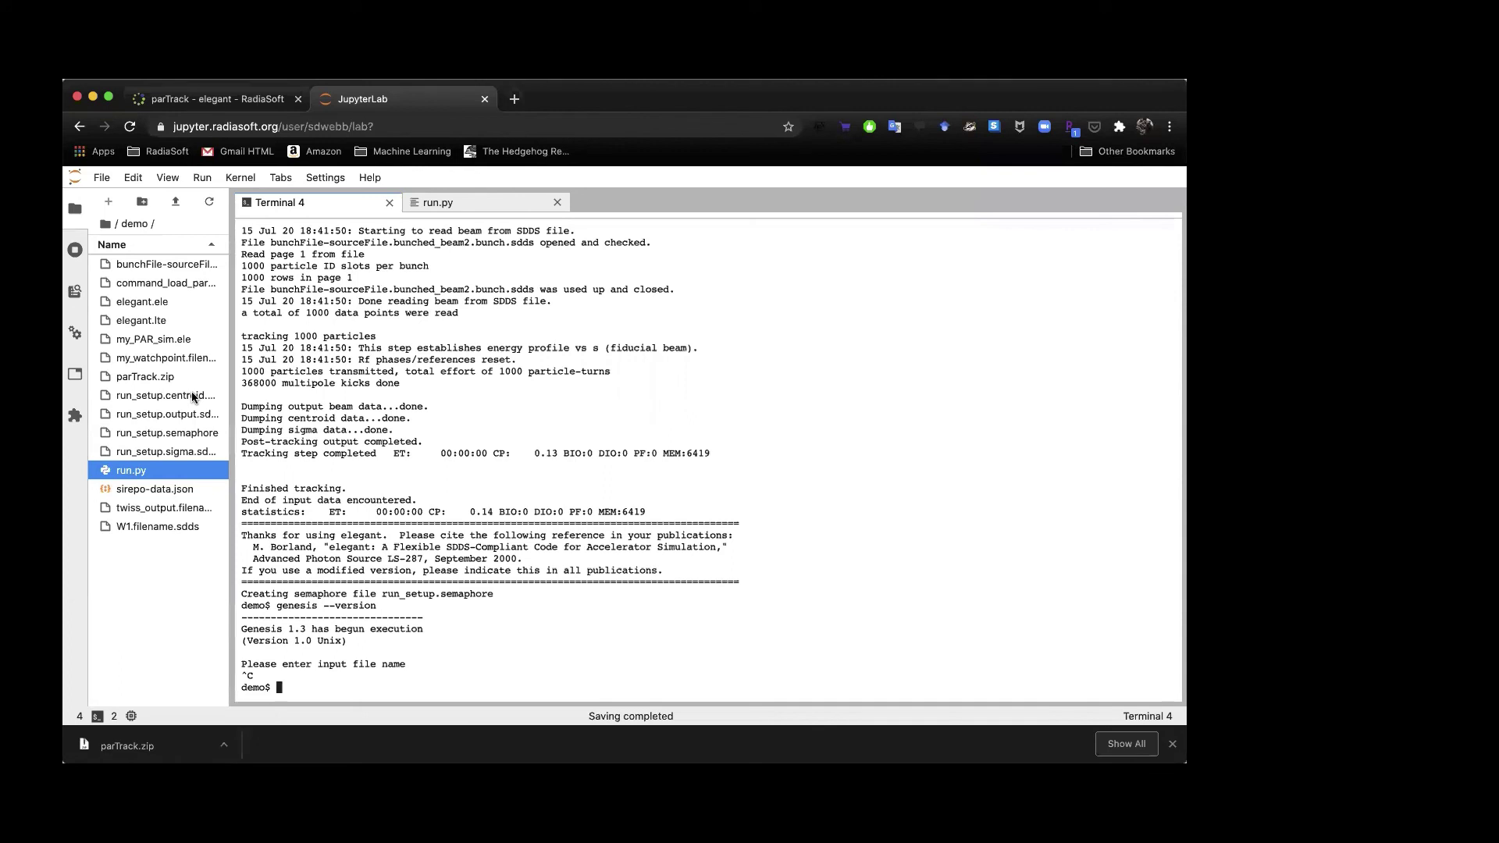
Switch to the parTrack simulation in Sirepo and examine the execution, backtracking and beamline settings of the Simulation Status, leaving them unedited
{"action": "left_click", "coordinate": [217, 97]}
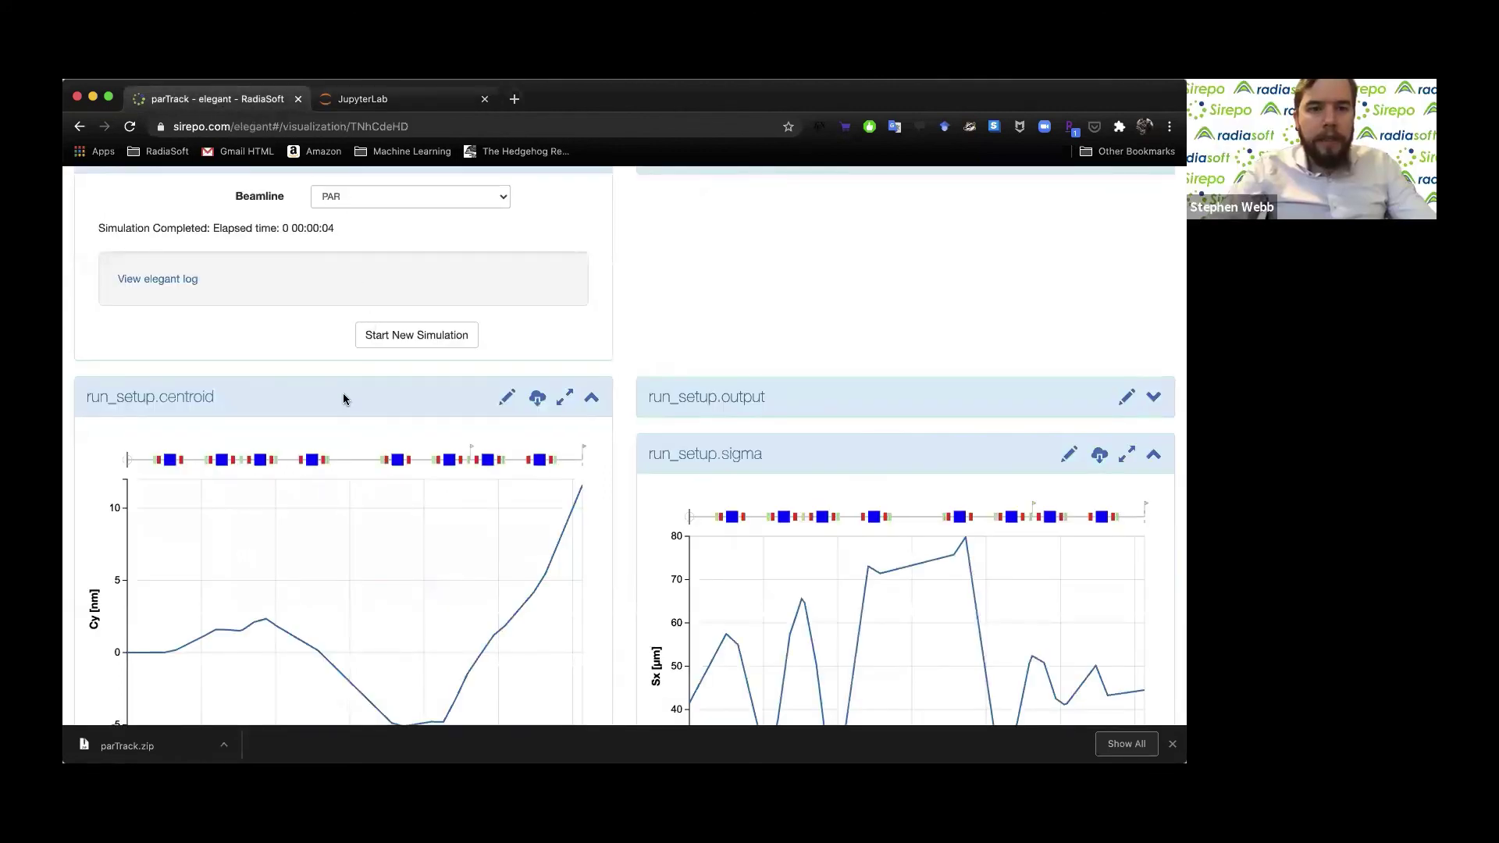
{"action": "scroll", "coordinate": [329, 302], "scroll_direction": "up", "scroll_amount": 2}
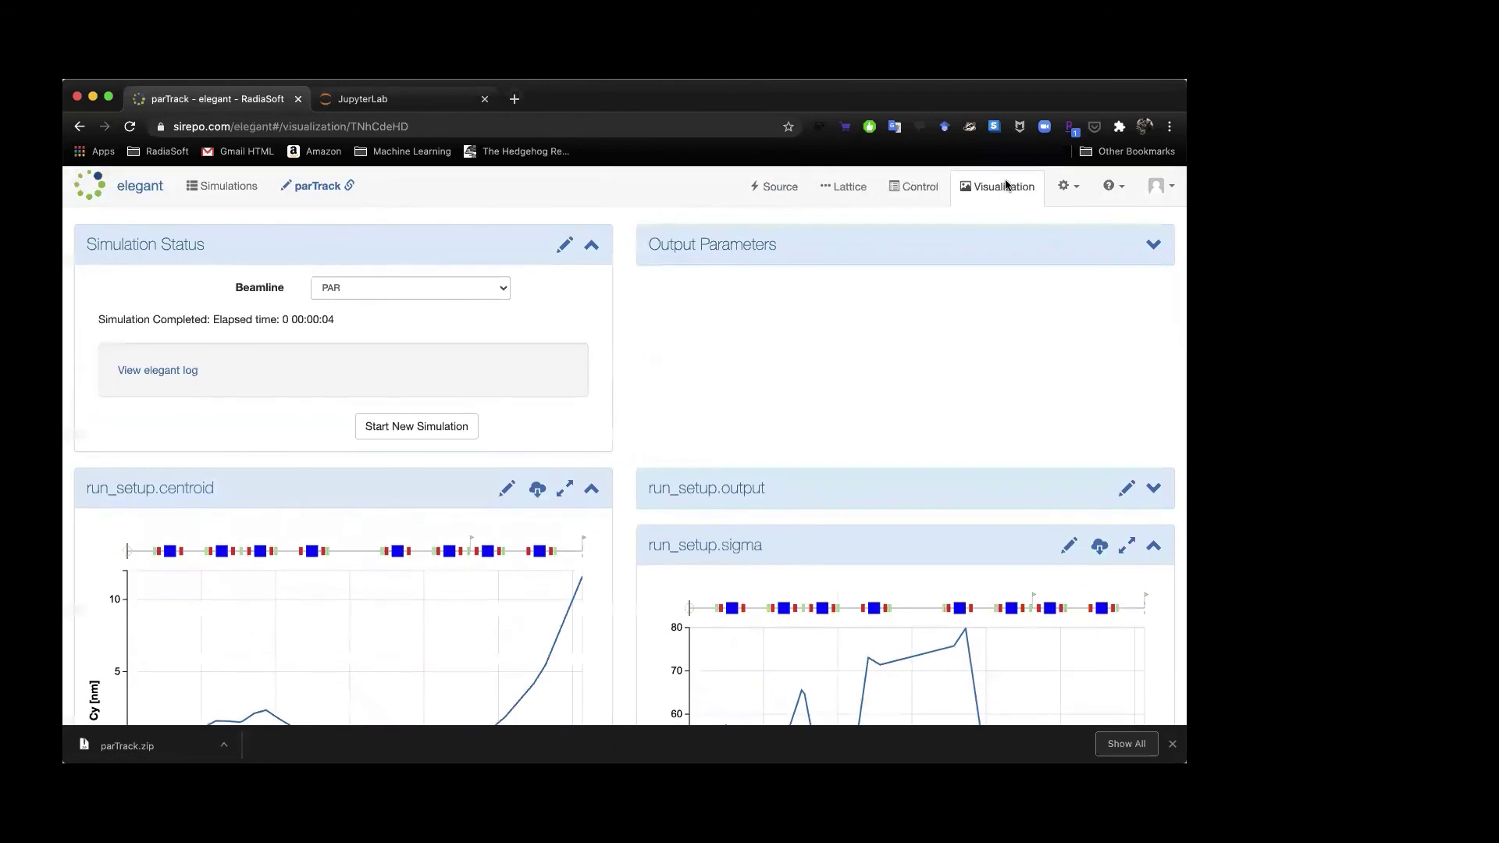
{"action": "left_click", "coordinate": [566, 247]}
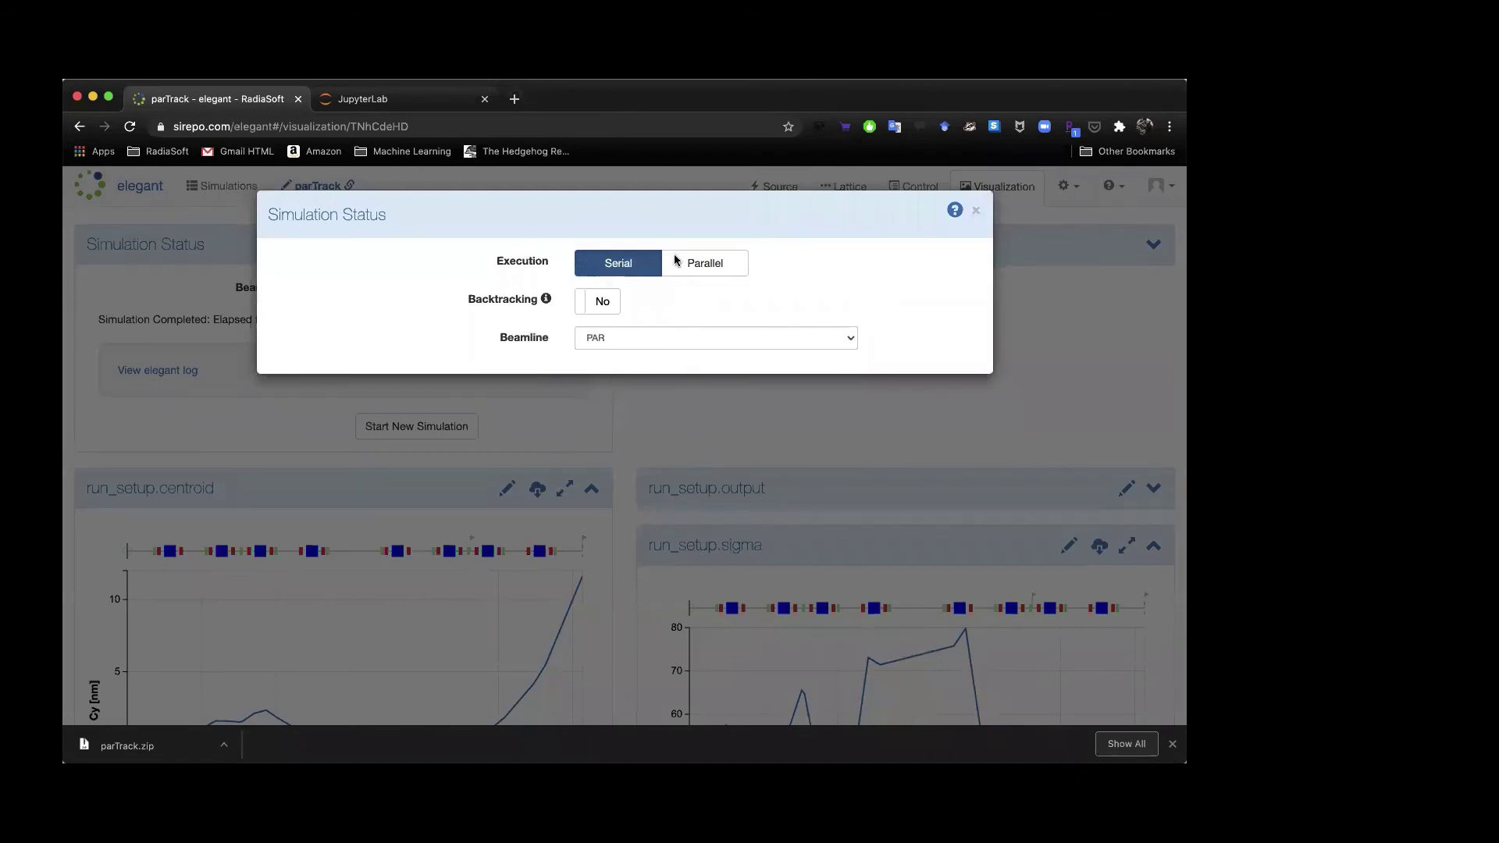
{"action": "left_click", "coordinate": [978, 213]}
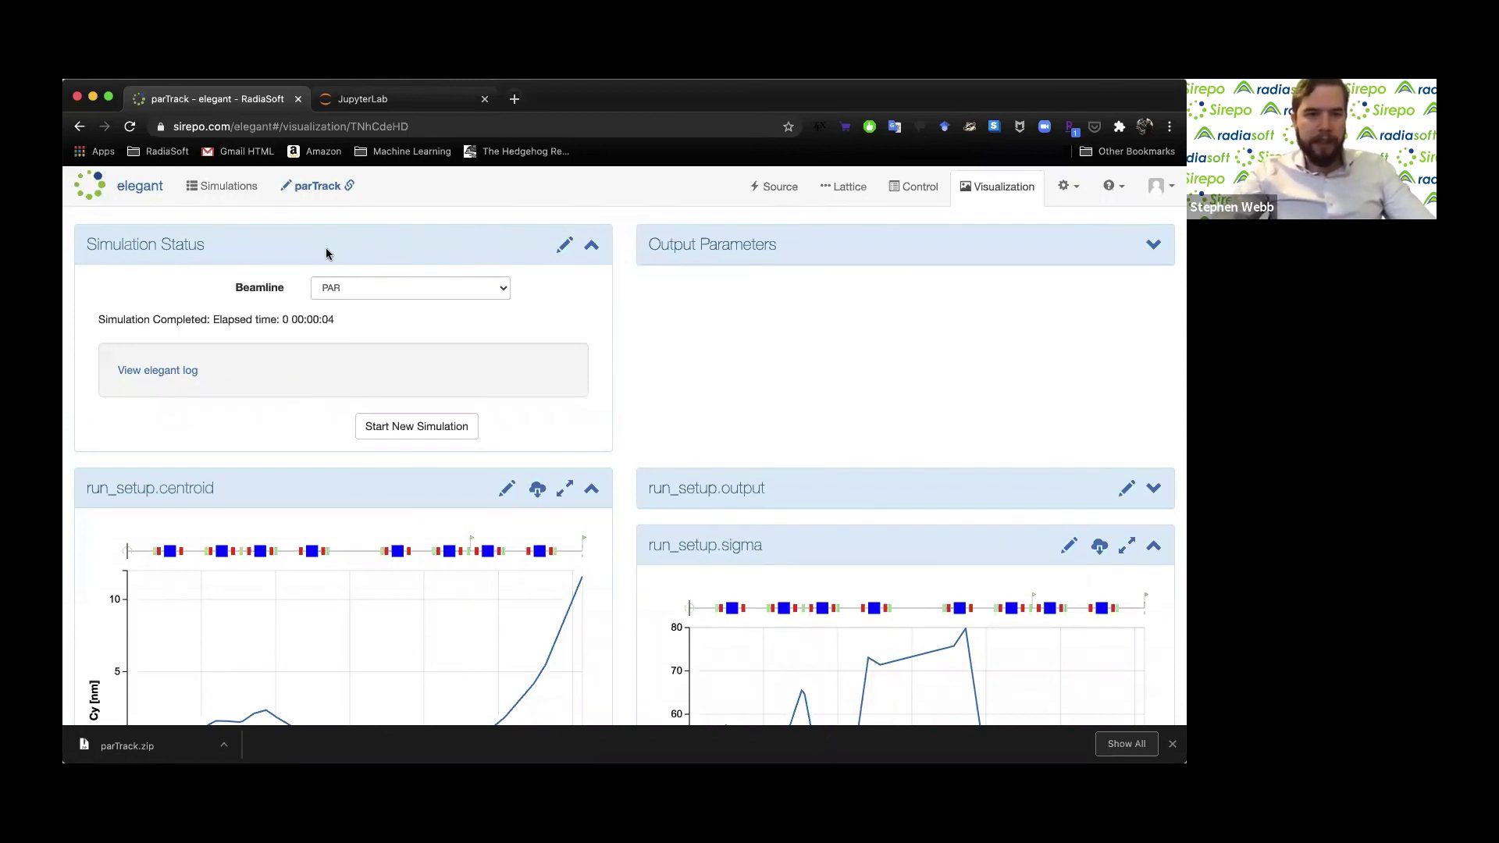
{"action": "left_click", "coordinate": [563, 245]}
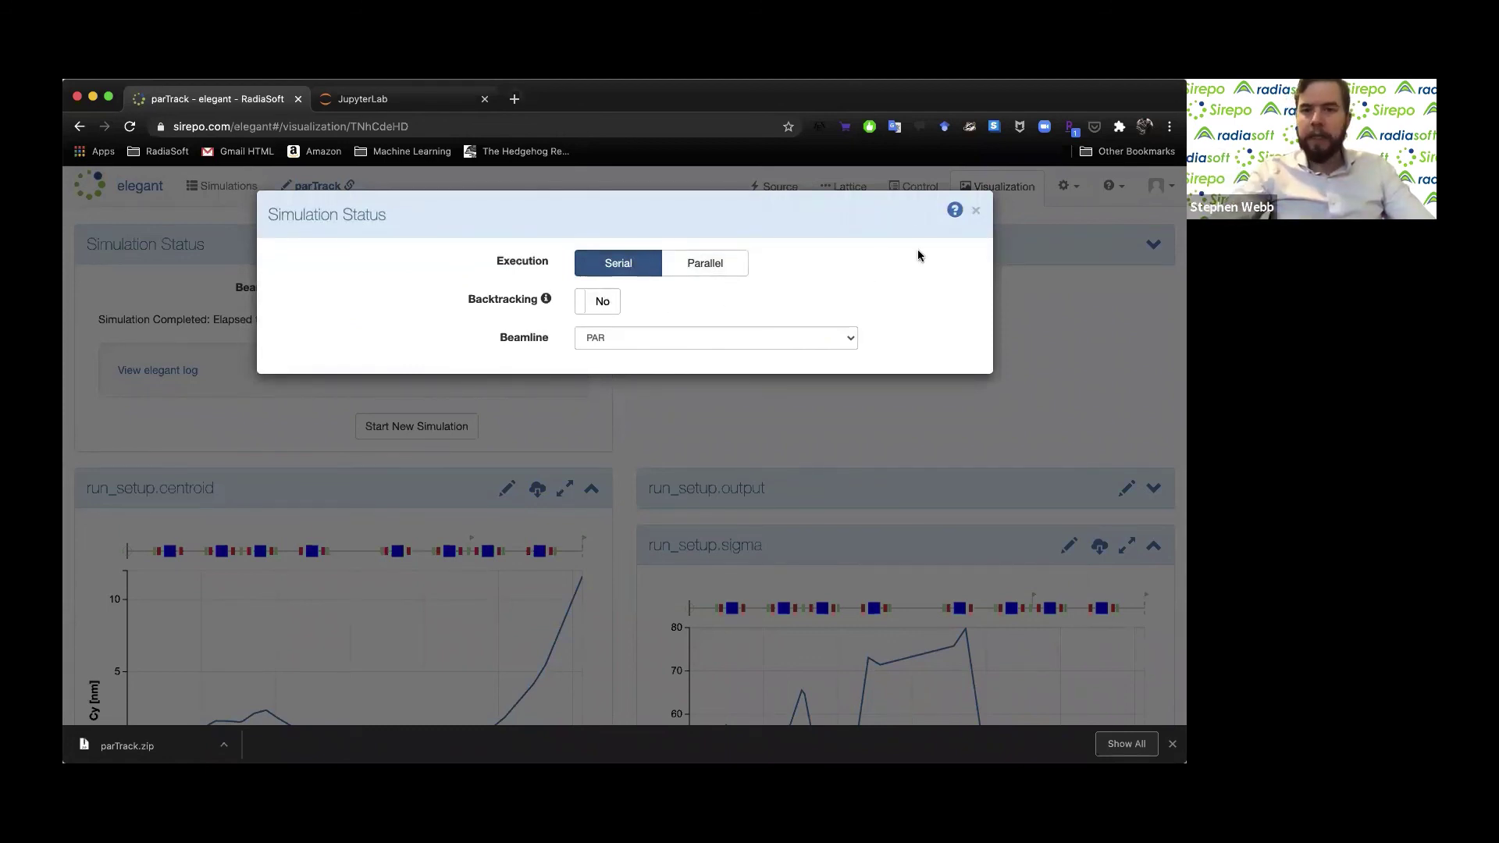
{"action": "left_click", "coordinate": [973, 212]}
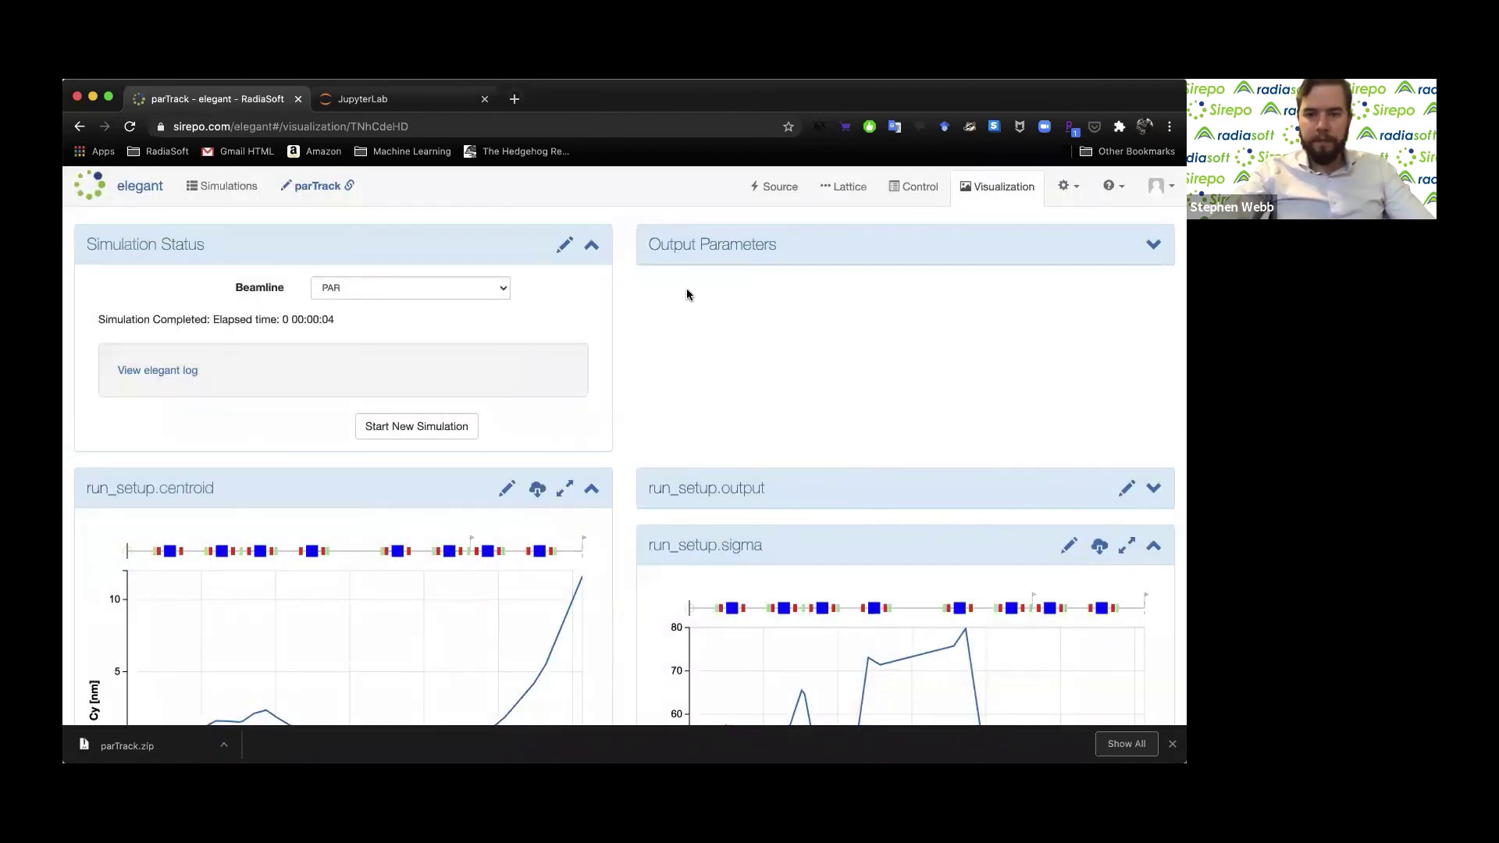